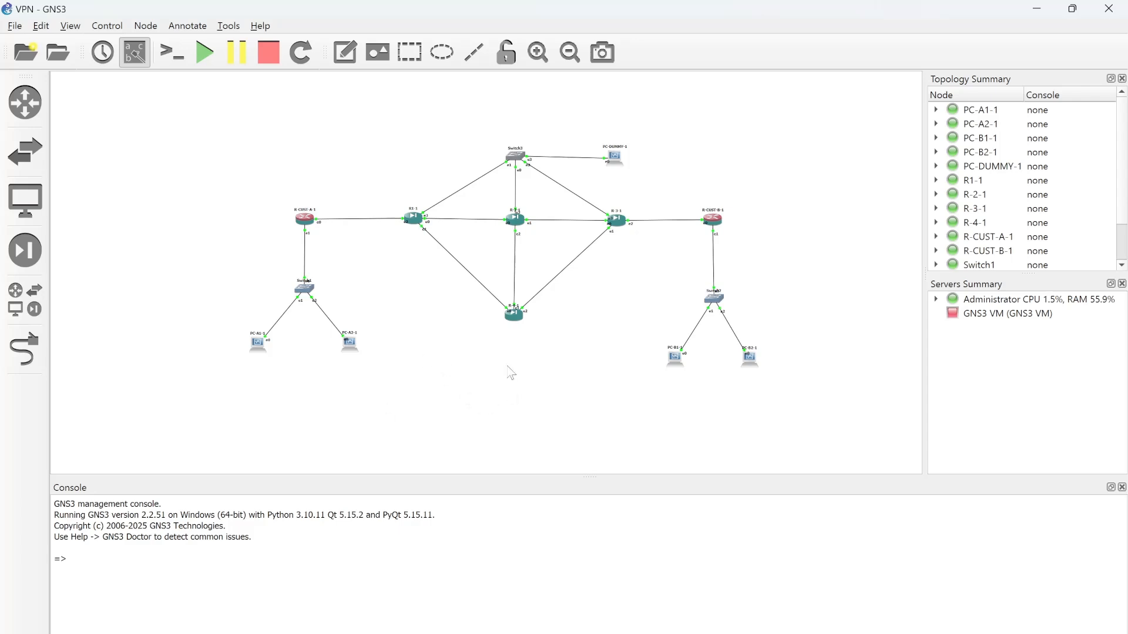
Switch to the browser showing the 'Virtual Private Network: Client to Office' lab guide PDF.
{"action": "key", "text": "alt+Tab"}
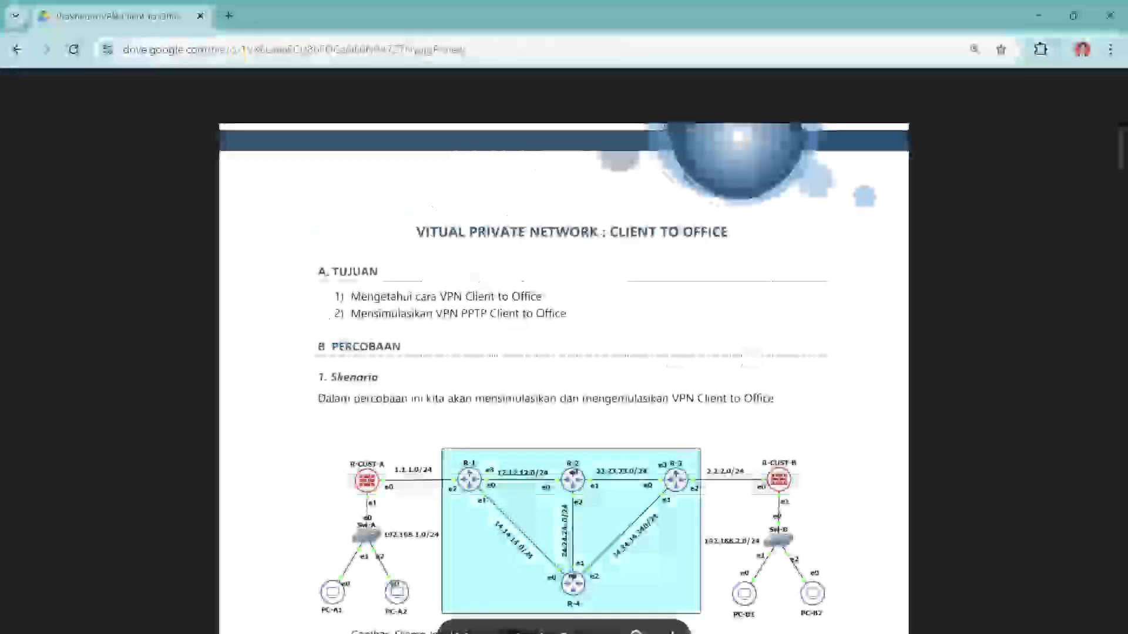
Scroll past the scenario diagram and identity script to page 2's IP address table.
{"action": "scroll", "coordinate": [707, 345], "scroll_direction": "down", "scroll_amount": 2}
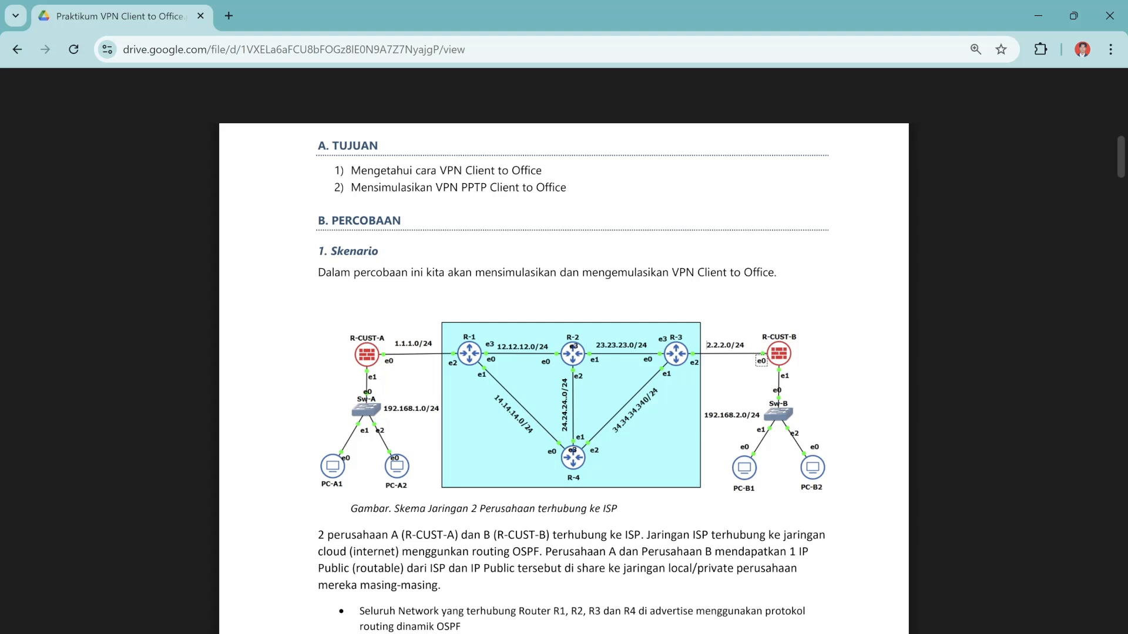
{"action": "scroll", "coordinate": [564, 352], "scroll_direction": "down", "scroll_amount": 2}
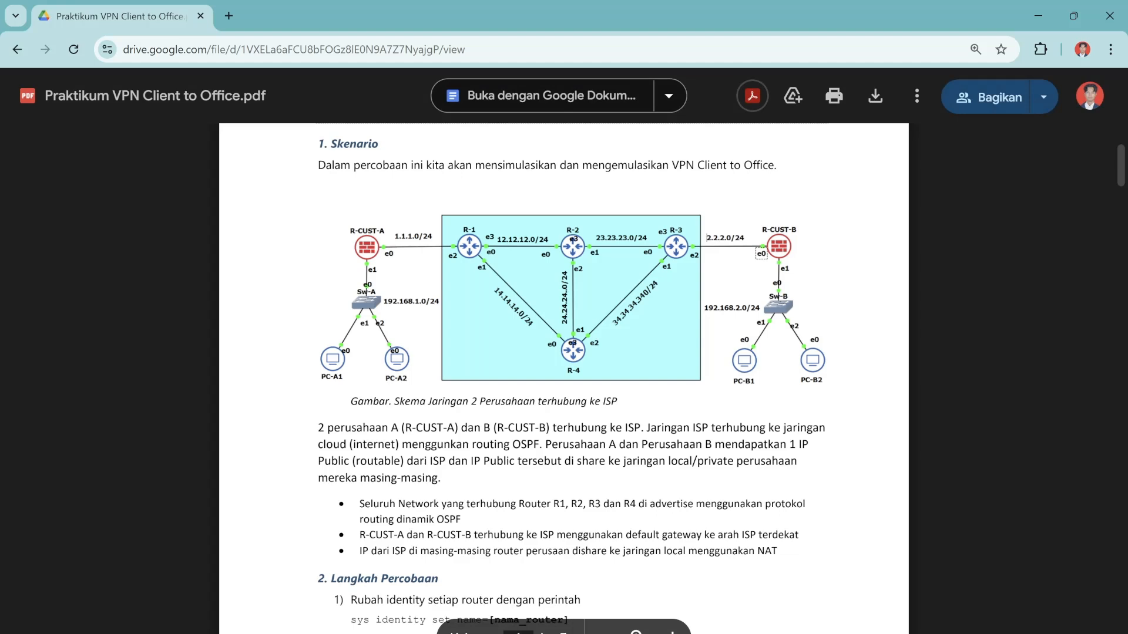
{"action": "scroll", "coordinate": [564, 353], "scroll_direction": "down", "scroll_amount": 2}
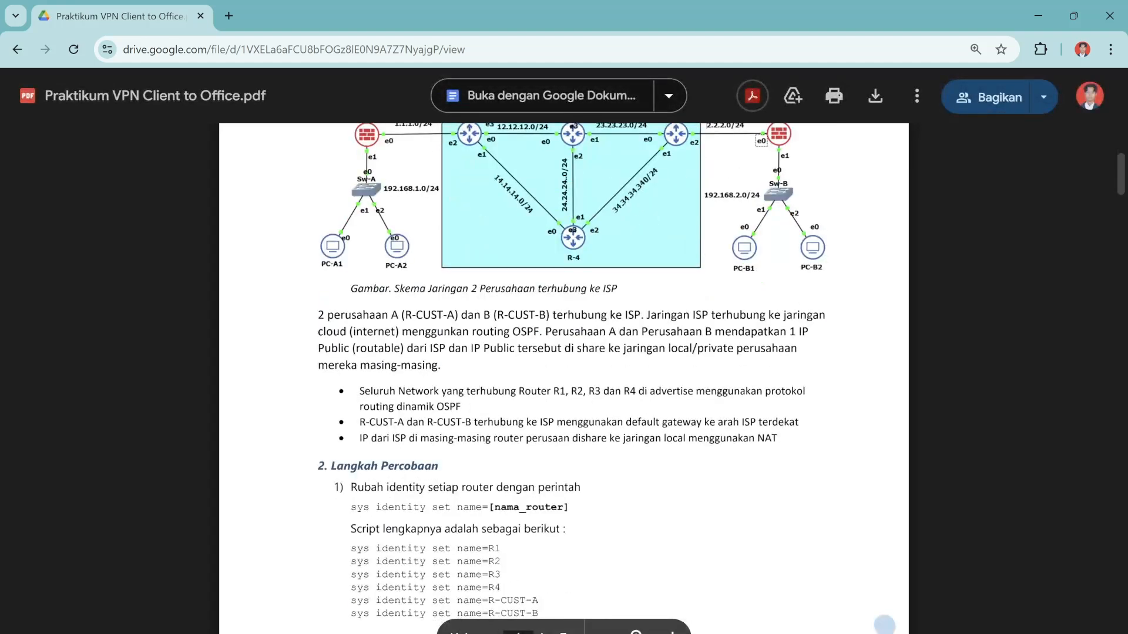
{"action": "scroll", "coordinate": [564, 352], "scroll_direction": "up", "scroll_amount": 1}
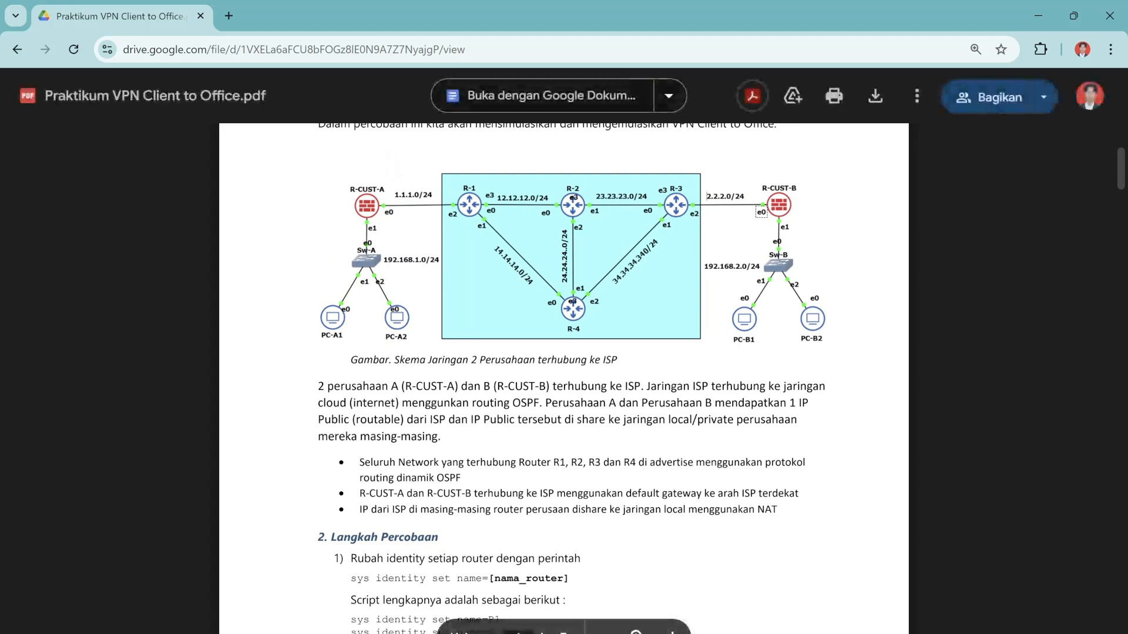
{"action": "scroll", "coordinate": [564, 352], "scroll_direction": "down", "scroll_amount": 4}
{"action": "scroll", "coordinate": [564, 353], "scroll_direction": "down", "scroll_amount": 6}
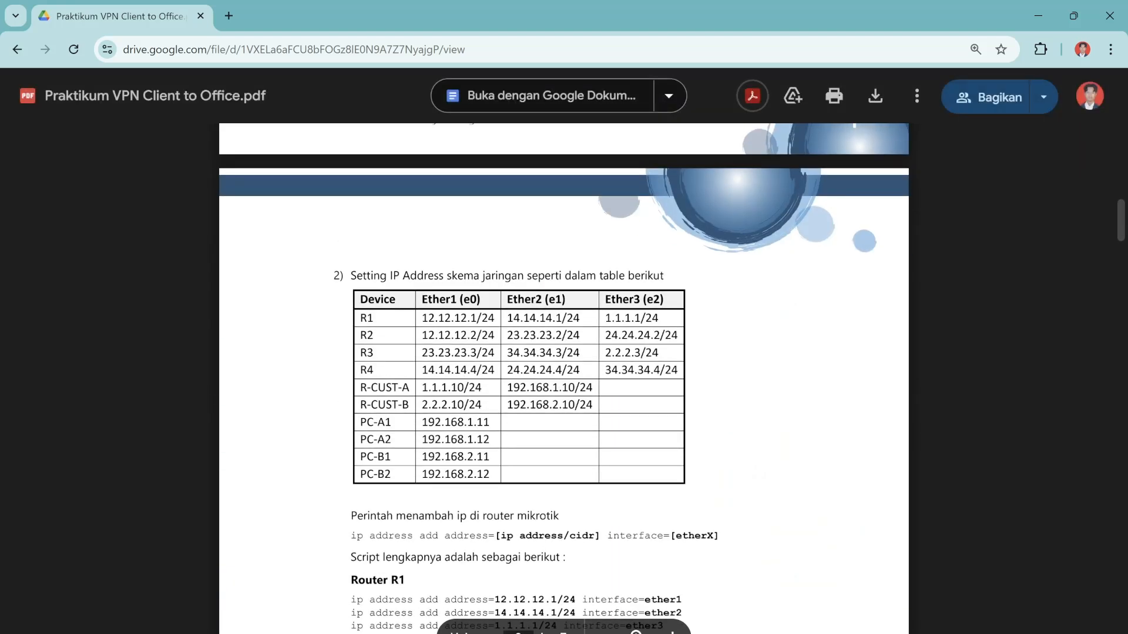
{"action": "scroll", "coordinate": [564, 353], "scroll_direction": "up", "scroll_amount": 9}
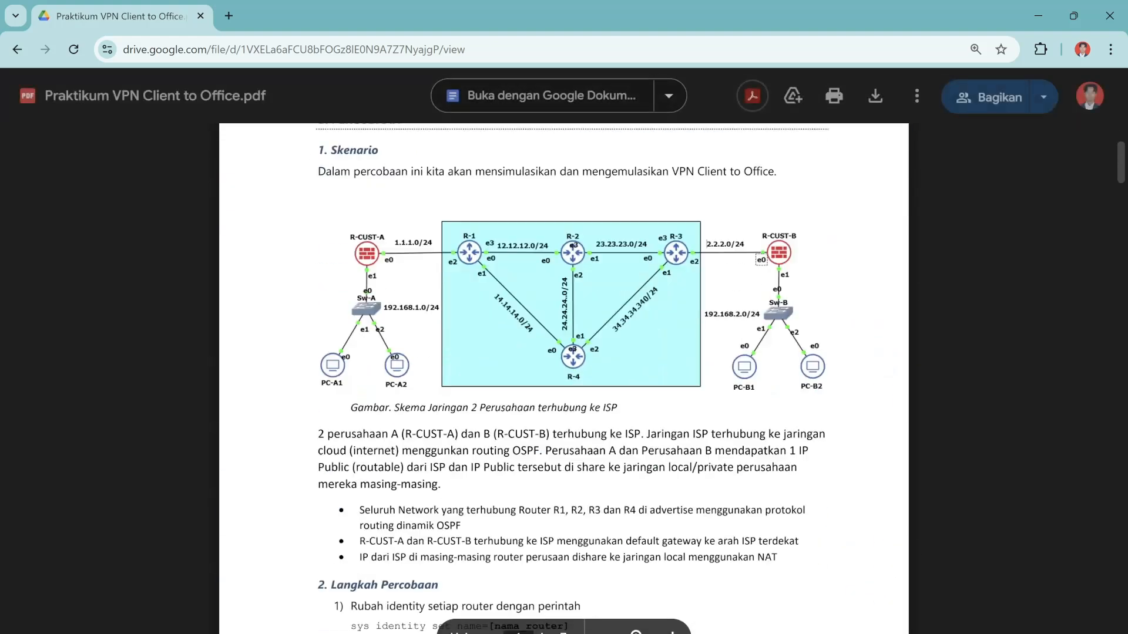
{"action": "scroll", "coordinate": [564, 353], "scroll_direction": "down", "scroll_amount": 9}
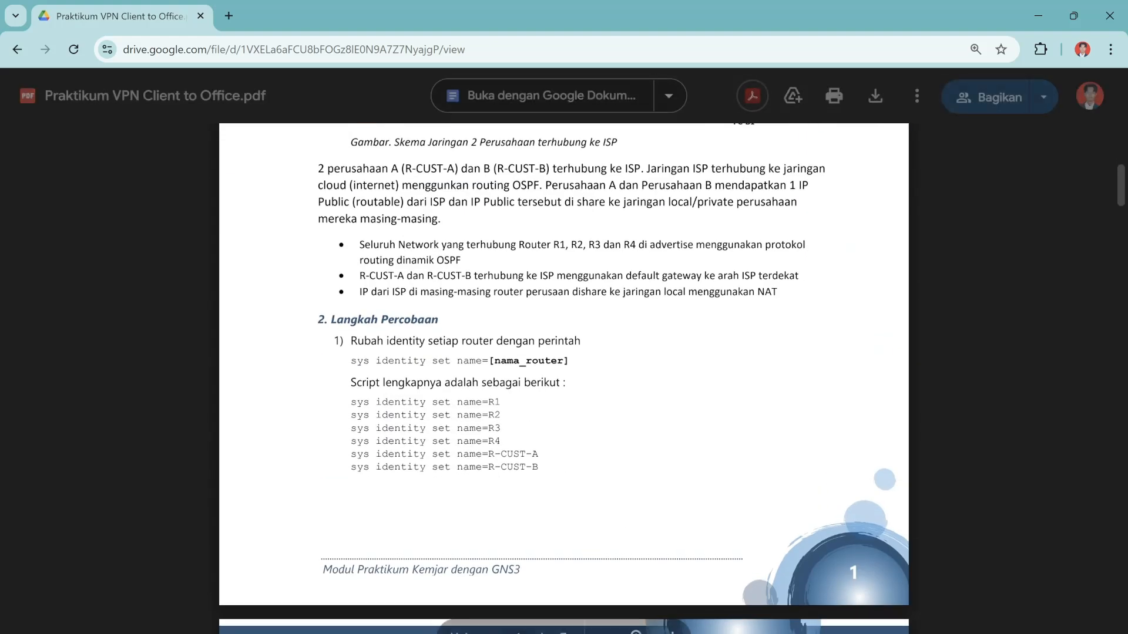
{"action": "scroll", "coordinate": [564, 353], "scroll_direction": "down", "scroll_amount": 2}
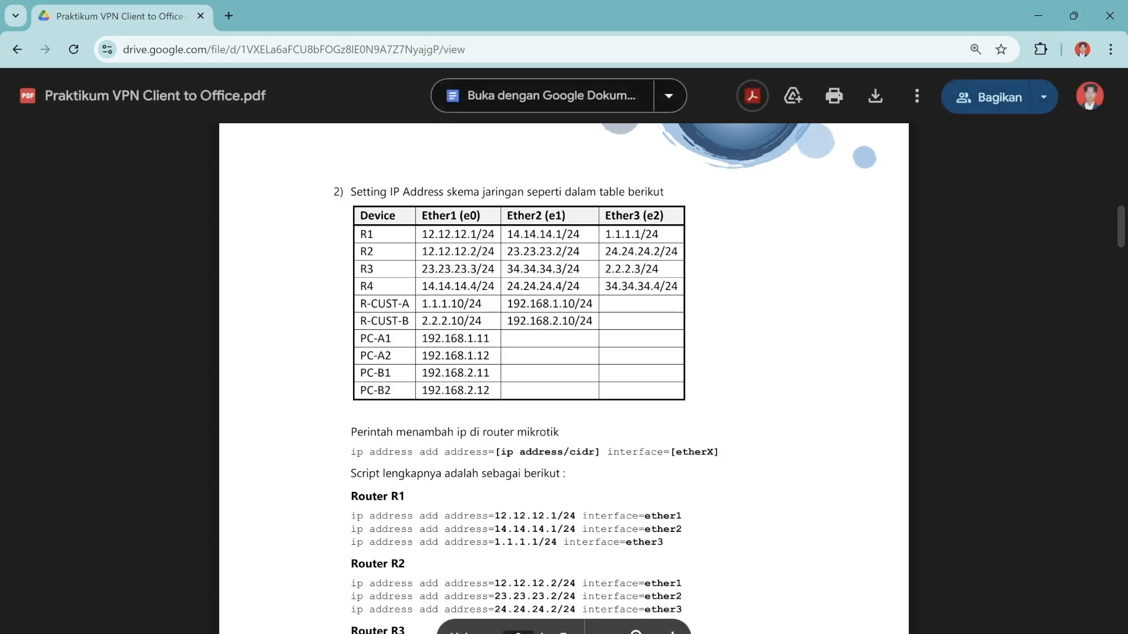
Bring the GNS3 project forward and raise the PC-DUMMY virtual machine.
{"action": "mouse_move", "coordinate": [764, 633]}
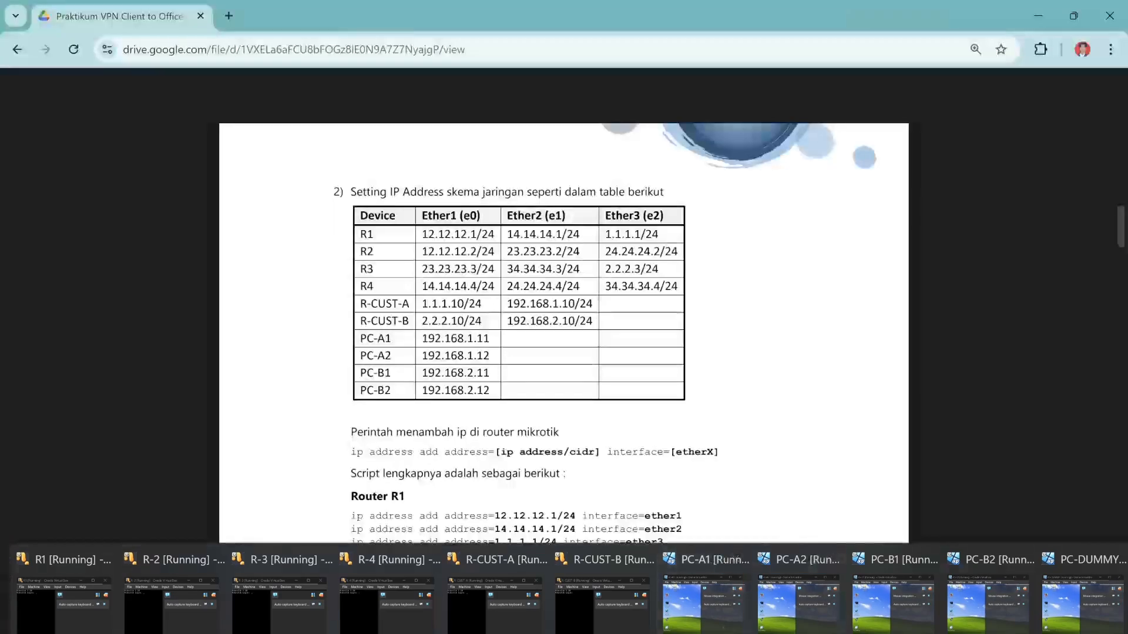
{"action": "left_click", "coordinate": [714, 633]}
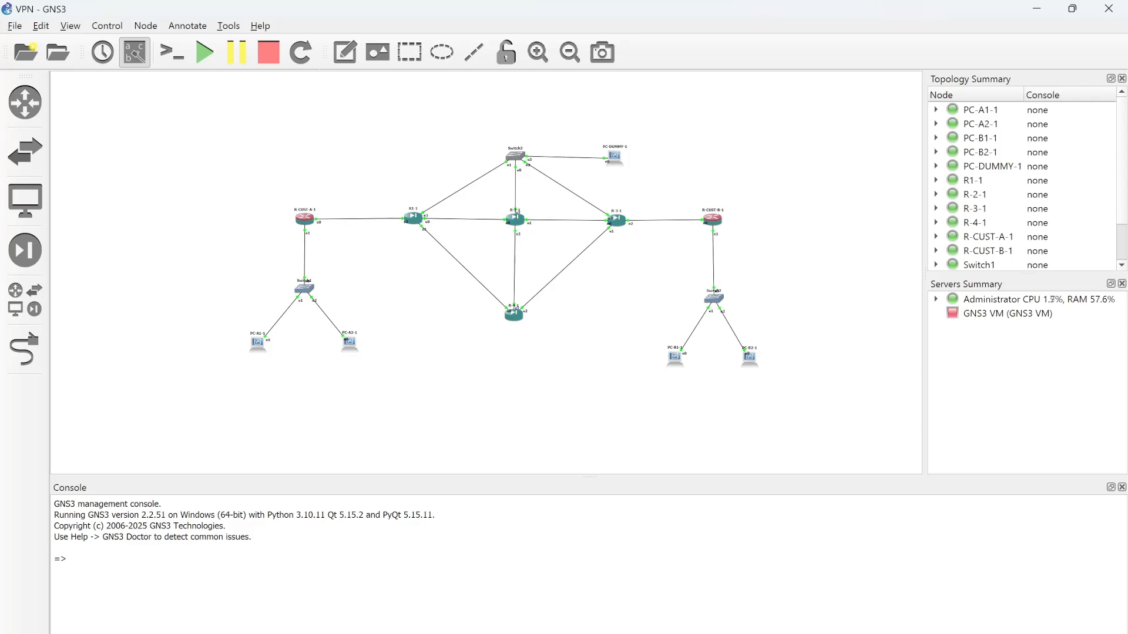
{"action": "mouse_move", "coordinate": [764, 633]}
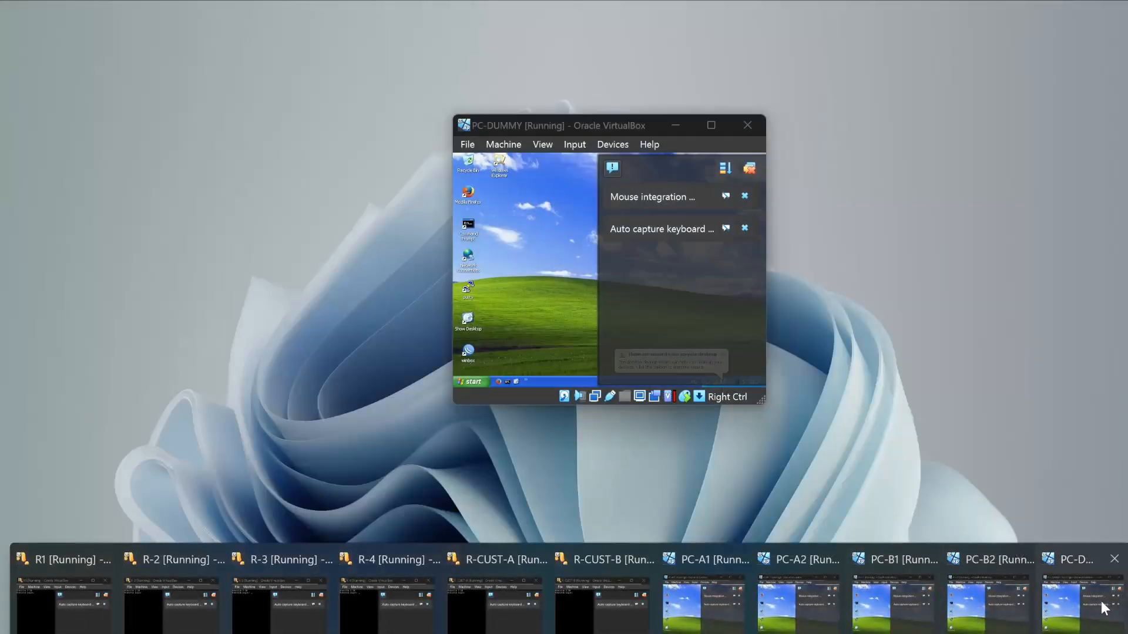
{"action": "left_click", "coordinate": [1102, 607]}
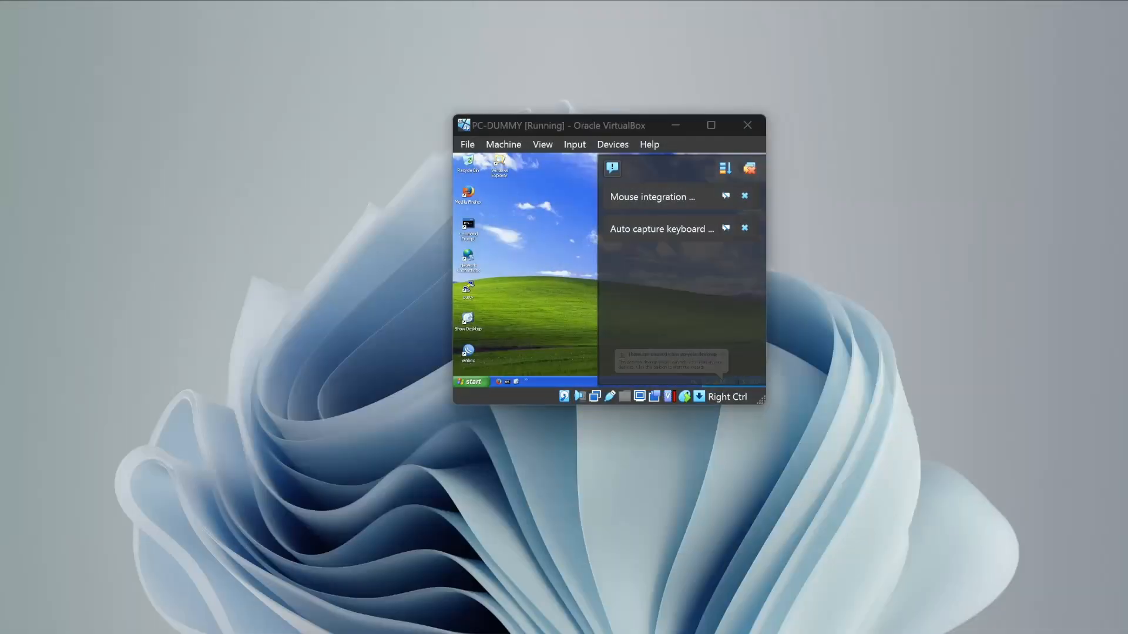
Launch WinBox in PC-DUMMY and connect to the first MikroTik neighbor's MAC address.
{"action": "double_click", "coordinate": [468, 352]}
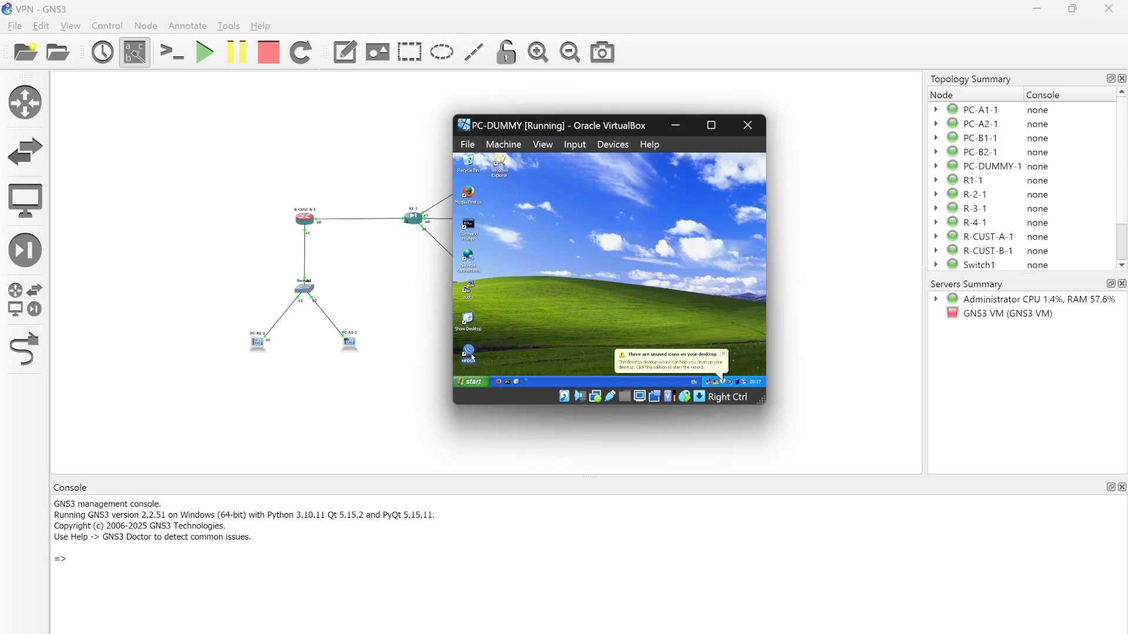
{"action": "left_click", "coordinate": [551, 175]}
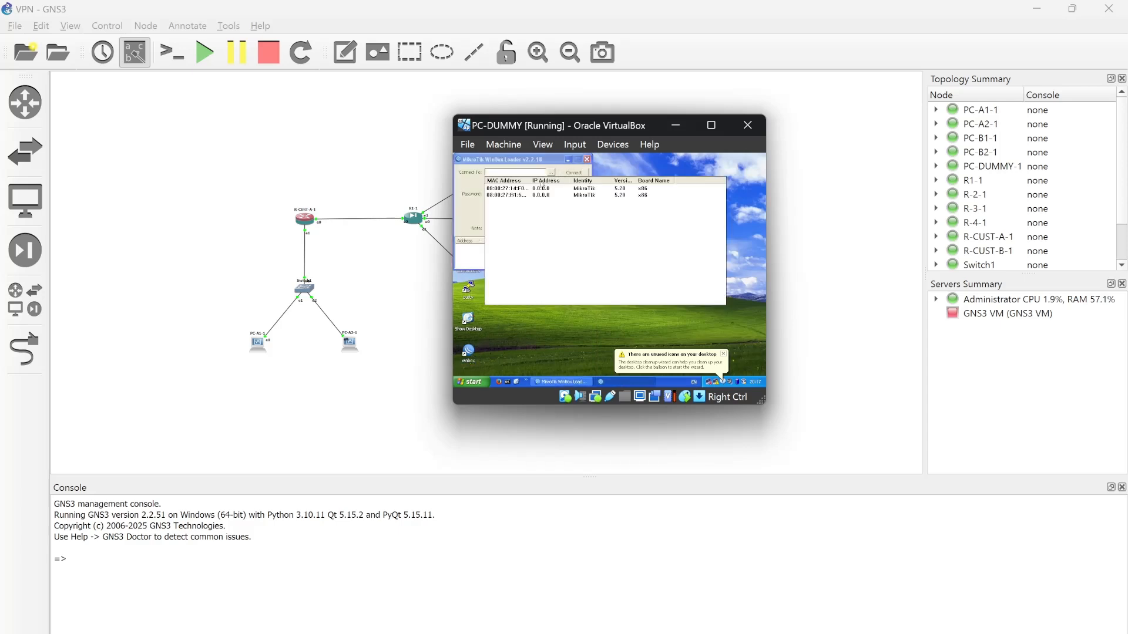
{"action": "left_click", "coordinate": [507, 188]}
{"action": "left_click", "coordinate": [575, 172]}
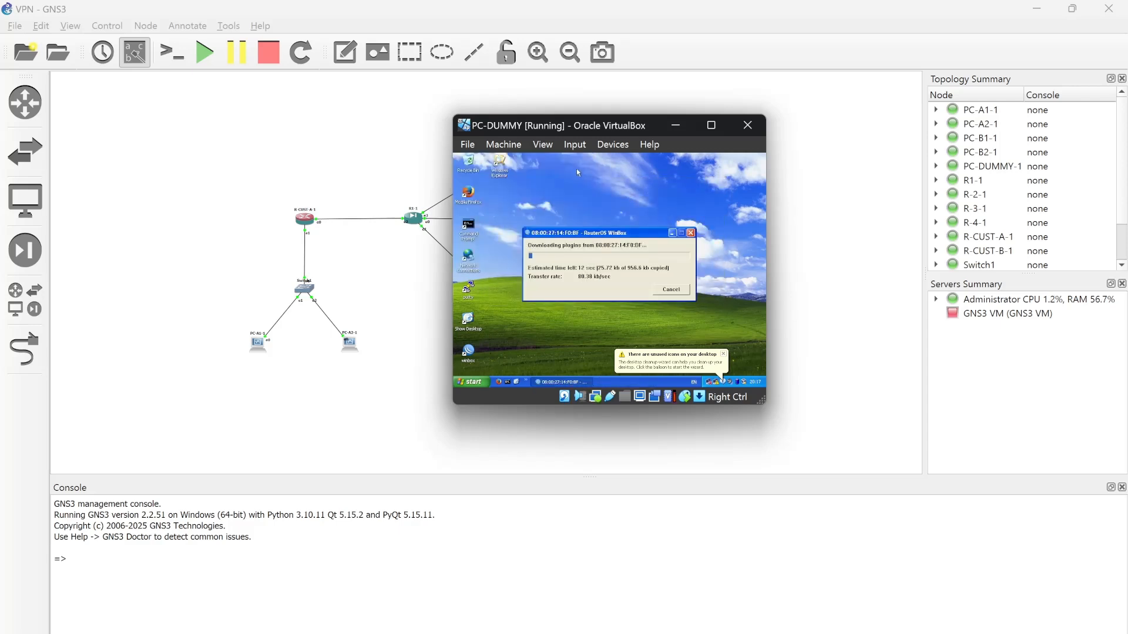
{"action": "left_click_drag", "start_coordinate": [625, 123], "coordinate": [954, 61]}
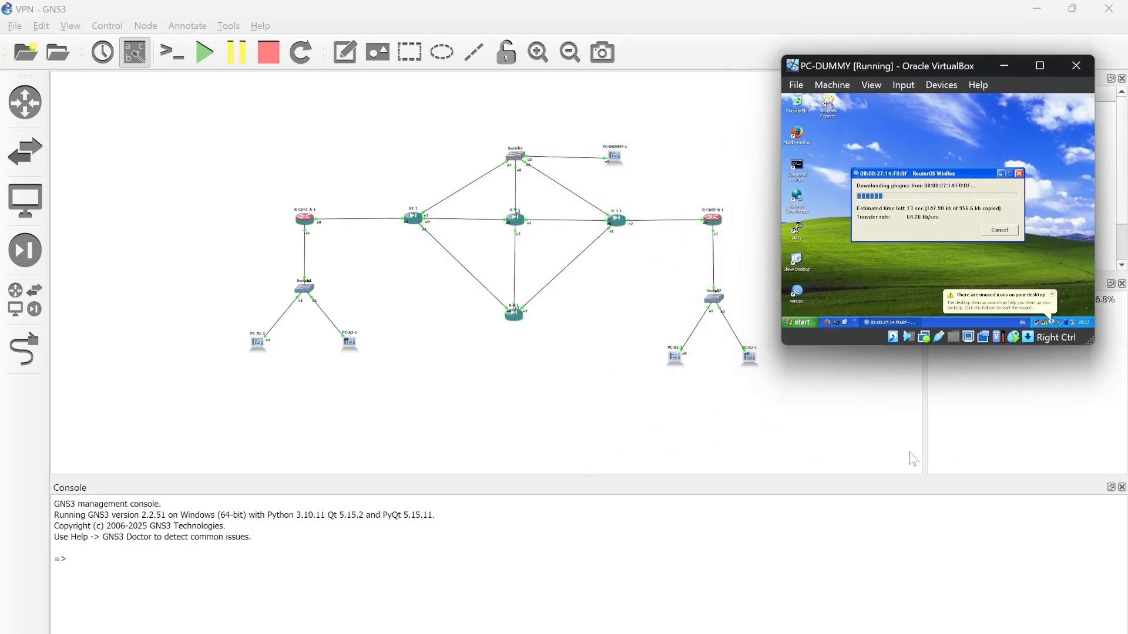
{"action": "left_click", "coordinate": [1038, 9]}
Place R1 upper left, R-2 lower left and R-3 lower right around the PDF's IP table.
{"action": "scroll", "coordinate": [564, 376], "scroll_direction": "up", "scroll_amount": 1}
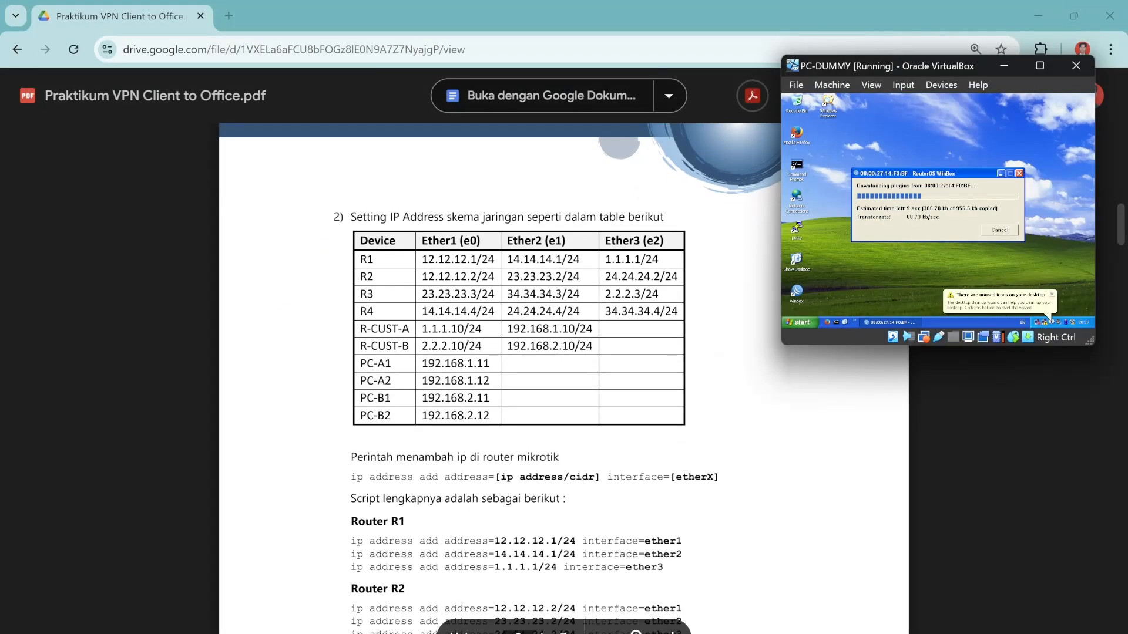
{"action": "mouse_move", "coordinate": [569, 633]}
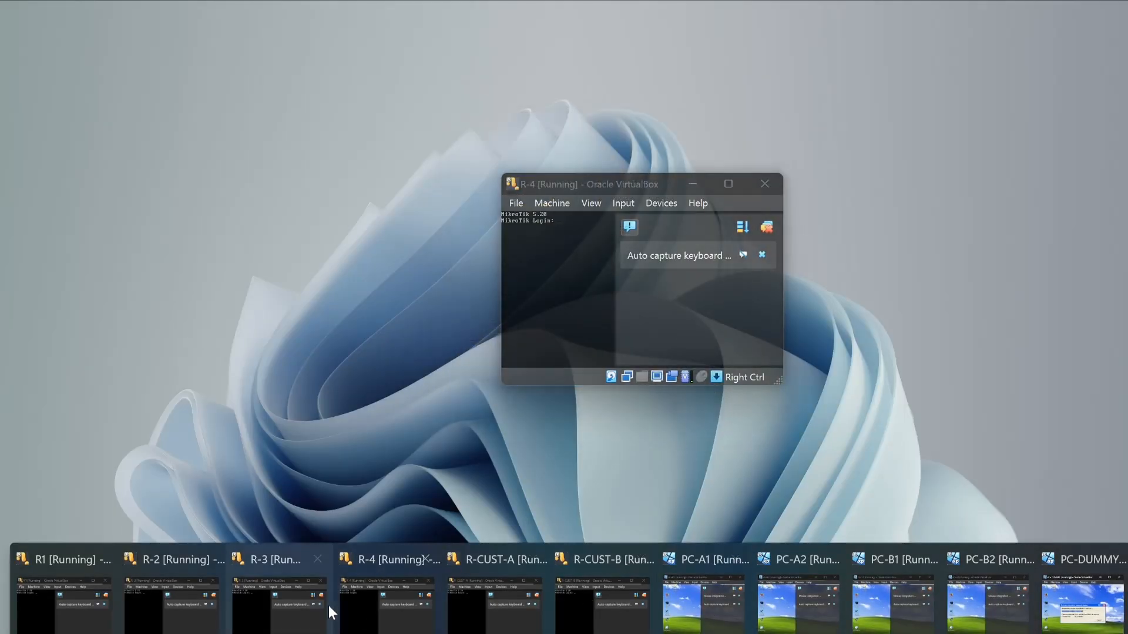
{"action": "left_click", "coordinate": [73, 590]}
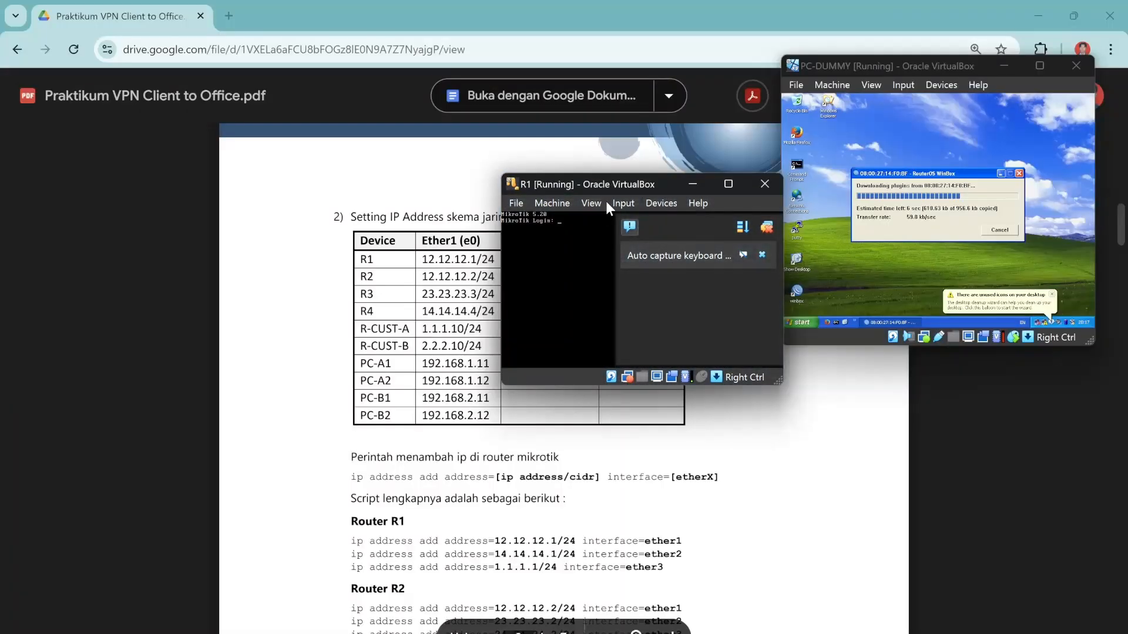
{"action": "left_click_drag", "start_coordinate": [615, 186], "coordinate": [151, 95]}
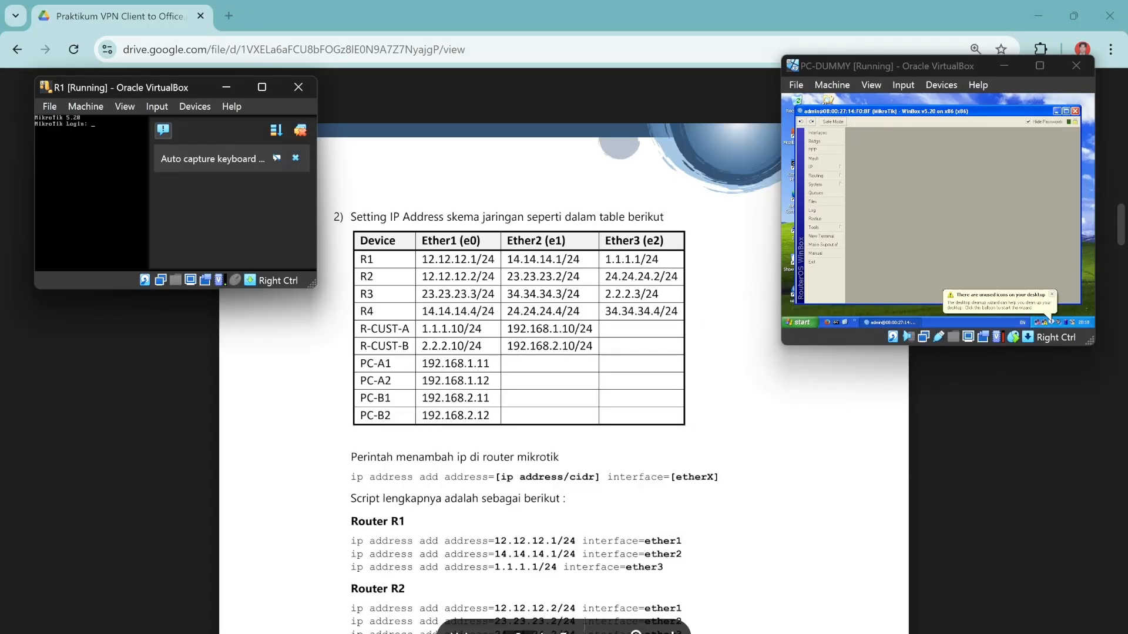
{"action": "mouse_move", "coordinate": [261, 629]}
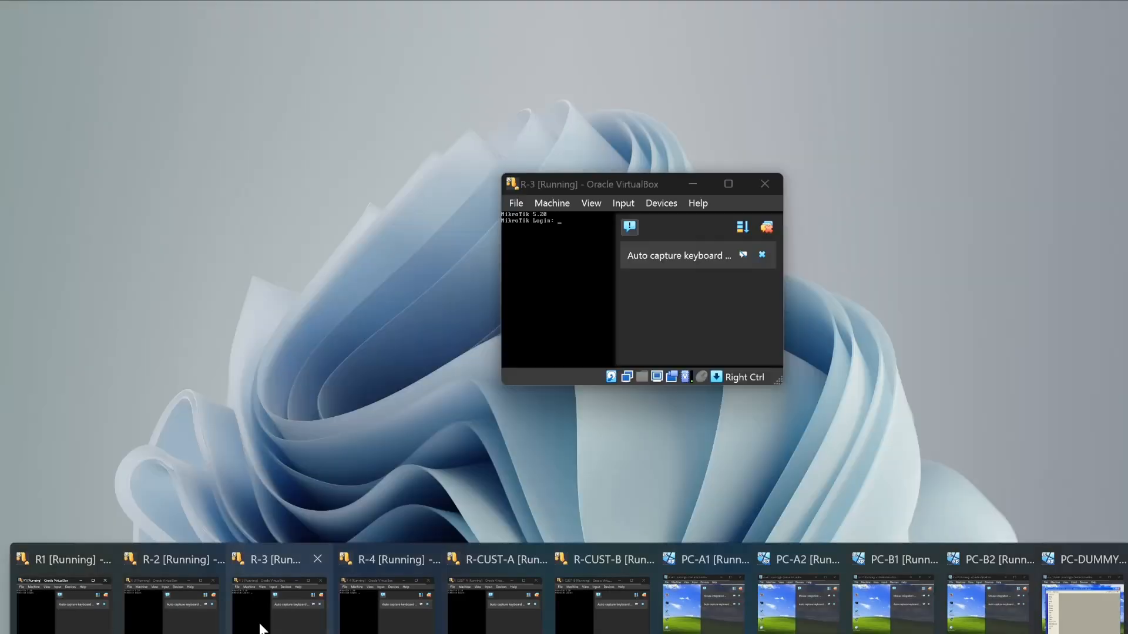
{"action": "left_click", "coordinate": [164, 605]}
{"action": "left_click_drag", "start_coordinate": [604, 182], "coordinate": [135, 357]}
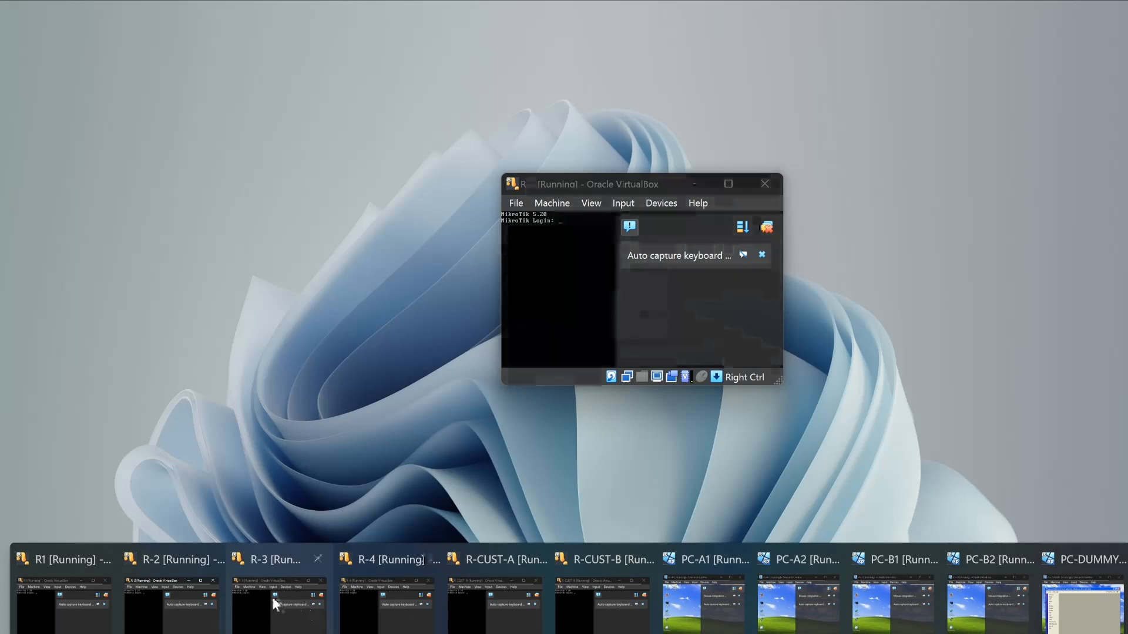
{"action": "left_click", "coordinate": [273, 597]}
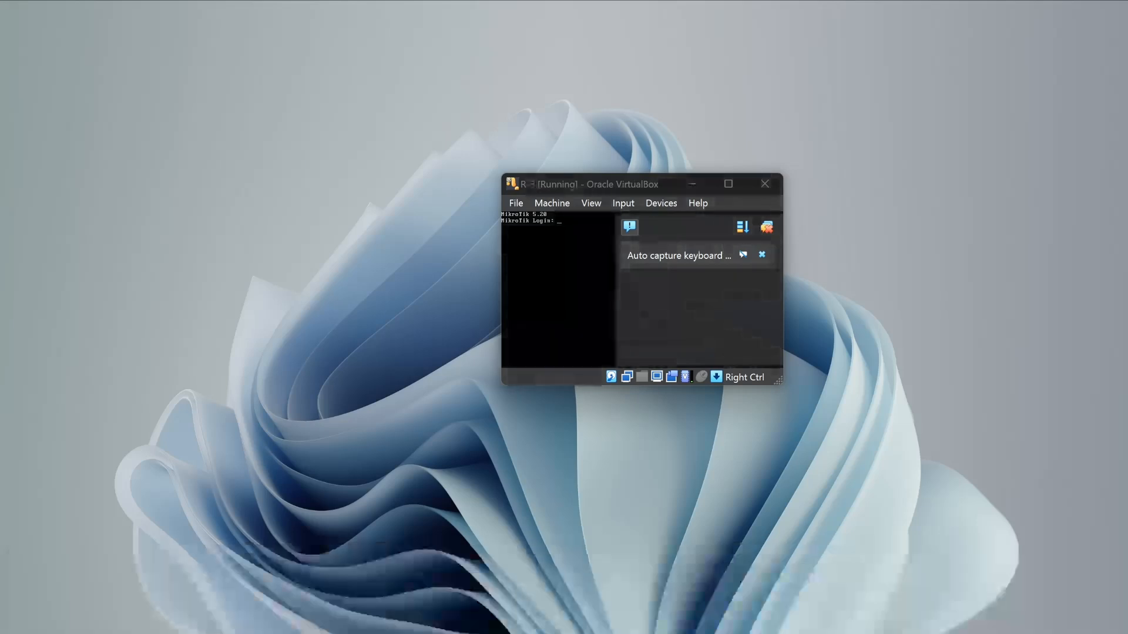
{"action": "left_click_drag", "start_coordinate": [609, 177], "coordinate": [893, 380]}
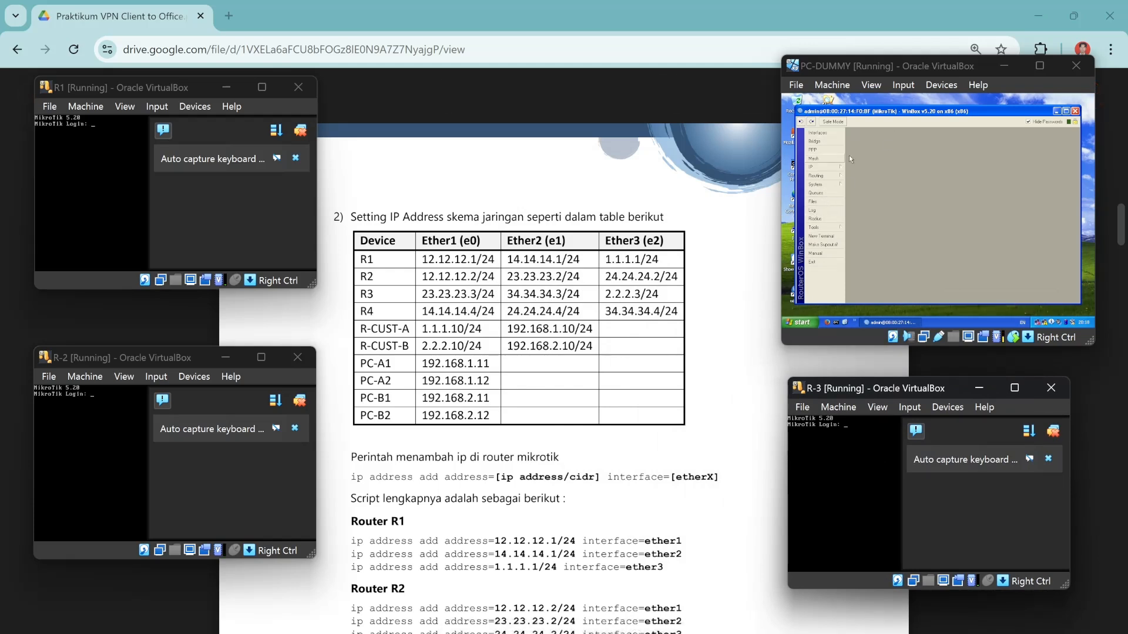
{"action": "left_click_drag", "start_coordinate": [910, 66], "coordinate": [911, 47]}
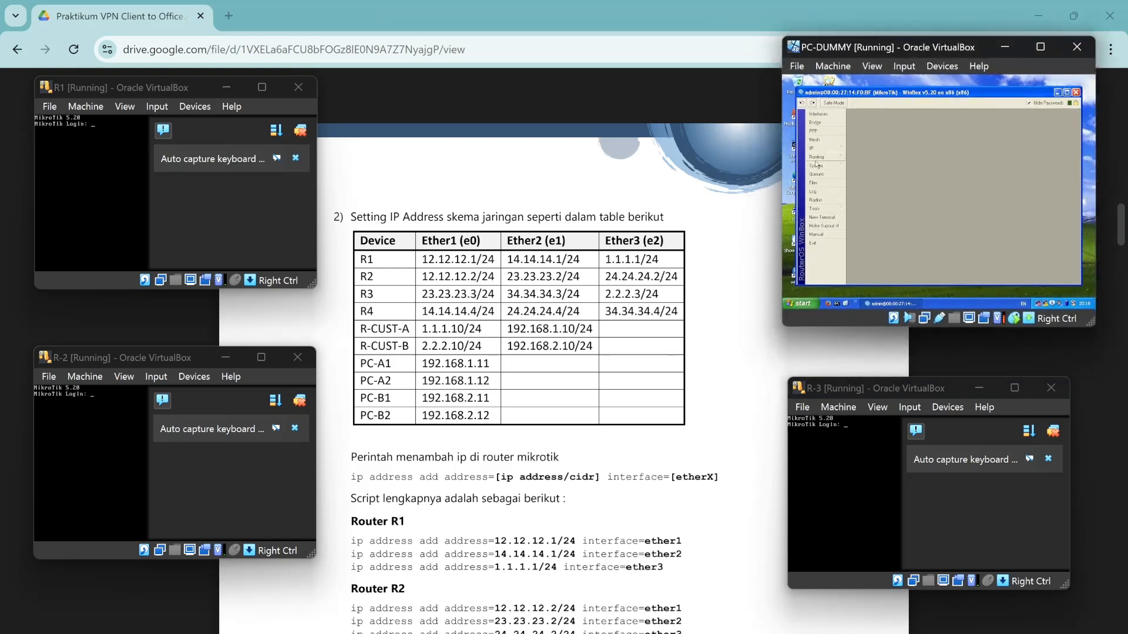
Add 12.12.12.1/24 on ether1 in WinBox's IP > Addresses list.
{"action": "left_click", "coordinate": [835, 151]}
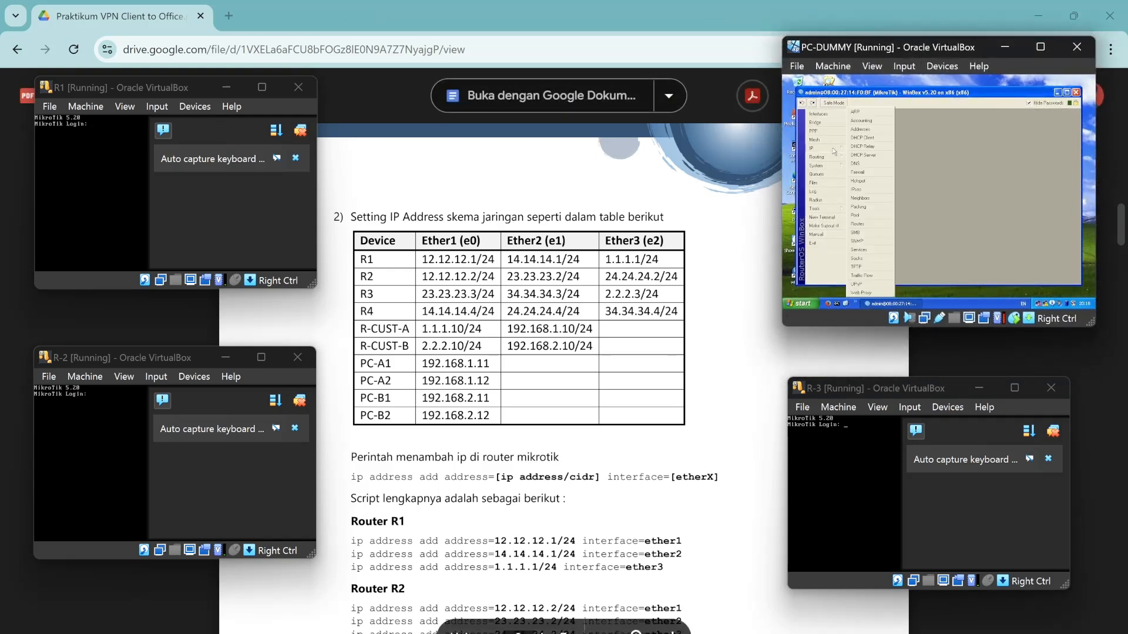
{"action": "left_click", "coordinate": [858, 130]}
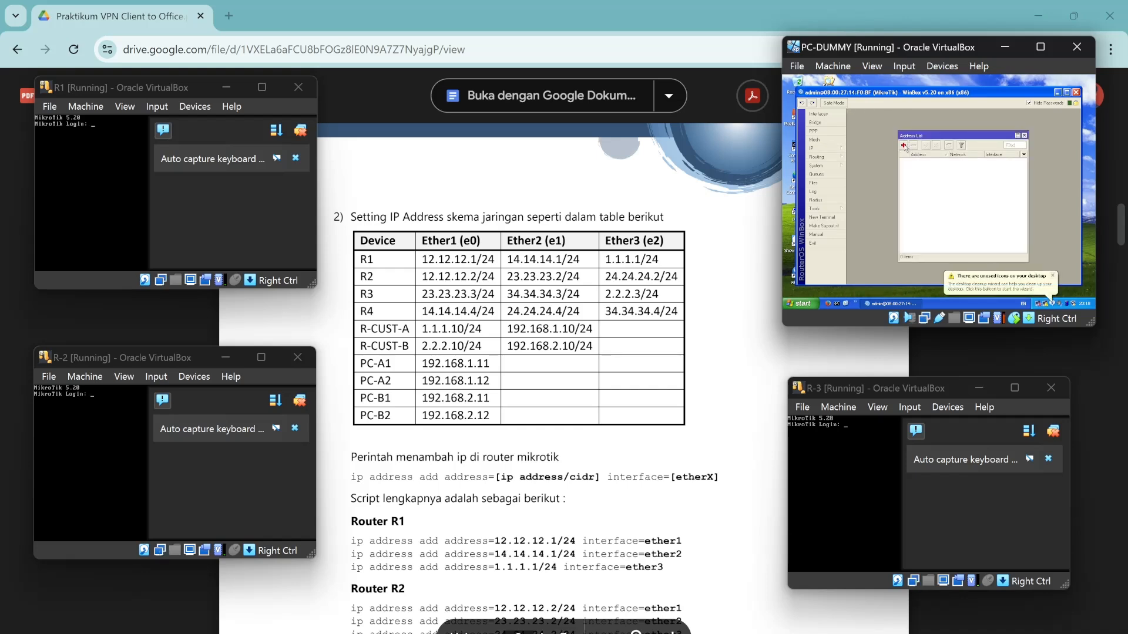
{"action": "left_click", "coordinate": [904, 145]}
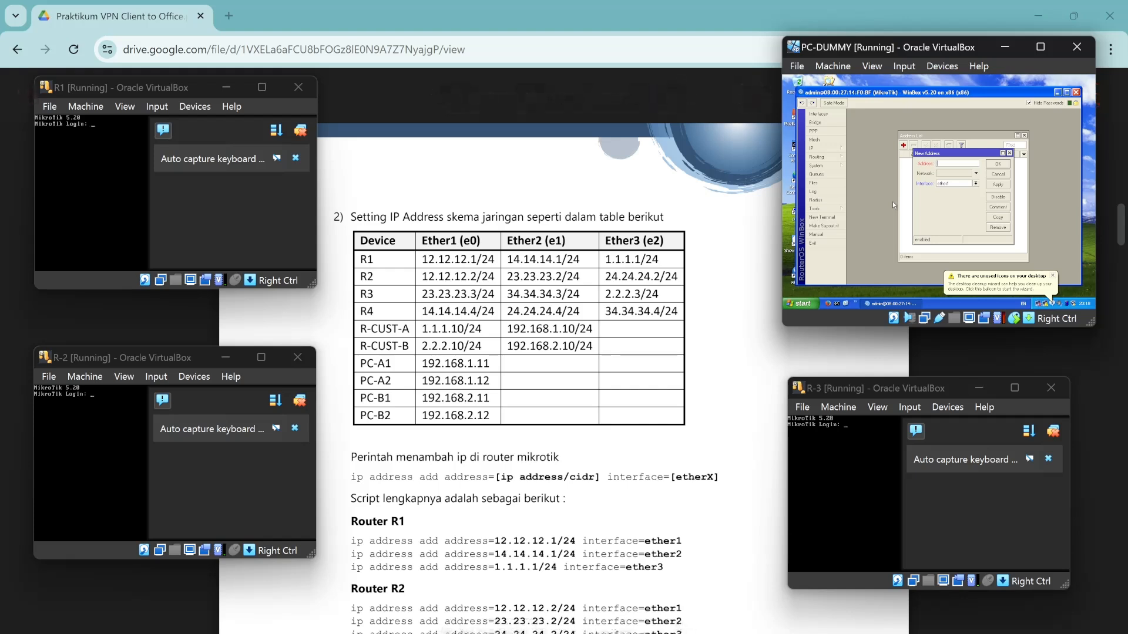
{"action": "type", "text": ".12.12.1/24"}
{"action": "left_click", "coordinate": [999, 166]}
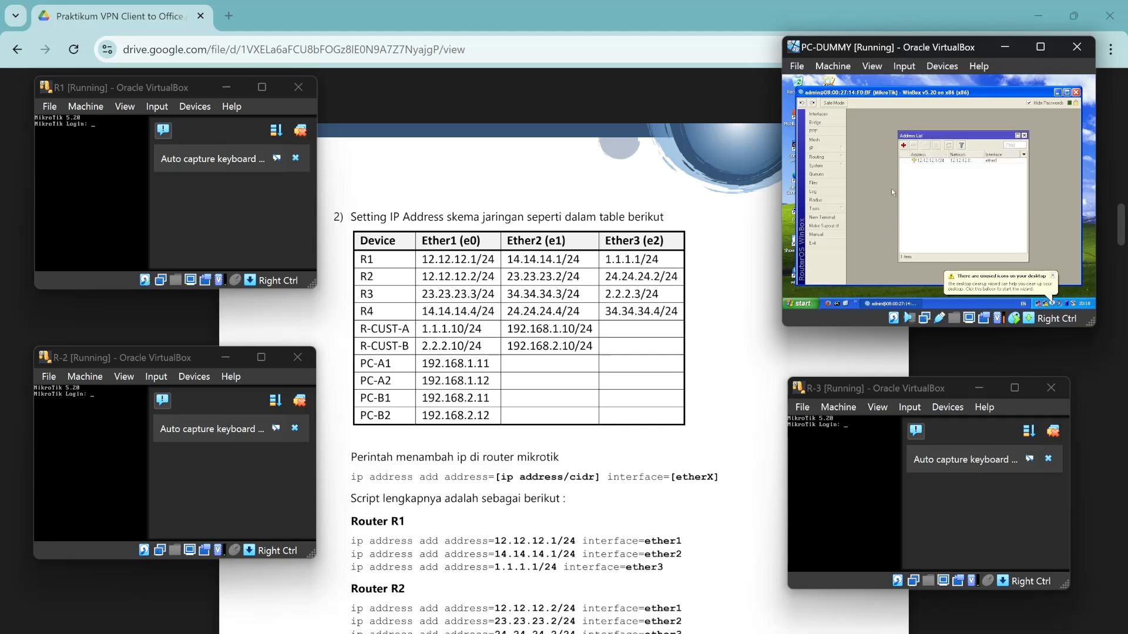
{"action": "left_click", "coordinate": [295, 131]}
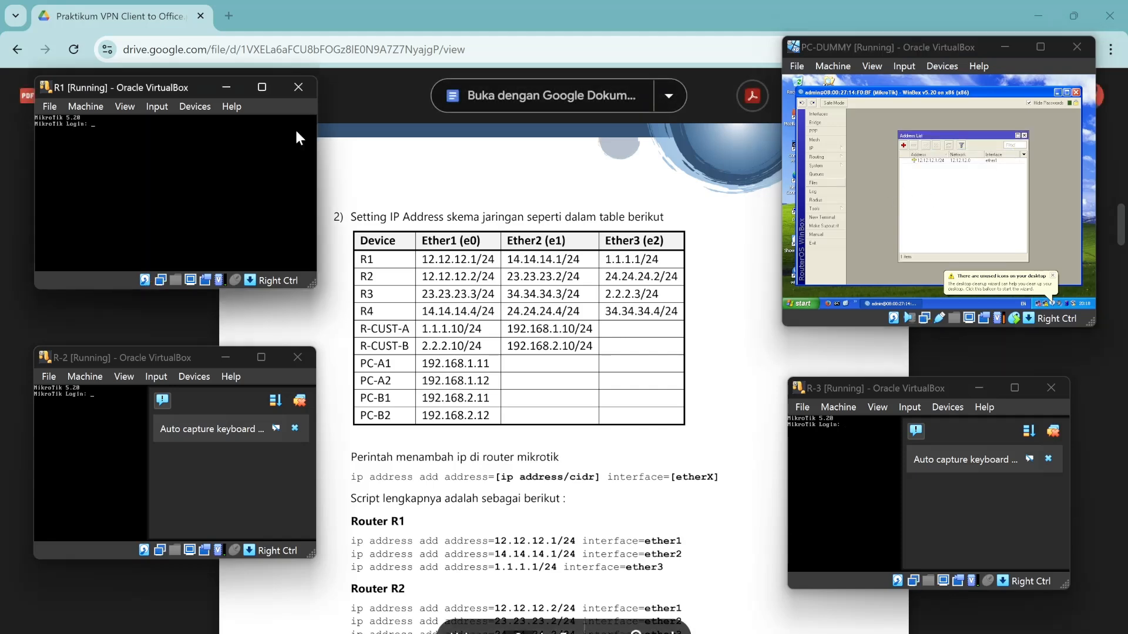
Log in to the R1 console as admin and run 'ip address print'.
{"action": "left_click", "coordinate": [110, 140]}
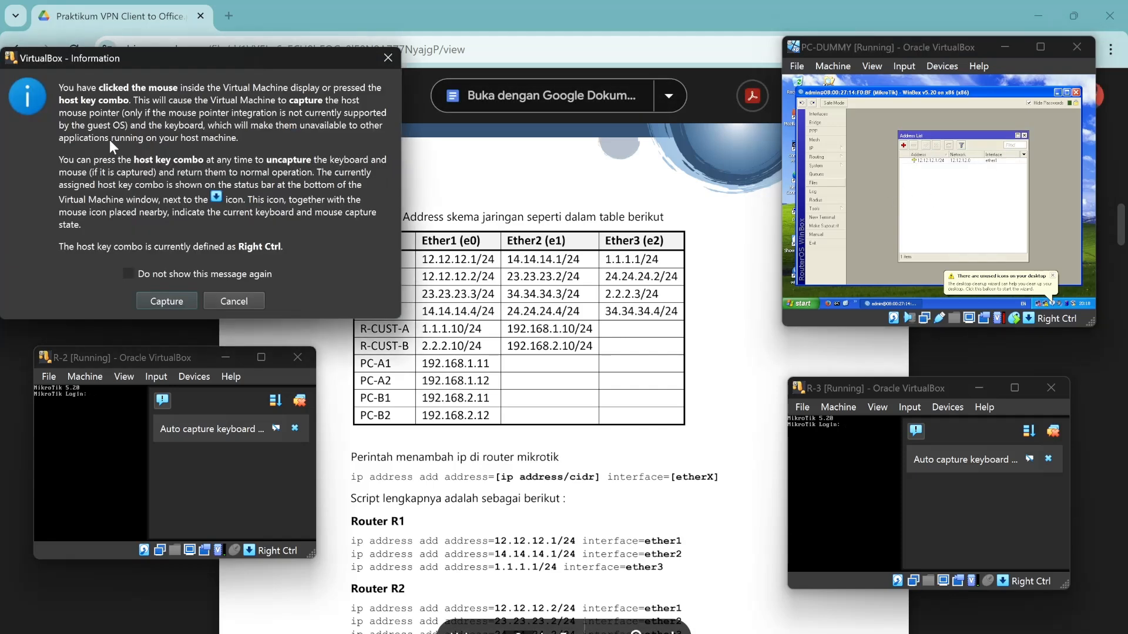
{"action": "left_click", "coordinate": [234, 302]}
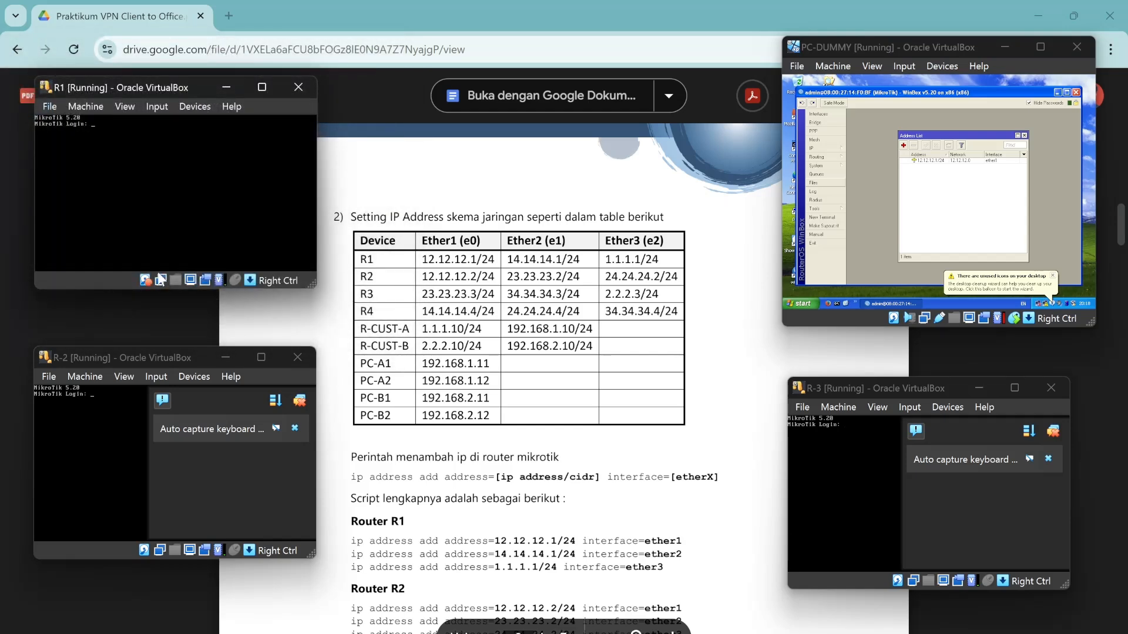
{"action": "type", "text": "admin"}
{"action": "key", "text": "Return"}
{"action": "key", "text": "Return"}
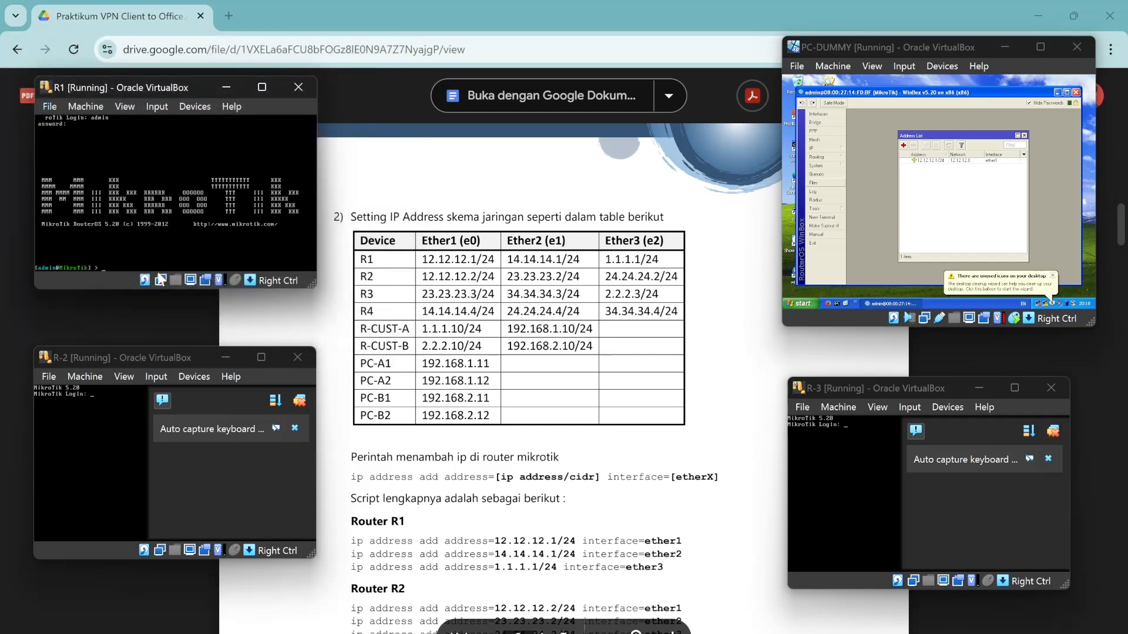
{"action": "type", "text": "ip address print"}
{"action": "key", "text": "Return"}
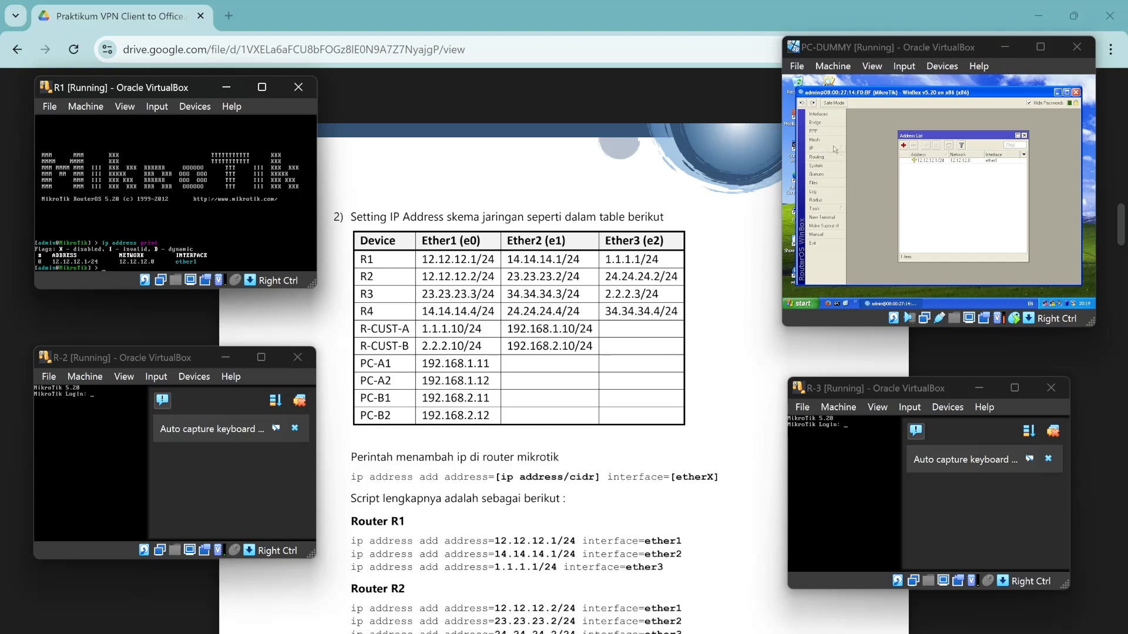
Add addresses 14.14.14.1/24 on ether2 and 1.1.1.1/24 on ether3.
{"action": "left_click", "coordinate": [903, 146]}
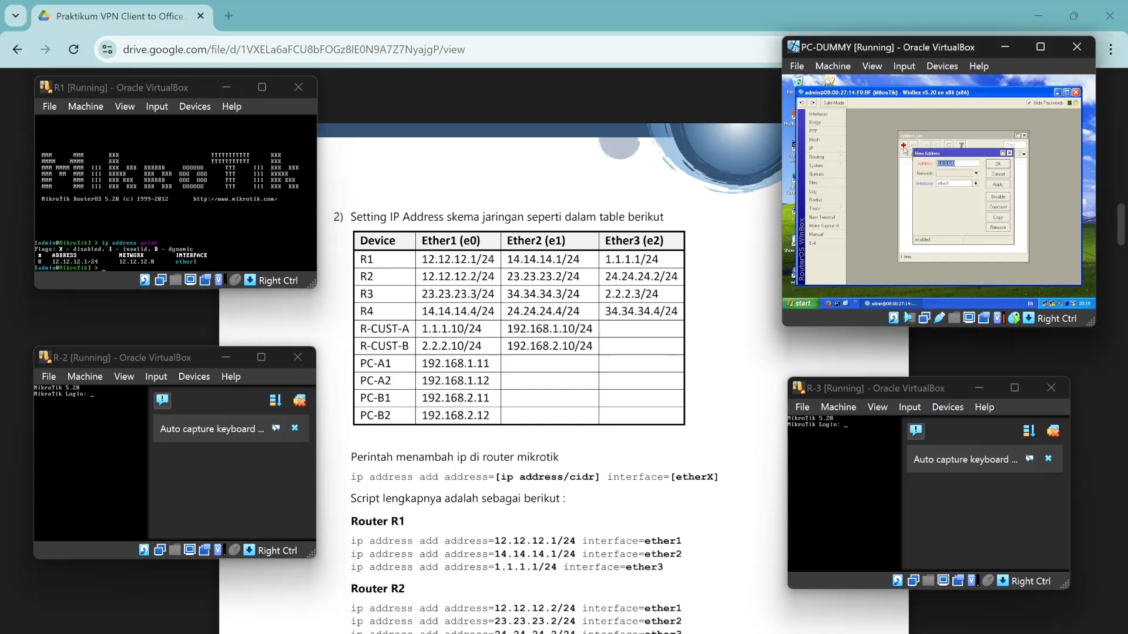
{"action": "key", "text": "BackSpace"}
{"action": "type", "text": "14.14.14.1/24"}
{"action": "left_click", "coordinate": [956, 184]}
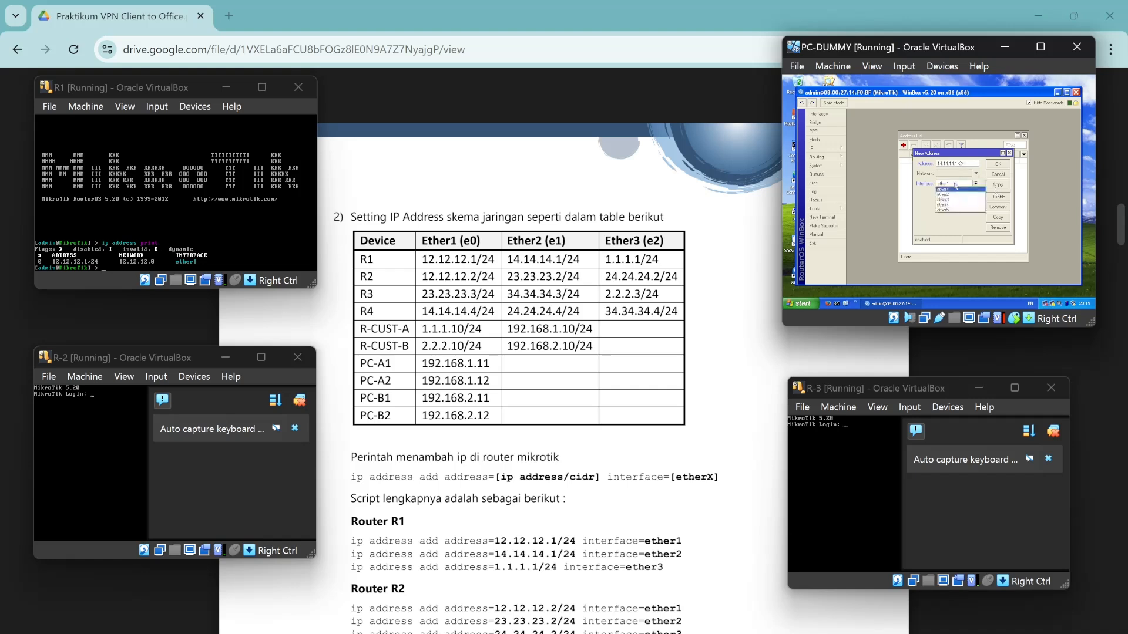
{"action": "left_click", "coordinate": [952, 194]}
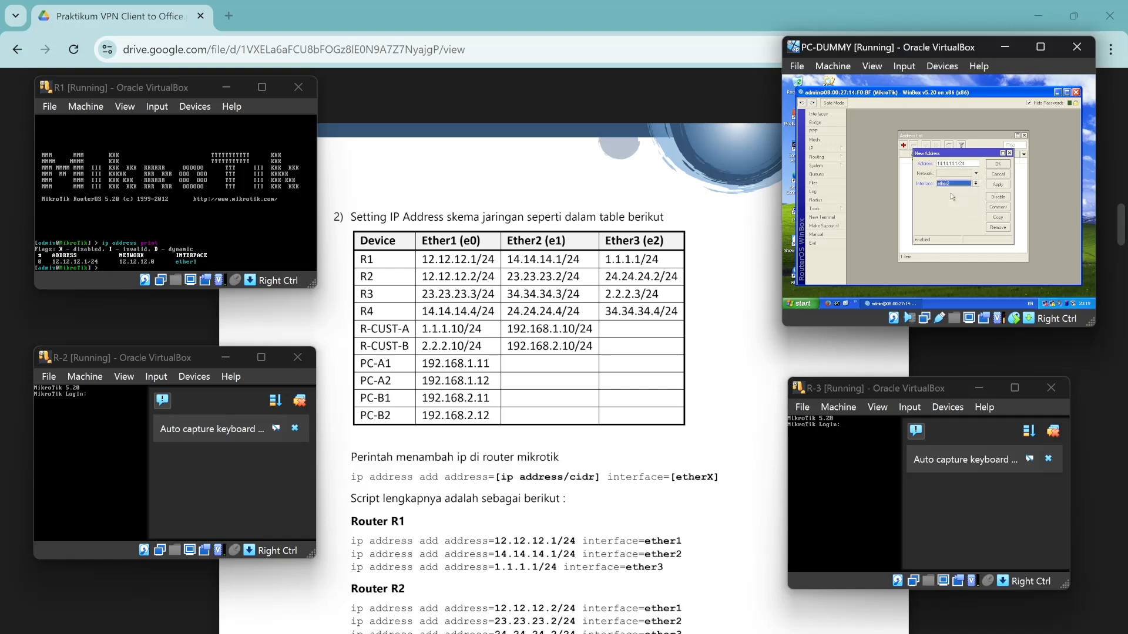
{"action": "left_click", "coordinate": [998, 164]}
{"action": "left_click", "coordinate": [905, 146]}
{"action": "type", "text": "1"}
{"action": "left_click", "coordinate": [953, 184]}
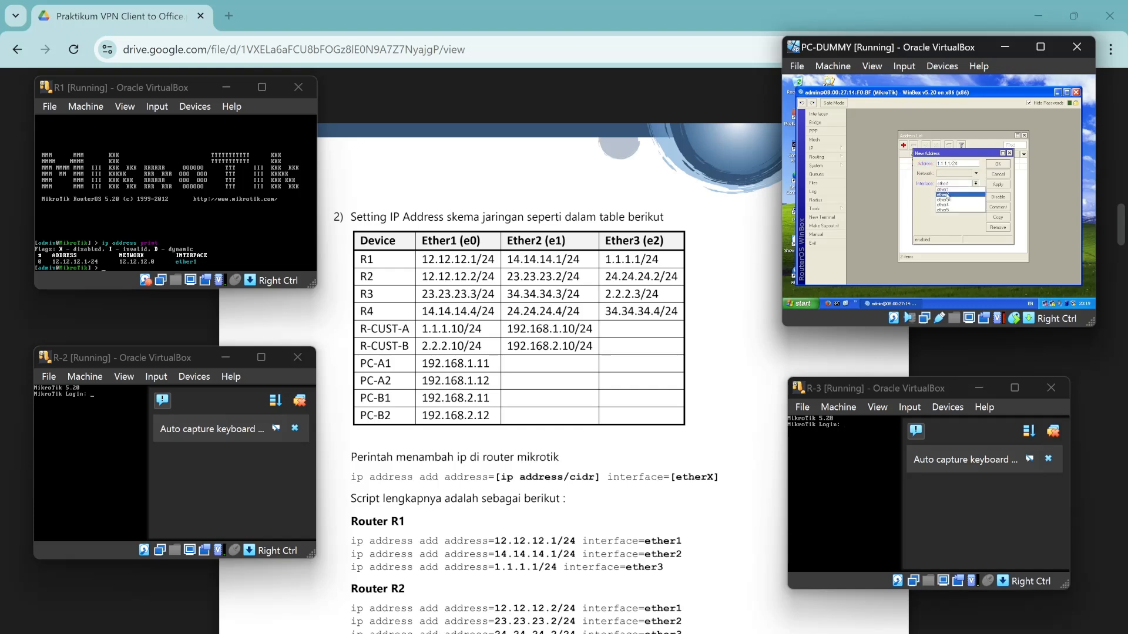
{"action": "left_click", "coordinate": [948, 203]}
{"action": "left_click", "coordinate": [1003, 165]}
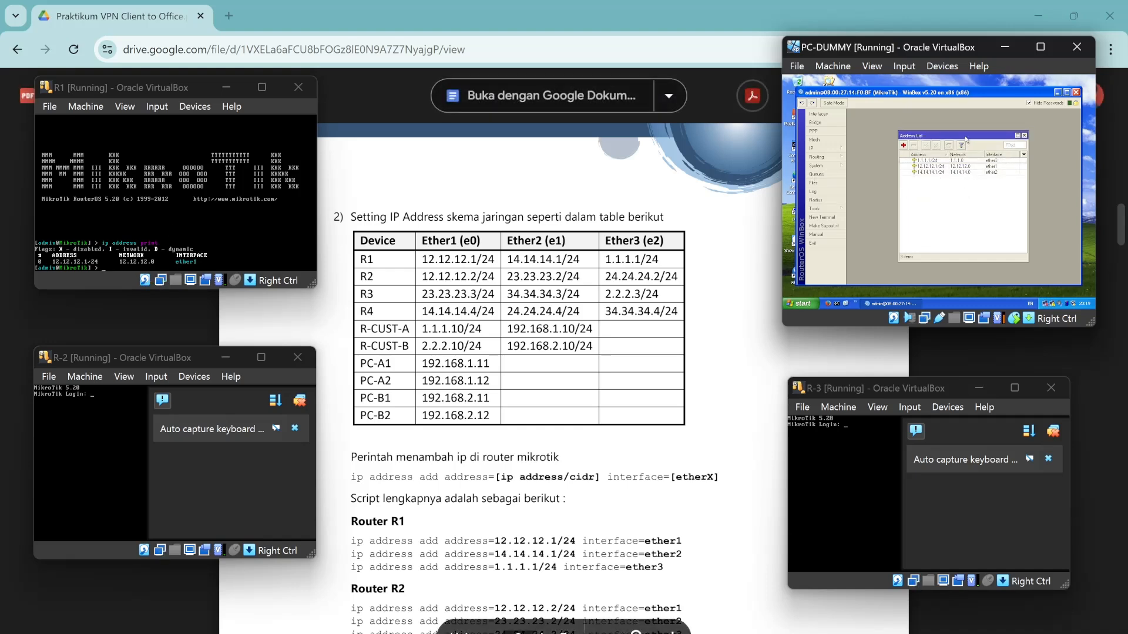
Open the Routing > OSPF settings in WinBox.
{"action": "left_click_drag", "start_coordinate": [966, 136], "coordinate": [965, 114]}
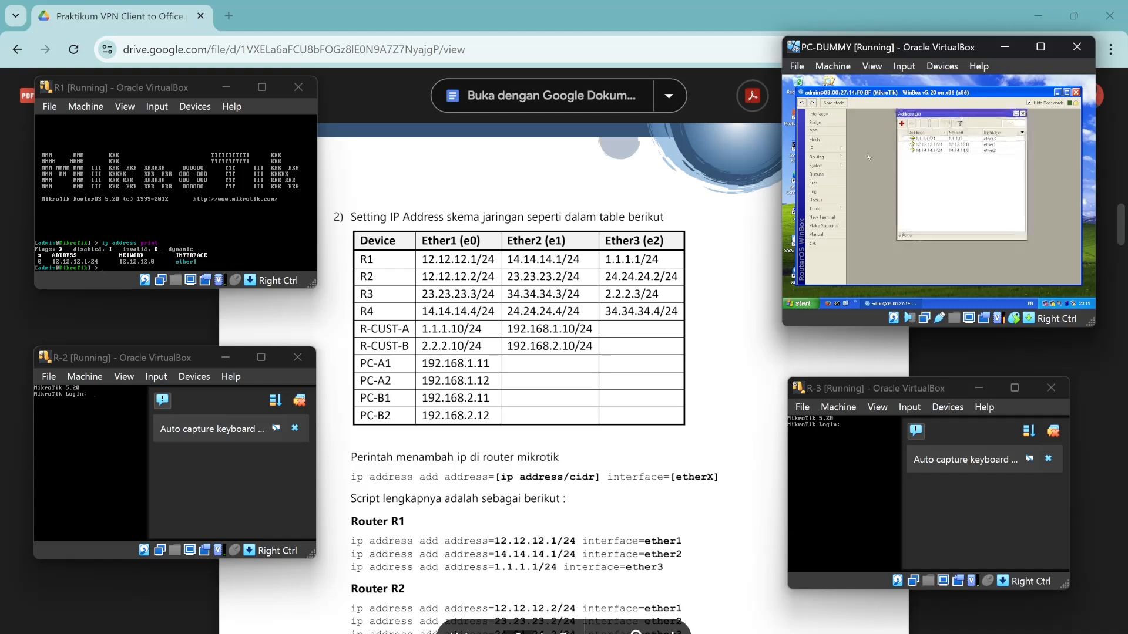
{"action": "left_click", "coordinate": [818, 157]}
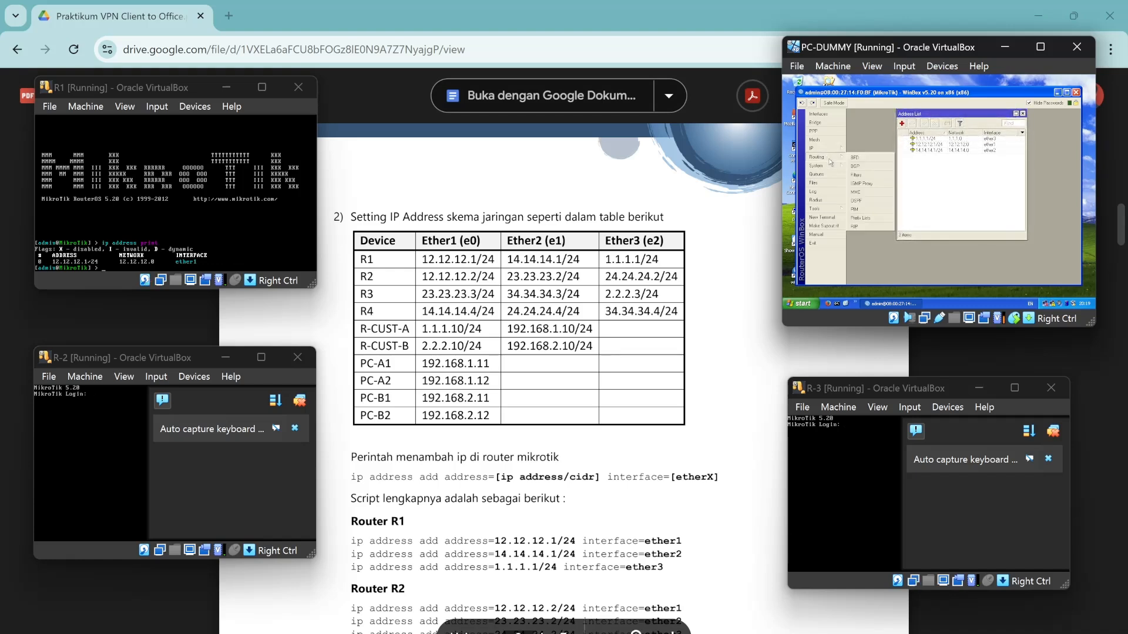
{"action": "left_click", "coordinate": [867, 201]}
In the OSPF Networks list, start a new entry for 12.12.12.0/24 in area backbone.
{"action": "scroll", "coordinate": [564, 376], "scroll_direction": "down", "scroll_amount": 15}
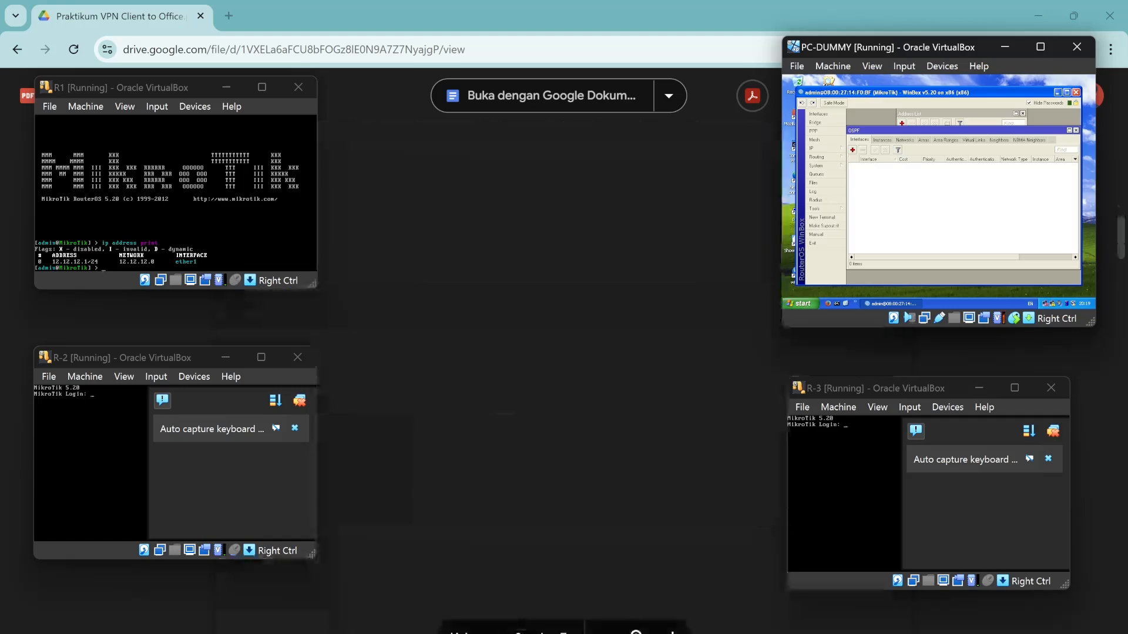
{"action": "scroll", "coordinate": [564, 376], "scroll_direction": "up", "scroll_amount": 1}
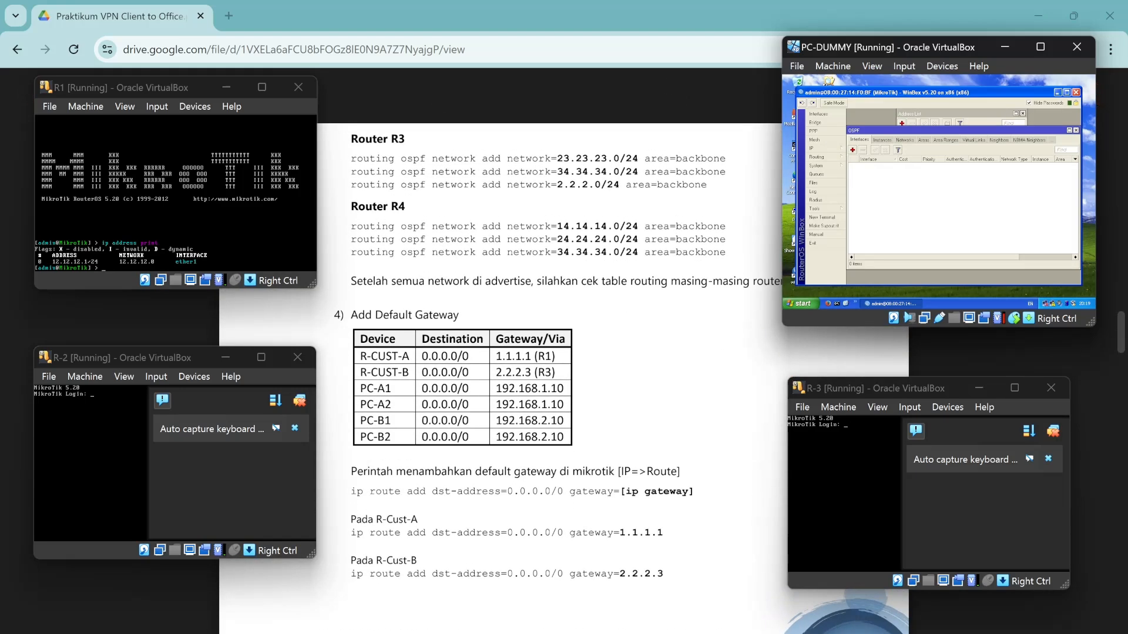
{"action": "scroll", "coordinate": [564, 376], "scroll_direction": "down", "scroll_amount": 7}
{"action": "scroll", "coordinate": [564, 376], "scroll_direction": "up", "scroll_amount": 3}
{"action": "scroll", "coordinate": [564, 376], "scroll_direction": "up", "scroll_amount": 10}
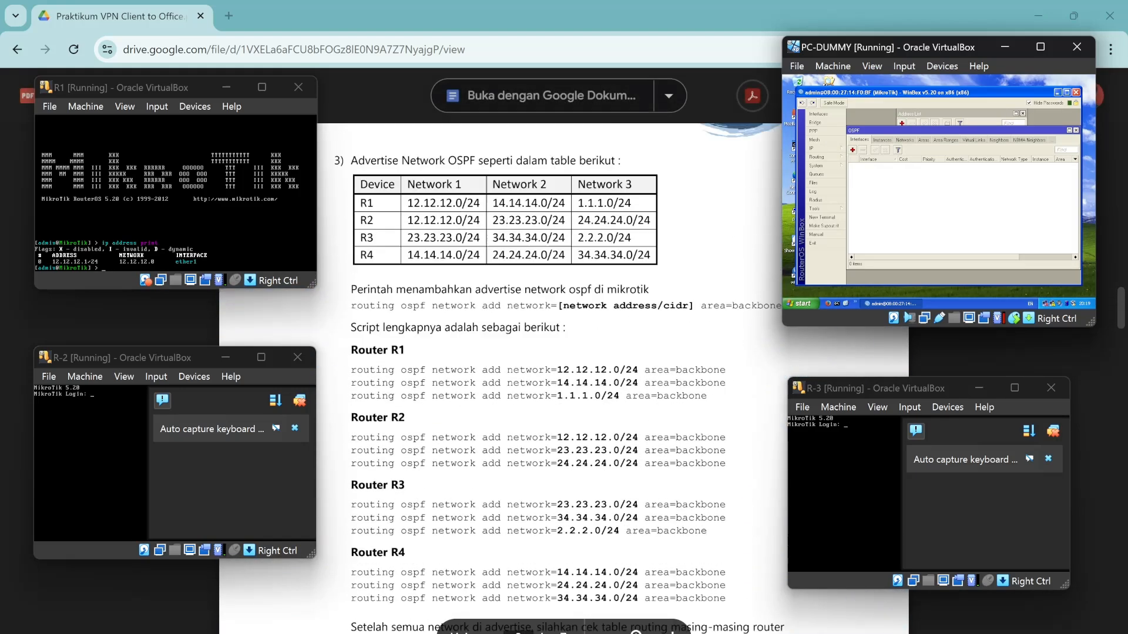
{"action": "left_click", "coordinate": [881, 140]}
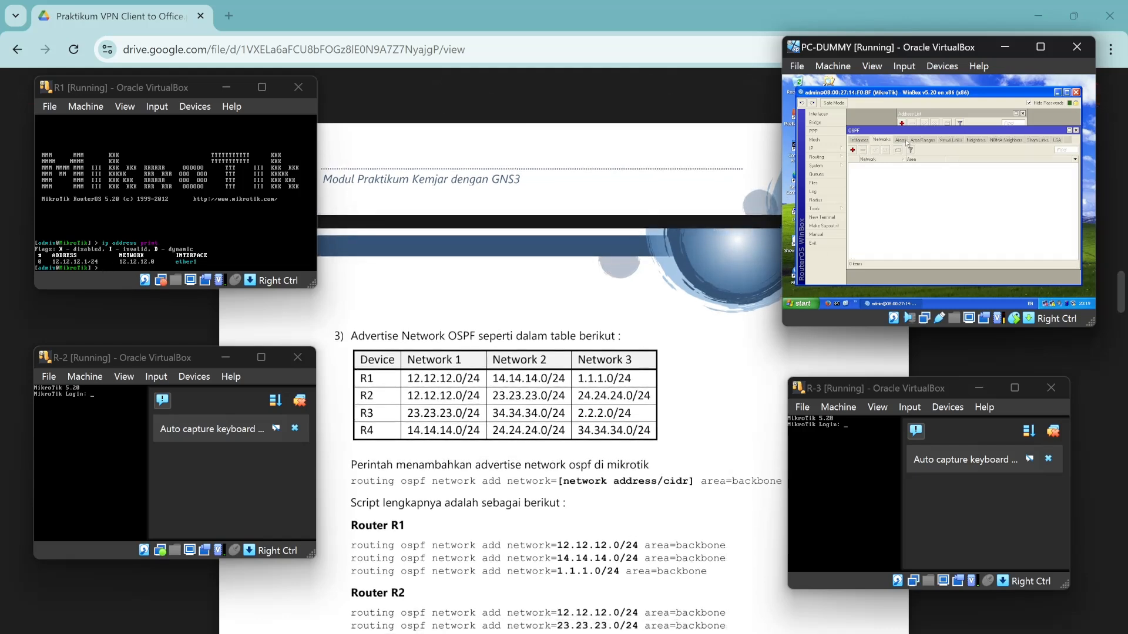
{"action": "left_click", "coordinate": [852, 150]}
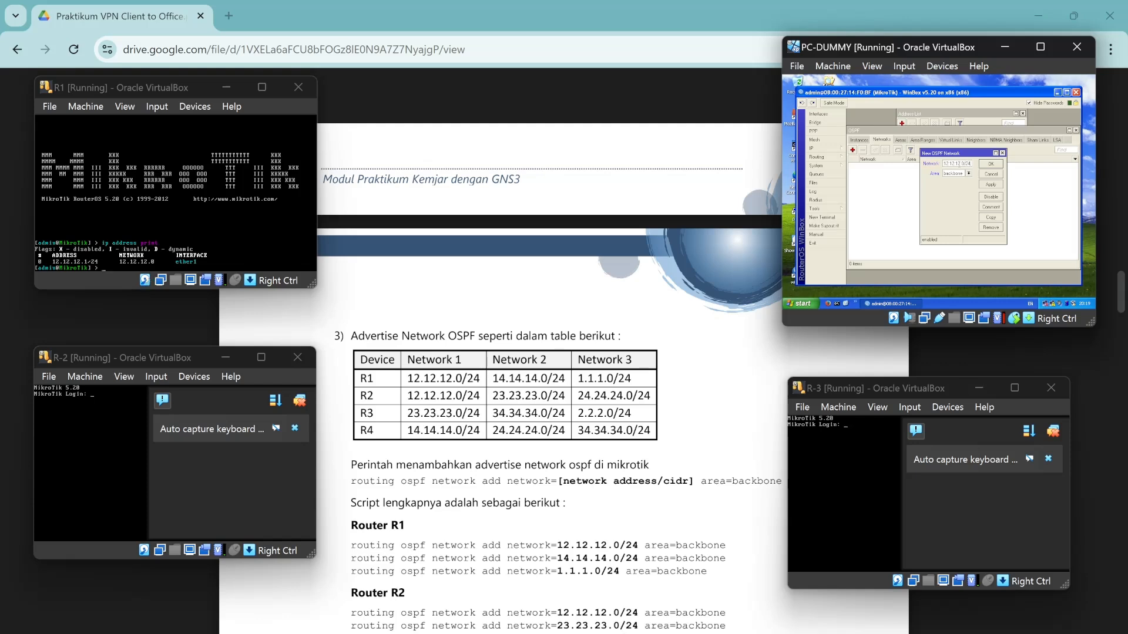
Save OSPF backbone networks 12.12.12.0/24, 14.14.14.0/24 and 1.1.1.0/24.
{"action": "left_click", "coordinate": [993, 168]}
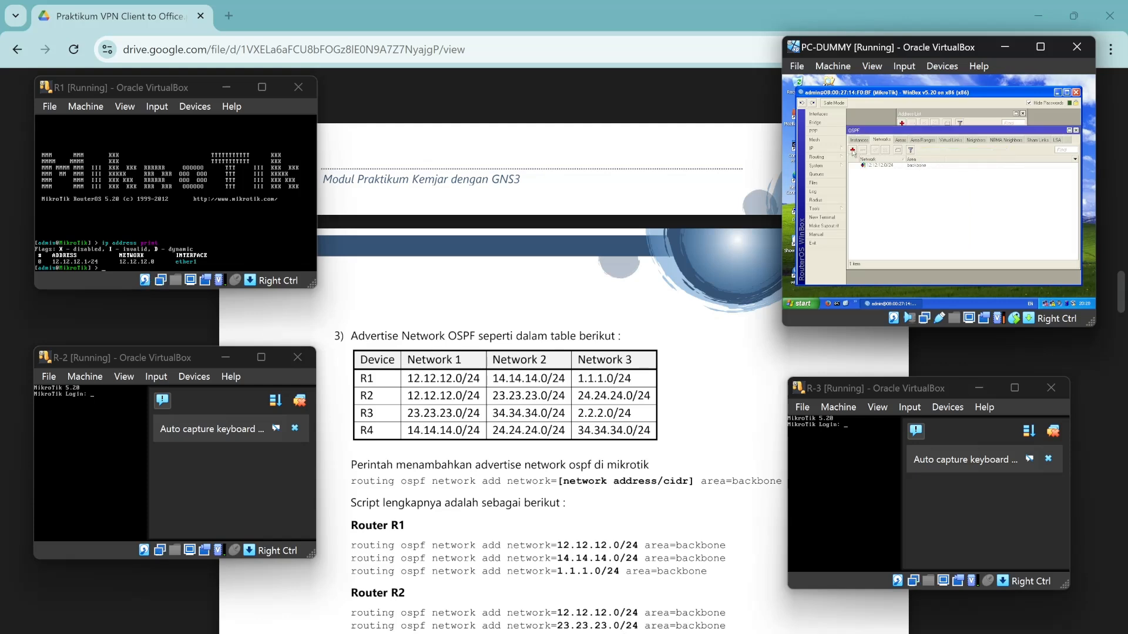
{"action": "left_click", "coordinate": [852, 151]}
{"action": "type", "text": "14.14.14.0/24"}
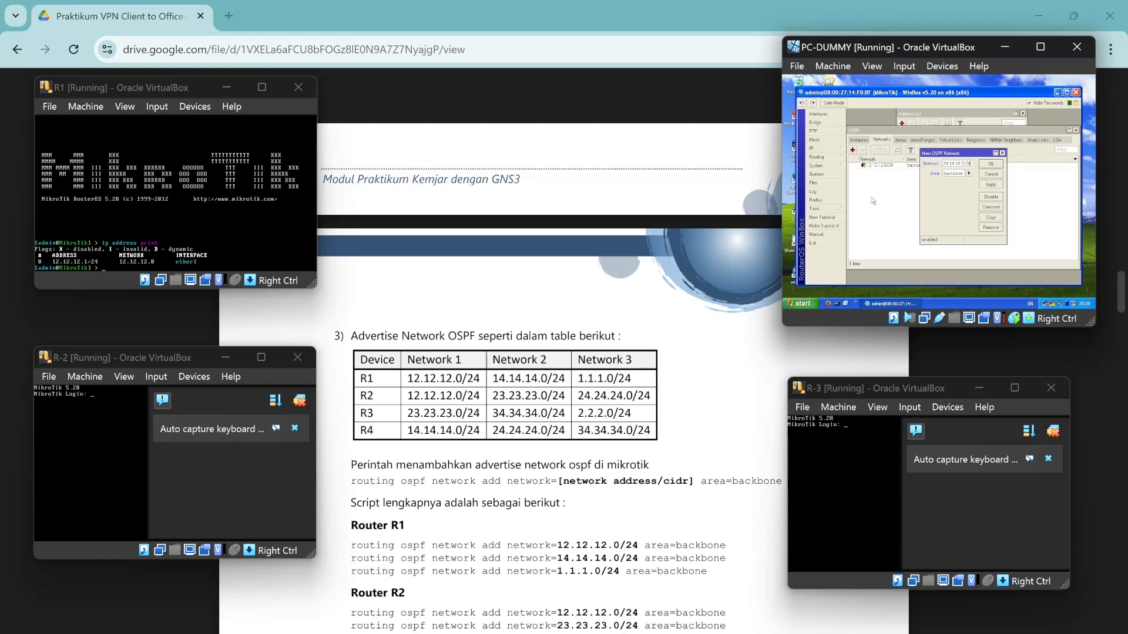
{"action": "left_click", "coordinate": [990, 165]}
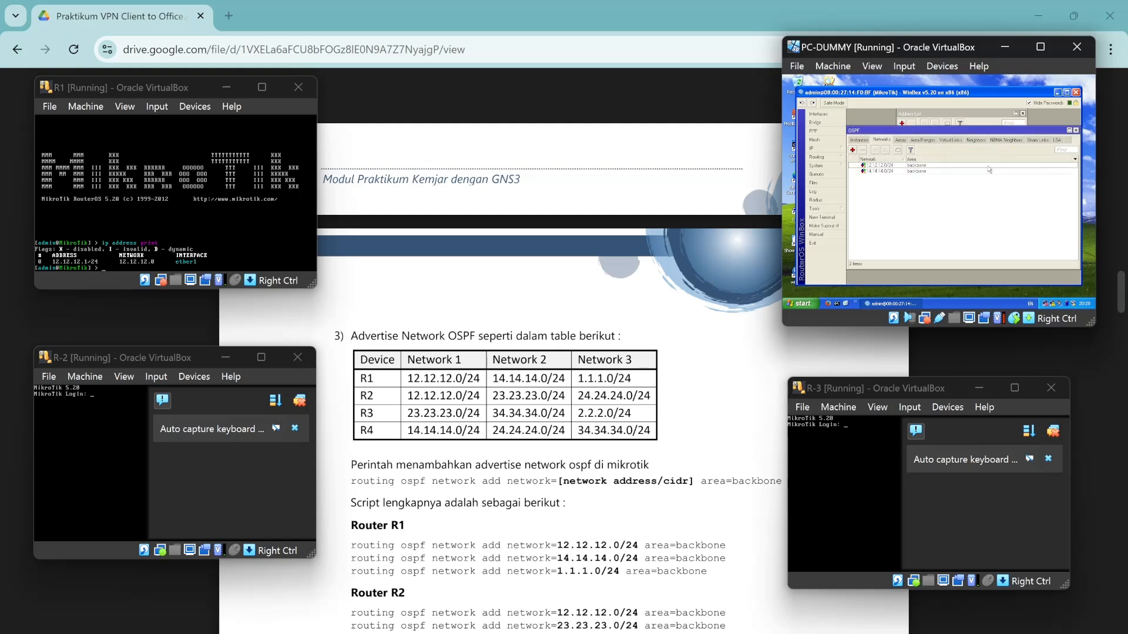
{"action": "left_click", "coordinate": [852, 150]}
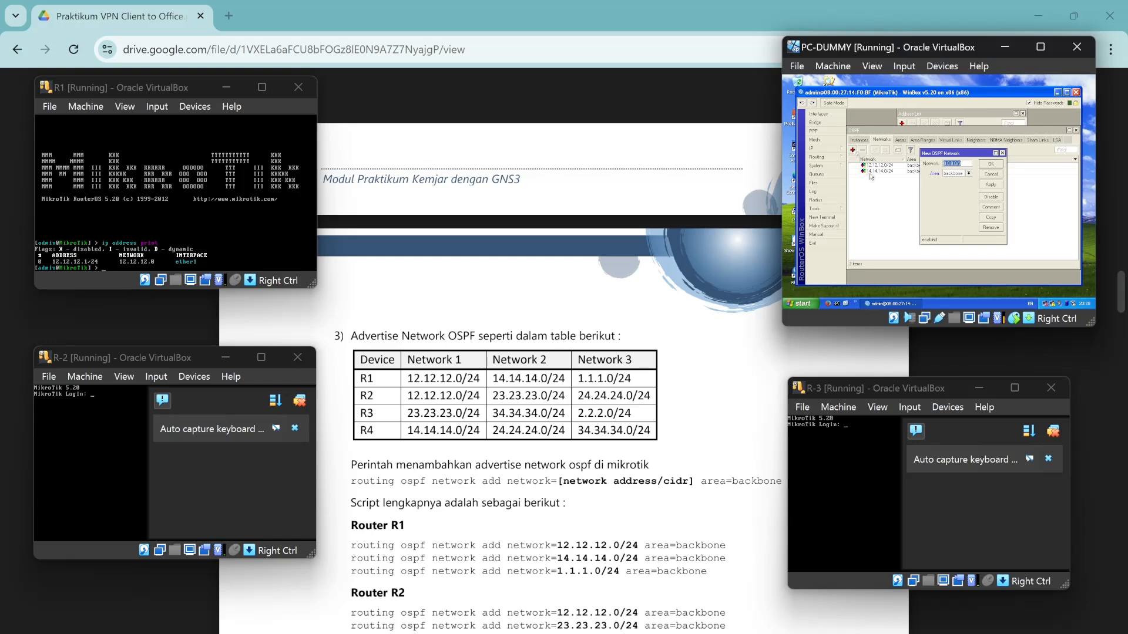
{"action": "type", "text": "1.1.1"}
{"action": "left_click", "coordinate": [991, 164]}
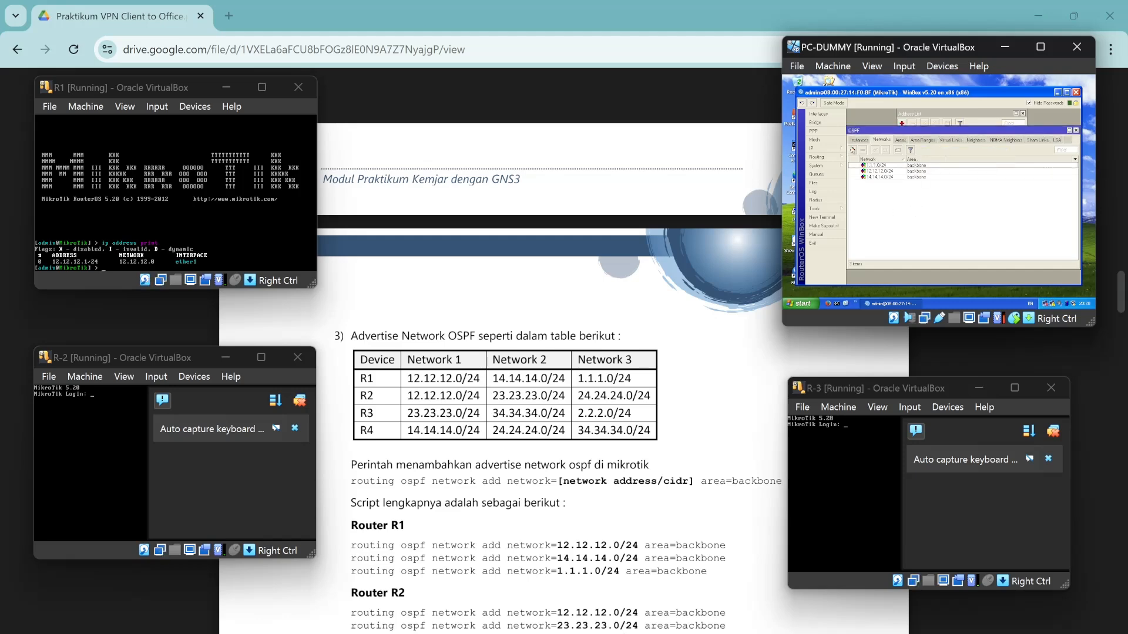
{"action": "left_click", "coordinate": [167, 242]}
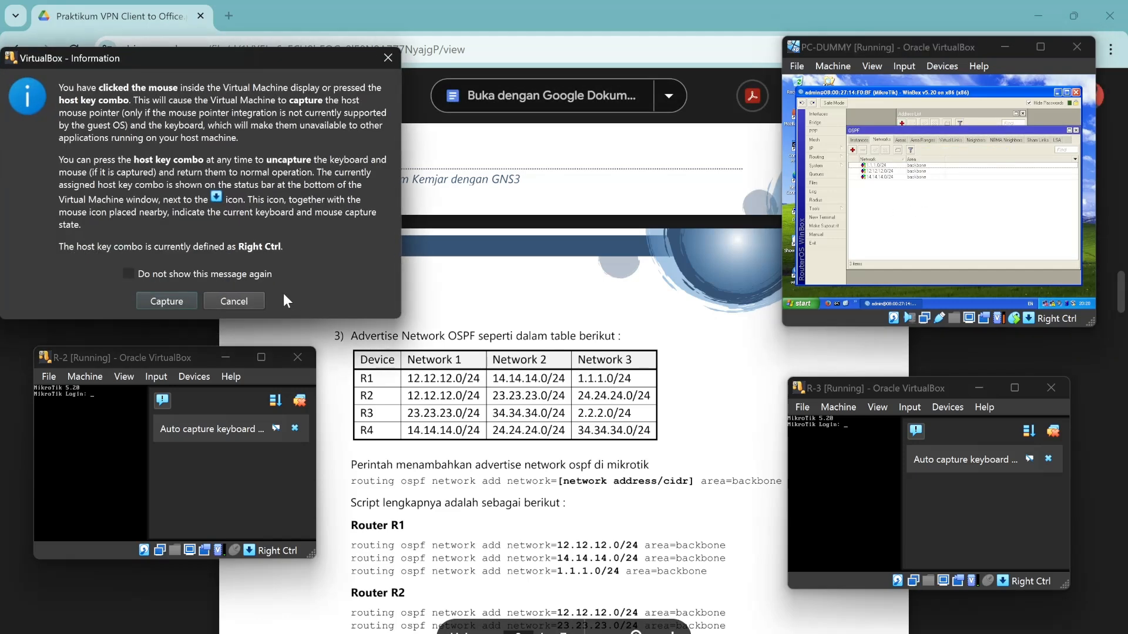
On R1, rerun 'ip address print' and run '/routing ospf network print'.
{"action": "left_click", "coordinate": [232, 298]}
{"action": "key", "text": "Up"}
{"action": "key", "text": "Return"}
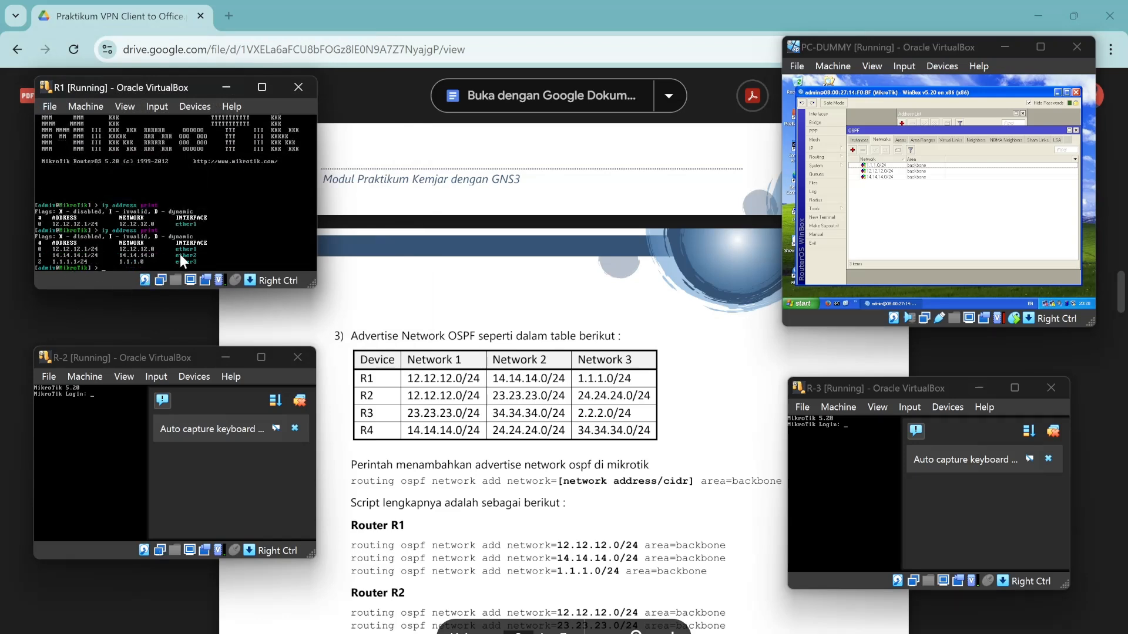
{"action": "type", "text": "/routing ospf network print"}
{"action": "key", "text": "Return"}
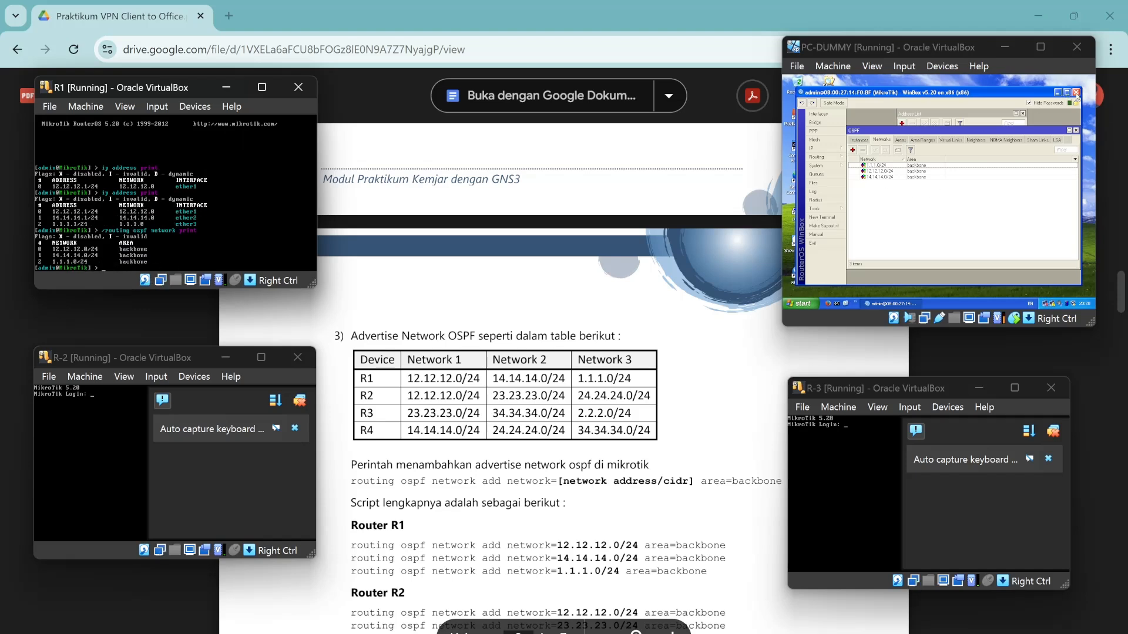
{"action": "left_click", "coordinate": [1076, 130]}
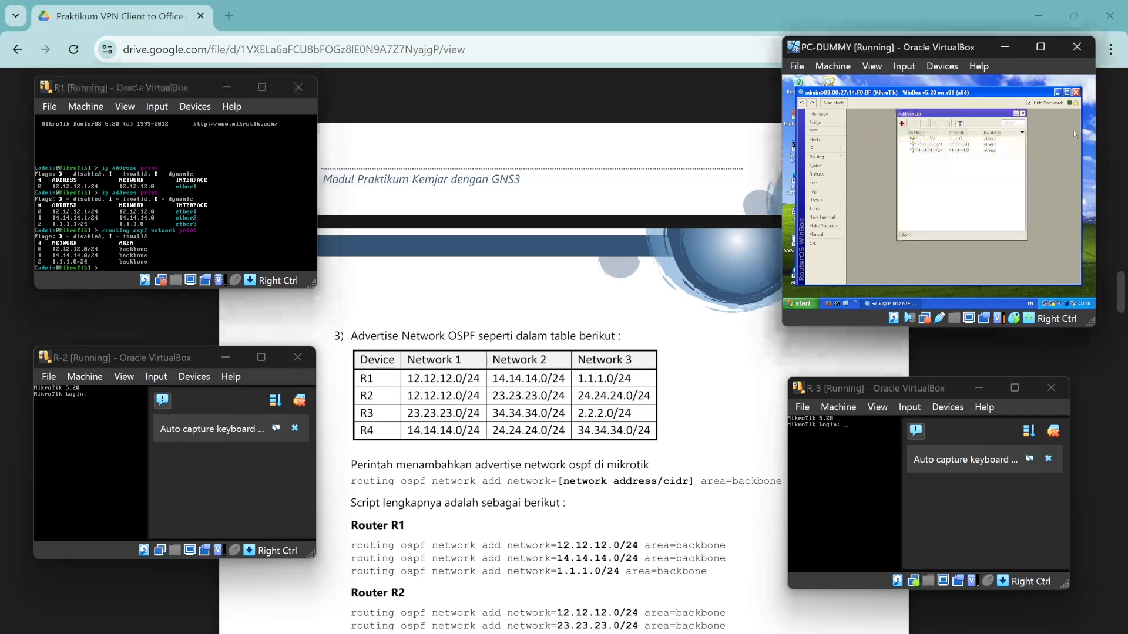
Close the address list and current Winbox session, then relaunch Winbox.
{"action": "left_click", "coordinate": [1022, 114]}
{"action": "left_click", "coordinate": [1077, 92]}
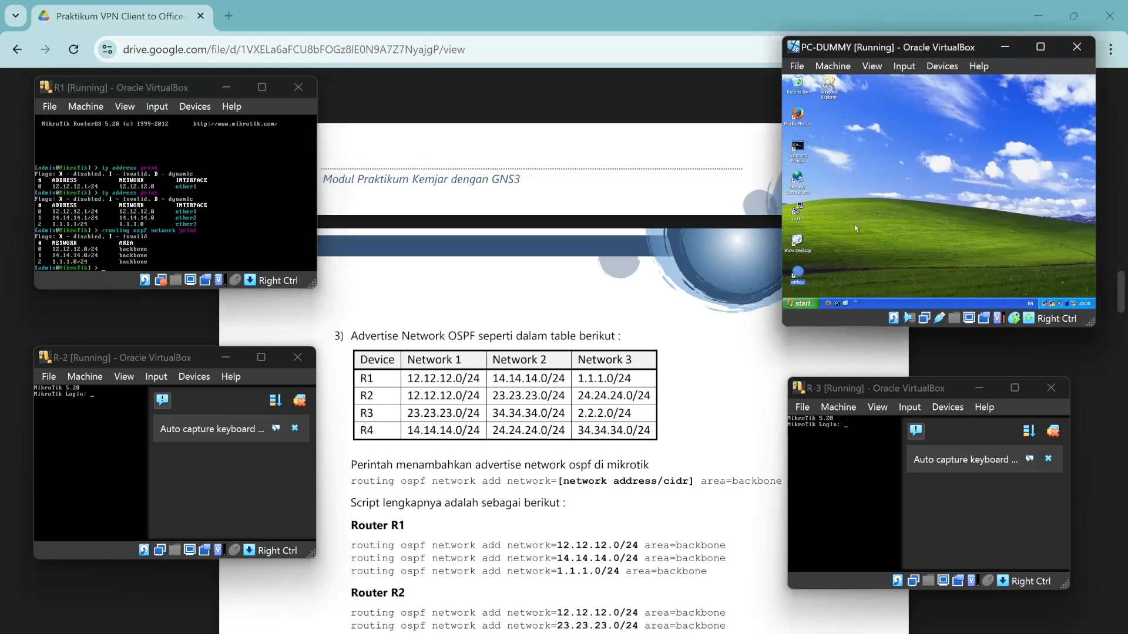
{"action": "double_click", "coordinate": [805, 271]}
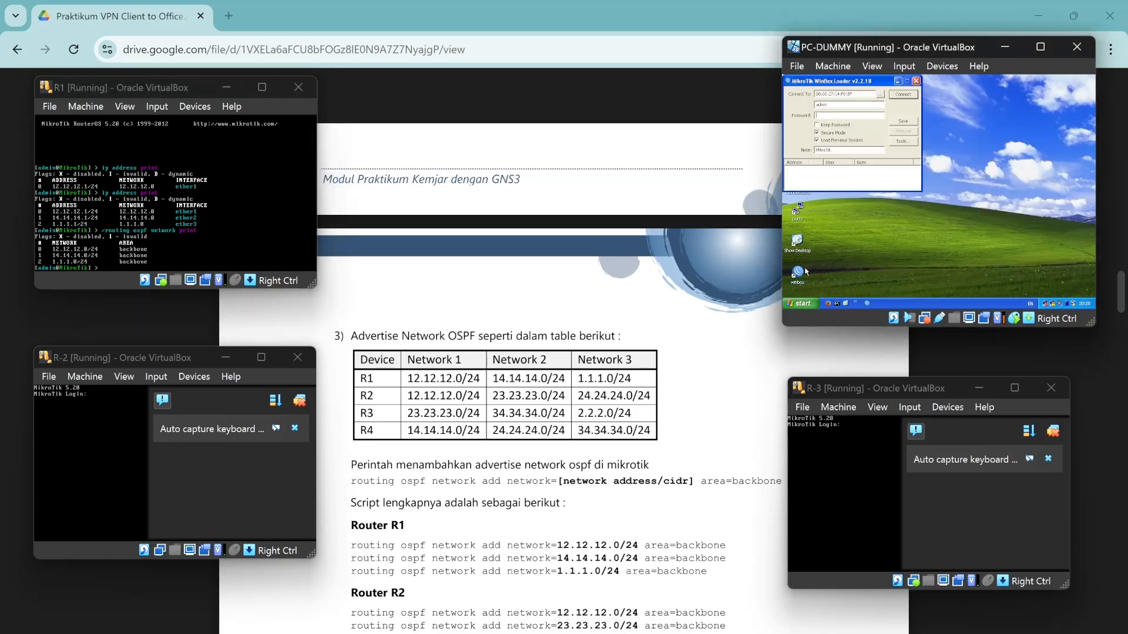
Connect to router 08:00:27:20:13:5D and open its empty IP address list.
{"action": "left_click", "coordinate": [880, 94]}
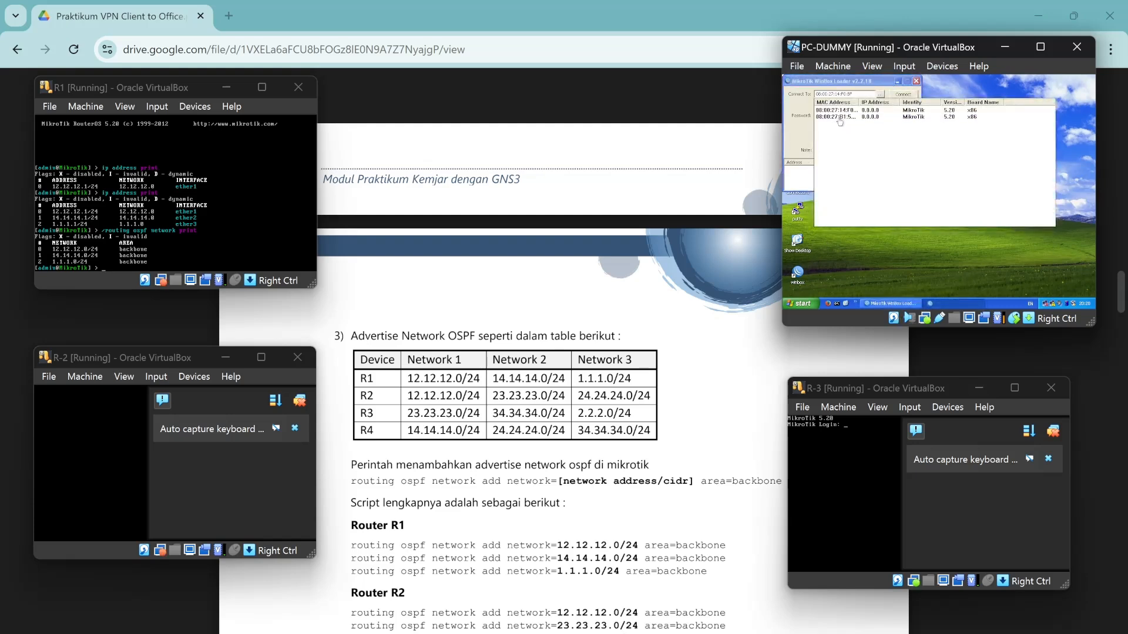
{"action": "left_click", "coordinate": [830, 117]}
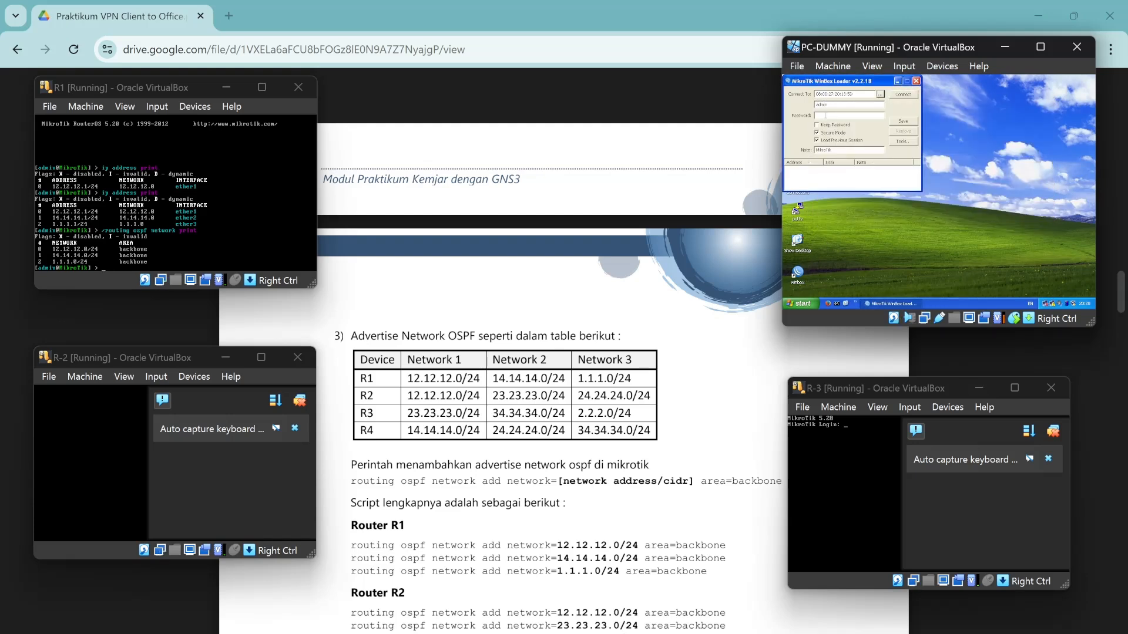
{"action": "left_click", "coordinate": [906, 98]}
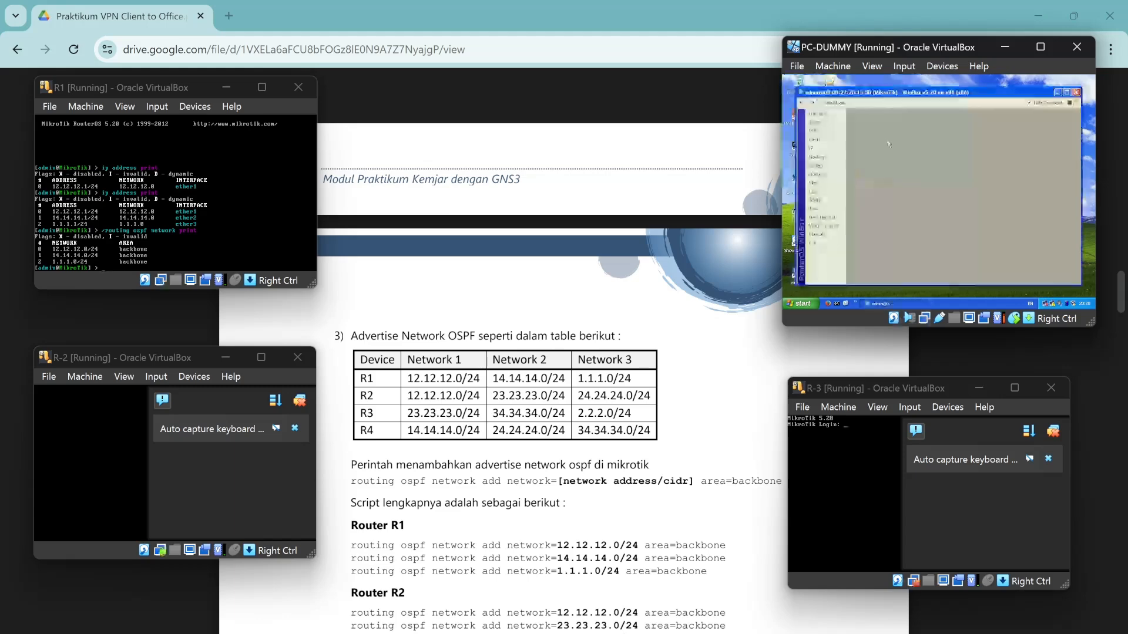
{"action": "left_click", "coordinate": [812, 148]}
{"action": "left_click", "coordinate": [860, 129]}
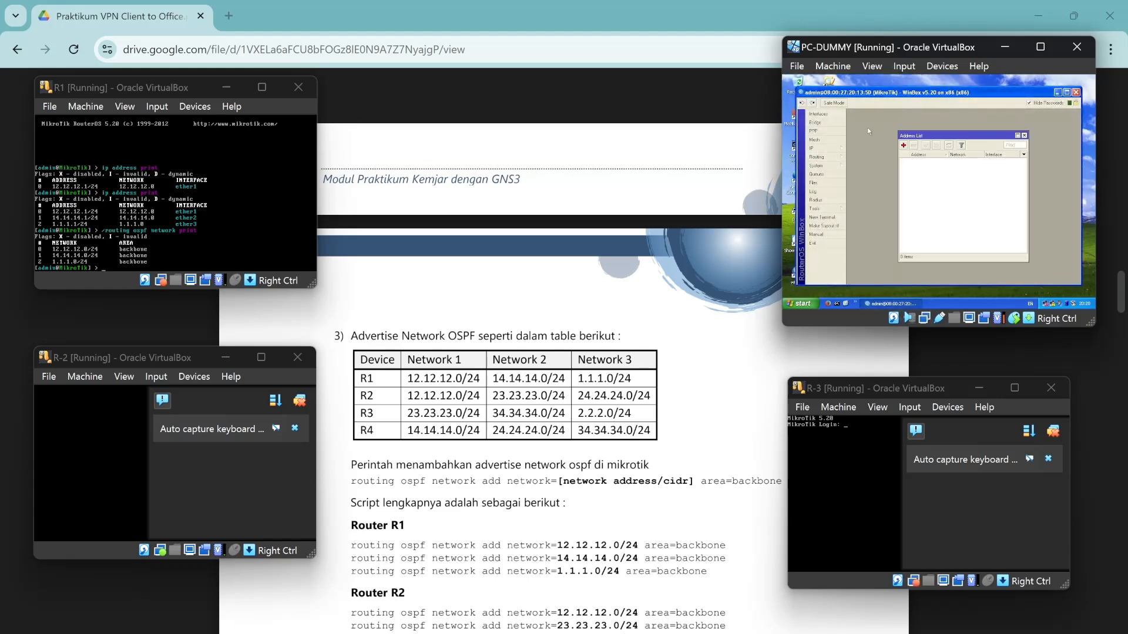
{"action": "scroll", "coordinate": [549, 352], "scroll_direction": "up", "scroll_amount": 15}
{"action": "scroll", "coordinate": [549, 353], "scroll_direction": "down", "scroll_amount": 10}
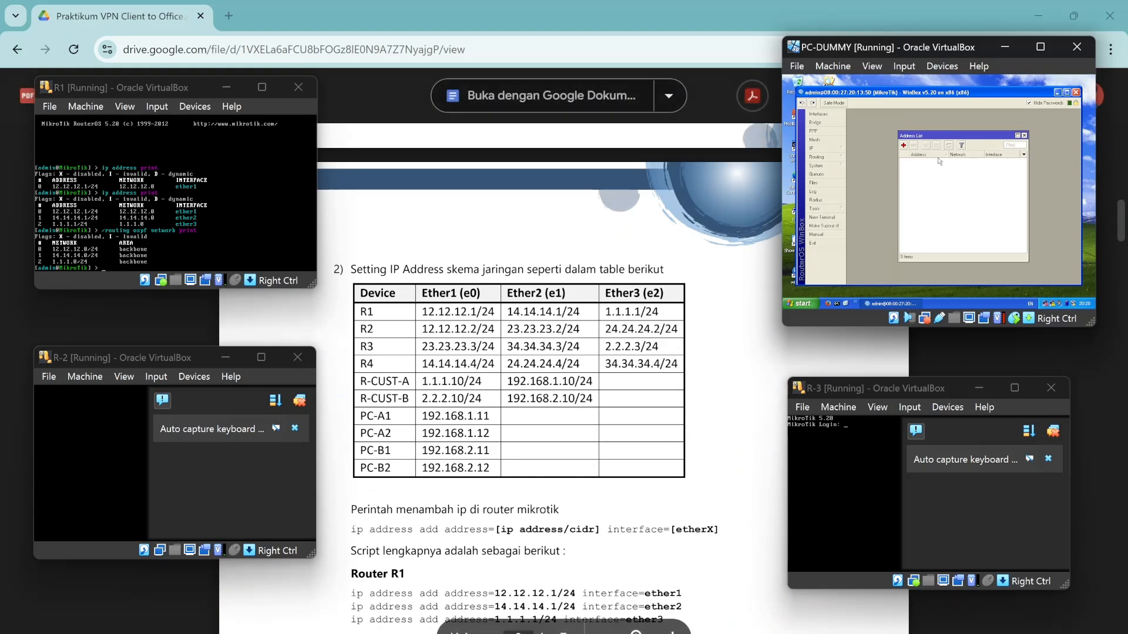
Add 12.12.12.2/24 on ether1 to the router's address list.
{"action": "left_click", "coordinate": [903, 145]}
{"action": "type", "text": "12.12.12.1"}
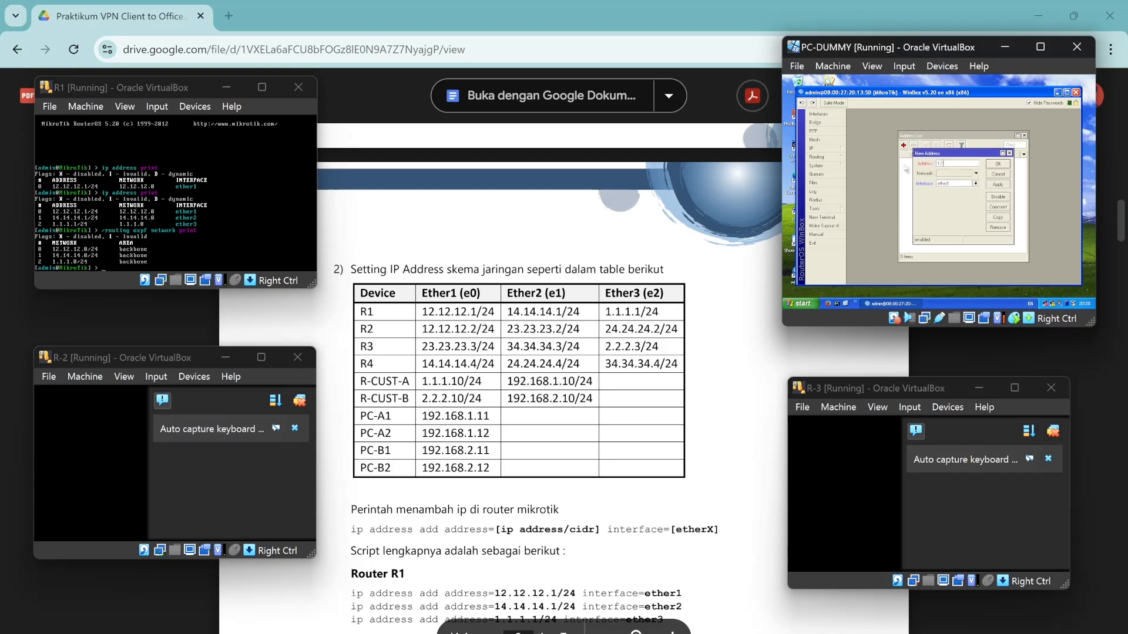
{"action": "type", "text": "/2"}
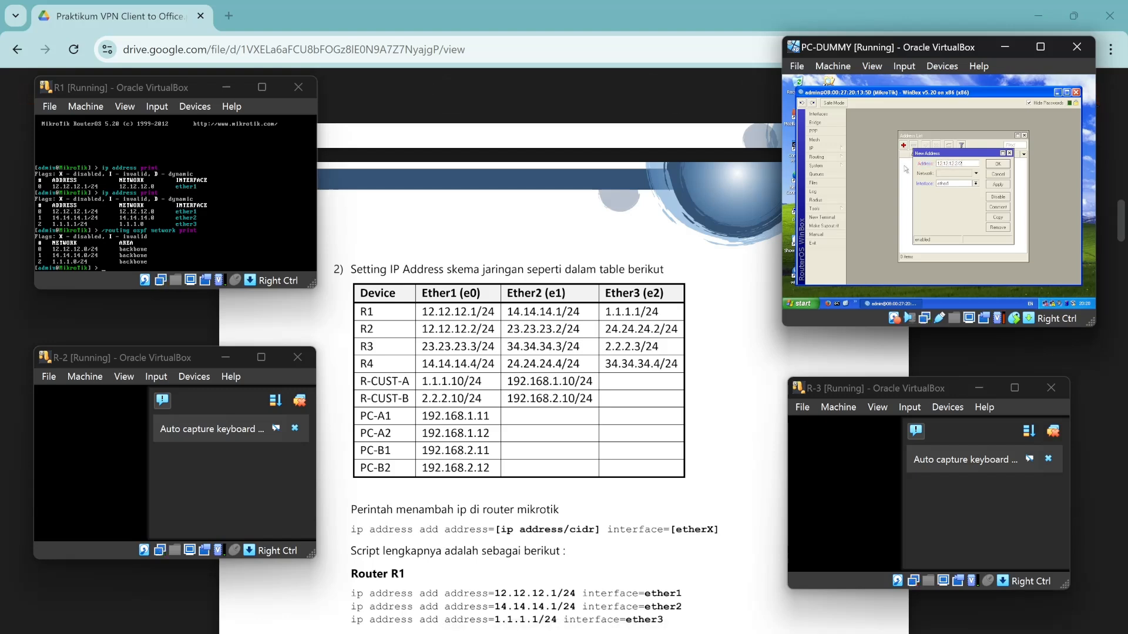
{"action": "type", "text": "4"}
{"action": "left_click", "coordinate": [998, 164]}
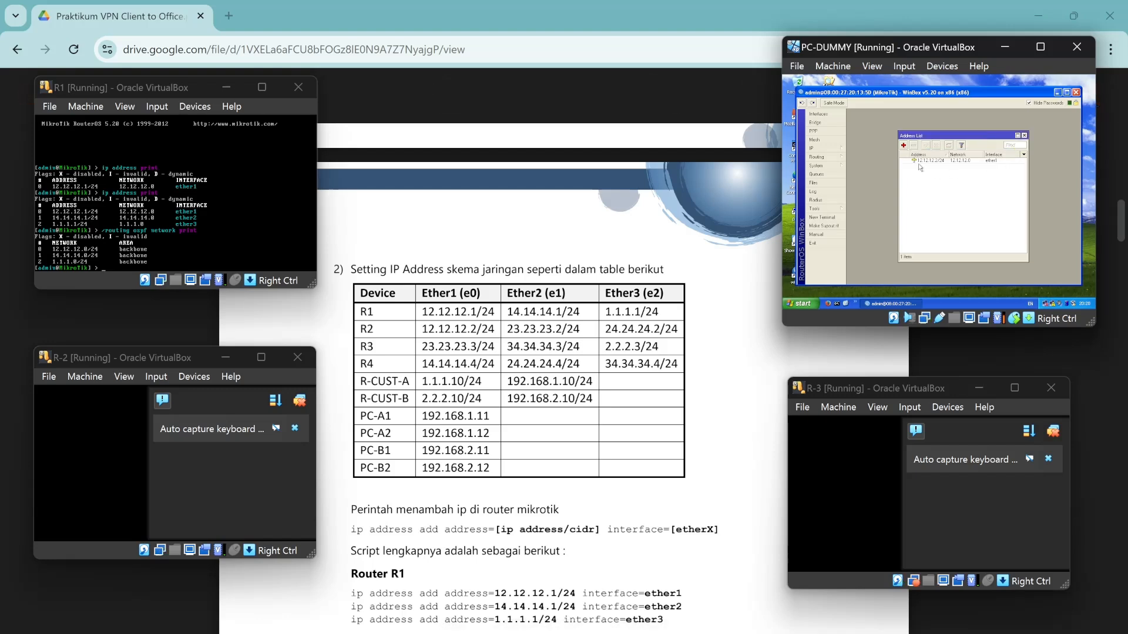
{"action": "left_click", "coordinate": [297, 403]}
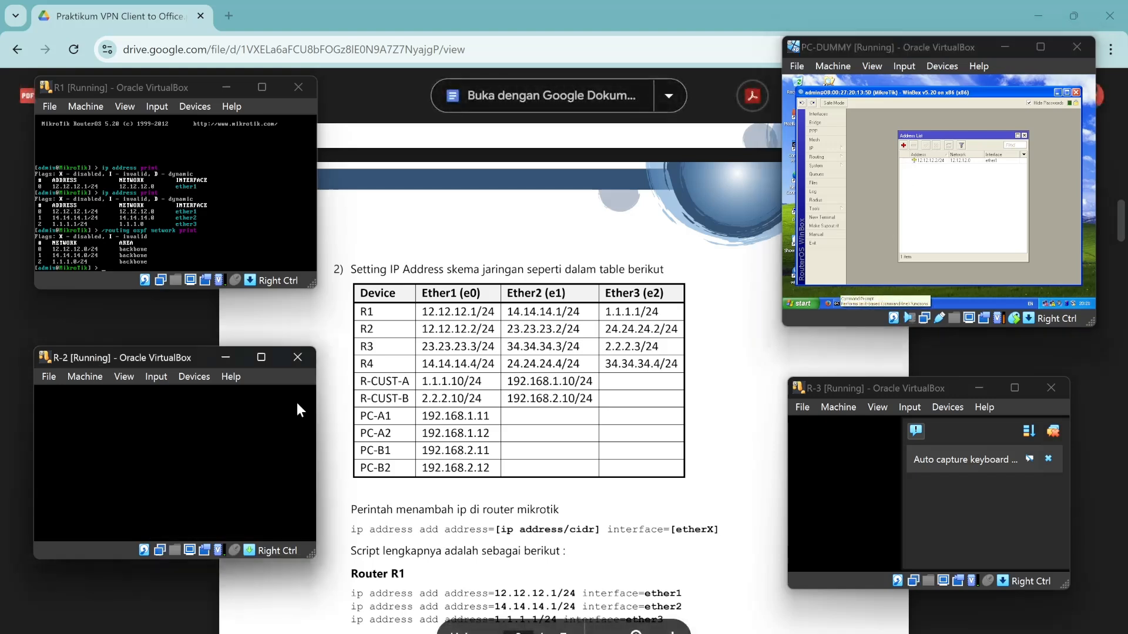
Log in to R-2 as admin and run ip address print, which lists no addresses.
{"action": "type", "text": "admin"}
{"action": "key", "text": "Return"}
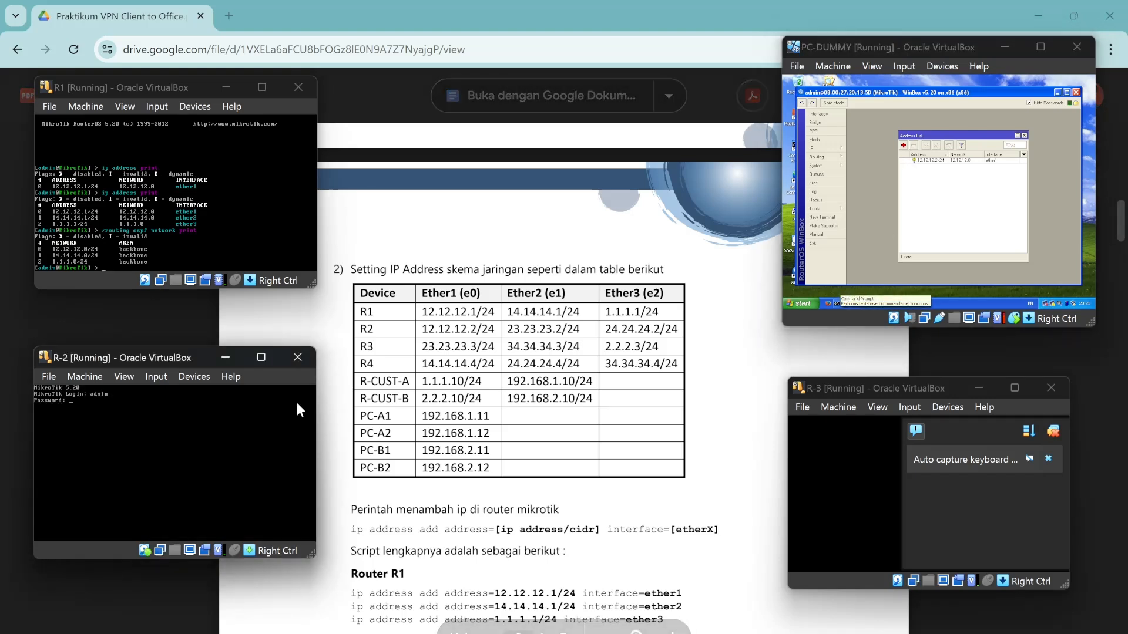
{"action": "key", "text": "Return"}
{"action": "type", "text": "ip a"}
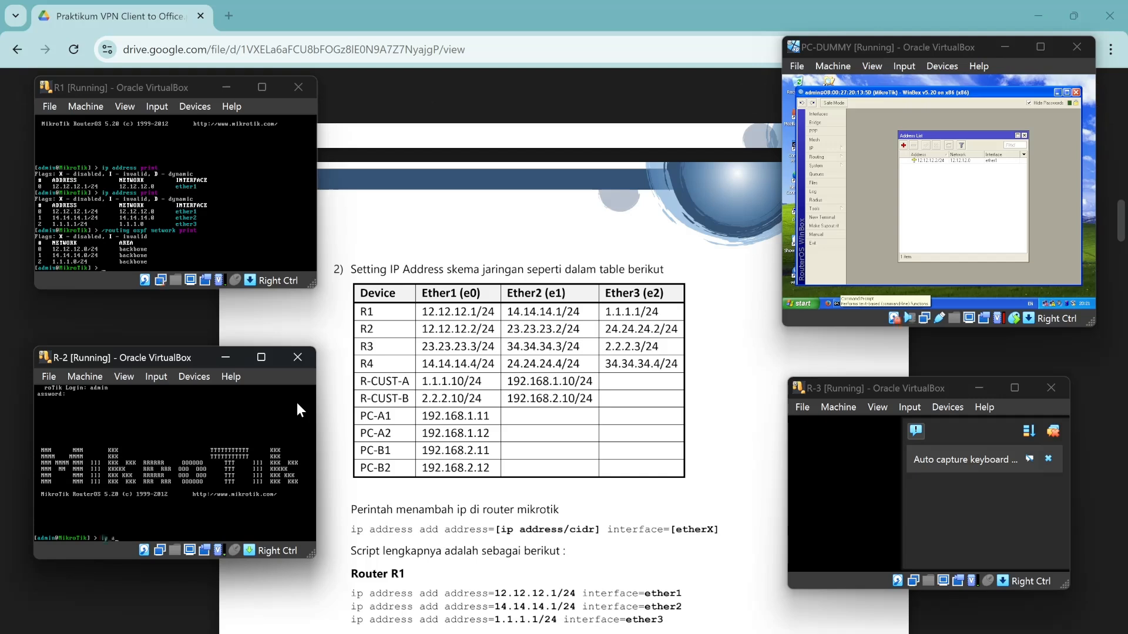
{"action": "type", "text": "ddress print"}
{"action": "key", "text": "Return"}
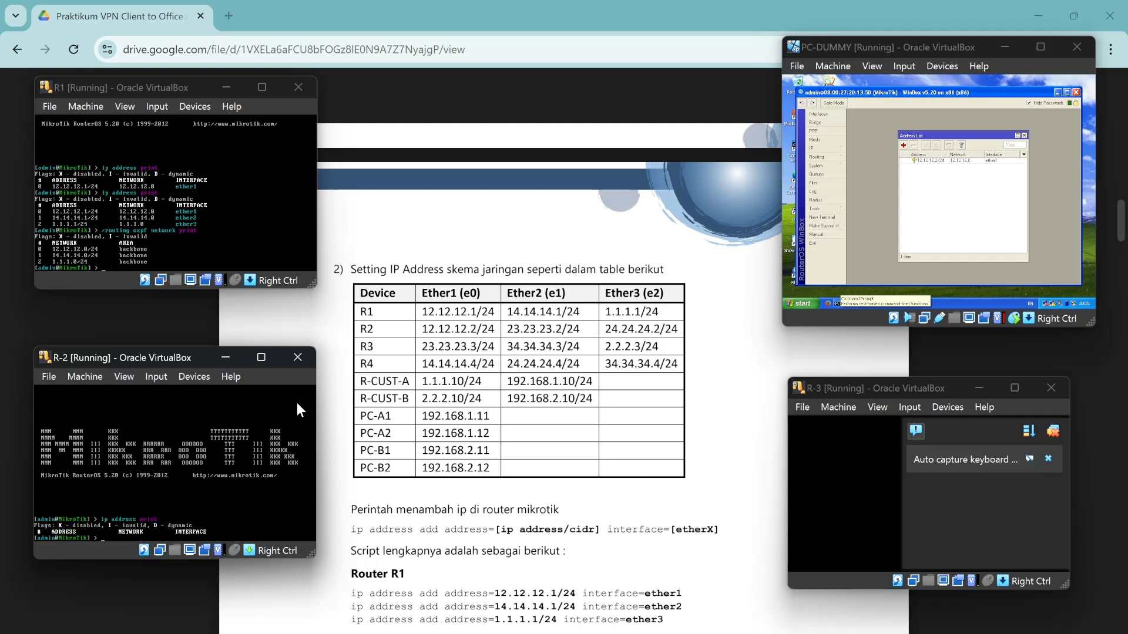
Log in to R-3 as admin and list its addresses, showing 12.12.12.2/24 on ether1.
{"action": "left_click", "coordinate": [1055, 435]}
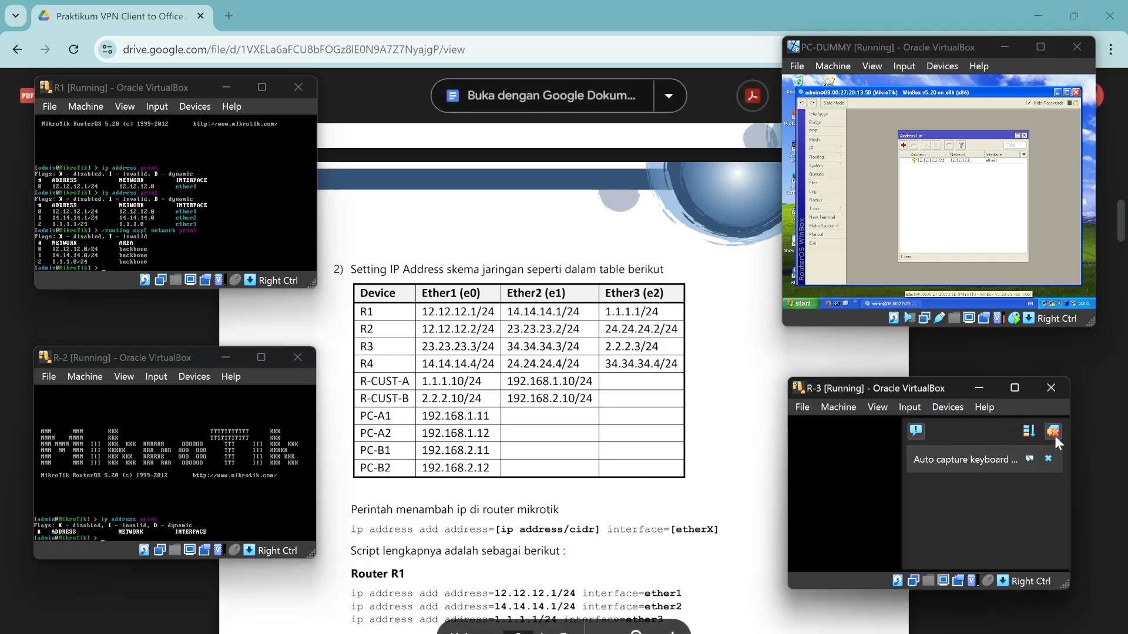
{"action": "left_click", "coordinate": [1055, 436]}
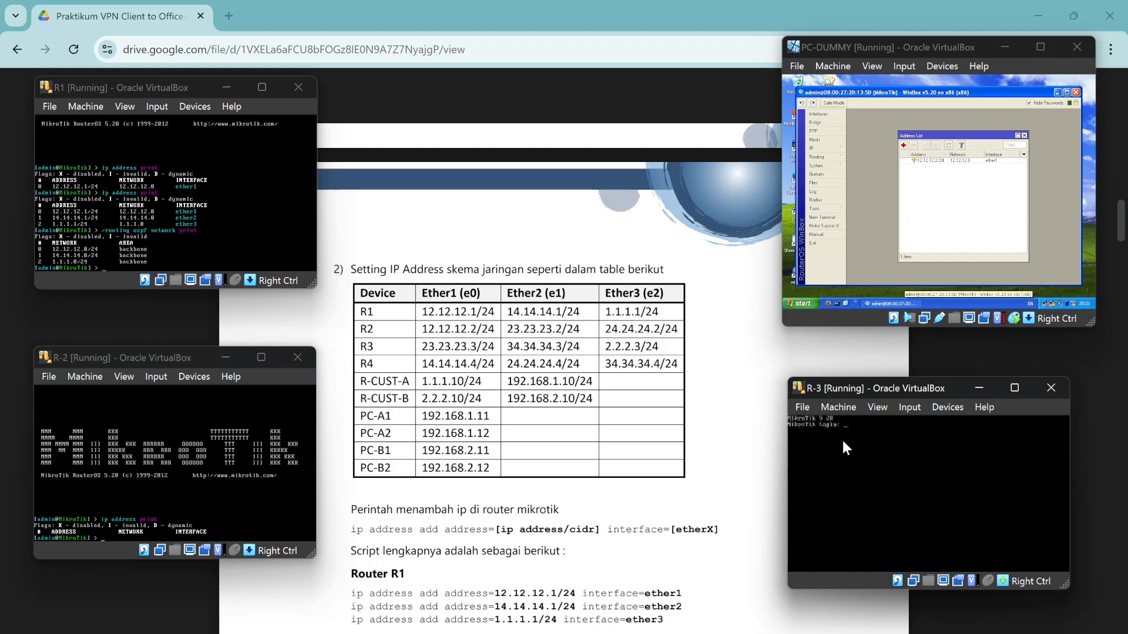
{"action": "type", "text": "admin"}
{"action": "key", "text": "Return"}
{"action": "key", "text": "Return"}
{"action": "type", "text": "ip ad"}
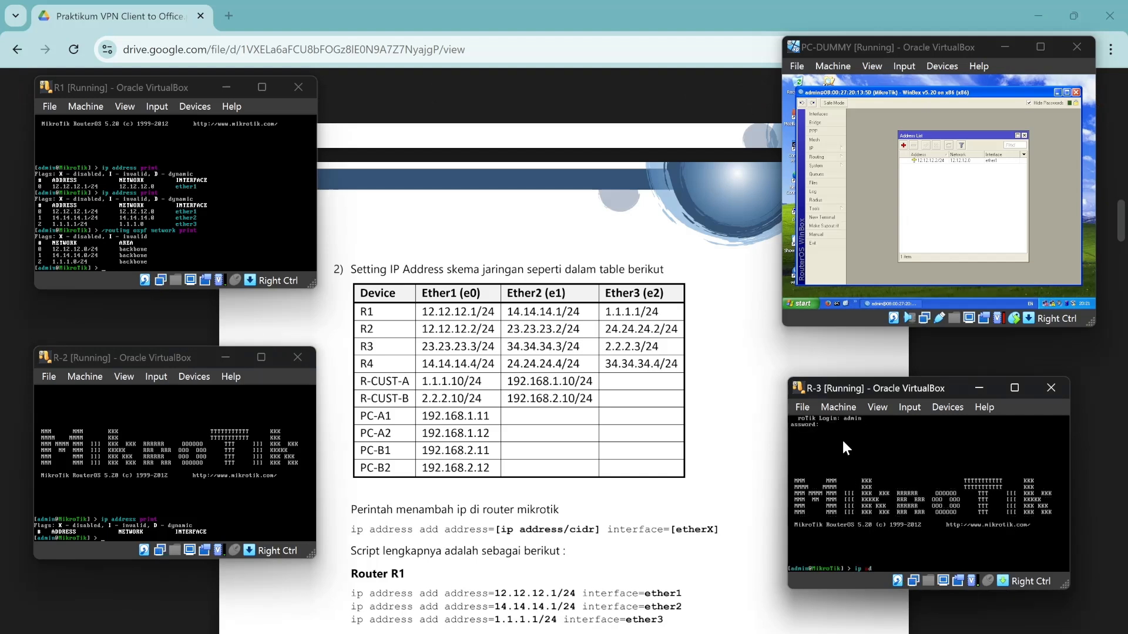
{"action": "type", "text": "dress print"}
{"action": "key", "text": "Return"}
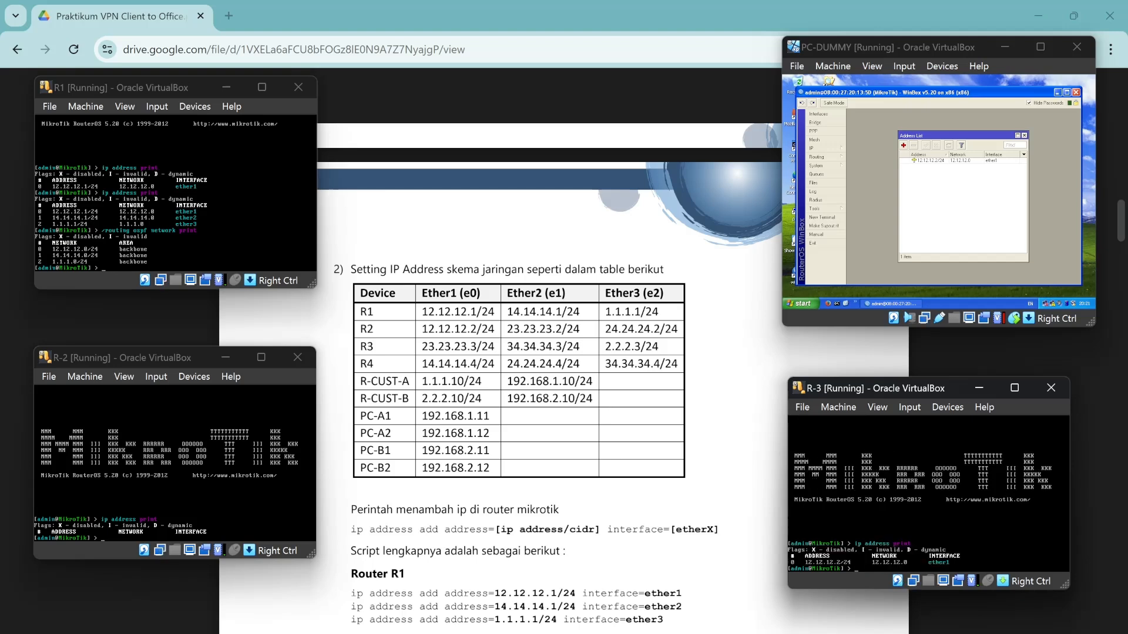
{"action": "left_click", "coordinate": [929, 161]}
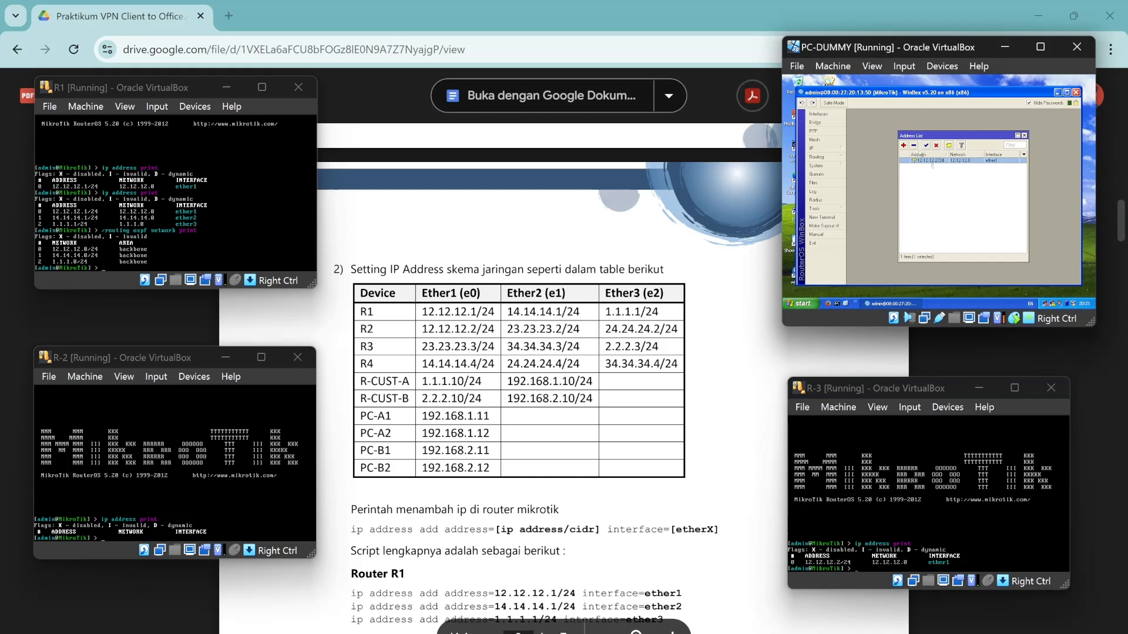
Delete 12.12.12.2/24 and add 23.23.23.3/24 on ether1.
{"action": "left_click", "coordinate": [914, 145]}
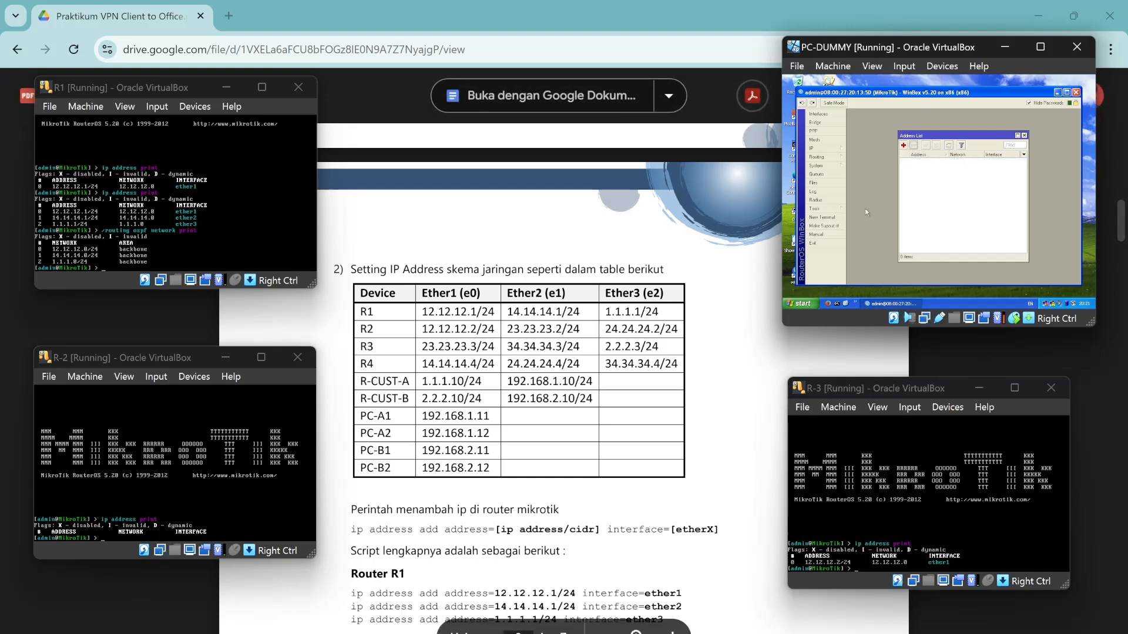
{"action": "left_click", "coordinate": [904, 146]}
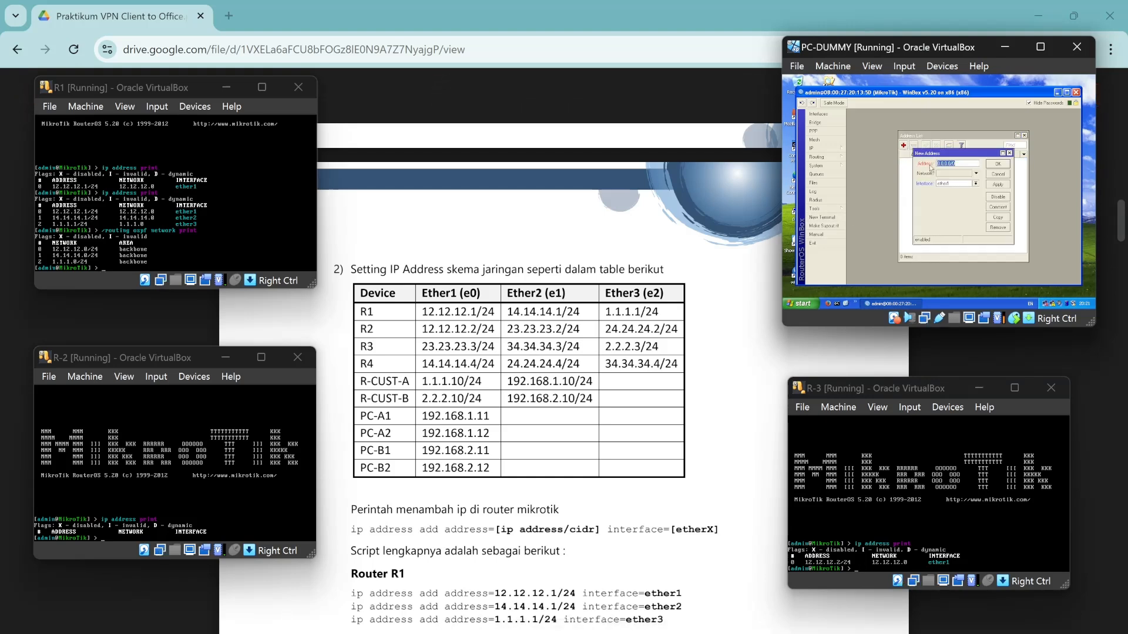
{"action": "key", "text": "BackSpace"}
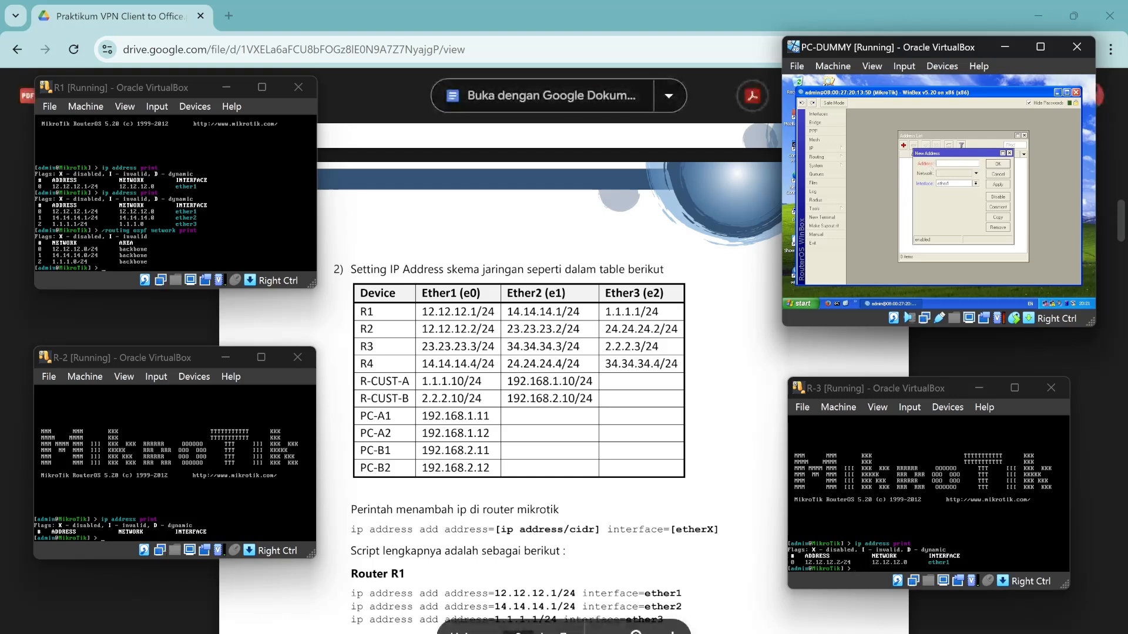
{"action": "type", "text": "23.23.23.3/24"}
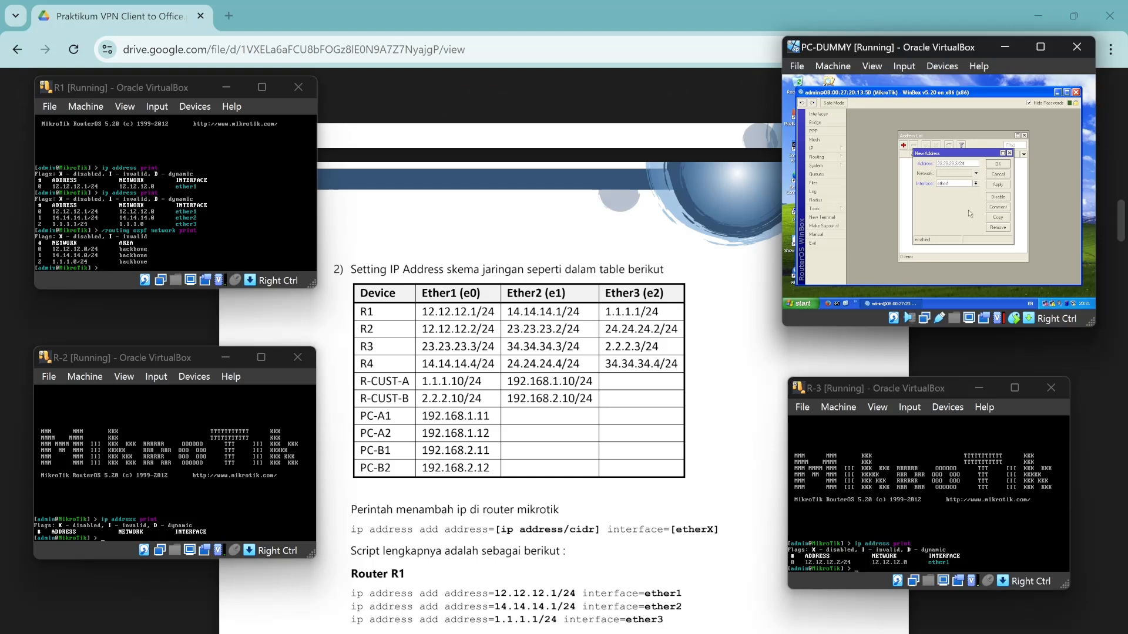
{"action": "left_click", "coordinate": [998, 164]}
Add an ether2 address and correct it to 34.34.34.3/24 on ether2.
{"action": "left_click", "coordinate": [904, 145]}
{"action": "key", "text": "BackSpace"}
{"action": "left_click", "coordinate": [953, 184]}
{"action": "left_click", "coordinate": [942, 195]}
{"action": "left_click", "coordinate": [997, 165]}
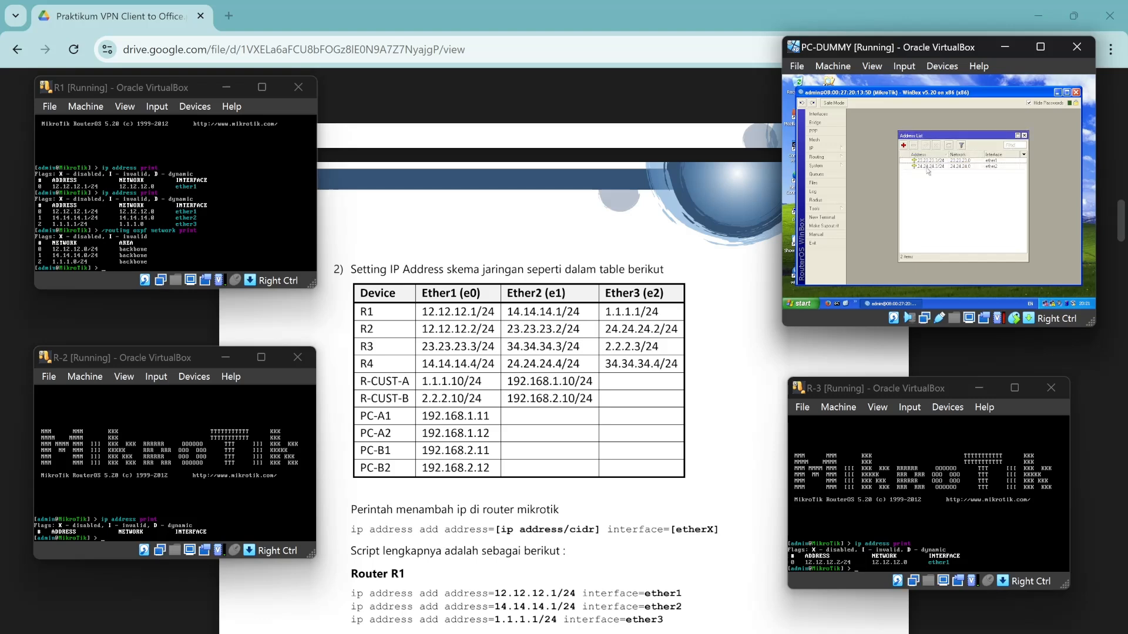
{"action": "left_click", "coordinate": [927, 166]}
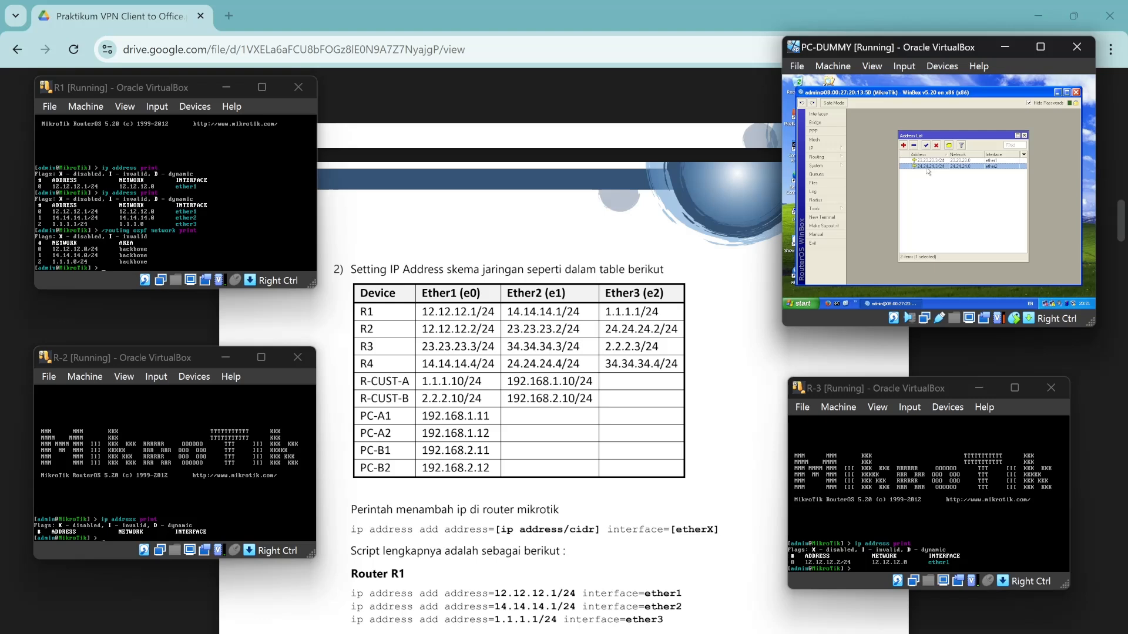
{"action": "left_click", "coordinate": [903, 145]}
{"action": "type", "text": "3"}
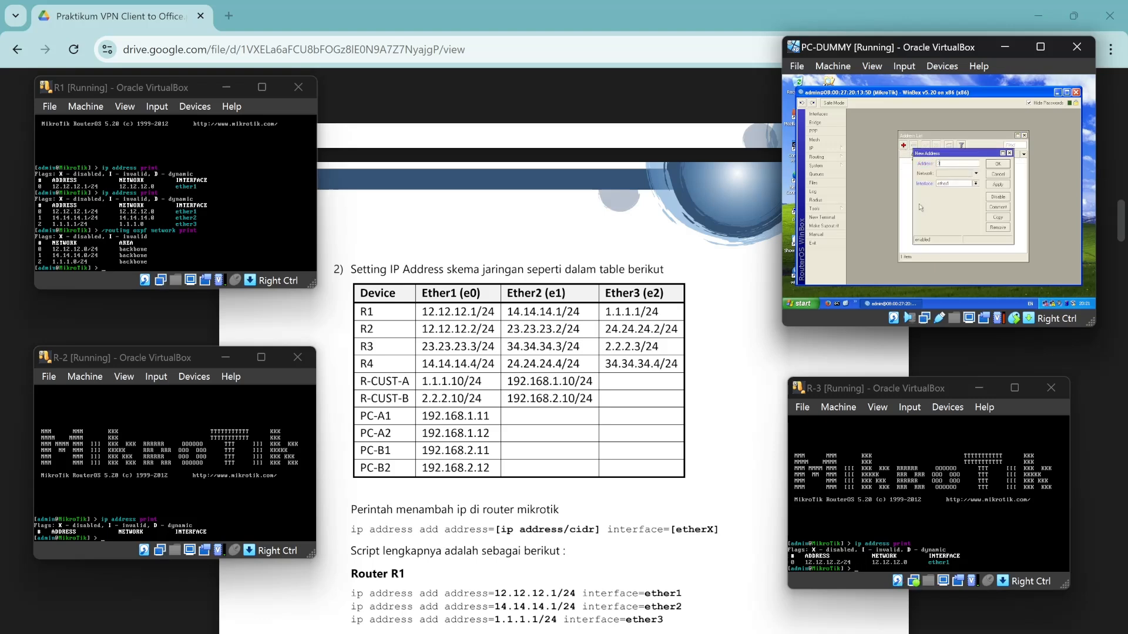
{"action": "type", "text": "4.34.34.3/24"}
{"action": "left_click", "coordinate": [955, 184]}
{"action": "left_click", "coordinate": [949, 196]}
{"action": "left_click", "coordinate": [996, 164]}
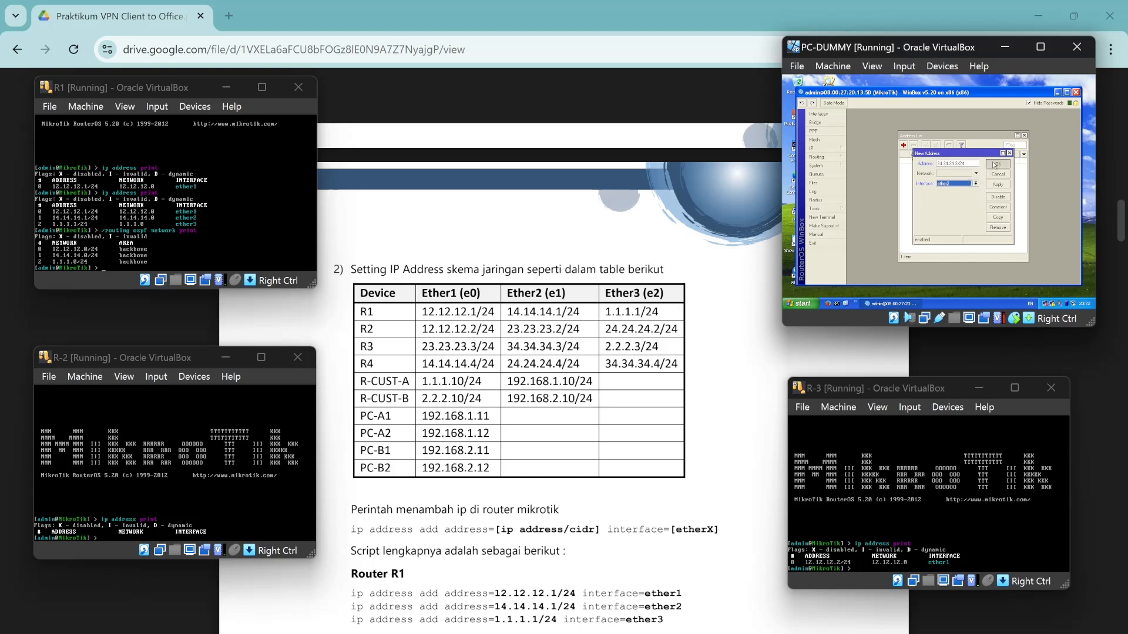
Add 2.2.2.3/24 on ether3.
{"action": "left_click", "coordinate": [904, 145]}
{"action": "key", "text": "BackSpace"}
{"action": "type", "text": "2.2.2.3/24"}
{"action": "left_click", "coordinate": [951, 184]}
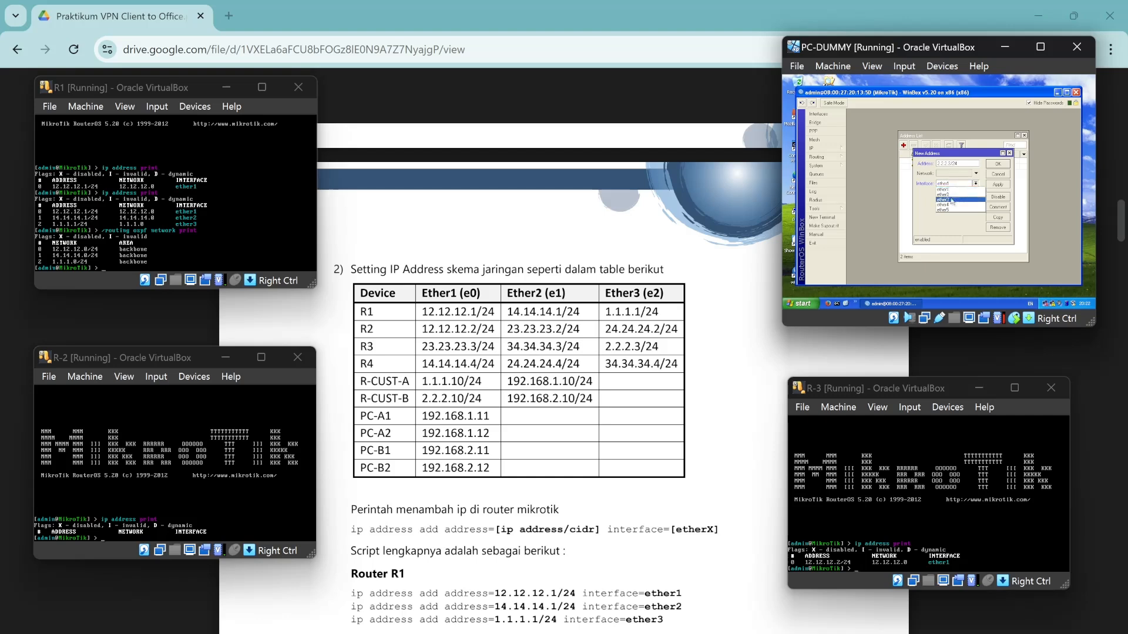
{"action": "left_click", "coordinate": [952, 200]}
{"action": "left_click", "coordinate": [997, 167]}
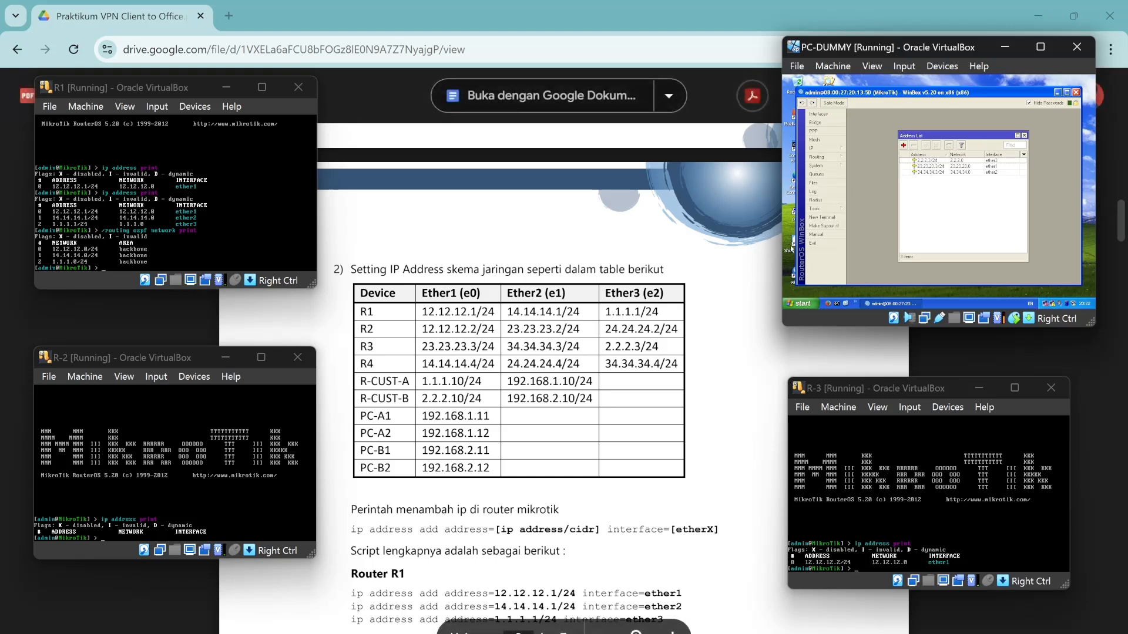
{"action": "left_click", "coordinate": [818, 157]}
Add OSPF networks 23.23.23.0/24, 34.34.34.0/24 and 2.2.2.0/24 in the backbone area.
{"action": "left_click", "coordinate": [864, 201]}
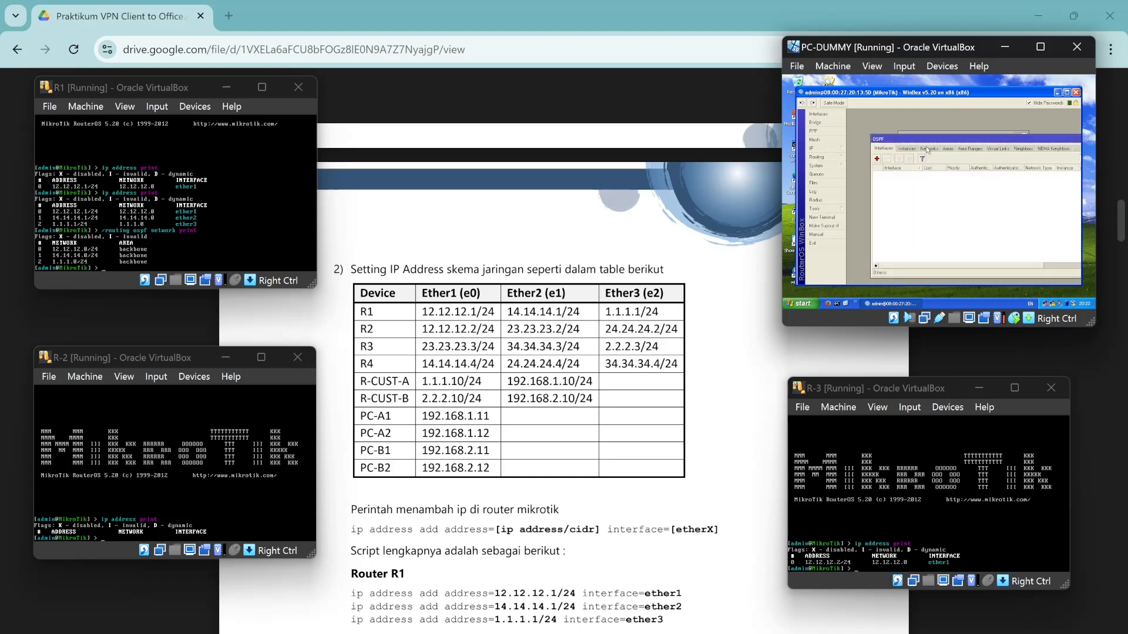
{"action": "left_click", "coordinate": [928, 150]}
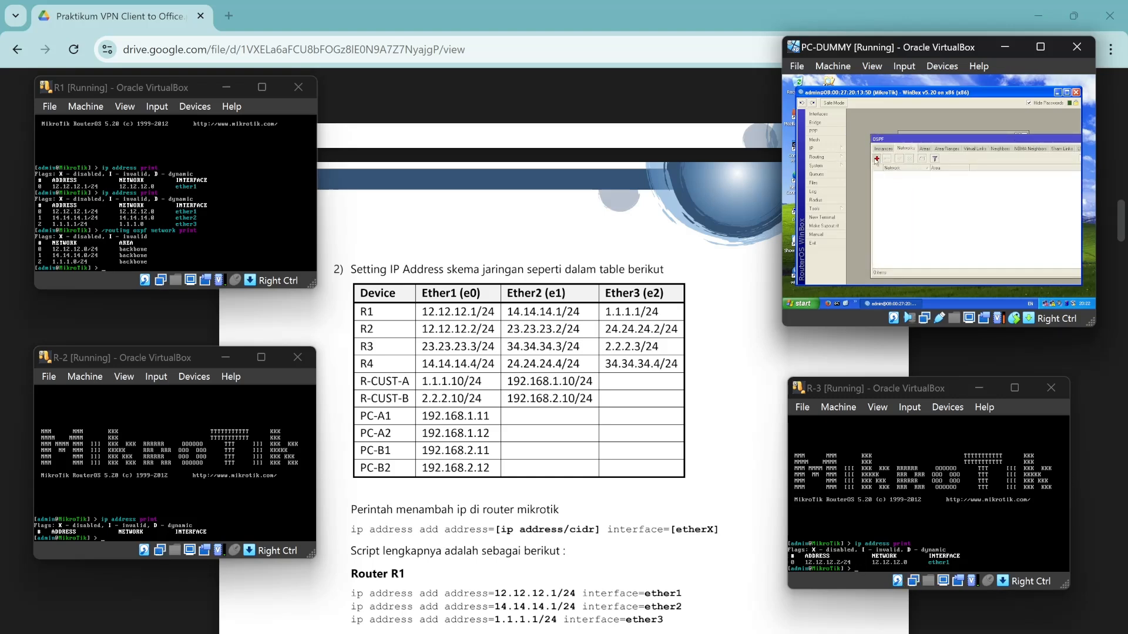
{"action": "left_click", "coordinate": [877, 159]}
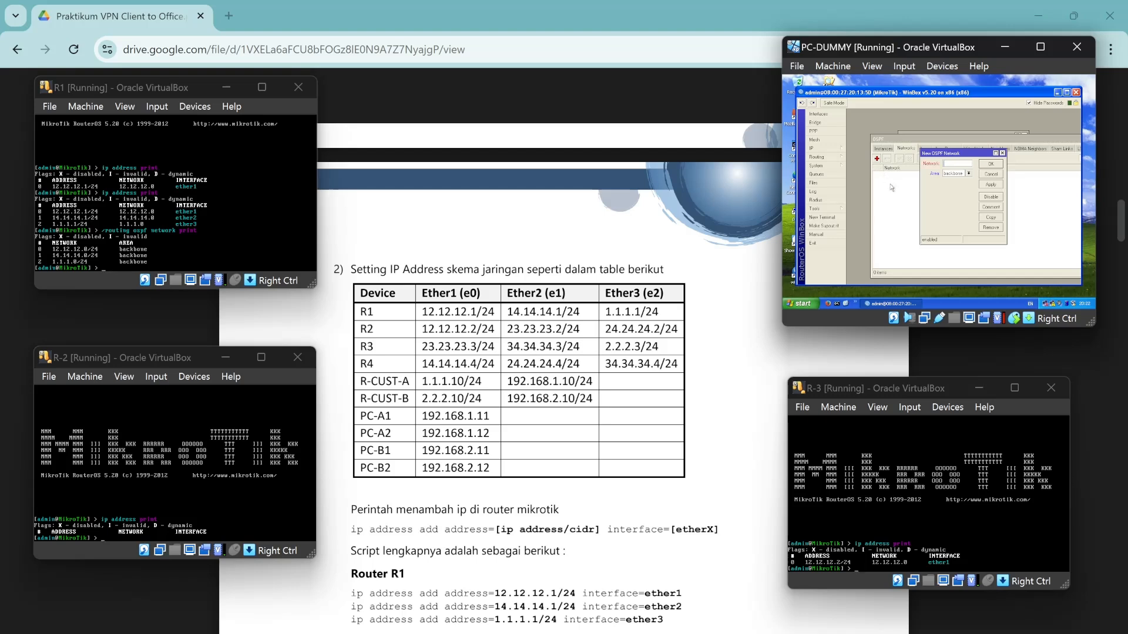
{"action": "type", "text": "23.23.23"}
{"action": "left_click", "coordinate": [990, 164]}
{"action": "left_click", "coordinate": [876, 159]}
{"action": "type", "text": "34.34.34.0/24"}
{"action": "left_click", "coordinate": [990, 165]}
{"action": "left_click", "coordinate": [877, 159]}
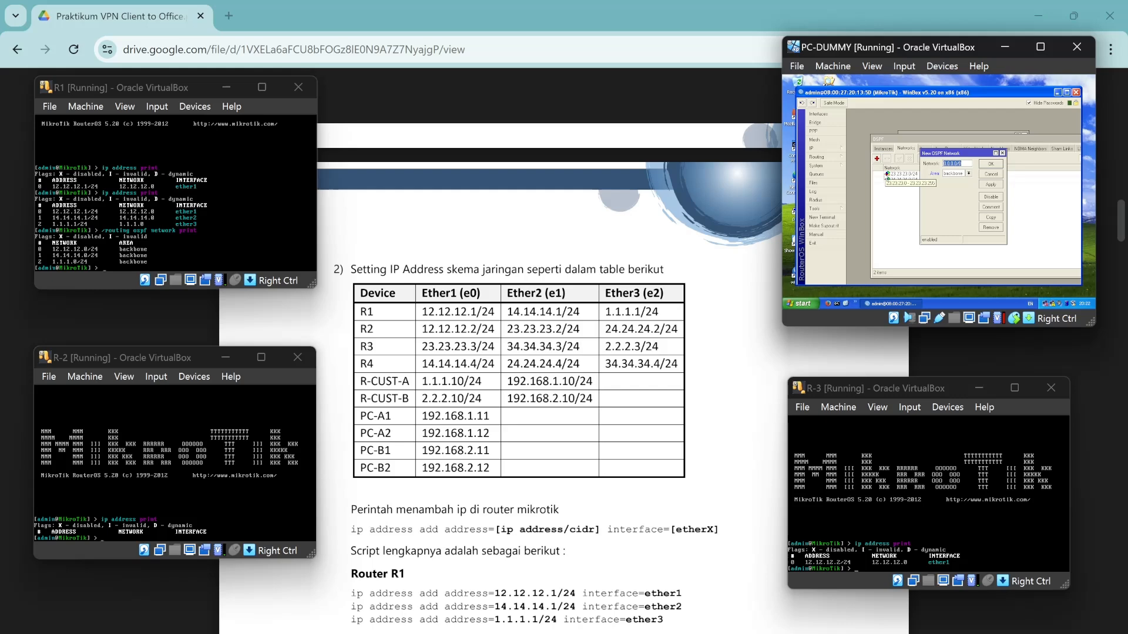
{"action": "type", "text": "2.2.2.0/24"}
{"action": "left_click", "coordinate": [990, 164]}
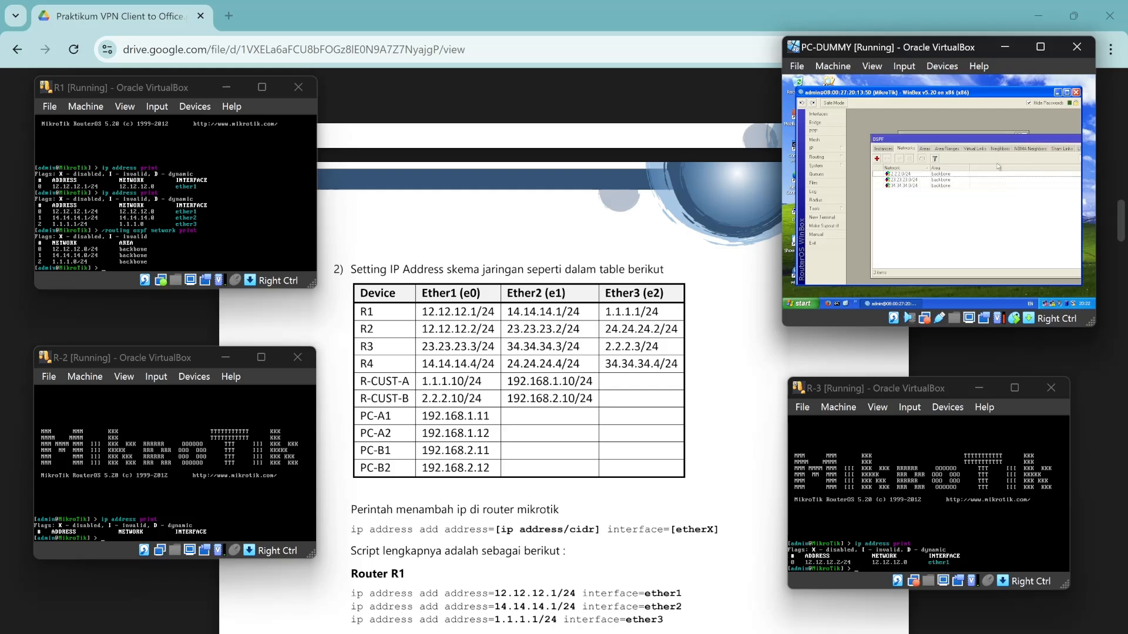
{"action": "scroll", "coordinate": [593, 417], "scroll_direction": "down", "scroll_amount": 15}
Print R-3's OSPF networks in its console, showing the three backbone networks.
{"action": "scroll", "coordinate": [592, 416], "scroll_direction": "down", "scroll_amount": 8}
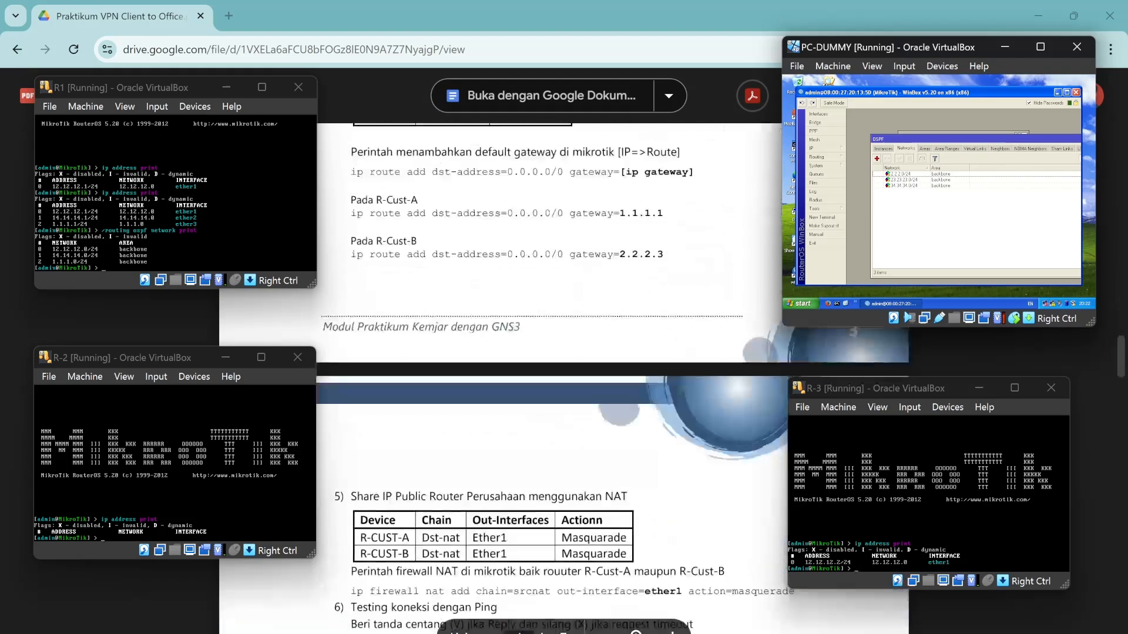
{"action": "scroll", "coordinate": [593, 416], "scroll_direction": "up", "scroll_amount": 14}
{"action": "scroll", "coordinate": [593, 416], "scroll_direction": "up", "scroll_amount": 10}
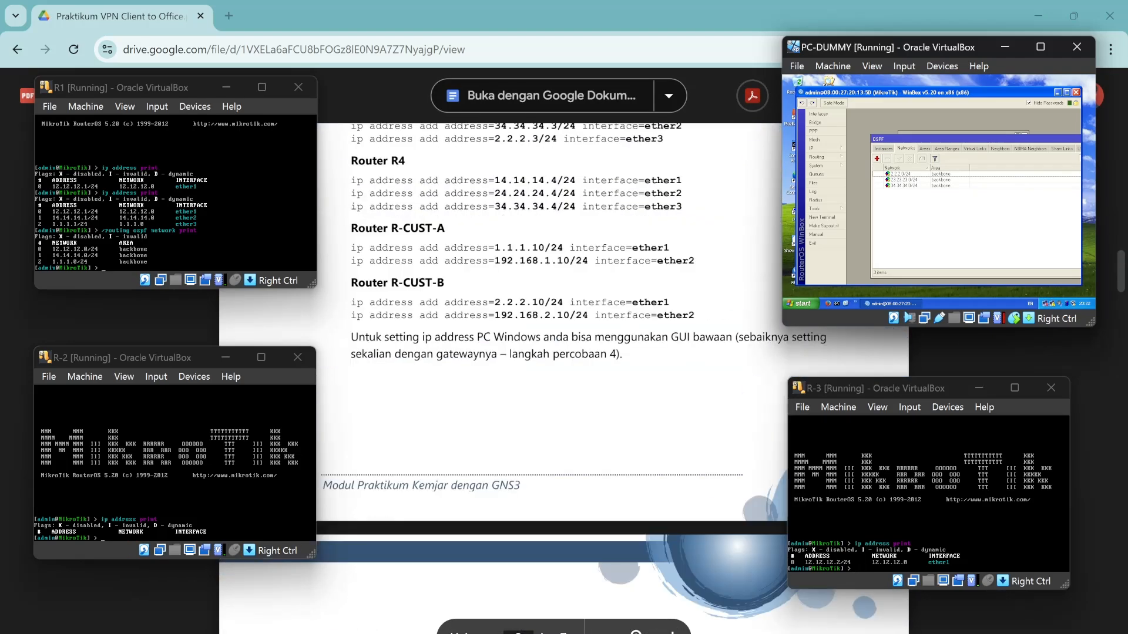
{"action": "left_click", "coordinate": [920, 523]}
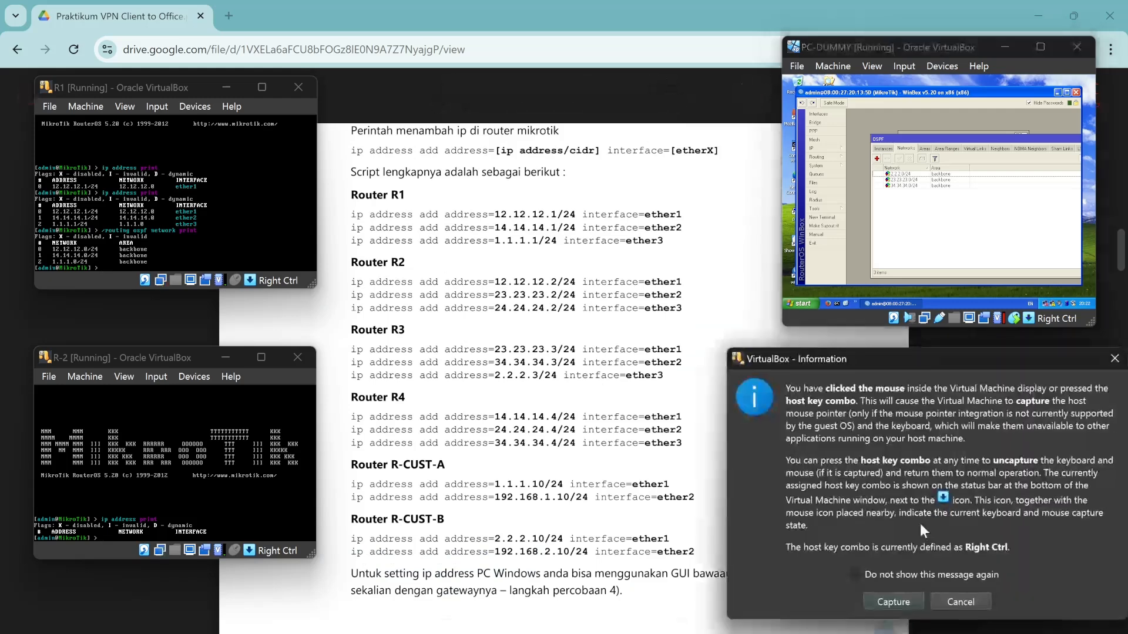
{"action": "left_click", "coordinate": [963, 602]}
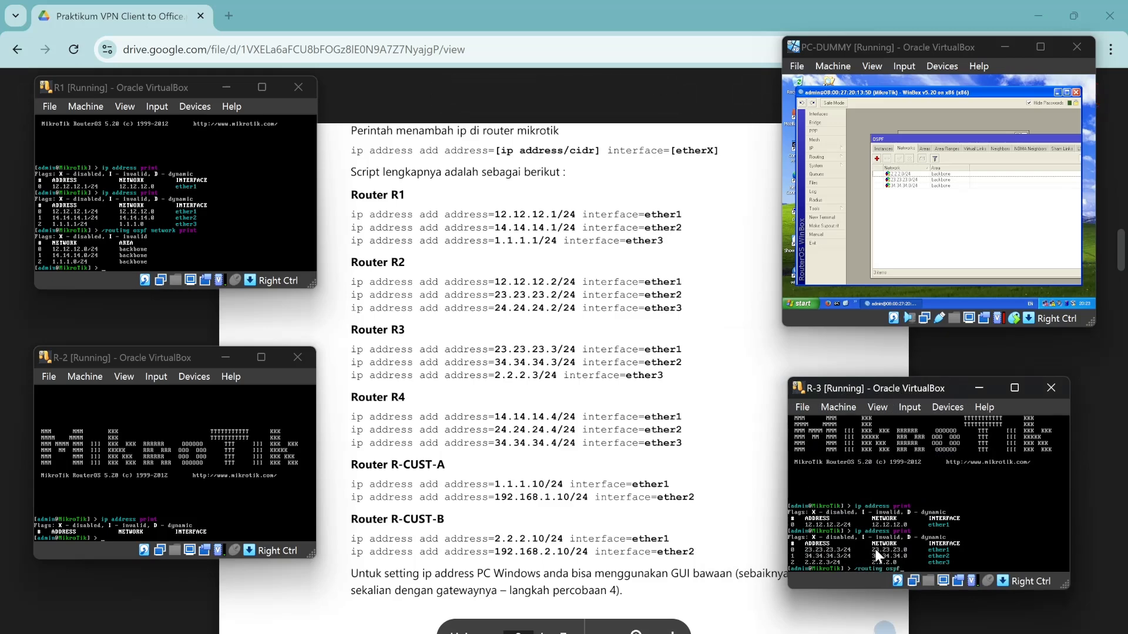
{"action": "type", "text": "network print"}
{"action": "key", "text": "Return"}
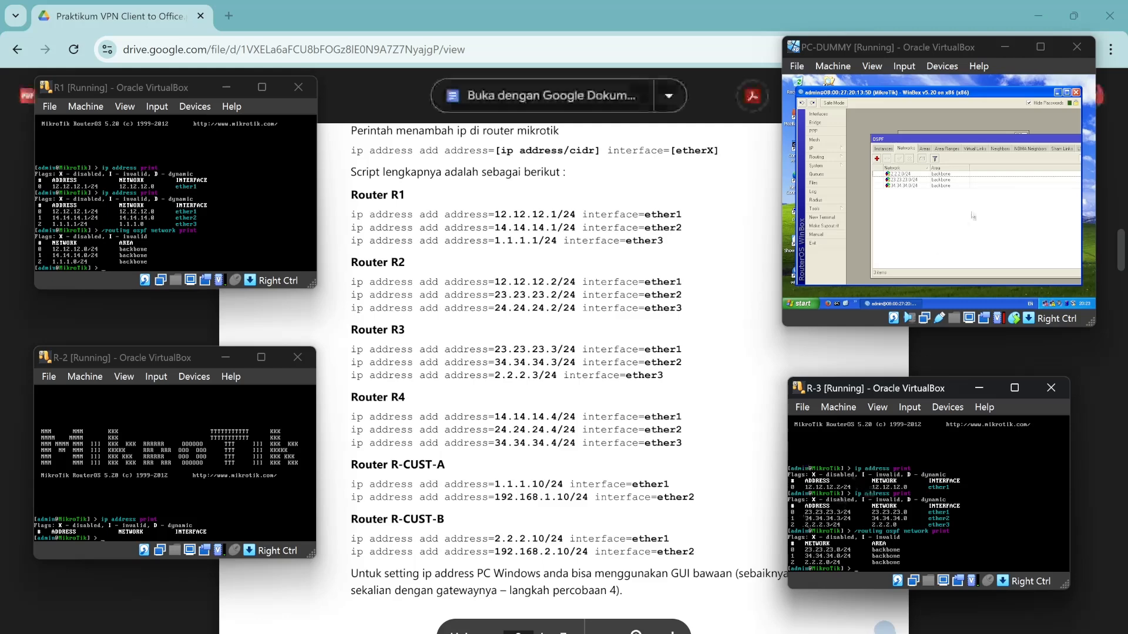
Close the OSPF window in Winbox.
{"action": "left_click", "coordinate": [1002, 150]}
{"action": "left_click_drag", "start_coordinate": [1080, 140], "coordinate": [1055, 139]}
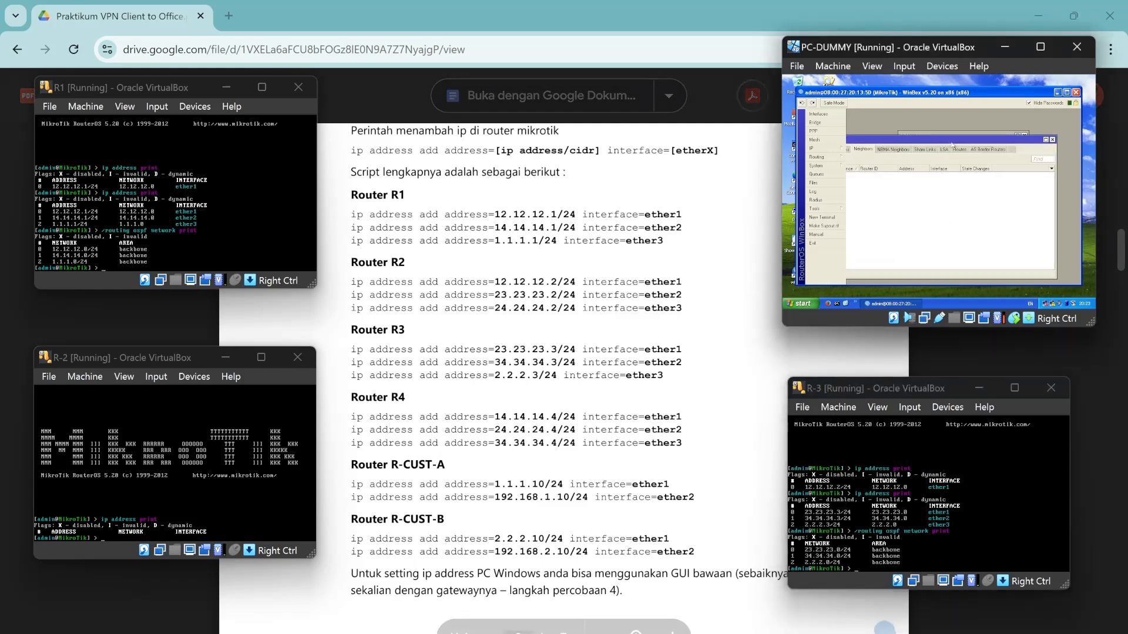
{"action": "left_click", "coordinate": [1052, 140]}
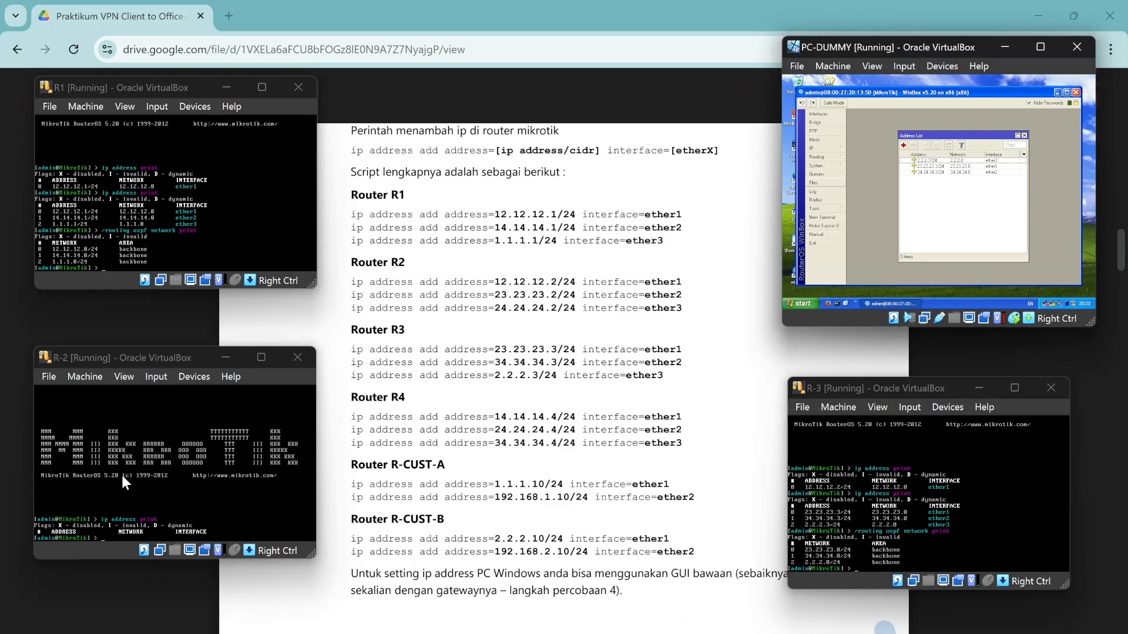
Reconnect Winbox to the next router from the neighbor list and open its address list.
{"action": "scroll", "coordinate": [707, 359], "scroll_direction": "up", "scroll_amount": 20}
{"action": "scroll", "coordinate": [706, 358], "scroll_direction": "down", "scroll_amount": 2}
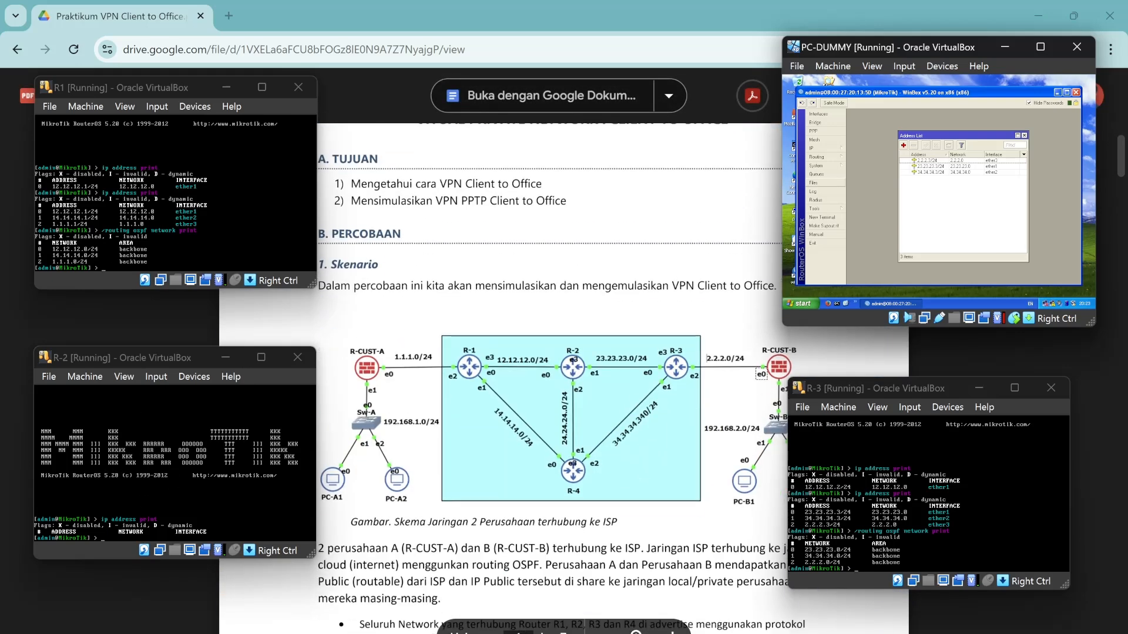
{"action": "scroll", "coordinate": [707, 358], "scroll_direction": "down", "scroll_amount": 15}
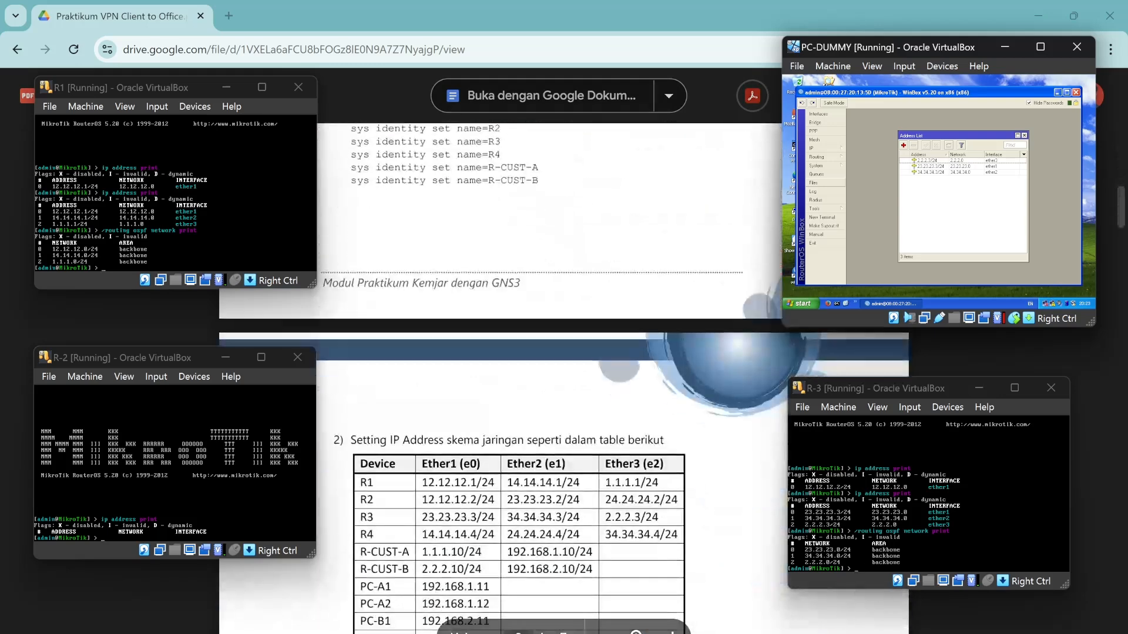
{"action": "scroll", "coordinate": [707, 358], "scroll_direction": "down", "scroll_amount": 4}
{"action": "scroll", "coordinate": [707, 358], "scroll_direction": "up", "scroll_amount": 1}
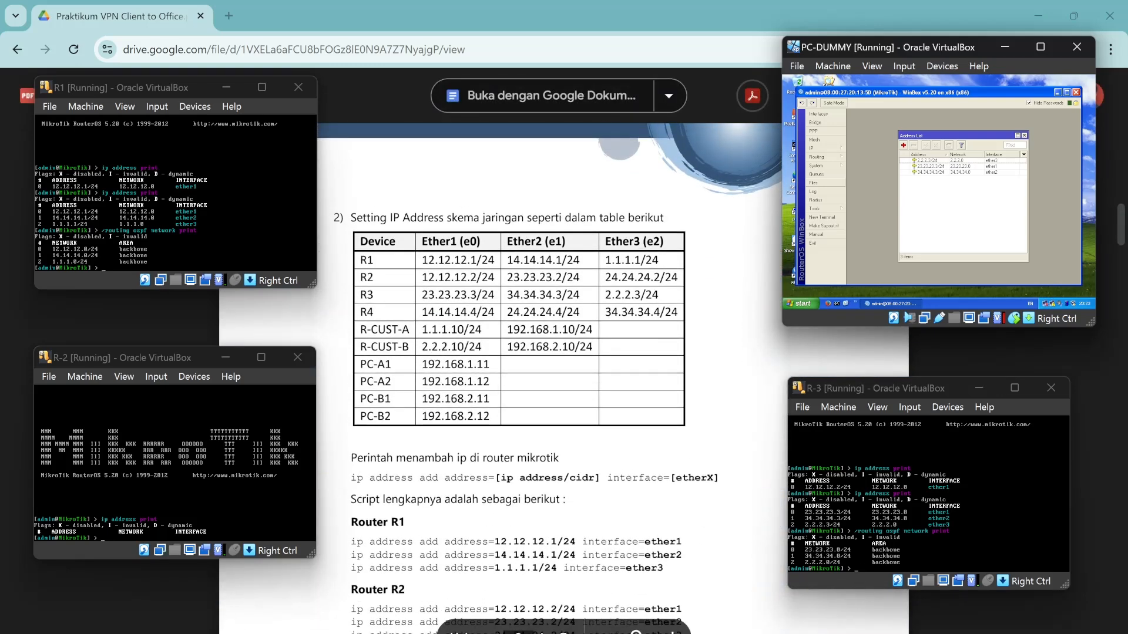
{"action": "left_click", "coordinate": [1076, 92]}
{"action": "double_click", "coordinate": [801, 271]}
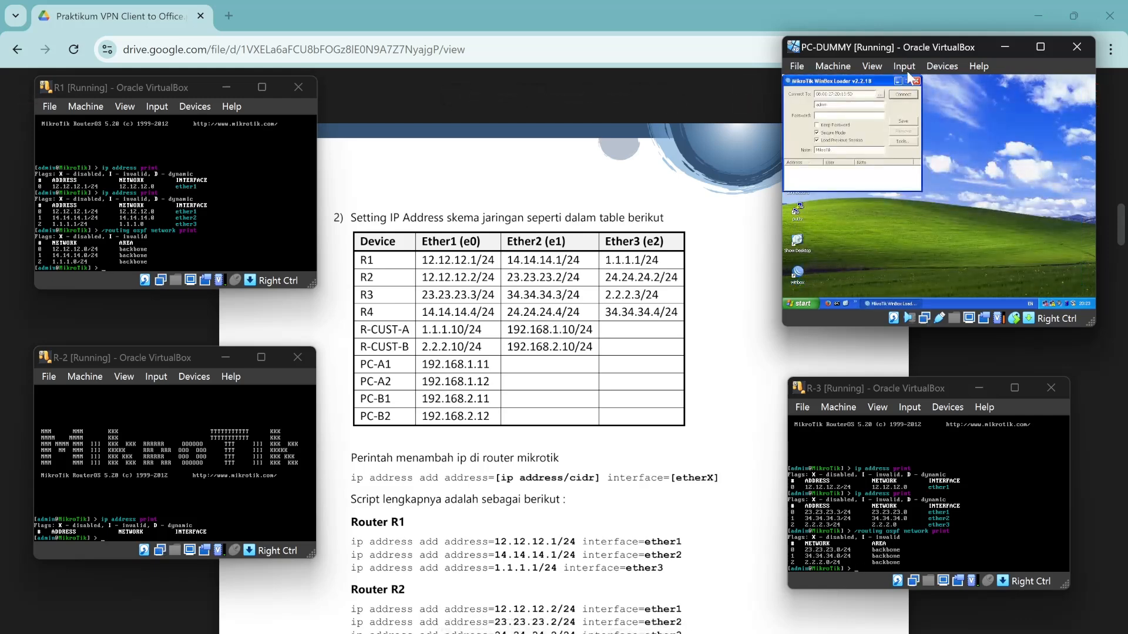
{"action": "left_click", "coordinate": [880, 94]}
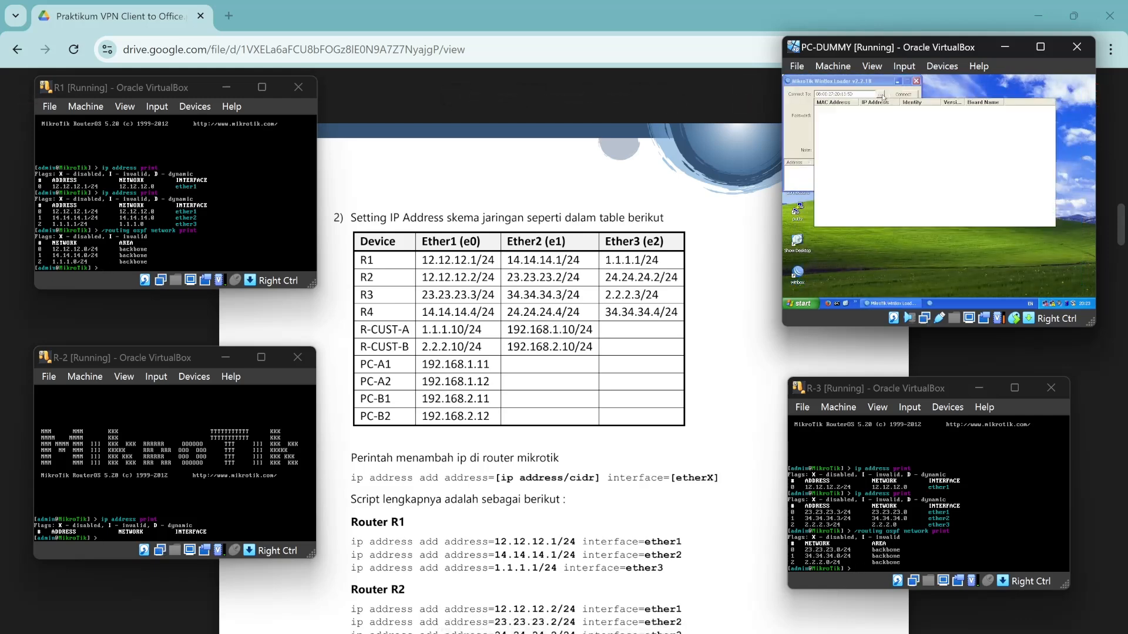
{"action": "double_click", "coordinate": [830, 124]}
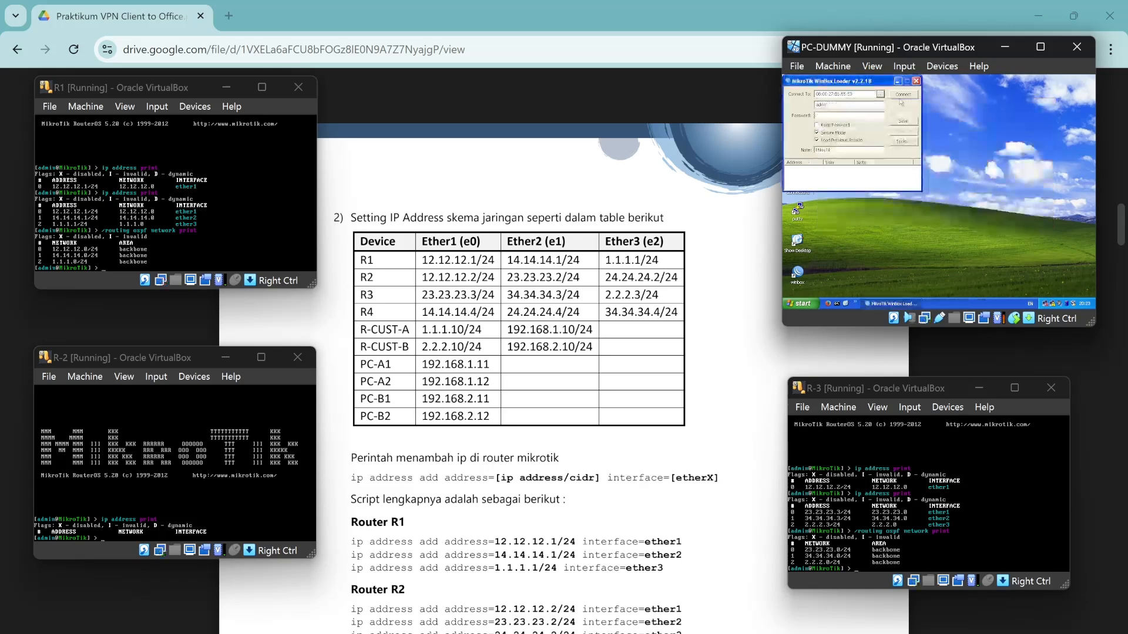
{"action": "left_click", "coordinate": [825, 150]}
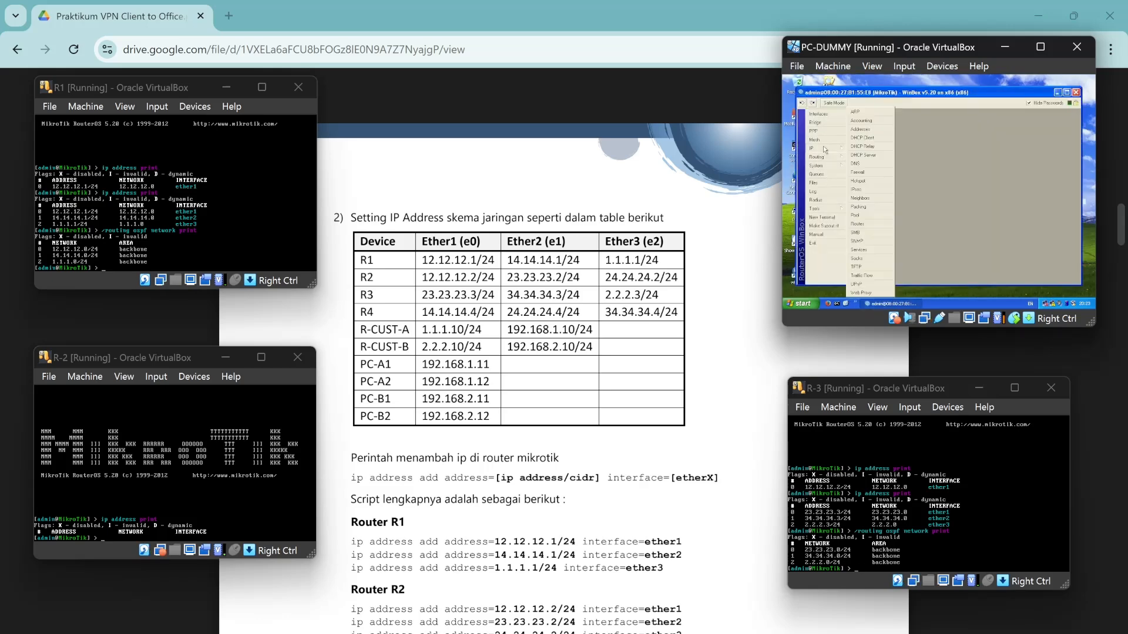
{"action": "left_click", "coordinate": [872, 128]}
Add 12.12.12.2/24 on ether1, 23.23.23.2/24 on ether2 and 24.24.24.2/24 on ether3.
{"action": "left_click", "coordinate": [904, 145]}
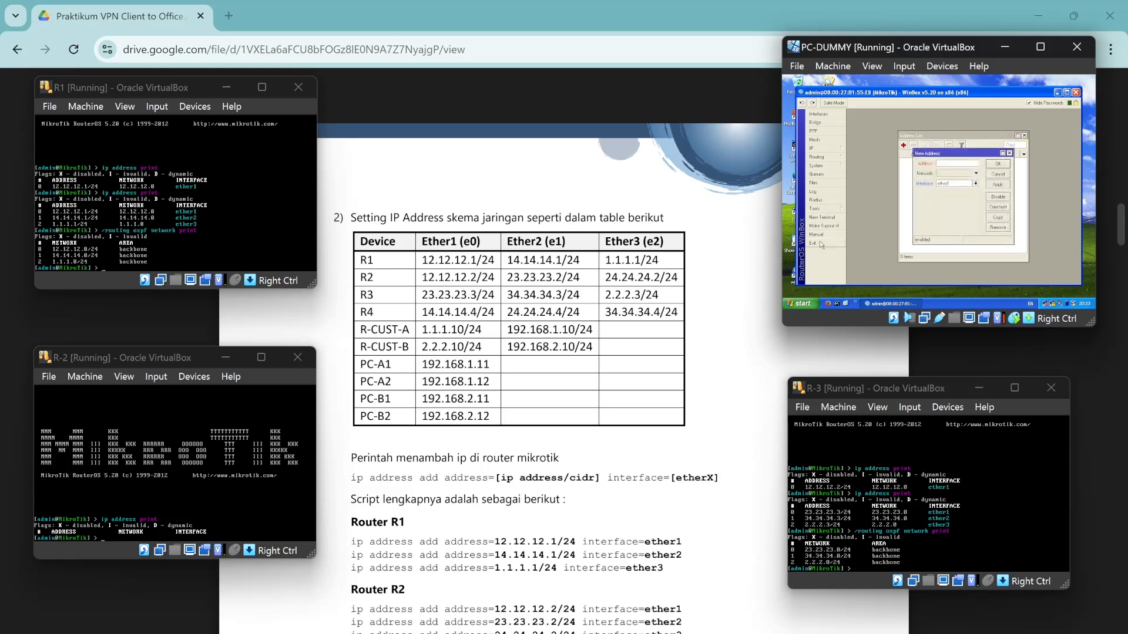
{"action": "type", "text": "12.12.12.2/24"}
{"action": "left_click", "coordinate": [997, 164]}
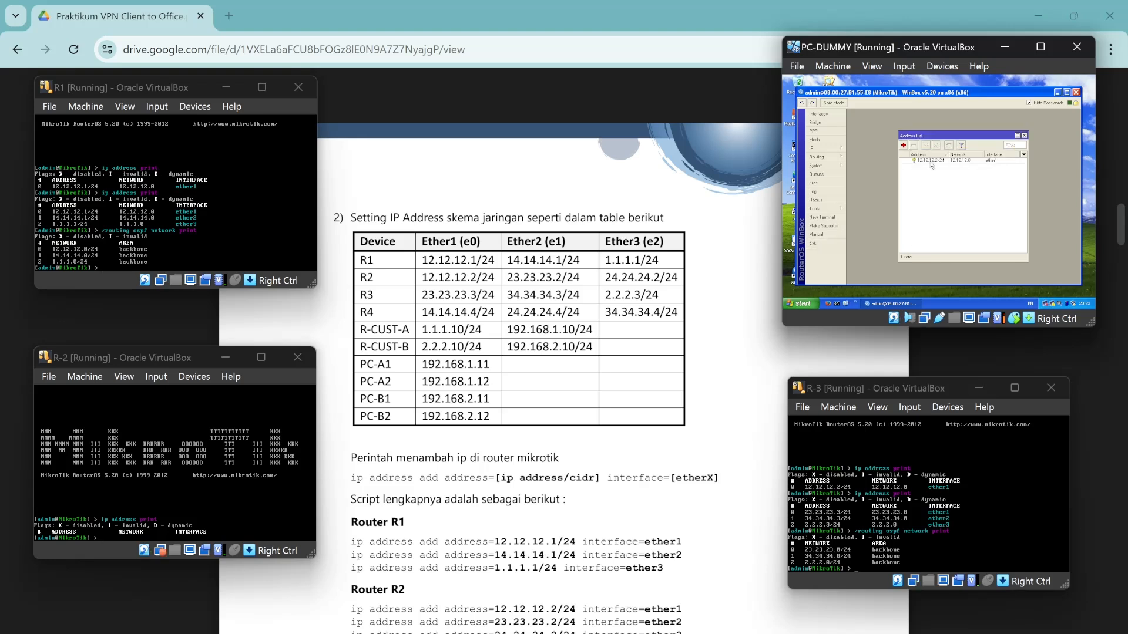
{"action": "left_click", "coordinate": [903, 146]}
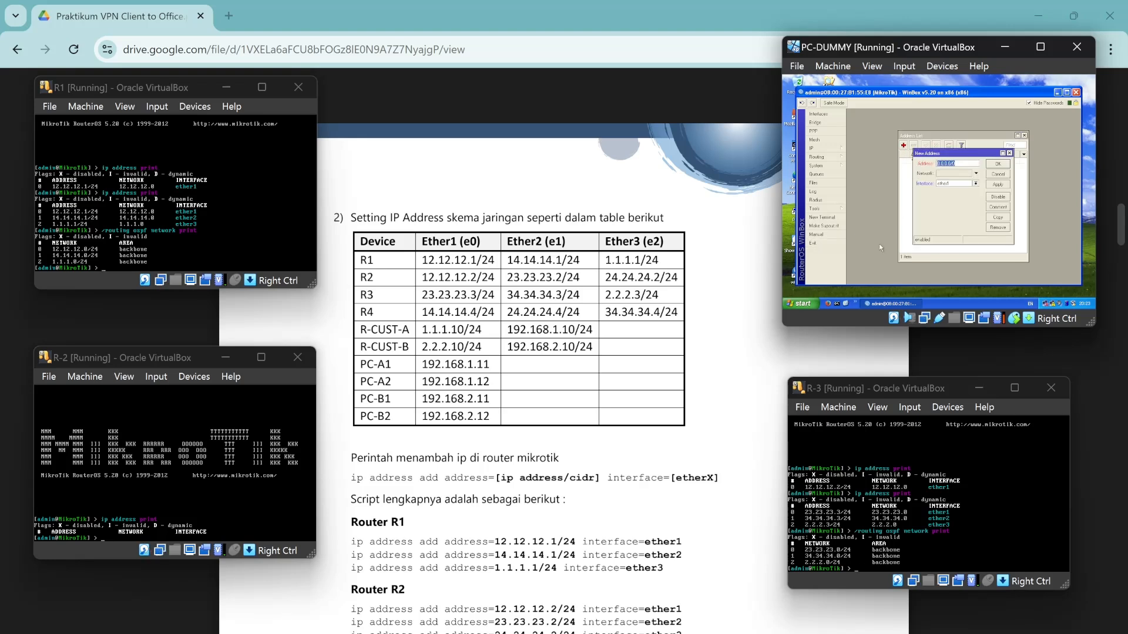
{"action": "type", "text": "23.23.23.2"}
{"action": "left_click", "coordinate": [950, 183]}
{"action": "left_click", "coordinate": [950, 196]}
{"action": "left_click", "coordinate": [998, 164]}
{"action": "left_click", "coordinate": [903, 147]}
{"action": "type", "text": "24.24.24.2/24"}
{"action": "left_click", "coordinate": [952, 183]}
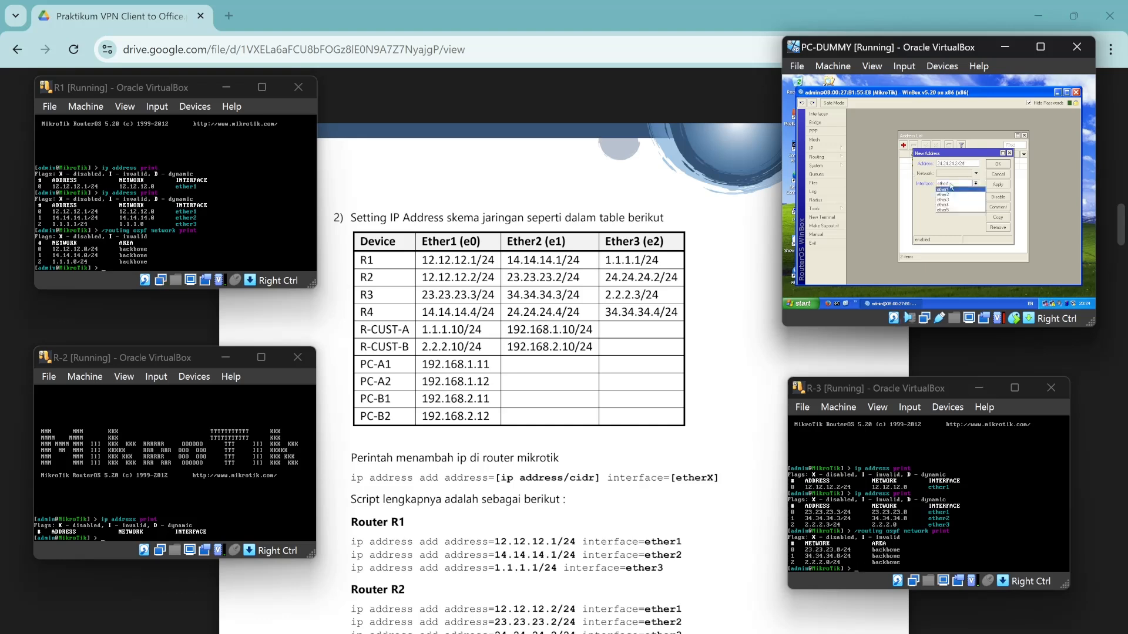
{"action": "left_click", "coordinate": [954, 201]}
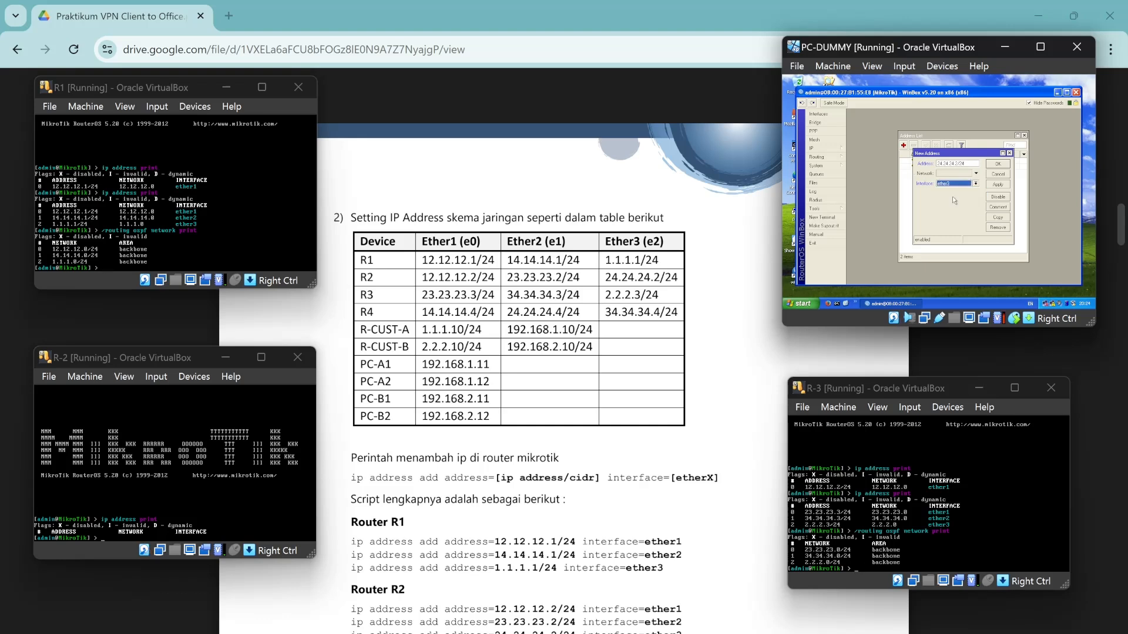
{"action": "left_click", "coordinate": [998, 165]}
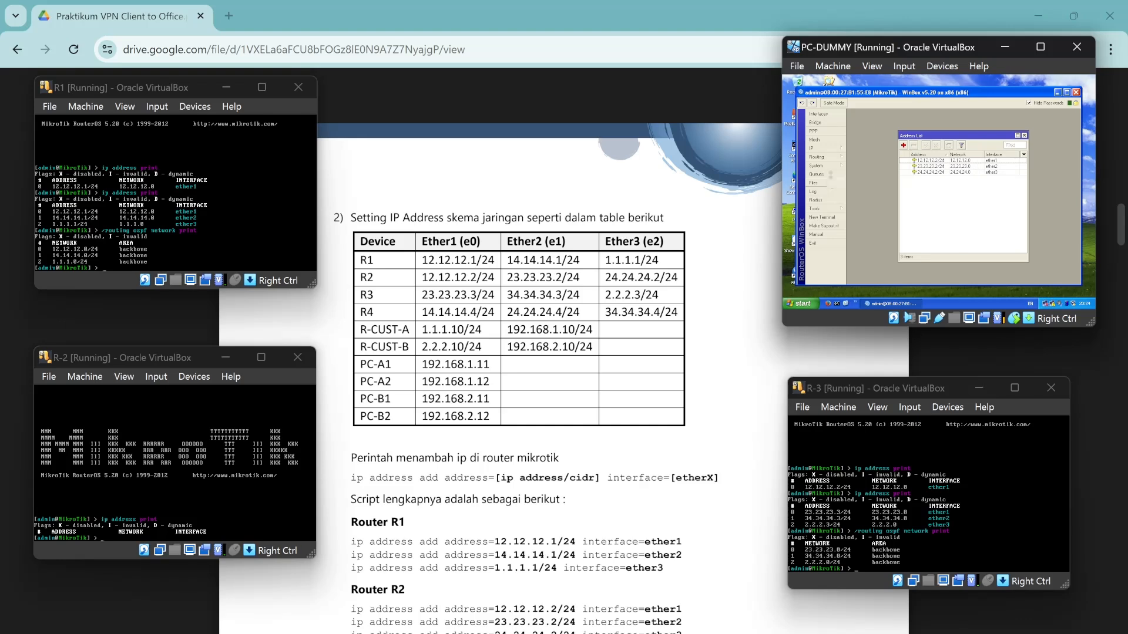
{"action": "left_click", "coordinate": [829, 159]}
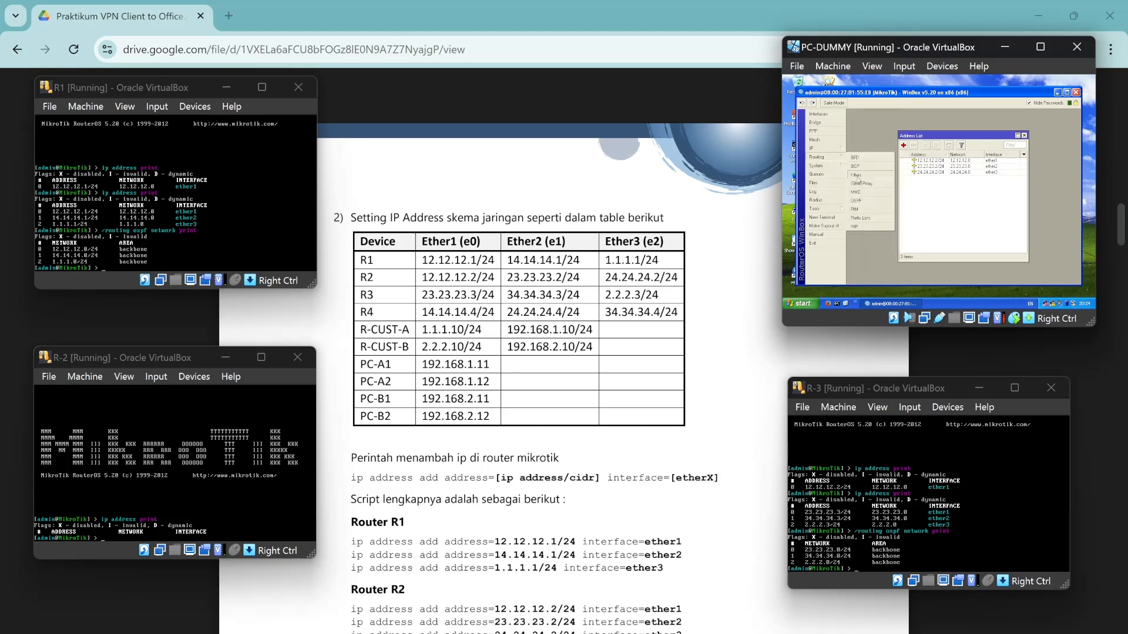
Add OSPF networks 12.12.12.0/24, 23.23.23.0/24 and 24.24.24.0/24 in the backbone area.
{"action": "left_click", "coordinate": [856, 201]}
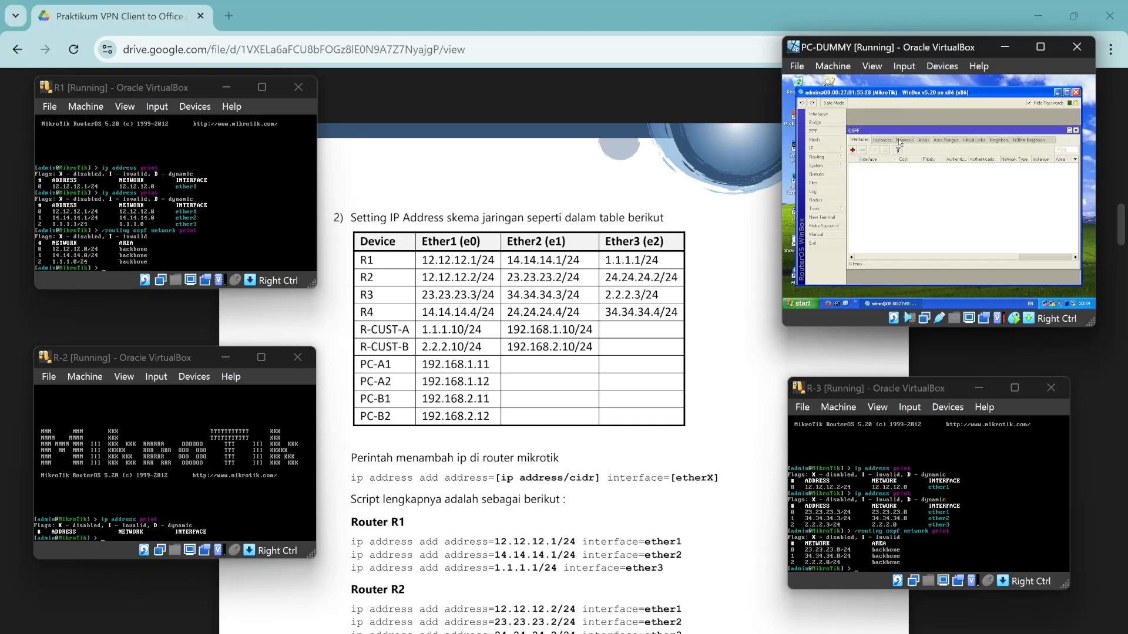
{"action": "left_click", "coordinate": [882, 140]}
{"action": "left_click", "coordinate": [853, 150]}
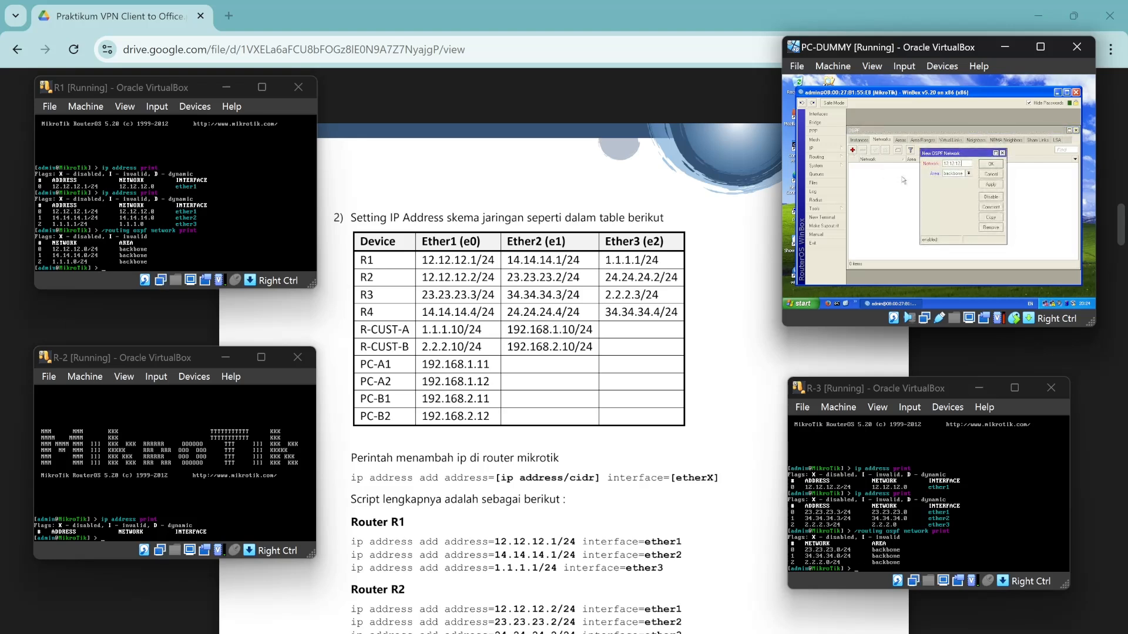
{"action": "left_click", "coordinate": [991, 164]}
{"action": "left_click", "coordinate": [853, 151]}
{"action": "type", "text": "23"}
{"action": "left_click", "coordinate": [991, 165]}
{"action": "left_click", "coordinate": [853, 150]}
{"action": "type", "text": "3"}
{"action": "type", "text": "4.24.24.0/"}
{"action": "left_click", "coordinate": [993, 165]}
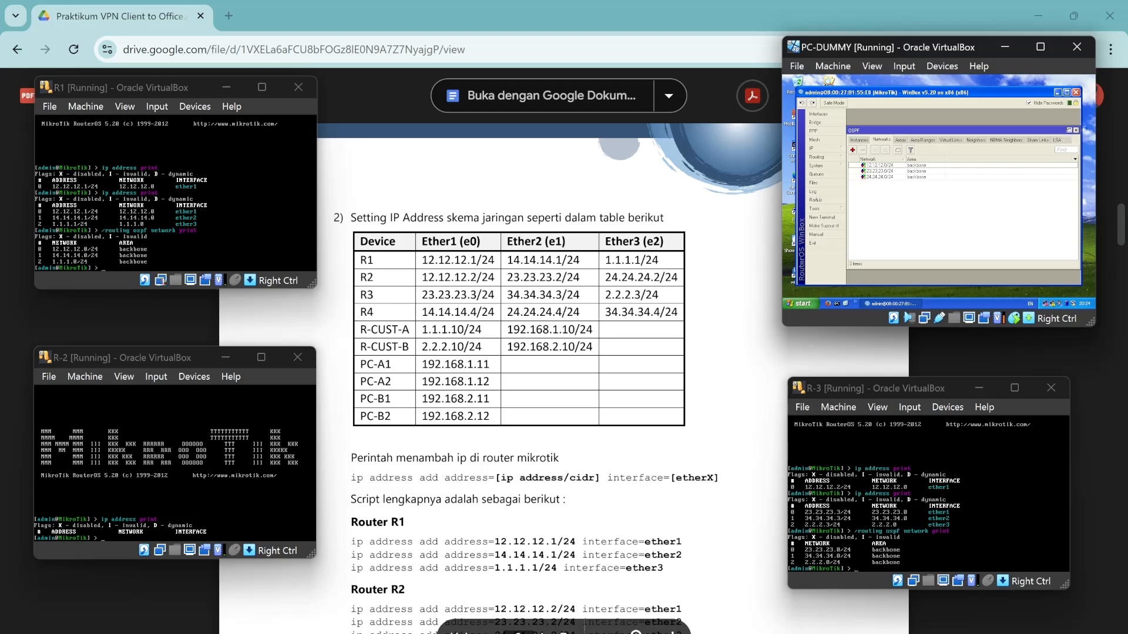
{"action": "left_click", "coordinate": [212, 493]}
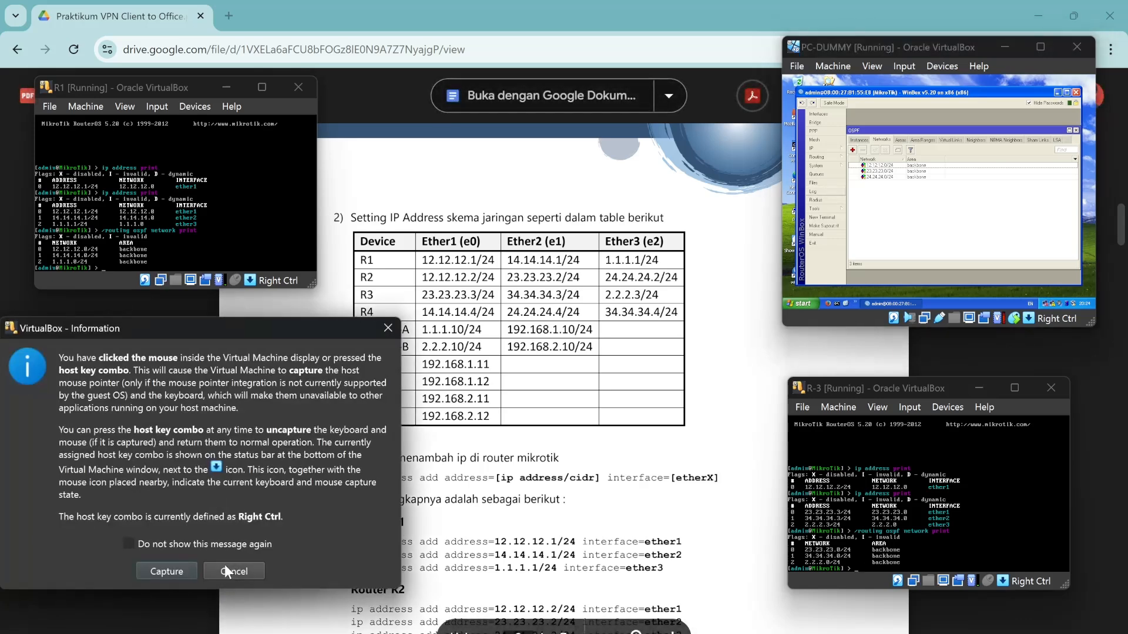
{"action": "left_click", "coordinate": [226, 567]}
List R-2's IP addresses and OSPF networks in its console.
{"action": "key", "text": "Up"}
{"action": "key", "text": "Return"}
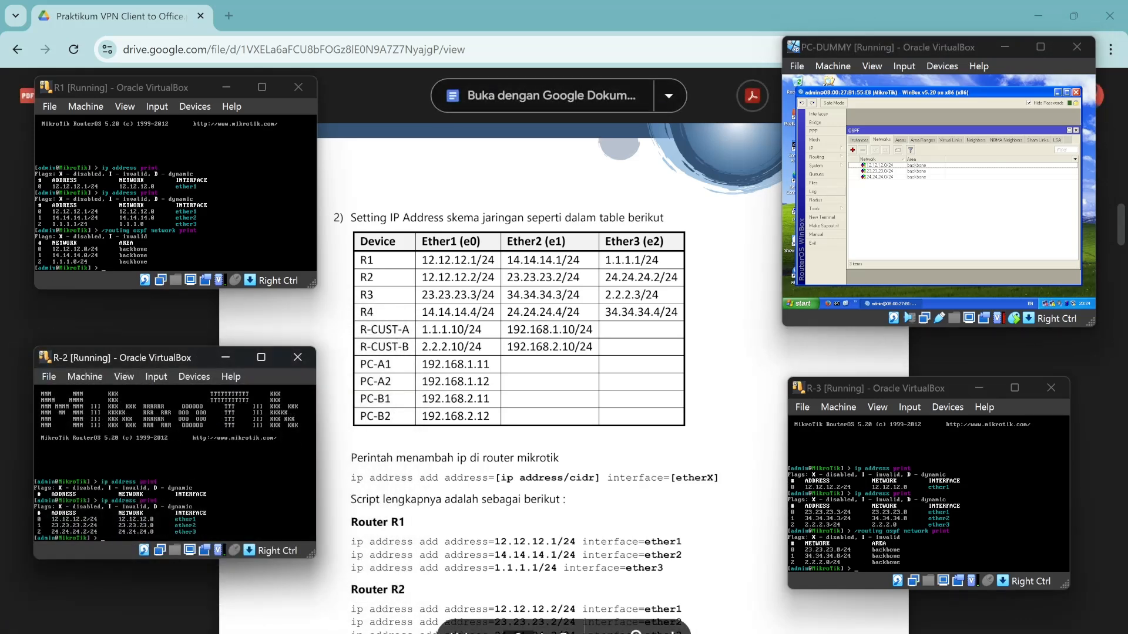
{"action": "type", "text": "/routing ospf network print"}
{"action": "key", "text": "Return"}
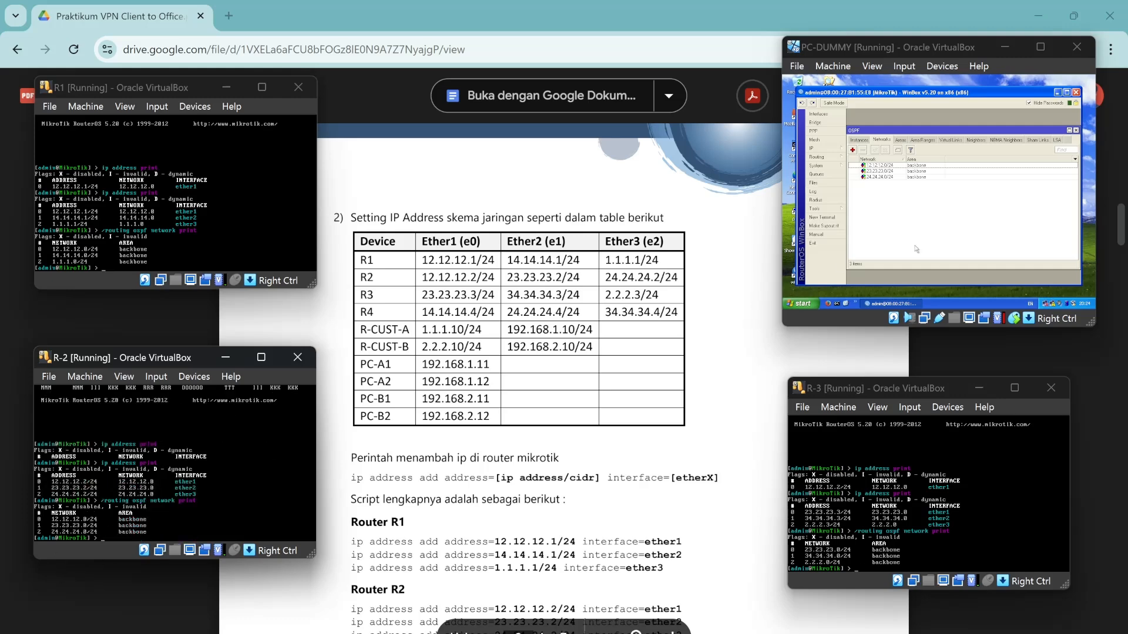
Close the OSPF and address windows, then ping 12.12.12.1 from a Winbox terminal, getting two replies.
{"action": "left_click", "coordinate": [1081, 130]}
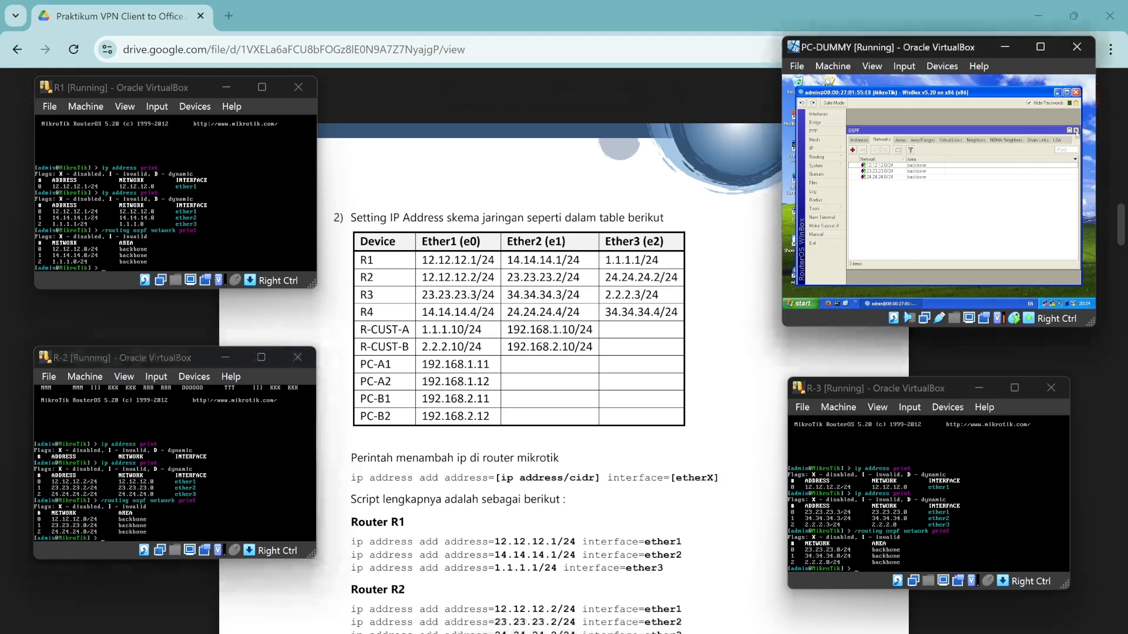
{"action": "left_click", "coordinate": [1079, 130]}
{"action": "left_click", "coordinate": [1025, 136]}
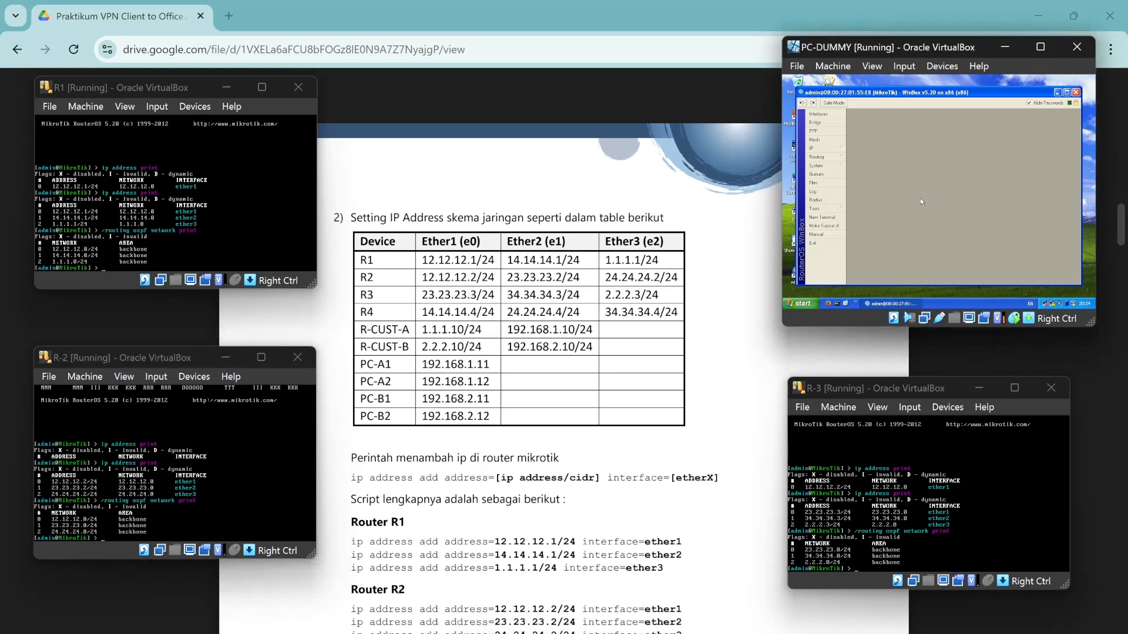
{"action": "left_click", "coordinate": [835, 218]}
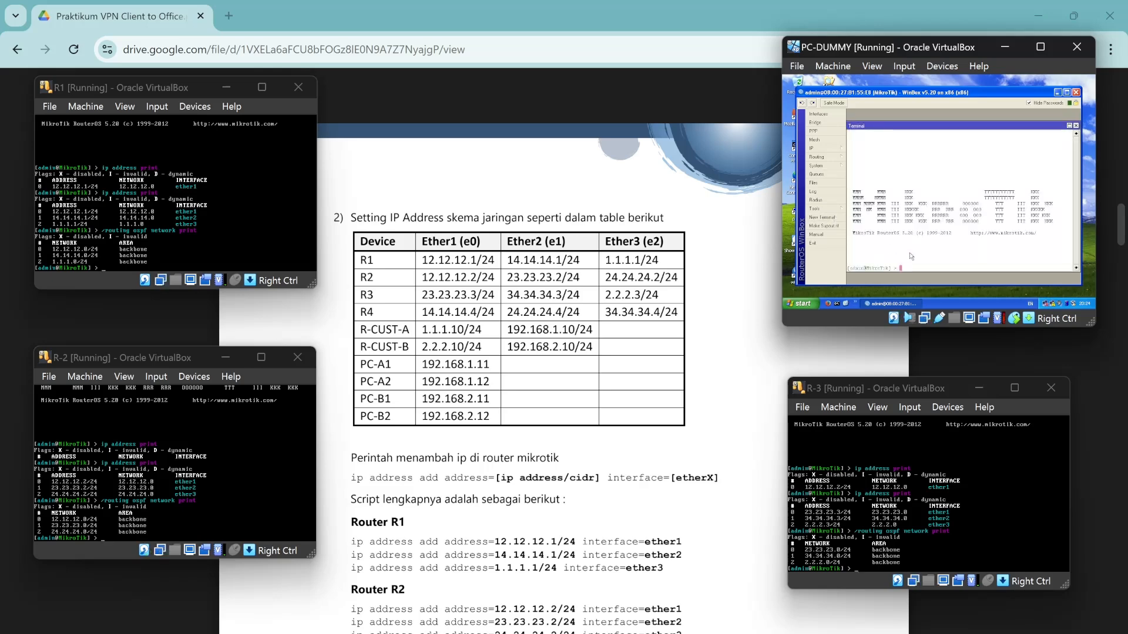
{"action": "scroll", "coordinate": [552, 376], "scroll_direction": "up", "scroll_amount": 15}
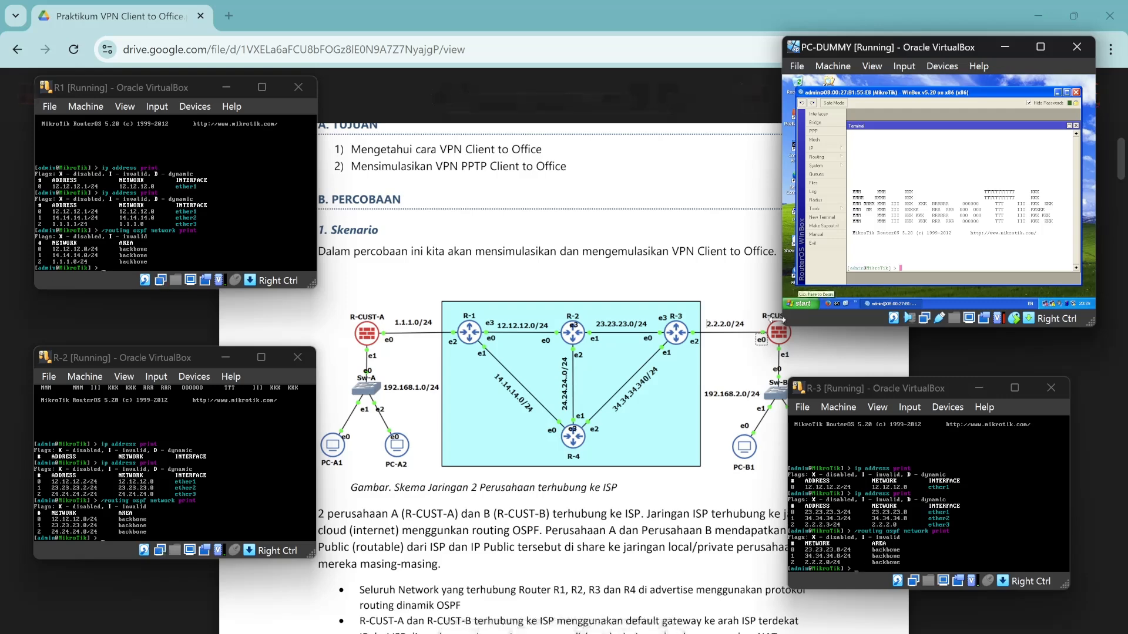
{"action": "type", "text": "ping 12.12.12."}
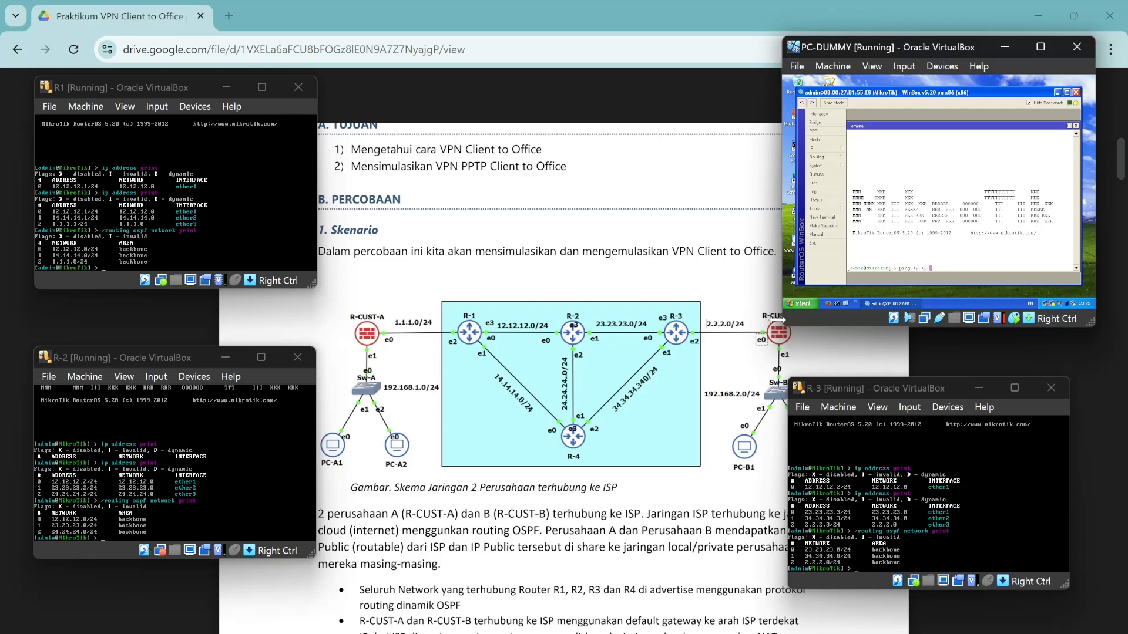
{"action": "type", "text": "1"}
{"action": "key", "text": "Return"}
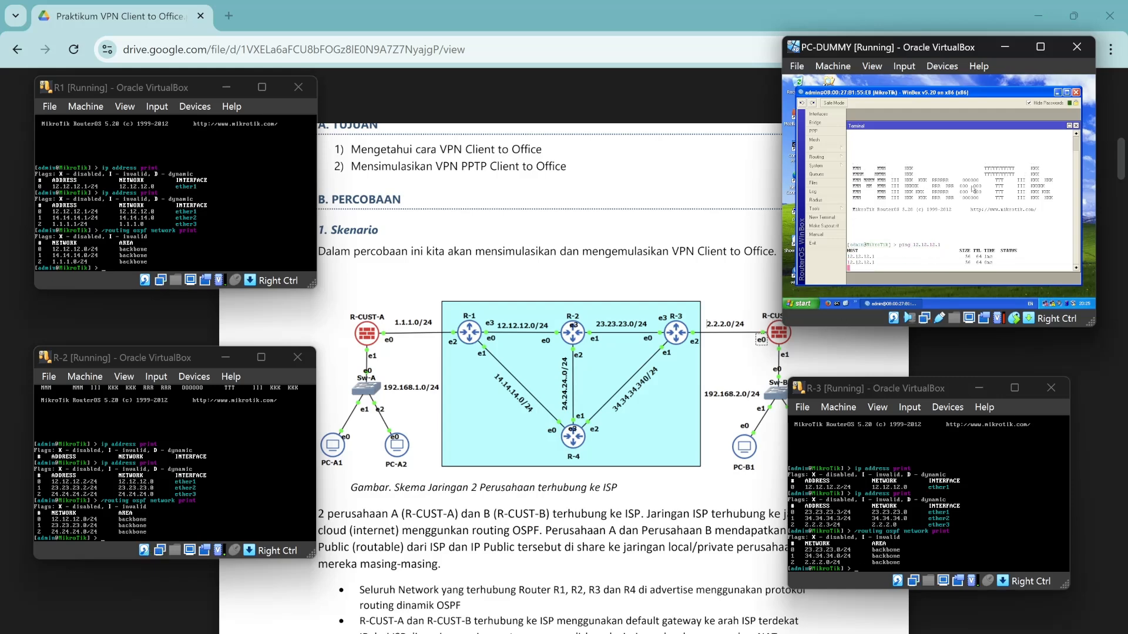
{"action": "key", "text": "ctrl+c"}
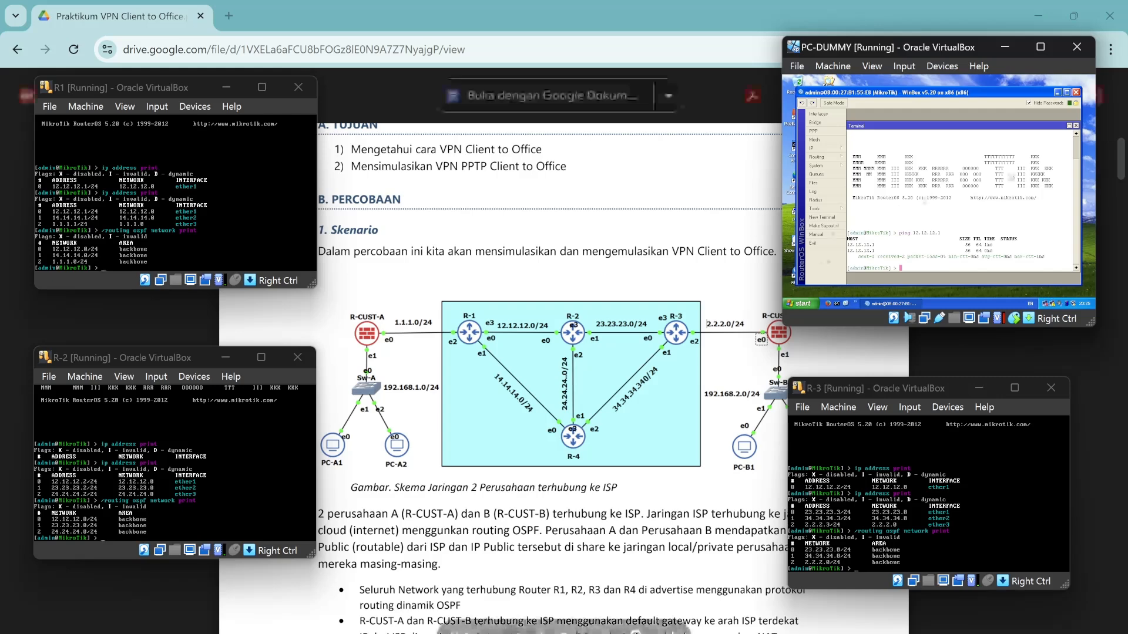
{"action": "left_click", "coordinate": [1076, 127]}
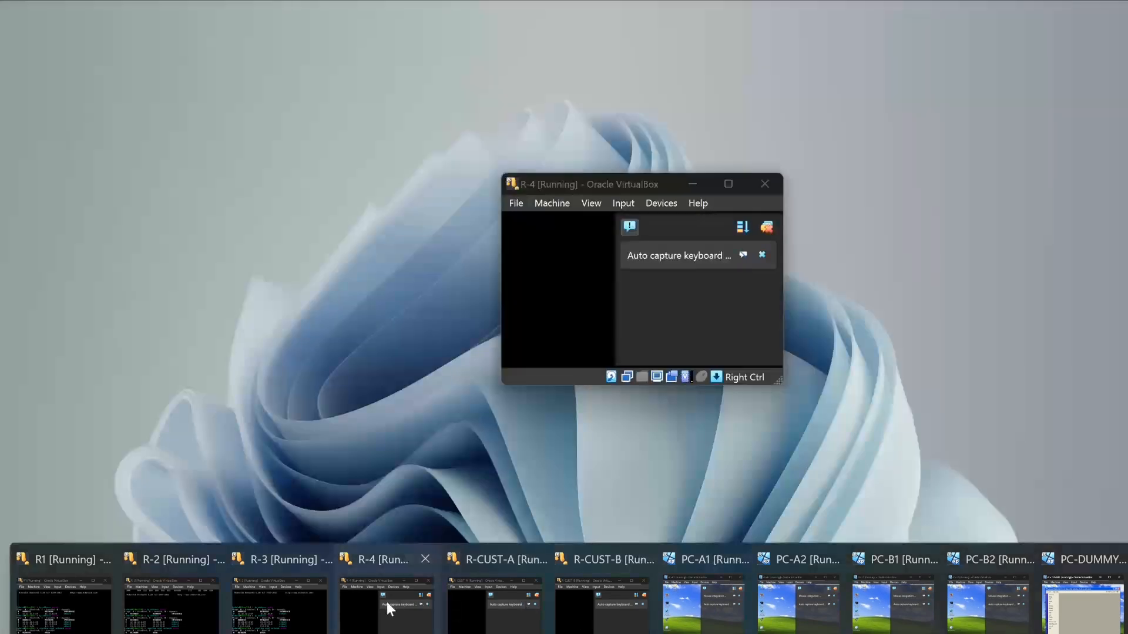
Bring the R-4 console forward, dismiss its notifications and log in.
{"action": "left_click", "coordinate": [386, 602]}
{"action": "left_click", "coordinate": [767, 228]}
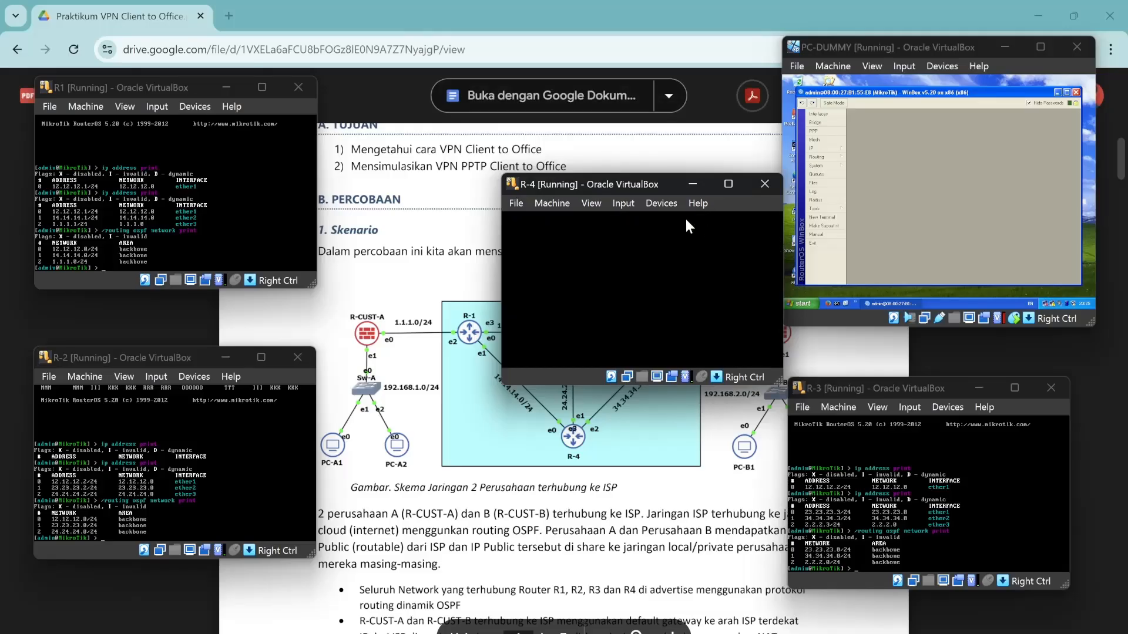
{"action": "left_click_drag", "start_coordinate": [625, 181], "coordinate": [543, 132]}
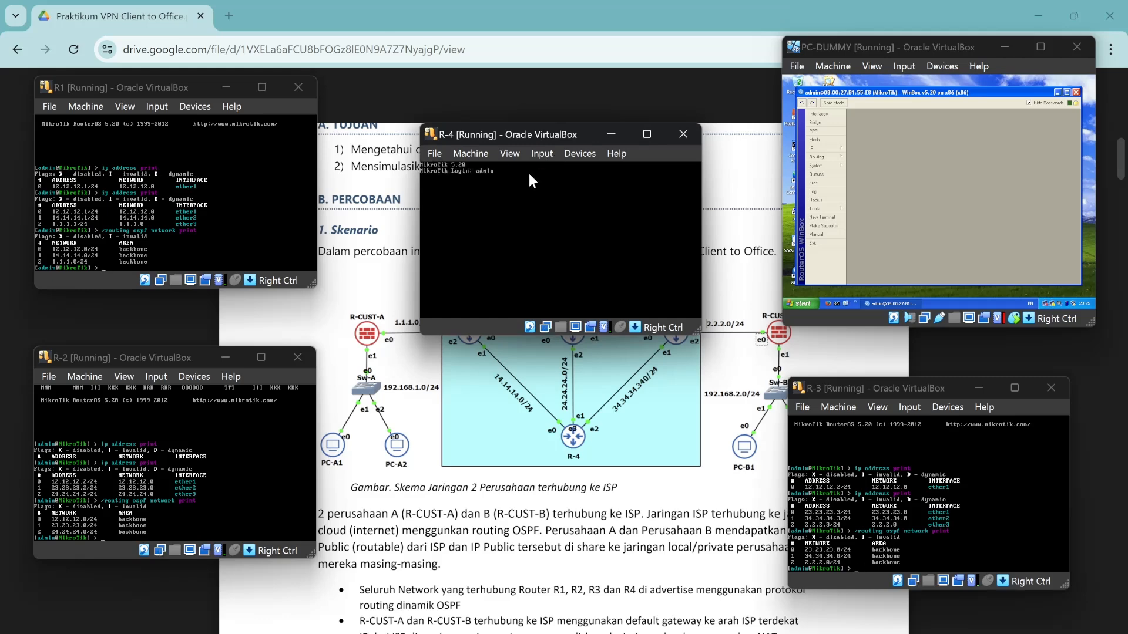
{"action": "type", "text": "in"}
{"action": "key", "text": "Return"}
{"action": "key", "text": "Return"}
{"action": "scroll", "coordinate": [564, 411], "scroll_direction": "down", "scroll_amount": 15}
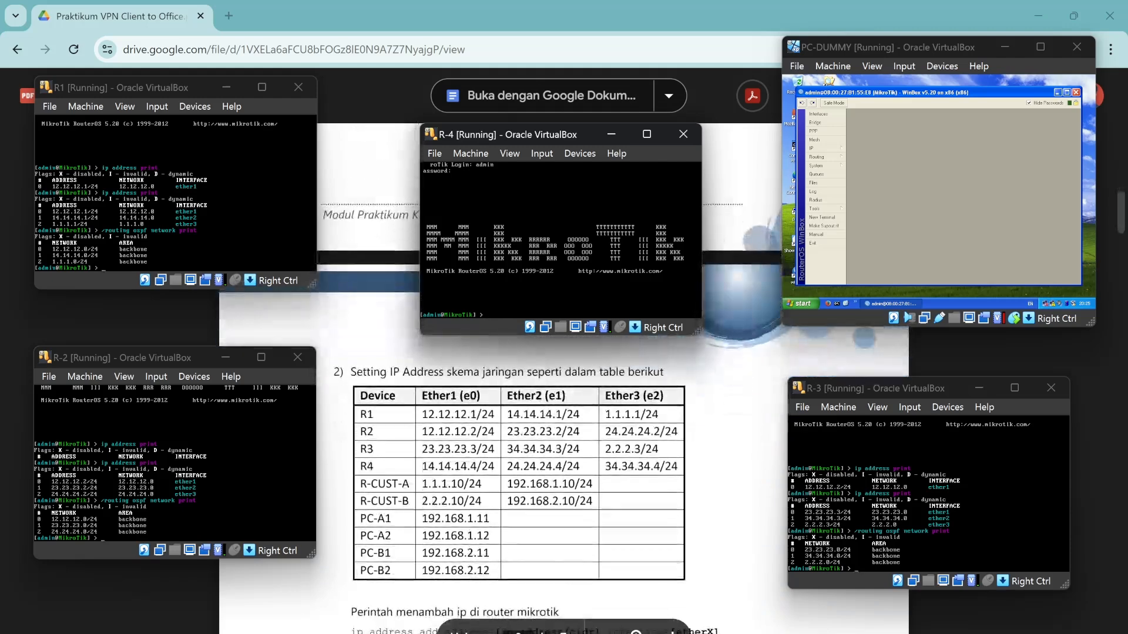
Enter the ip address menu and type add address=14.14.14.4/24 interface=ether1.
{"action": "type", "text": "i"}
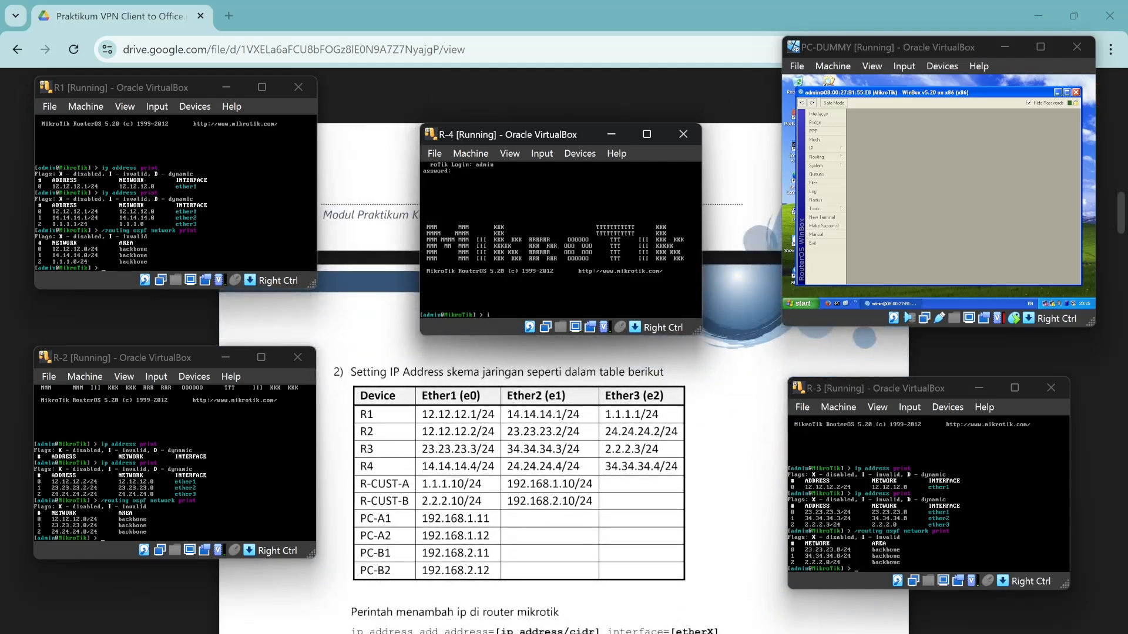
{"action": "type", "text": "p address"}
{"action": "key", "text": "Return"}
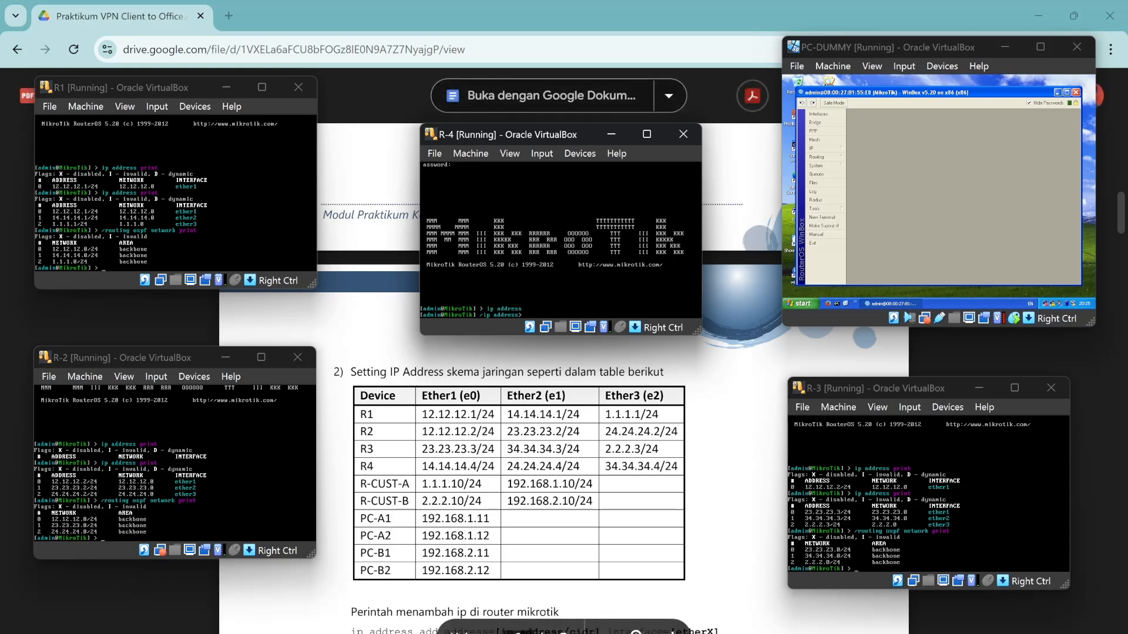
{"action": "scroll", "coordinate": [529, 470], "scroll_direction": "down", "scroll_amount": 5}
{"action": "scroll", "coordinate": [529, 470], "scroll_direction": "down", "scroll_amount": 1}
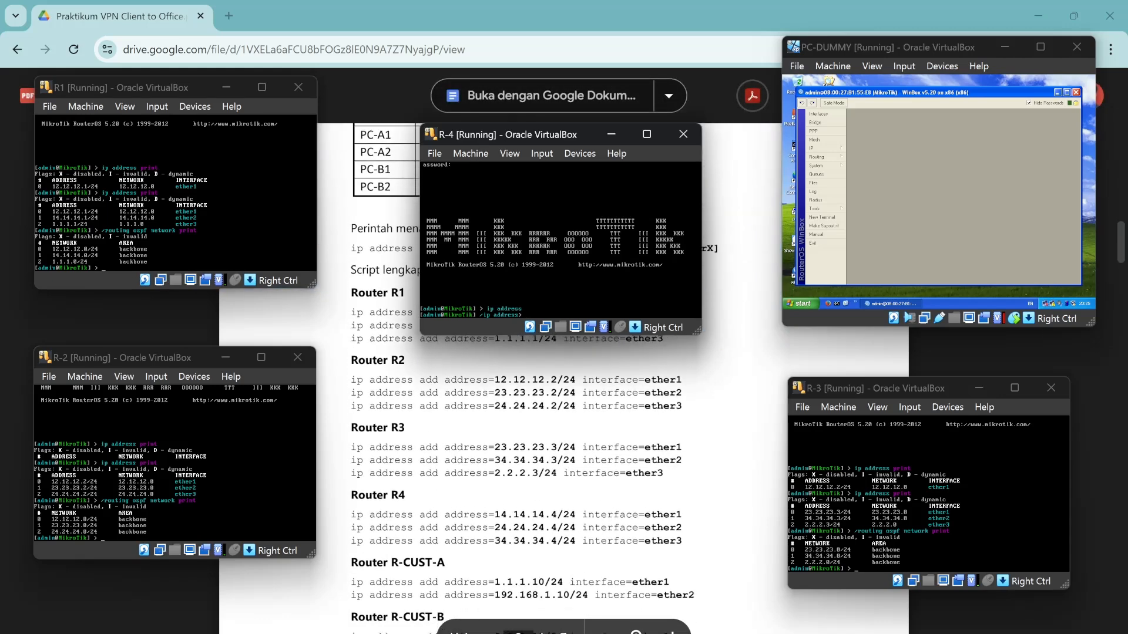
{"action": "type", "text": "add a"}
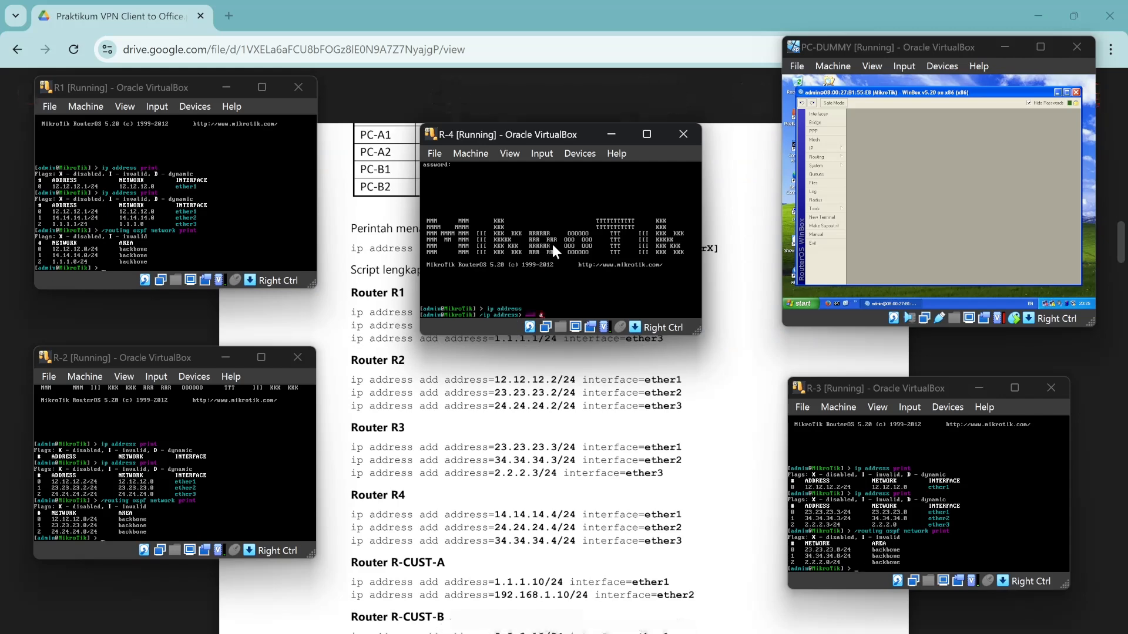
{"action": "type", "text": "ddress=14.14.14.4/24 interface=ether1"}
Add 14.14.14.4/24 on ether1 and 24.24.24.4/24 on ether2 to R-4.
{"action": "key", "text": "Return"}
{"action": "key", "text": "Up"}
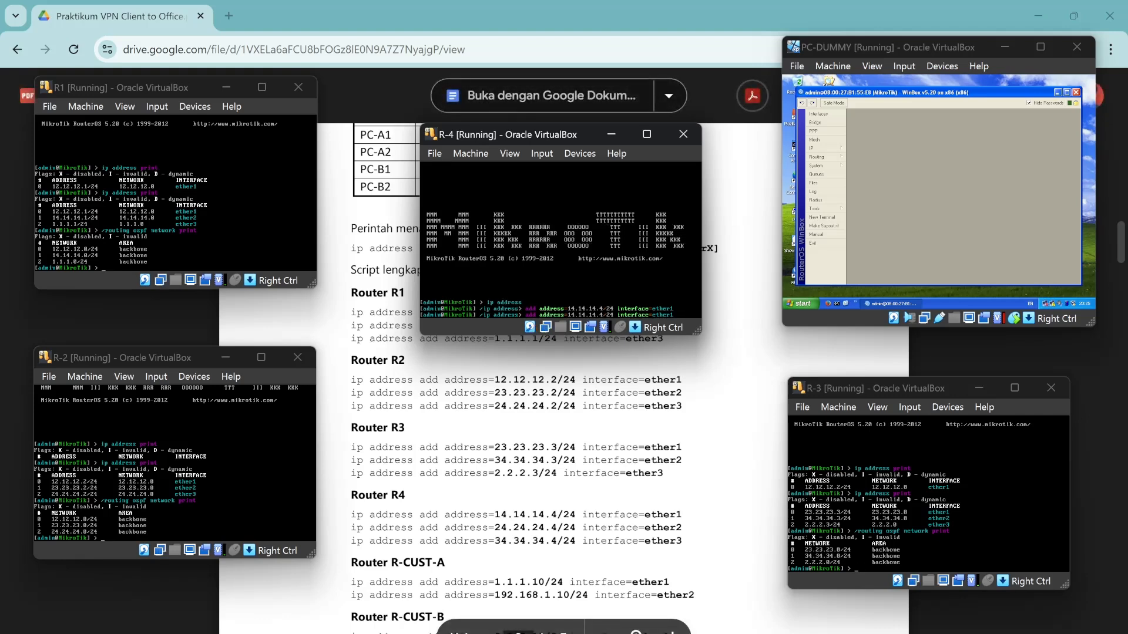
{"action": "key", "text": "BackSpace"}
{"action": "type", "text": "2"}
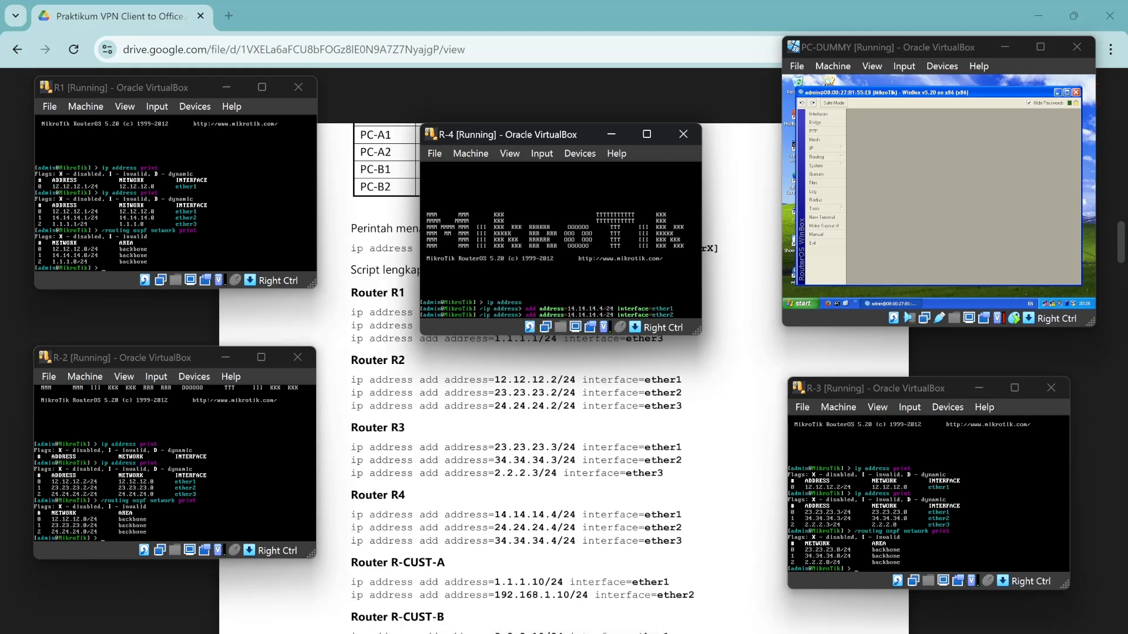
{"action": "key", "text": "Left"}
{"action": "key", "text": "Left"}
{"action": "key", "text": "Left"}
{"action": "key", "text": "Left"}
{"action": "key", "text": "Left"}
{"action": "key", "text": "Left"}
{"action": "key", "text": "Left"}
{"action": "key", "text": "Left"}
{"action": "key", "text": "Left"}
{"action": "key", "text": "Left"}
{"action": "key", "text": "Left"}
{"action": "key", "text": "Left"}
{"action": "key", "text": "Left"}
{"action": "key", "text": "Left"}
{"action": "key", "text": "Left"}
{"action": "key", "text": "Left"}
{"action": "key", "text": "Left"}
{"action": "key", "text": "Left"}
{"action": "key", "text": "Left"}
{"action": "key", "text": "Left"}
{"action": "key", "text": "BackSpace"}
{"action": "key", "text": "BackSpace"}
{"action": "key", "text": "BackSpace"}
{"action": "key", "text": "BackSpace"}
{"action": "key", "text": "BackSpace"}
{"action": "key", "text": "BackSpace"}
{"action": "key", "text": "BackSpace"}
{"action": "key", "text": "BackSpace"}
{"action": "key", "text": "BackSpace"}
{"action": "key", "text": "BackSpace"}
{"action": "type", "text": "24.24.24.4"}
{"action": "key", "text": "Return"}
Add 34.34.34.4/24 on ether3 and print R-4's IP address list.
{"action": "key", "text": "Up"}
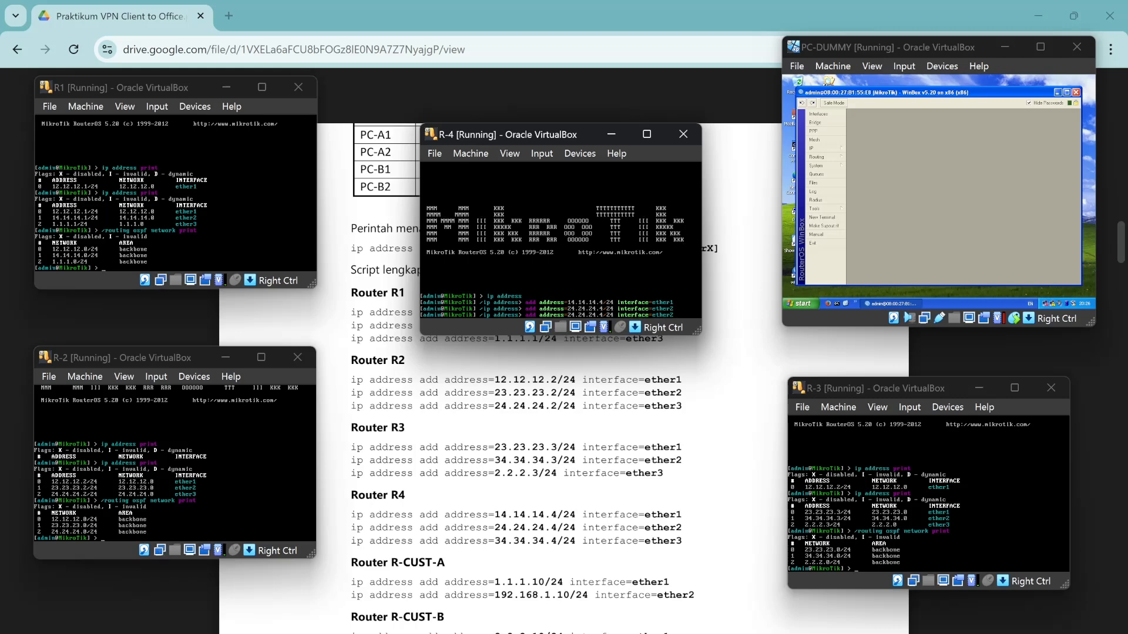
{"action": "type", "text": "3"}
{"action": "key", "text": "Left"}
{"action": "key", "text": "Left"}
{"action": "key", "text": "Left"}
{"action": "key", "text": "Left"}
{"action": "key", "text": "Left"}
{"action": "key", "text": "Left"}
{"action": "key", "text": "Left"}
{"action": "key", "text": "Left"}
{"action": "key", "text": "Left"}
{"action": "key", "text": "Left"}
{"action": "key", "text": "Left"}
{"action": "key", "text": "Left"}
{"action": "key", "text": "Left"}
{"action": "key", "text": "Left"}
{"action": "key", "text": "Left"}
{"action": "key", "text": "Left"}
{"action": "key", "text": "Left"}
{"action": "key", "text": "Left"}
{"action": "key", "text": "Left"}
{"action": "key", "text": "Left"}
{"action": "key", "text": "BackSpace"}
{"action": "key", "text": "BackSpace"}
{"action": "key", "text": "BackSpace"}
{"action": "key", "text": "BackSpace"}
{"action": "key", "text": "BackSpace"}
{"action": "key", "text": "BackSpace"}
{"action": "key", "text": "BackSpace"}
{"action": "key", "text": "BackSpace"}
{"action": "key", "text": "BackSpace"}
{"action": "key", "text": "BackSpace"}
{"action": "type", "text": "34.34.34.4"}
{"action": "key", "text": "Return"}
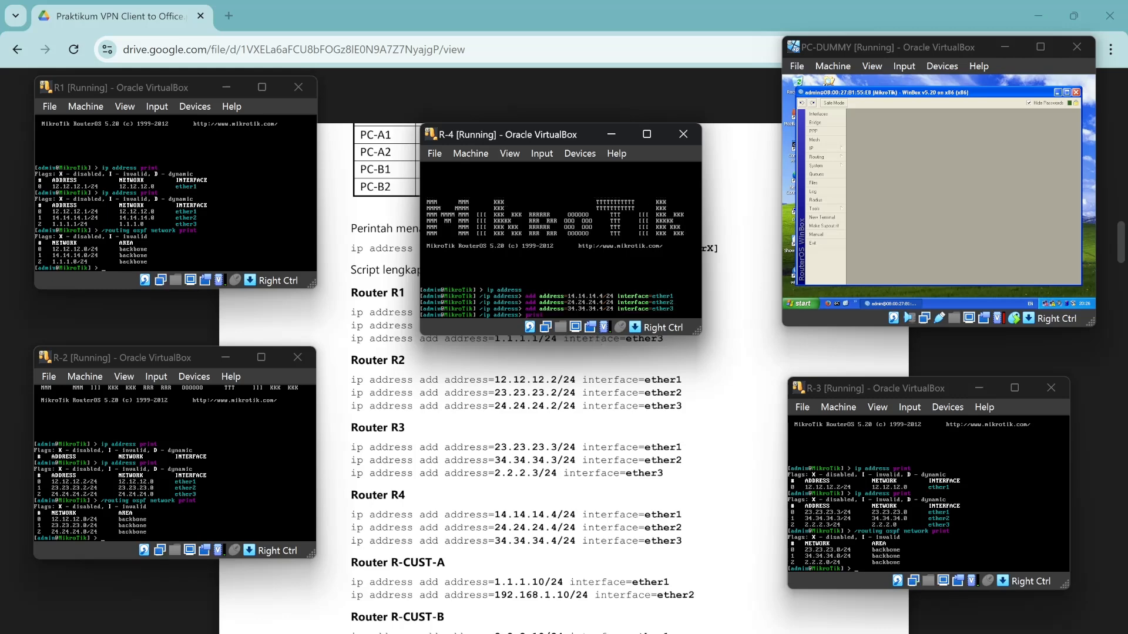
{"action": "key", "text": "Return"}
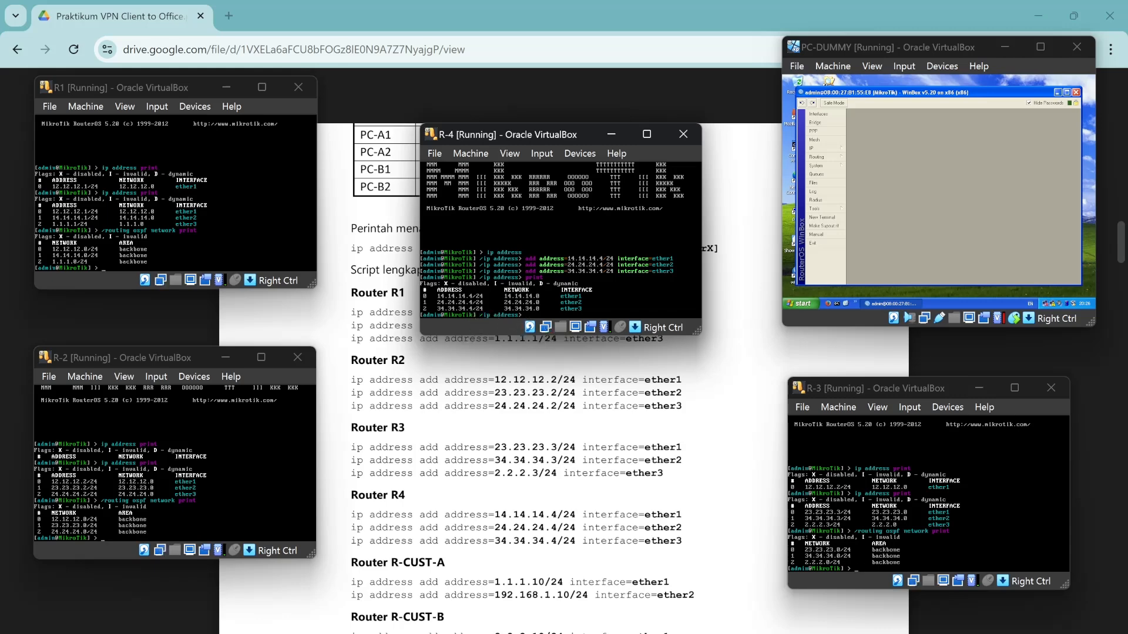
{"action": "scroll", "coordinate": [470, 337], "scroll_direction": "up", "scroll_amount": 5}
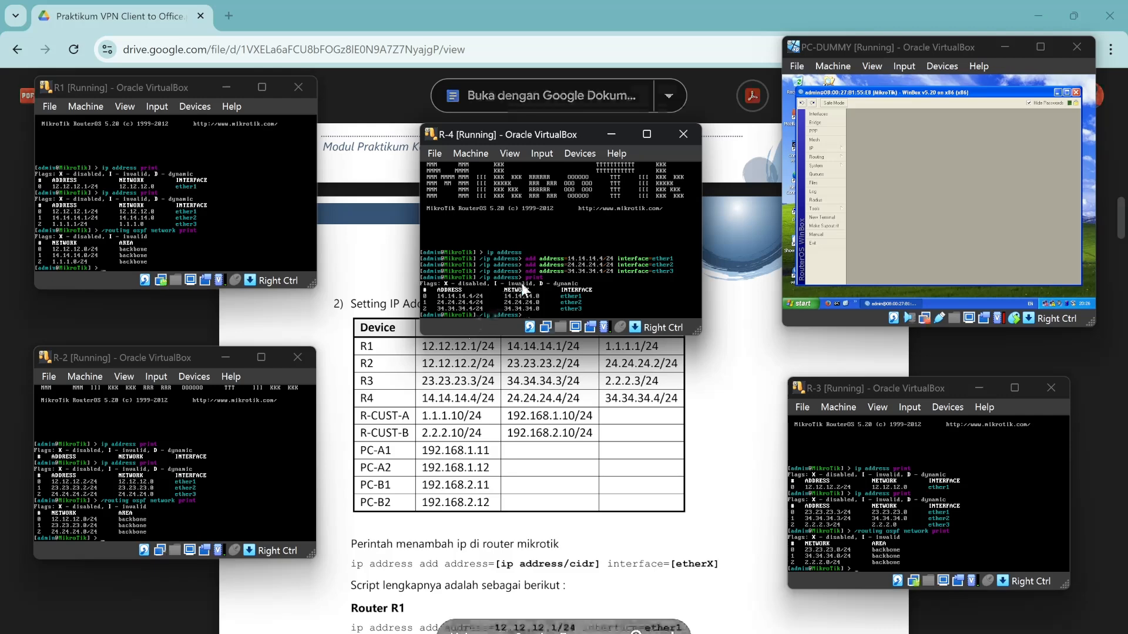
Go to /routing ospf network on R-4 and print its still-empty network list.
{"action": "type", "text": "/ro"}
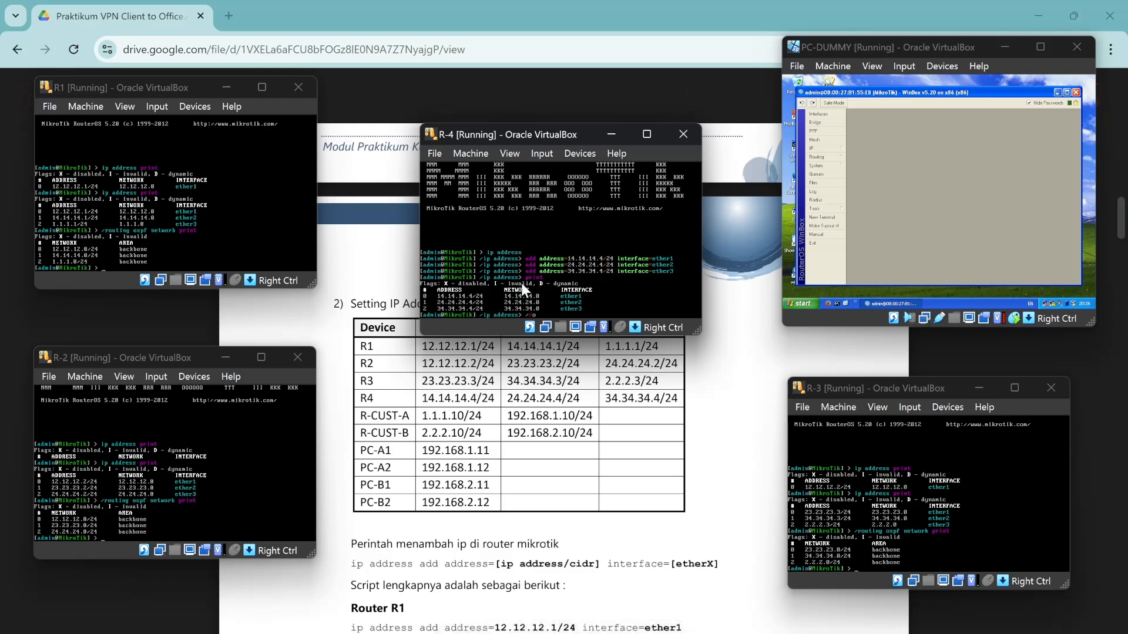
{"action": "type", "text": "uting ospf network"}
{"action": "key", "text": "Return"}
{"action": "type", "text": "print"}
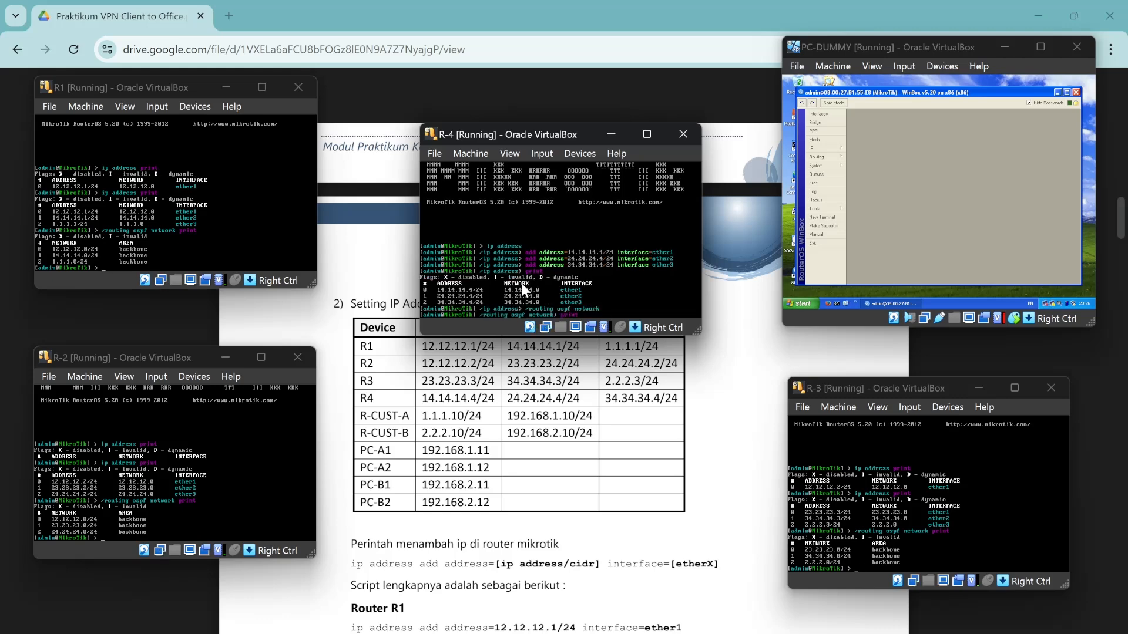
{"action": "key", "text": "Return"}
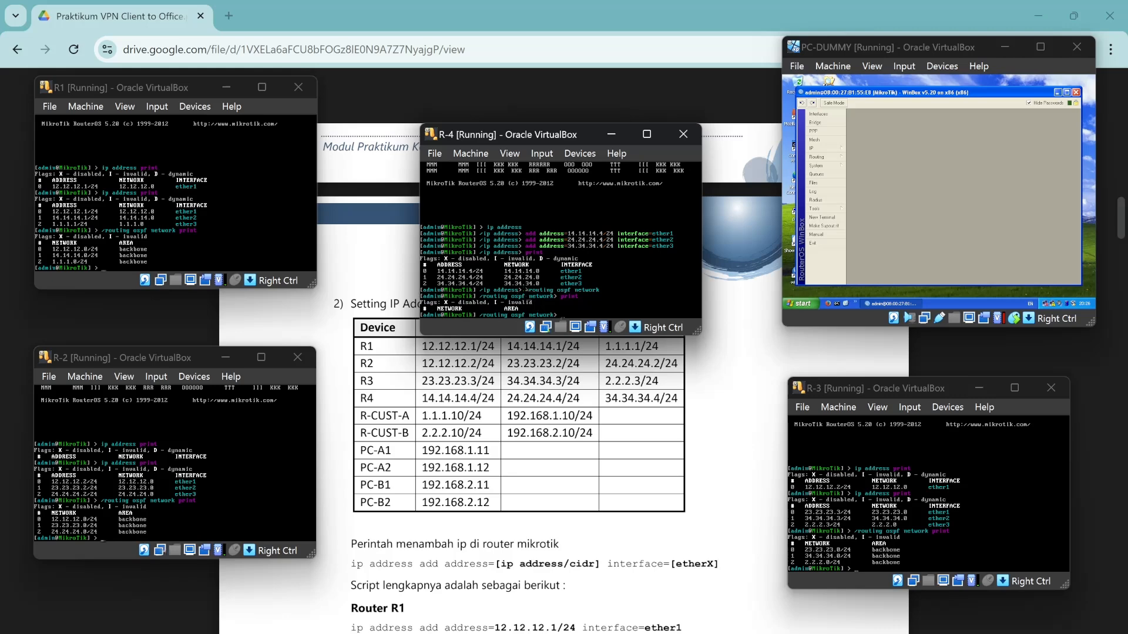
Add networks 14.14.14.0/24 and 24.24.24.0/24 to R-4's OSPF backbone area.
{"action": "scroll", "coordinate": [740, 470], "scroll_direction": "down", "scroll_amount": 15}
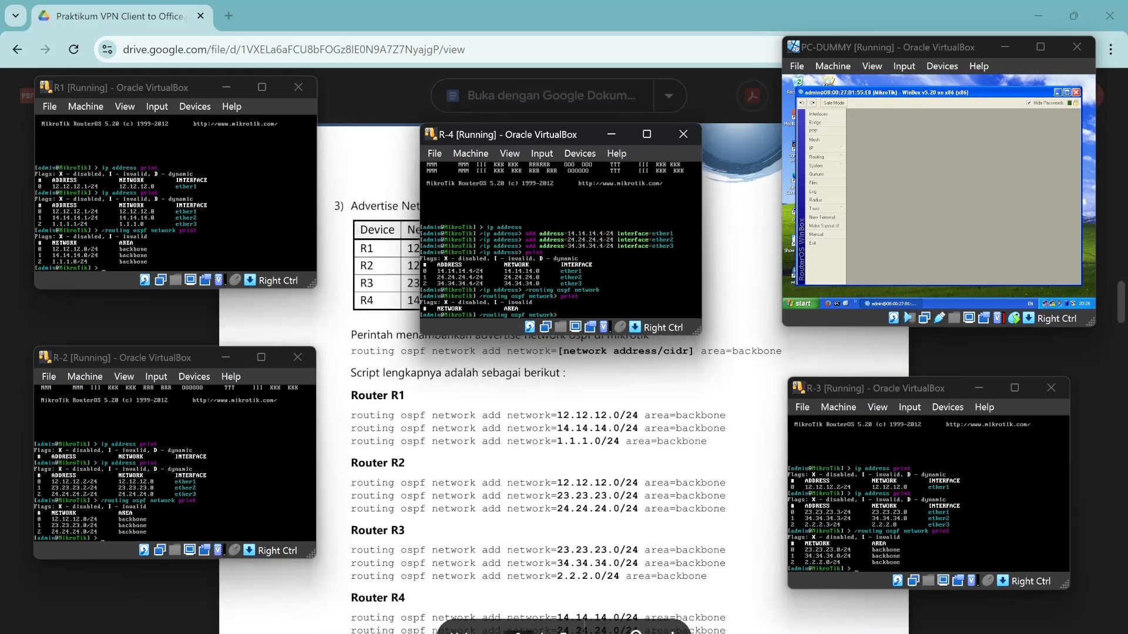
{"action": "scroll", "coordinate": [740, 470], "scroll_direction": "down", "scroll_amount": 2}
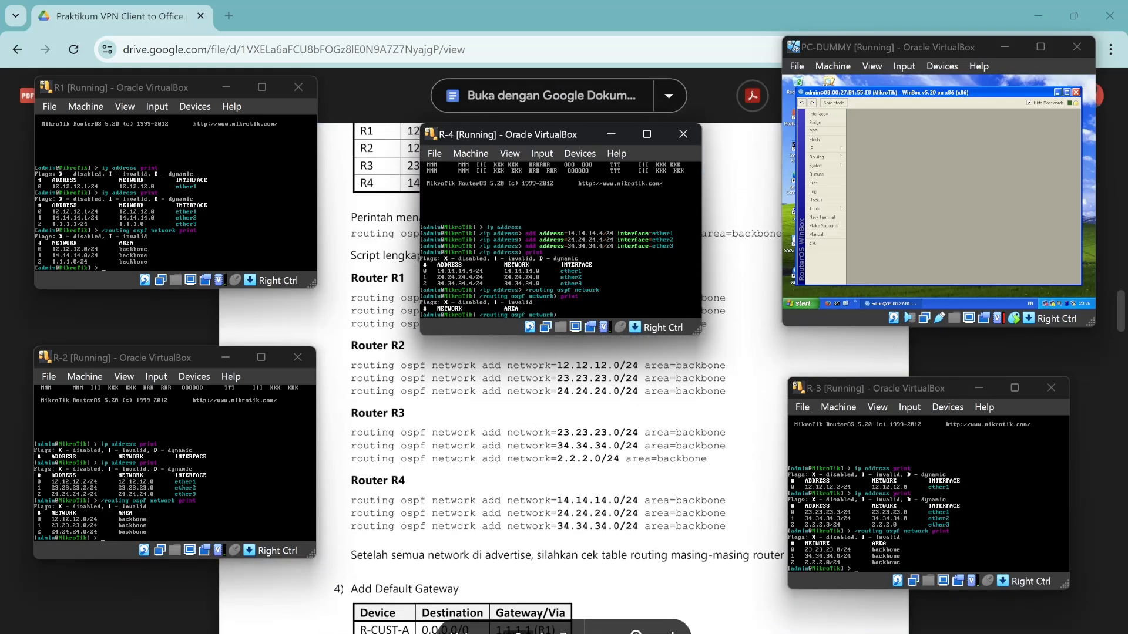
{"action": "type", "text": "add network"}
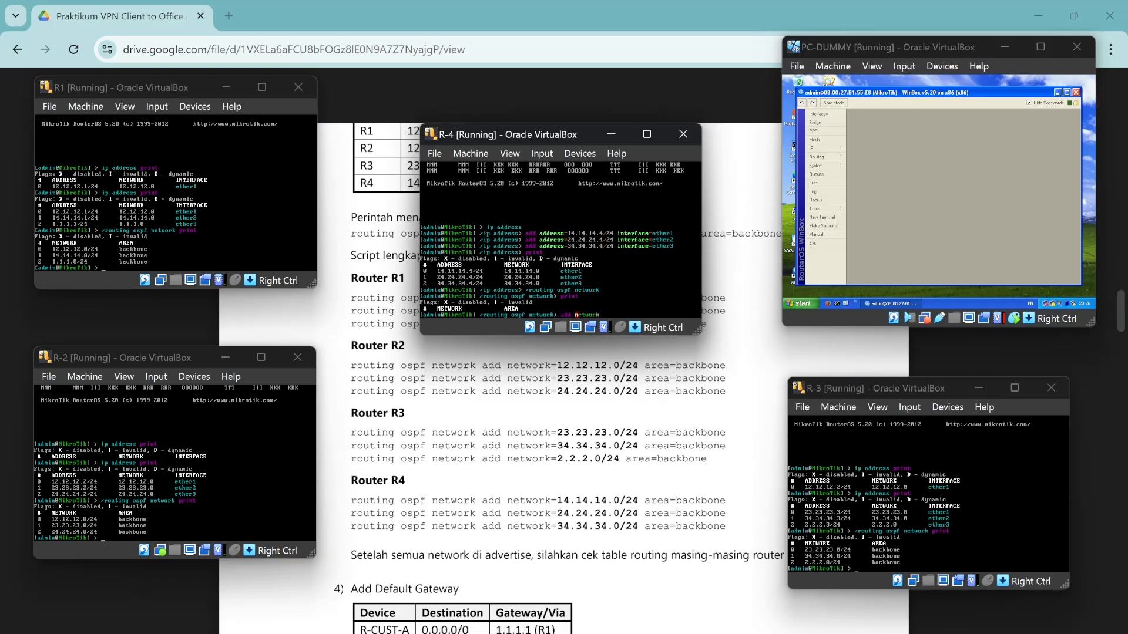
{"action": "type", "text": "=14.14.14.0/24 area=backbone"}
{"action": "key", "text": "Return"}
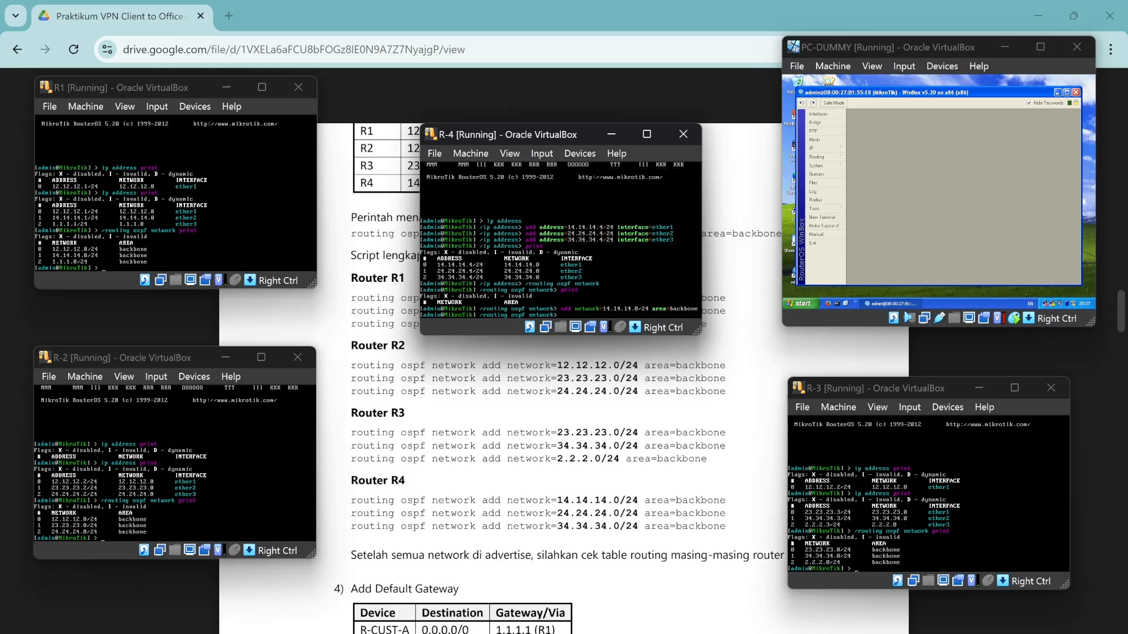
{"action": "key", "text": "Up"}
{"action": "key", "text": "Left"}
{"action": "key", "text": "Left"}
{"action": "key", "text": "Left"}
{"action": "key", "text": "Left"}
{"action": "key", "text": "Left"}
{"action": "key", "text": "Left"}
{"action": "key", "text": "Left"}
{"action": "key", "text": "Left"}
{"action": "key", "text": "Left"}
{"action": "key", "text": "Left"}
{"action": "key", "text": "Left"}
{"action": "key", "text": "Left"}
{"action": "key", "text": "Left"}
{"action": "key", "text": "Left"}
{"action": "key", "text": "Left"}
{"action": "key", "text": "Left"}
{"action": "key", "text": "Left"}
{"action": "key", "text": "Left"}
{"action": "key", "text": "Left"}
{"action": "key", "text": "BackSpace"}
{"action": "key", "text": "BackSpace"}
{"action": "key", "text": "BackSpace"}
{"action": "key", "text": "BackSpace"}
{"action": "key", "text": "BackSpace"}
{"action": "key", "text": "BackSpace"}
{"action": "key", "text": "BackSpace"}
{"action": "key", "text": "BackSpace"}
{"action": "type", "text": "24.24.24"}
{"action": "key", "text": "Return"}
Add 34.34.34.0/24 to the backbone area and print R-4's OSPF networks.
{"action": "key", "text": "Up"}
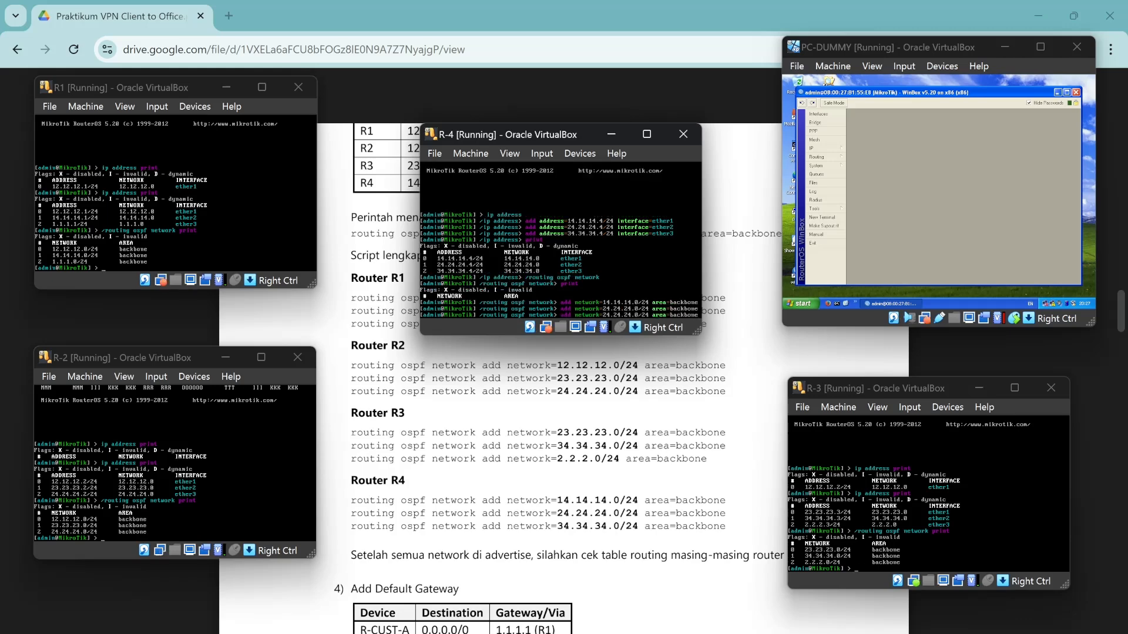
{"action": "key", "text": "Left"}
{"action": "key", "text": "Left"}
{"action": "key", "text": "Left"}
{"action": "key", "text": "Left"}
{"action": "key", "text": "Left"}
{"action": "key", "text": "Left"}
{"action": "key", "text": "Left"}
{"action": "key", "text": "Left"}
{"action": "key", "text": "Left"}
{"action": "key", "text": "Left"}
{"action": "key", "text": "Left"}
{"action": "key", "text": "Left"}
{"action": "key", "text": "Left"}
{"action": "key", "text": "Left"}
{"action": "key", "text": "Left"}
{"action": "key", "text": "Left"}
{"action": "key", "text": "Left"}
{"action": "key", "text": "Left"}
{"action": "key", "text": "Left"}
{"action": "key", "text": "BackSpace"}
{"action": "key", "text": "BackSpace"}
{"action": "key", "text": "BackSpace"}
{"action": "key", "text": "BackSpace"}
{"action": "key", "text": "BackSpace"}
{"action": "key", "text": "BackSpace"}
{"action": "key", "text": "BackSpace"}
{"action": "key", "text": "BackSpace"}
{"action": "type", "text": "34.34.34"}
{"action": "key", "text": "Return"}
{"action": "key", "text": "Up"}
{"action": "key", "text": "Up"}
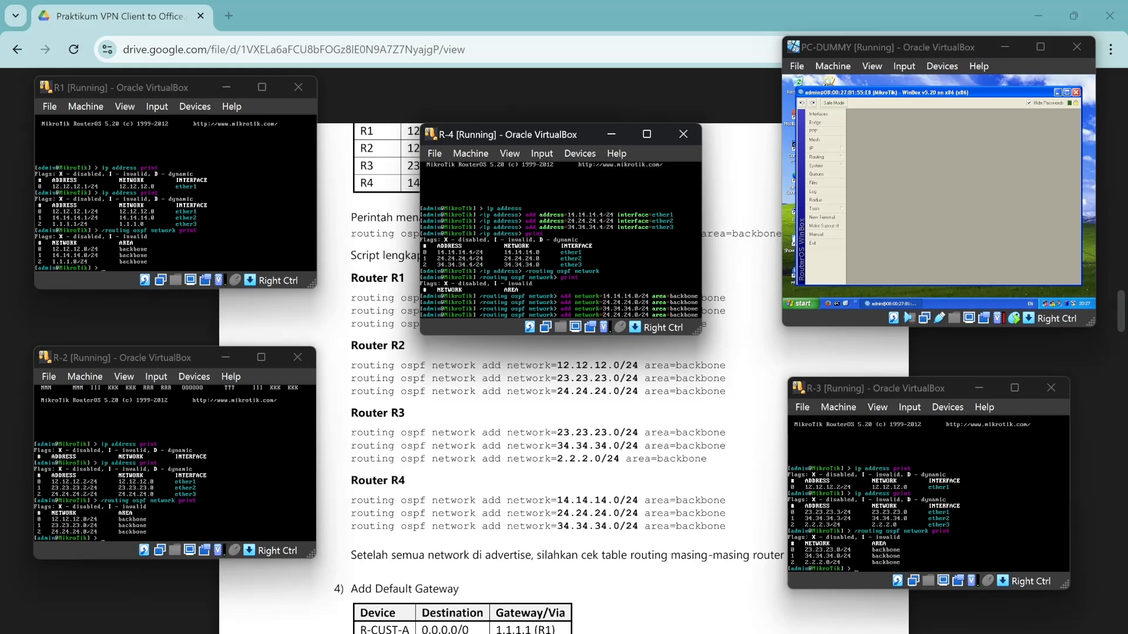
{"action": "key", "text": "BackSpace"}
{"action": "key", "text": "BackSpace"}
{"action": "key", "text": "BackSpace"}
{"action": "key", "text": "BackSpace"}
{"action": "key", "text": "BackSpace"}
{"action": "key", "text": "BackSpace"}
{"action": "key", "text": "BackSpace"}
{"action": "key", "text": "BackSpace"}
{"action": "key", "text": "BackSpace"}
{"action": "key", "text": "BackSpace"}
{"action": "key", "text": "BackSpace"}
{"action": "key", "text": "BackSpace"}
{"action": "key", "text": "BackSpace"}
{"action": "key", "text": "BackSpace"}
{"action": "key", "text": "BackSpace"}
{"action": "key", "text": "BackSpace"}
{"action": "key", "text": "BackSpace"}
{"action": "key", "text": "BackSpace"}
{"action": "key", "text": "BackSpace"}
{"action": "key", "text": "BackSpace"}
{"action": "type", "text": "print"}
{"action": "key", "text": "Return"}
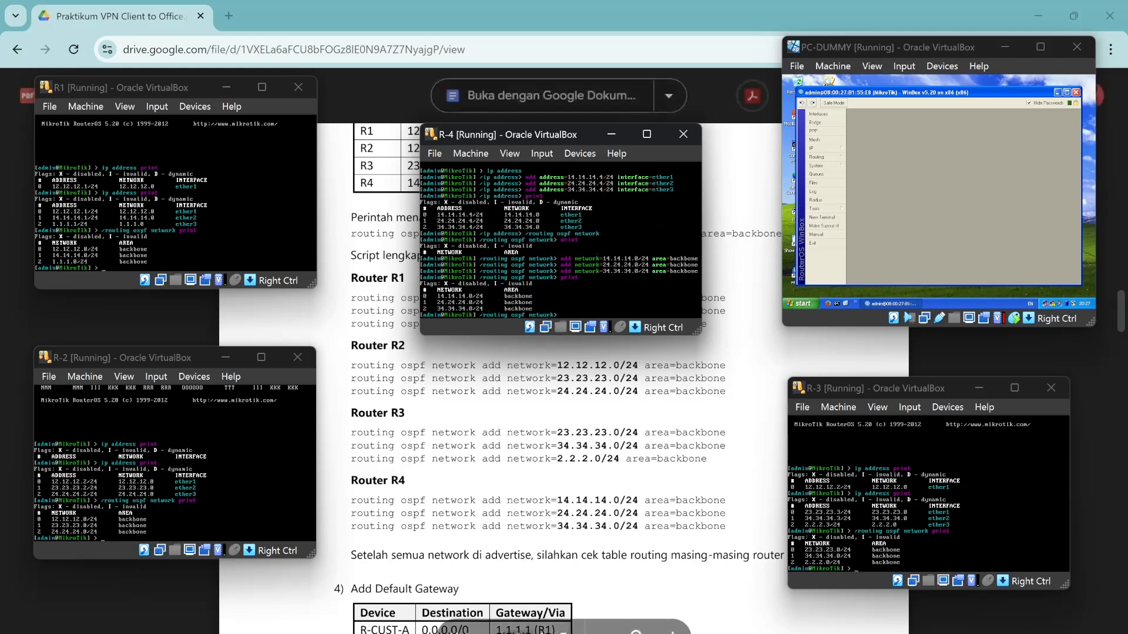
{"action": "left_click", "coordinate": [133, 225]}
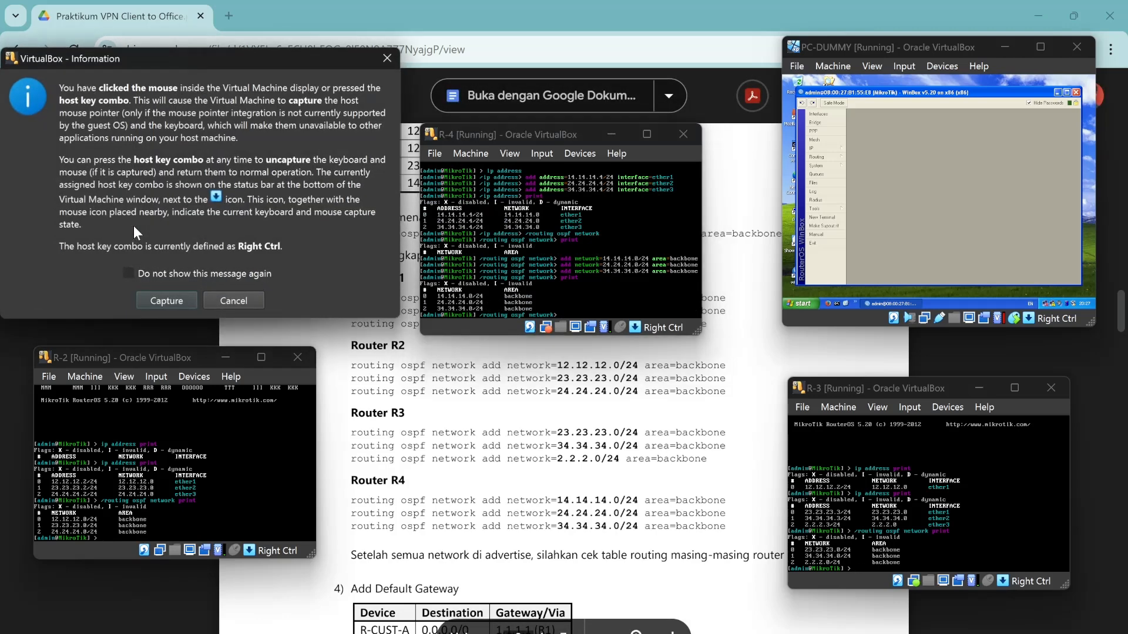
From R1, ping 12.12.12.2 and 14.14.14.4, stopping each with Ctrl+C.
{"action": "left_click", "coordinate": [238, 301]}
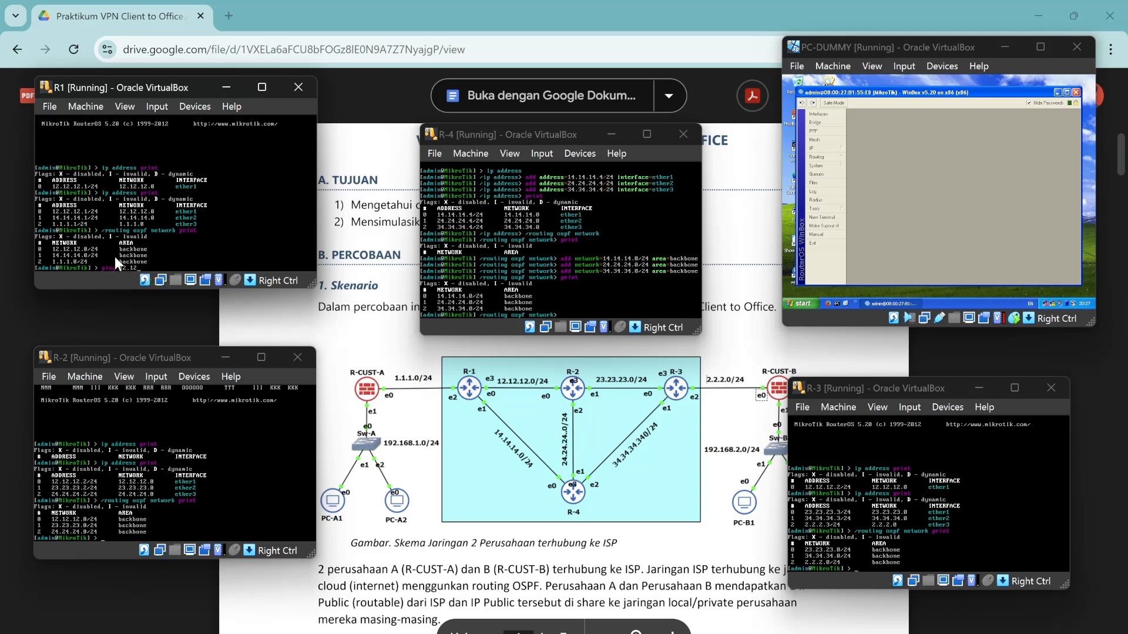
{"action": "type", "text": ".12.2"}
{"action": "key", "text": "Return"}
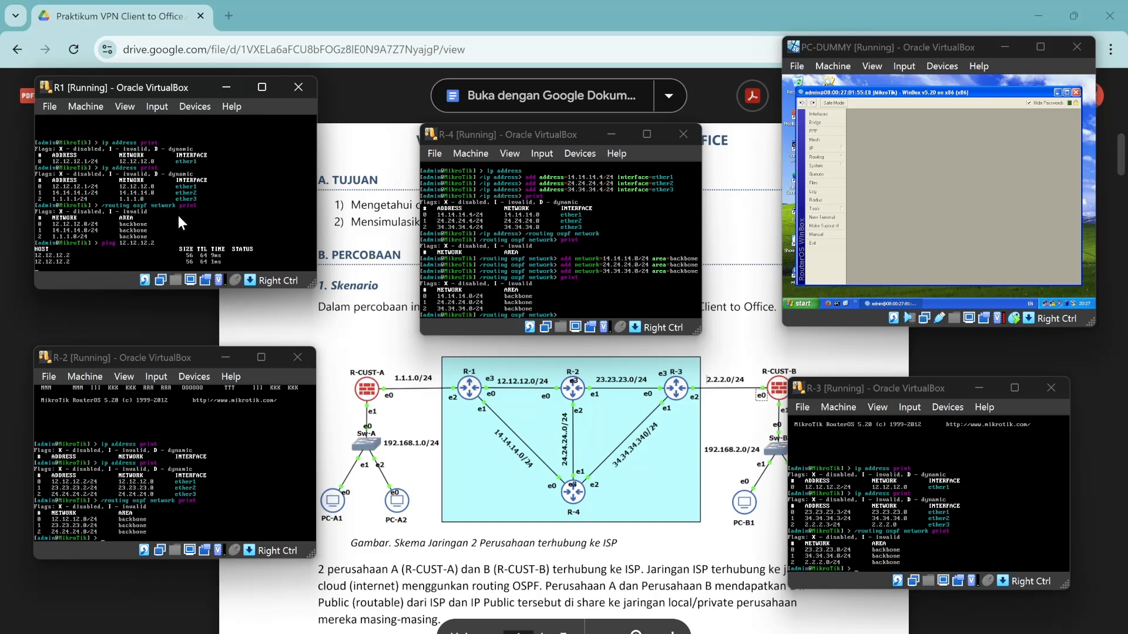
{"action": "key", "text": "ctrl+c"}
{"action": "type", "text": "ping 12.12.12.2"}
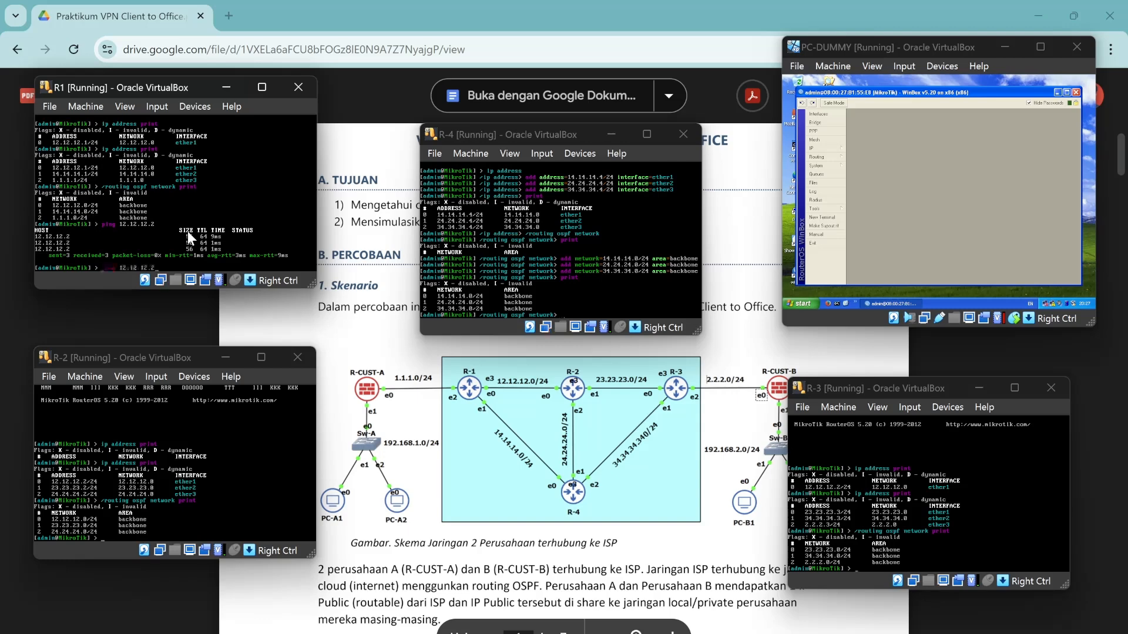
{"action": "key", "text": "BackSpace"}
{"action": "key", "text": "BackSpace"}
{"action": "key", "text": "BackSpace"}
{"action": "key", "text": "BackSpace"}
{"action": "key", "text": "BackSpace"}
{"action": "key", "text": "BackSpace"}
{"action": "type", "text": "4.14.14.4"}
{"action": "key", "text": "Return"}
{"action": "key", "text": "ctrl+c"}
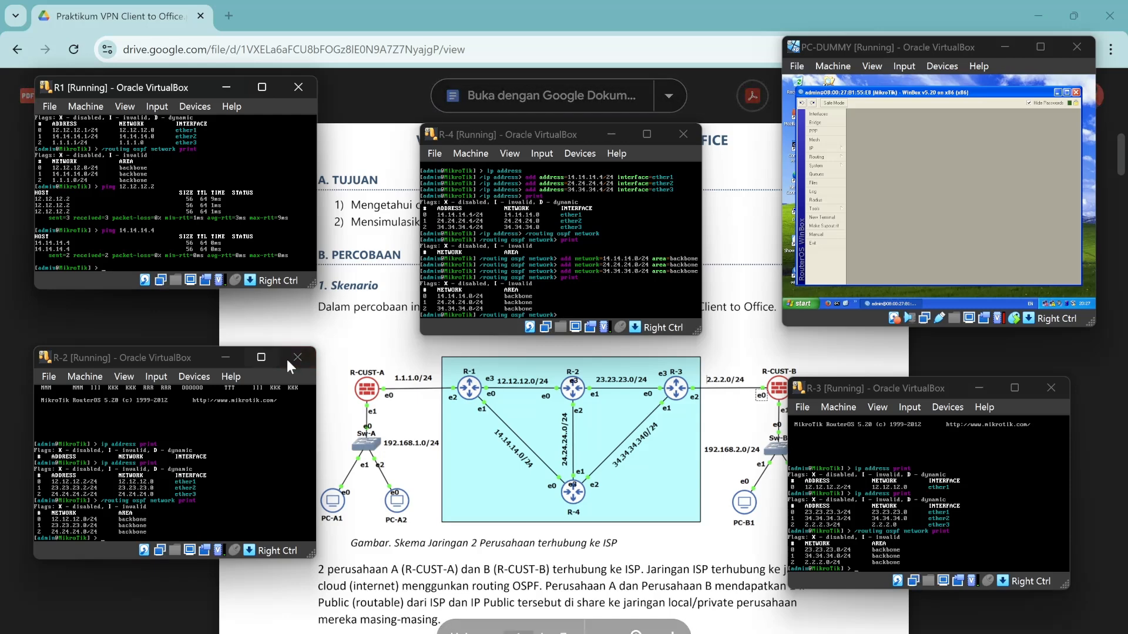
On R-2's console, ping 12.12.12.2 and 12.12.12.1, stopping each with Ctrl+C.
{"action": "left_click", "coordinate": [144, 520]}
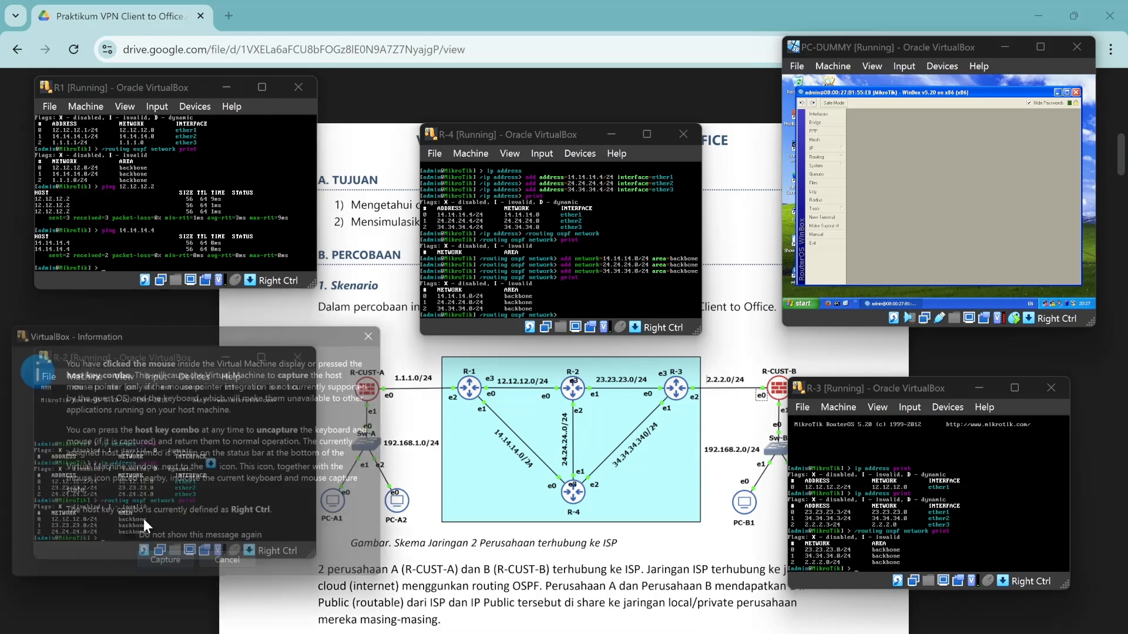
{"action": "left_click", "coordinate": [239, 576]}
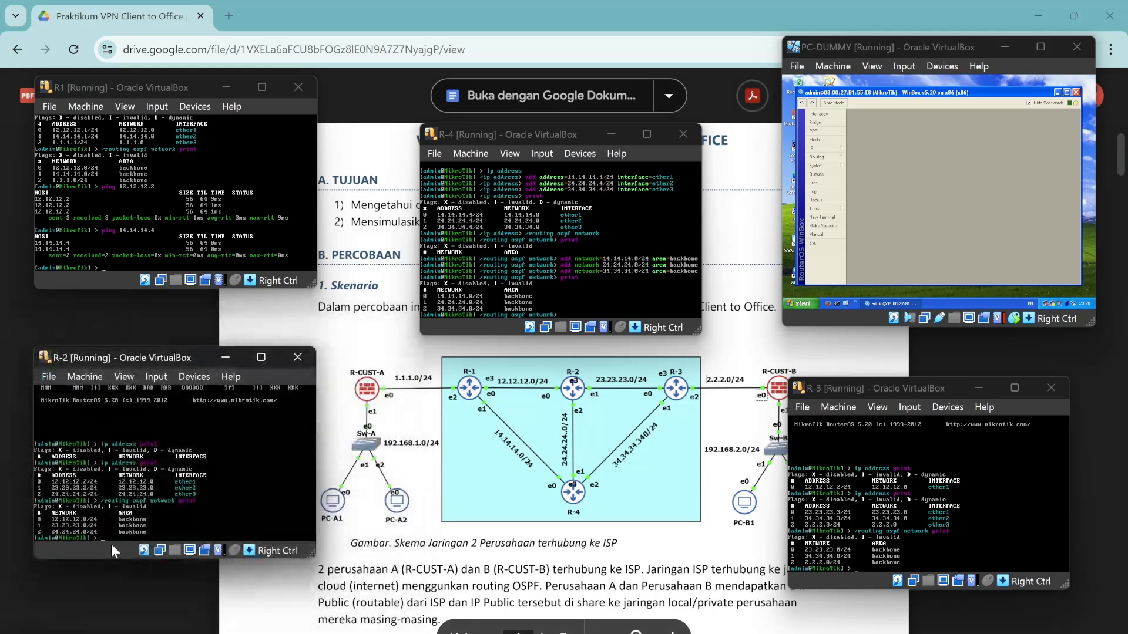
{"action": "type", "text": "ping 12.12.12"}
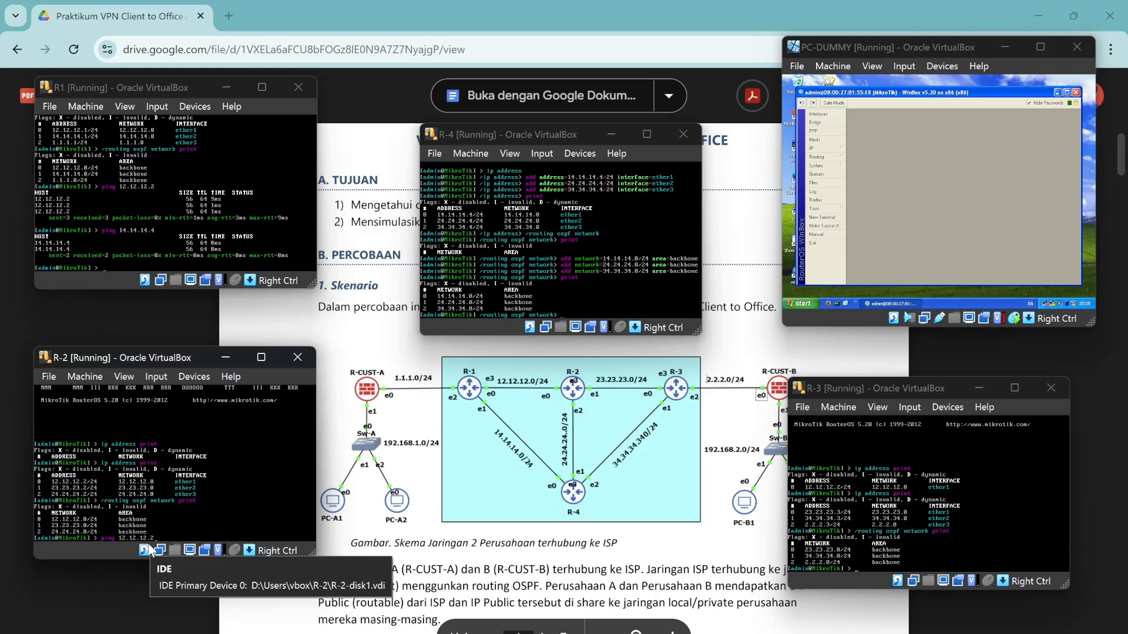
{"action": "type", "text": ".2"}
{"action": "key", "text": "Return"}
{"action": "key", "text": "ctrl+c"}
{"action": "key", "text": "Up"}
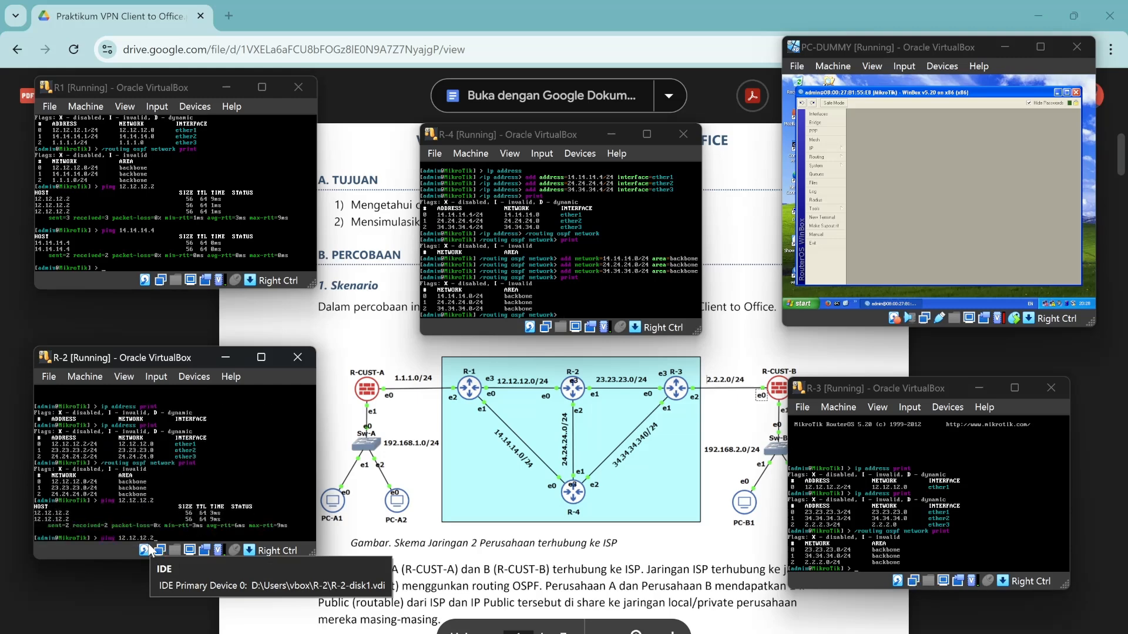
{"action": "key", "text": "BackSpace"}
{"action": "type", "text": "1"}
{"action": "key", "text": "Return"}
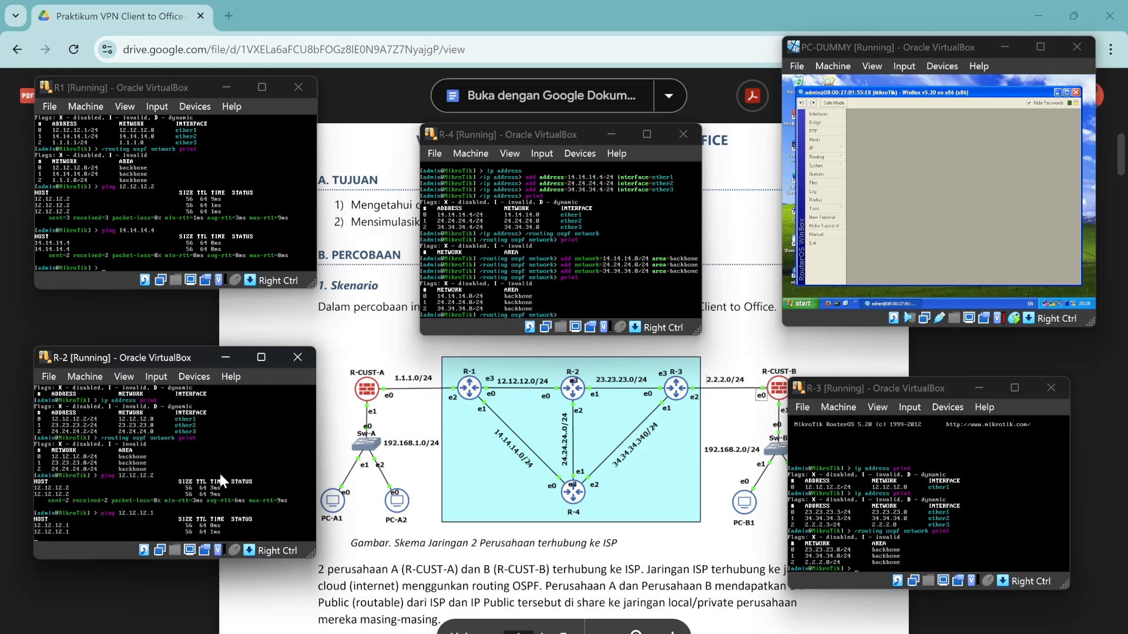
{"action": "key", "text": "ctrl+c"}
Ping 23.23.23.3 and 24.24.24.4 from R-2.
{"action": "type", "text": "ping 12"}
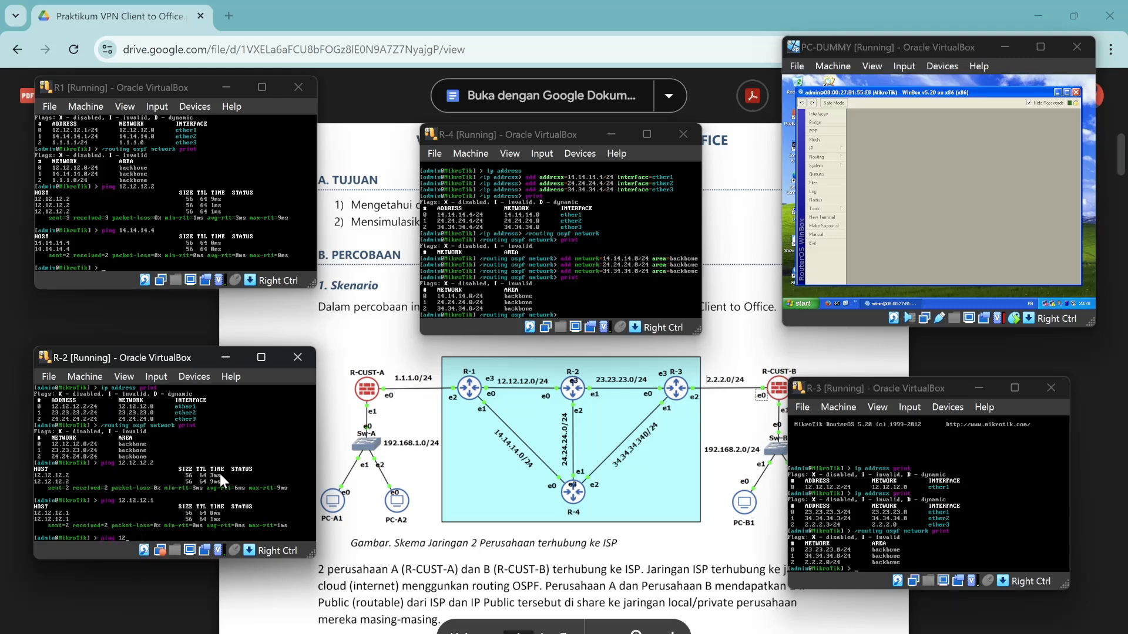
{"action": "key", "text": "BackSpace"}
{"action": "key", "text": "BackSpace"}
{"action": "type", "text": "23.23.23.3"}
{"action": "key", "text": "Return"}
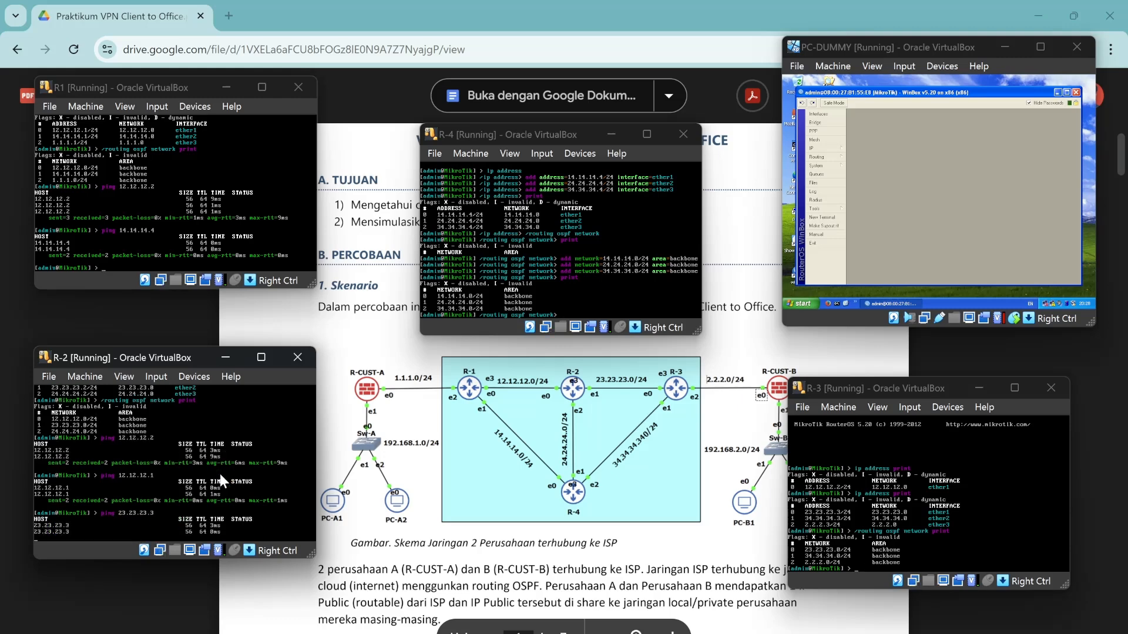
{"action": "type", "text": "ping 23."}
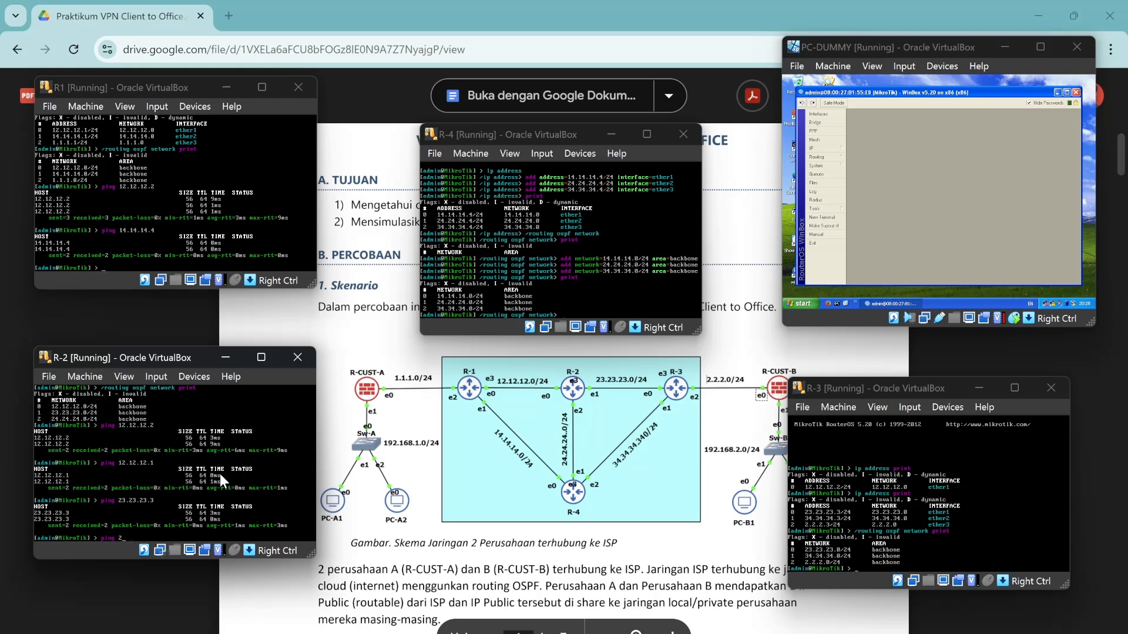
{"action": "key", "text": "BackSpace"}
{"action": "key", "text": "BackSpace"}
{"action": "key", "text": "BackSpace"}
{"action": "type", "text": "24.24.24.4"}
{"action": "key", "text": "Return"}
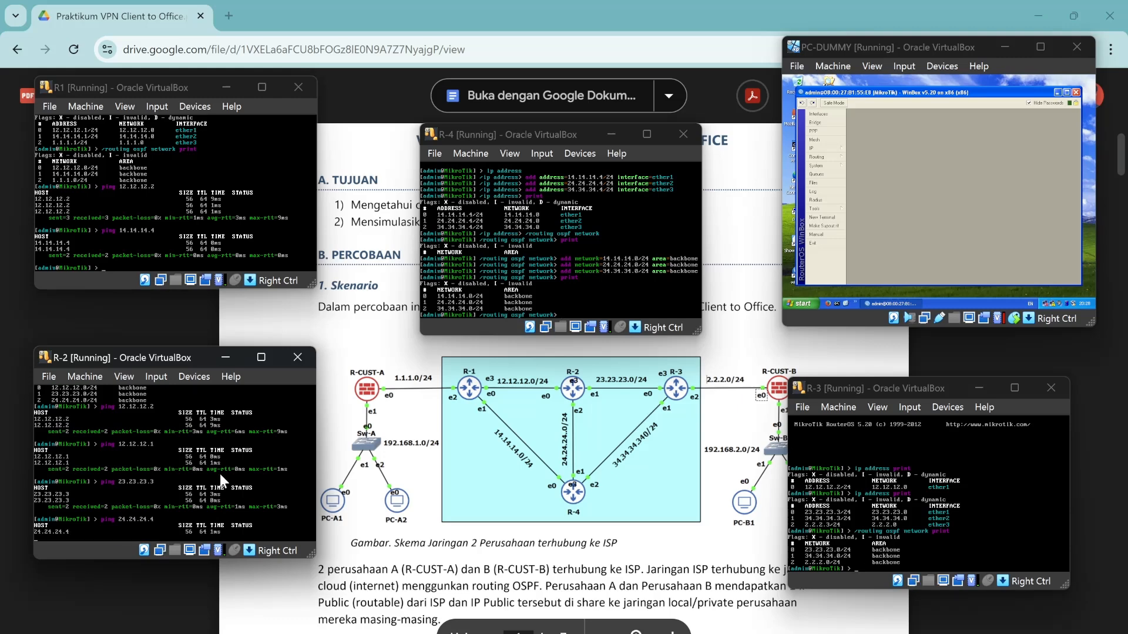
{"action": "key", "text": "ctrl+c"}
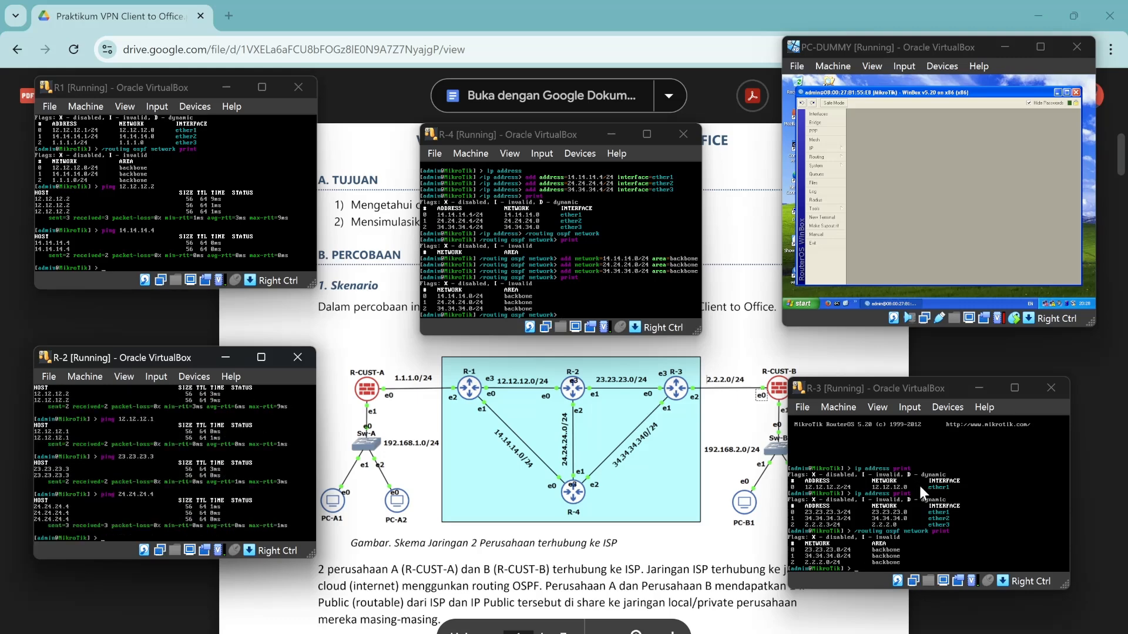
On R-3's console, ping 23.23.23.2 and 34.34.34.3.
{"action": "left_click", "coordinate": [917, 509]}
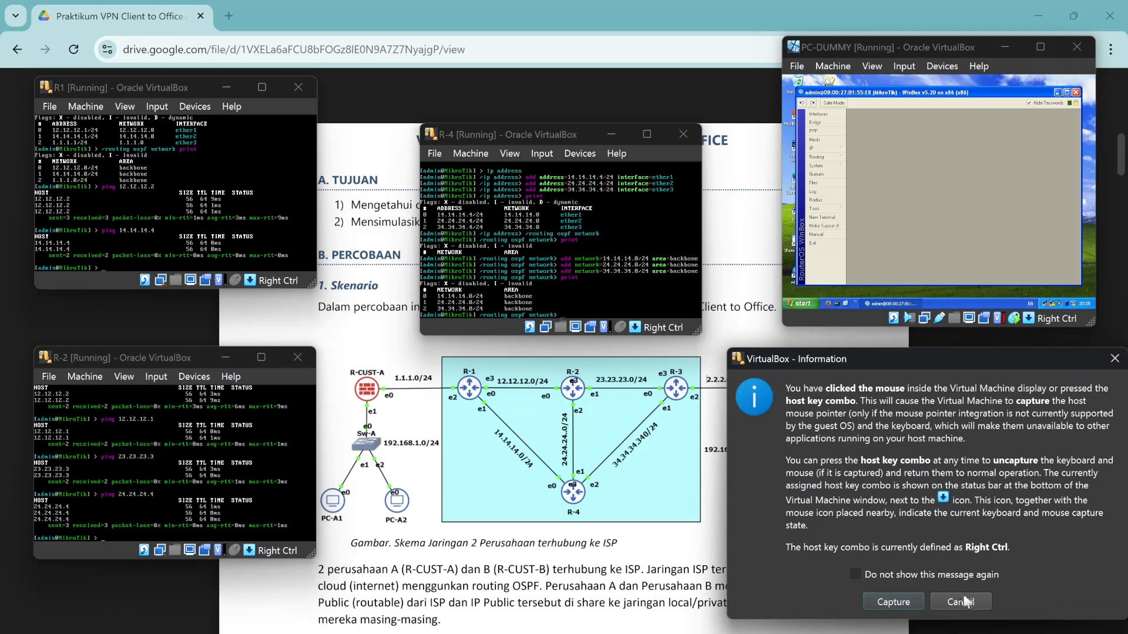
{"action": "left_click", "coordinate": [964, 602]}
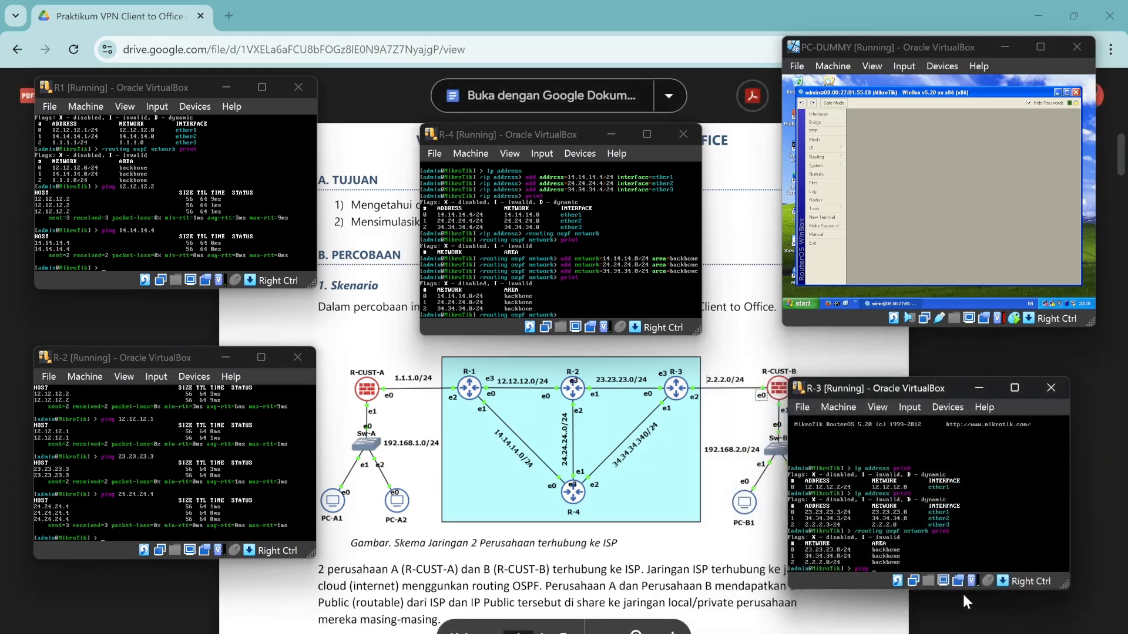
{"action": "type", "text": "ping 23.23.23.2"}
{"action": "key", "text": "Return"}
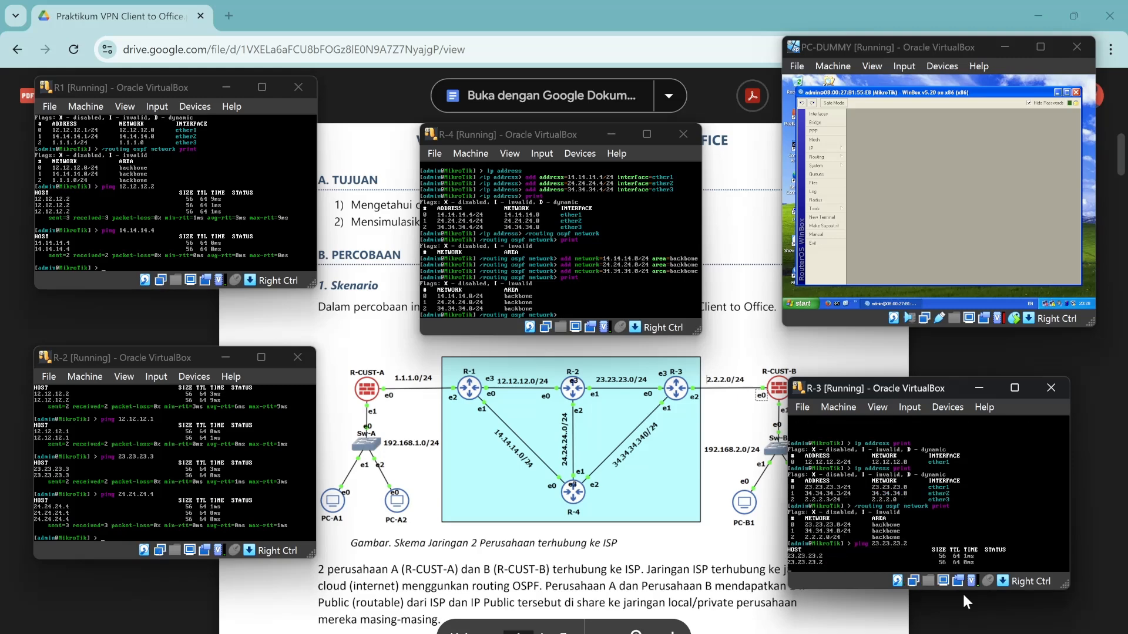
{"action": "type", "text": "ping 23.23.2"}
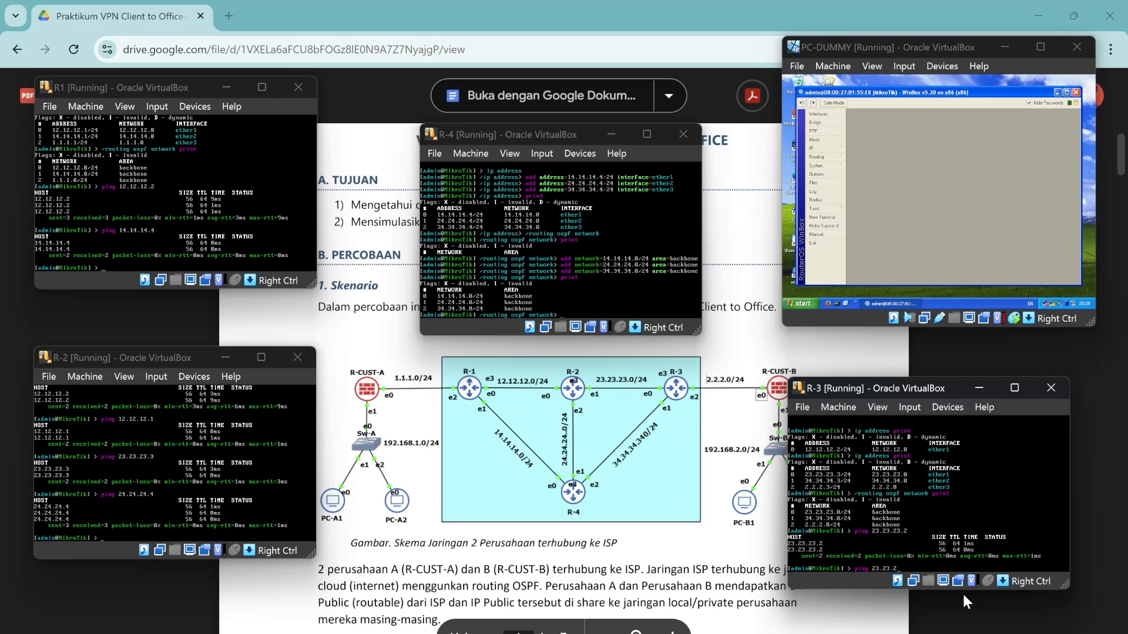
{"action": "key", "text": "BackSpace"}
{"action": "key", "text": "BackSpace"}
{"action": "key", "text": "BackSpace"}
{"action": "type", "text": "34.34.34.3"}
{"action": "key", "text": "Return"}
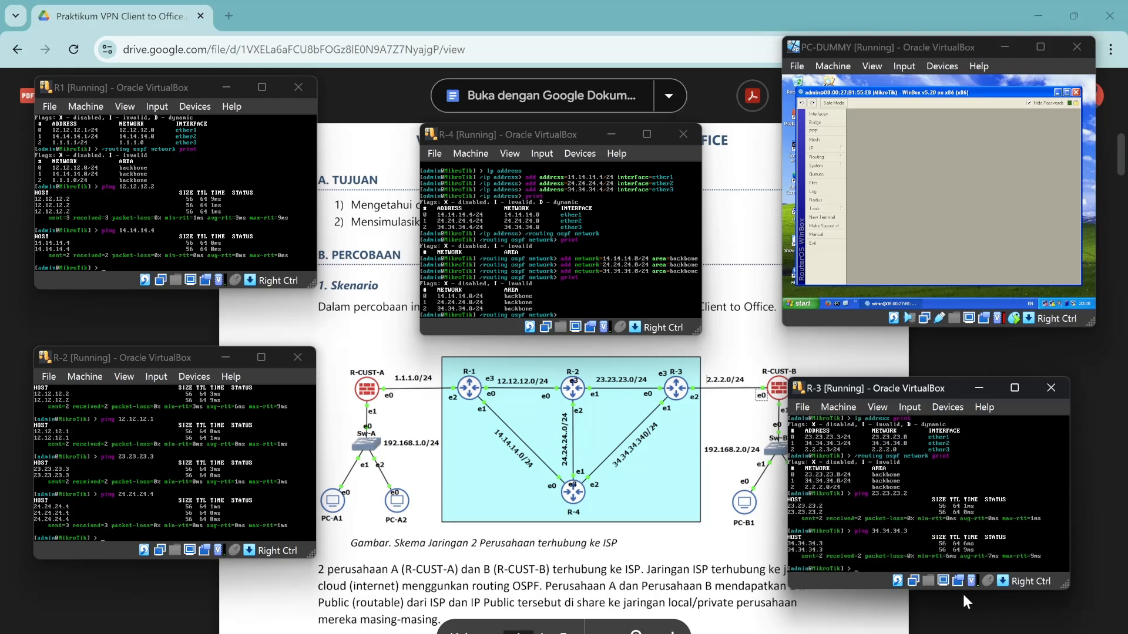
{"action": "left_click", "coordinate": [564, 295]}
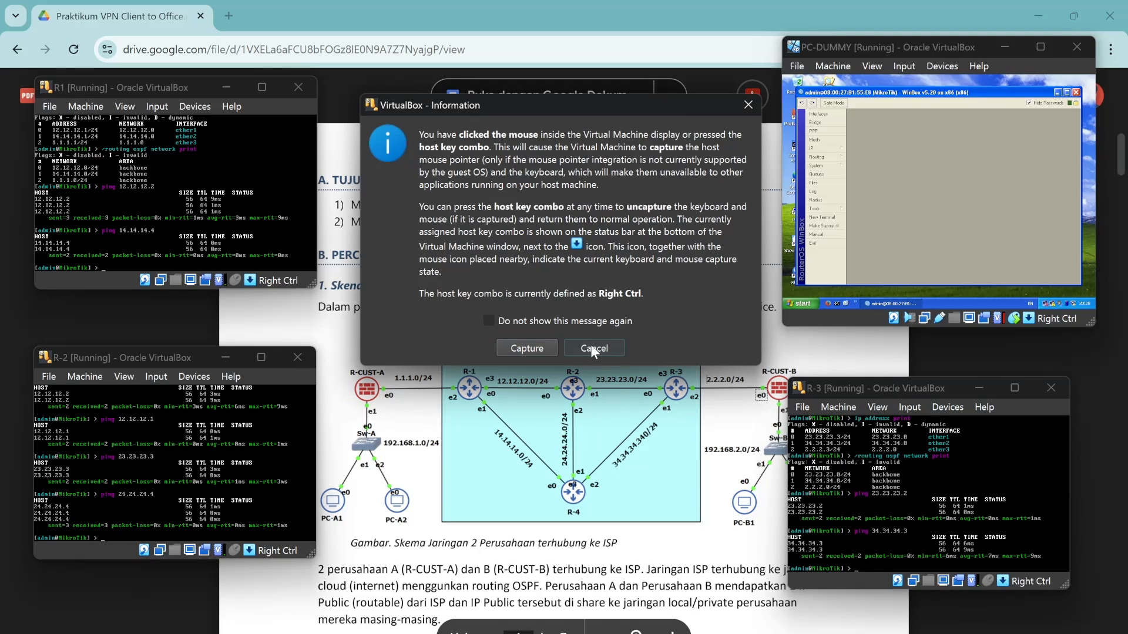
Return R-4 to the top-level prompt and ping 14.14.14.1.
{"action": "left_click", "coordinate": [593, 349]}
{"action": "type", "text": "/routing ospf network>"}
{"action": "key", "text": "Return"}
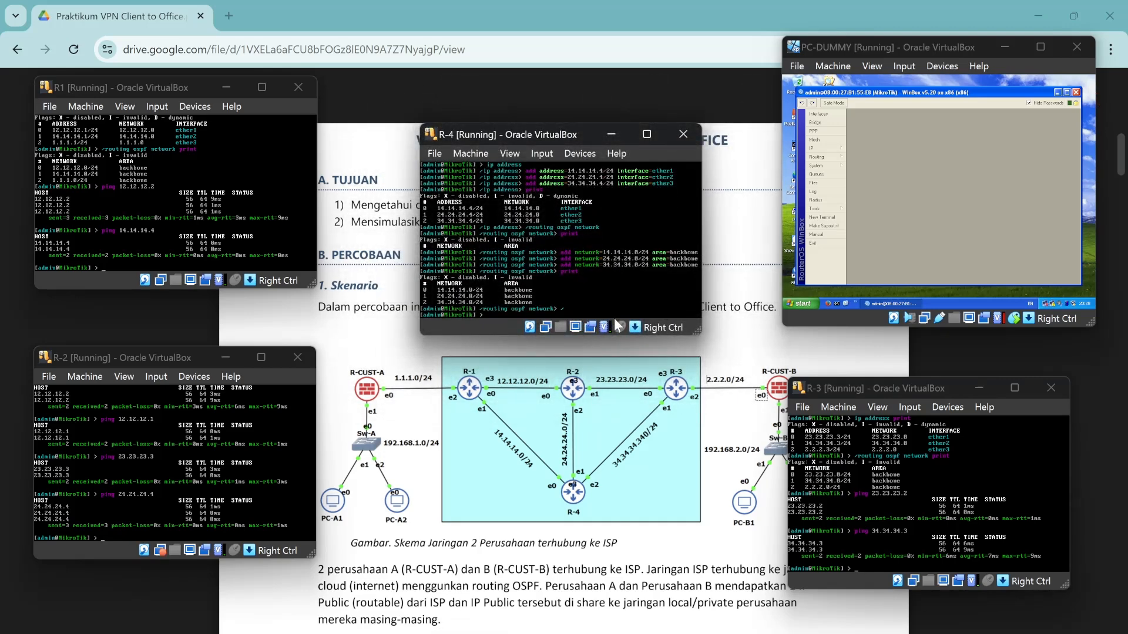
{"action": "type", "text": "ping 14"}
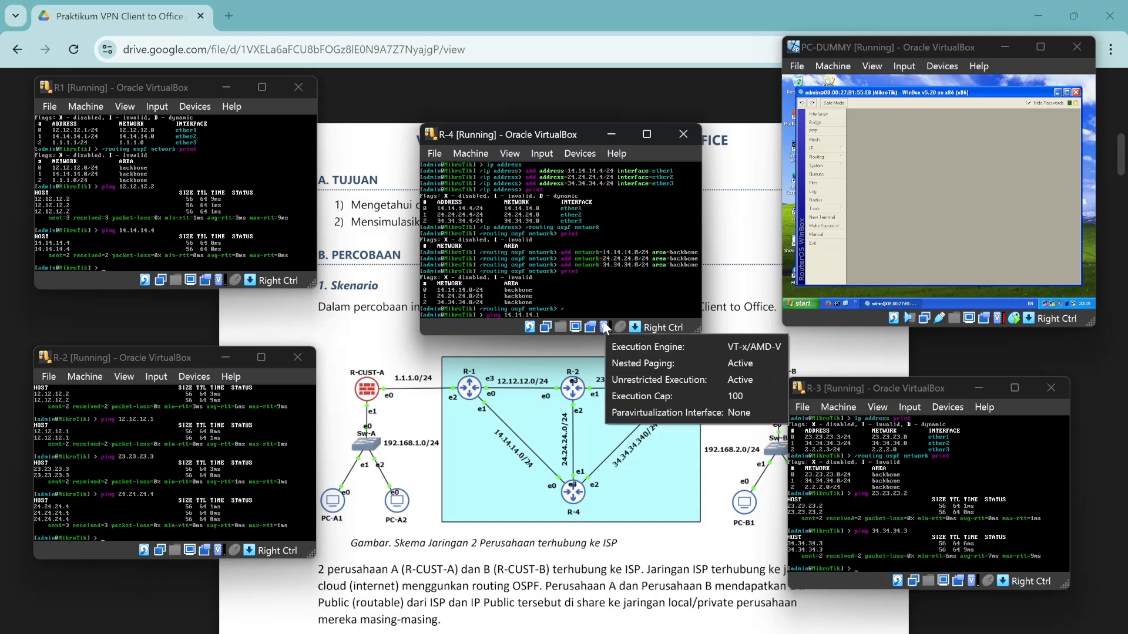
{"action": "type", "text": ".14.14.1"}
{"action": "key", "text": "Return"}
{"action": "key", "text": "ctrl+c"}
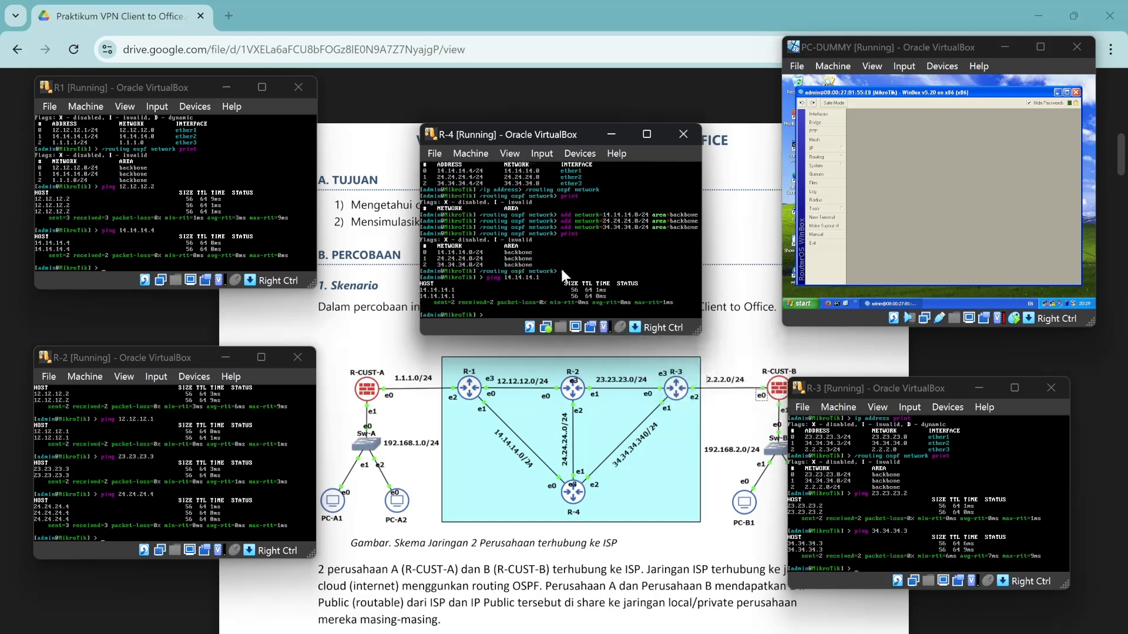
Ping 24.24.24.2 and 34.34.34.3 from R-4.
{"action": "key", "text": "Up"}
{"action": "key", "text": "BackSpace"}
{"action": "key", "text": "BackSpace"}
{"action": "key", "text": "BackSpace"}
{"action": "key", "text": "BackSpace"}
{"action": "key", "text": "BackSpace"}
{"action": "key", "text": "BackSpace"}
{"action": "key", "text": "BackSpace"}
{"action": "key", "text": "BackSpace"}
{"action": "type", "text": ".24.24.2"}
{"action": "key", "text": "Return"}
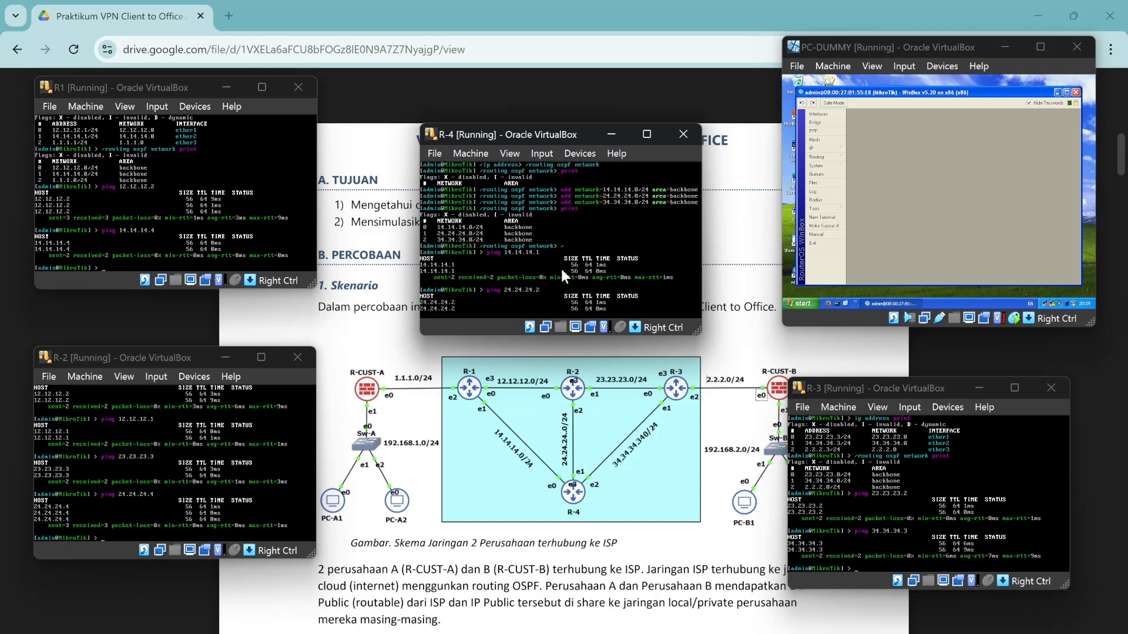
{"action": "key", "text": "Up"}
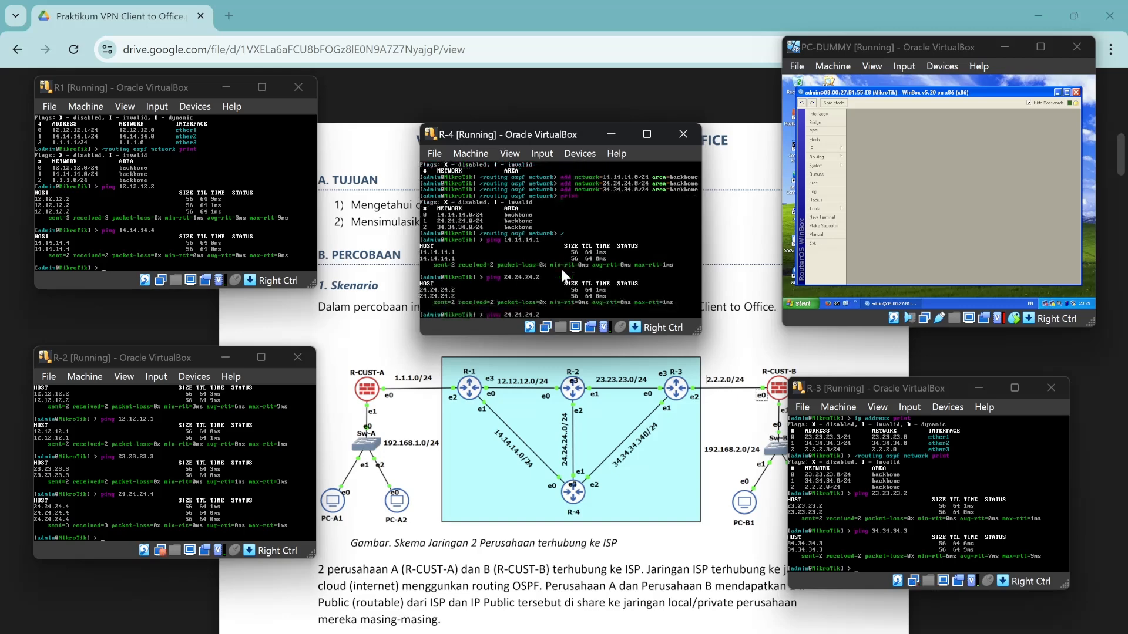
{"action": "key", "text": "BackSpace"}
{"action": "key", "text": "BackSpace"}
{"action": "key", "text": "BackSpace"}
{"action": "key", "text": "BackSpace"}
{"action": "key", "text": "BackSpace"}
{"action": "key", "text": "BackSpace"}
{"action": "type", "text": "34.34.34.3"}
{"action": "key", "text": "Return"}
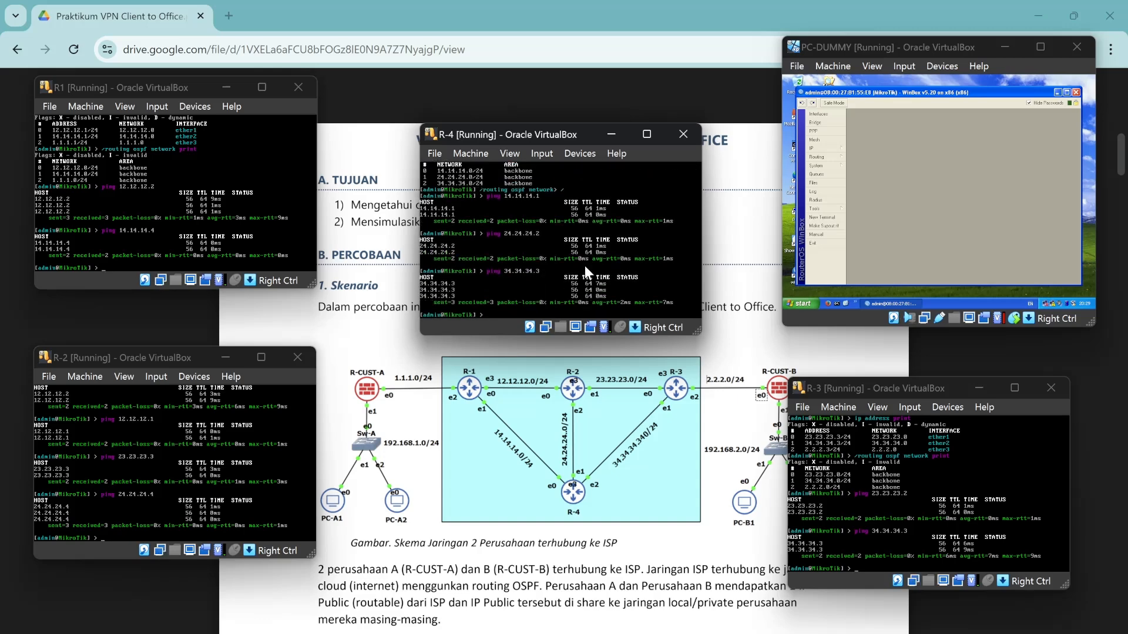
{"action": "left_click", "coordinate": [612, 134]}
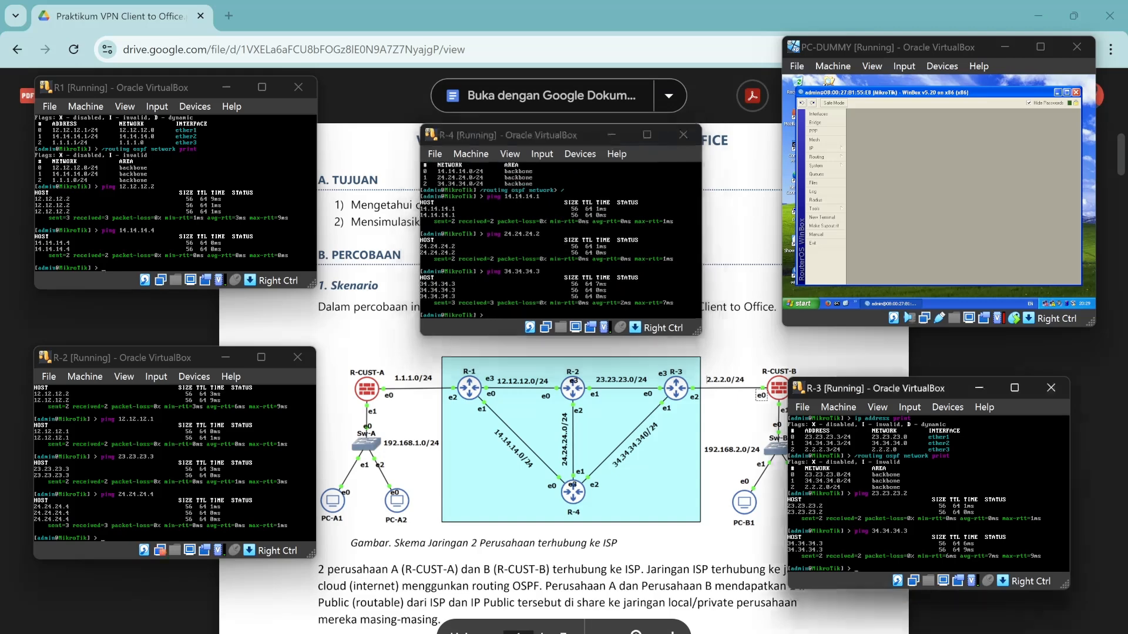
Minimize the R-2, R1 and R-3 consoles and scroll the PDF to the IP address table.
{"action": "left_click", "coordinate": [225, 357]}
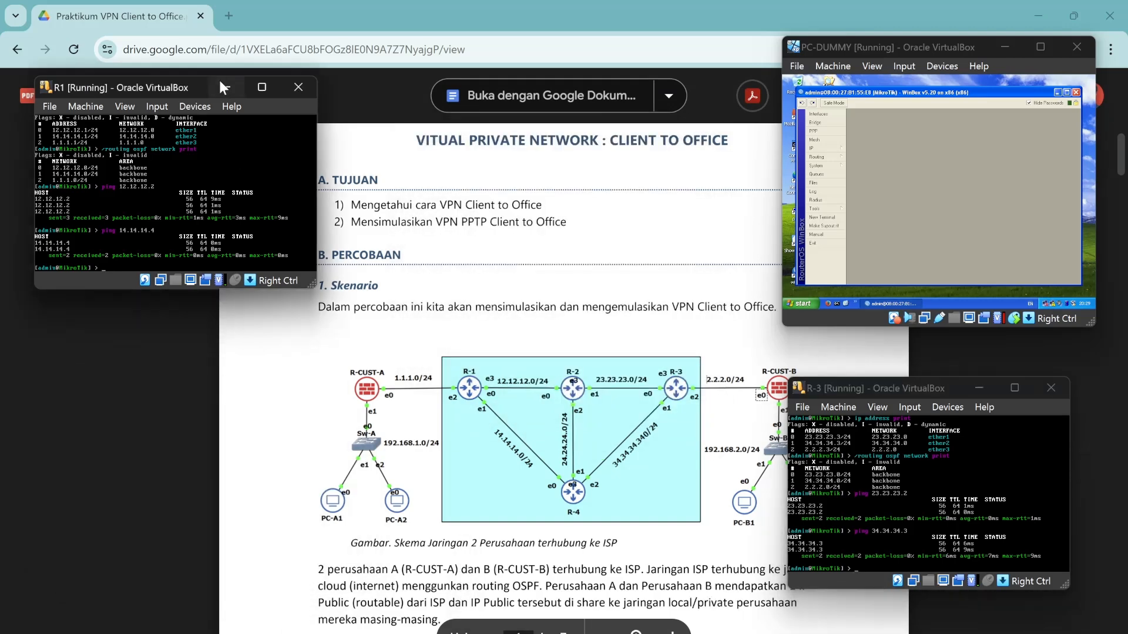
{"action": "left_click", "coordinate": [224, 87]}
{"action": "left_click", "coordinate": [979, 388]}
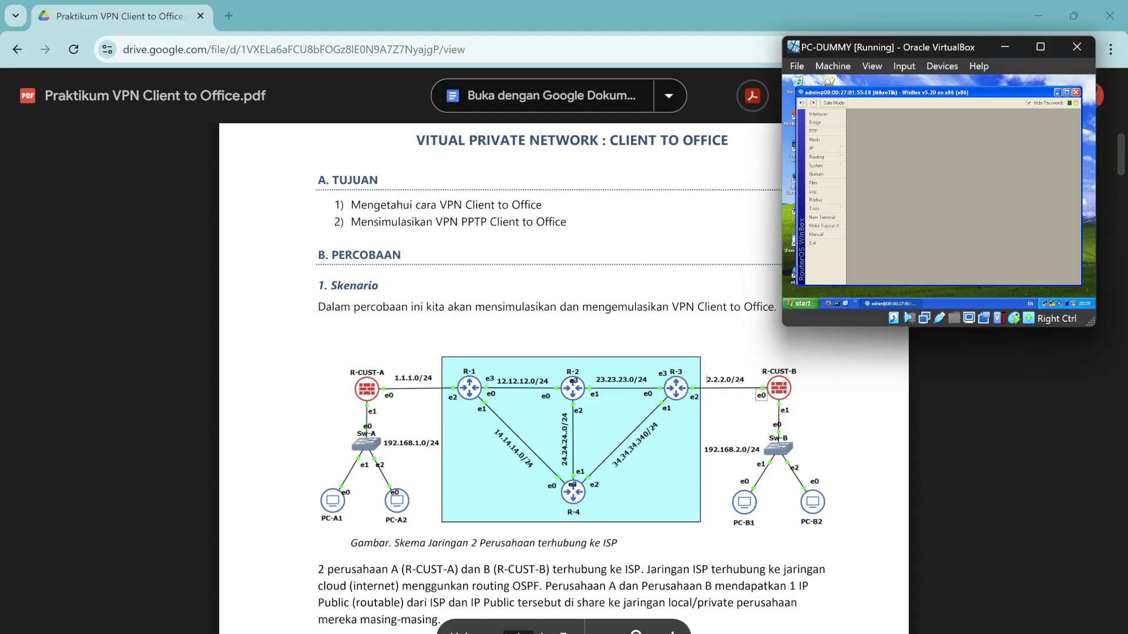
{"action": "scroll", "coordinate": [564, 376], "scroll_direction": "down", "scroll_amount": 20}
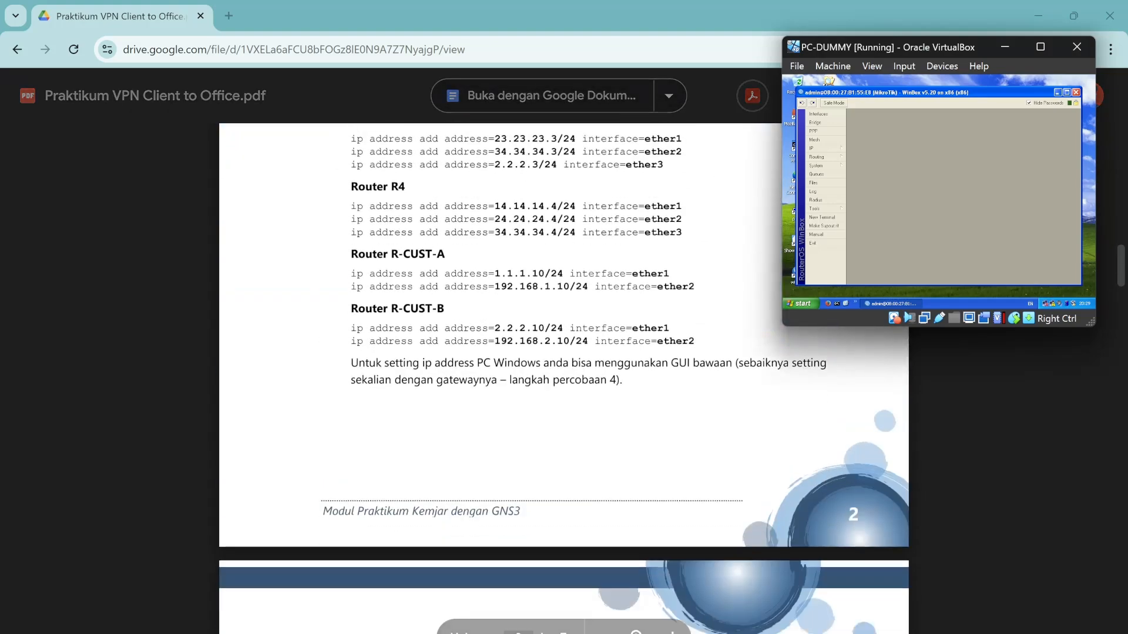
{"action": "scroll", "coordinate": [564, 376], "scroll_direction": "down", "scroll_amount": 2}
{"action": "scroll", "coordinate": [564, 376], "scroll_direction": "up", "scroll_amount": 2}
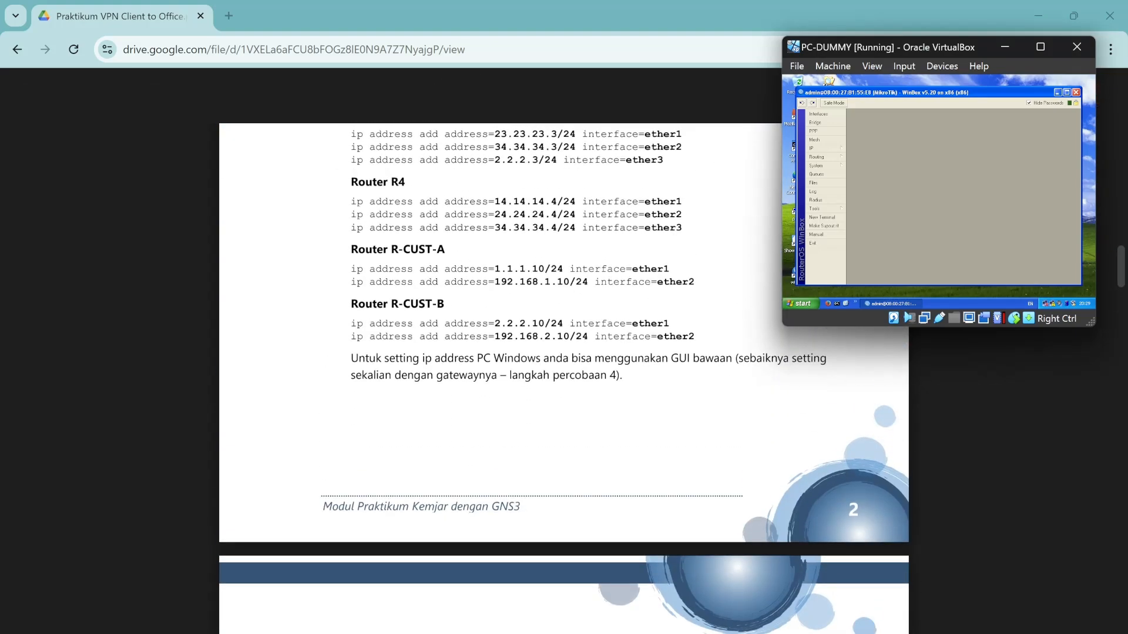
{"action": "scroll", "coordinate": [564, 376], "scroll_direction": "up", "scroll_amount": 7}
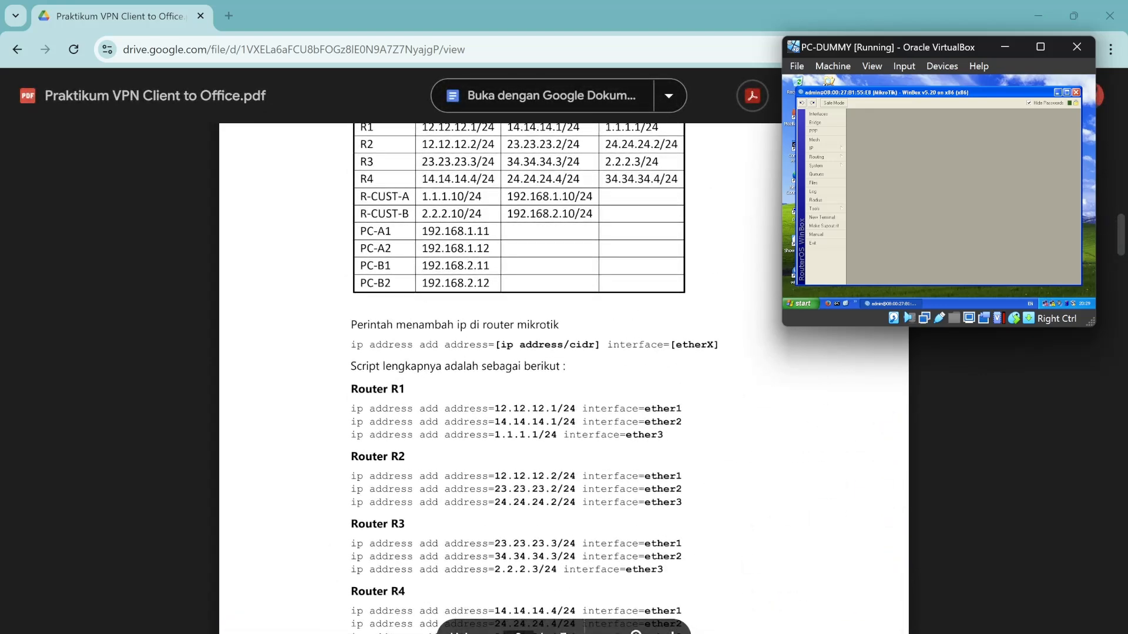
Minimize PC-DUMMY, launch WinBox on PC-A1 and connect to the neighbouring router.
{"action": "left_click", "coordinate": [1006, 43]}
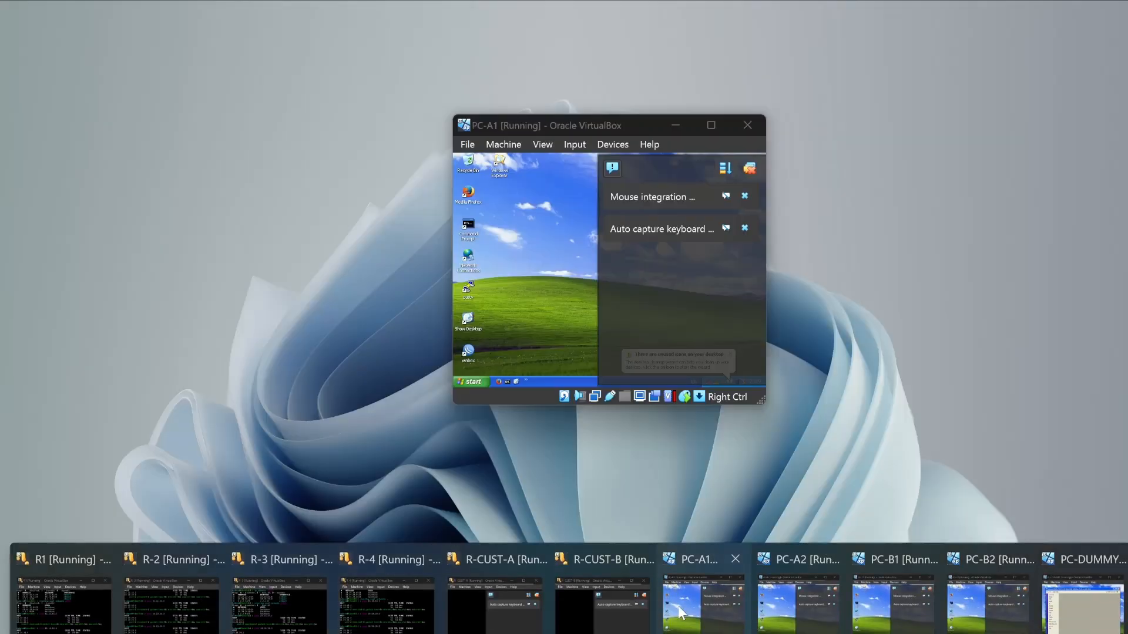
{"action": "left_click", "coordinate": [681, 613]}
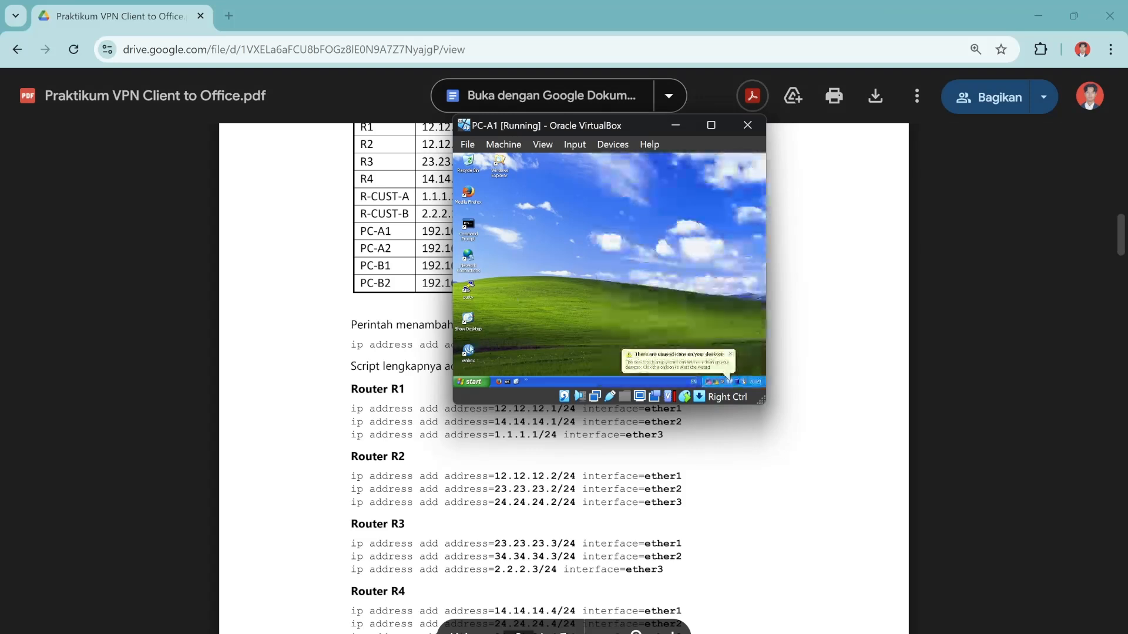
{"action": "double_click", "coordinate": [476, 353]}
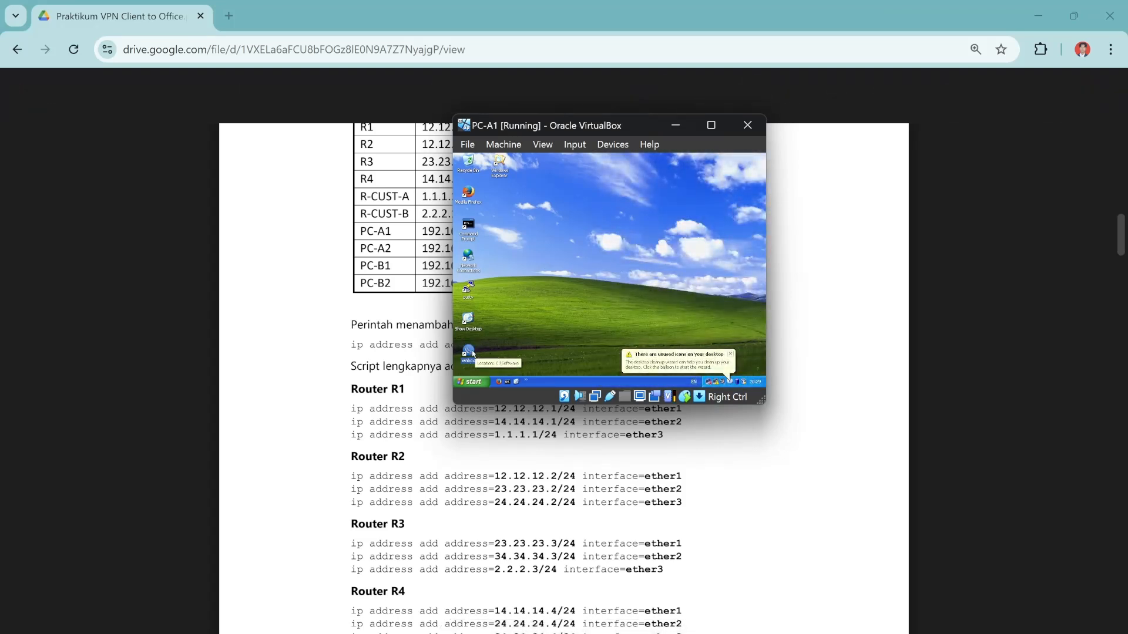
{"action": "left_click", "coordinate": [730, 355]}
{"action": "left_click", "coordinate": [552, 173]}
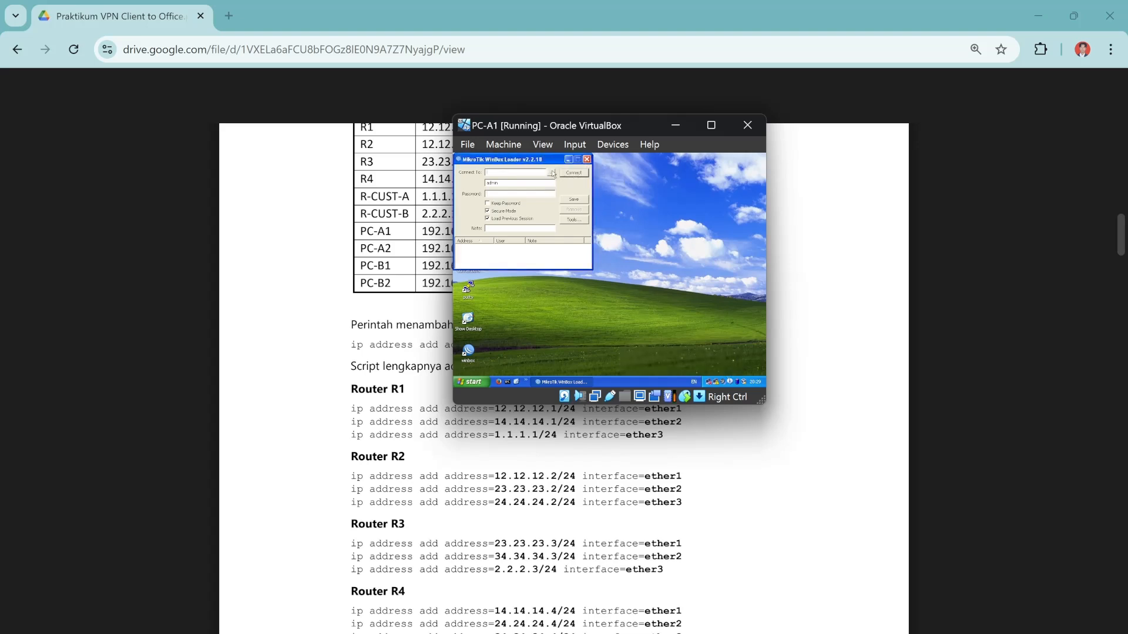
{"action": "left_click", "coordinate": [553, 173]}
{"action": "left_click", "coordinate": [559, 188]}
{"action": "left_click", "coordinate": [573, 173]}
Place PC-A1 on the right, bring up PC-B1 on the left and launch its WinBox.
{"action": "left_click_drag", "start_coordinate": [622, 123], "coordinate": [953, 85]}
{"action": "mouse_move", "coordinate": [911, 631]}
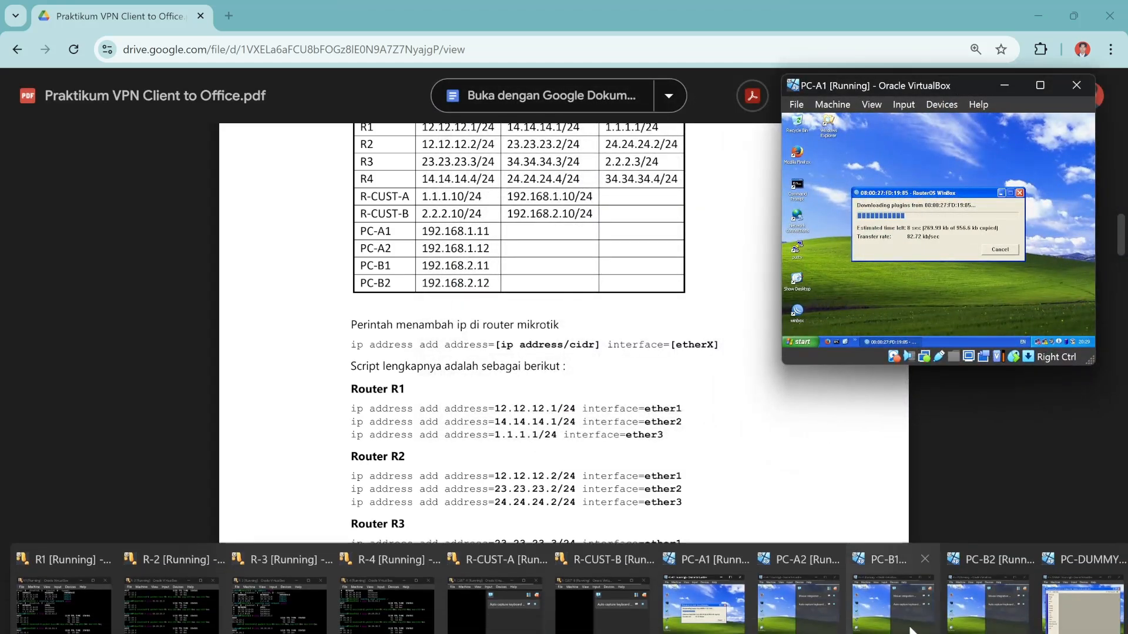
{"action": "left_click", "coordinate": [882, 598]}
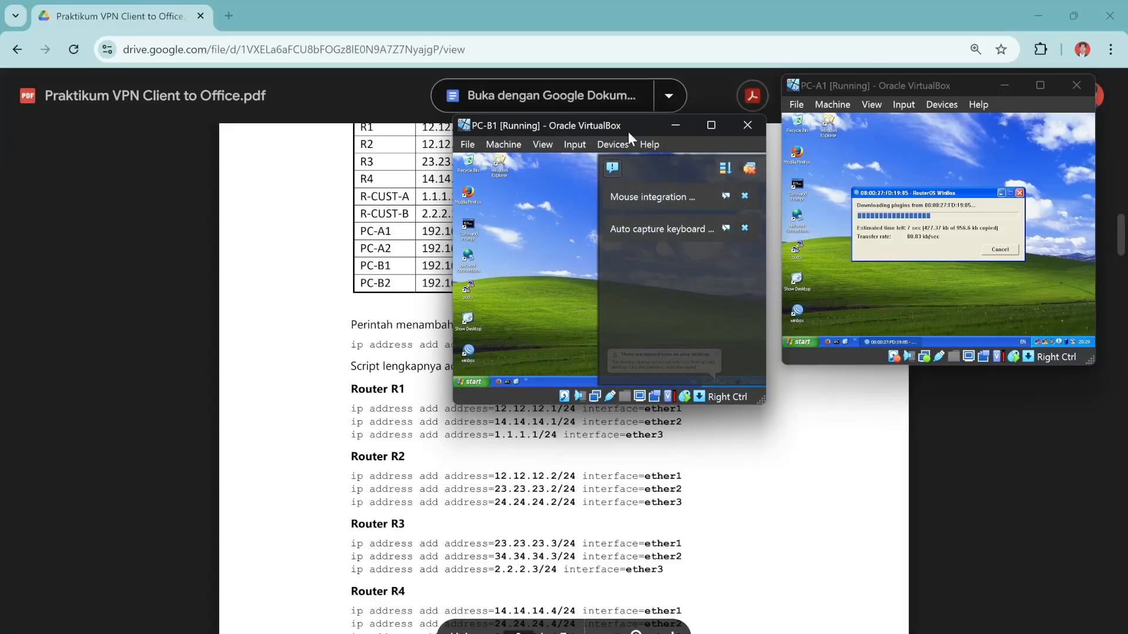
{"action": "left_click_drag", "start_coordinate": [628, 131], "coordinate": [199, 111]}
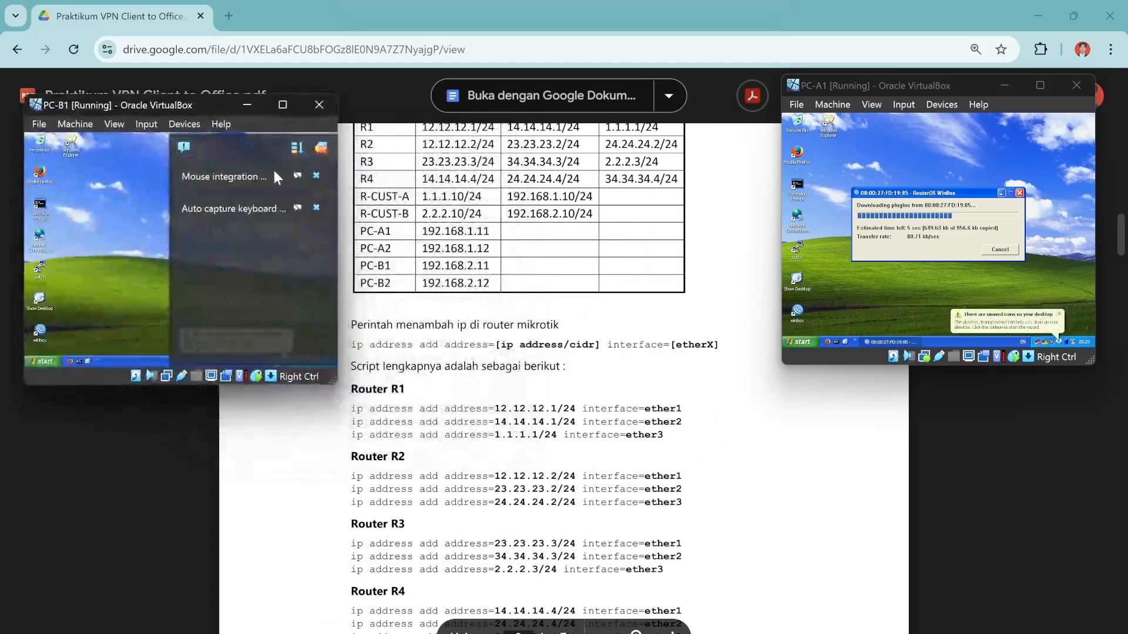
{"action": "left_click", "coordinate": [317, 150]}
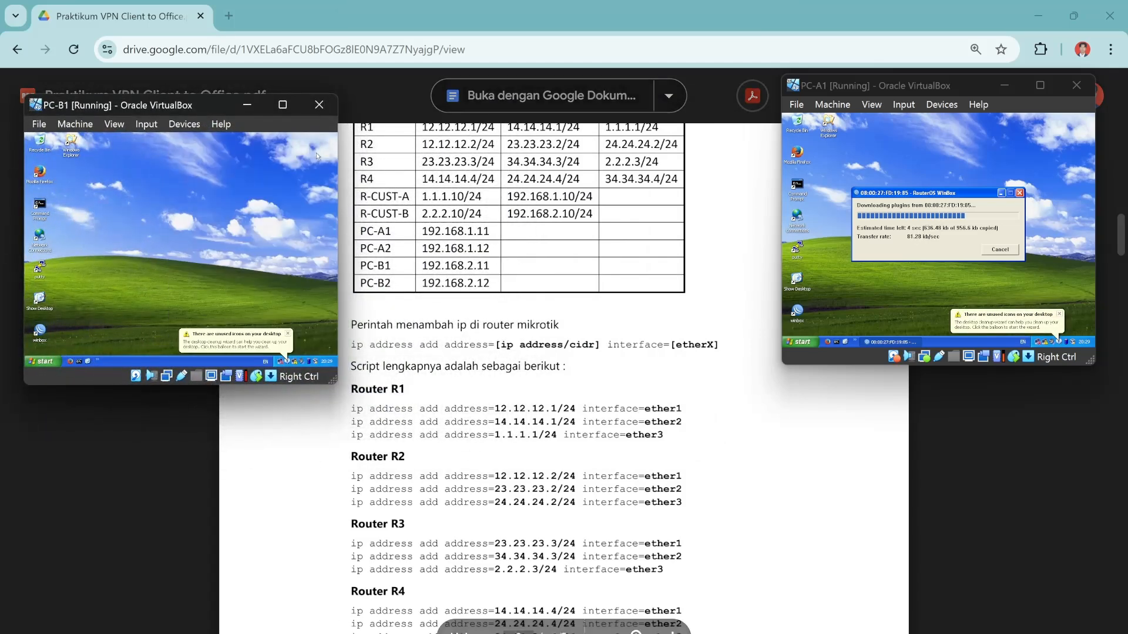
{"action": "double_click", "coordinate": [49, 336]}
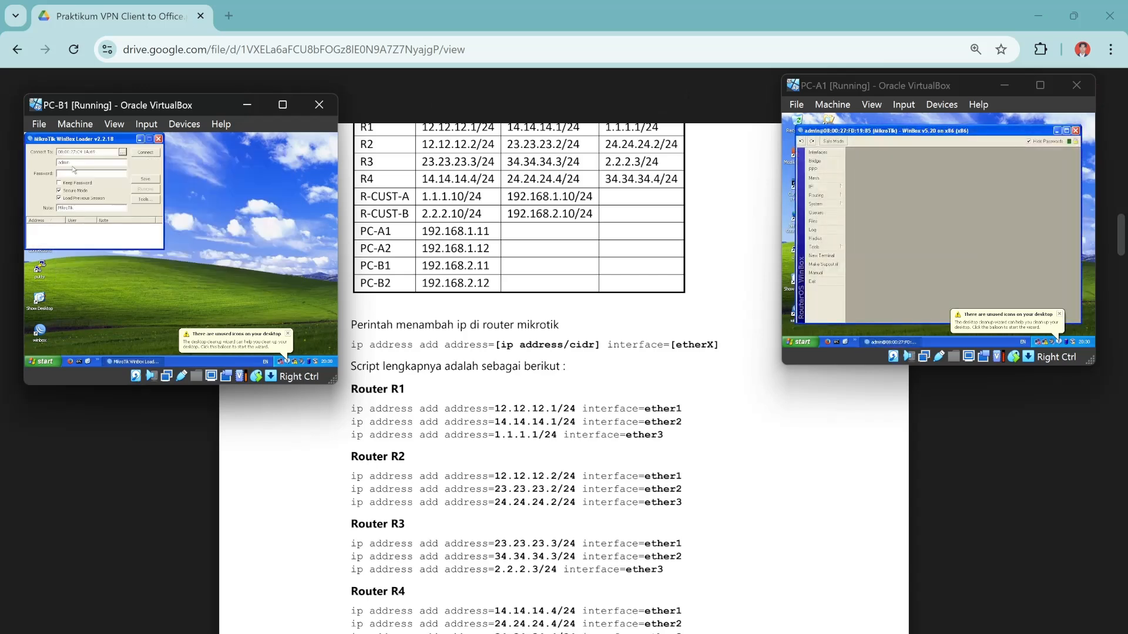
Connect PC-B1's WinBox, then add 1.1.1.10/24 on ether1 via PC-A1's WinBox.
{"action": "left_click", "coordinate": [146, 152]}
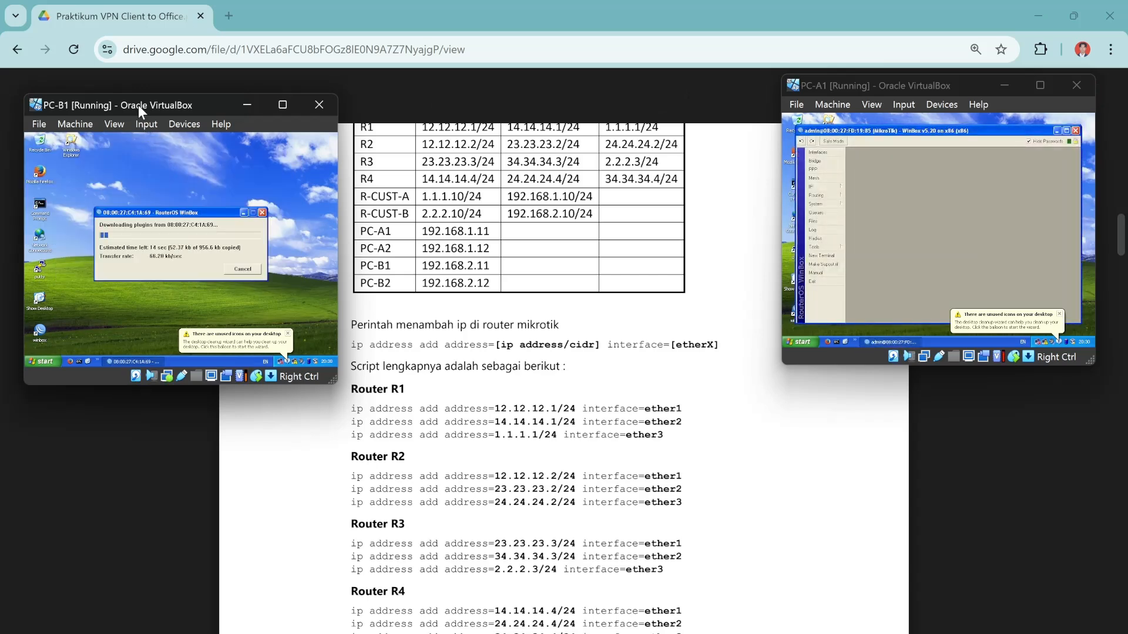
{"action": "left_click_drag", "start_coordinate": [139, 104], "coordinate": [118, 85]}
{"action": "scroll", "coordinate": [529, 246], "scroll_direction": "up", "scroll_amount": 1}
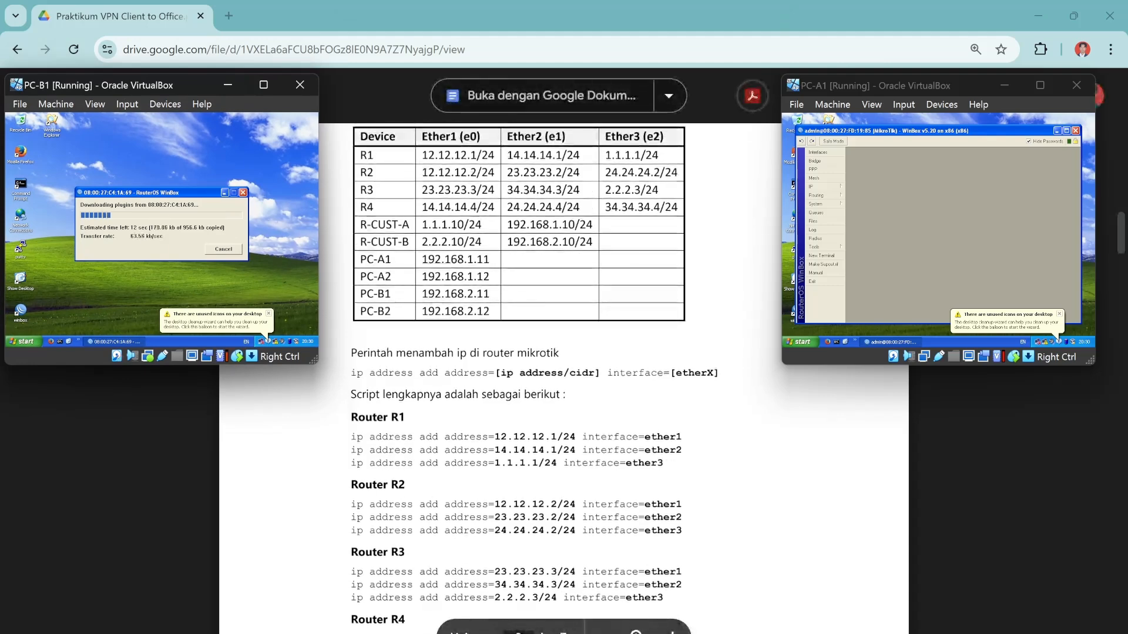
{"action": "left_click", "coordinate": [824, 187]}
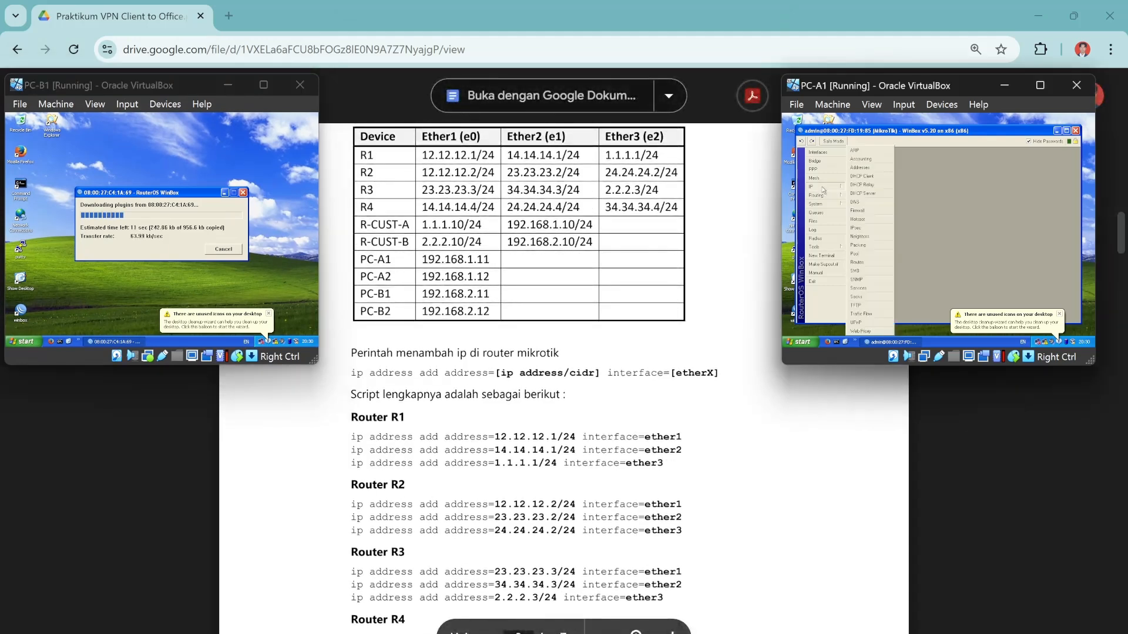
{"action": "left_click", "coordinate": [864, 170]}
{"action": "left_click", "coordinate": [903, 184]}
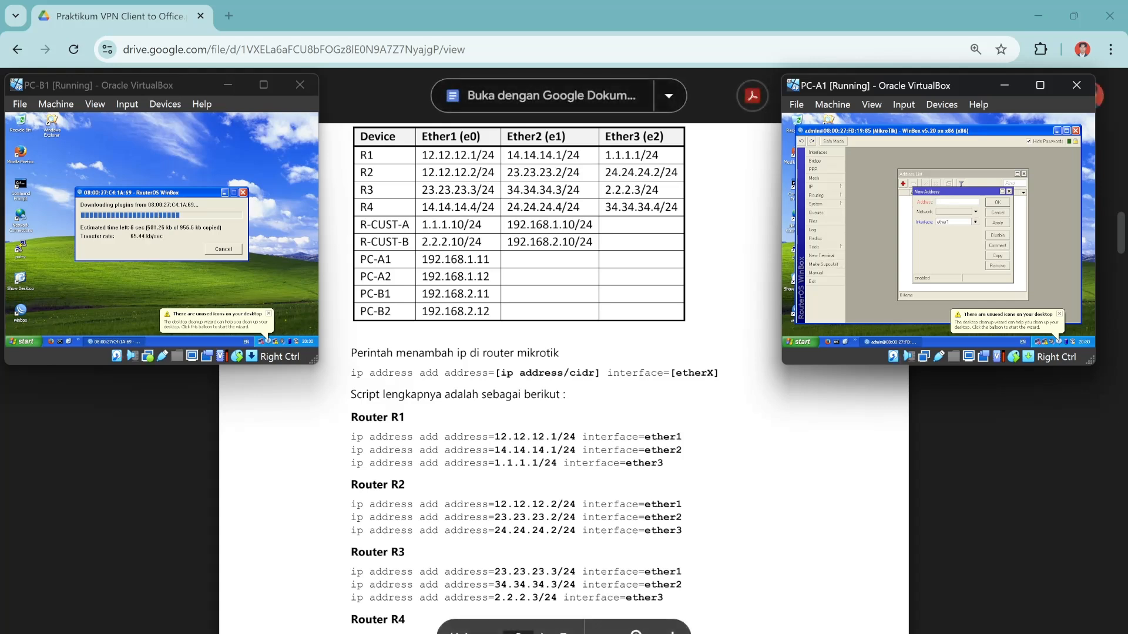
{"action": "type", "text": "1.1.1"}
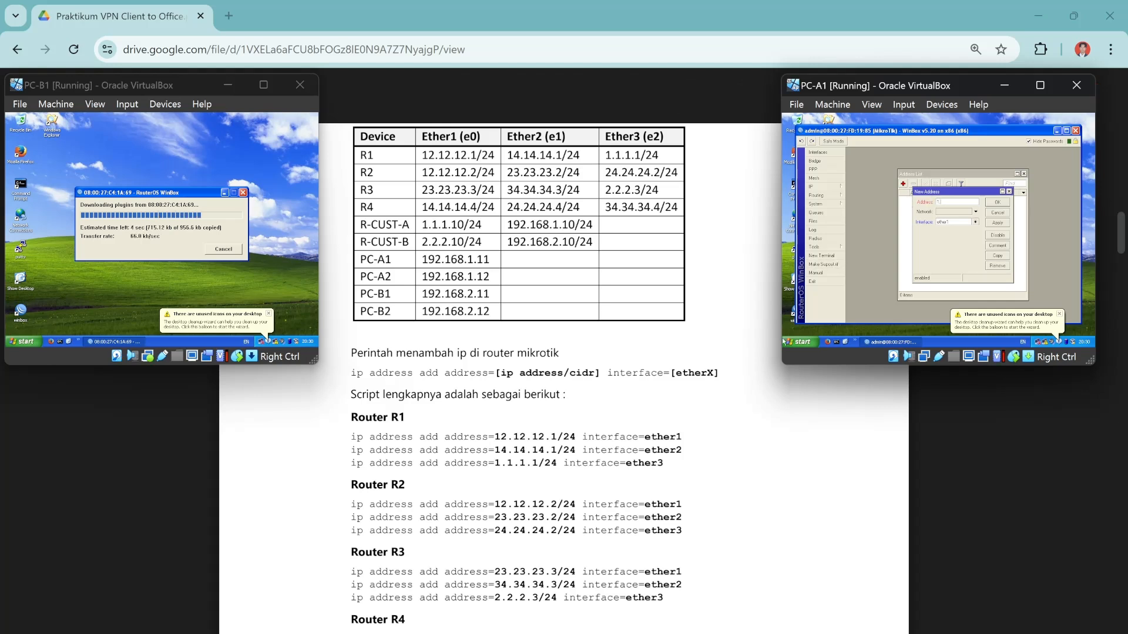
{"action": "type", "text": ".10/24"}
{"action": "left_click", "coordinate": [998, 202]}
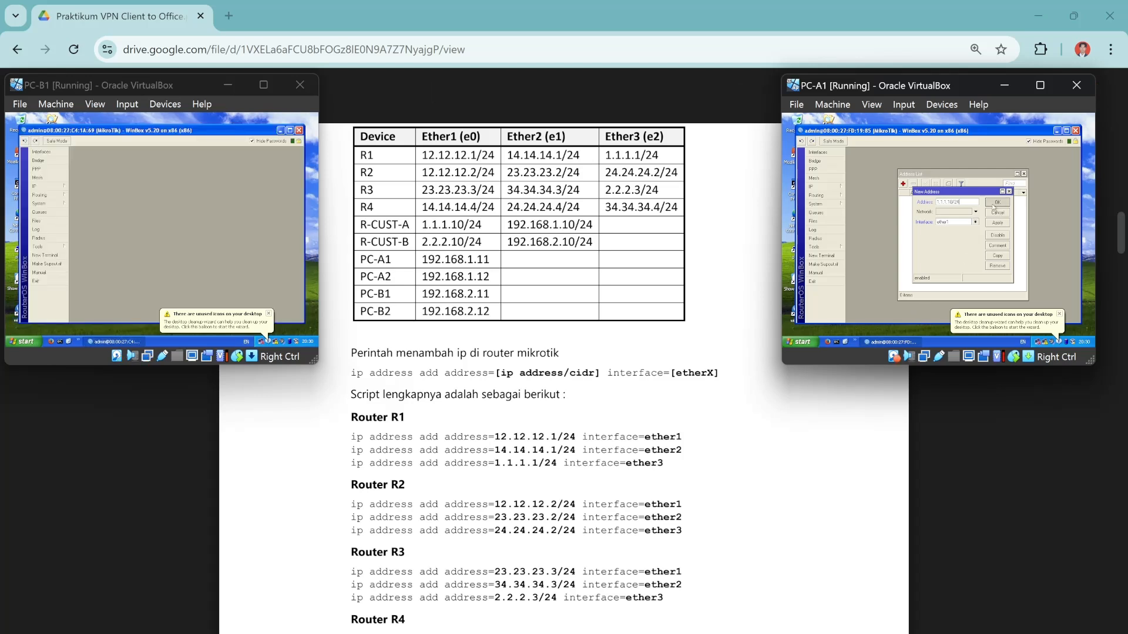
Add 192.168.1.10/24 on ether2 to the router reached from PC-A1.
{"action": "left_click", "coordinate": [903, 184]}
{"action": "type", "text": "192.1"}
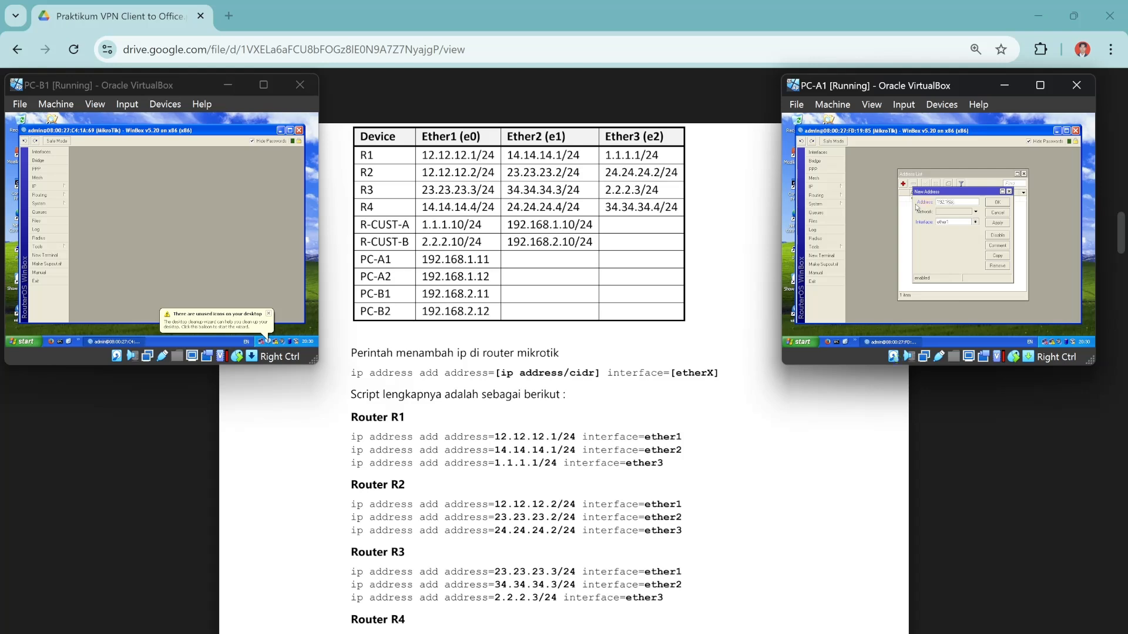
{"action": "type", "text": "68.1.10/24"}
{"action": "left_click", "coordinate": [975, 222]}
{"action": "left_click", "coordinate": [942, 236]}
{"action": "left_click", "coordinate": [1001, 203]}
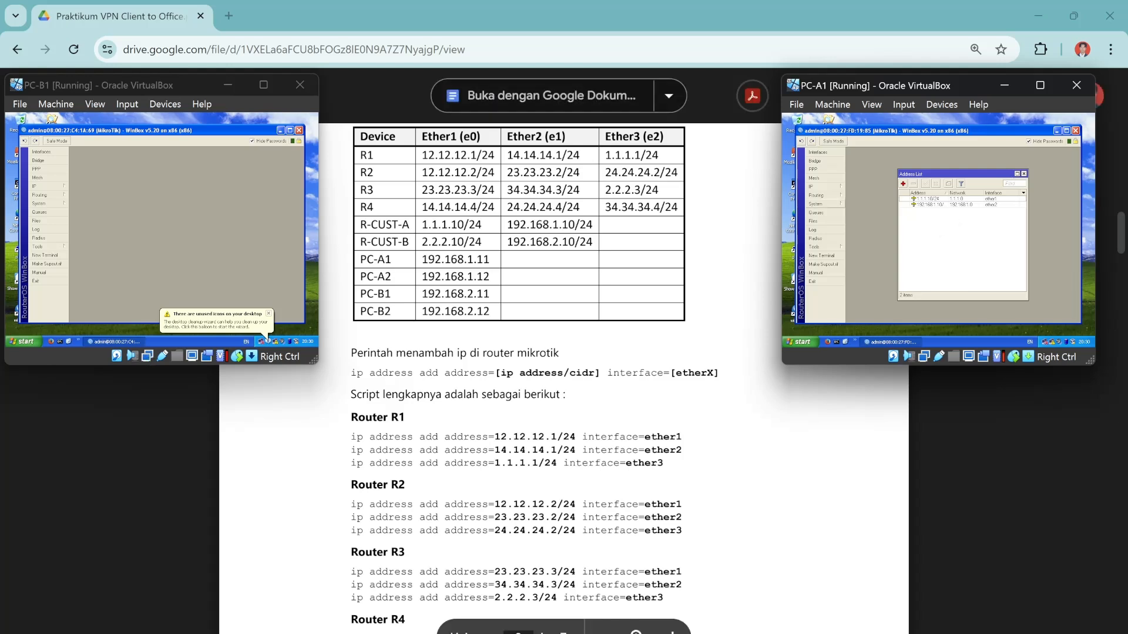
{"action": "left_click", "coordinate": [40, 186]}
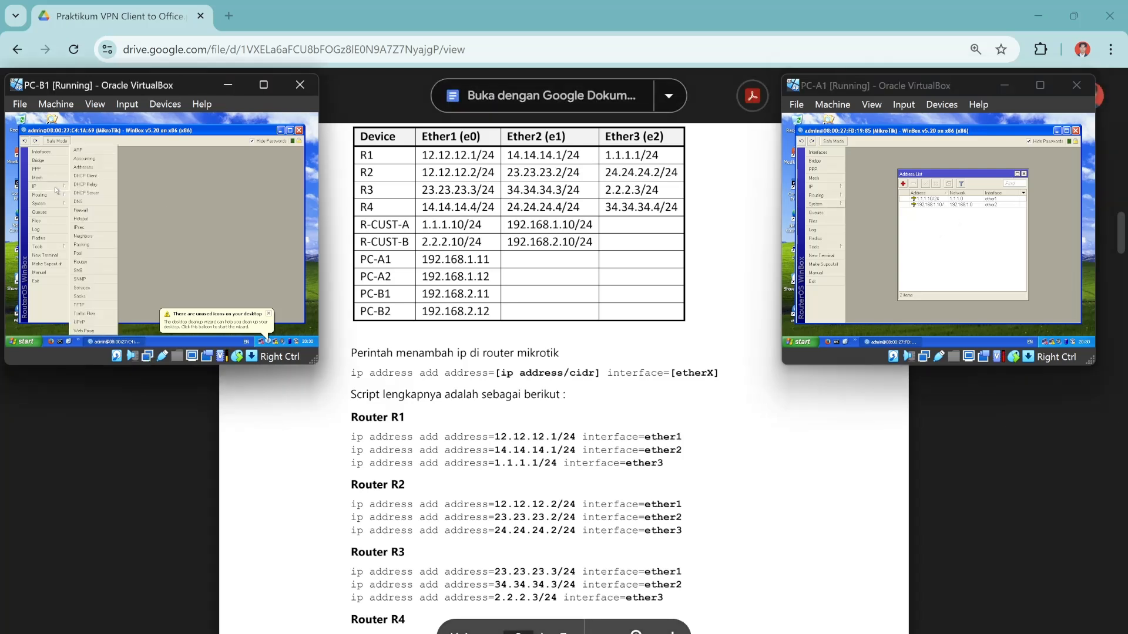
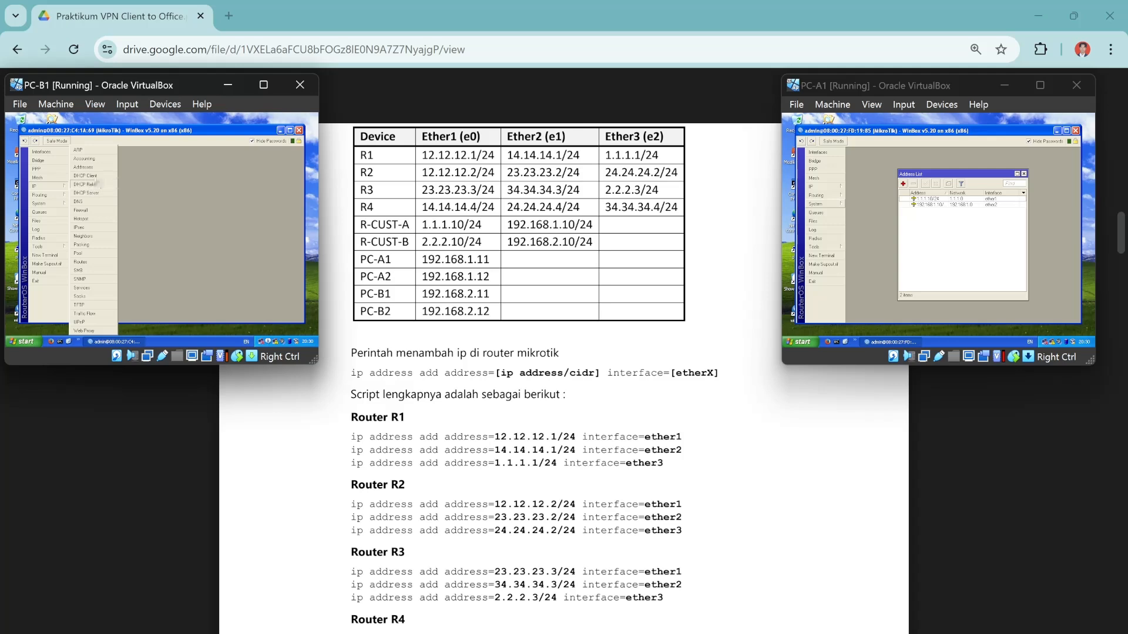
Add the address 2.2.2.10/24 on ether1 in PC-B1's router address list.
{"action": "left_click", "coordinate": [84, 167]}
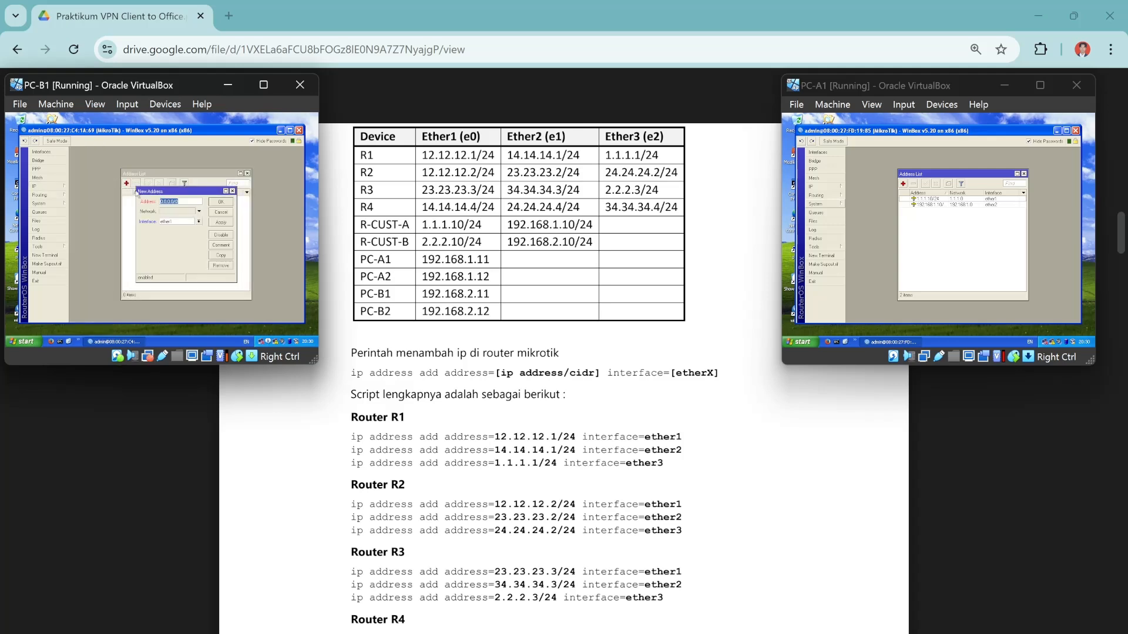
{"action": "left_click", "coordinate": [126, 182]}
{"action": "key", "text": "BackSpace"}
{"action": "left_click", "coordinate": [221, 202]}
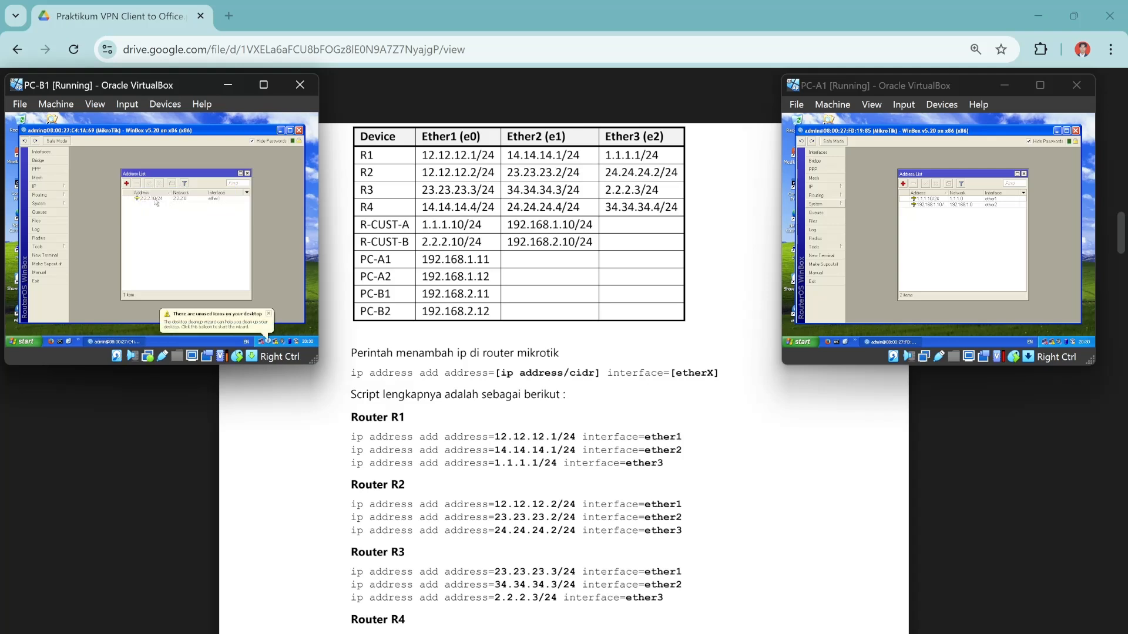
Add a second address, 192.168.2.10/24, assigned to ether2.
{"action": "left_click", "coordinate": [126, 183]}
{"action": "key", "text": "BackSpace"}
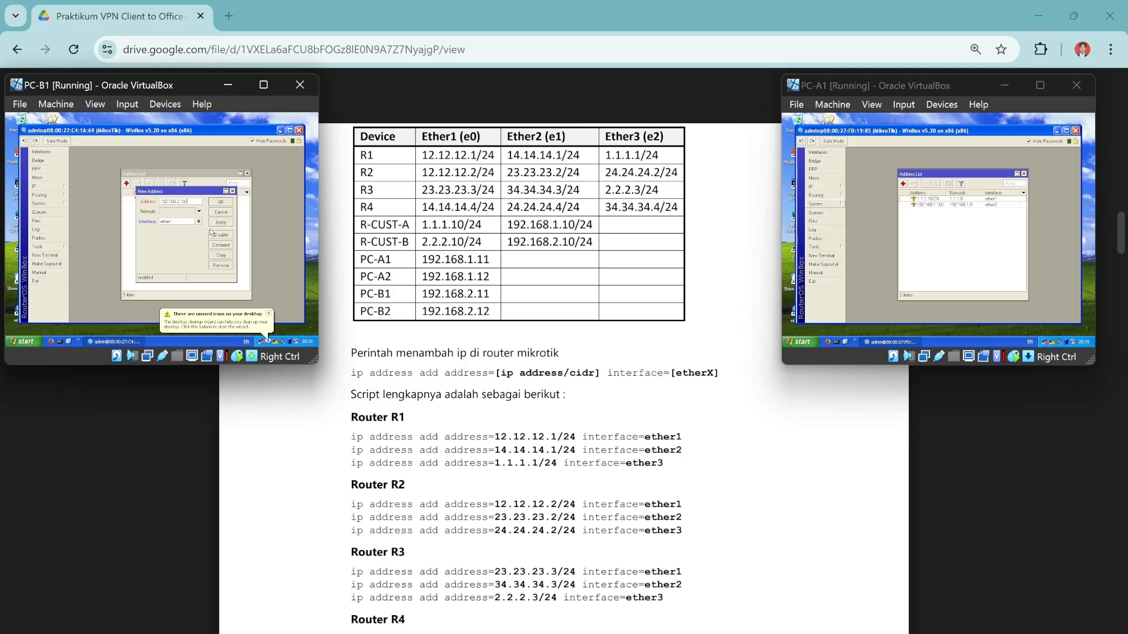
{"action": "left_click", "coordinate": [199, 221]}
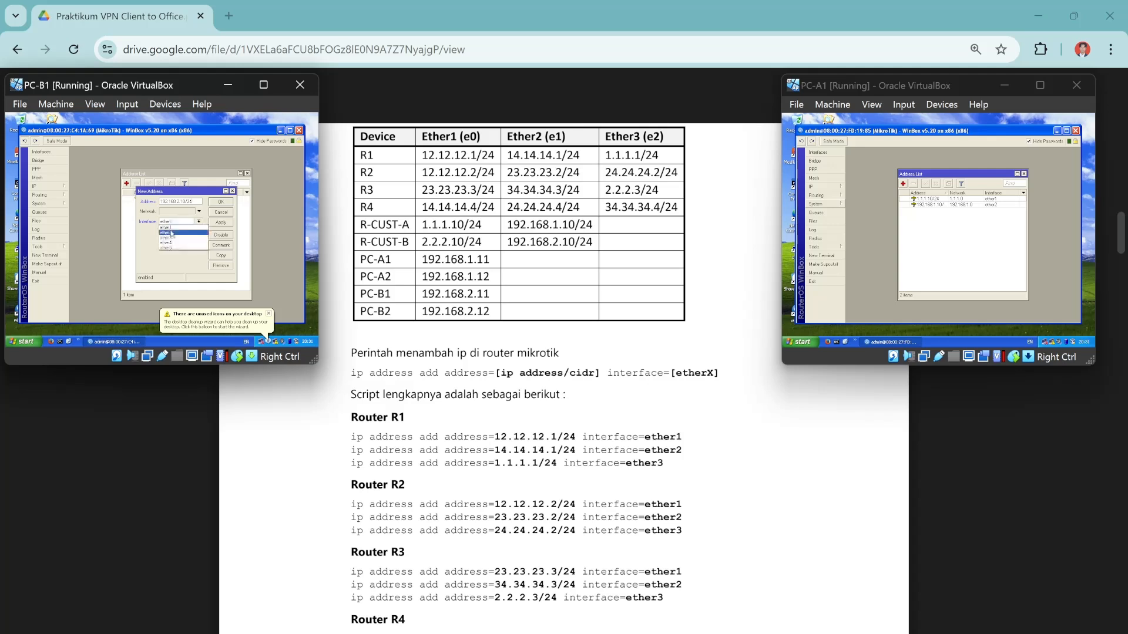
{"action": "left_click", "coordinate": [172, 233]}
{"action": "left_click", "coordinate": [221, 201]}
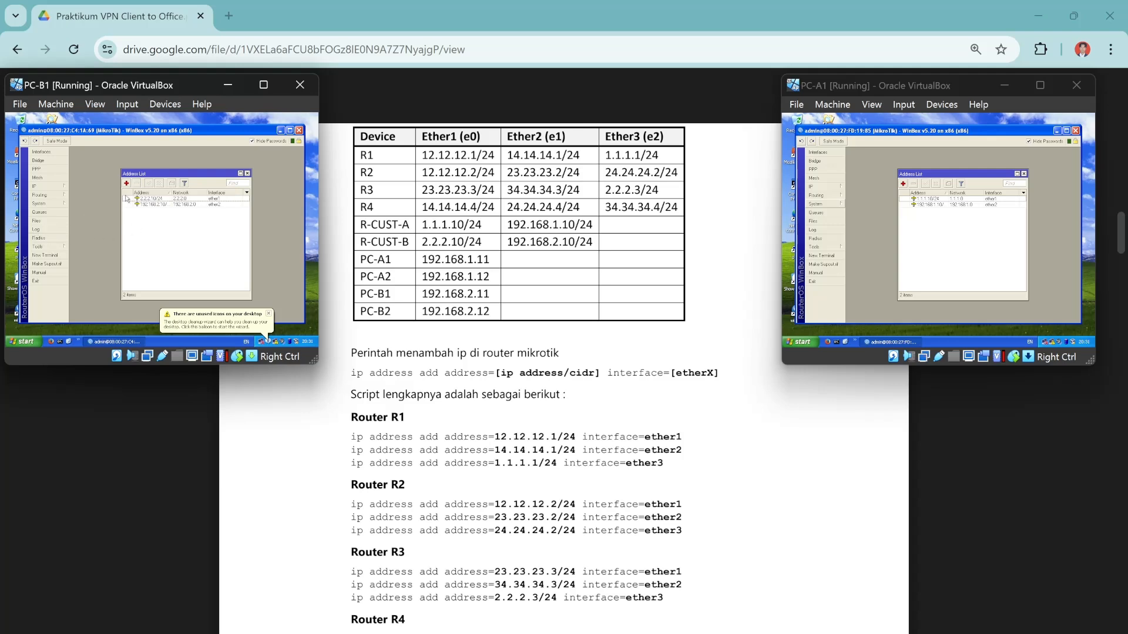
{"action": "left_click", "coordinate": [47, 194]}
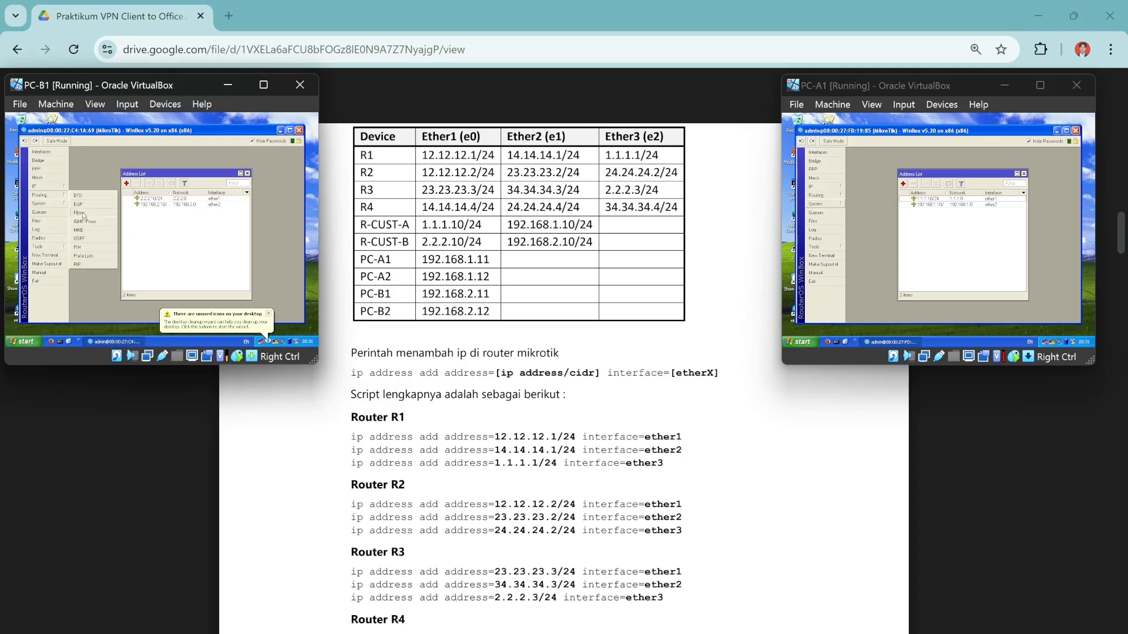
{"action": "left_click", "coordinate": [90, 240]}
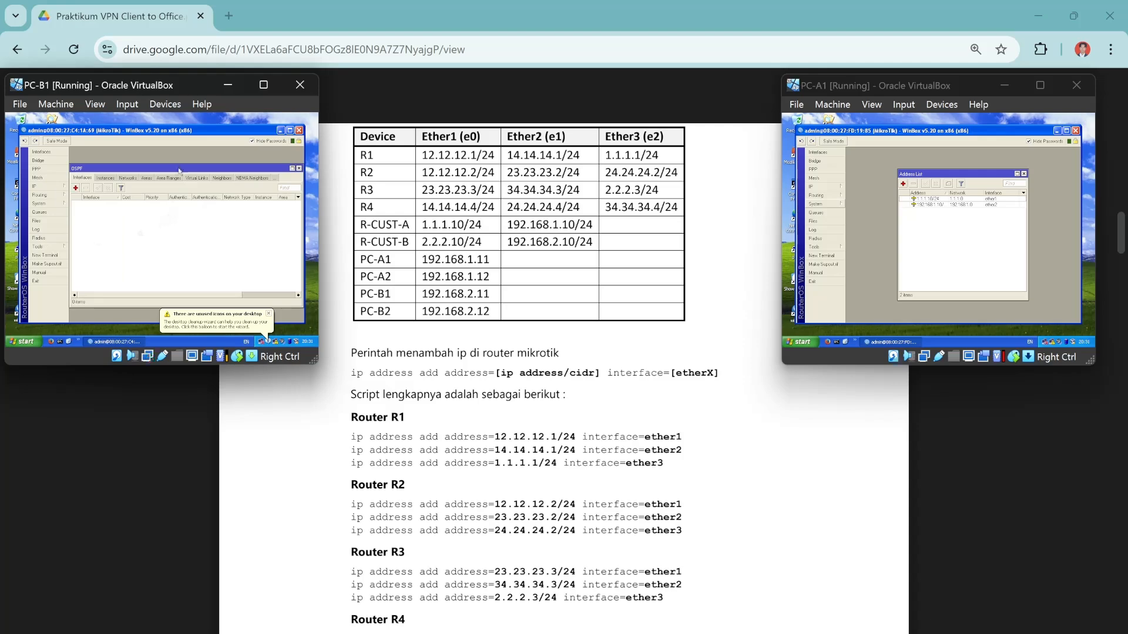
{"action": "scroll", "coordinate": [564, 376], "scroll_direction": "down", "scroll_amount": 10}
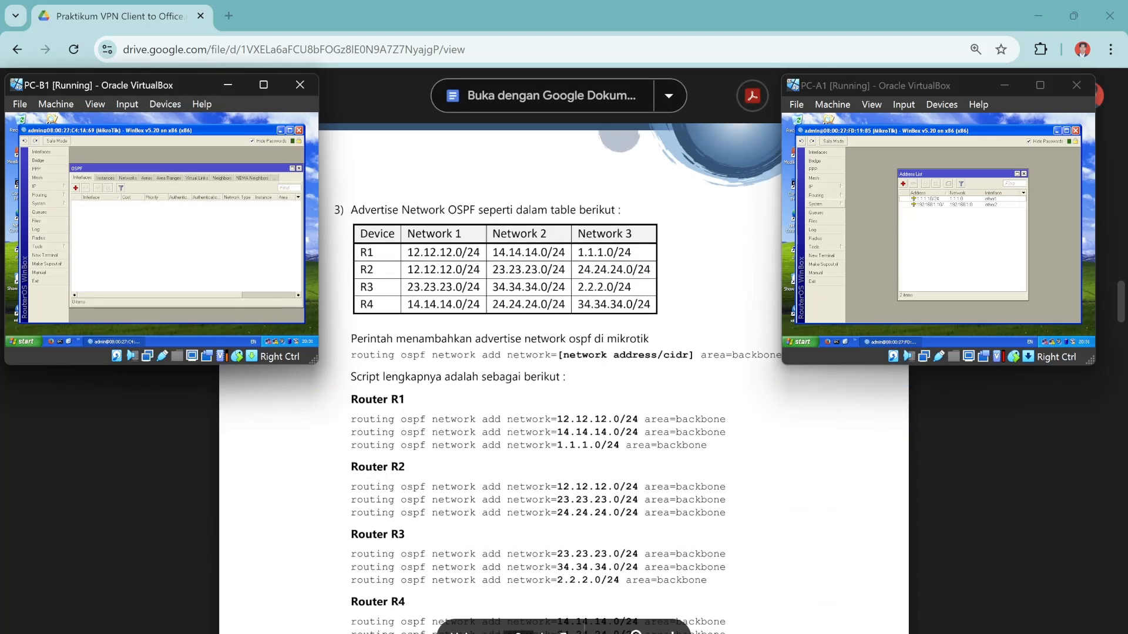
{"action": "scroll", "coordinate": [564, 376], "scroll_direction": "up", "scroll_amount": 2}
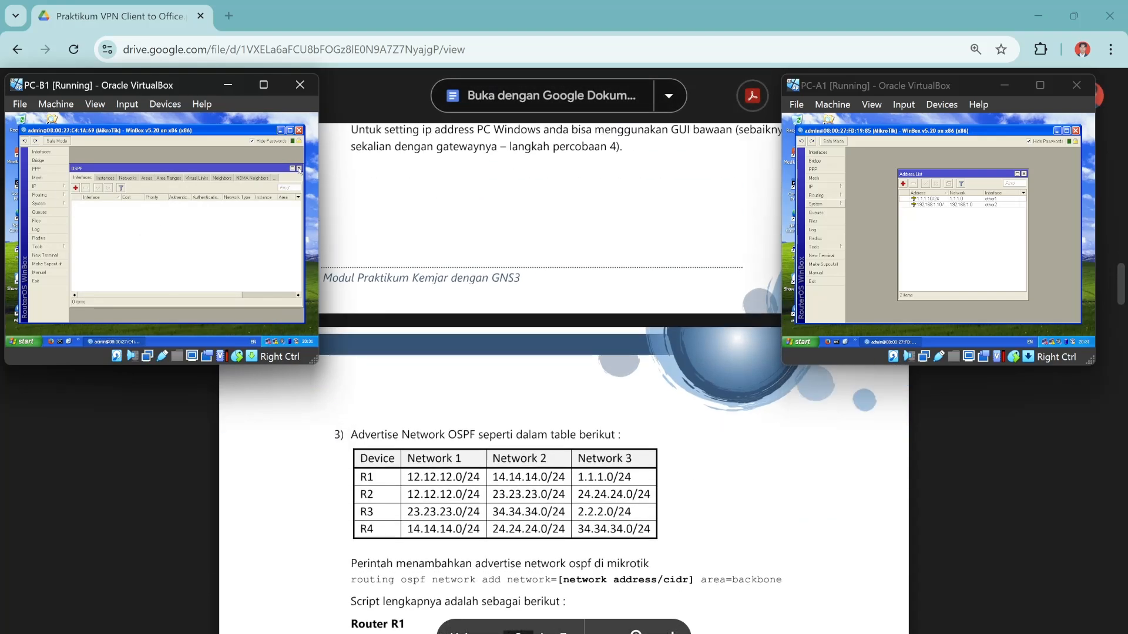
{"action": "left_click", "coordinate": [299, 169]}
{"action": "scroll", "coordinate": [564, 376], "scroll_direction": "up", "scroll_amount": 10}
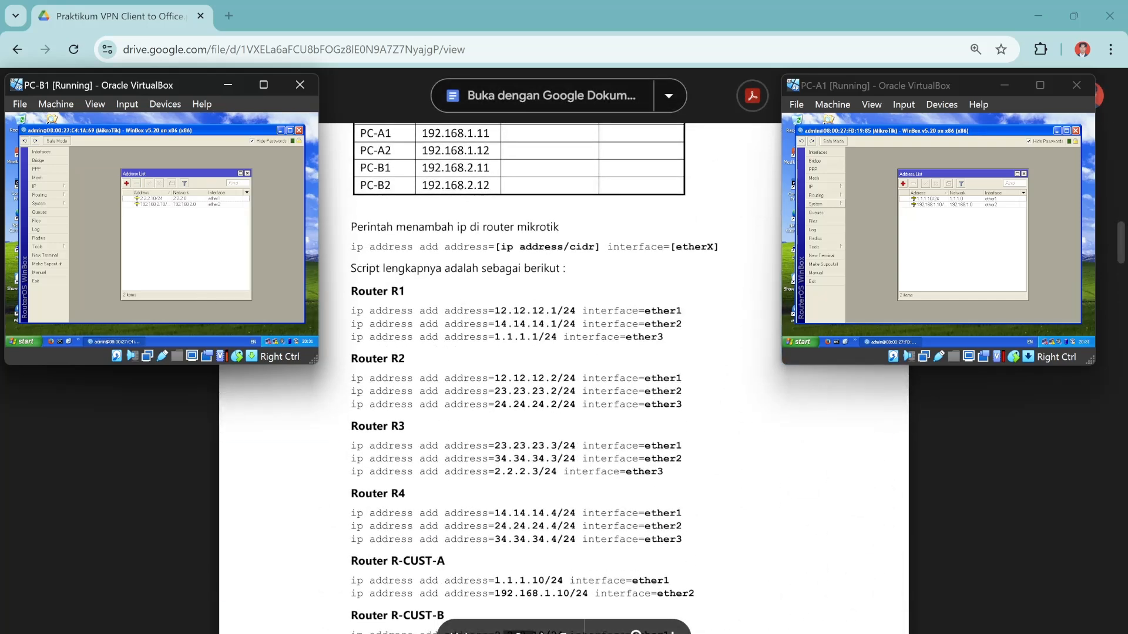
{"action": "scroll", "coordinate": [564, 376], "scroll_direction": "down", "scroll_amount": 8}
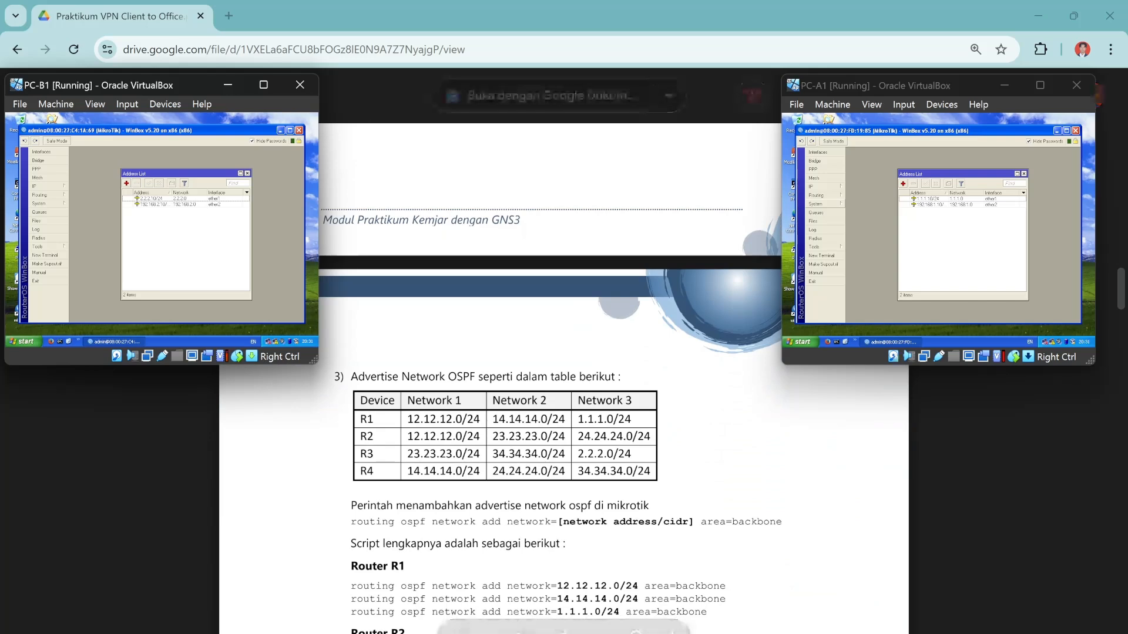
{"action": "scroll", "coordinate": [564, 376], "scroll_direction": "down", "scroll_amount": 2}
{"action": "scroll", "coordinate": [564, 376], "scroll_direction": "down", "scroll_amount": 9}
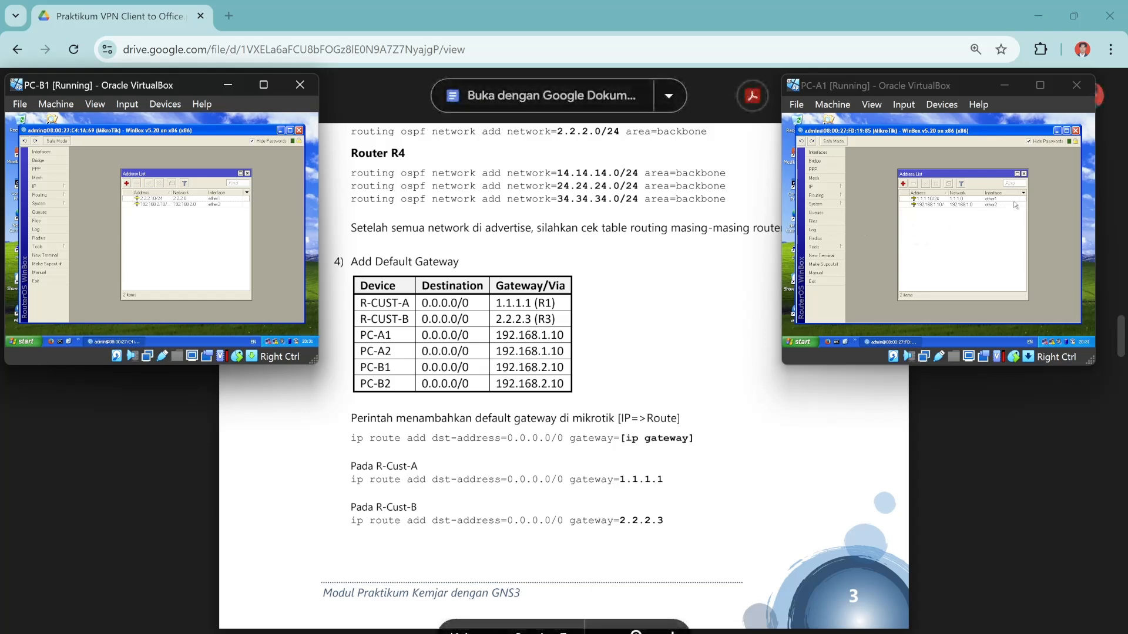
In R-CUST-A's WinBox, add the default route 0.0.0.0/0 with gateway 1.1.1.1.
{"action": "left_click", "coordinate": [828, 190]}
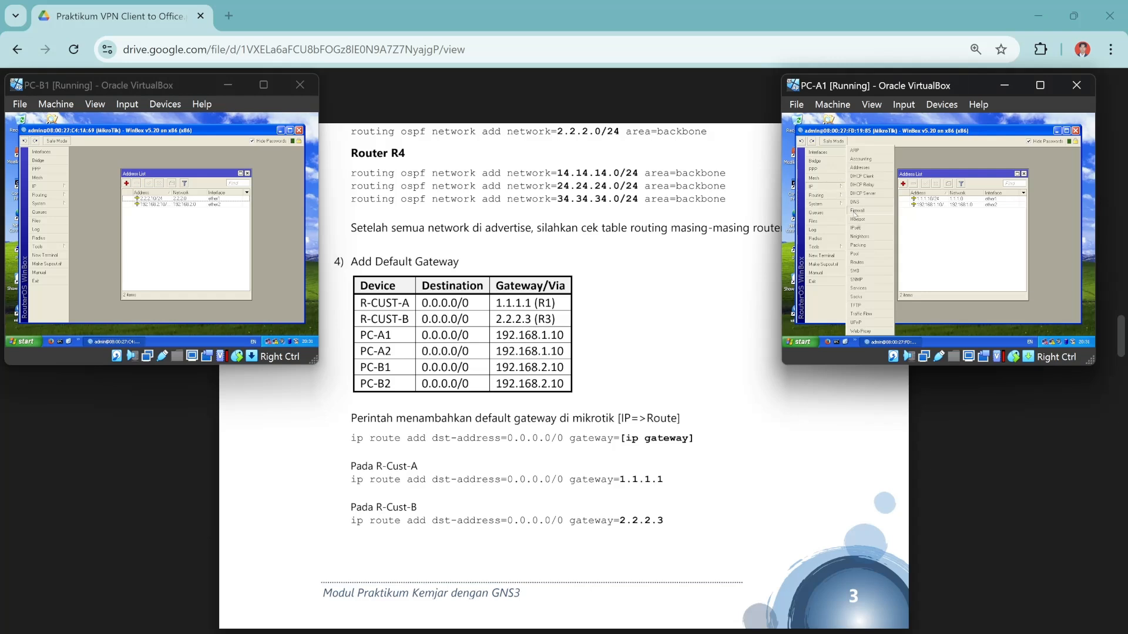
{"action": "left_click", "coordinate": [861, 263]}
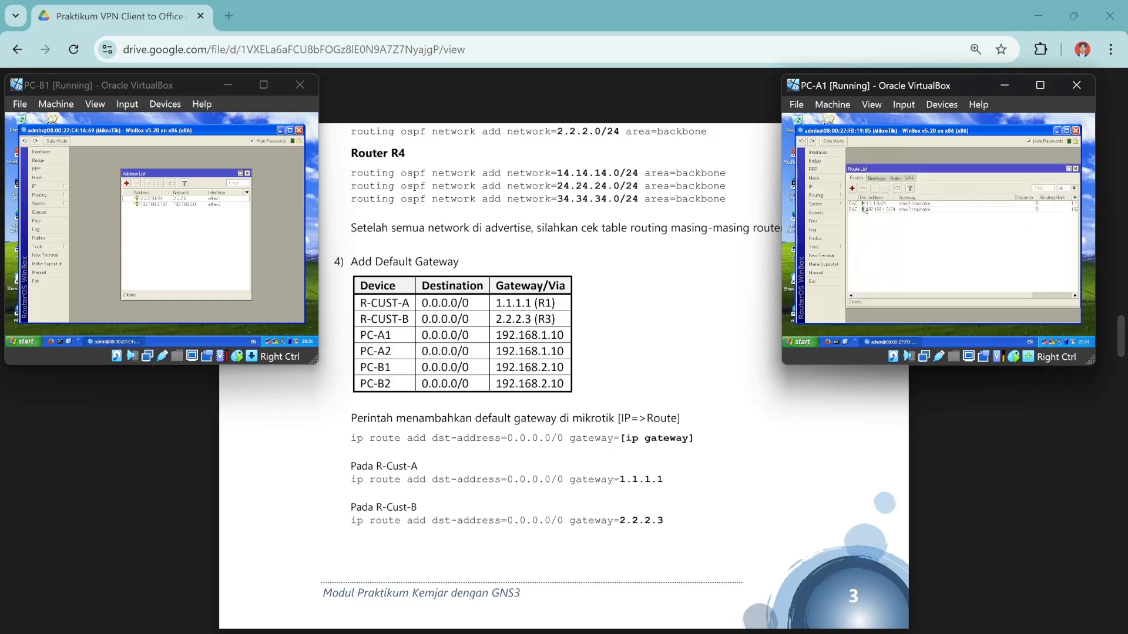
{"action": "left_click", "coordinate": [852, 189]}
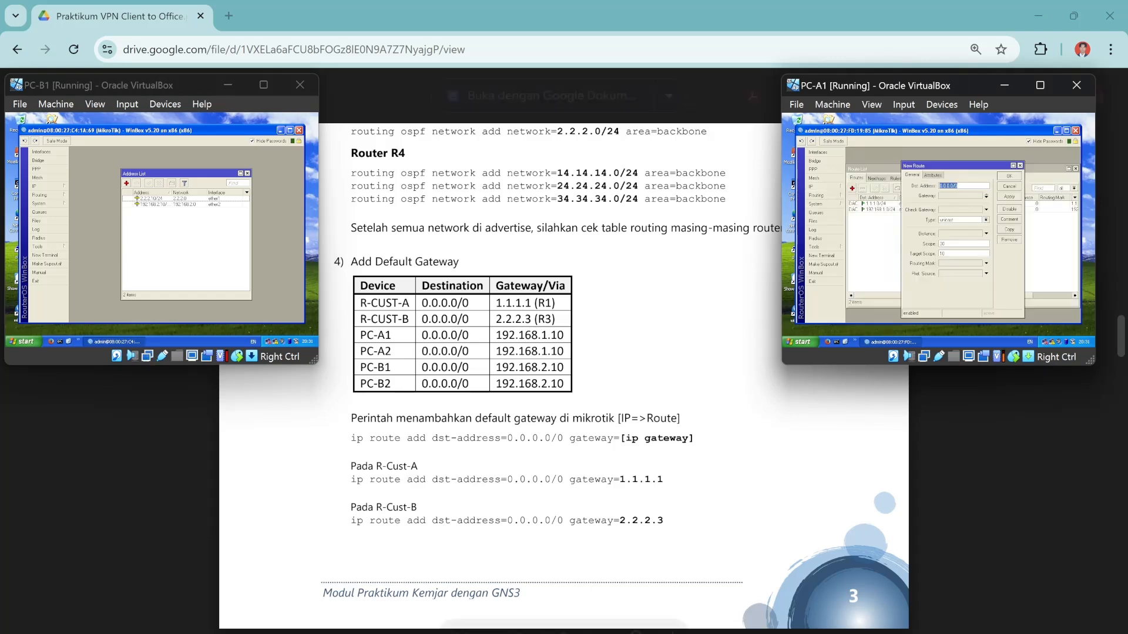
{"action": "left_click", "coordinate": [962, 196]}
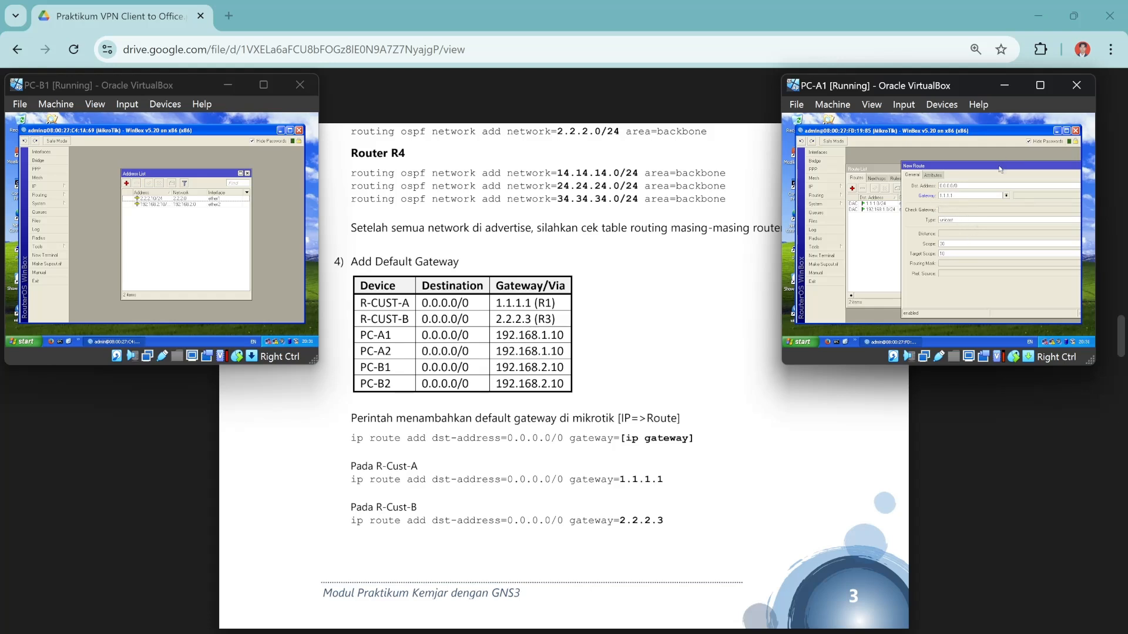
{"action": "left_click_drag", "start_coordinate": [993, 166], "coordinate": [955, 170]}
{"action": "key", "text": "Return"}
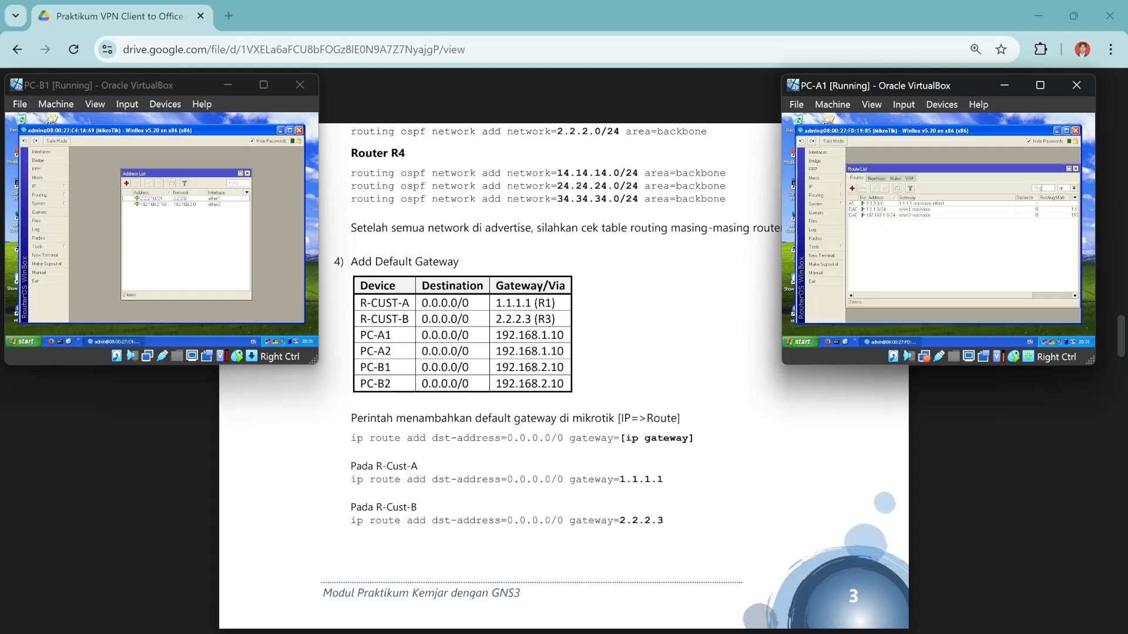
{"action": "left_click", "coordinate": [45, 188]}
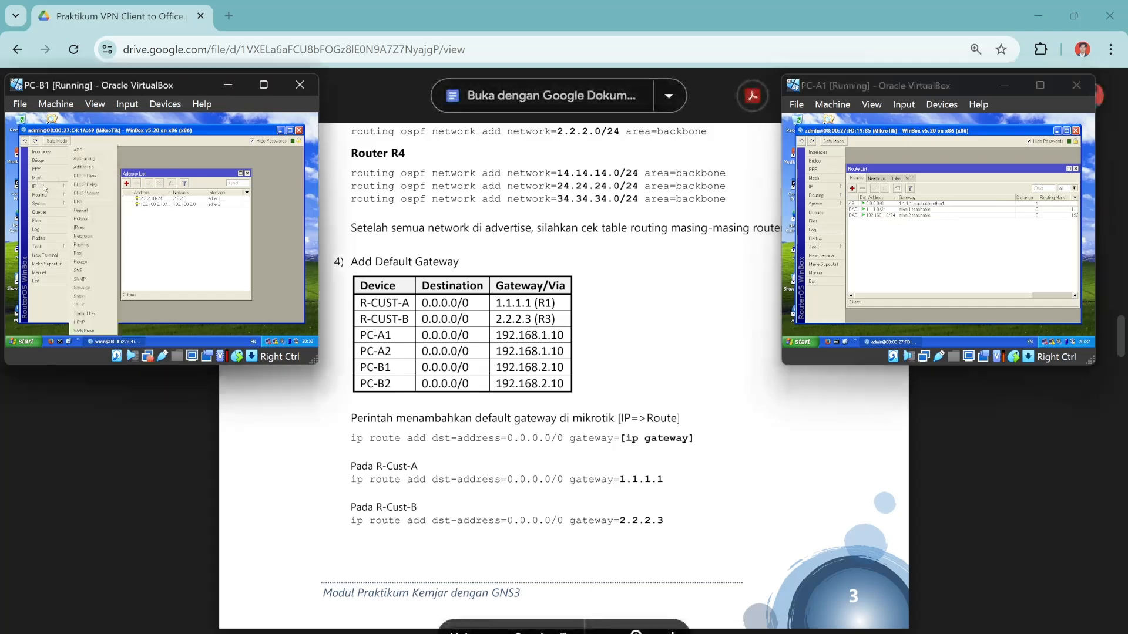
In R-CUST-B's WinBox, add the default route 0.0.0.0/0 with gateway 2.2.2.3.
{"action": "left_click", "coordinate": [99, 263]}
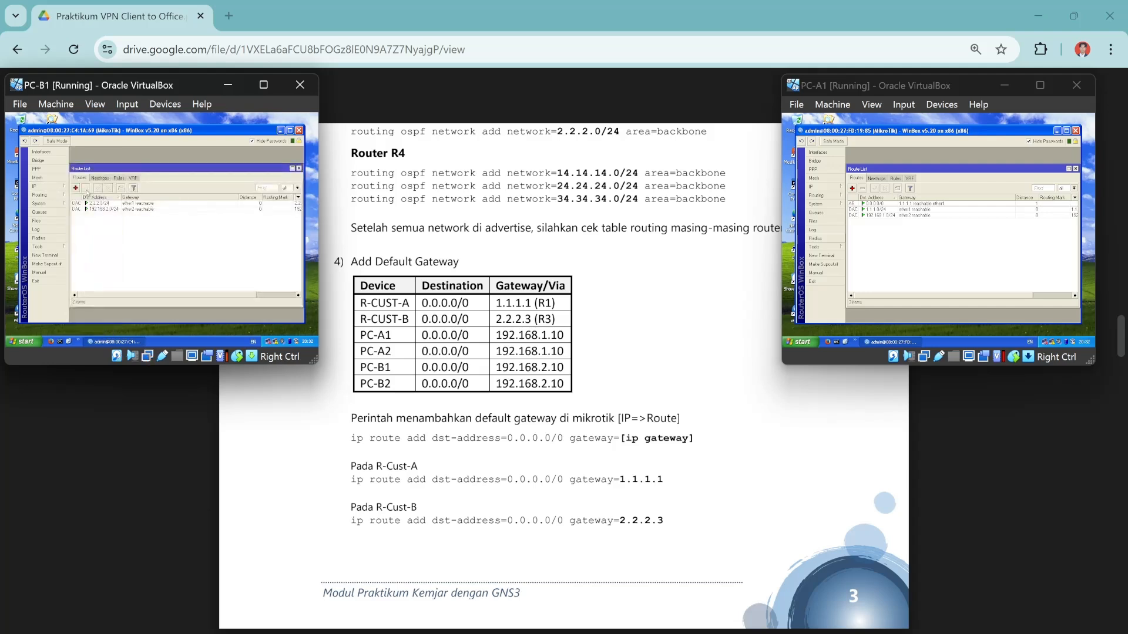
{"action": "left_click", "coordinate": [75, 188]}
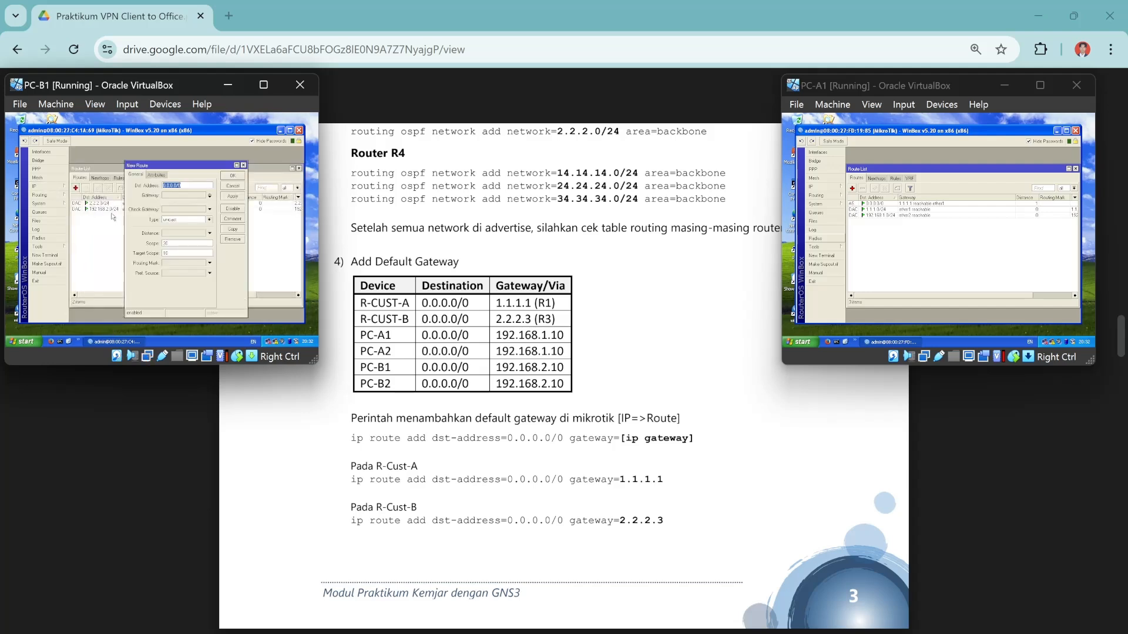
{"action": "left_click", "coordinate": [174, 196]}
{"action": "type", "text": "0.0.0"}
{"action": "double_click", "coordinate": [183, 195]}
{"action": "type", "text": "1"}
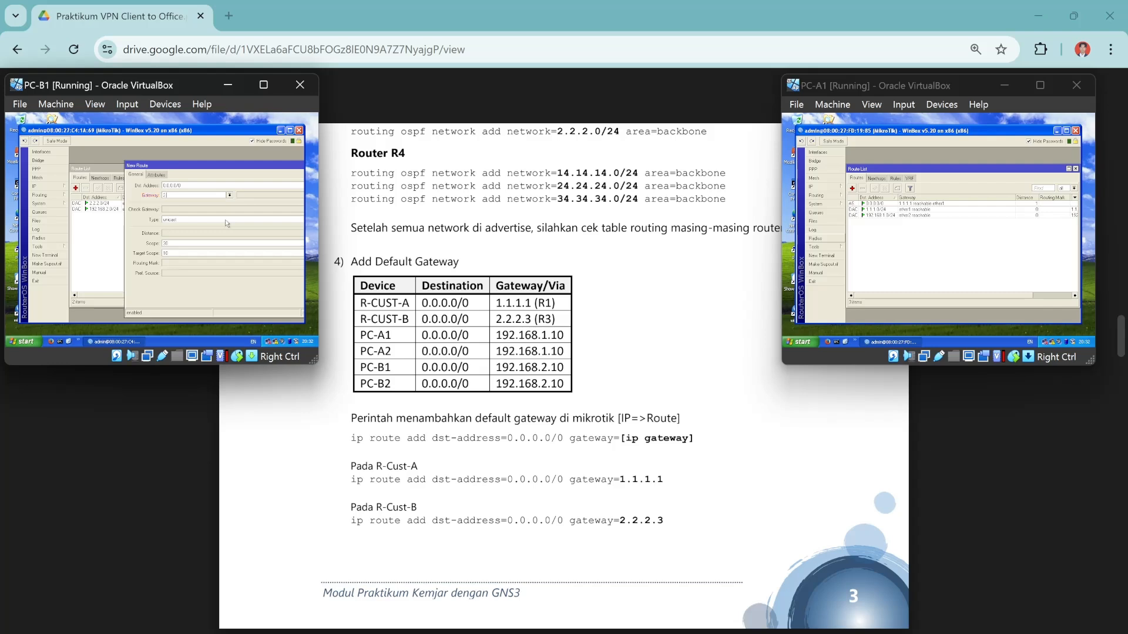
{"action": "type", "text": ".2.2.3"}
{"action": "left_click_drag", "start_coordinate": [228, 165], "coordinate": [167, 176]}
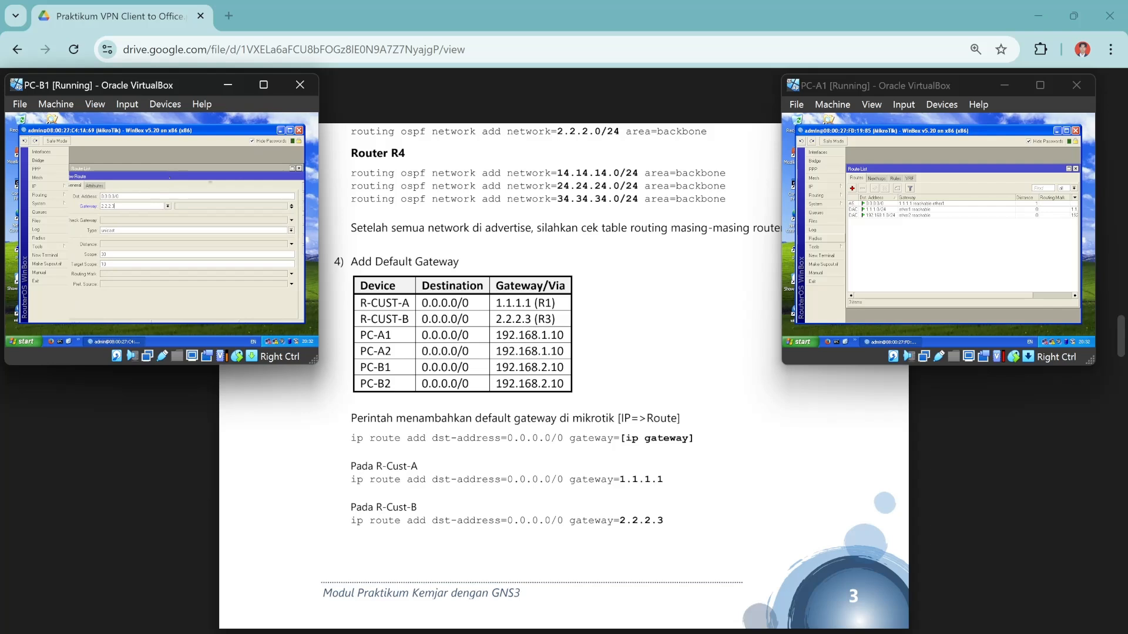
{"action": "left_click_drag", "start_coordinate": [265, 177], "coordinate": [210, 184]}
{"action": "left_click", "coordinate": [260, 194]}
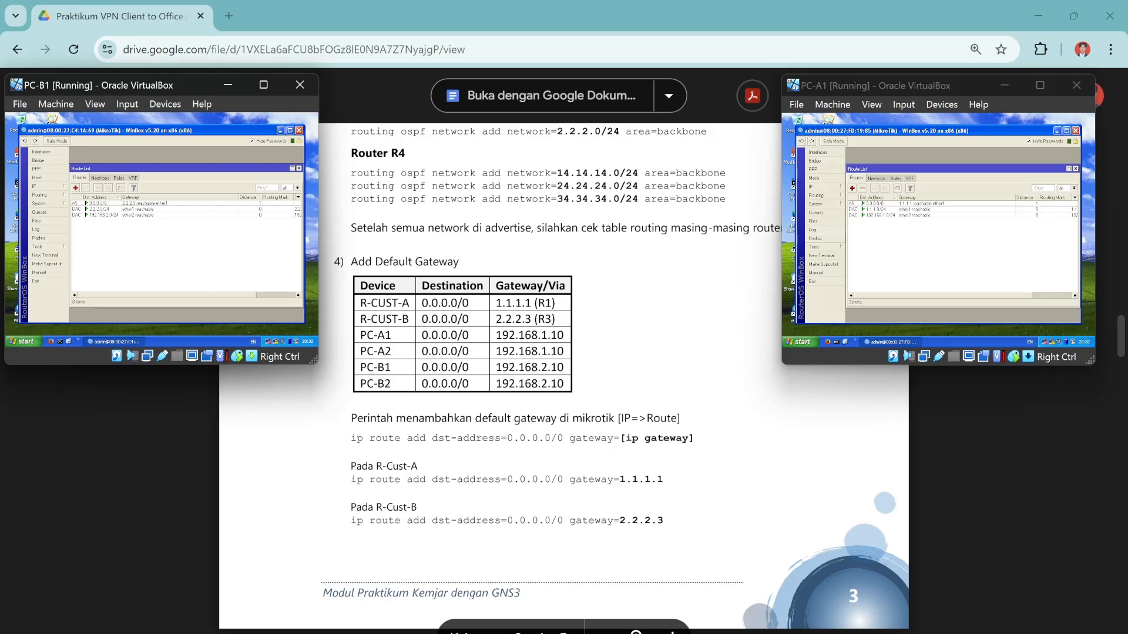
{"action": "scroll", "coordinate": [564, 352], "scroll_direction": "up", "scroll_amount": 1}
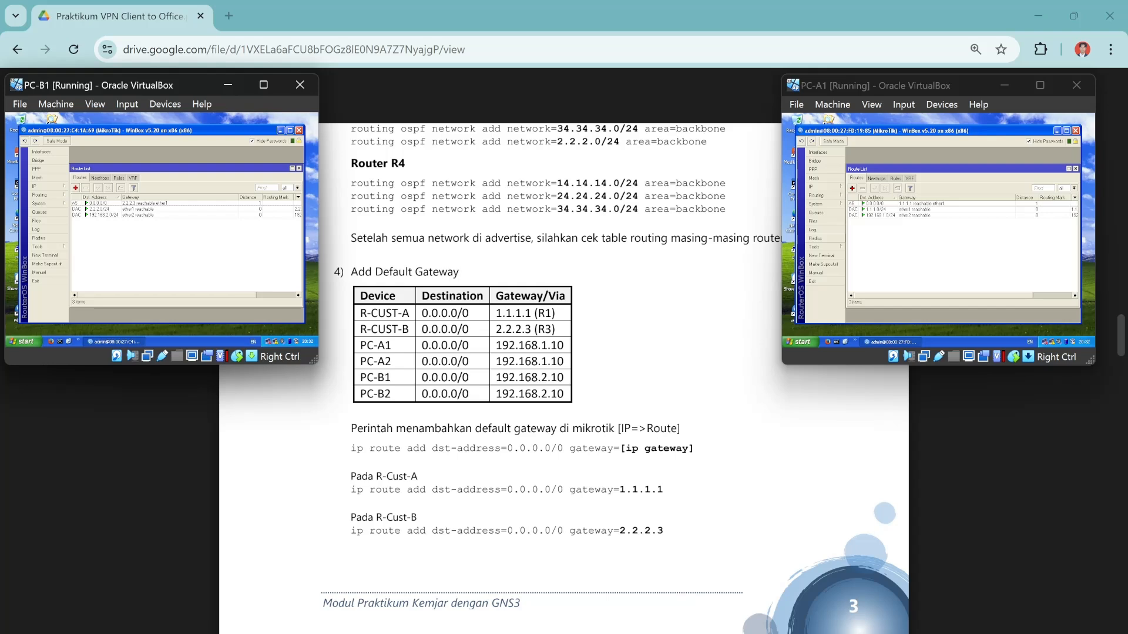
{"action": "left_click", "coordinate": [280, 130]}
Minimize PC-A1's WinBox and move the PC-A2 machine to the lower left, closing its notification.
{"action": "left_click", "coordinate": [1057, 131]}
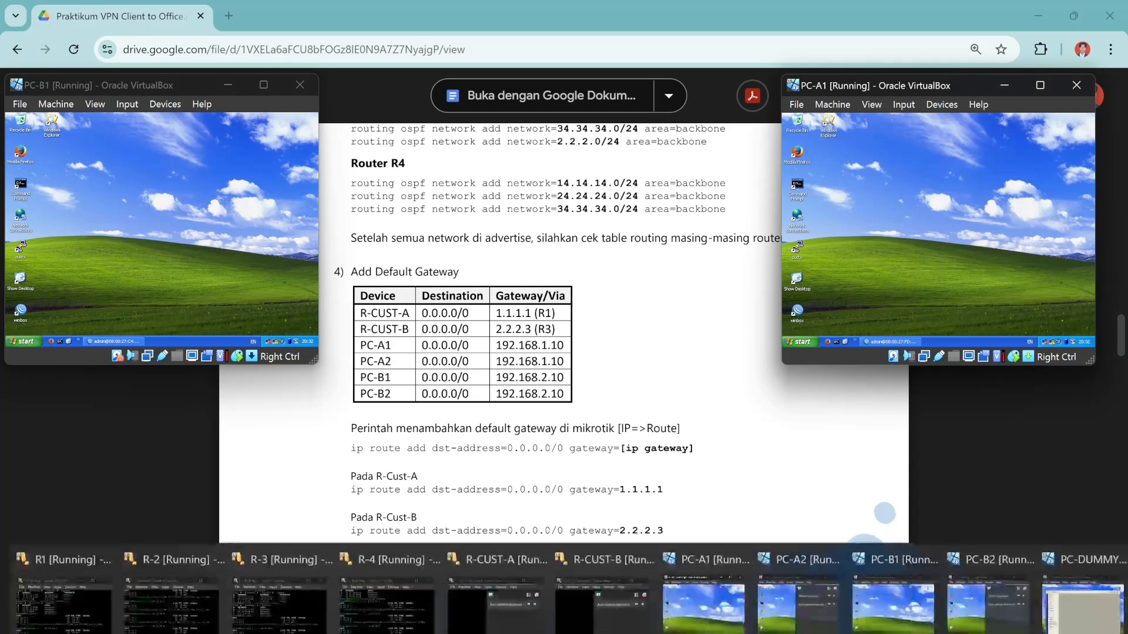
{"action": "mouse_move", "coordinate": [840, 607]}
{"action": "left_click", "coordinate": [785, 593]}
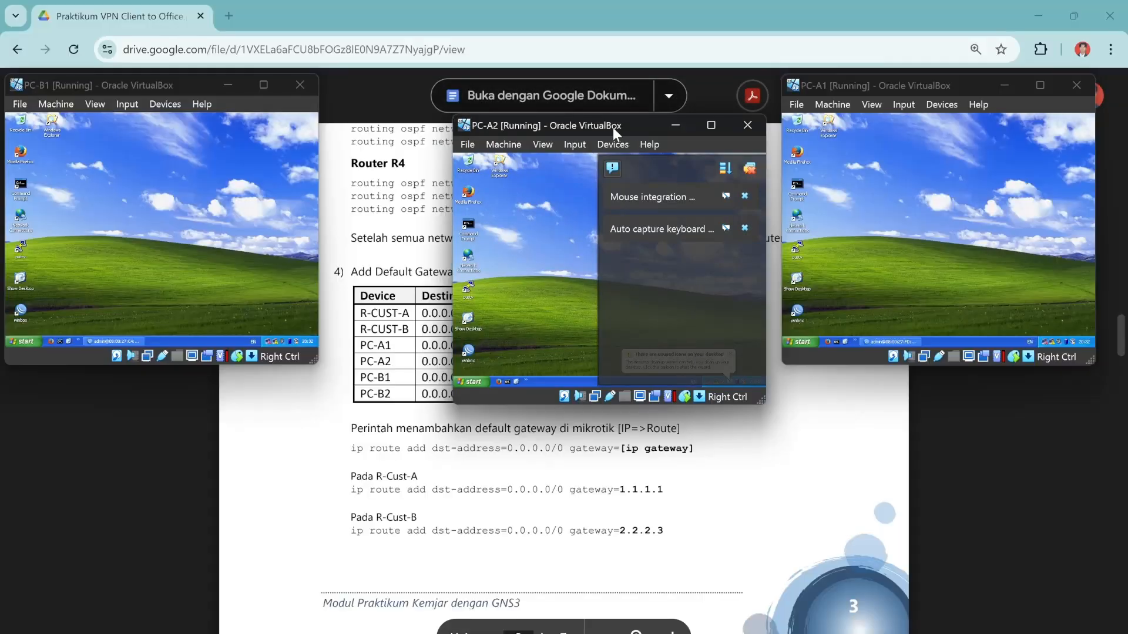
{"action": "left_click_drag", "start_coordinate": [612, 128], "coordinate": [905, 326]}
{"action": "left_click", "coordinate": [329, 364]}
Bring up PC-B2, close its notification, position it, and scroll the guide to the IP table.
{"action": "mouse_move", "coordinate": [569, 633]}
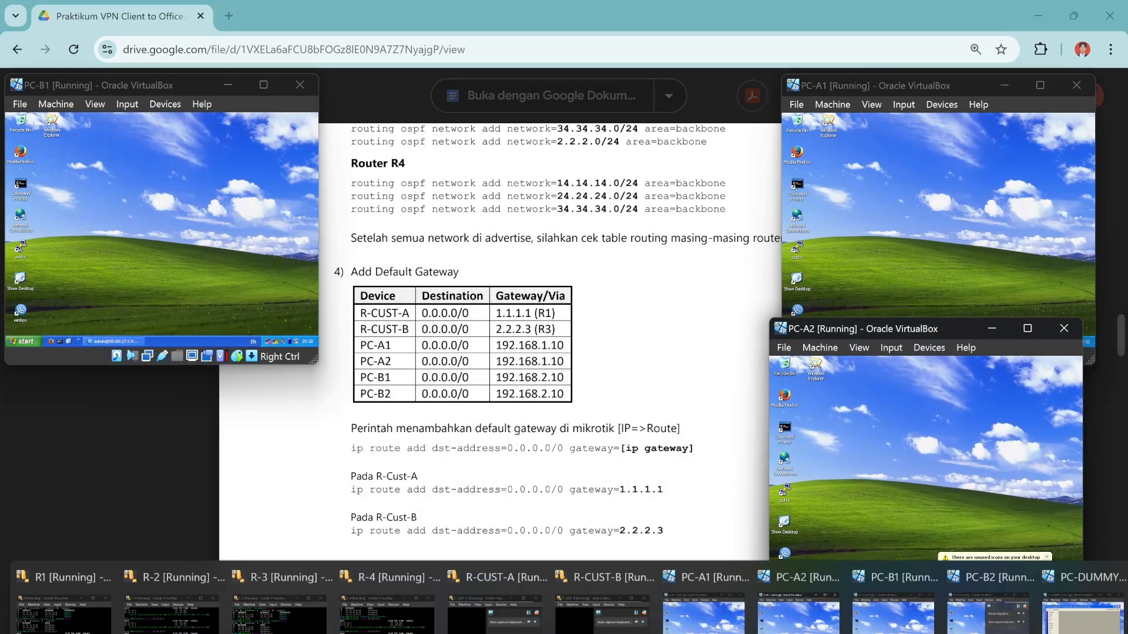
{"action": "left_click", "coordinate": [989, 614]}
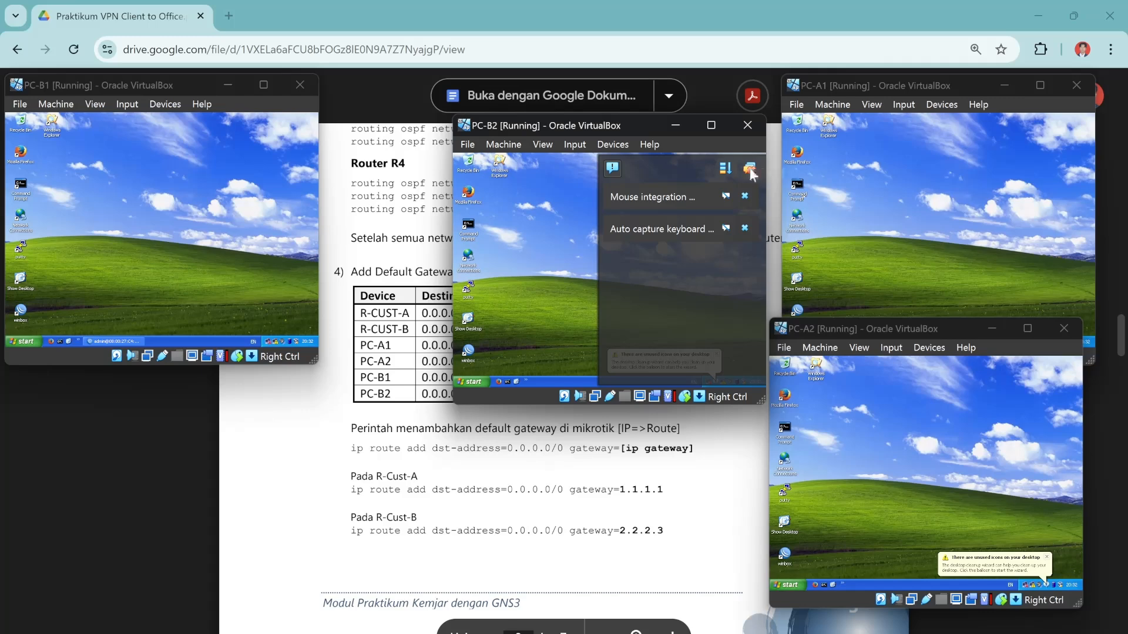
{"action": "left_click", "coordinate": [751, 170]}
{"action": "left_click_drag", "start_coordinate": [625, 129], "coordinate": [190, 344]}
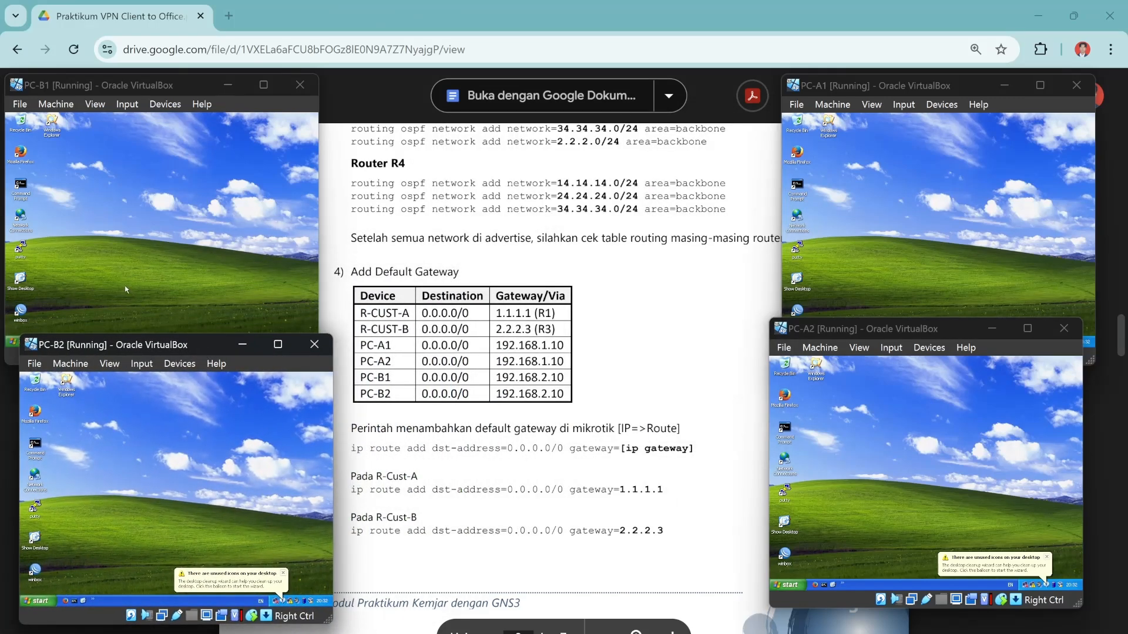
{"action": "scroll", "coordinate": [550, 376], "scroll_direction": "up", "scroll_amount": 15}
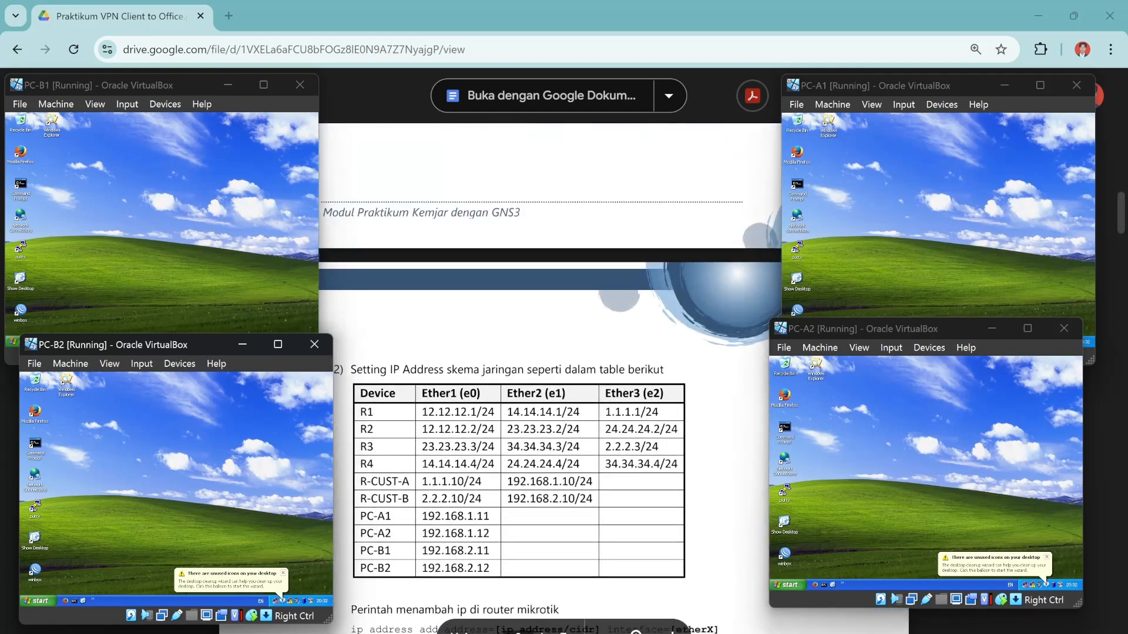
On PC-A1, open the TCP/IP properties and switch to a static address with mask 255.255.255.0.
{"action": "double_click", "coordinate": [798, 217]}
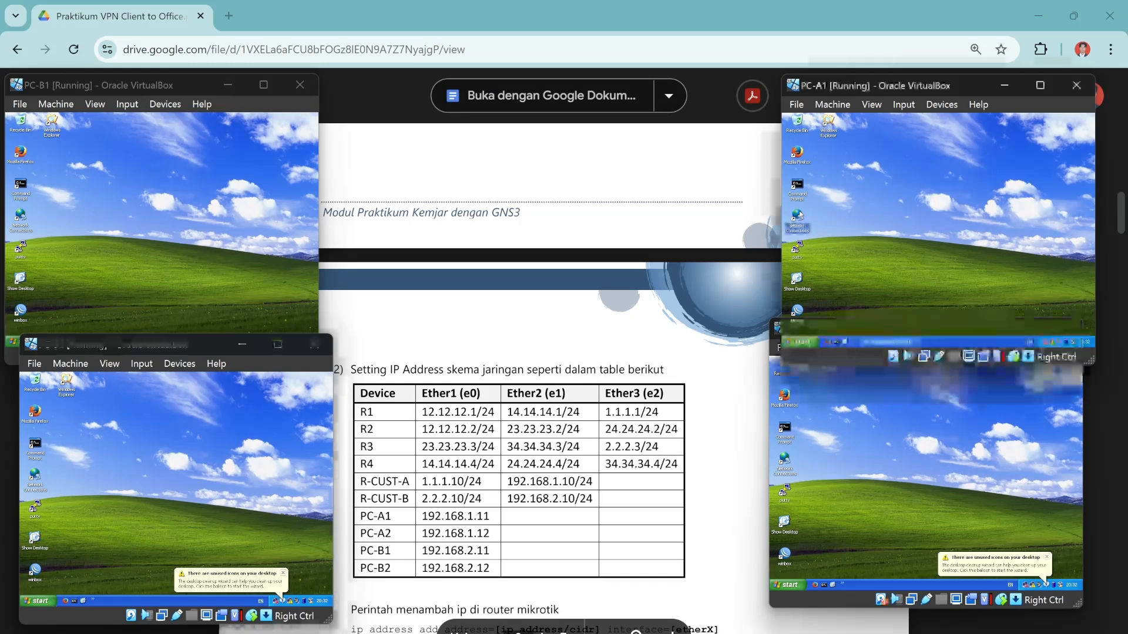
{"action": "right_click", "coordinate": [1009, 182]}
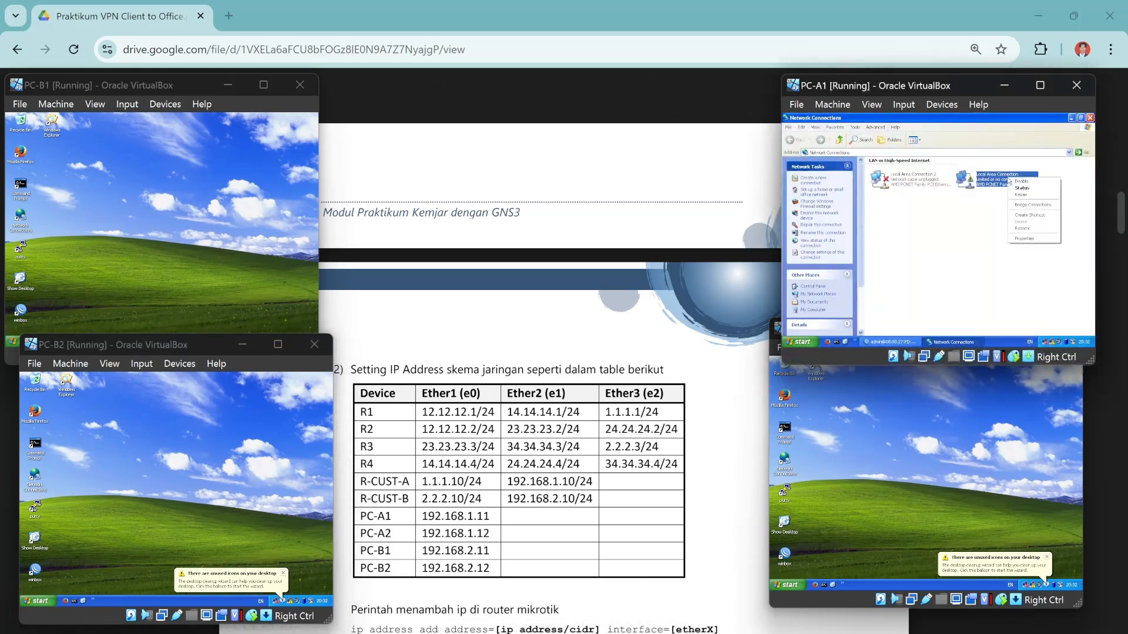
{"action": "left_click", "coordinate": [1024, 242]}
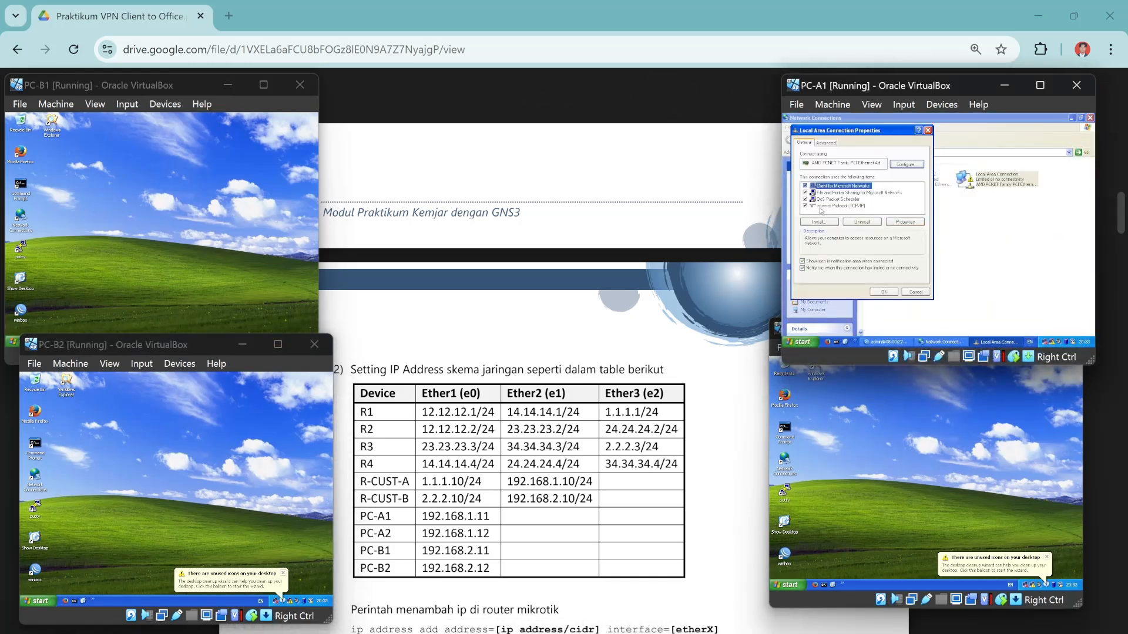
{"action": "left_click", "coordinate": [821, 207]}
{"action": "left_click", "coordinate": [904, 222]}
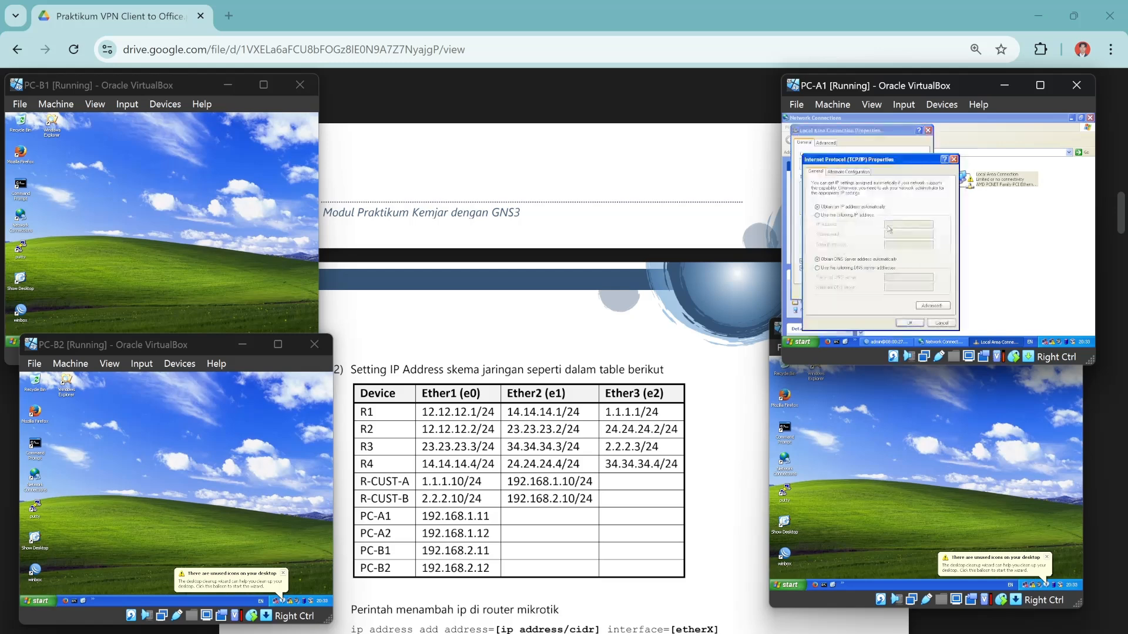
{"action": "left_click", "coordinate": [818, 215]}
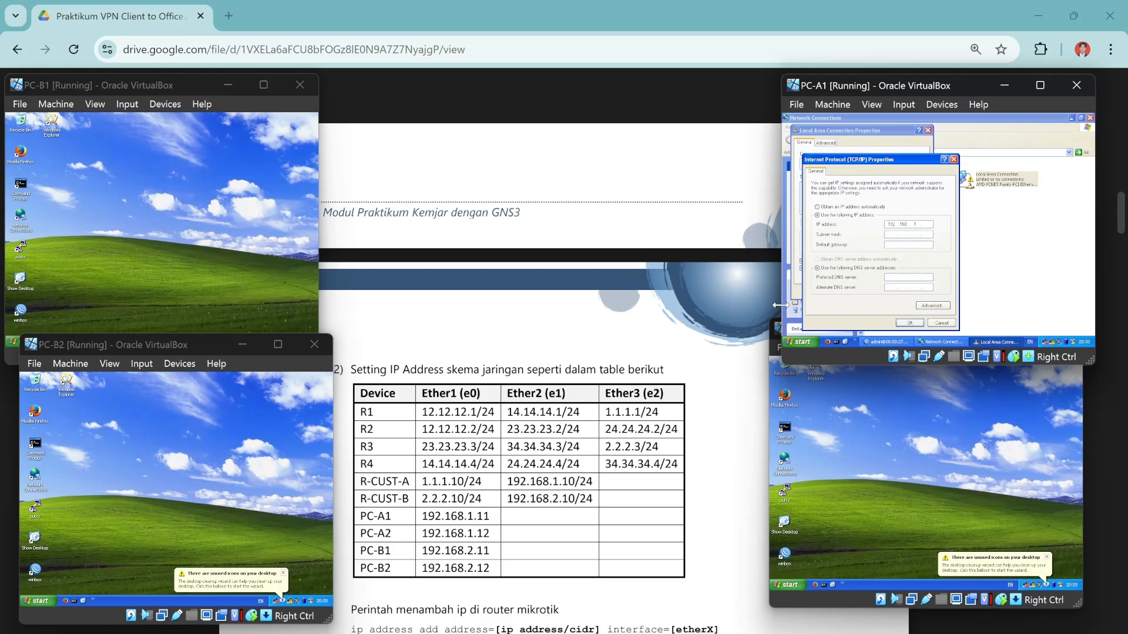
{"action": "left_click", "coordinate": [888, 236]}
Enter IP 192.168.1.11 and gateway 192.168.1.10 on PC-A1, confirm, and close Network Connections.
{"action": "scroll", "coordinate": [549, 411], "scroll_direction": "down", "scroll_amount": 10}
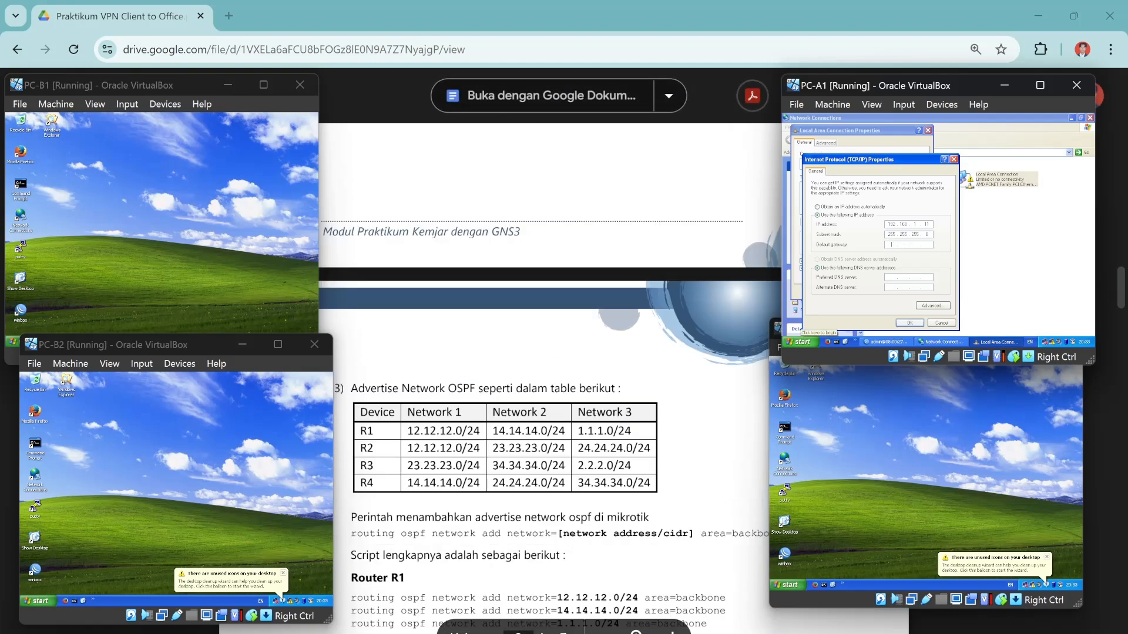
{"action": "scroll", "coordinate": [549, 411], "scroll_direction": "down", "scroll_amount": 8}
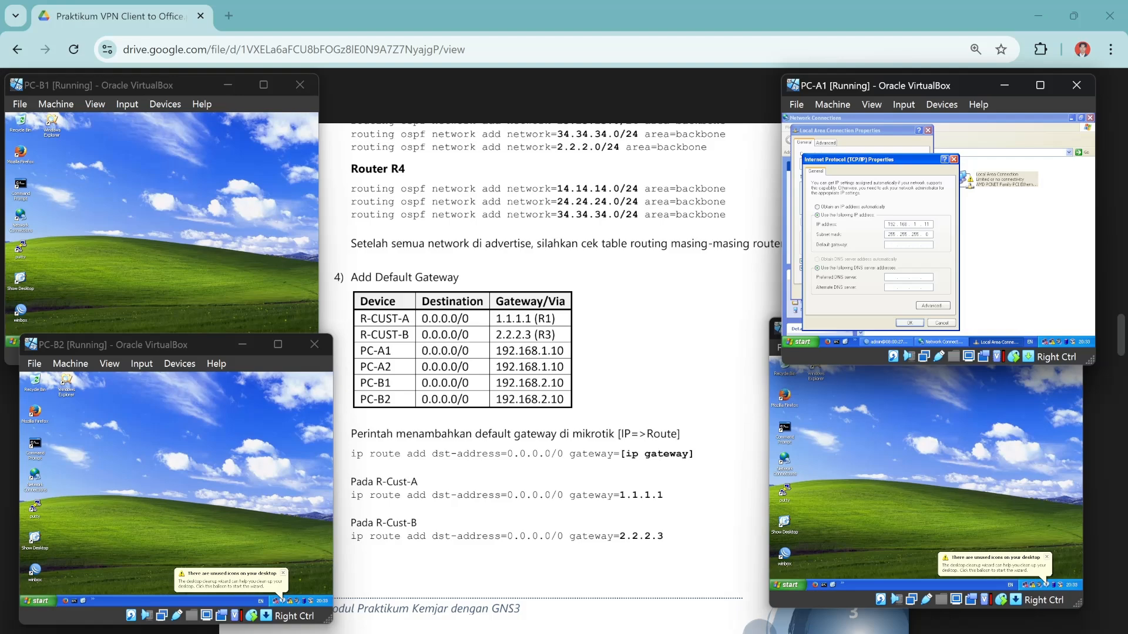
{"action": "scroll", "coordinate": [549, 353], "scroll_direction": "up", "scroll_amount": 15}
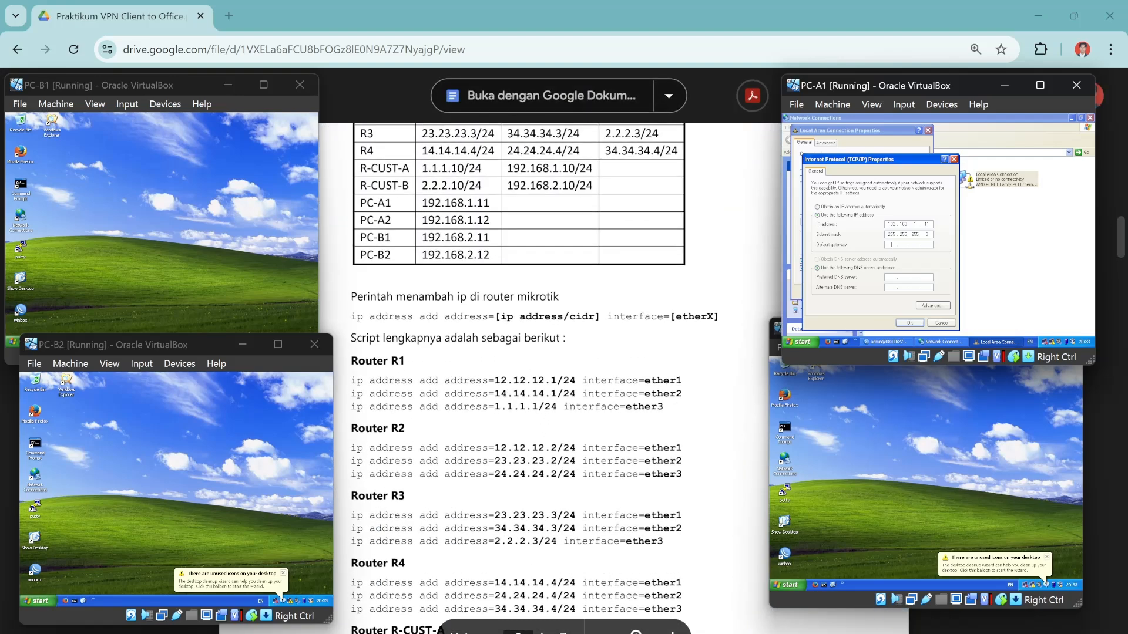
{"action": "scroll", "coordinate": [549, 353], "scroll_direction": "down", "scroll_amount": 1}
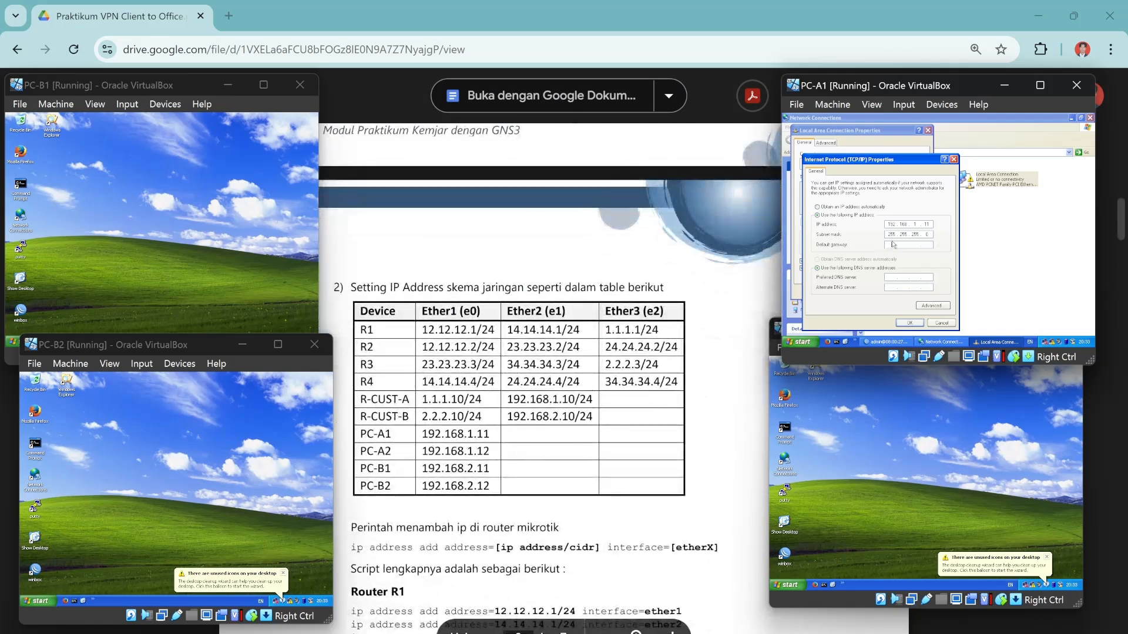
{"action": "type", "text": "192.1"}
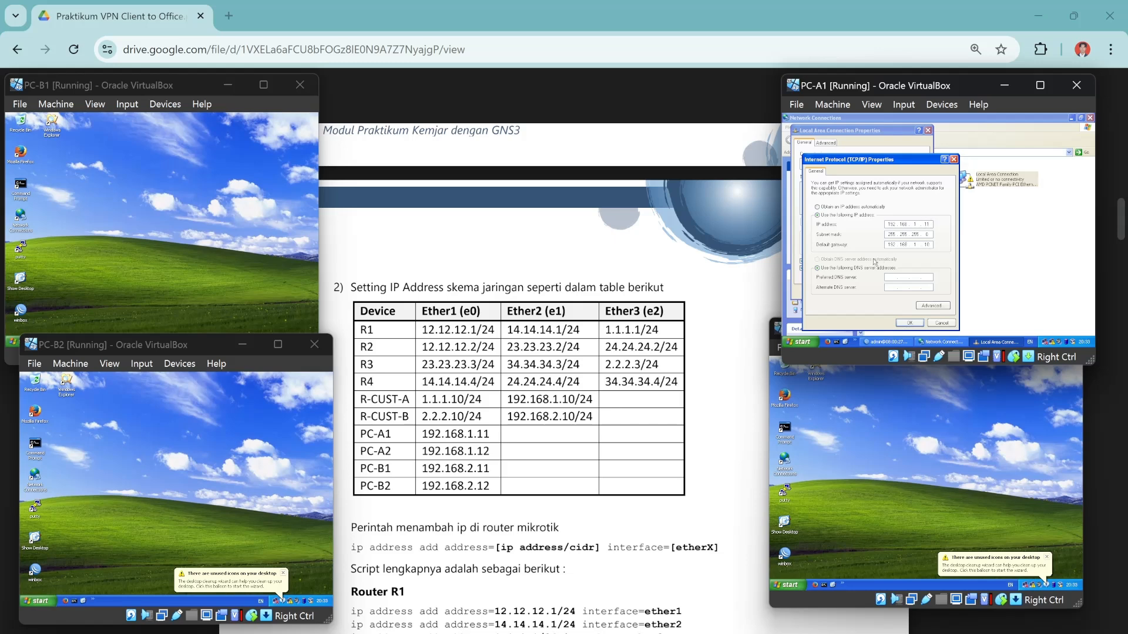
{"action": "left_click", "coordinate": [908, 323]}
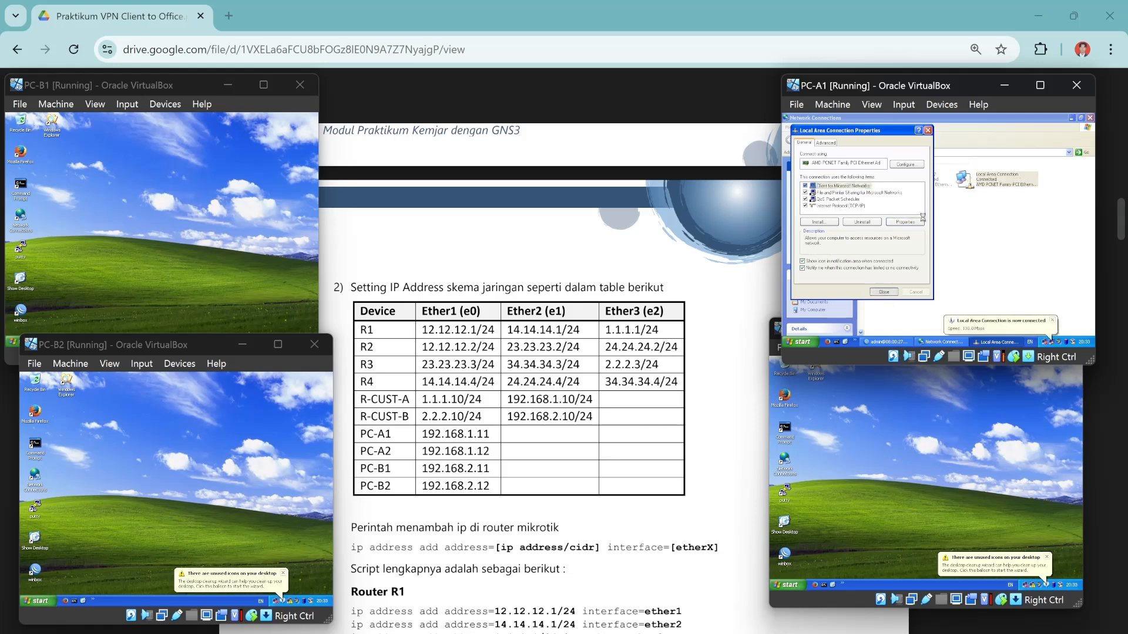
{"action": "left_click", "coordinate": [883, 292]}
{"action": "left_click", "coordinate": [1090, 118]}
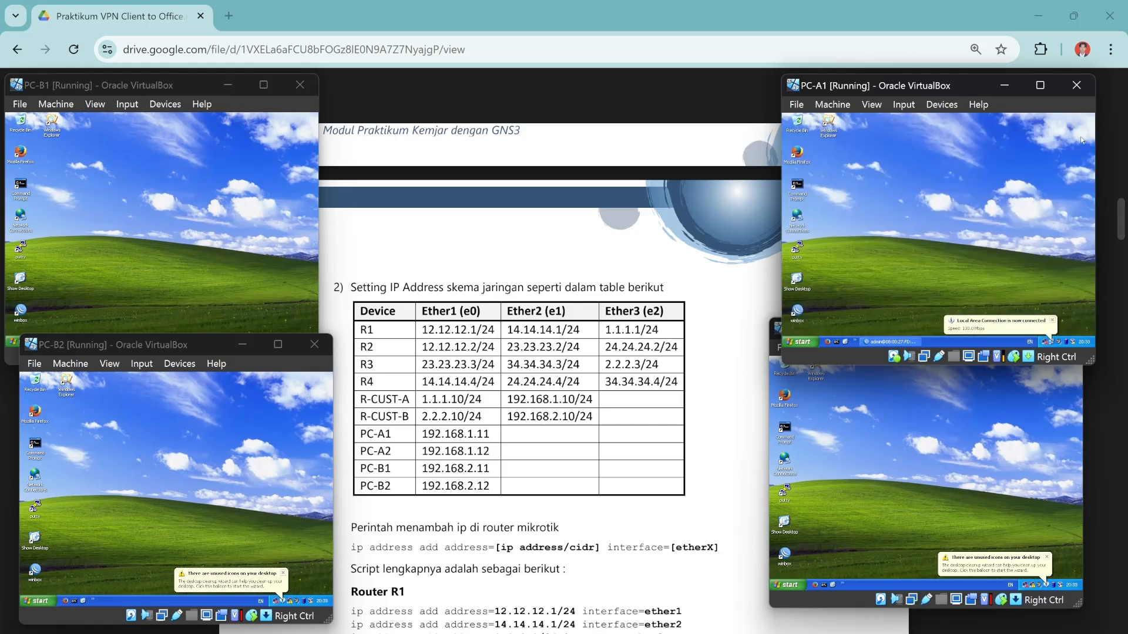
Open Network Connections on PC-A2 and bring up its Local Area Connection menu.
{"action": "left_click", "coordinate": [875, 500]}
{"action": "double_click", "coordinate": [784, 461]}
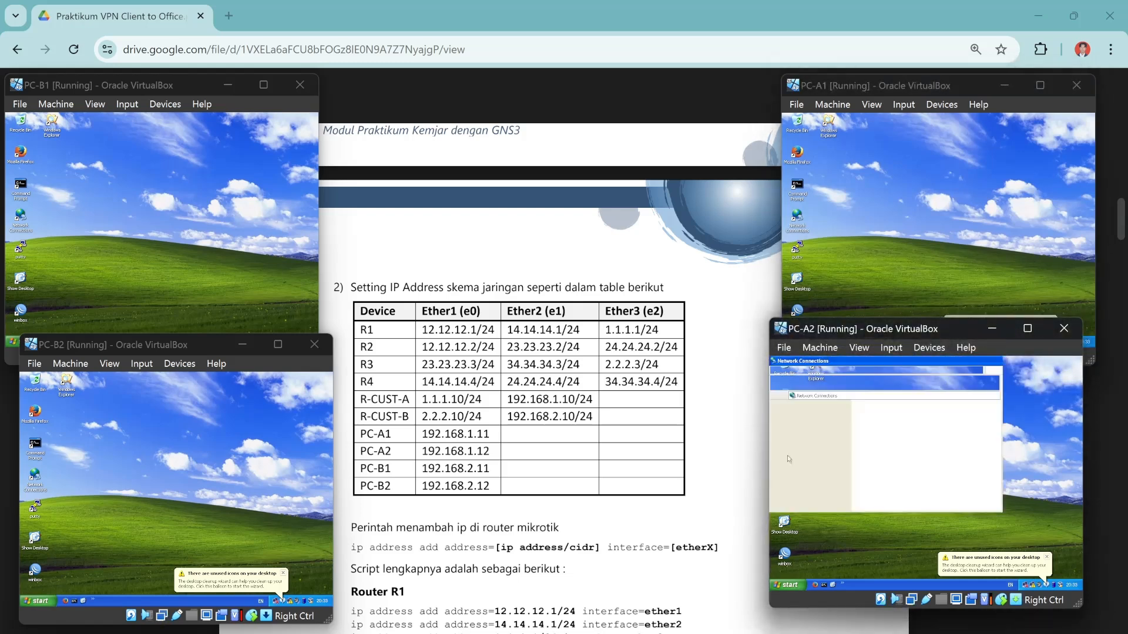
{"action": "right_click", "coordinate": [972, 425]}
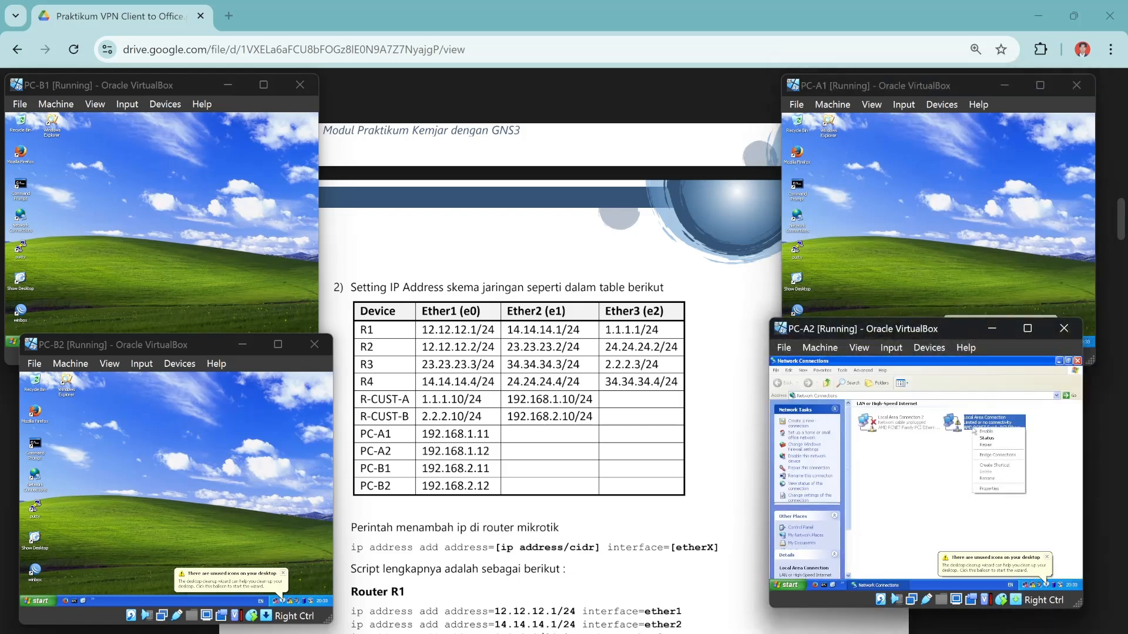
Give PC-A2 static IP 192.168.1.12, mask 255.255.255.0, gateway 192.168.1.10, and close Network Connections.
{"action": "left_click", "coordinate": [993, 488]}
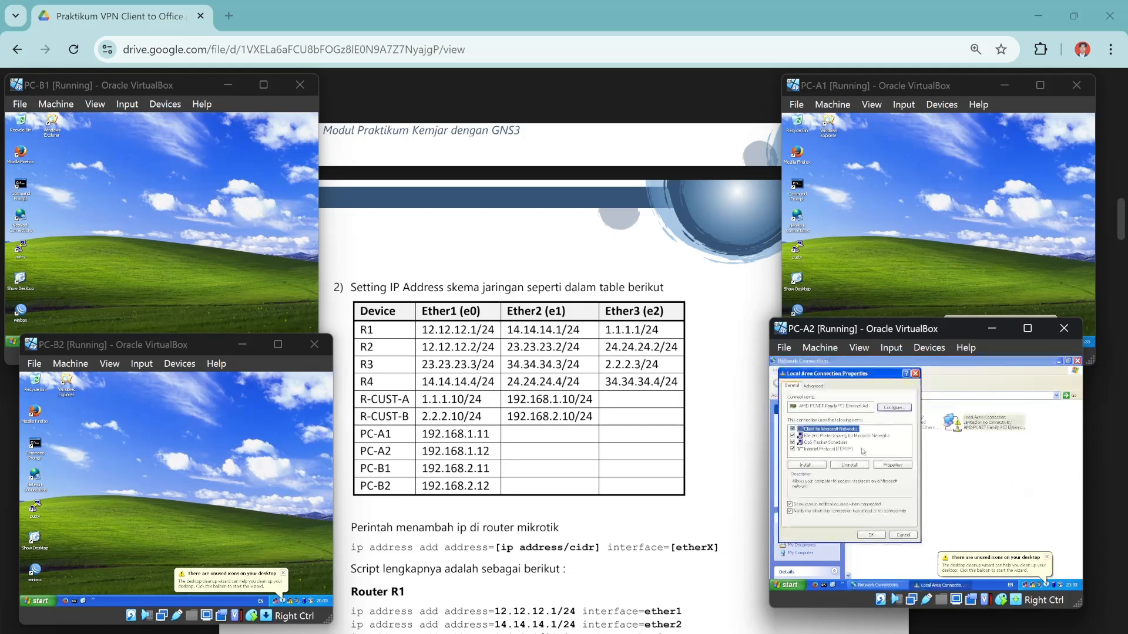
{"action": "left_click", "coordinate": [837, 450]}
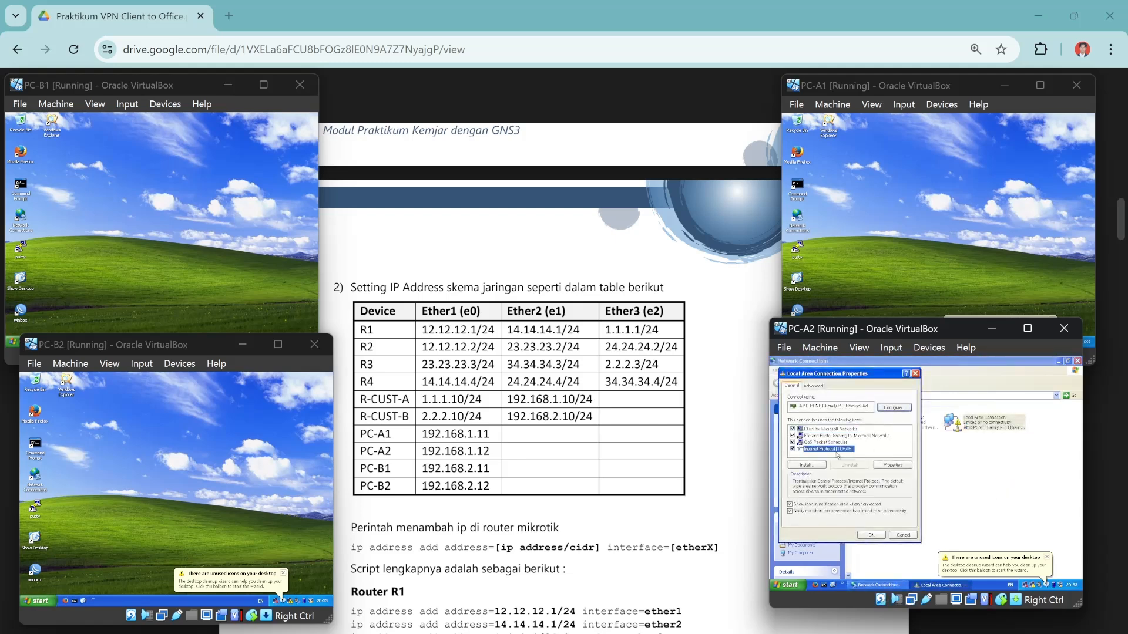
{"action": "left_click", "coordinate": [882, 466]}
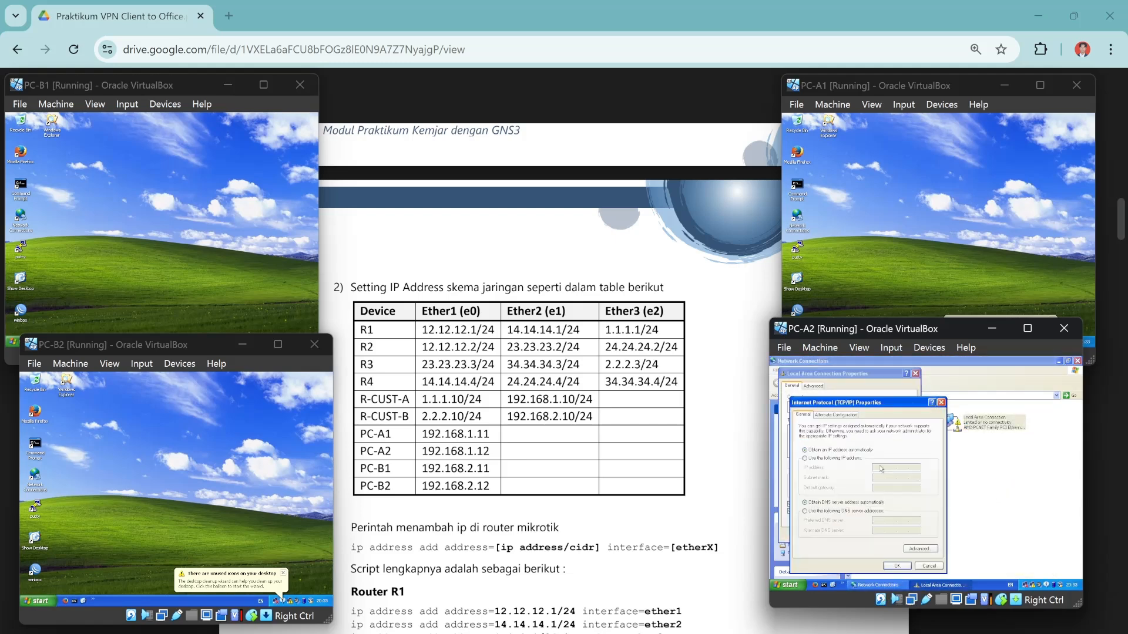
{"action": "left_click", "coordinate": [804, 458]}
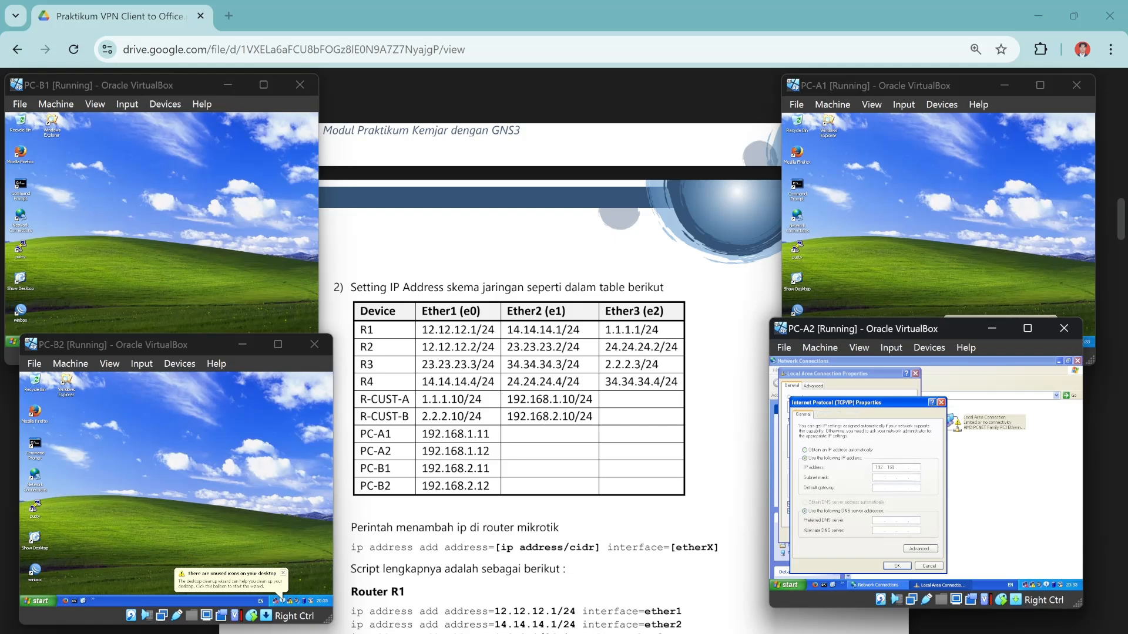
{"action": "type", "text": "1 . 12"}
{"action": "left_click", "coordinate": [886, 480]}
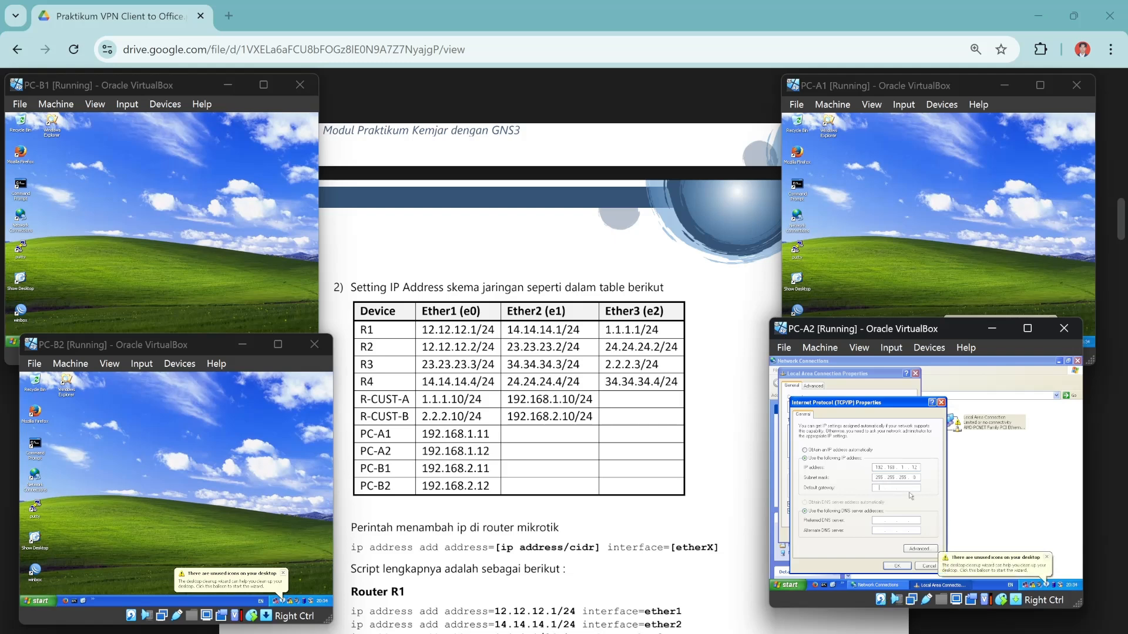
{"action": "type", "text": "192.168.1.10"}
{"action": "left_click", "coordinate": [889, 567]}
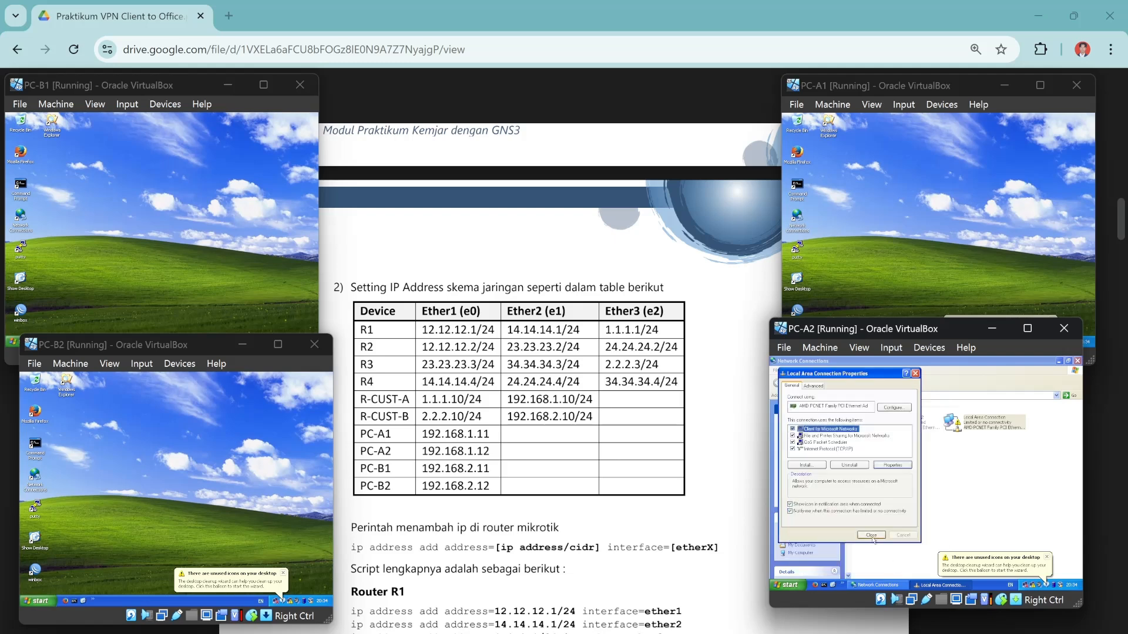
{"action": "left_click", "coordinate": [1047, 558]}
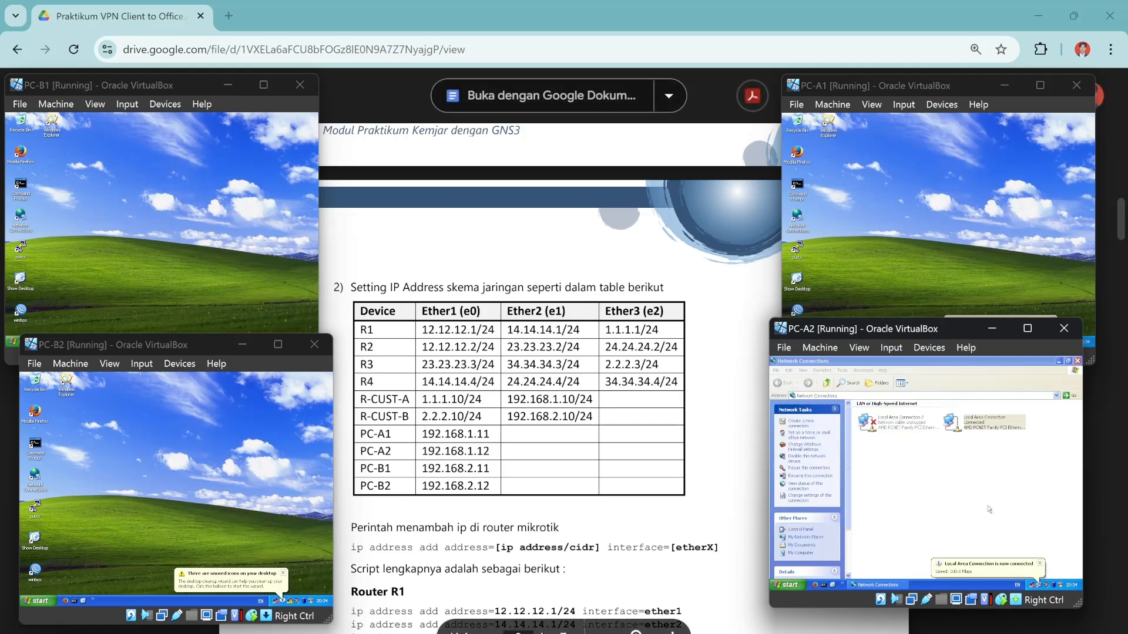
{"action": "left_click", "coordinate": [1078, 361]}
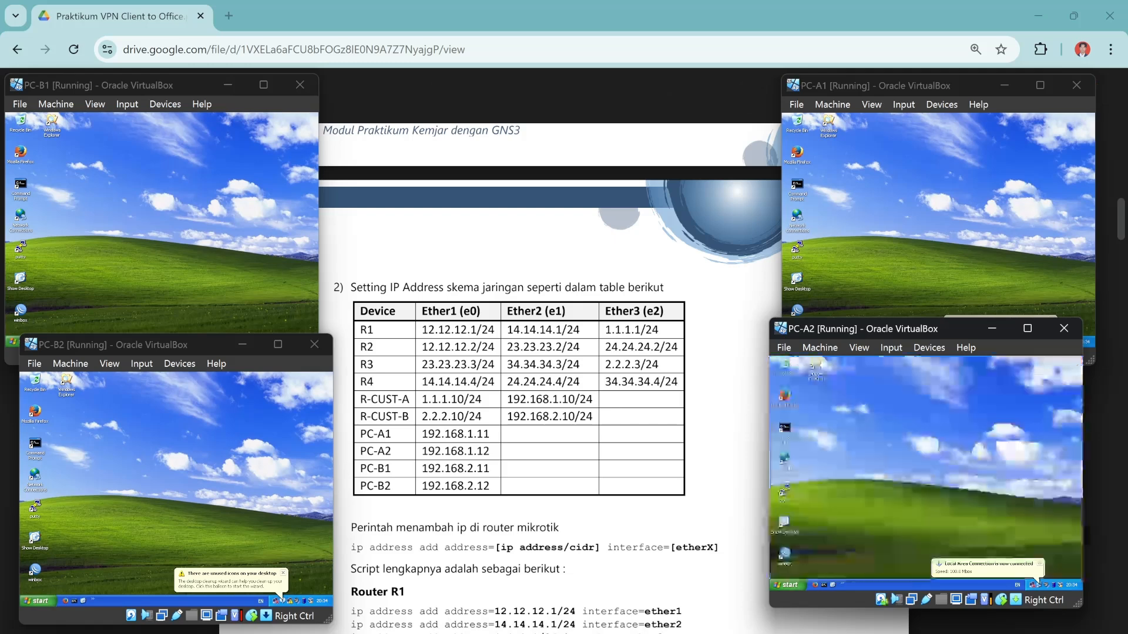
Open the TCP/IP properties of PC-B1's Local Area Connection.
{"action": "left_click", "coordinate": [23, 216]}
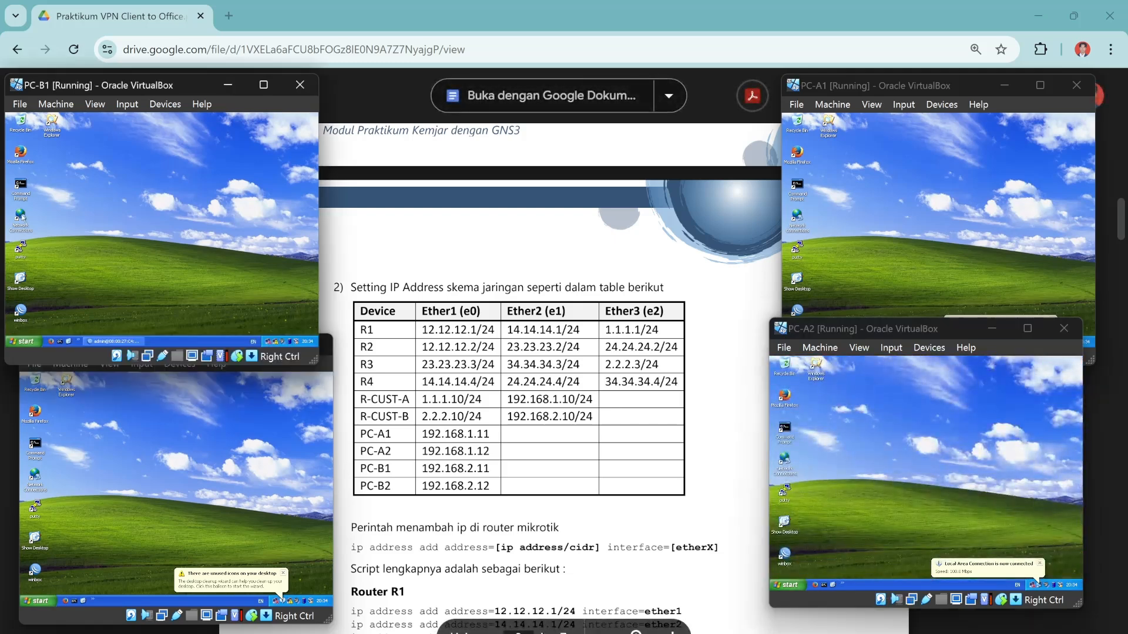
{"action": "double_click", "coordinate": [22, 217]}
{"action": "left_click", "coordinate": [218, 183]}
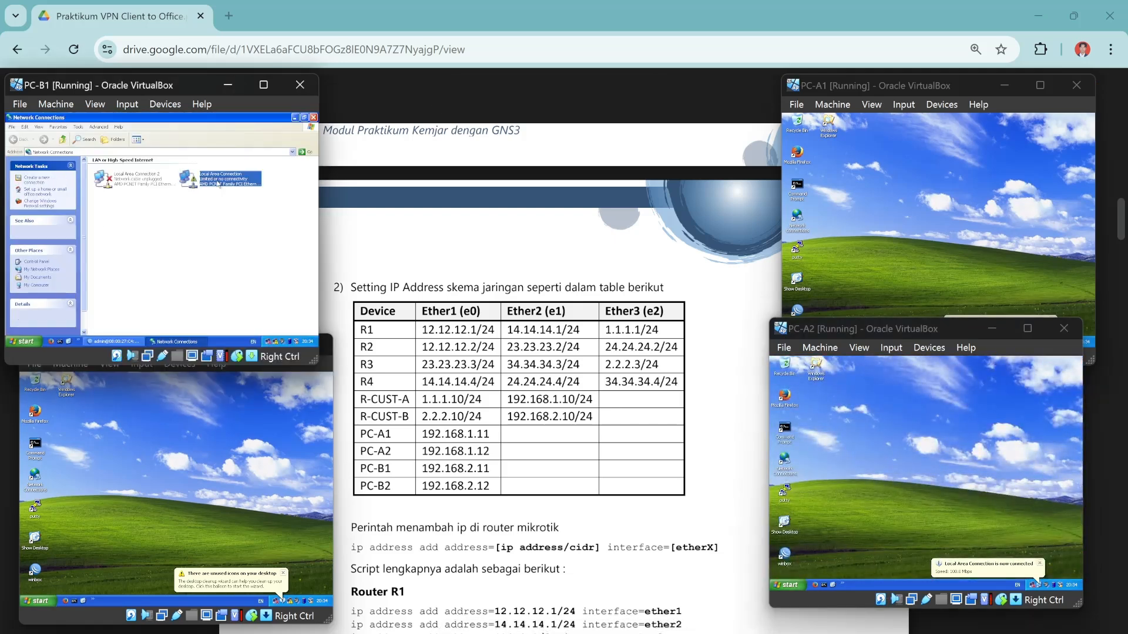
{"action": "right_click", "coordinate": [218, 183]}
{"action": "left_click", "coordinate": [240, 245]}
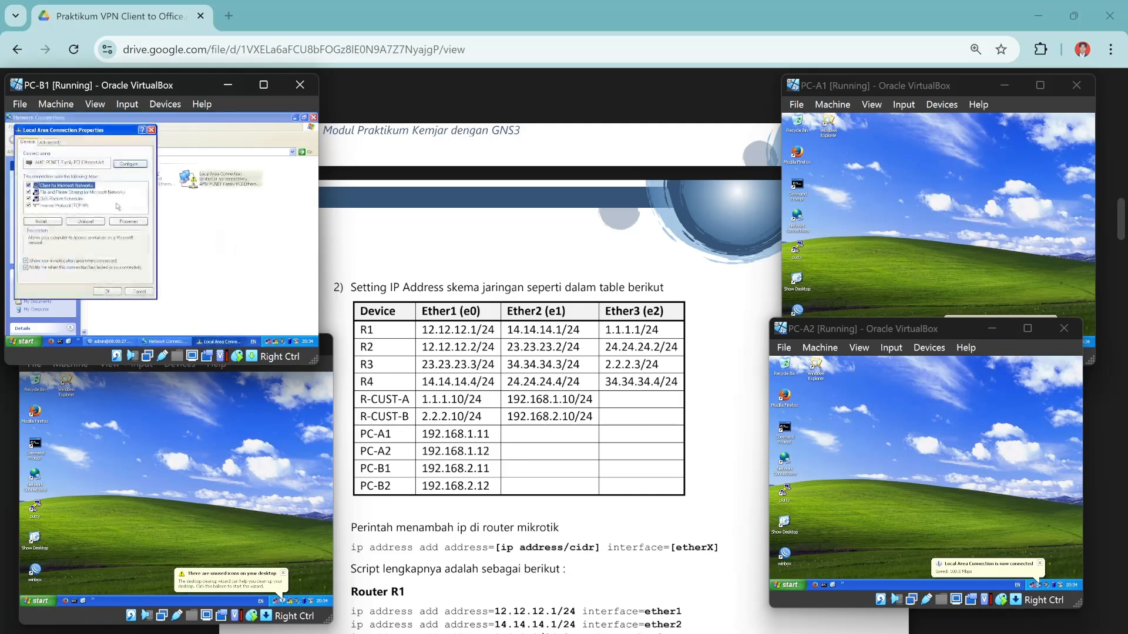
{"action": "left_click", "coordinate": [82, 207]}
{"action": "left_click", "coordinate": [110, 222]}
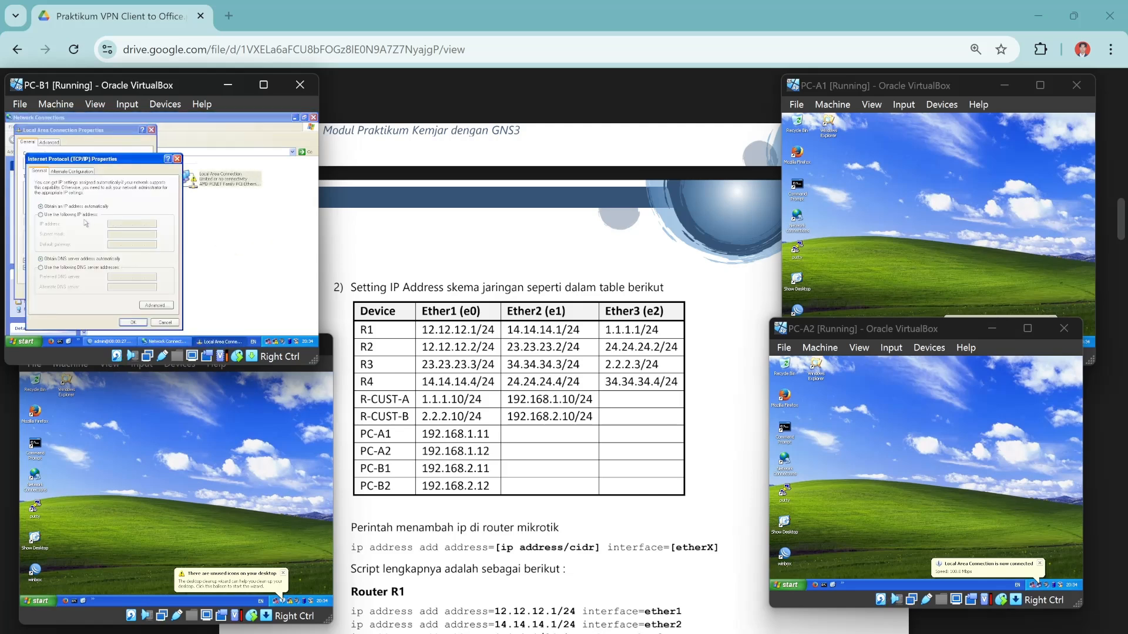
Set PC-B1 to static IP 192.168.2.11, mask 255.255.255.0, gateway 192.168.2.10, and close its windows.
{"action": "left_click", "coordinate": [47, 216]}
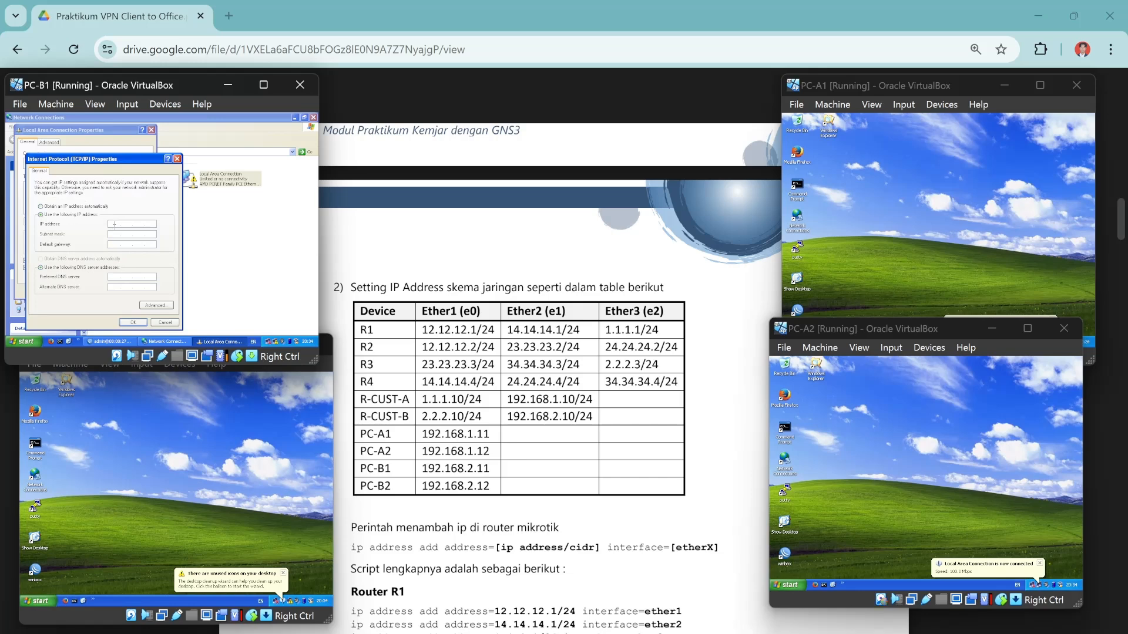
{"action": "type", "text": "192 . 168 . 2 . 11"}
{"action": "left_click", "coordinate": [113, 234]}
{"action": "key", "text": "Tab"}
{"action": "type", "text": "192 . 168 . 2 . 10"}
{"action": "left_click", "coordinate": [133, 323]}
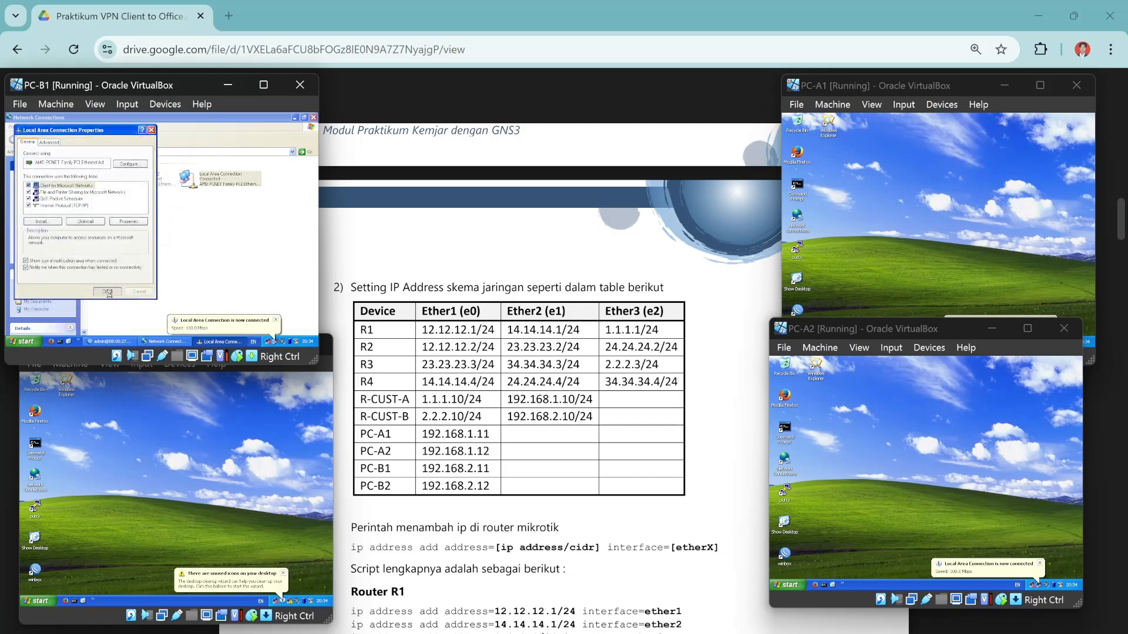
{"action": "left_click", "coordinate": [109, 292]}
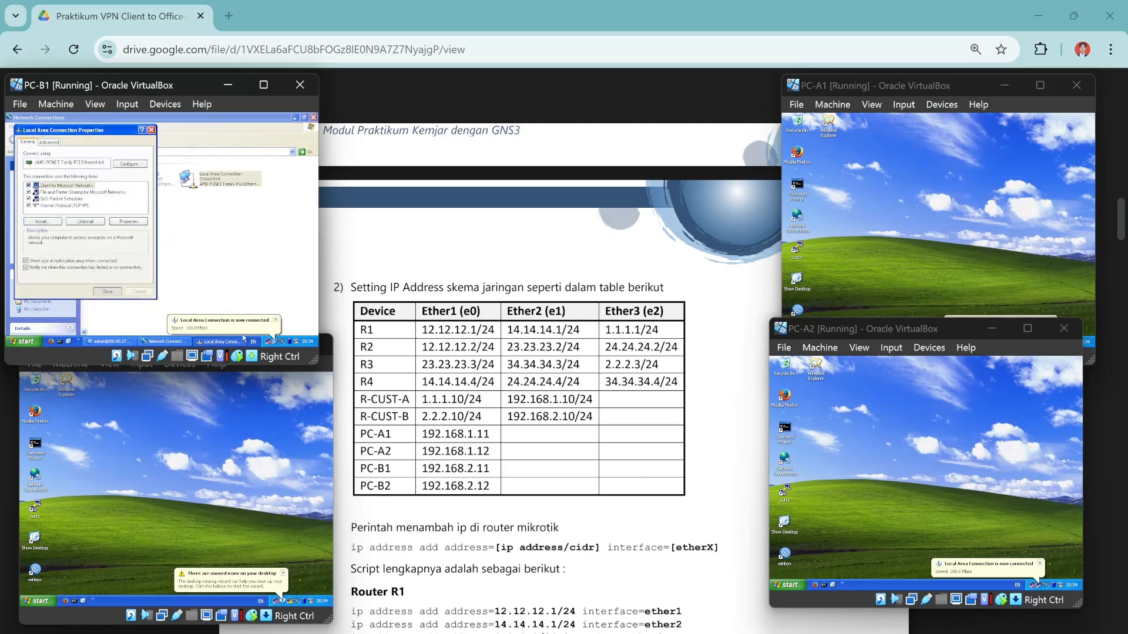
{"action": "left_click", "coordinate": [314, 117]}
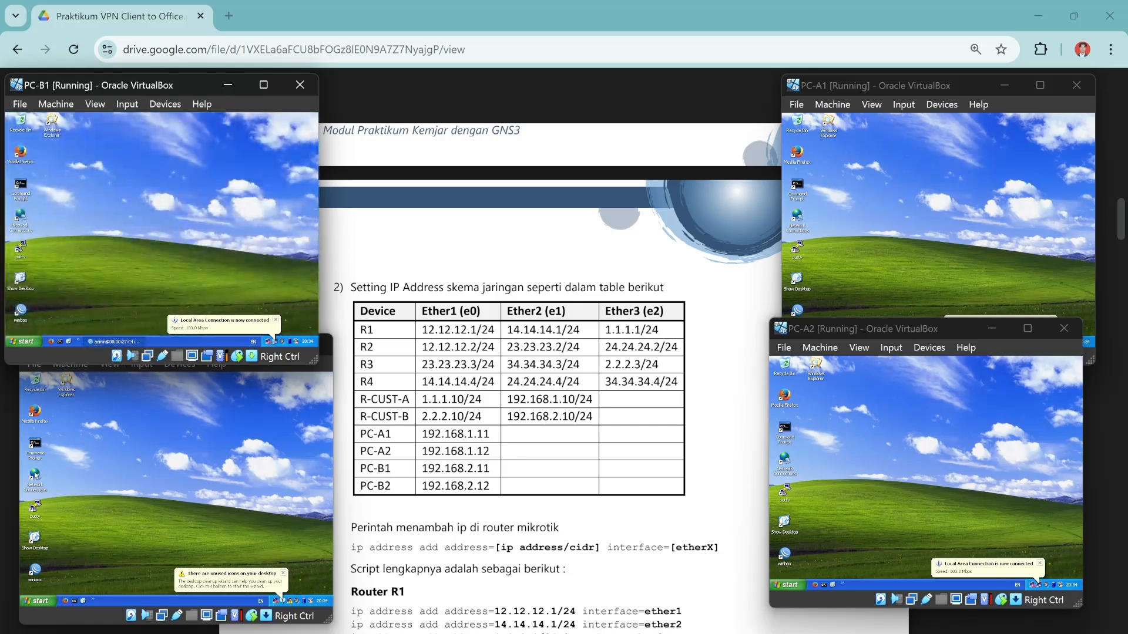
{"action": "double_click", "coordinate": [36, 475]}
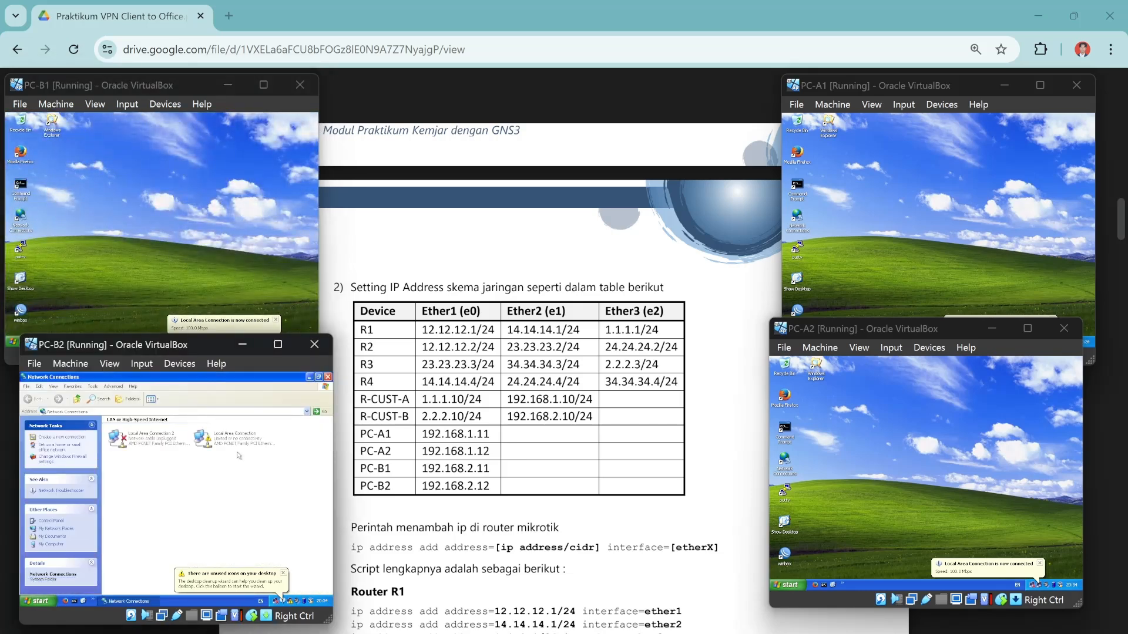
Configure PC-B2 with static IP 192.168.2.12, mask 255.255.255.0 and gateway 192.168.2.10.
{"action": "right_click", "coordinate": [227, 444]}
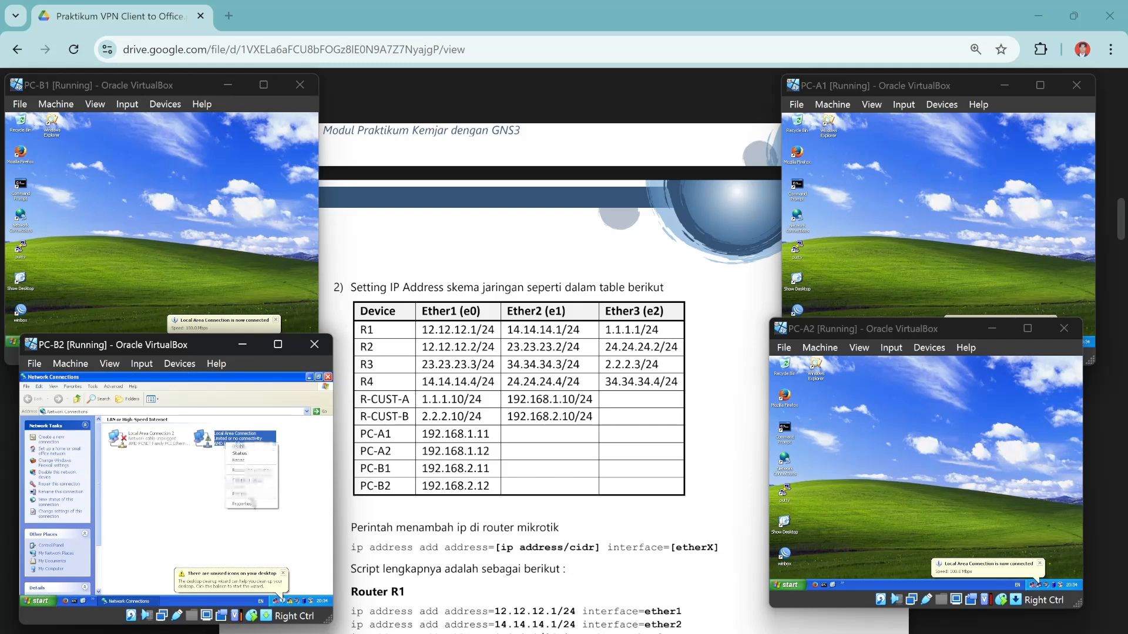
{"action": "left_click", "coordinate": [241, 504]}
{"action": "left_click", "coordinate": [85, 467]}
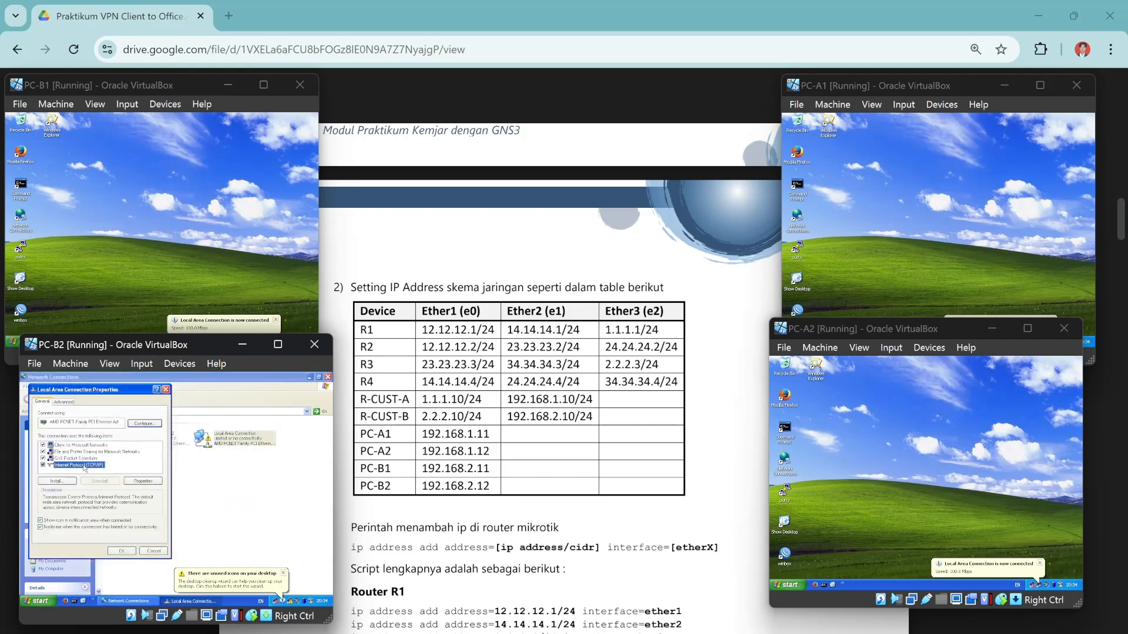
{"action": "left_click", "coordinate": [144, 481]}
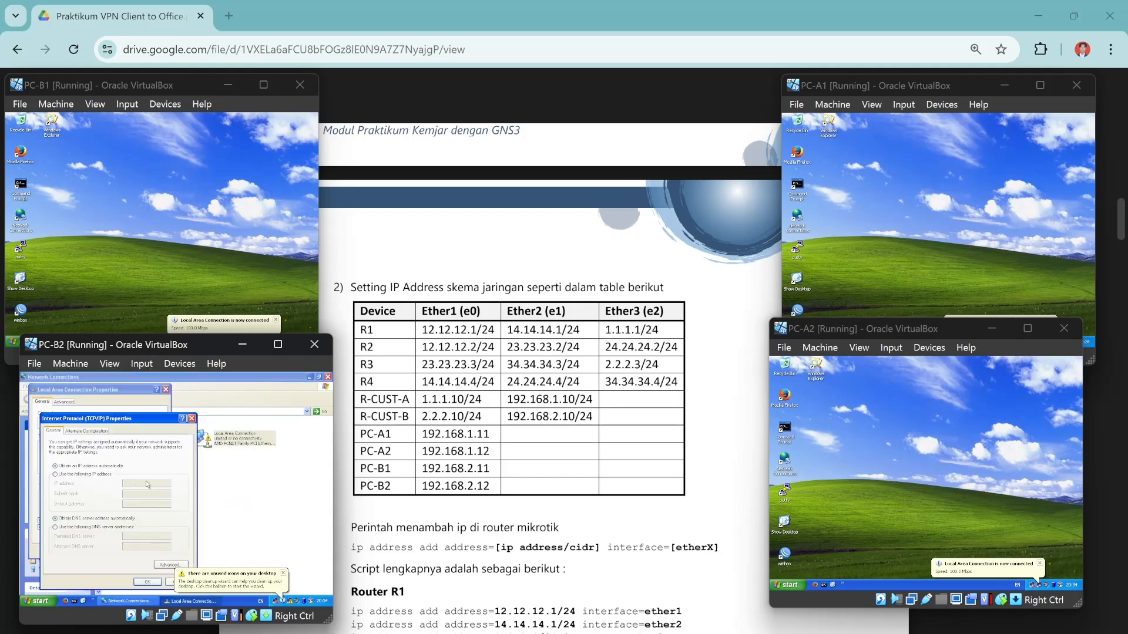
{"action": "left_click", "coordinate": [56, 474]}
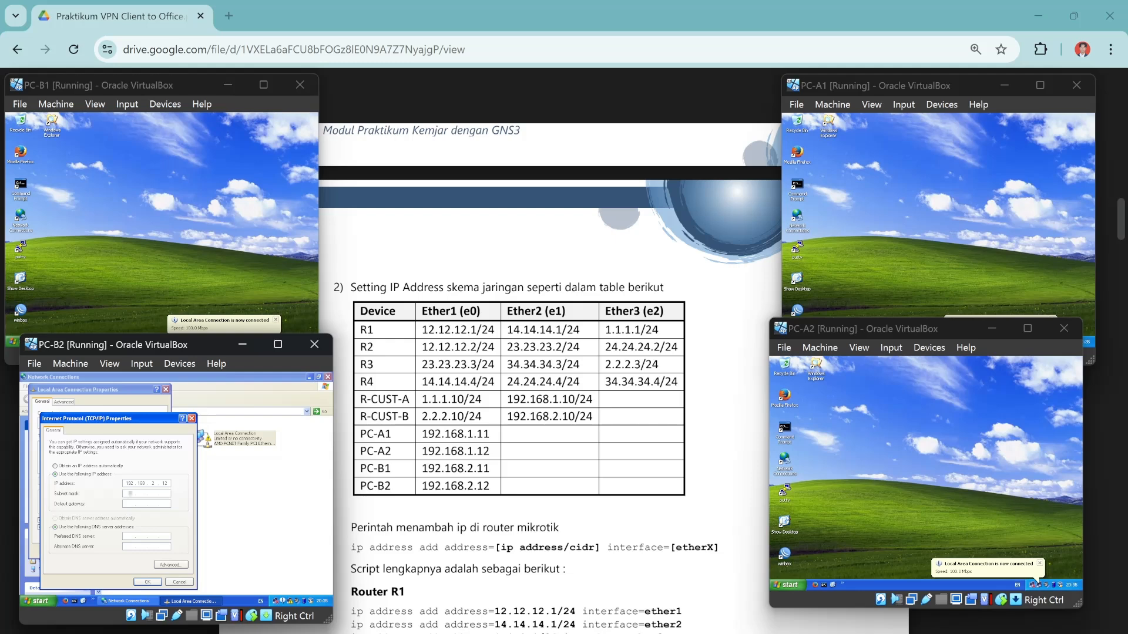
{"action": "left_click", "coordinate": [130, 494]}
{"action": "left_click", "coordinate": [149, 508]}
{"action": "type", "text": "192 . 168 . 2 . 10"}
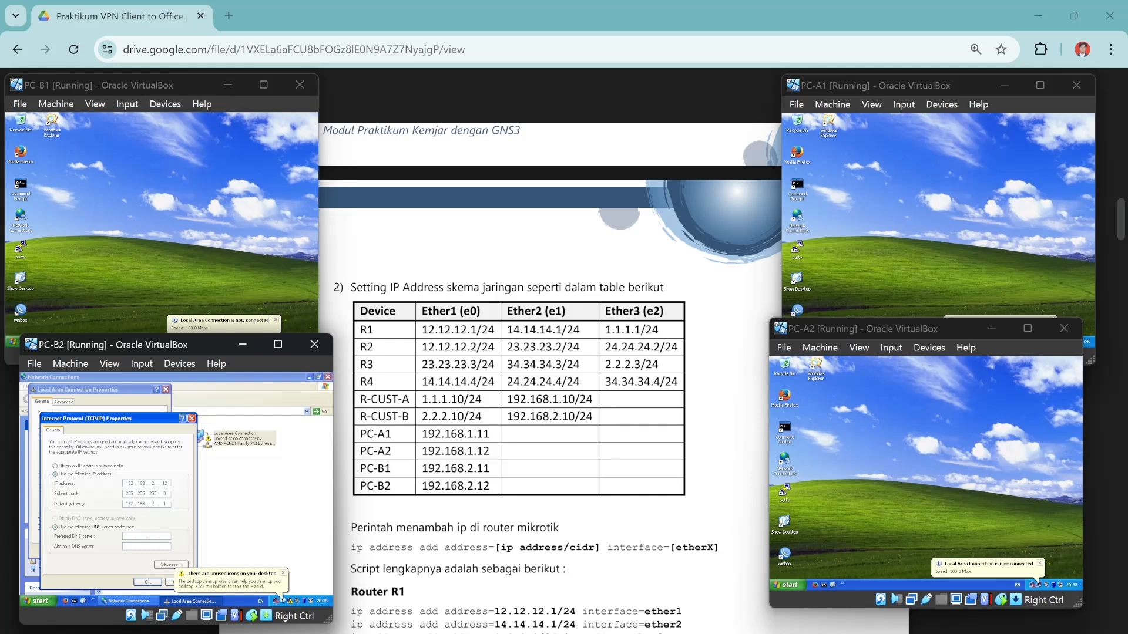
{"action": "left_click", "coordinate": [147, 582]}
{"action": "left_click", "coordinate": [122, 553]}
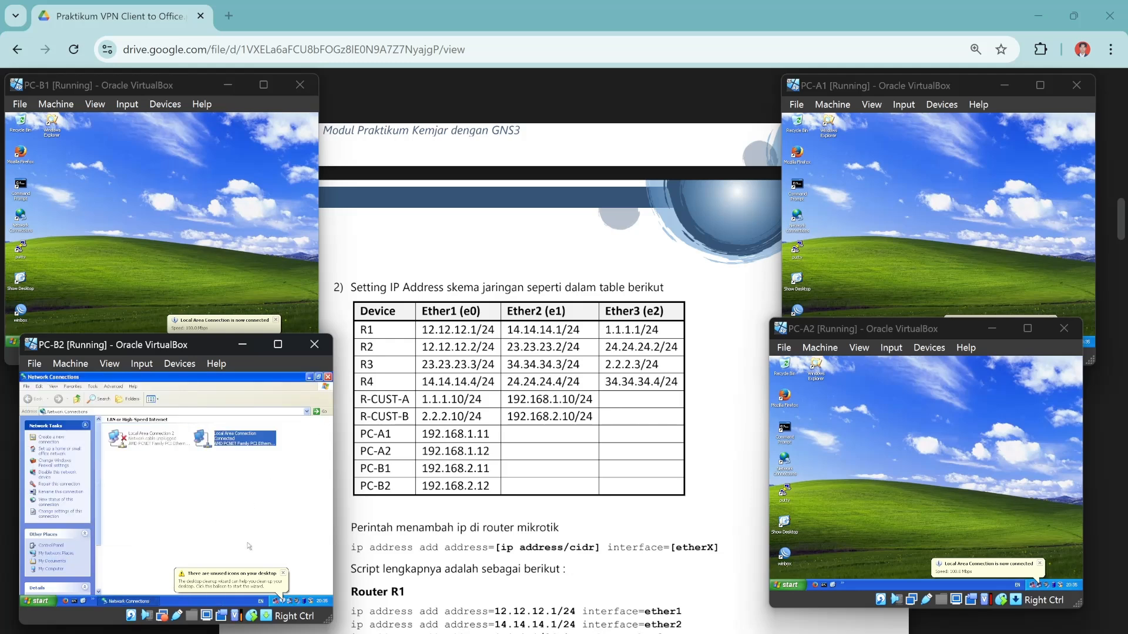
Dismiss the unused icons notice and close PC-B2's Network Connections window.
{"action": "left_click", "coordinate": [283, 574]}
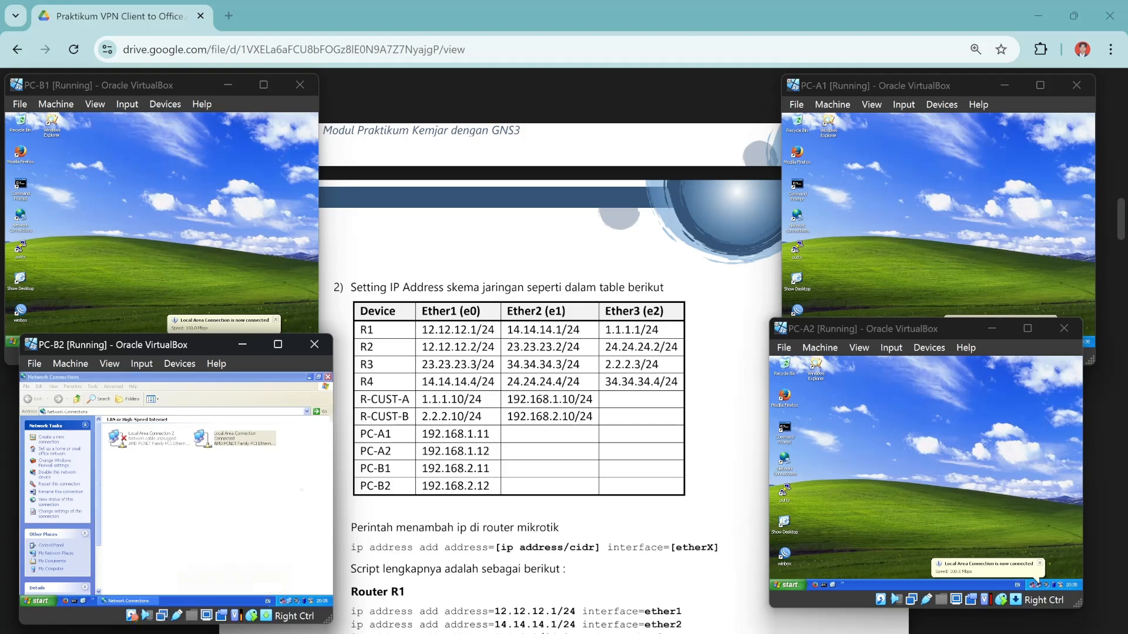
{"action": "left_click", "coordinate": [331, 377]}
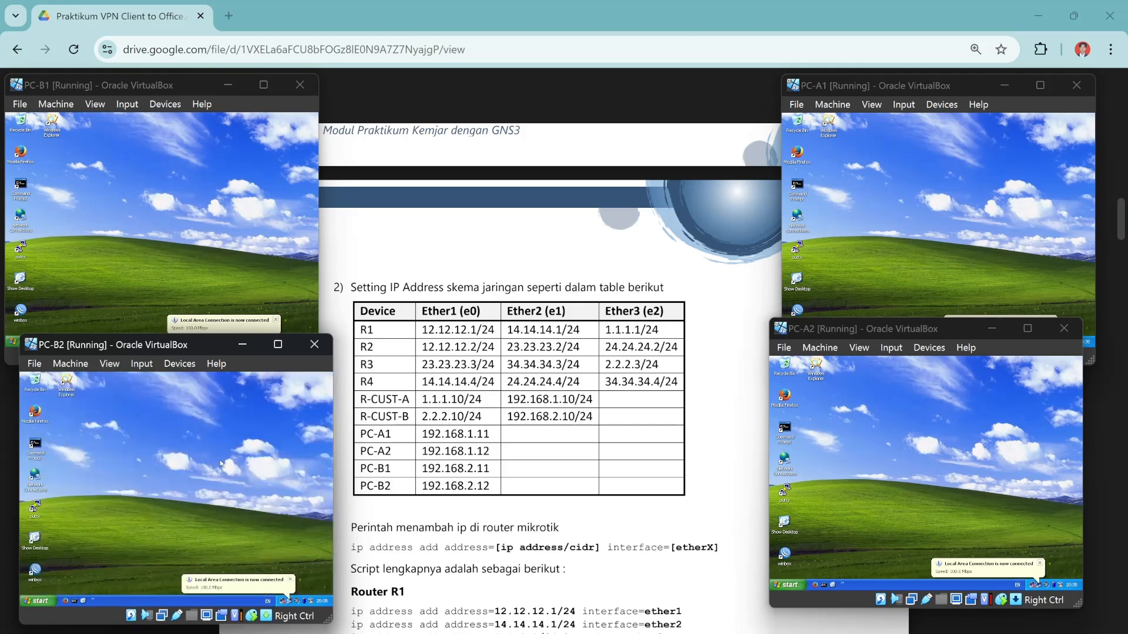
{"action": "scroll", "coordinate": [550, 376], "scroll_direction": "down", "scroll_amount": 20}
Show the guide's NAT masquerade section, with R-CUST-A placed left and R-CUST-B right.
{"action": "scroll", "coordinate": [550, 376], "scroll_direction": "down", "scroll_amount": 3}
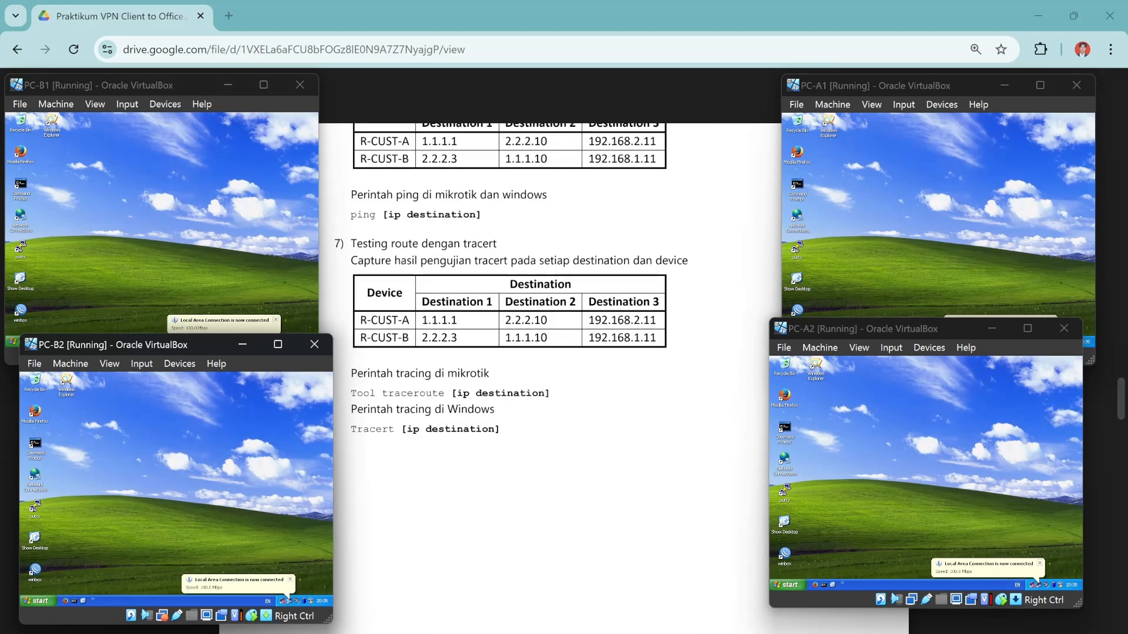
{"action": "scroll", "coordinate": [550, 376], "scroll_direction": "up", "scroll_amount": 6}
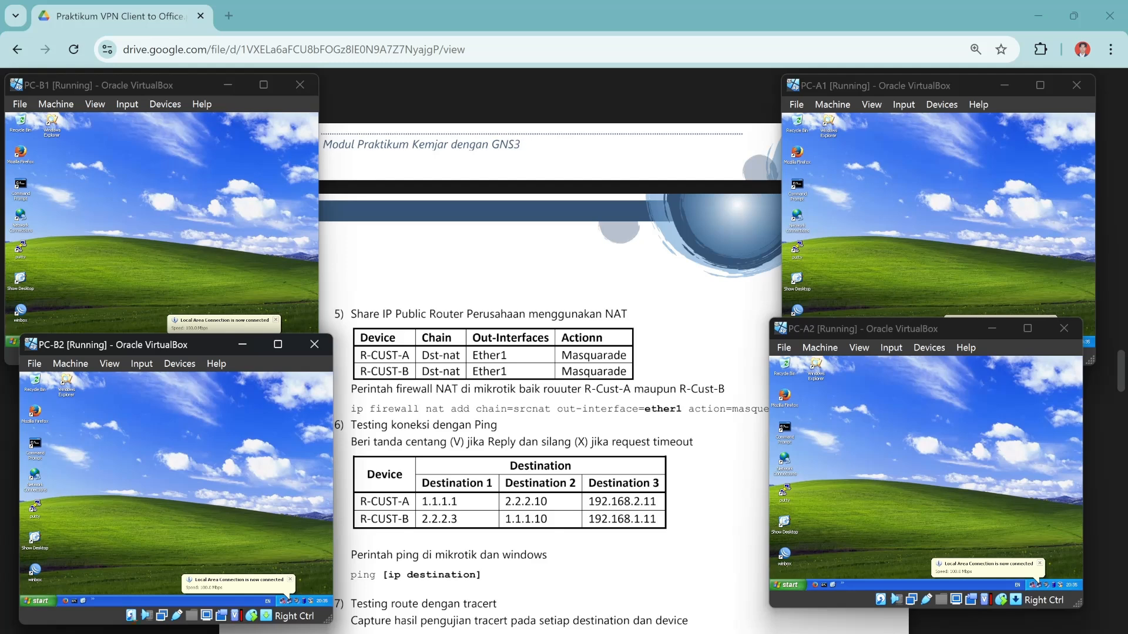
{"action": "key", "text": "alt+Tab"}
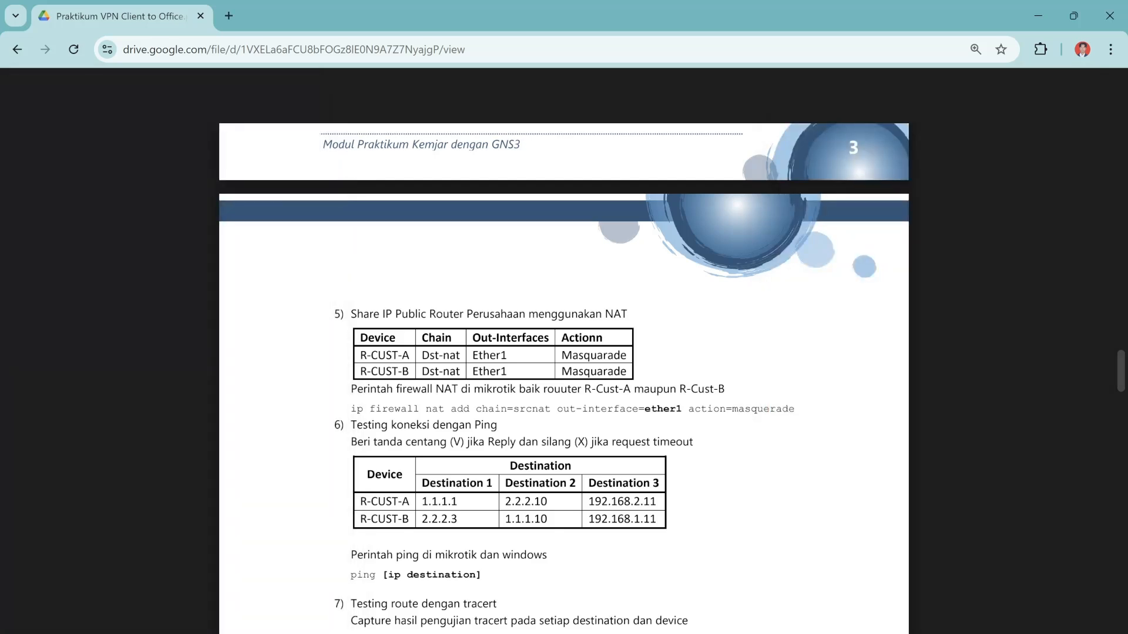
{"action": "mouse_move", "coordinate": [564, 633]}
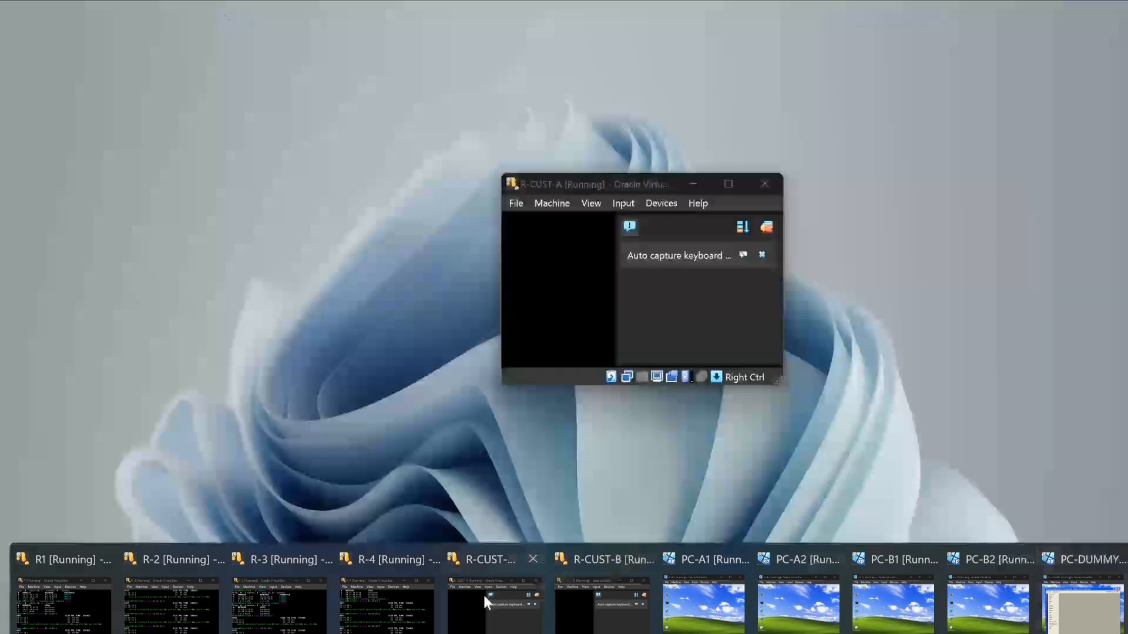
{"action": "left_click", "coordinate": [483, 594]}
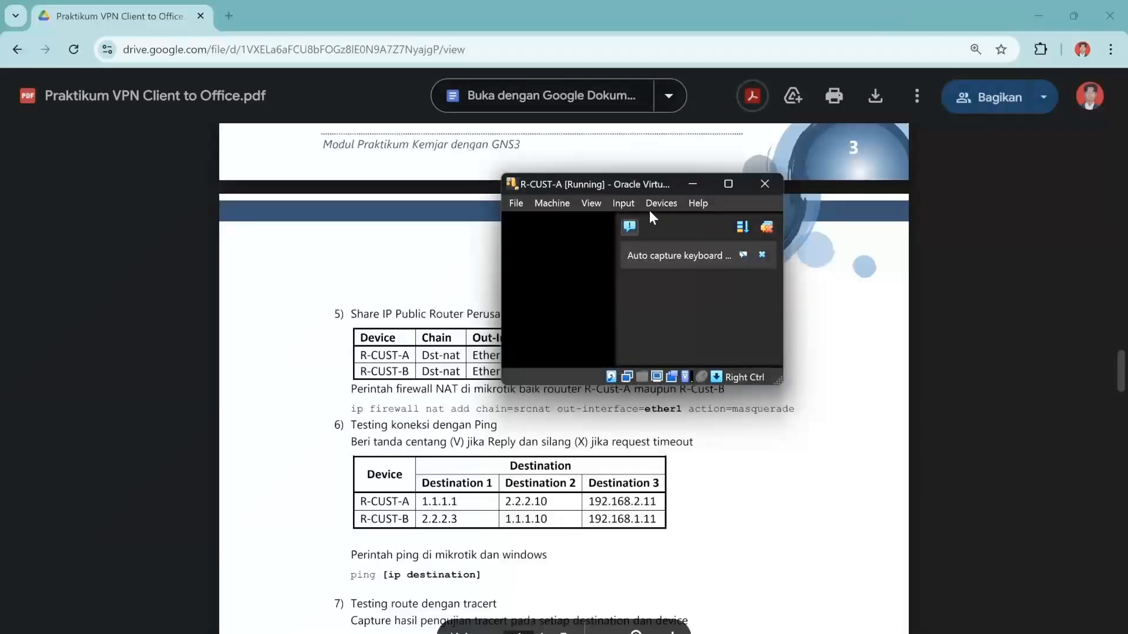
{"action": "left_click_drag", "start_coordinate": [615, 184], "coordinate": [142, 140]}
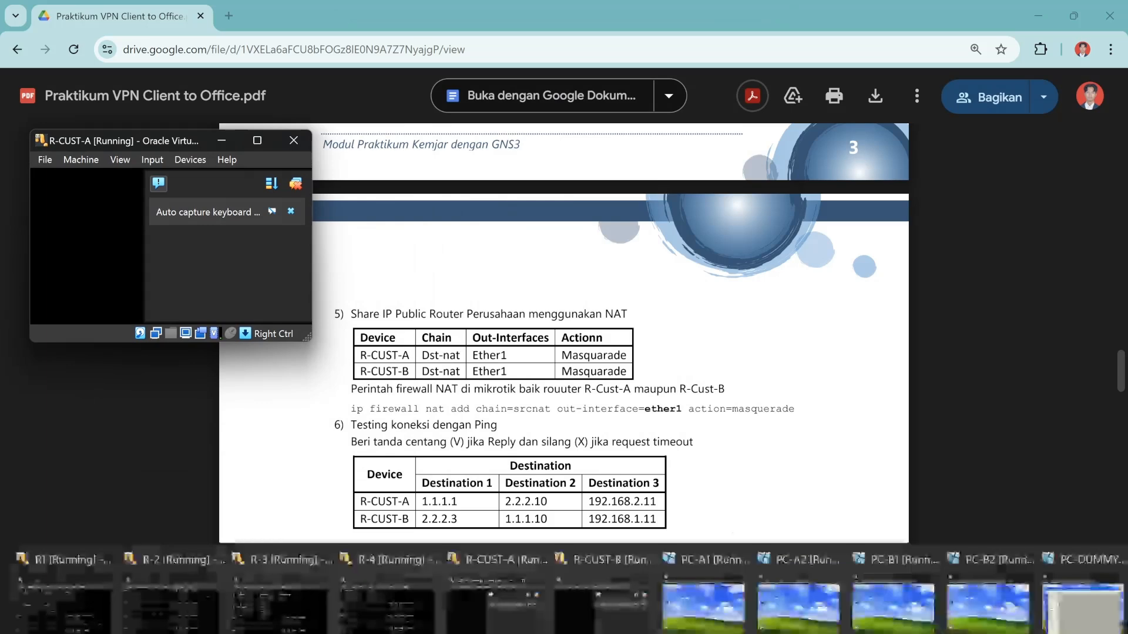
{"action": "mouse_move", "coordinate": [567, 594]}
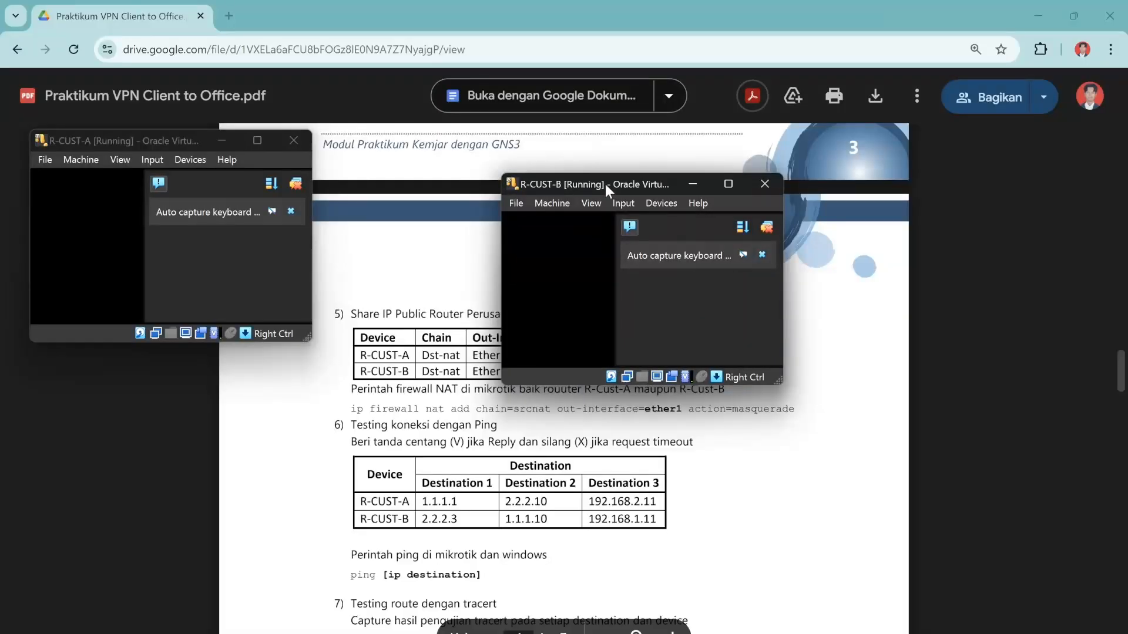
{"action": "left_click_drag", "start_coordinate": [605, 185], "coordinate": [894, 153]}
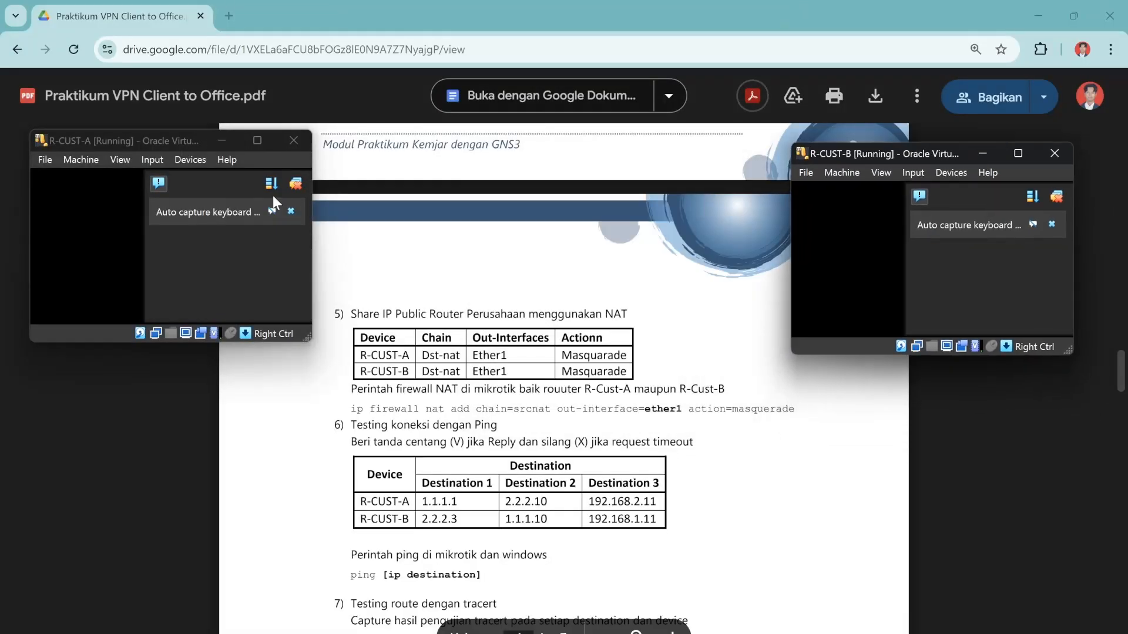
Log in to R-CUST-A as admin and add a srcnat masquerade rule on out-interface ether1.
{"action": "left_click", "coordinate": [297, 185]}
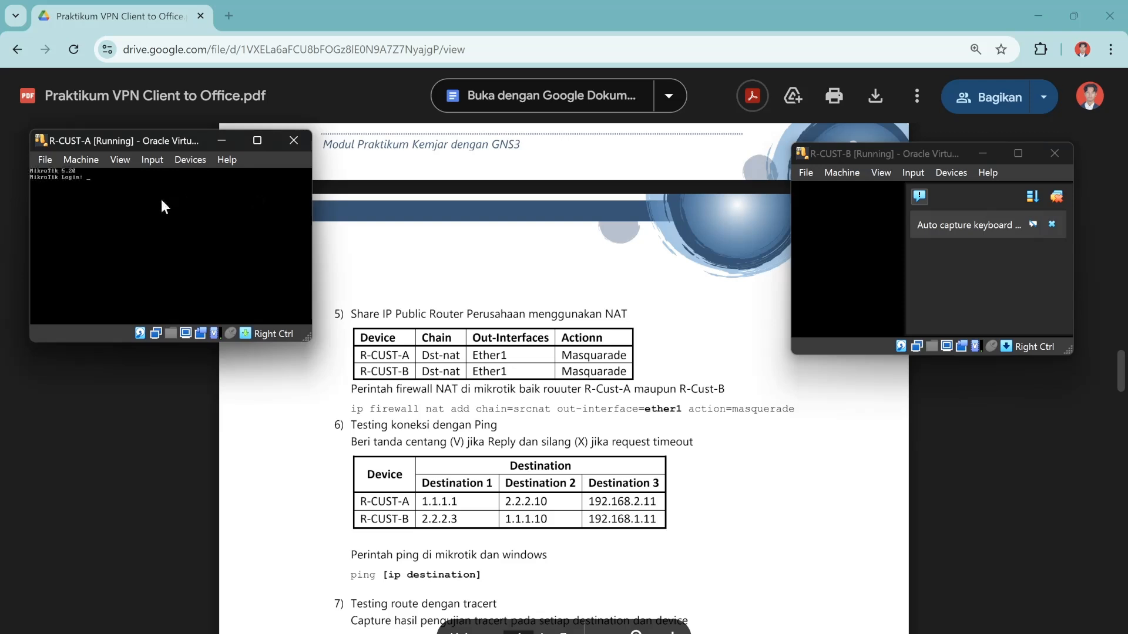
{"action": "type", "text": "admin"}
{"action": "key", "text": "Return"}
{"action": "key", "text": "Return"}
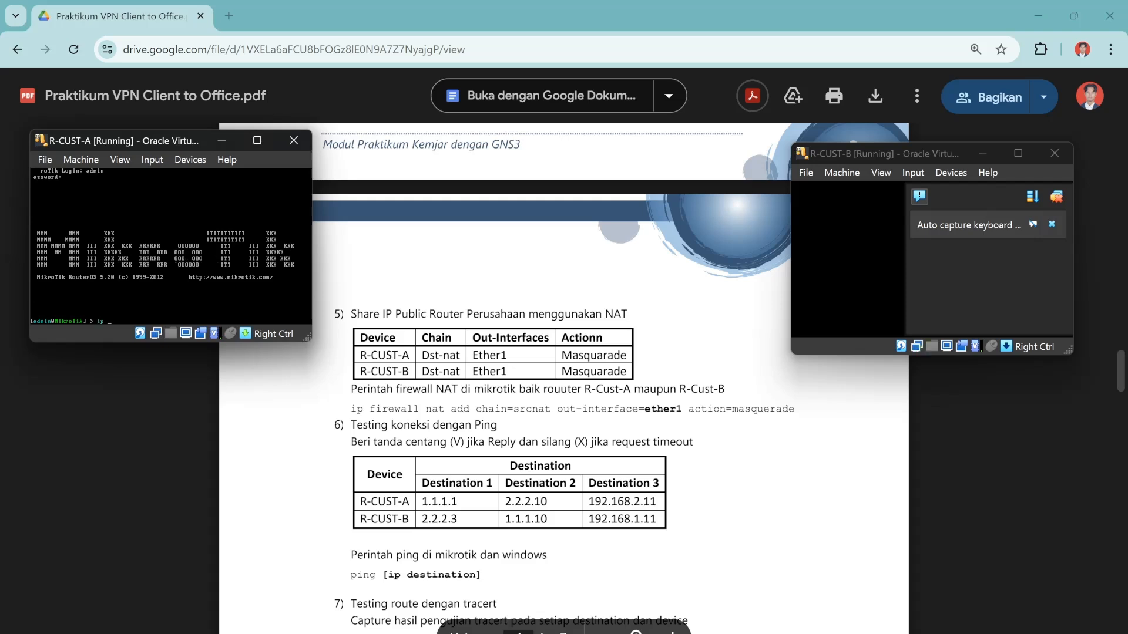
{"action": "type", "text": "ip firewall "}
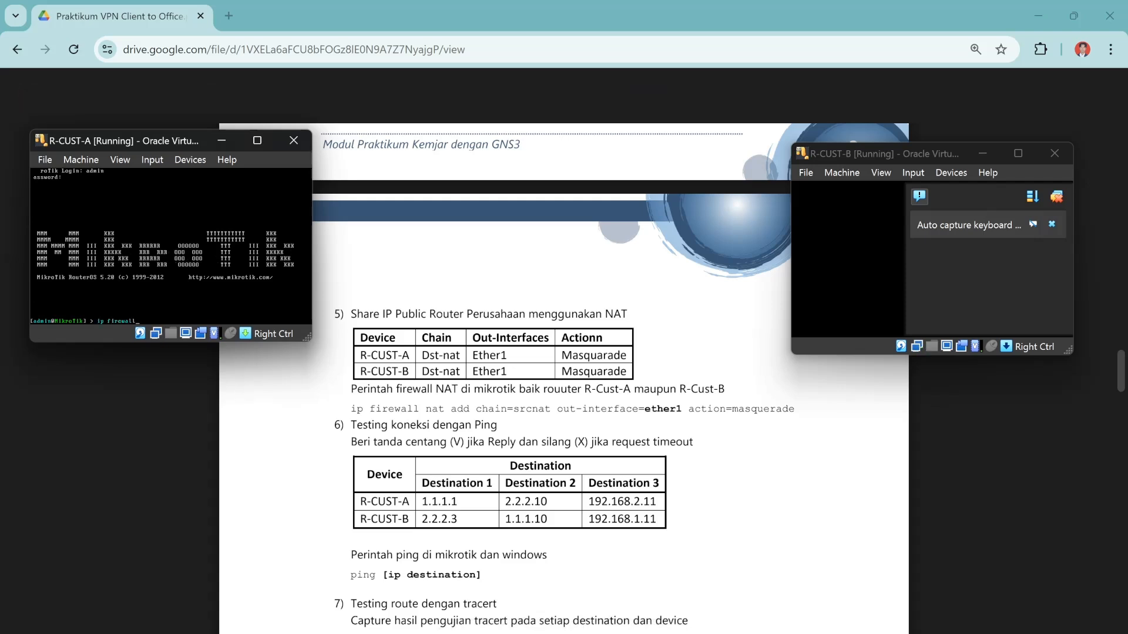
{"action": "type", "text": "na"}
{"action": "type", "text": "t"}
{"action": "key", "text": "Return"}
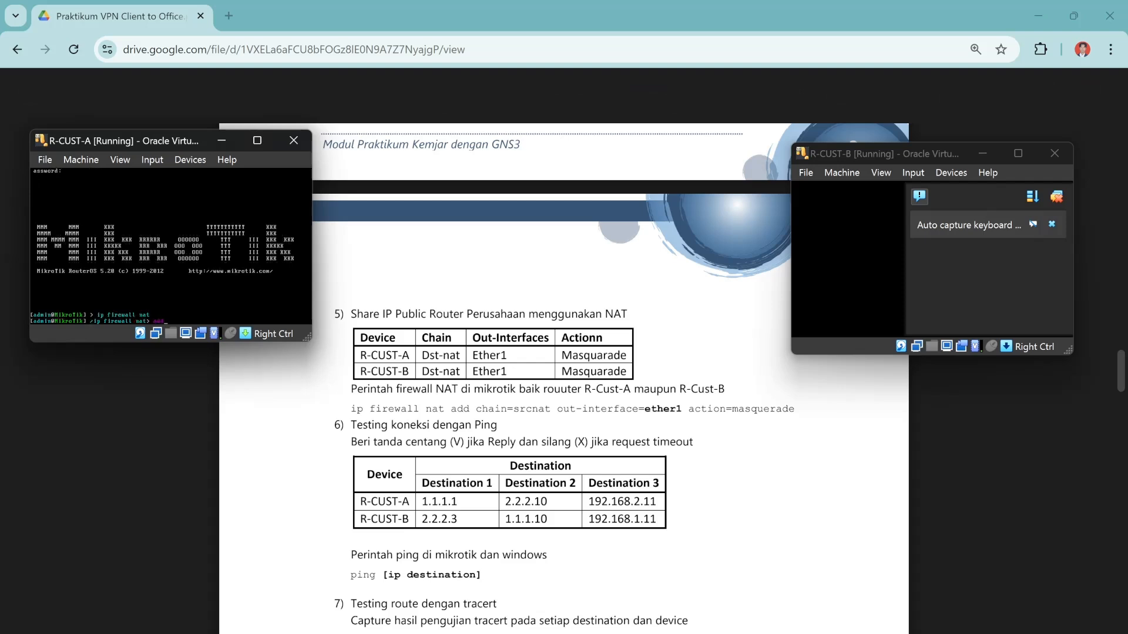
{"action": "type", "text": "add chain=srcnat out-interface=ether1 action=mas"}
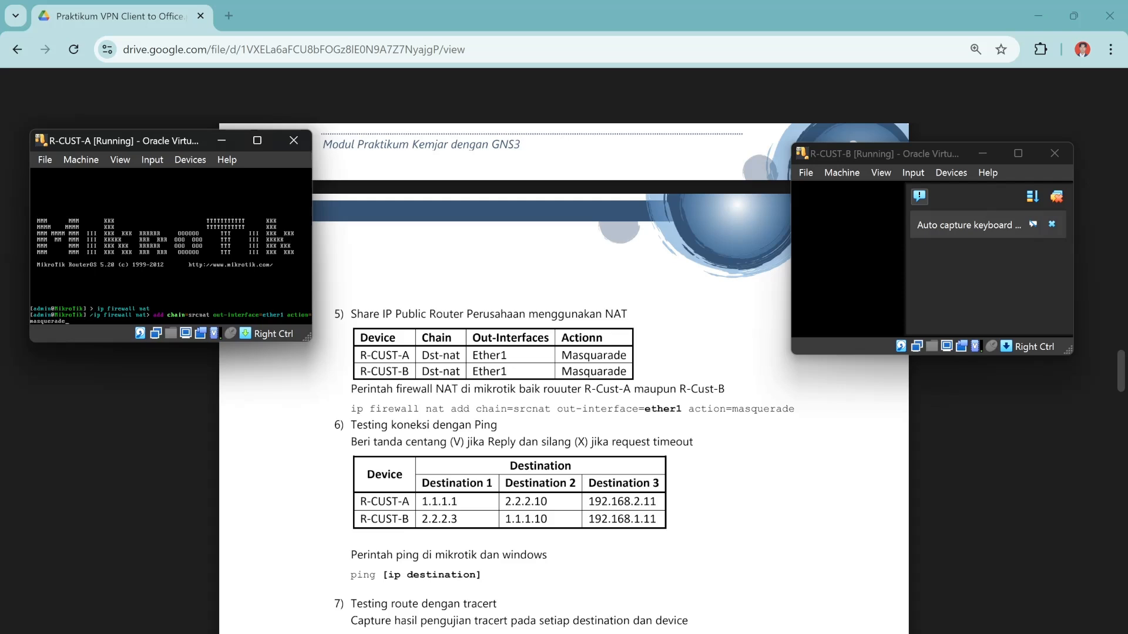
{"action": "type", "text": "querade"}
{"action": "key", "text": "Return"}
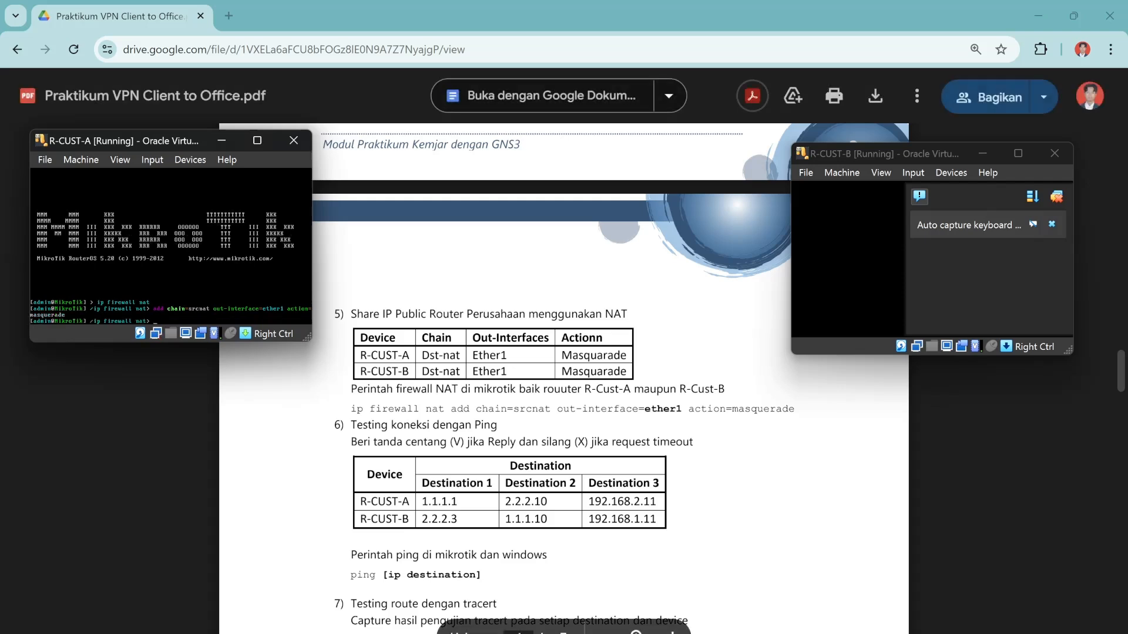
{"action": "left_click", "coordinate": [1052, 201]}
Log into R-CUST-B as admin and add a srcnat masquerade NAT rule on ether1.
{"action": "left_click", "coordinate": [1056, 197]}
{"action": "type", "text": "a"}
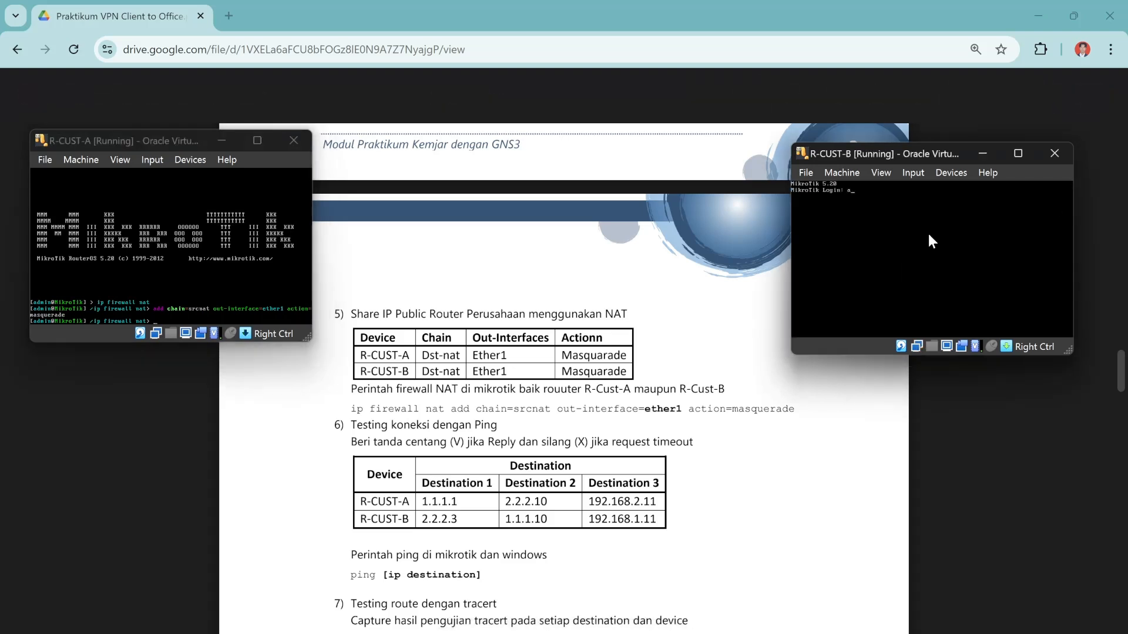
{"action": "type", "text": "dmin"}
{"action": "key", "text": "Return"}
{"action": "key", "text": "Return"}
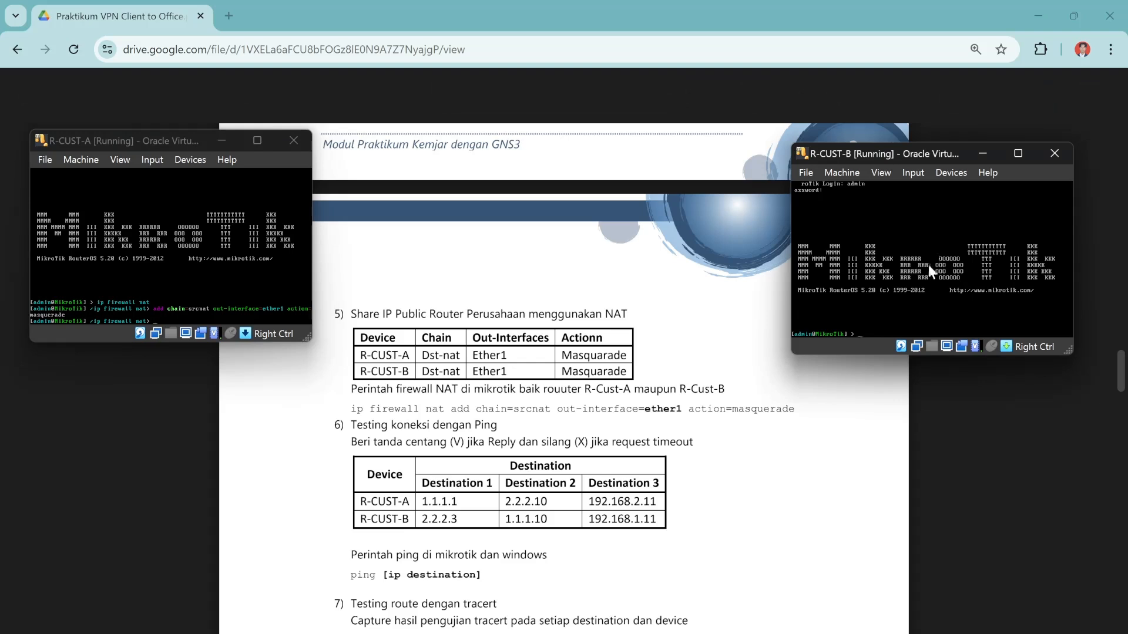
{"action": "type", "text": "ip firewall nat"}
{"action": "key", "text": "Return"}
{"action": "type", "text": "add "}
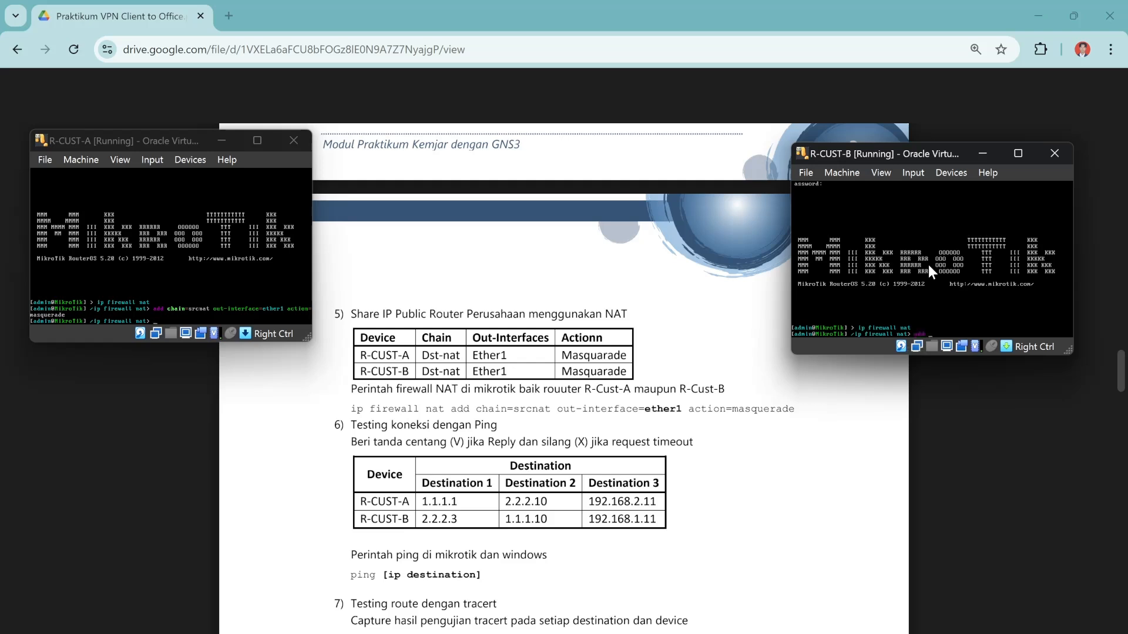
{"action": "type", "text": "chain=srcnat out-interface=ether1 action=masquerade"}
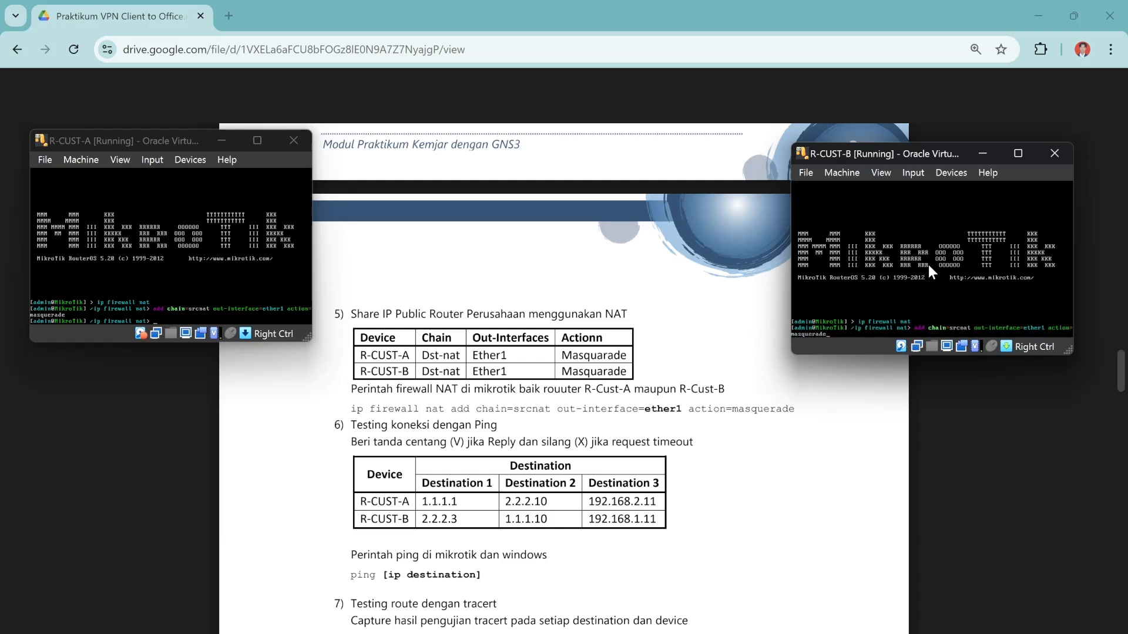
{"action": "key", "text": "Return"}
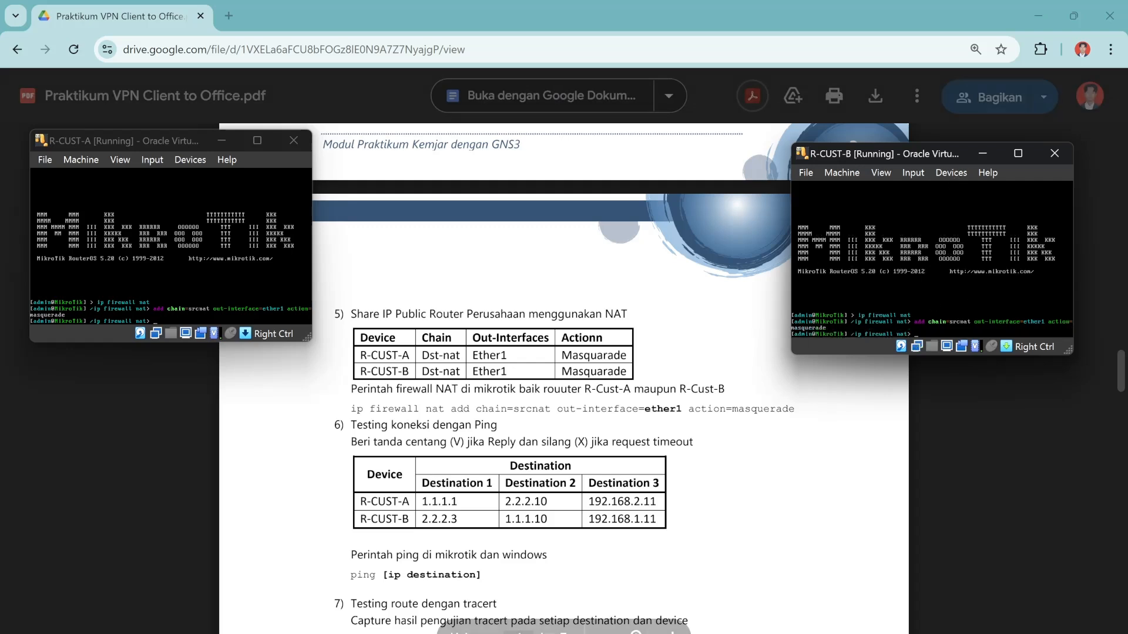
Minimize the R-CUST-B and R-CUST-A consoles and bring PC-B1's VM forward.
{"action": "left_click", "coordinate": [986, 151]}
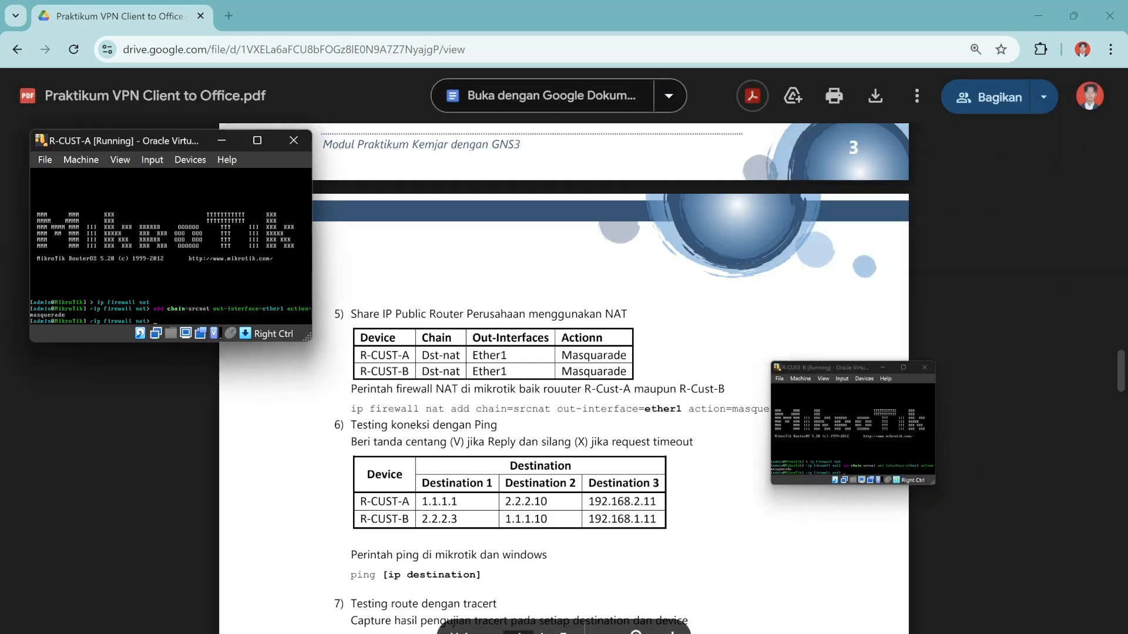
{"action": "left_click", "coordinate": [221, 141]}
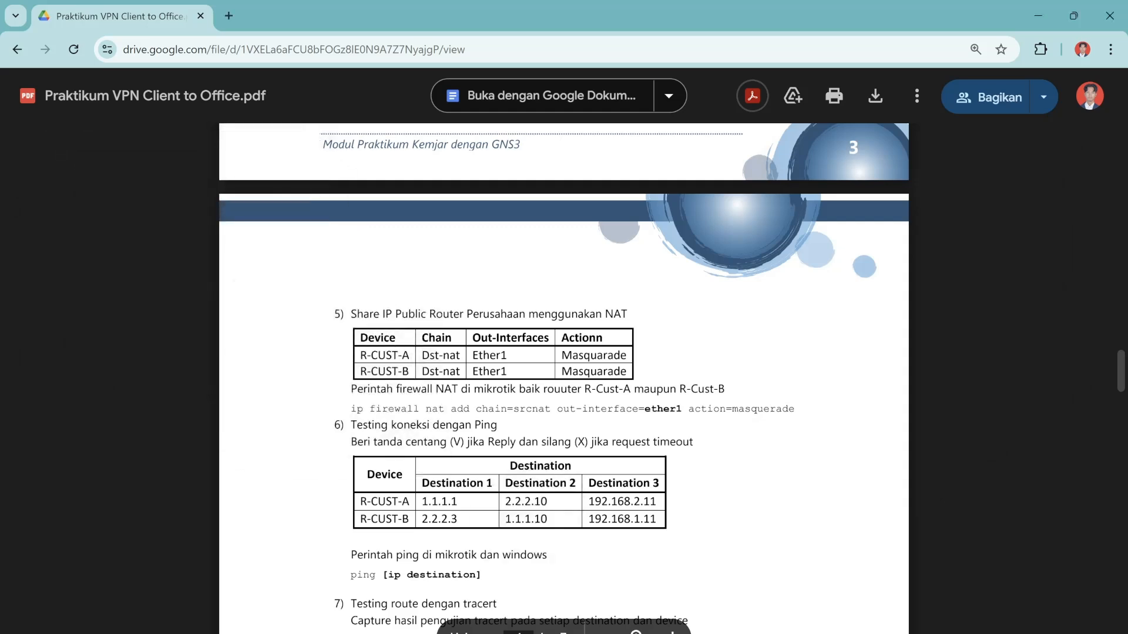
{"action": "mouse_move", "coordinate": [696, 632]}
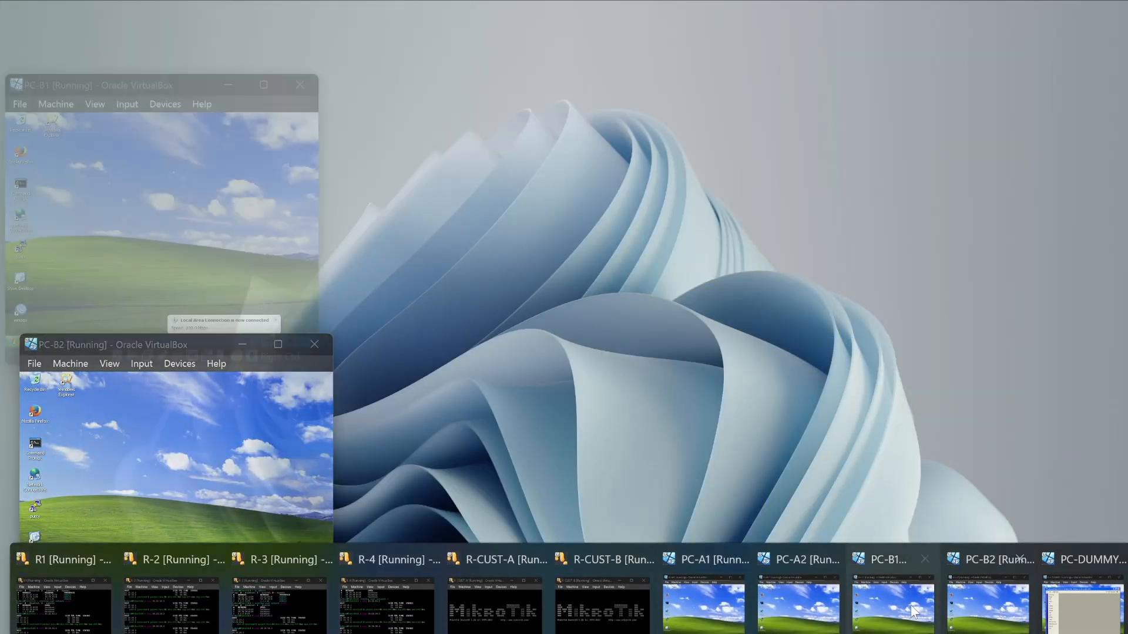
{"action": "left_click", "coordinate": [911, 605]}
In PC-A1's Winbox, close the route and address lists and view the Firewall NAT rules.
{"action": "mouse_move", "coordinate": [696, 632]}
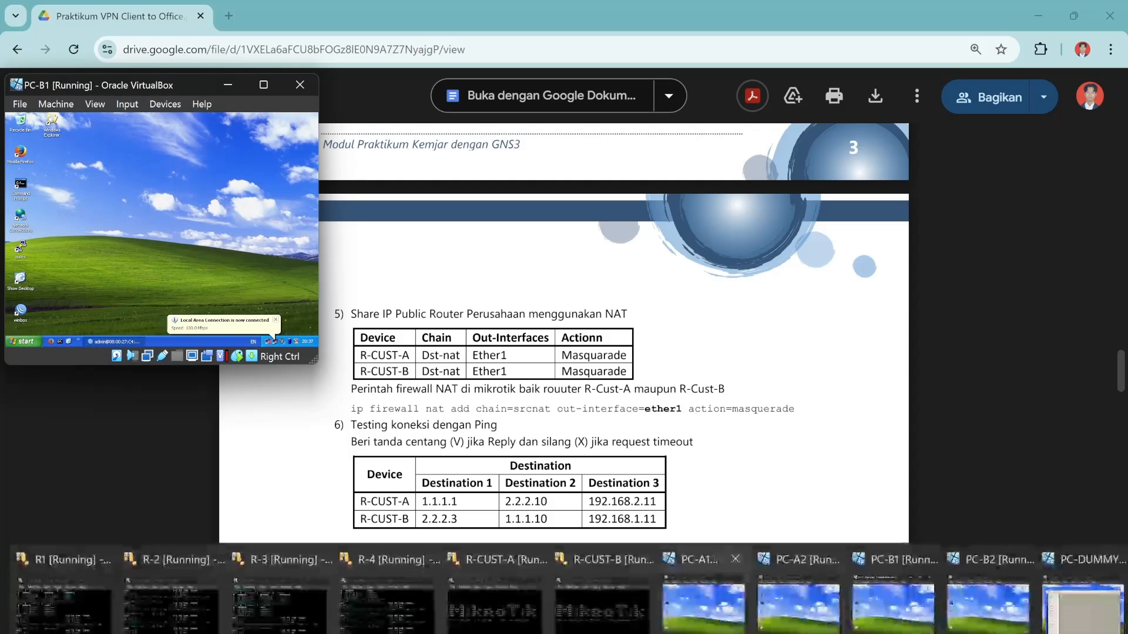
{"action": "left_click", "coordinate": [815, 603]}
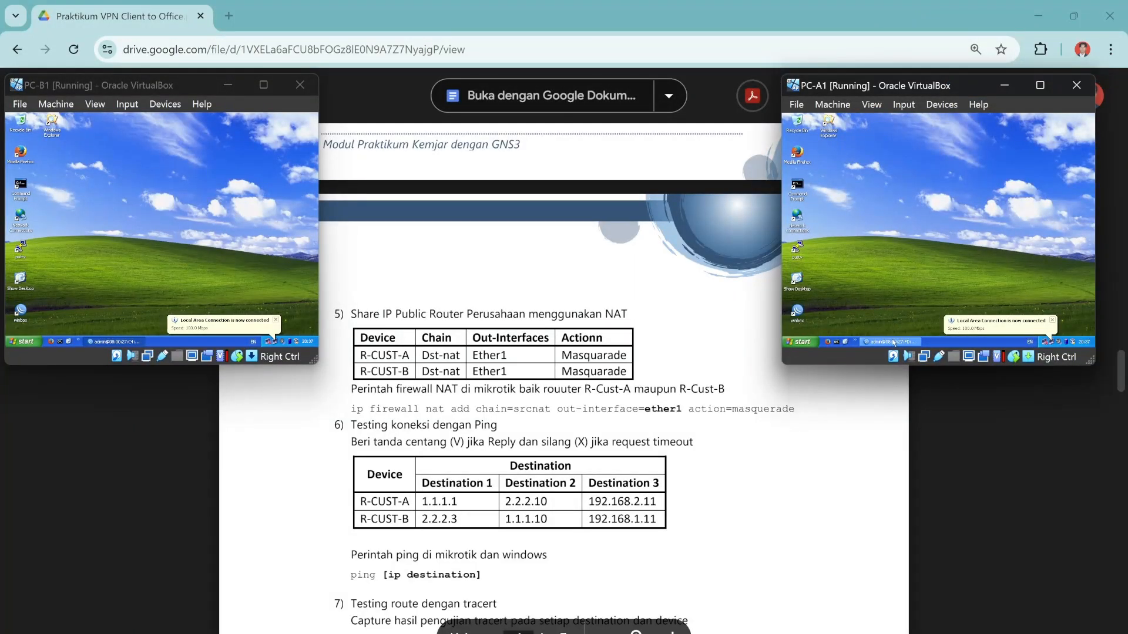
{"action": "left_click", "coordinate": [894, 343]}
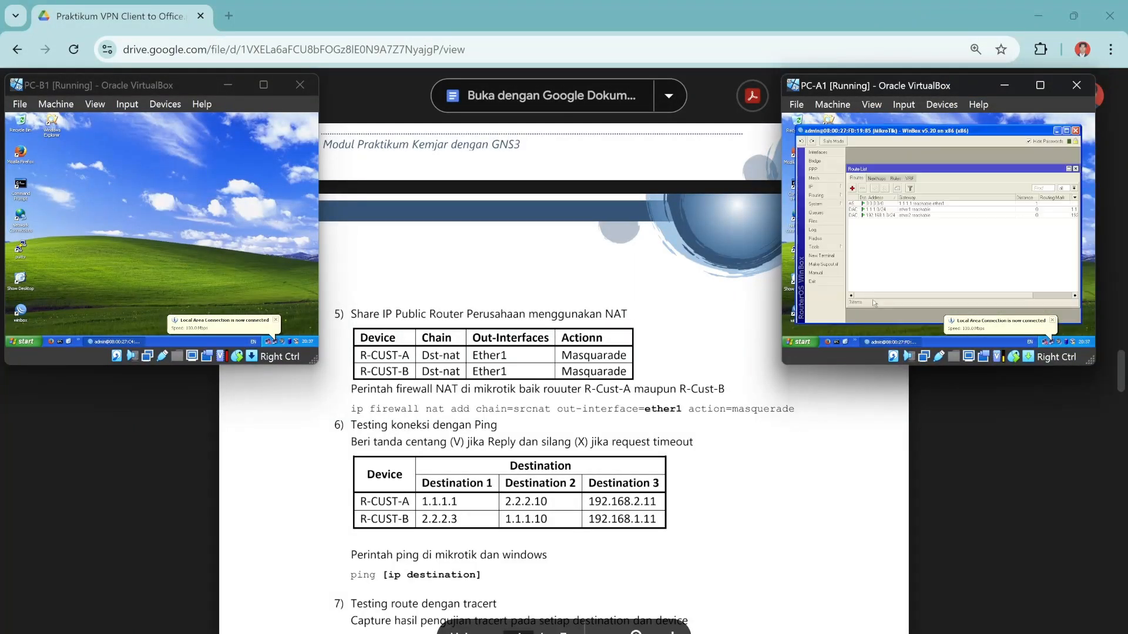
{"action": "left_click", "coordinate": [1075, 168]}
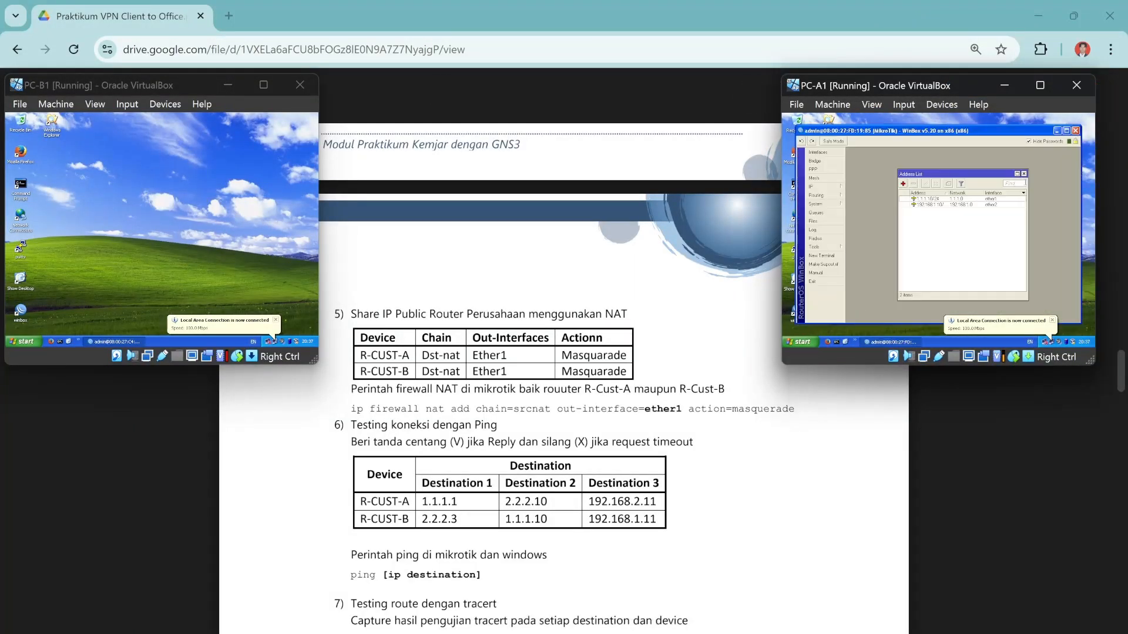
{"action": "left_click", "coordinate": [1024, 174]}
{"action": "left_click", "coordinate": [829, 188]}
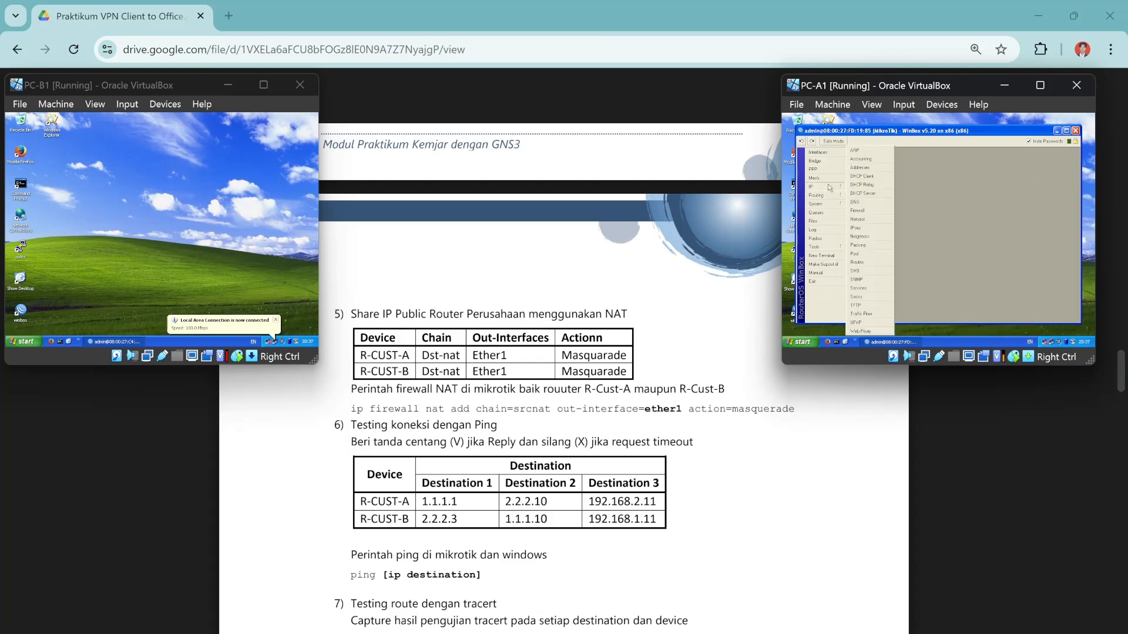
{"action": "left_click", "coordinate": [868, 210]}
{"action": "left_click", "coordinate": [879, 179]}
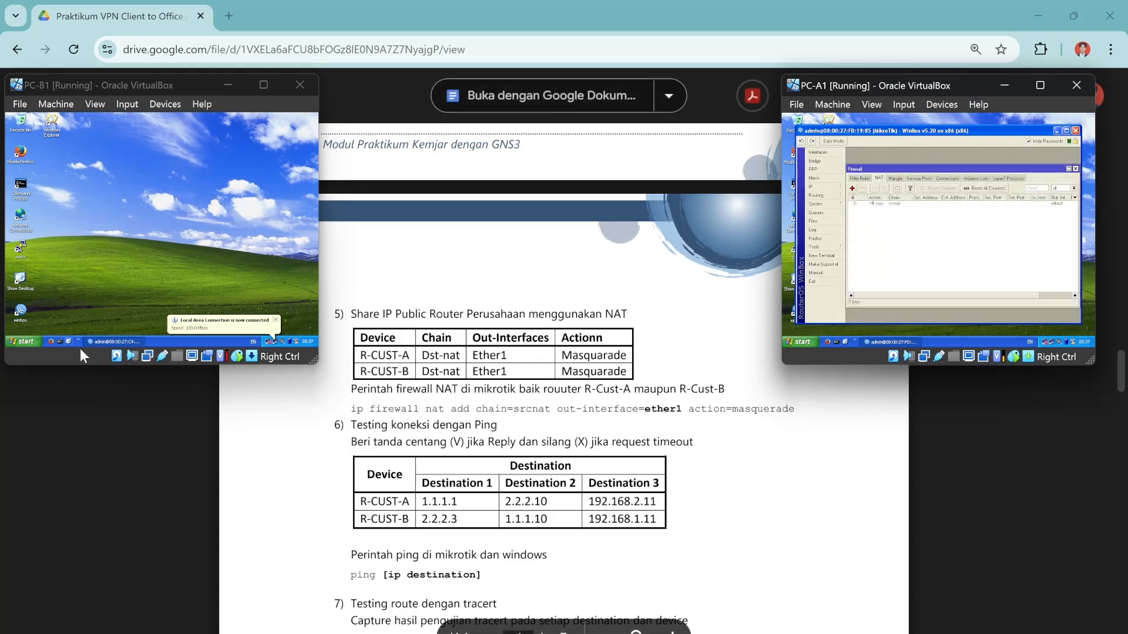
In PC-B1's Winbox, close the route and address lists, view NAT rules, then close both Firewall windows.
{"action": "left_click", "coordinate": [111, 342]}
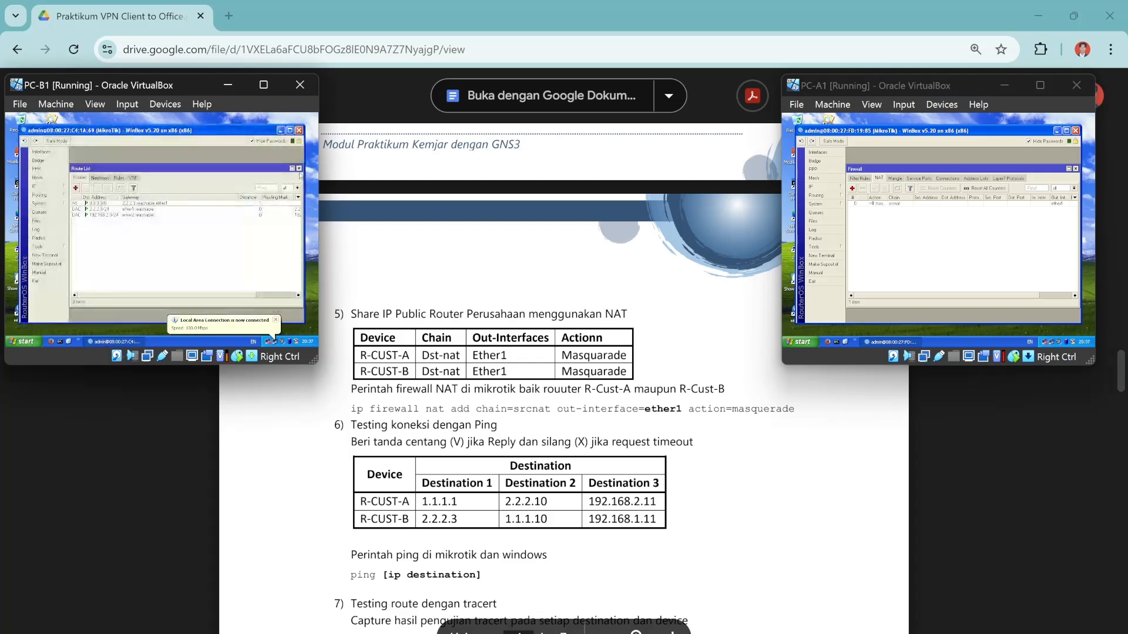
{"action": "left_click", "coordinate": [299, 169]}
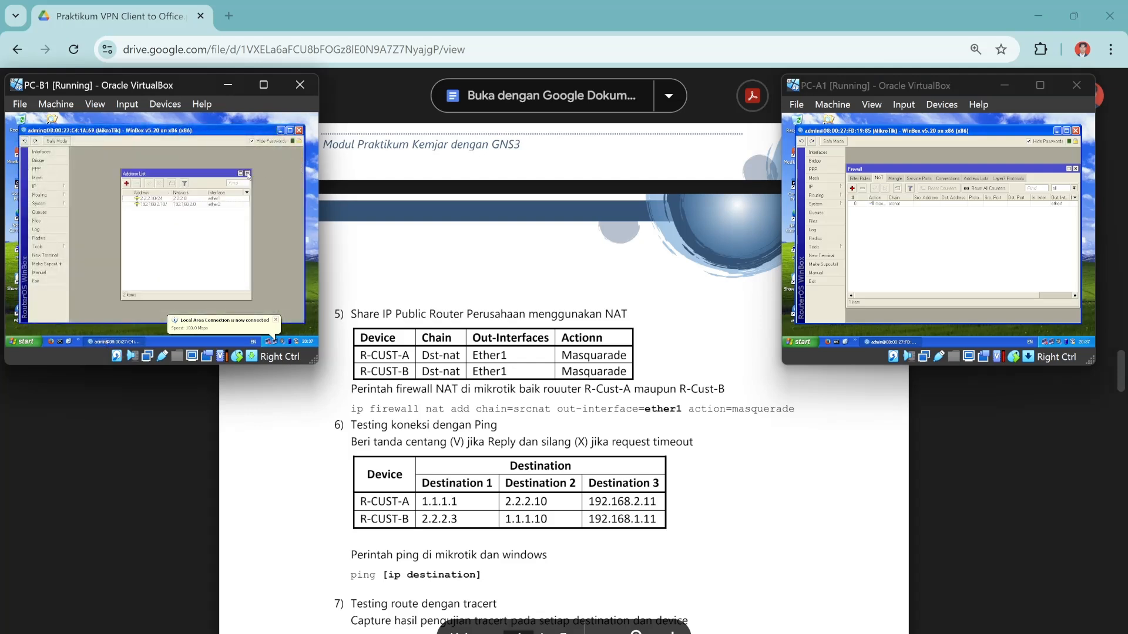
{"action": "left_click", "coordinate": [247, 174]}
{"action": "left_click", "coordinate": [37, 186]}
{"action": "left_click", "coordinate": [86, 215]}
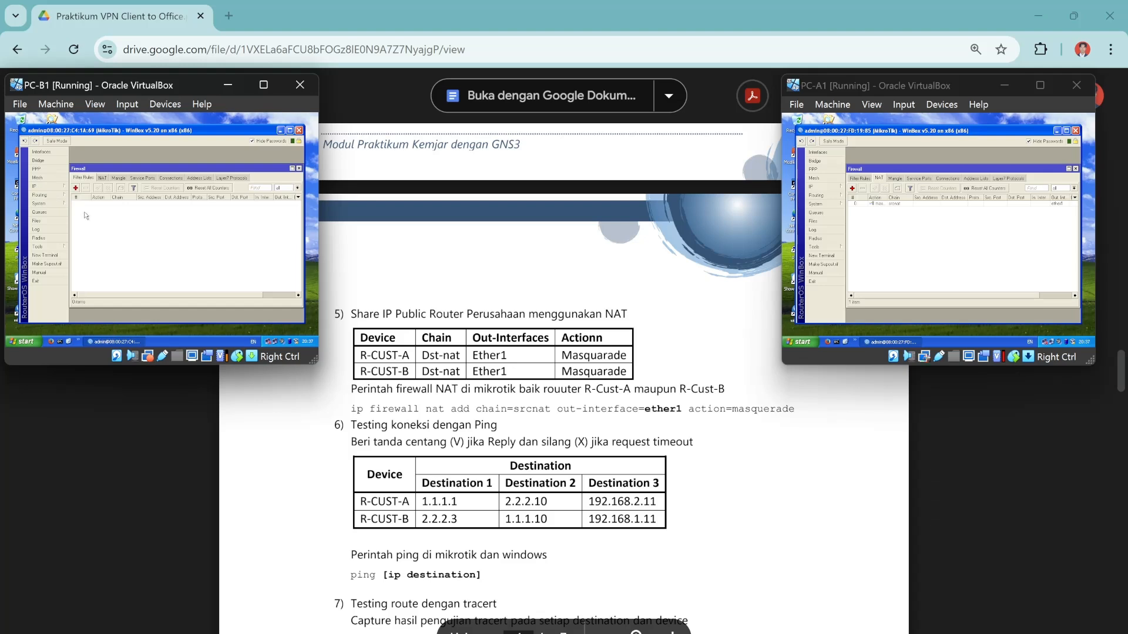
{"action": "left_click", "coordinate": [104, 178]}
{"action": "left_click", "coordinate": [299, 169]}
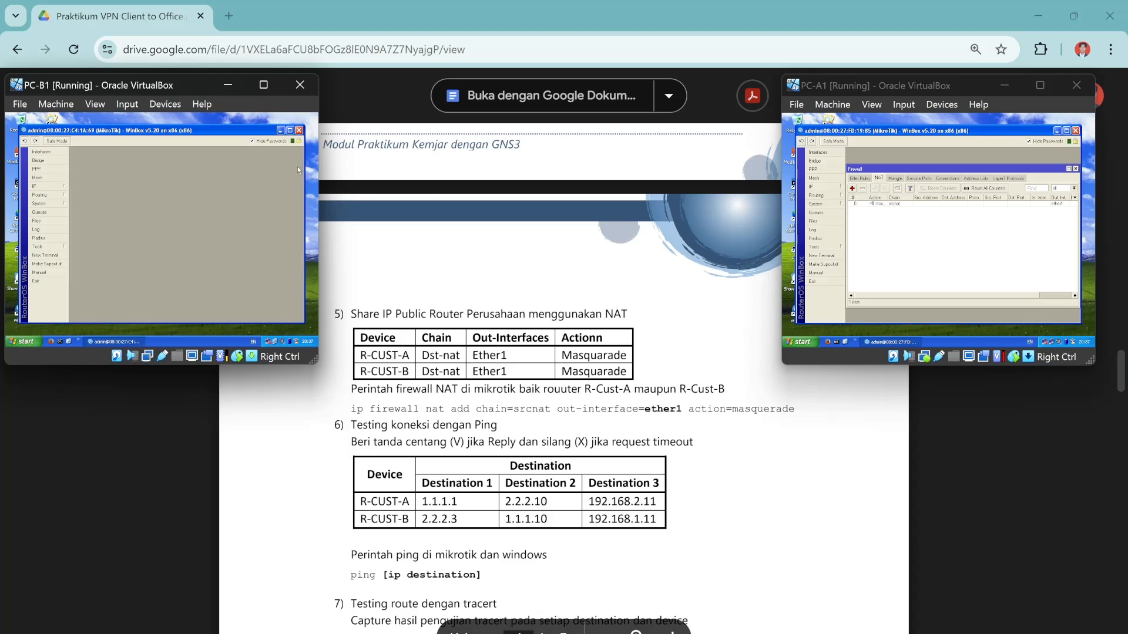
{"action": "left_click", "coordinate": [1076, 168]}
{"action": "scroll", "coordinate": [564, 382], "scroll_direction": "down", "scroll_amount": 3}
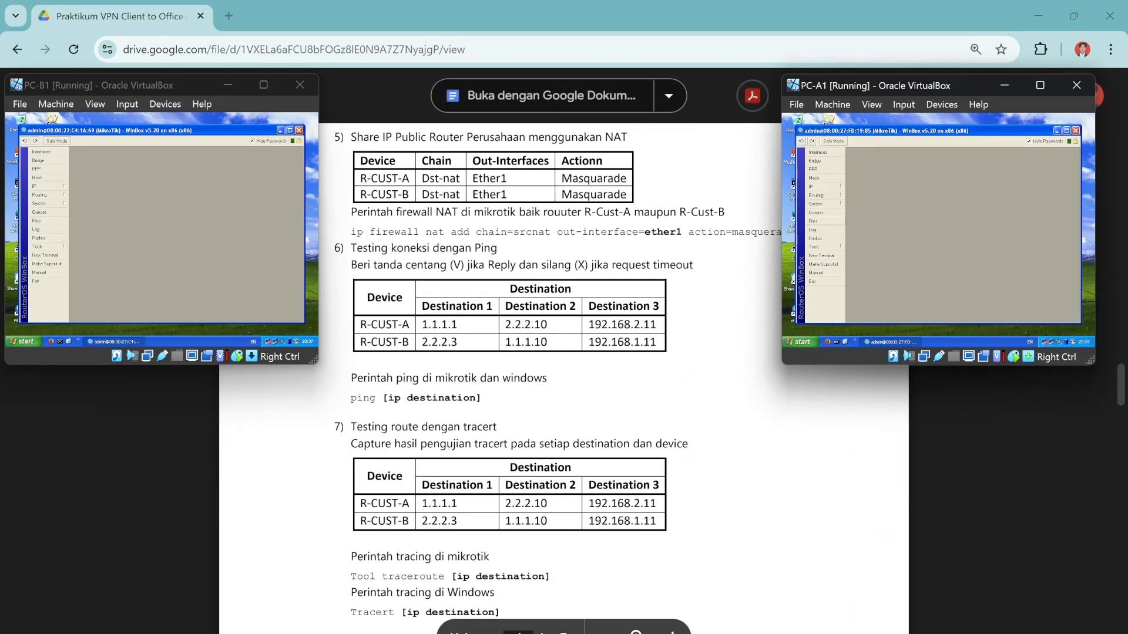
{"action": "scroll", "coordinate": [564, 382], "scroll_direction": "up", "scroll_amount": 3}
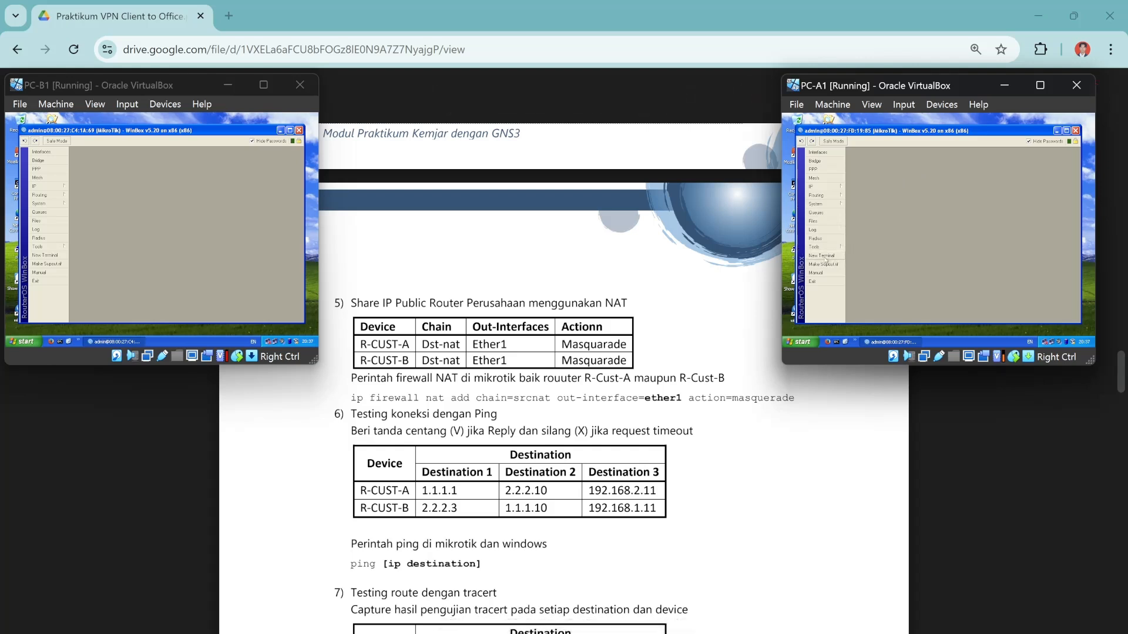
{"action": "left_click", "coordinate": [825, 258]}
From PC-A1's router terminal, ping 1.1.1.1, 2.2.2.10 and 192.168.2.11, stopping with Ctrl+C.
{"action": "type", "text": "p"}
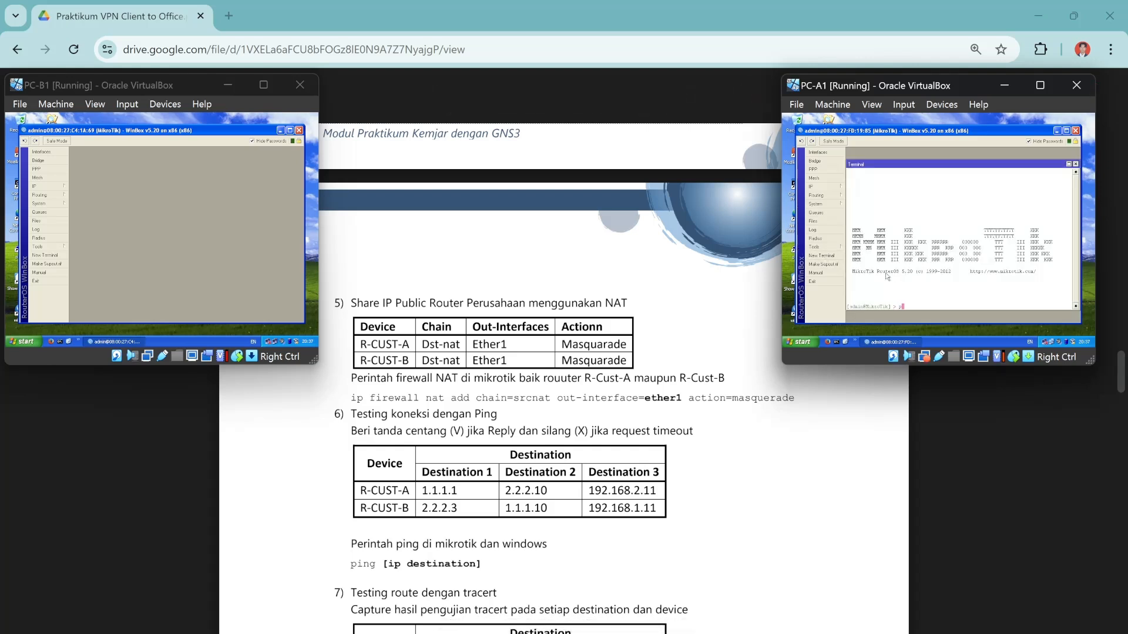
{"action": "type", "text": "ing 1.1.1.1"}
{"action": "key", "text": "Return"}
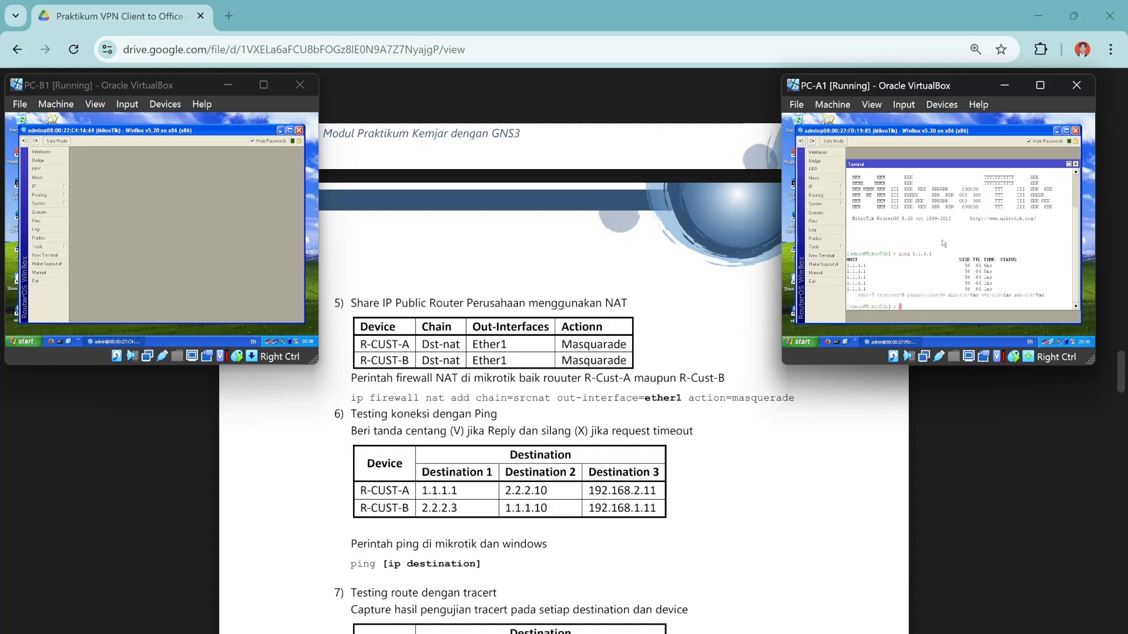
{"action": "key", "text": "Up"}
{"action": "key", "text": "BackSpace"}
{"action": "key", "text": "BackSpace"}
{"action": "key", "text": "BackSpace"}
{"action": "key", "text": "BackSpace"}
{"action": "key", "text": "BackSpace"}
{"action": "key", "text": "BackSpace"}
{"action": "key", "text": "BackSpace"}
{"action": "type", "text": "2.2.2.10"}
{"action": "key", "text": "Return"}
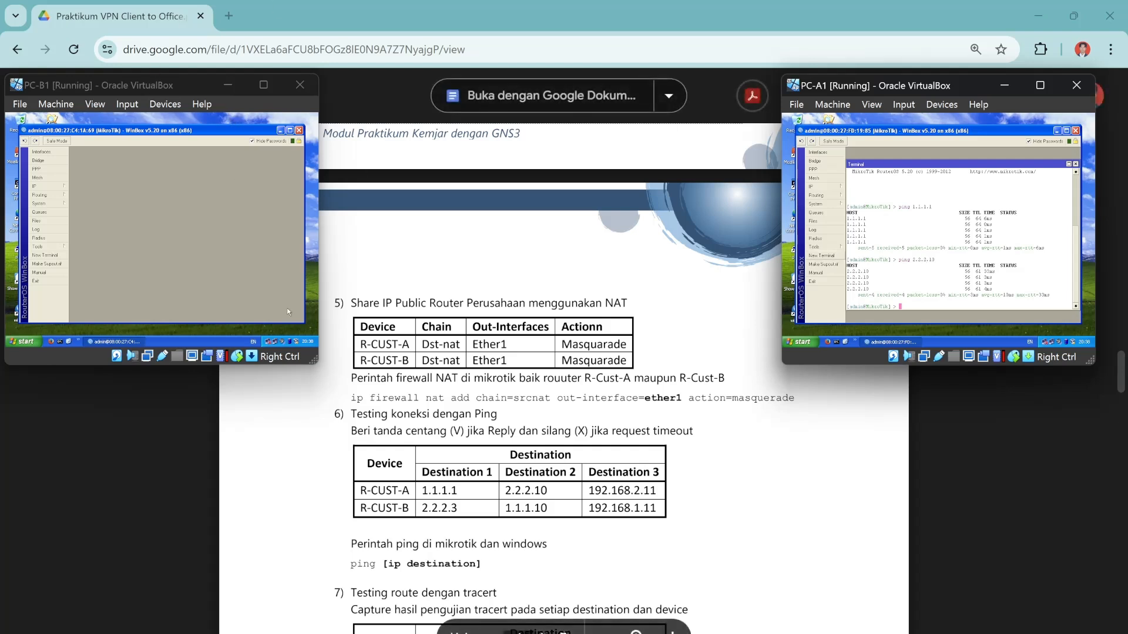
{"action": "type", "text": "ping 192.16"}
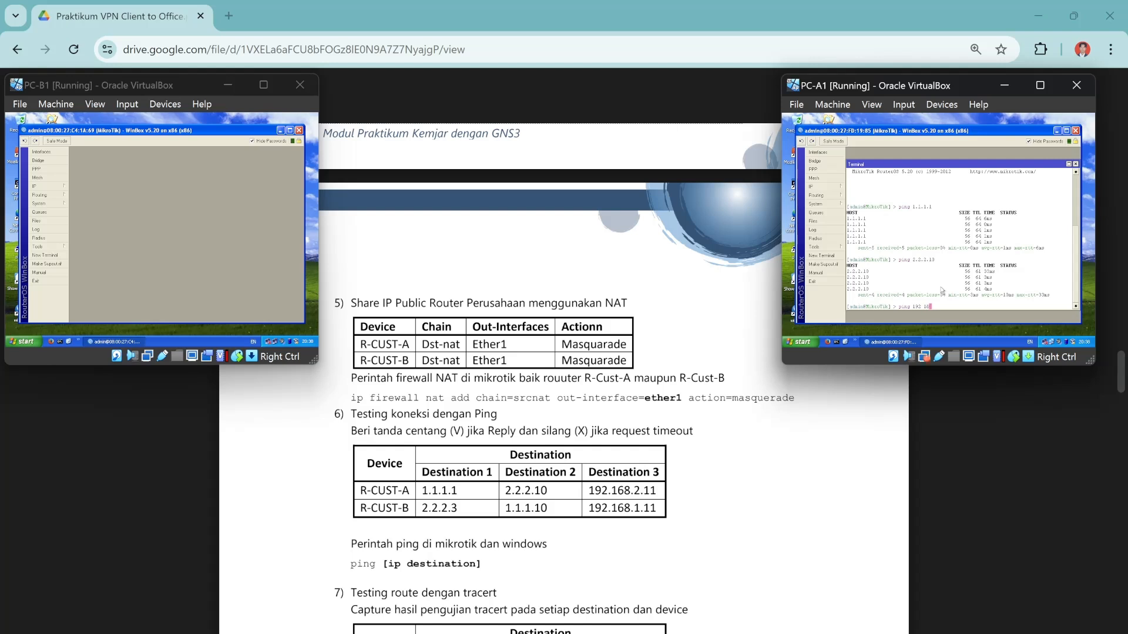
{"action": "type", "text": "8.2.11"}
{"action": "key", "text": "Return"}
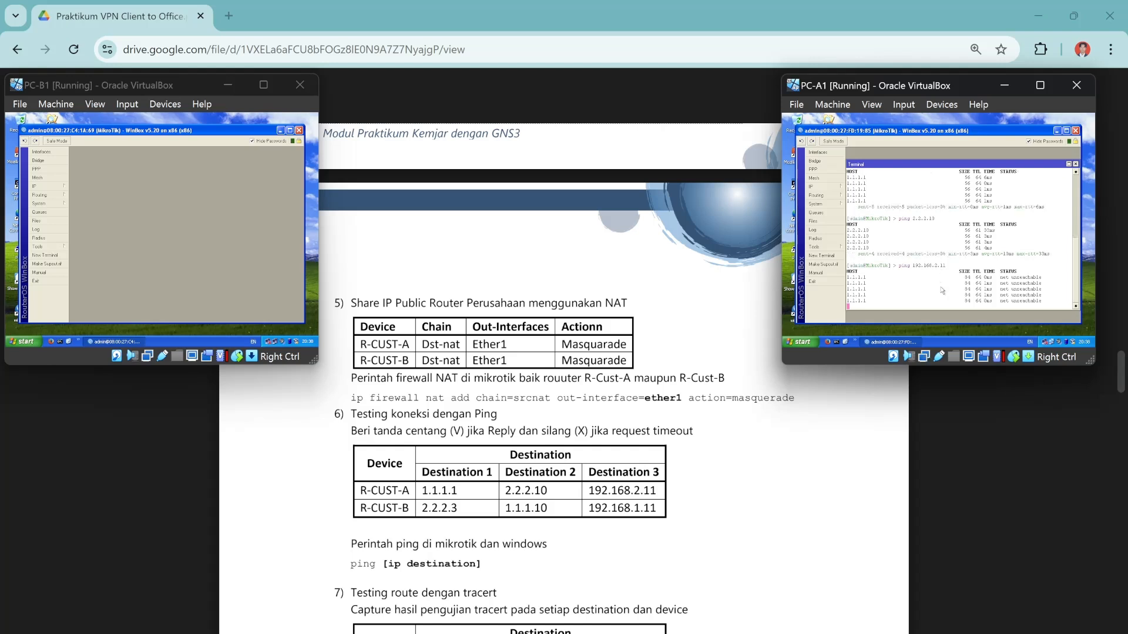
{"action": "key", "text": "ctrl+c"}
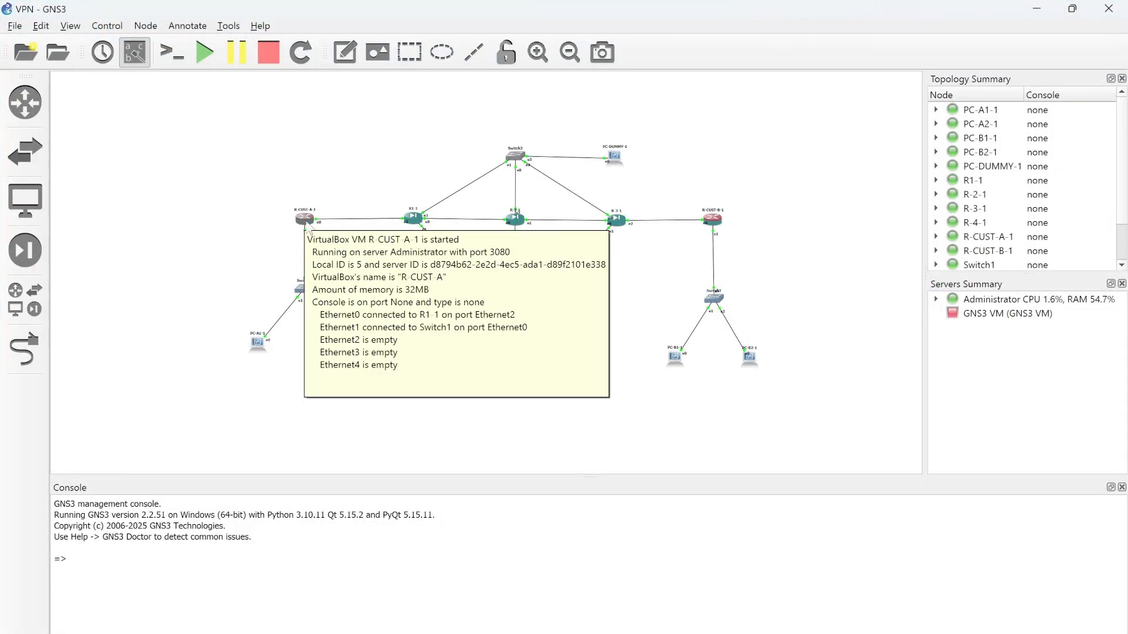
Retype the end of the R-CUST-B-1 label, leaving it unchanged, and minimize GNS3.
{"action": "mouse_move", "coordinate": [718, 299]}
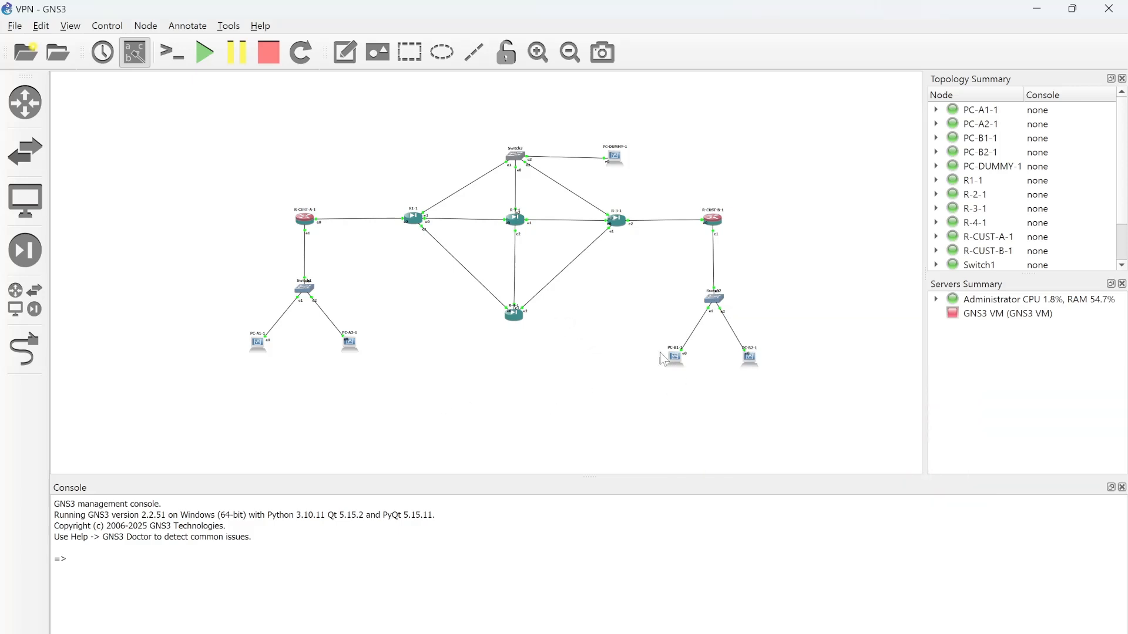
{"action": "double_click", "coordinate": [723, 210]}
{"action": "key", "text": "BackSpace"}
{"action": "key", "text": "BackSpace"}
{"action": "key", "text": "BackSpace"}
{"action": "key", "text": "BackSpace"}
{"action": "type", "text": "-B-1"}
{"action": "left_click", "coordinate": [1037, 9]}
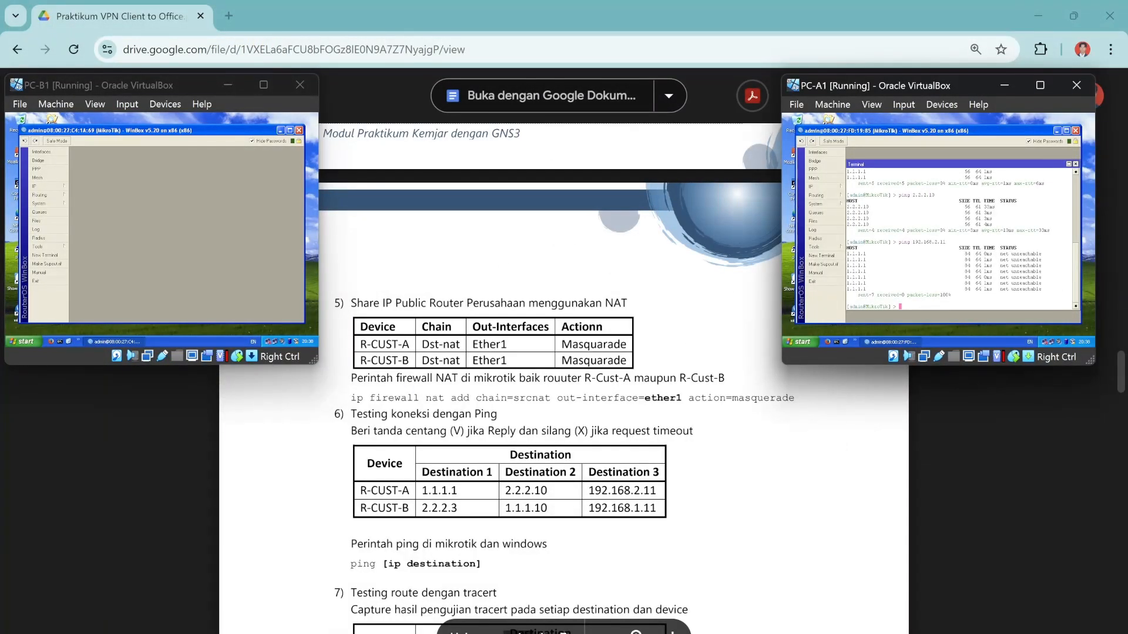
Run 'tool traceroute 1.1.1.1' in PC-A1's router terminal, fixing the misspelled first attempt.
{"action": "scroll", "coordinate": [564, 352], "scroll_direction": "down", "scroll_amount": 2}
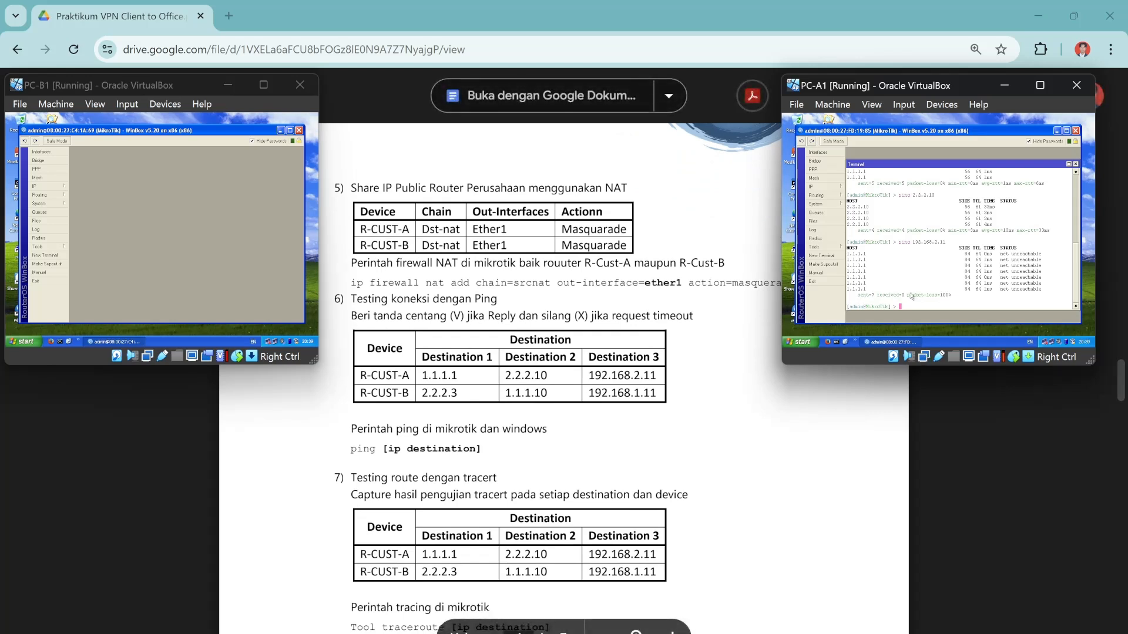
{"action": "type", "text": "tool t"}
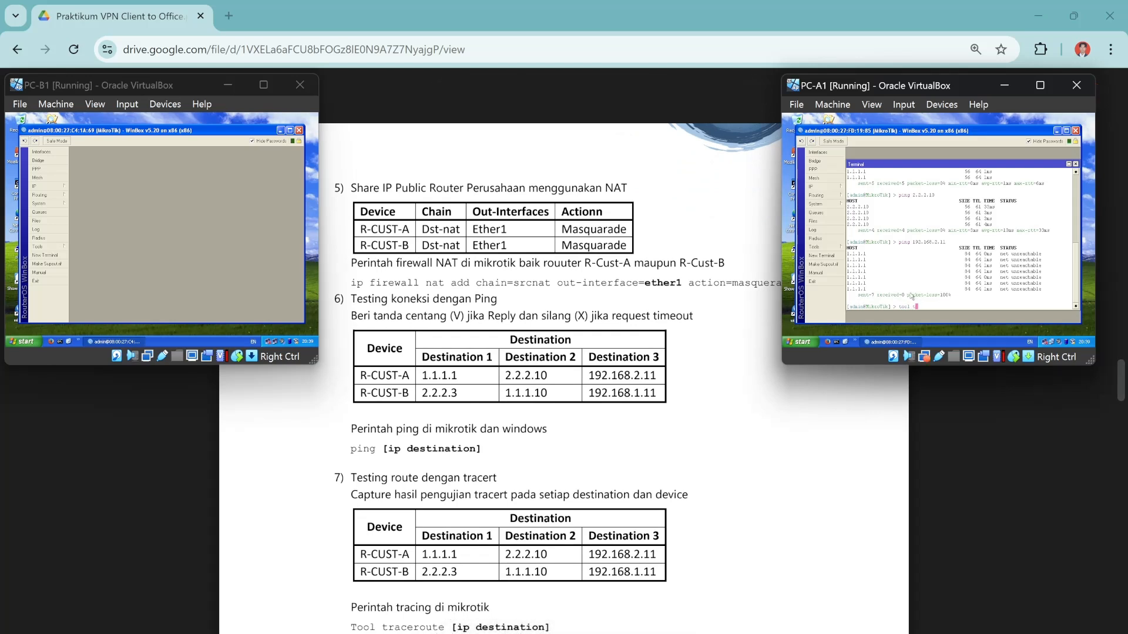
{"action": "type", "text": "race"}
{"action": "type", "text": "ro"}
{"action": "type", "text": "t 1.1.1.1"}
{"action": "key", "text": "Return"}
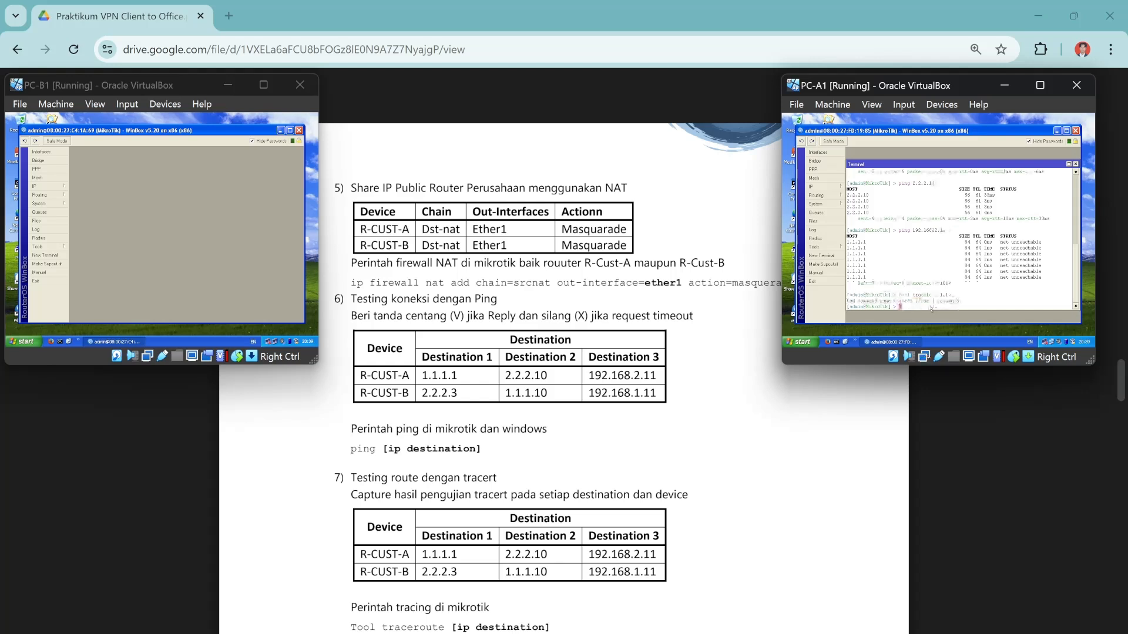
{"action": "key", "text": "Up"}
{"action": "type", "text": "ceroute 1.1.1.1"}
{"action": "key", "text": "Return"}
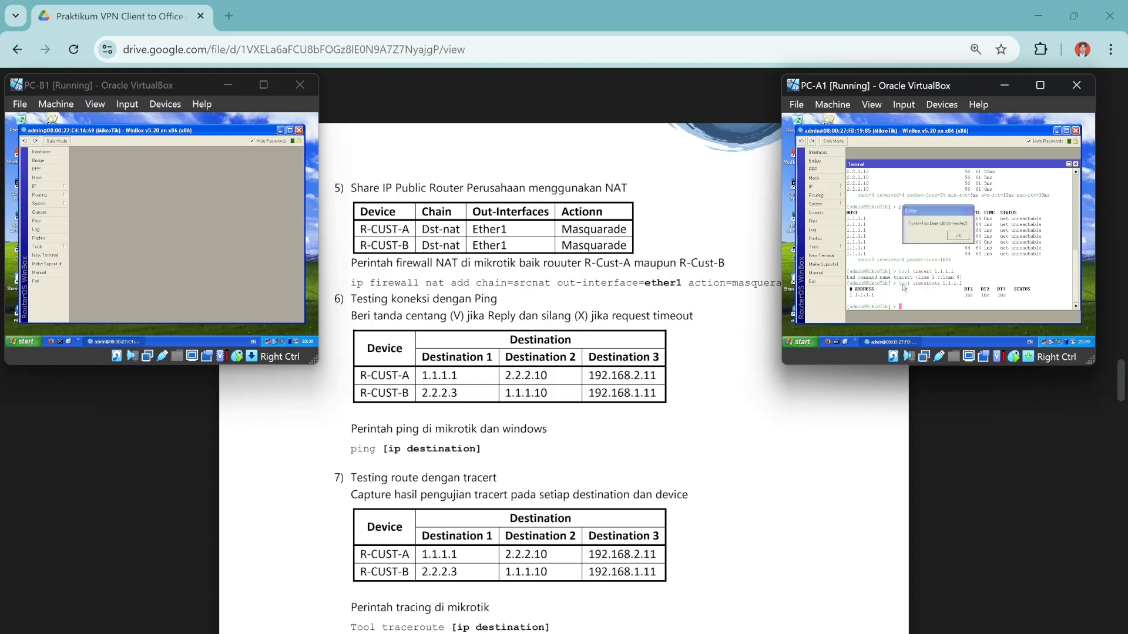
Dismiss the disconnection error, relaunch Winbox on PC-A1, reconnect and open a New Terminal.
{"action": "left_click", "coordinate": [958, 236]}
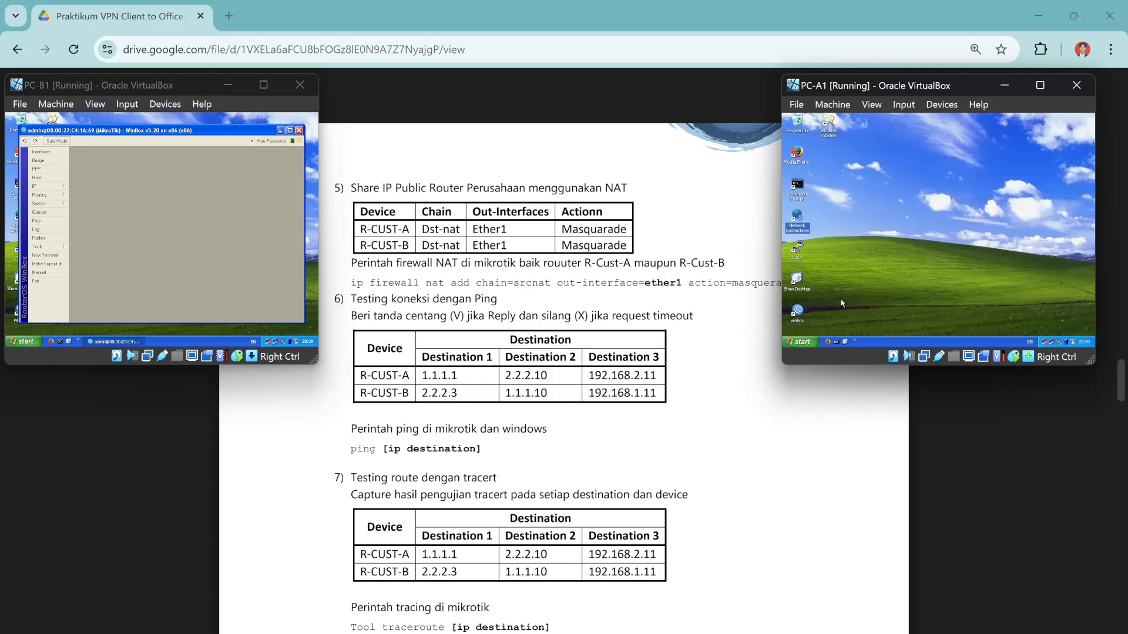
{"action": "double_click", "coordinate": [797, 312]}
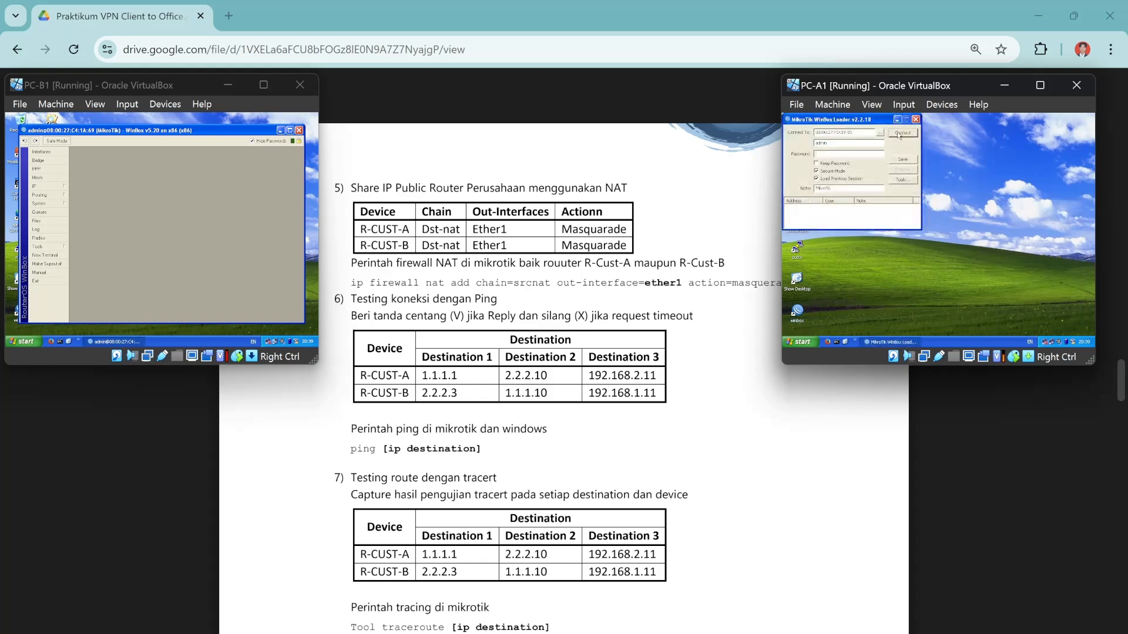
{"action": "left_click", "coordinate": [900, 134]}
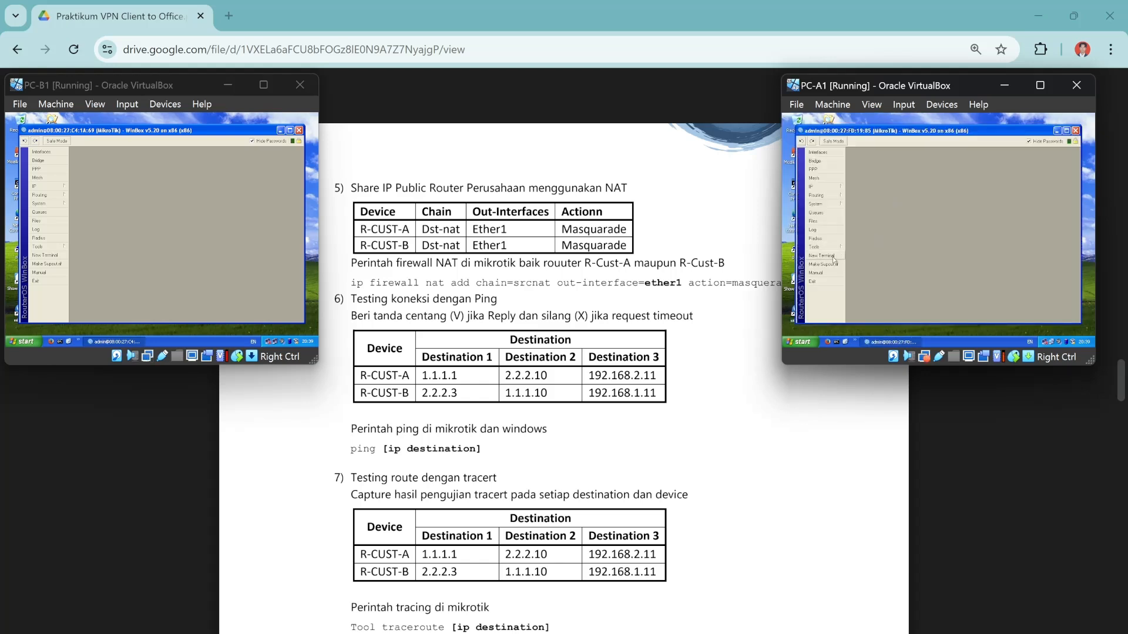
{"action": "left_click", "coordinate": [833, 257]}
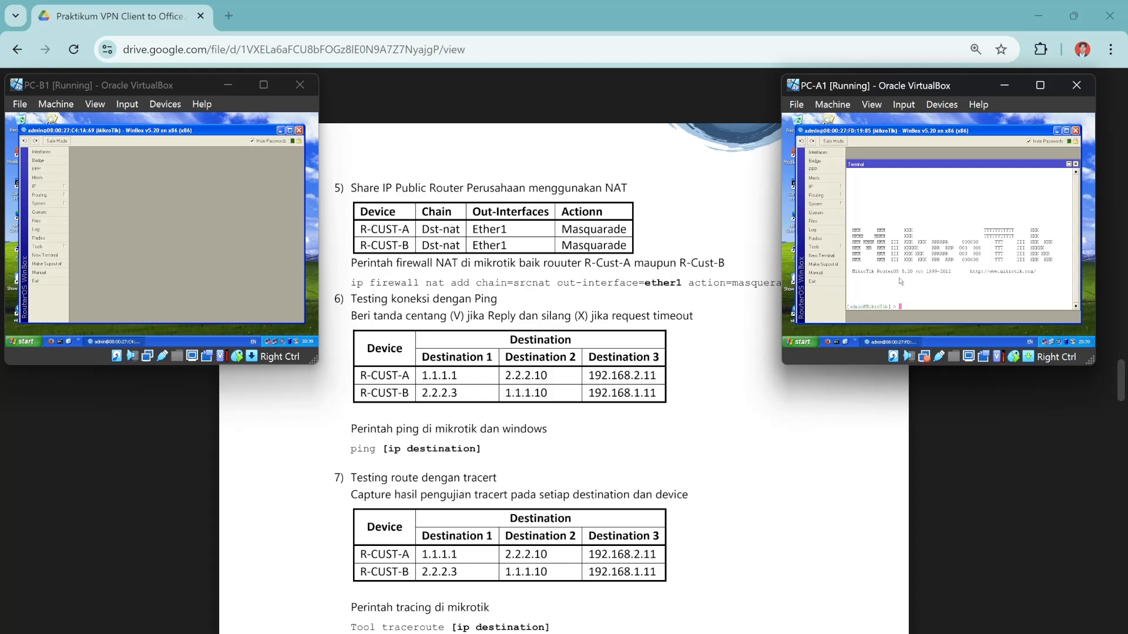
Traceroute from the router to 1.1.1.1 and then to 2.2.2.10.
{"action": "key", "text": "BackSpace"}
{"action": "type", "text": "tool traceroute 1.1.1."}
{"action": "key", "text": "Return"}
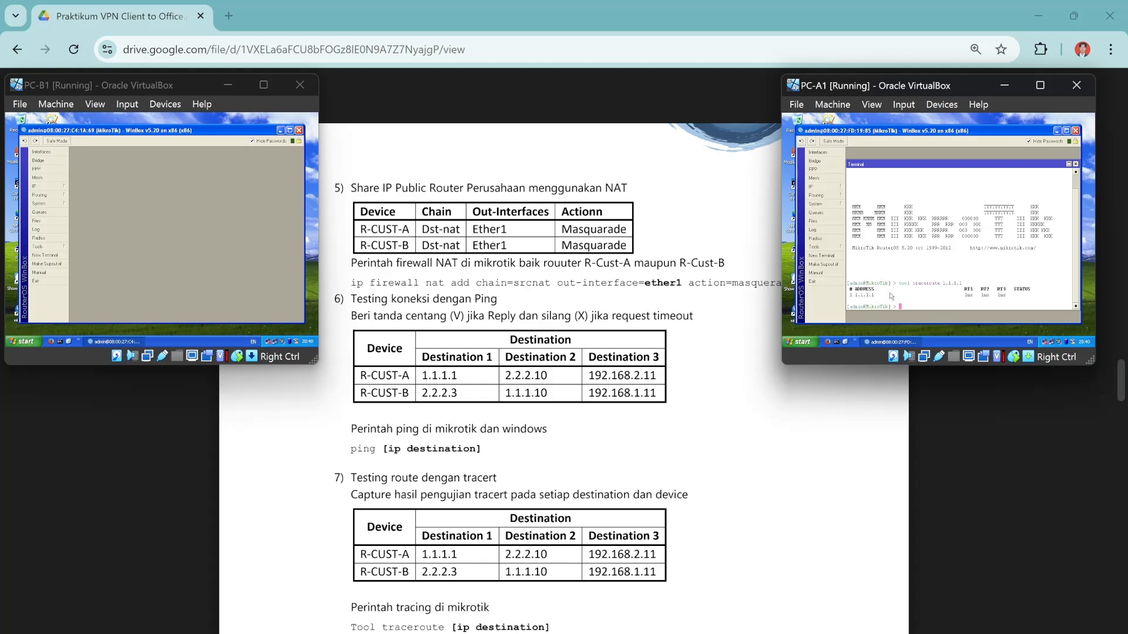
{"action": "type", "text": "tool traceroute 2.2.2.10"}
{"action": "key", "text": "Return"}
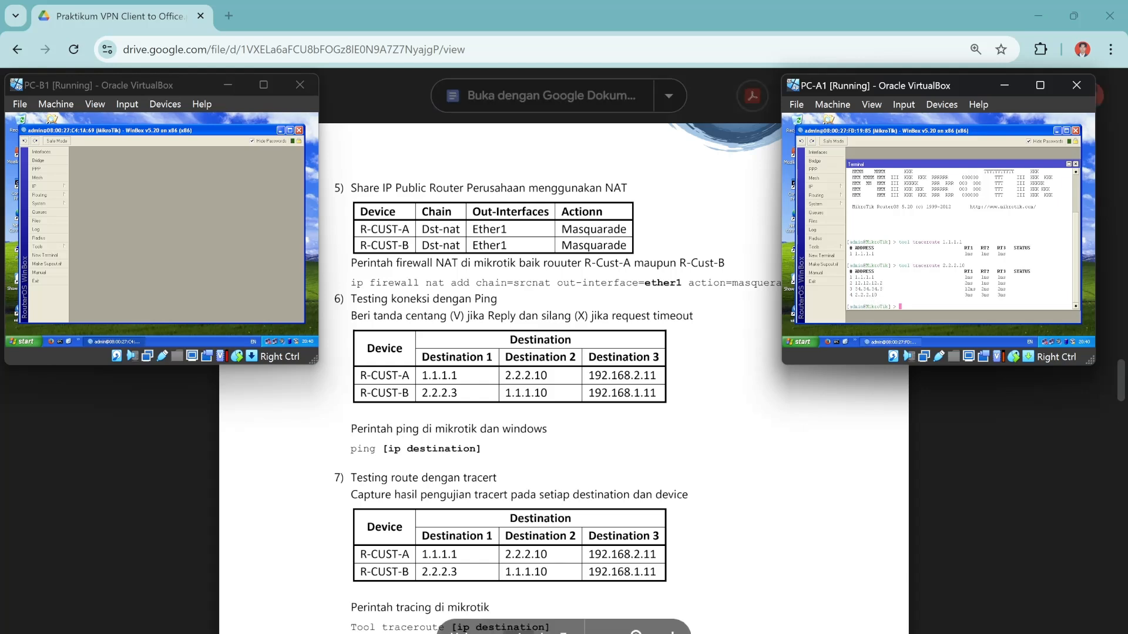
Bring up the GNS3 VPN topology and check the R-CUST-A-1 and R1-1 node info.
{"action": "mouse_move", "coordinate": [759, 628]}
{"action": "left_click", "coordinate": [757, 594]}
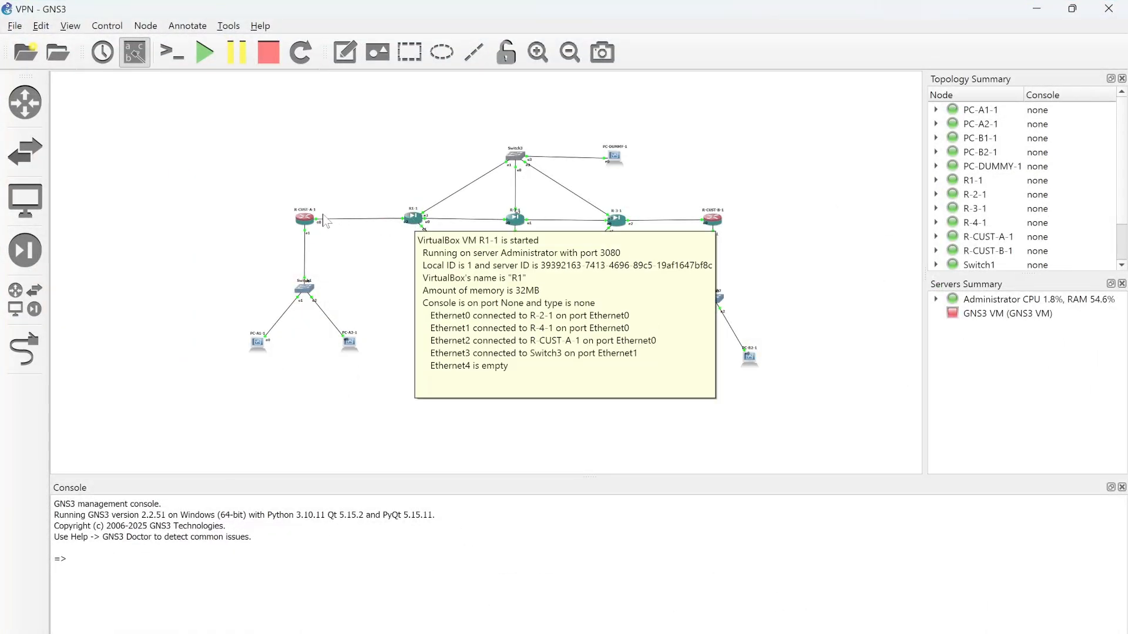
{"action": "mouse_move", "coordinate": [305, 222]}
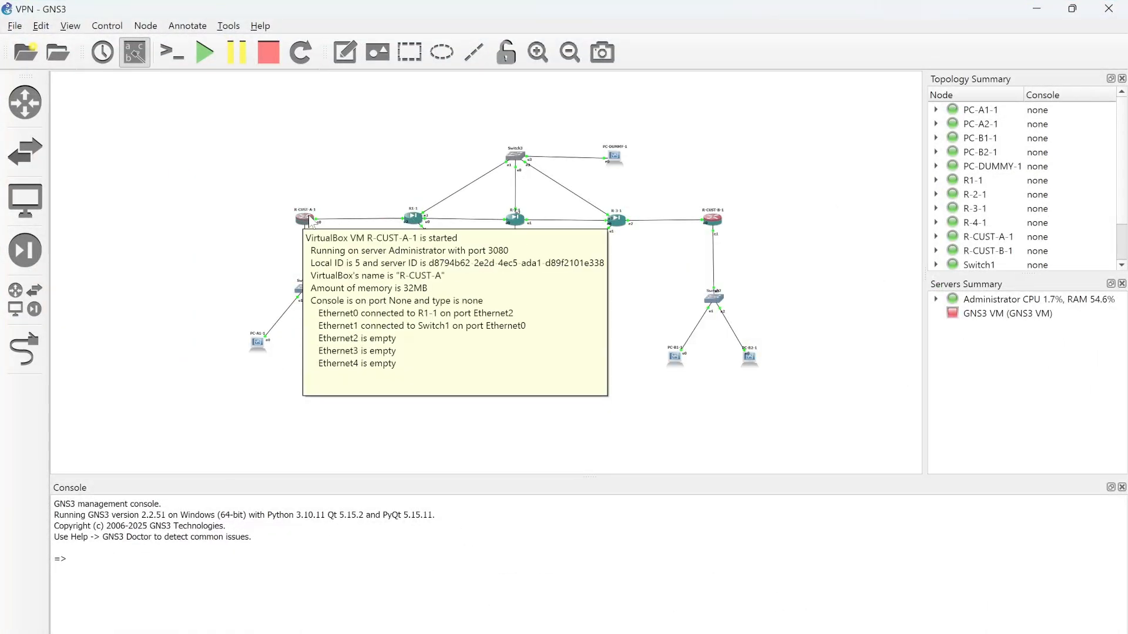
{"action": "mouse_move", "coordinate": [419, 227]}
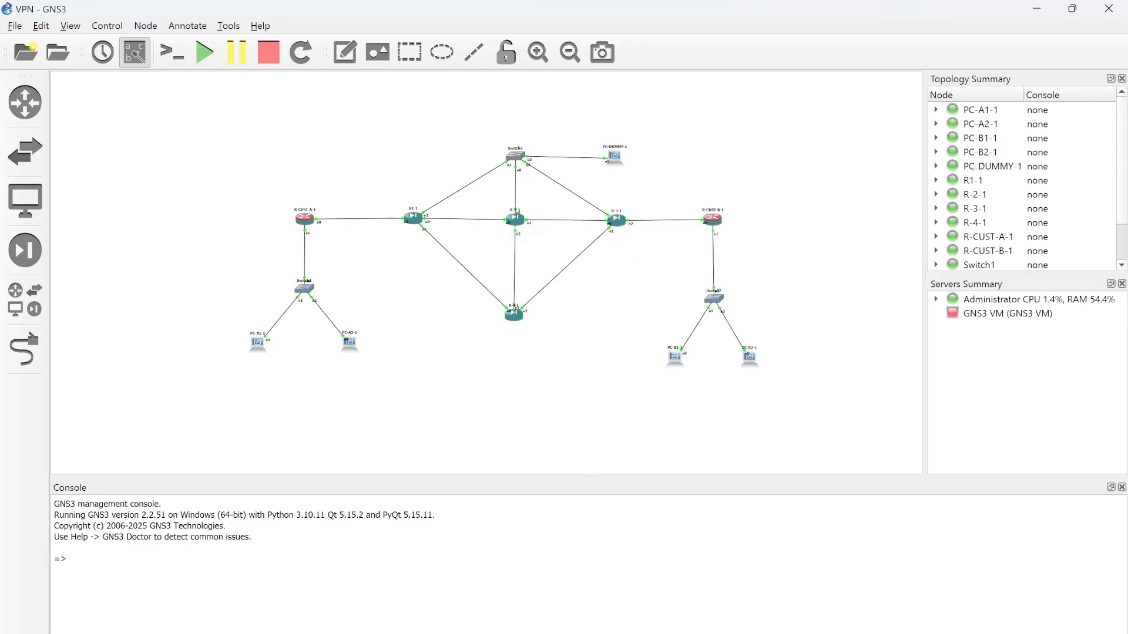
{"action": "mouse_move", "coordinate": [705, 630]}
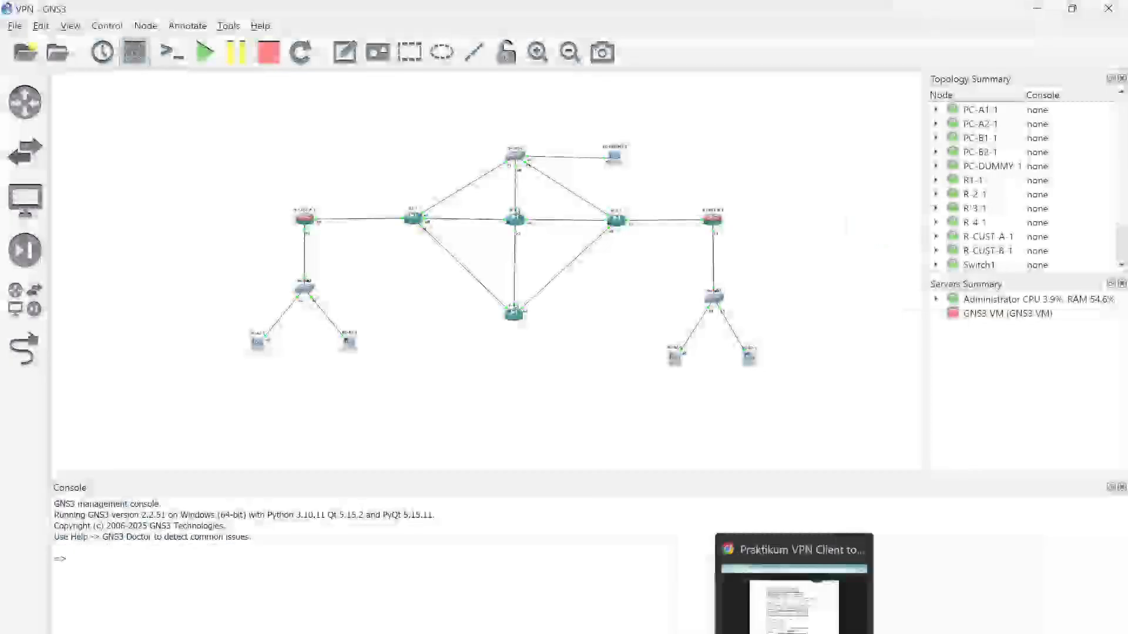
{"action": "left_click", "coordinate": [796, 633]}
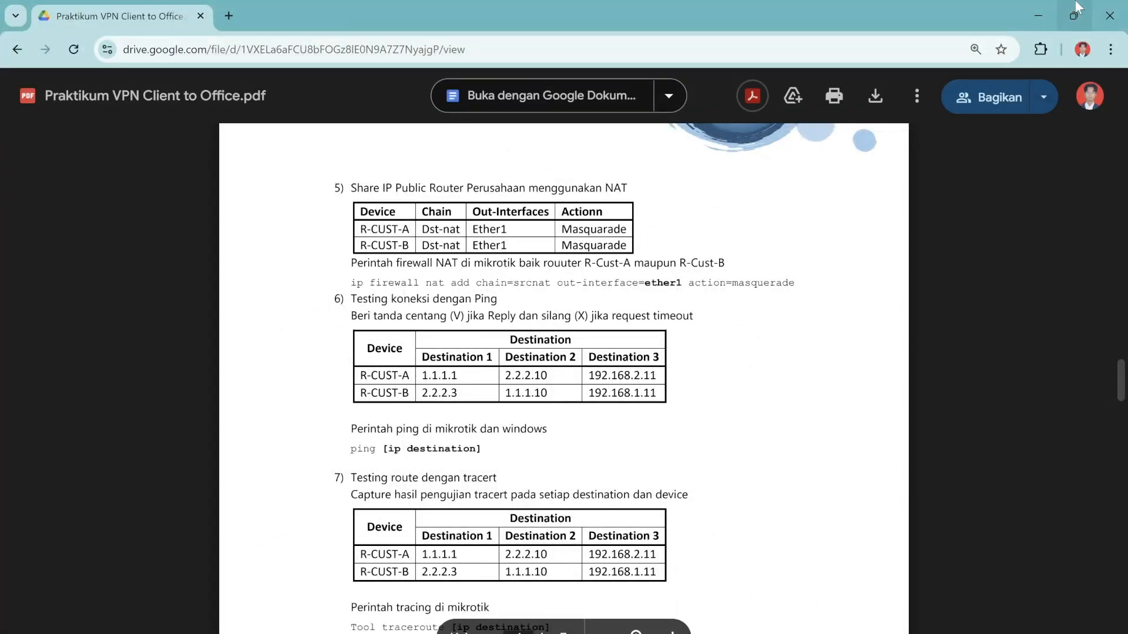
Return to PC-A1's VM and recall the last traceroute command, trimming its destination address.
{"action": "left_click", "coordinate": [1038, 16]}
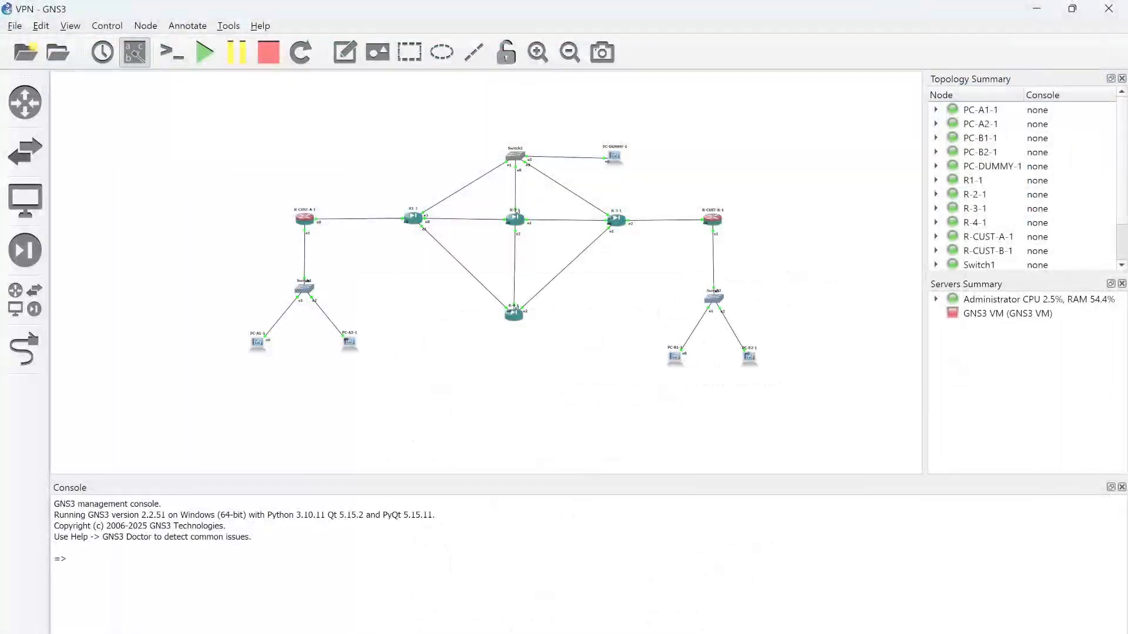
{"action": "mouse_move", "coordinate": [963, 633]}
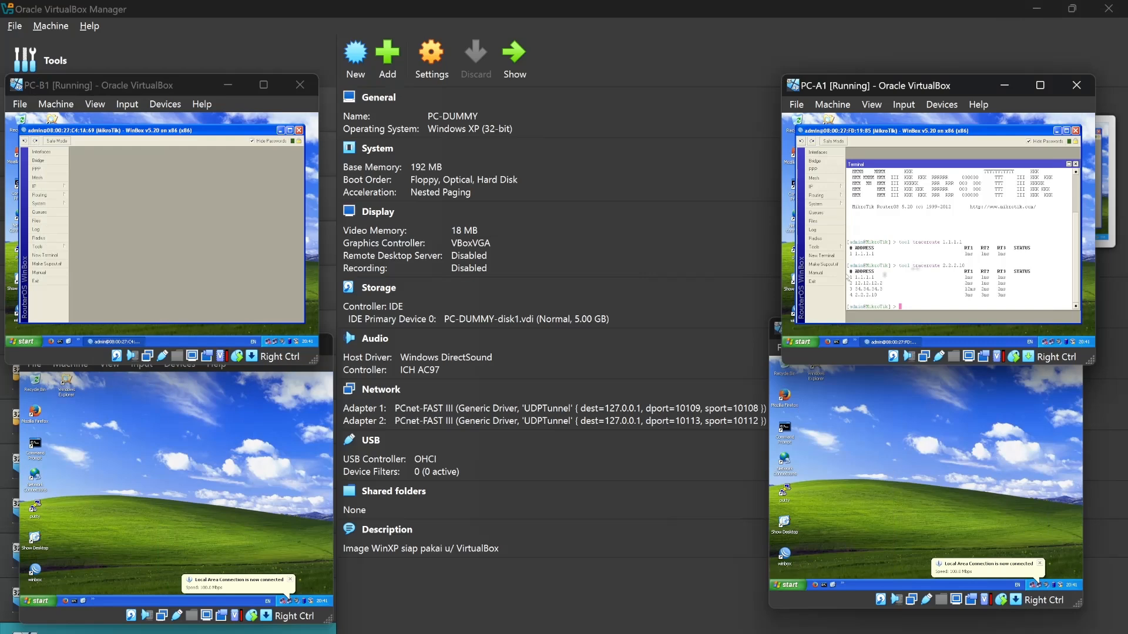
{"action": "left_click", "coordinate": [793, 633]}
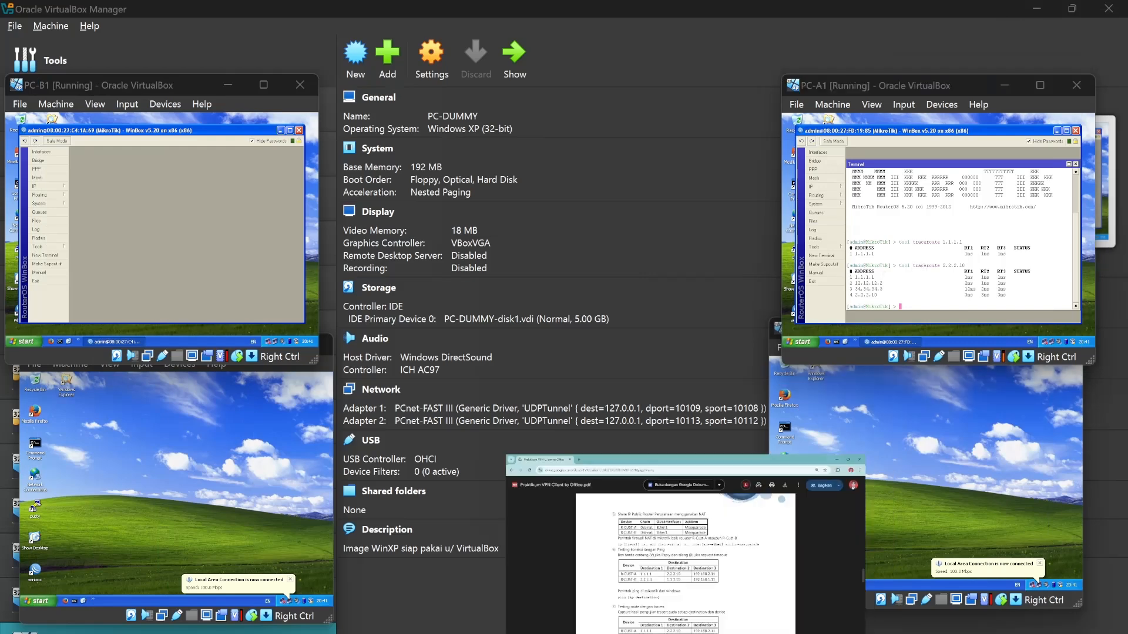
{"action": "mouse_move", "coordinate": [822, 632]}
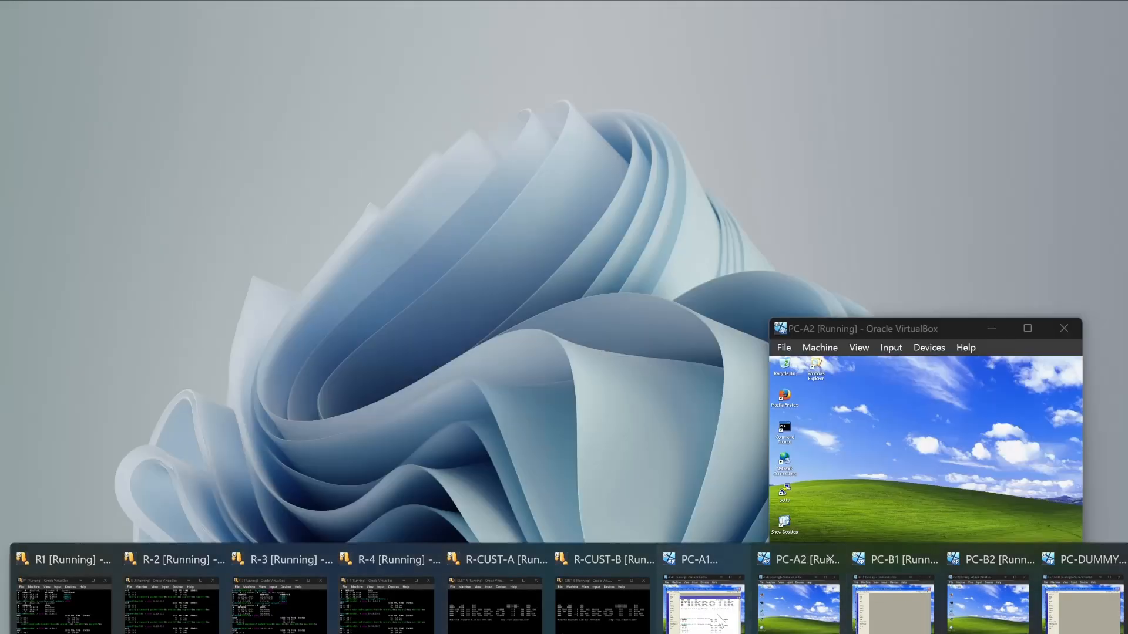
{"action": "left_click", "coordinate": [715, 615]}
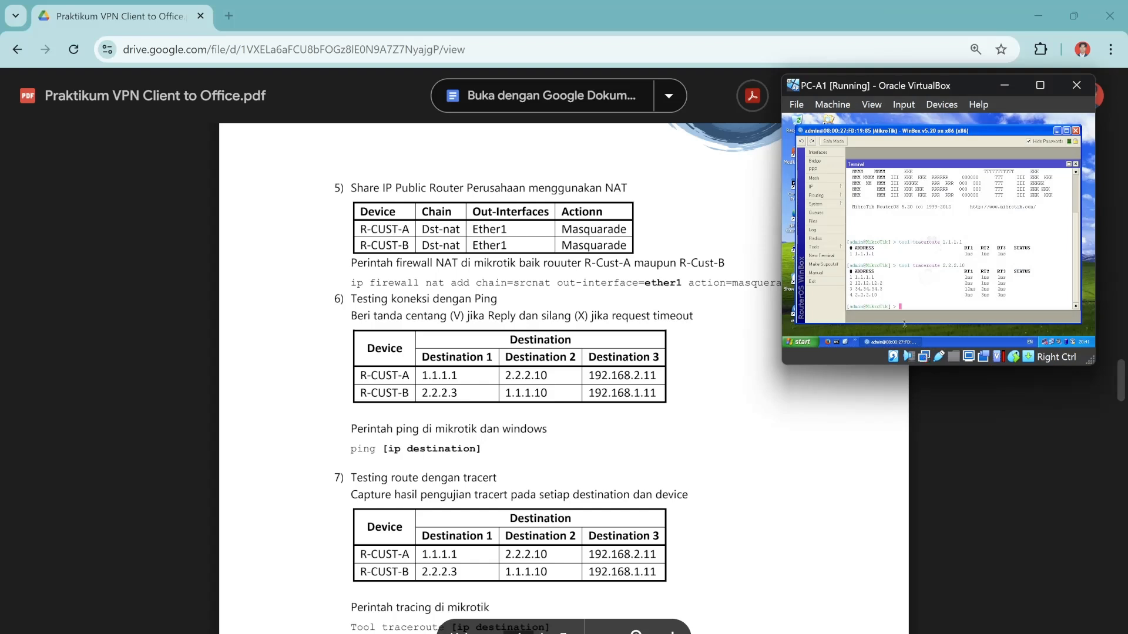
{"action": "key", "text": "Up"}
{"action": "key", "text": "BackSpace"}
{"action": "key", "text": "BackSpace"}
{"action": "key", "text": "BackSpace"}
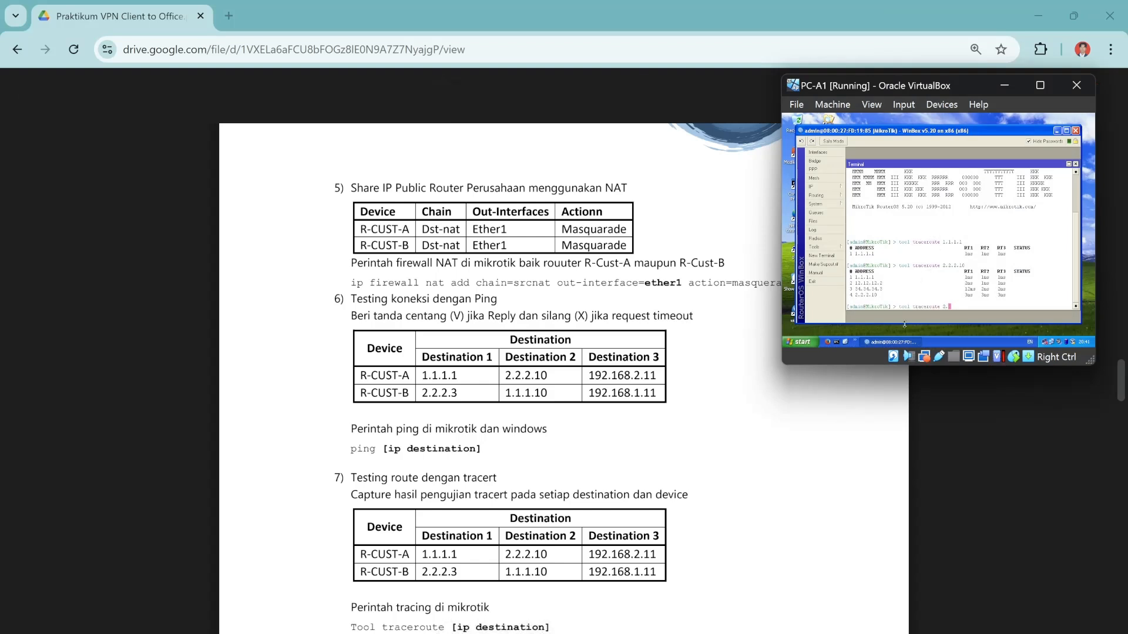
Traceroute from PC-A1's router to 192.168.2.11, stopping it after network-unreachable replies.
{"action": "key", "text": "BackSpace"}
{"action": "key", "text": "BackSpace"}
{"action": "type", "text": "192.168.2.11"}
{"action": "key", "text": "Return"}
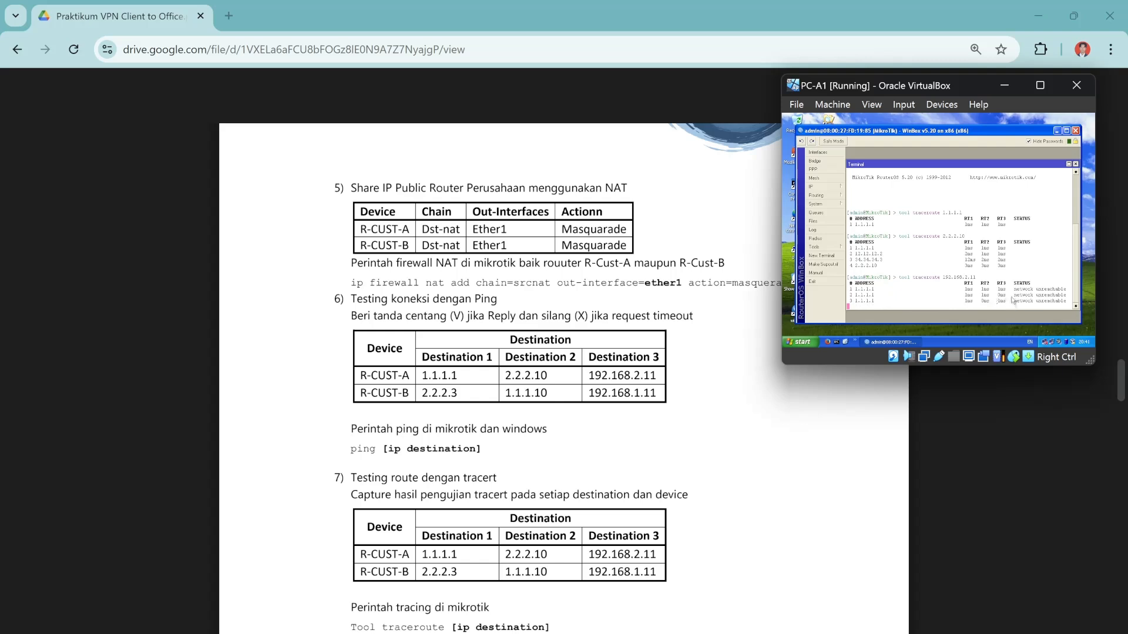
{"action": "key", "text": "ctrl+c"}
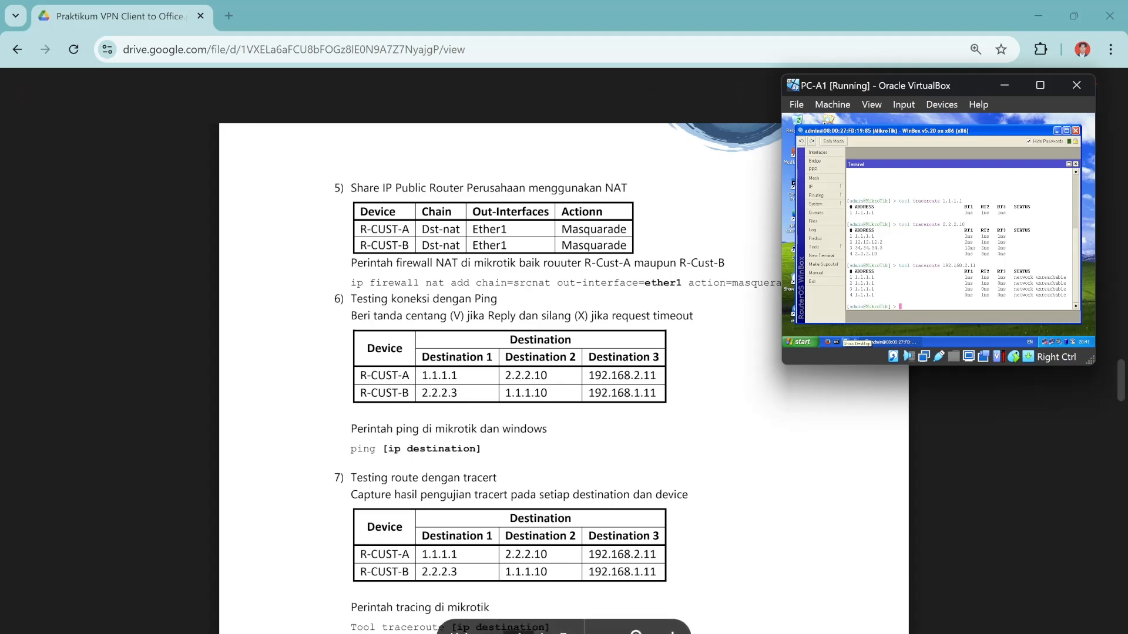
Briefly show GNS3, minimize it, and bring PC-B1's VM window to the front.
{"action": "left_click", "coordinate": [758, 633]}
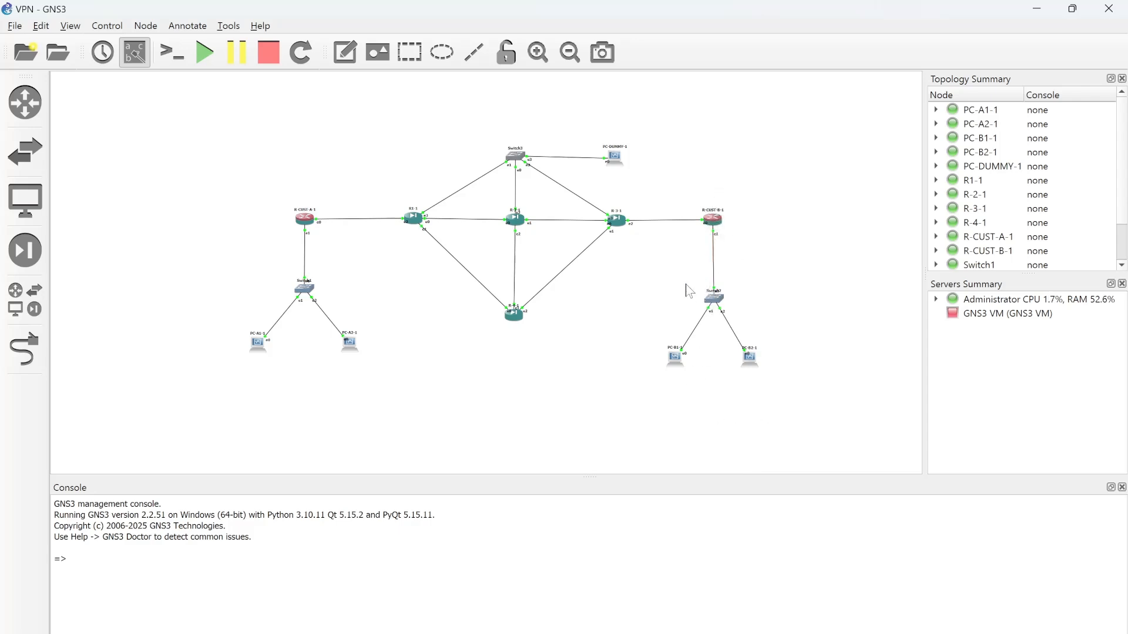
{"action": "left_click", "coordinate": [1037, 8]}
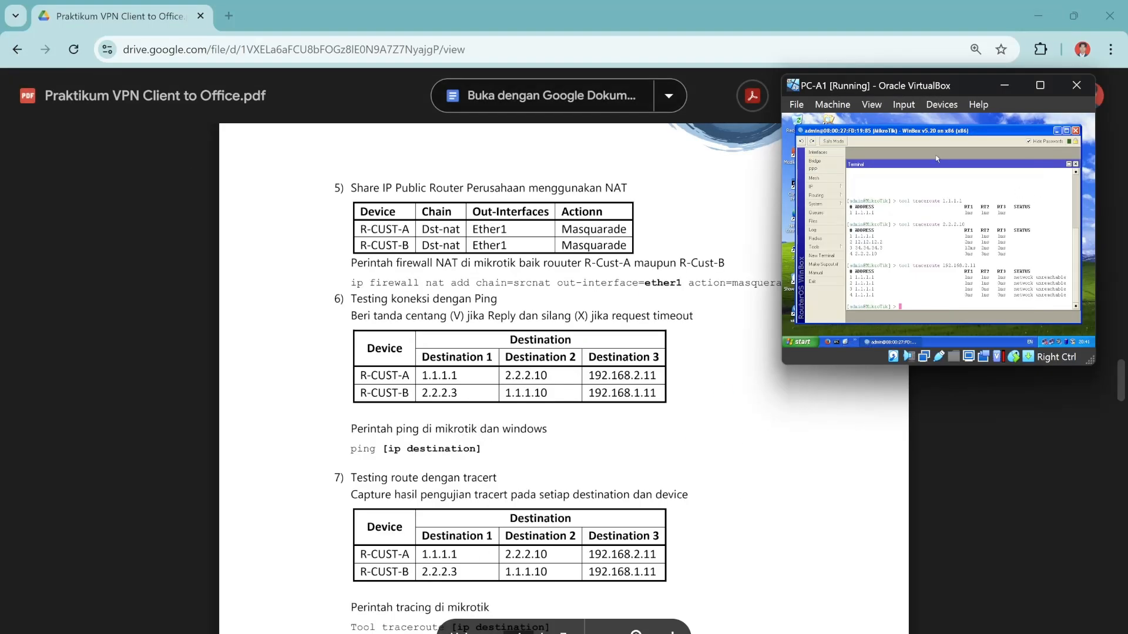
{"action": "mouse_move", "coordinate": [699, 633]}
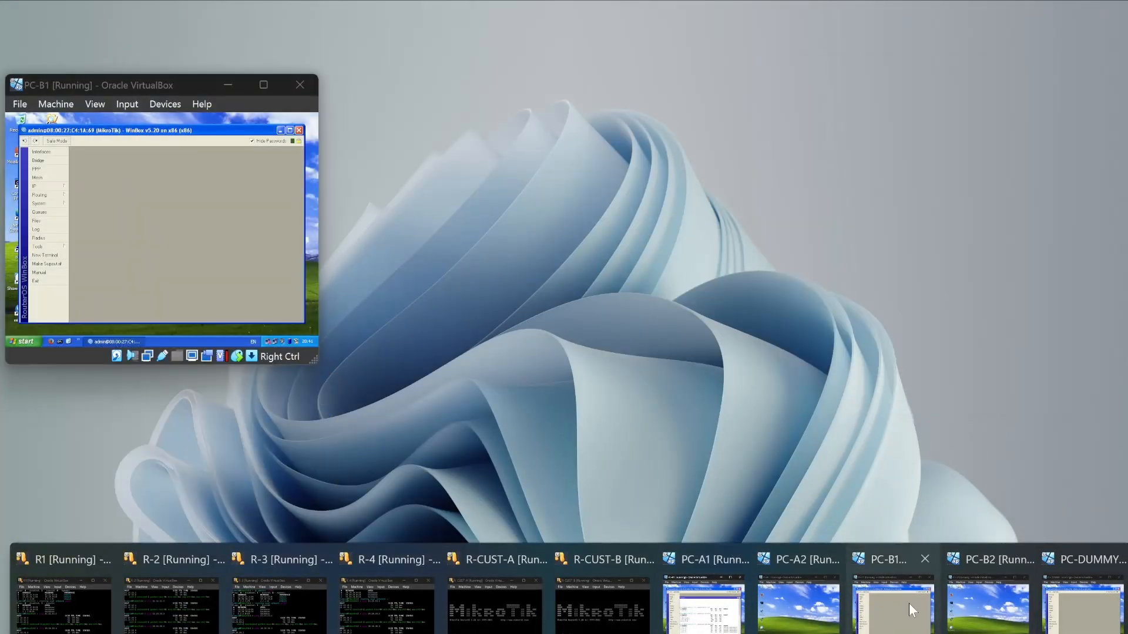
{"action": "left_click", "coordinate": [908, 604]}
Open a New Terminal on PC-B1's router and ping 2.2.2.3 for two replies.
{"action": "left_click_drag", "start_coordinate": [124, 83], "coordinate": [160, 89]}
{"action": "left_click", "coordinate": [90, 197]}
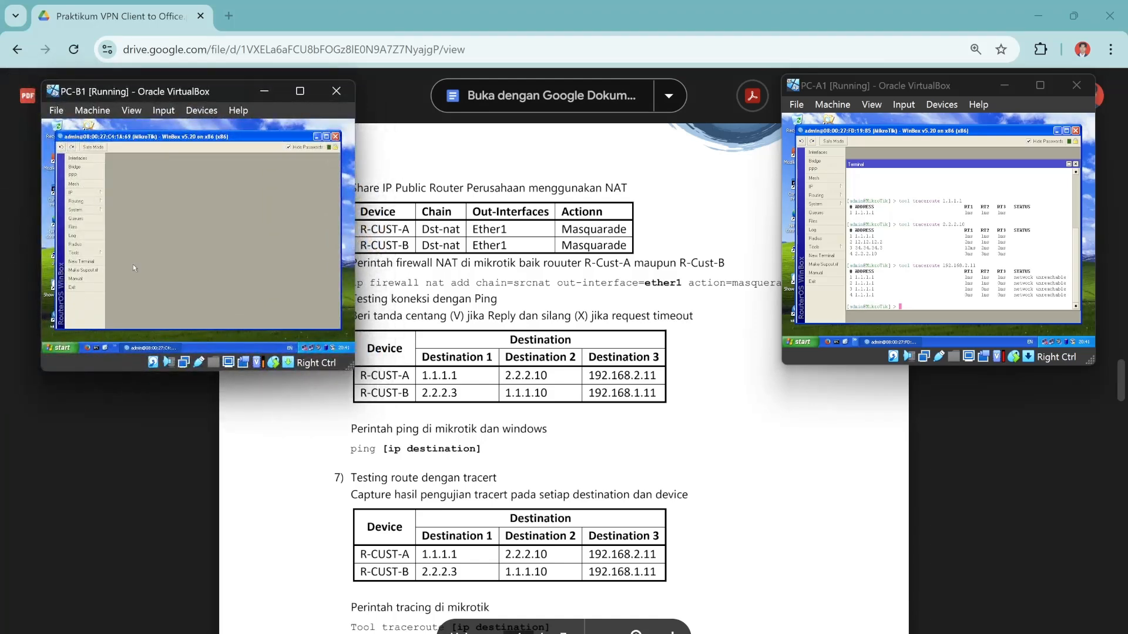
{"action": "left_click", "coordinate": [81, 261]}
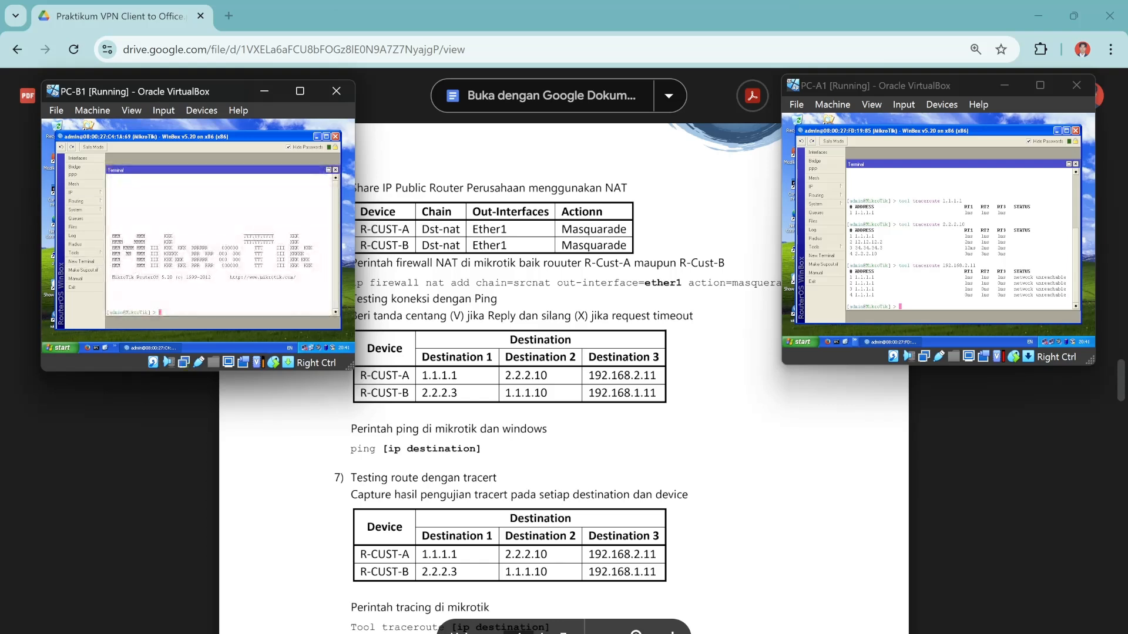
{"action": "type", "text": "2."}
{"action": "key", "text": "BackSpace"}
{"action": "key", "text": "BackSpace"}
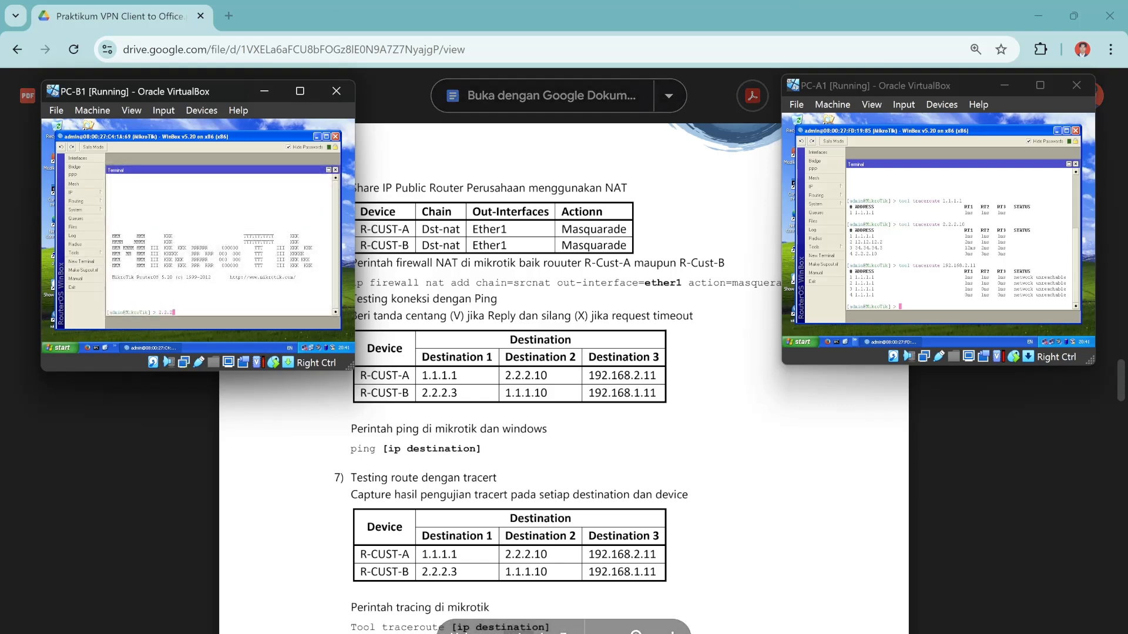
{"action": "type", "text": "ping pi"}
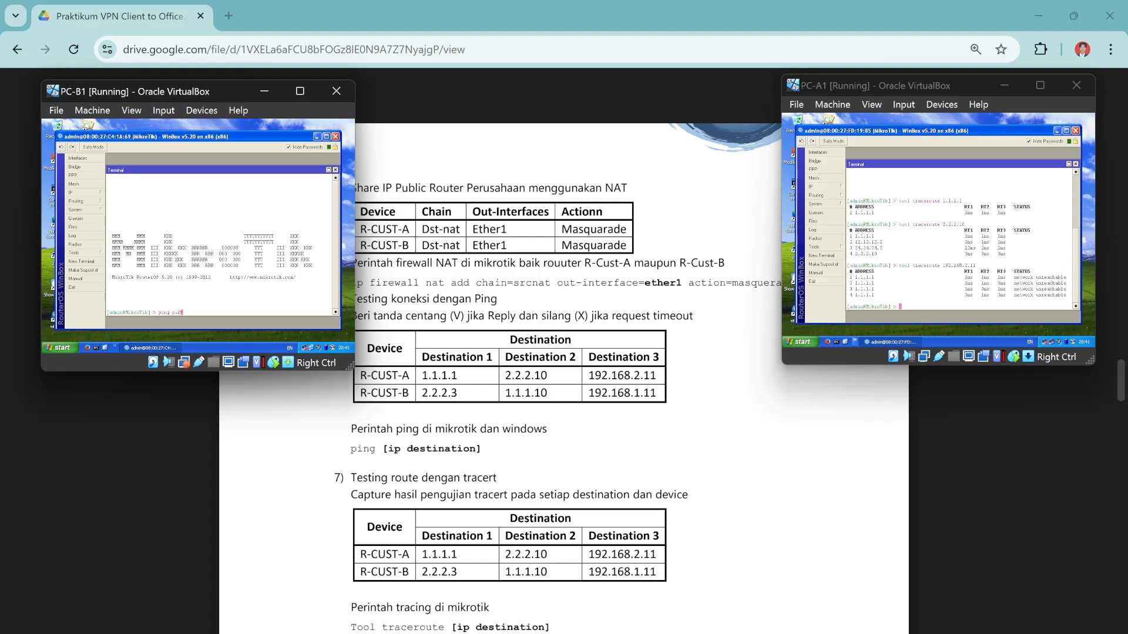
{"action": "key", "text": "BackSpace"}
{"action": "type", "text": "2.2.2.3"}
{"action": "key", "text": "Return"}
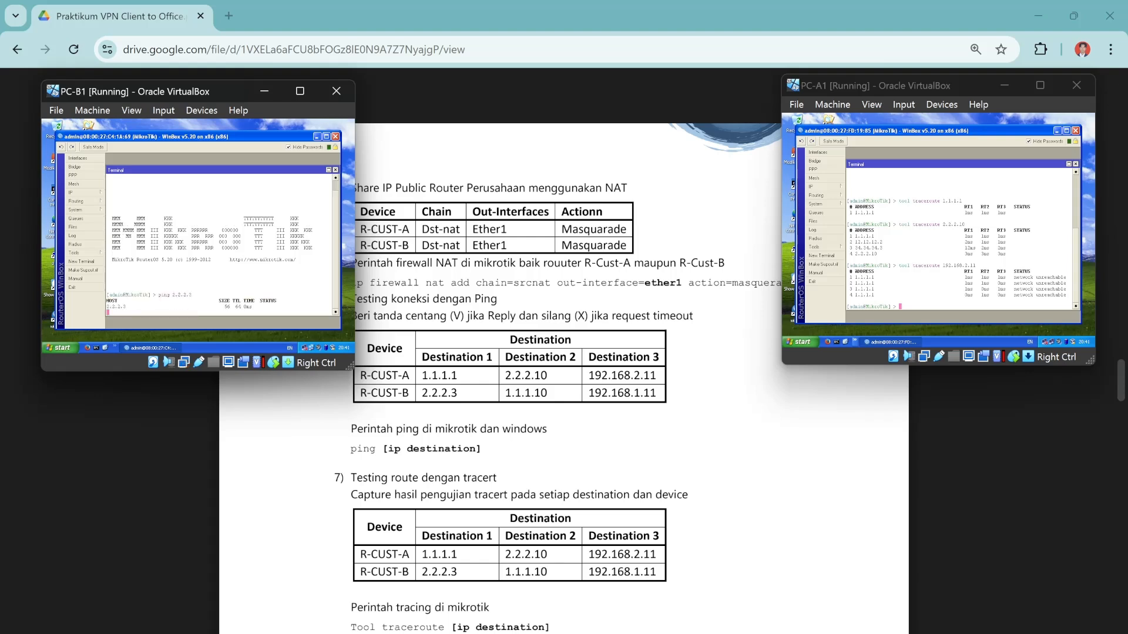
{"action": "key", "text": "ctrl+c"}
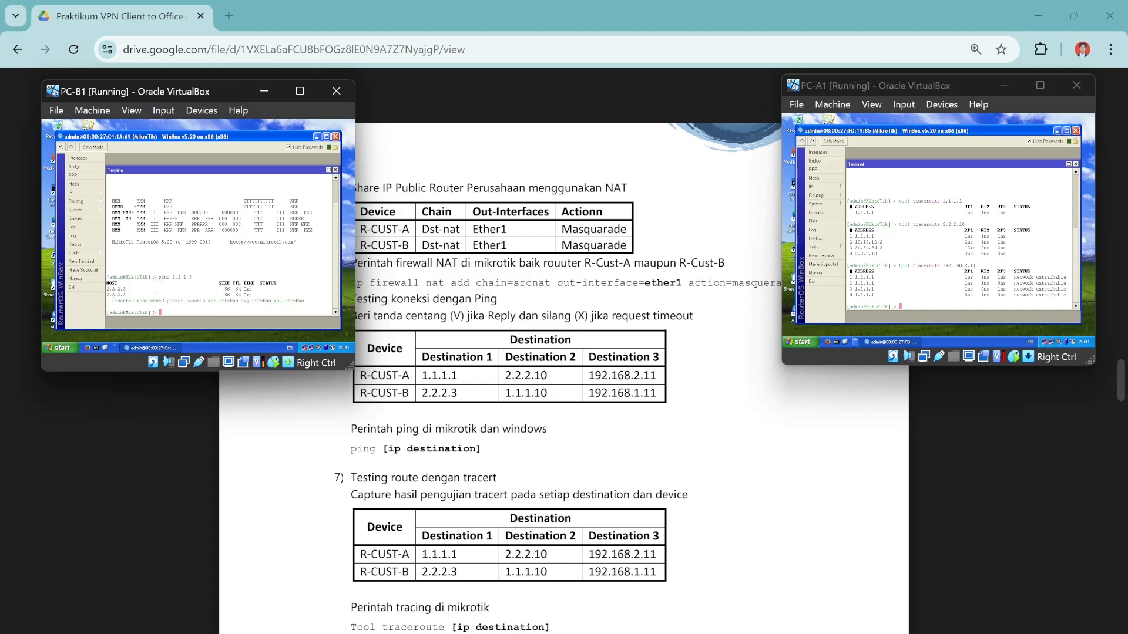
Ping 1.1.1.10, then start pinging 192.168.1.11 from PC-B1's router.
{"action": "key", "text": "Up"}
{"action": "key", "text": "BackSpace"}
{"action": "key", "text": "BackSpace"}
{"action": "key", "text": "BackSpace"}
{"action": "key", "text": "BackSpace"}
{"action": "type", "text": "1.1.1.10"}
{"action": "key", "text": "Return"}
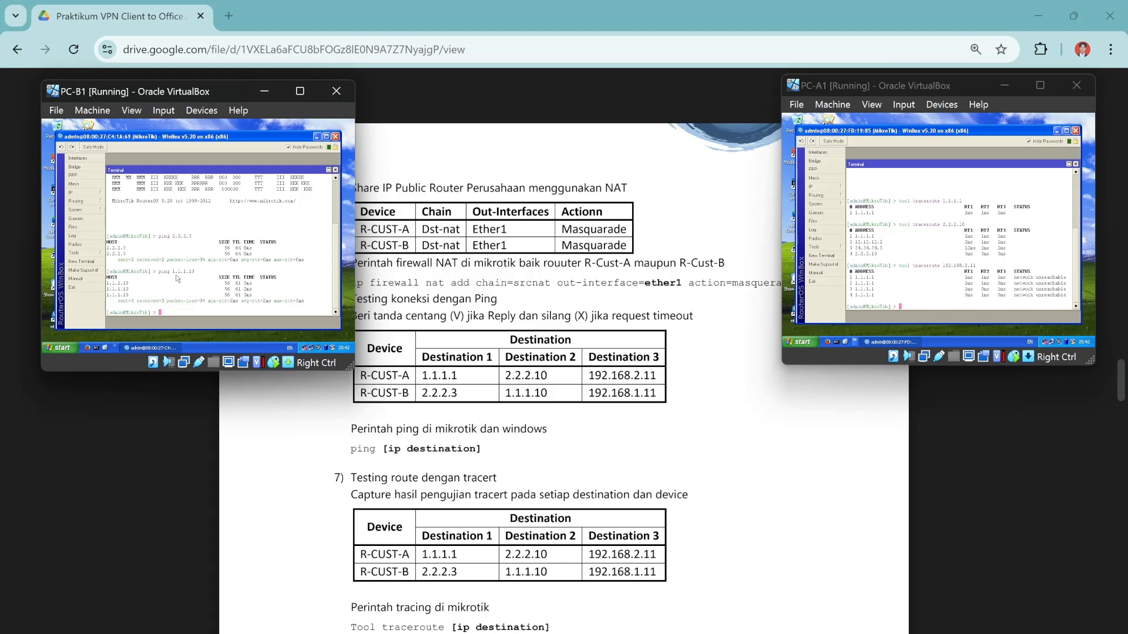
{"action": "key", "text": "Up"}
{"action": "key", "text": "BackSpace"}
{"action": "key", "text": "BackSpace"}
{"action": "key", "text": "BackSpace"}
{"action": "key", "text": "BackSpace"}
{"action": "key", "text": "BackSpace"}
{"action": "key", "text": "BackSpace"}
{"action": "key", "text": "BackSpace"}
{"action": "key", "text": "BackSpace"}
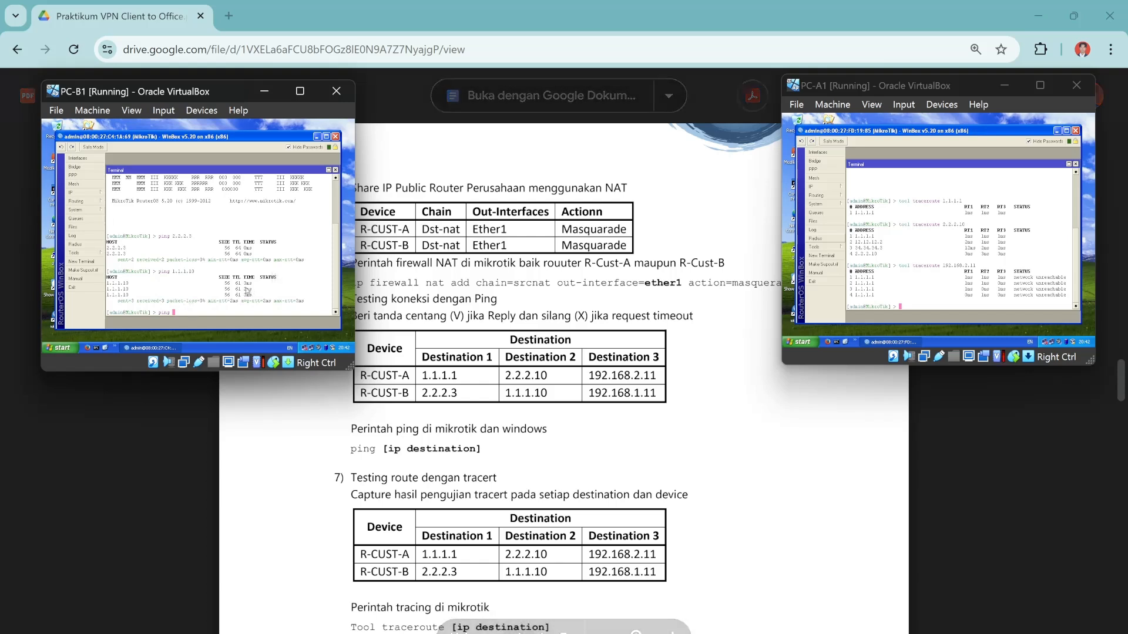
{"action": "type", "text": "192.168.1.11"}
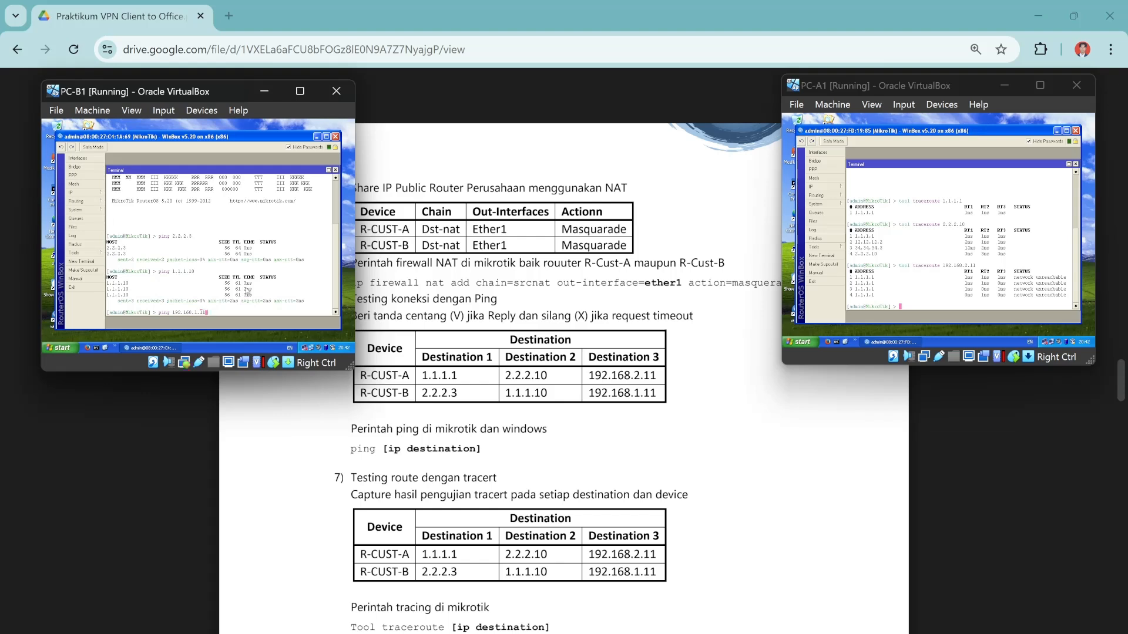
{"action": "key", "text": "Return"}
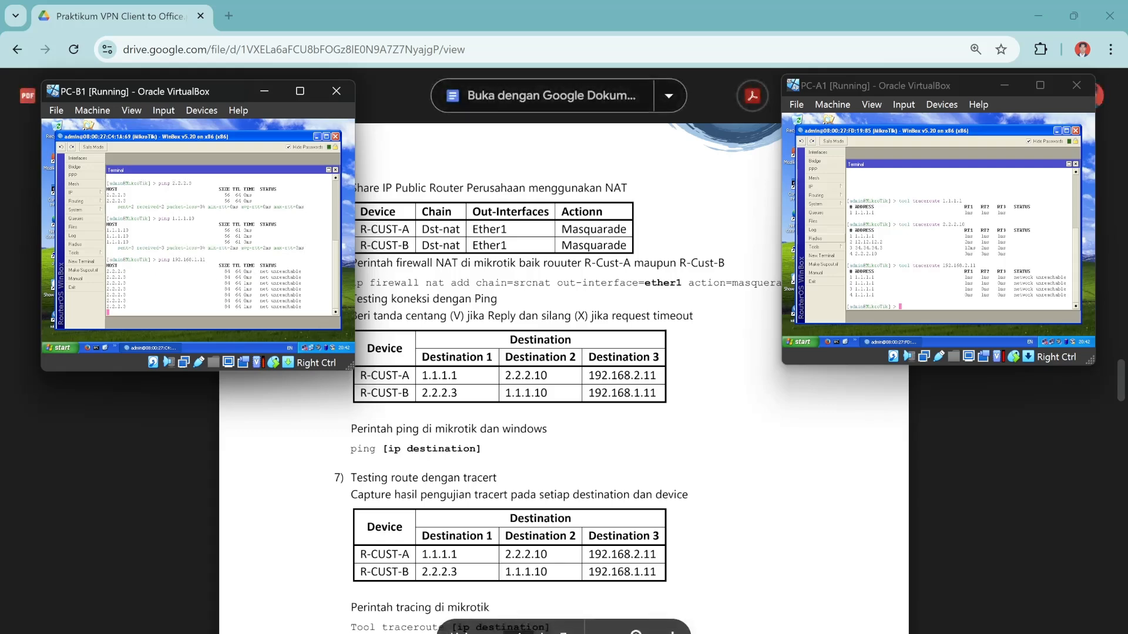
Glance at the lab sheet and GNS3 topology, then return to PC-B1 and stop the ping.
{"action": "key", "text": "alt+Tab"}
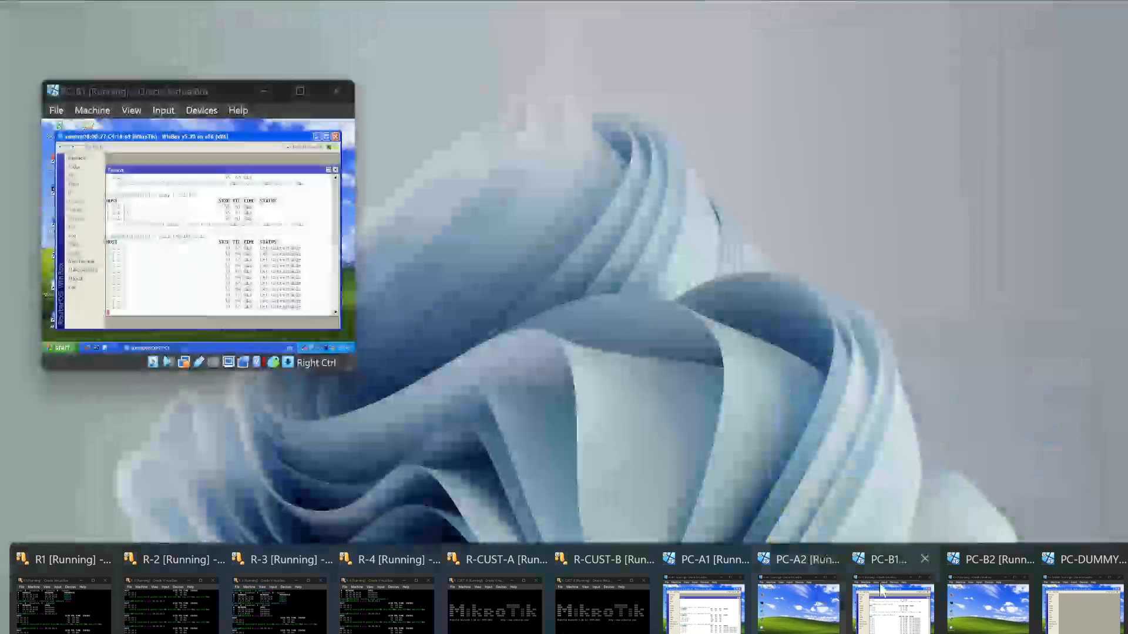
{"action": "left_click", "coordinate": [799, 588]}
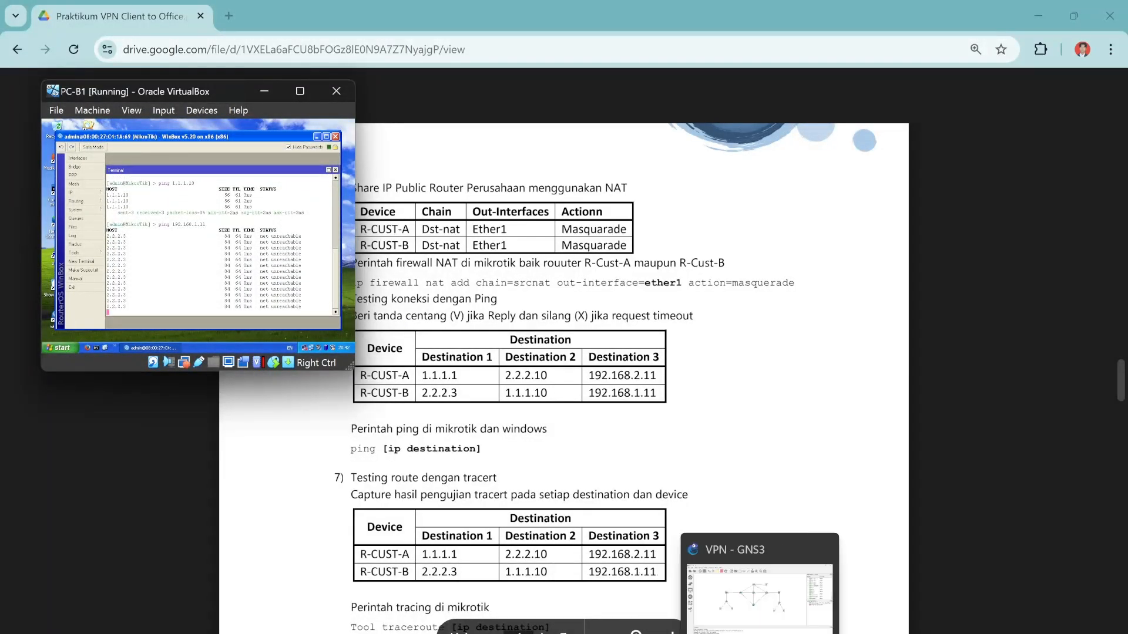
{"action": "left_click", "coordinate": [760, 631]}
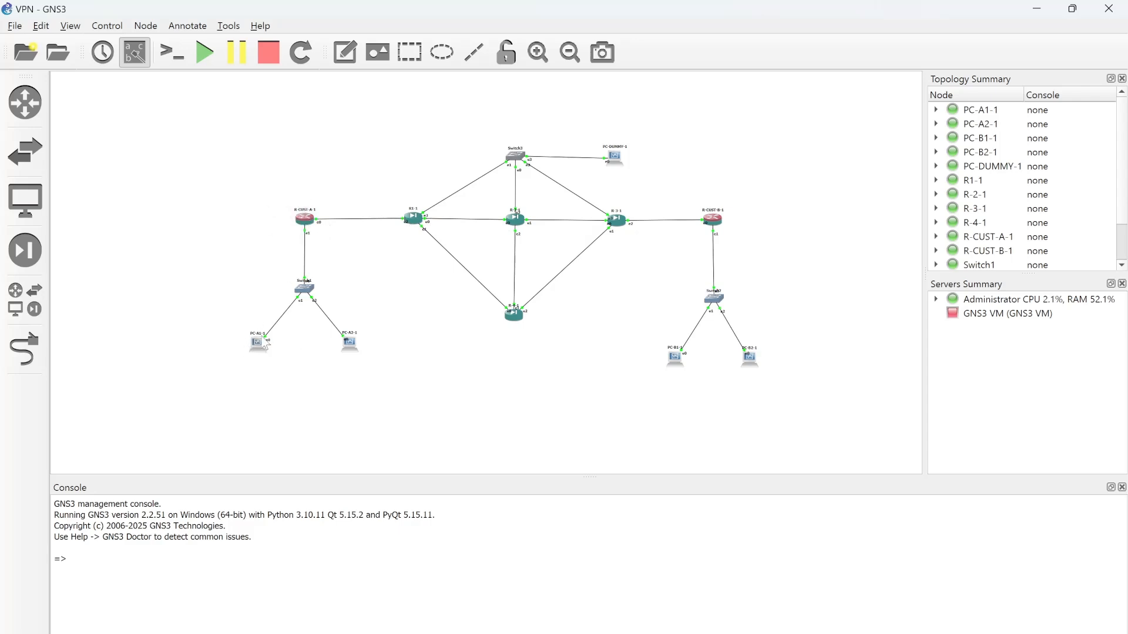
{"action": "left_click", "coordinate": [1037, 9]}
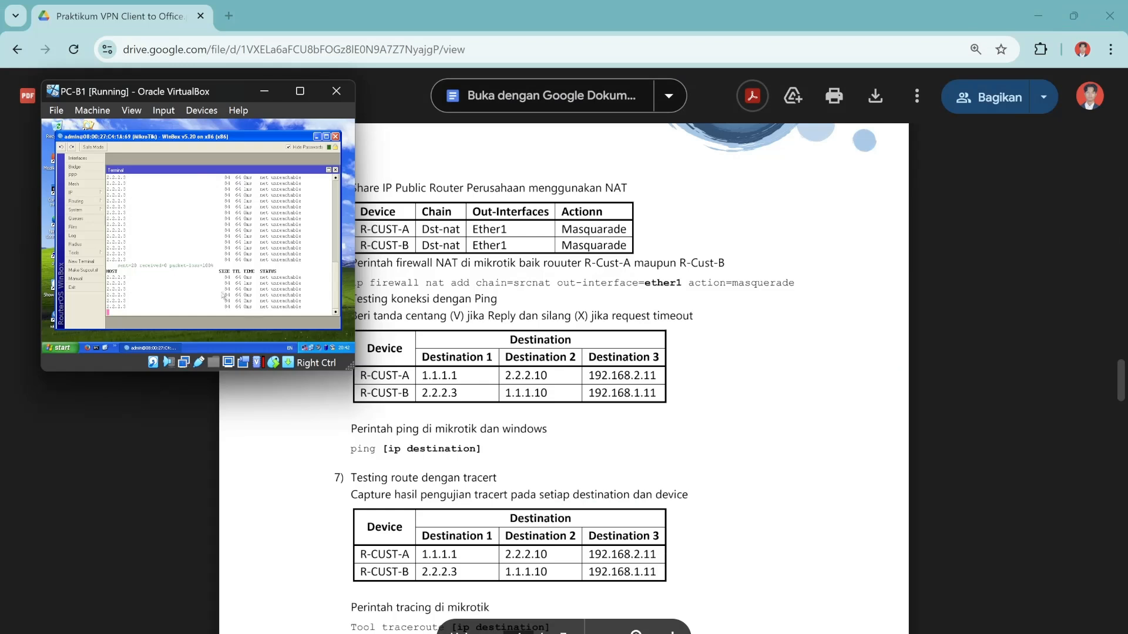
{"action": "key", "text": "ctrl+c"}
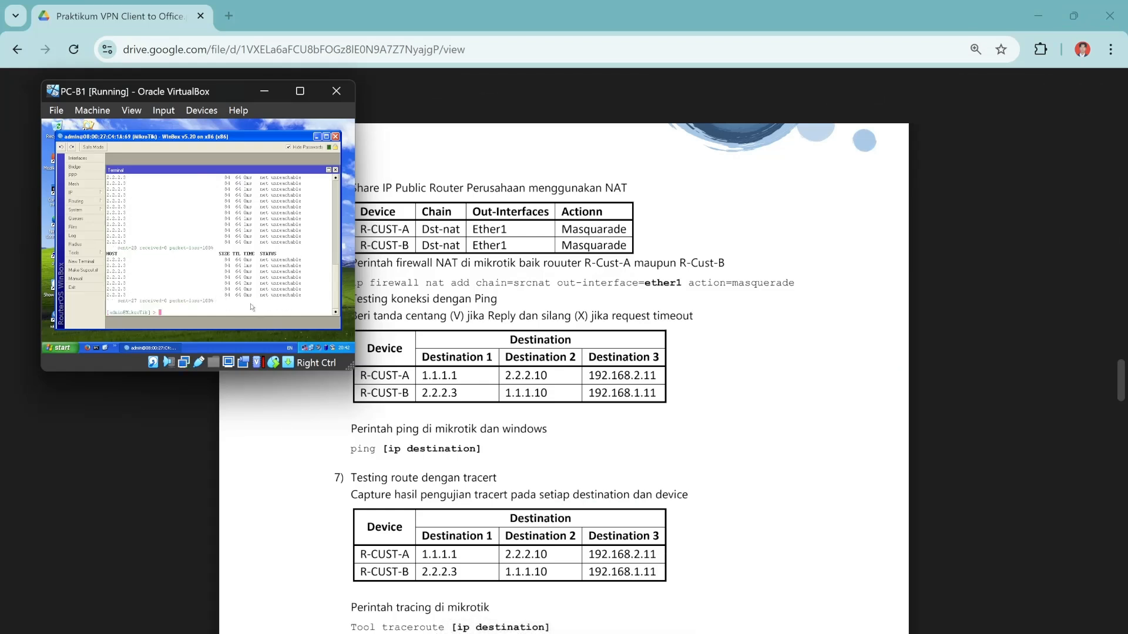
In Winbox on PC-B1, run tool traceroute to 2.2.2.3 and then to 1.1.1.10.
{"action": "type", "text": "tool traceroute 2.2.2.3"}
{"action": "key", "text": "Return"}
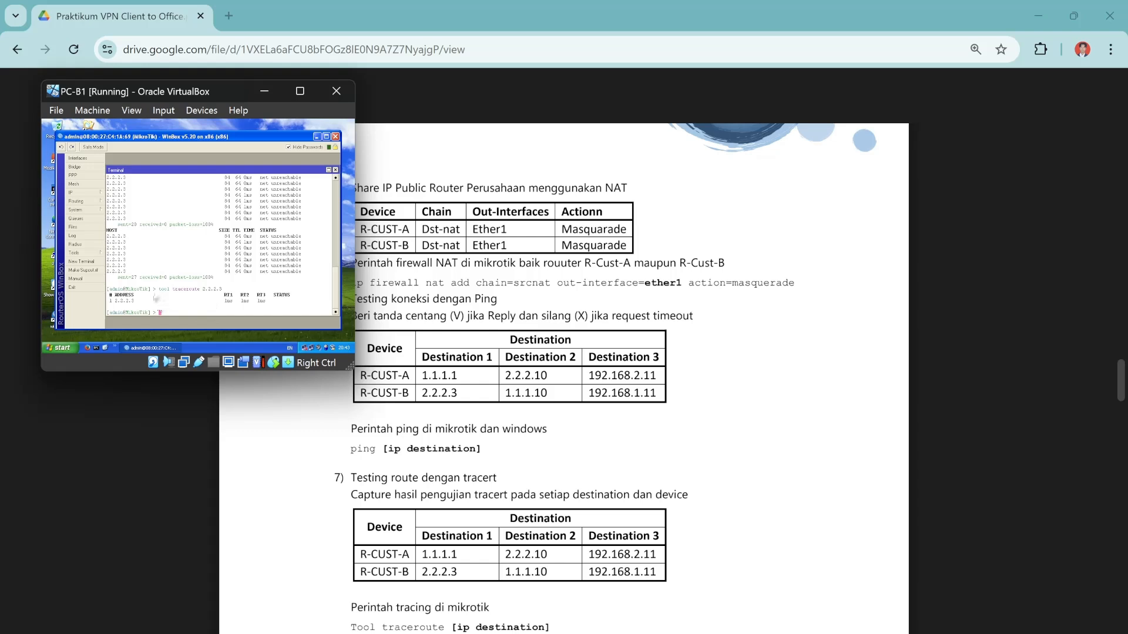
{"action": "key", "text": "Up"}
{"action": "key", "text": "BackSpace"}
{"action": "key", "text": "BackSpace"}
{"action": "key", "text": "BackSpace"}
{"action": "key", "text": "BackSpace"}
{"action": "key", "text": "BackSpace"}
{"action": "key", "text": "BackSpace"}
{"action": "key", "text": "BackSpace"}
{"action": "type", "text": "1.1.1.10"}
{"action": "key", "text": "Return"}
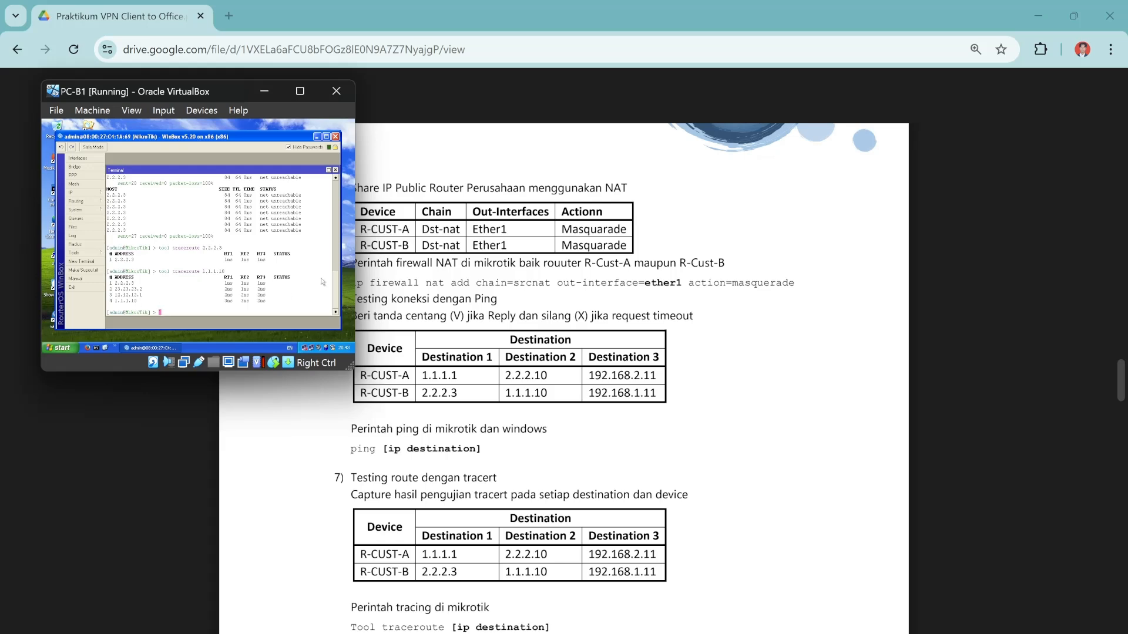
Traceroute 192.168.1.11 from PC-B1, which reports network unreachable, then minimize the VM.
{"action": "left_click", "coordinate": [760, 633]}
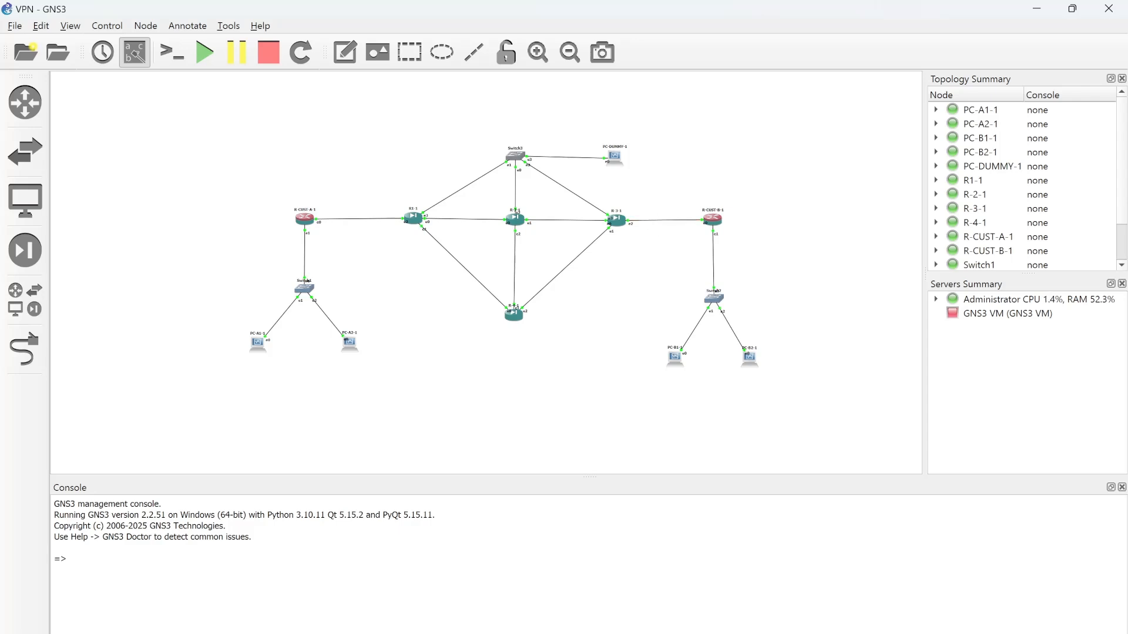
{"action": "mouse_move", "coordinate": [759, 628]}
{"action": "mouse_move", "coordinate": [929, 601]}
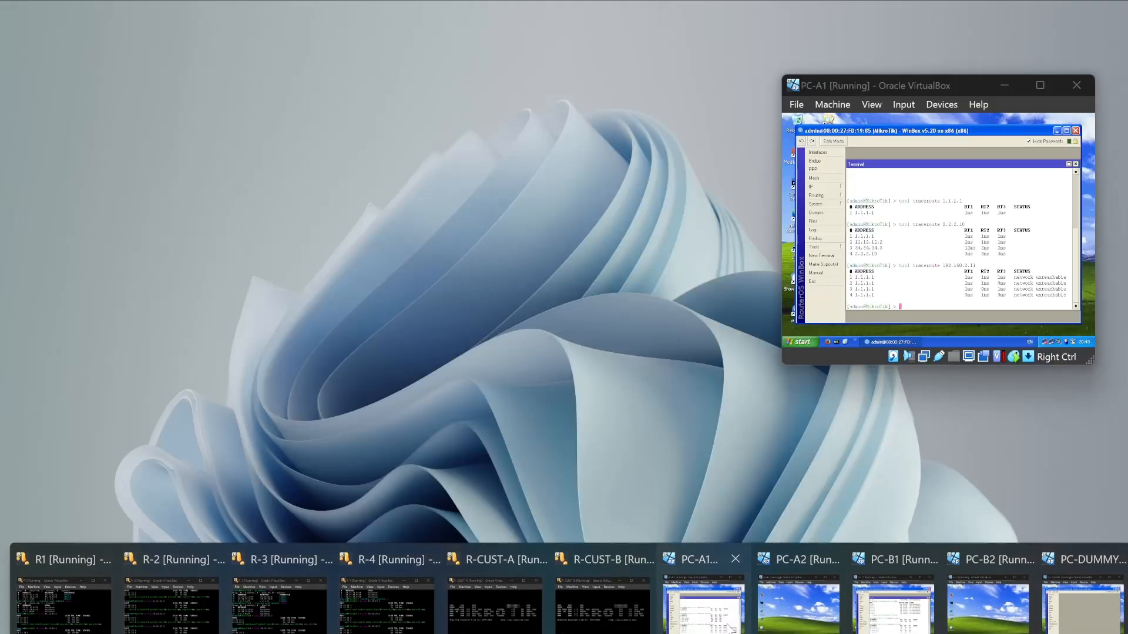
{"action": "mouse_move", "coordinate": [901, 611]}
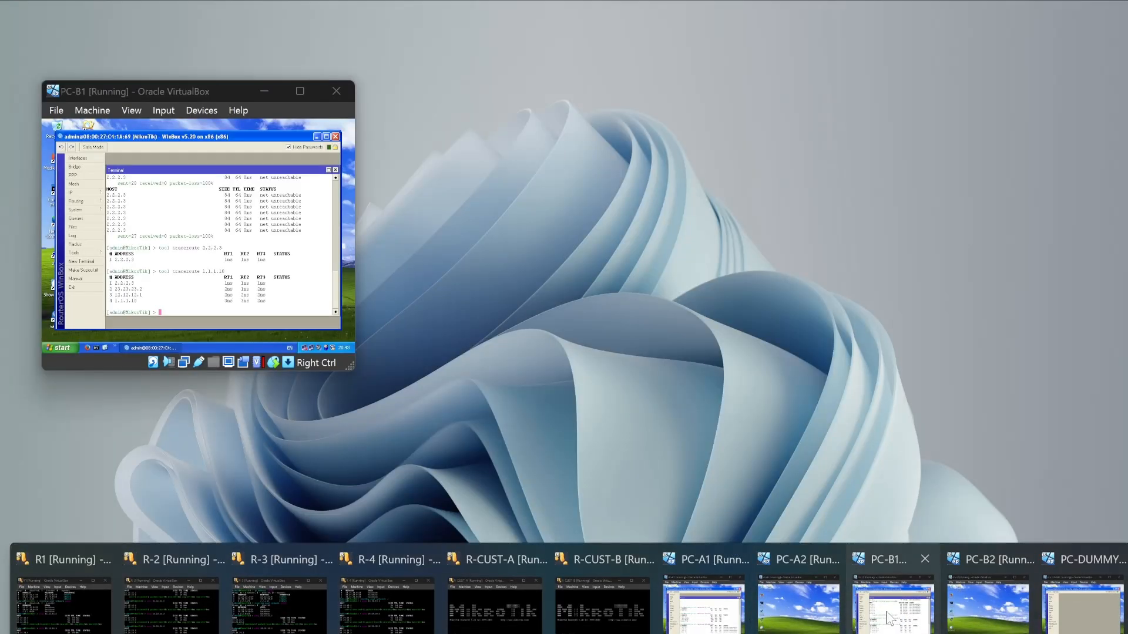
{"action": "left_click", "coordinate": [890, 618]}
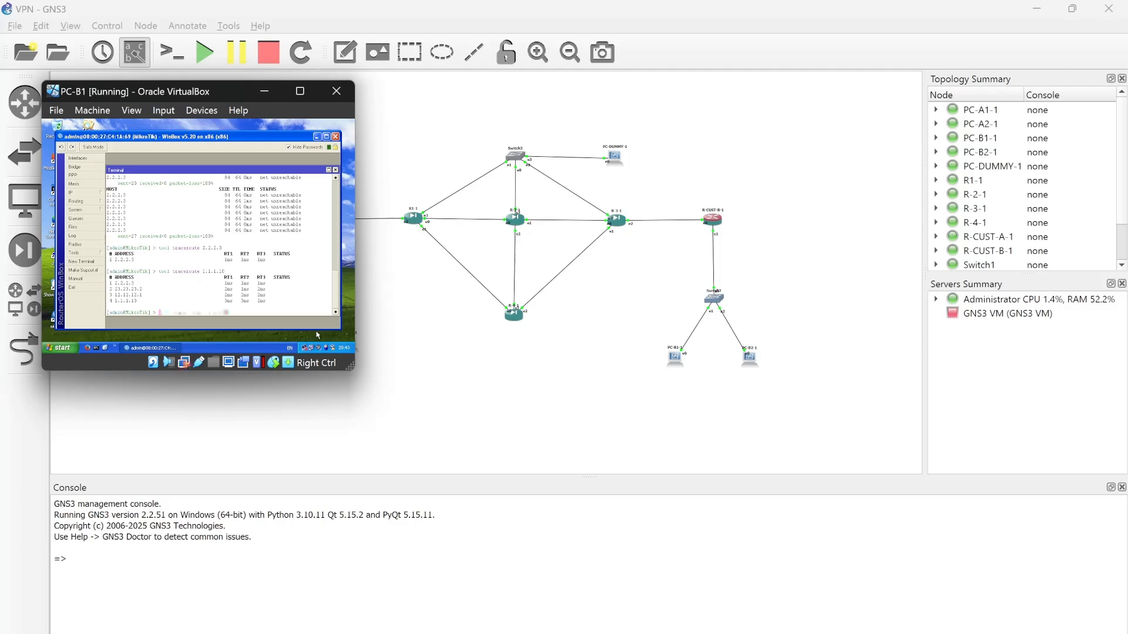
{"action": "key", "text": "BackSpace"}
{"action": "key", "text": "BackSpace"}
{"action": "key", "text": "BackSpace"}
{"action": "key", "text": "BackSpace"}
{"action": "key", "text": "BackSpace"}
{"action": "key", "text": "BackSpace"}
{"action": "type", "text": "192.168.1.1"}
{"action": "key", "text": "Return"}
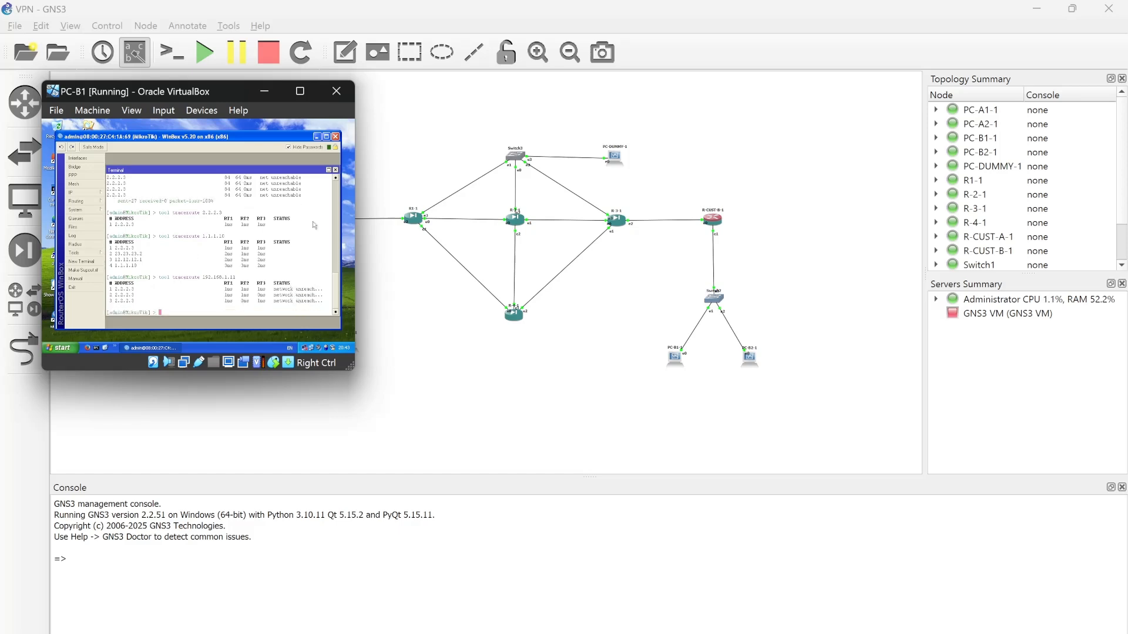
{"action": "left_click", "coordinate": [266, 92]}
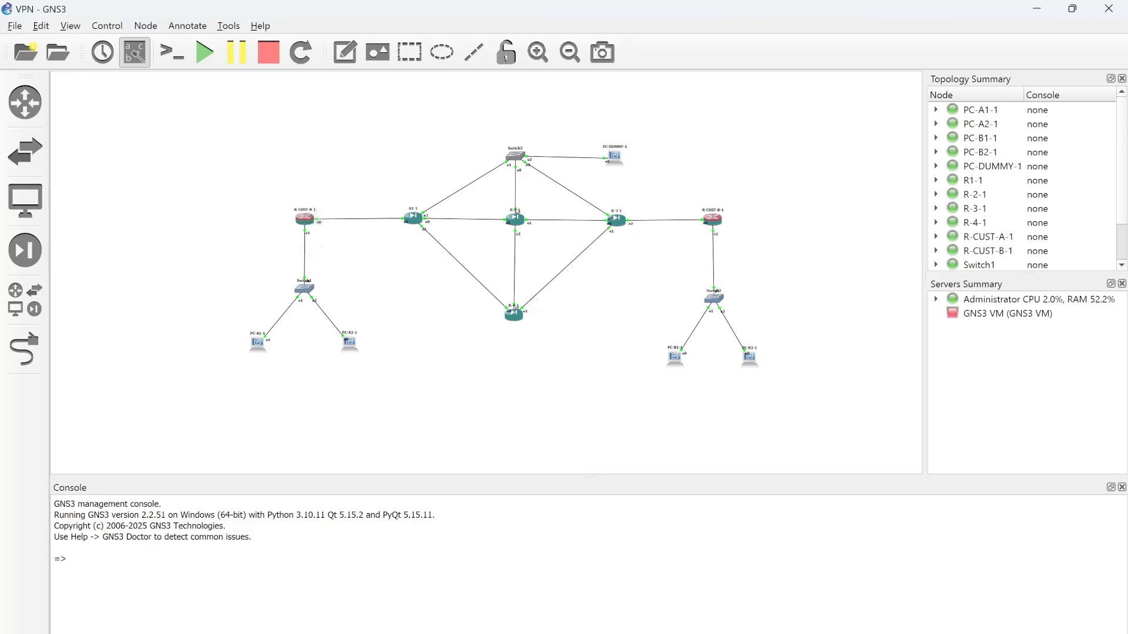
Scroll the lab PDF to section 7's tracert table with MikroTik and Windows commands.
{"action": "key", "text": "alt+Tab"}
{"action": "scroll", "coordinate": [564, 376], "scroll_direction": "down", "scroll_amount": 2}
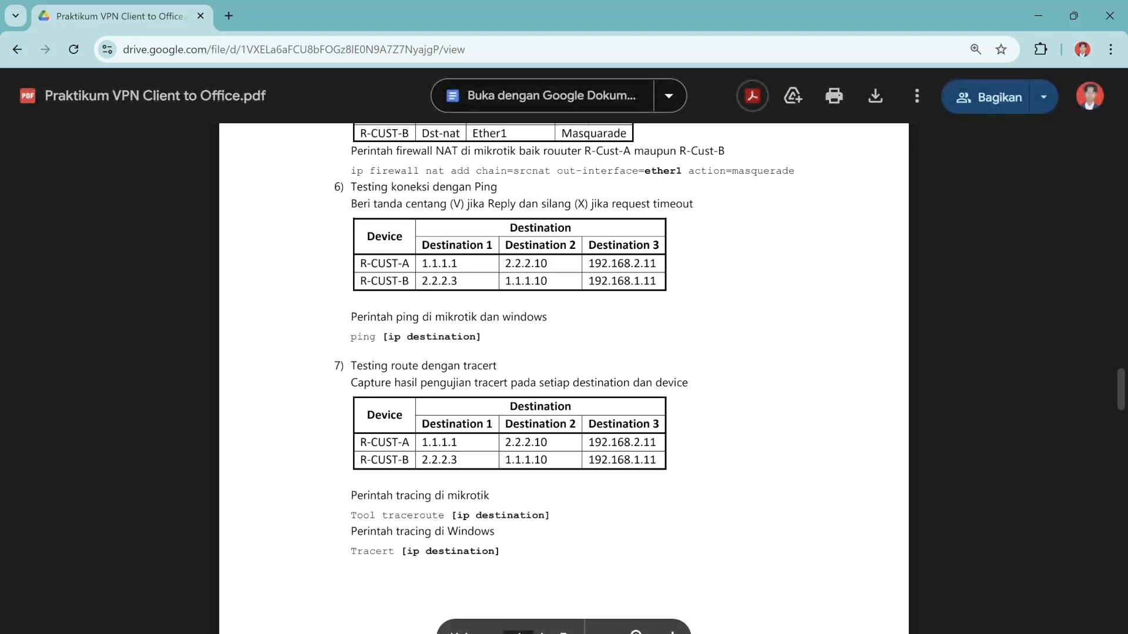
{"action": "scroll", "coordinate": [564, 352], "scroll_direction": "down", "scroll_amount": 1}
{"action": "scroll", "coordinate": [564, 353], "scroll_direction": "down", "scroll_amount": 1}
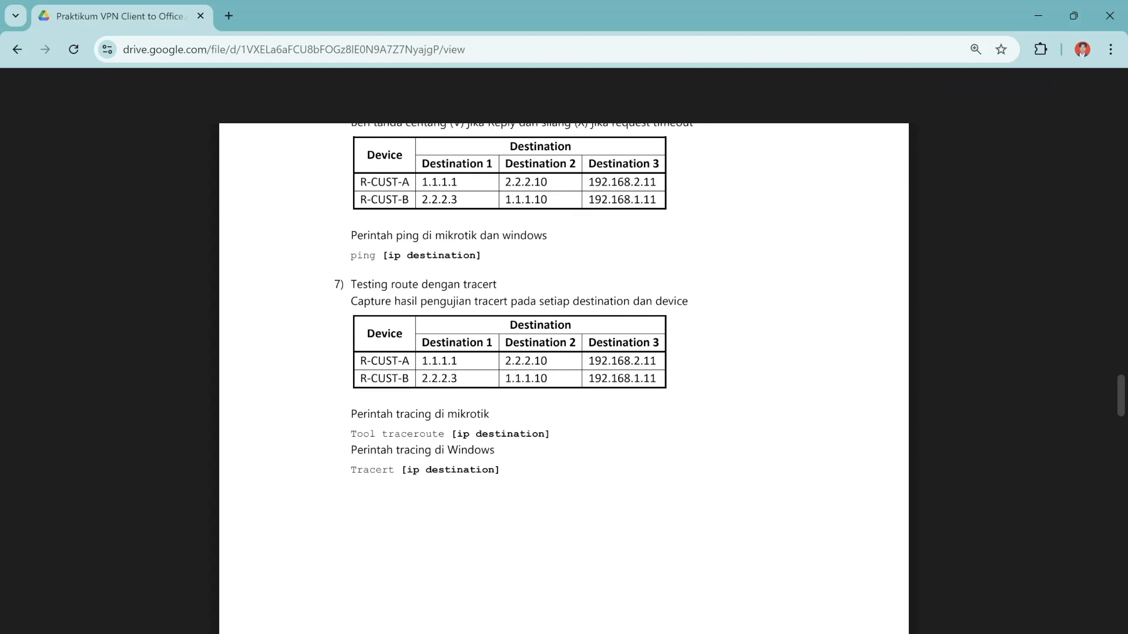
{"action": "scroll", "coordinate": [514, 298], "scroll_direction": "down", "scroll_amount": 1}
{"action": "scroll", "coordinate": [564, 353], "scroll_direction": "up", "scroll_amount": 1}
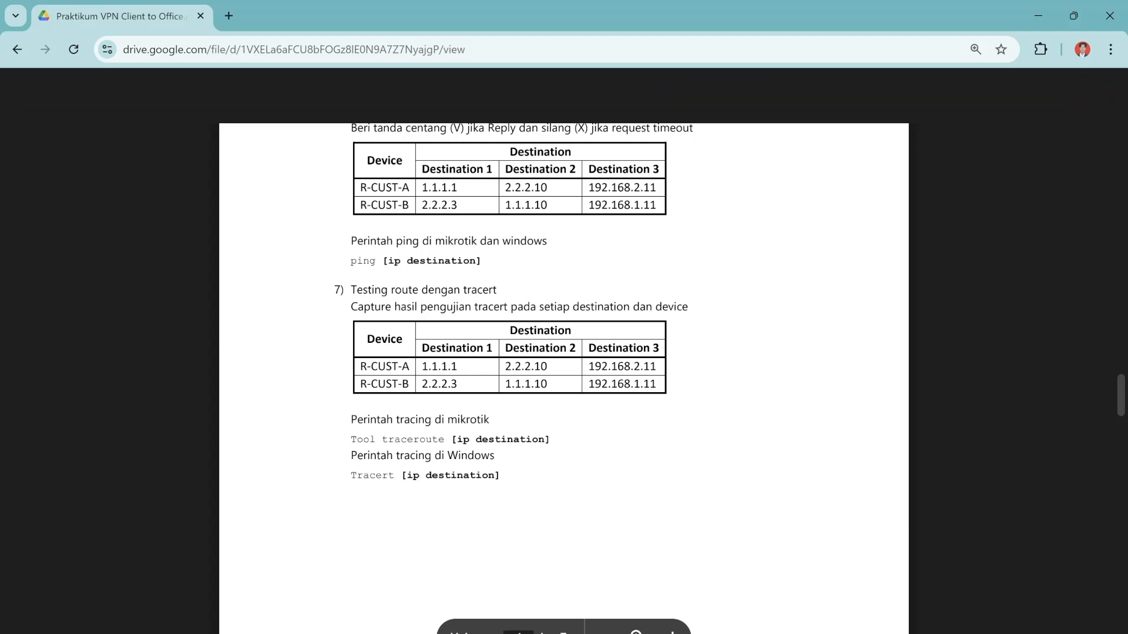
On PC-A1, minimize Winbox and open a Windows Command Prompt.
{"action": "mouse_move", "coordinate": [887, 616]}
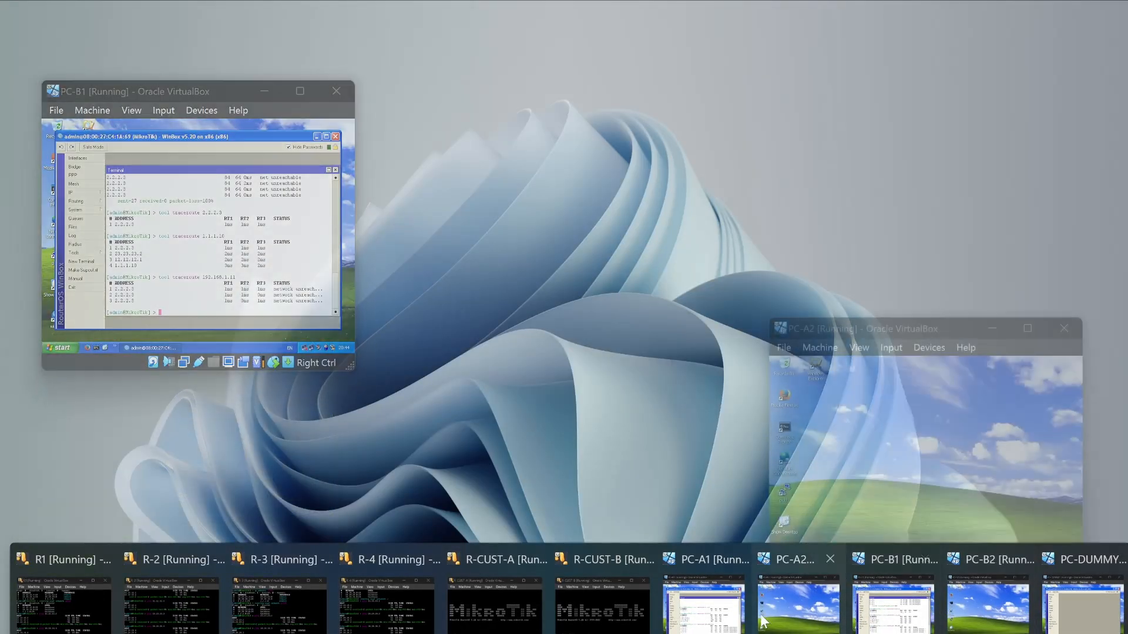
{"action": "left_click", "coordinate": [731, 613]}
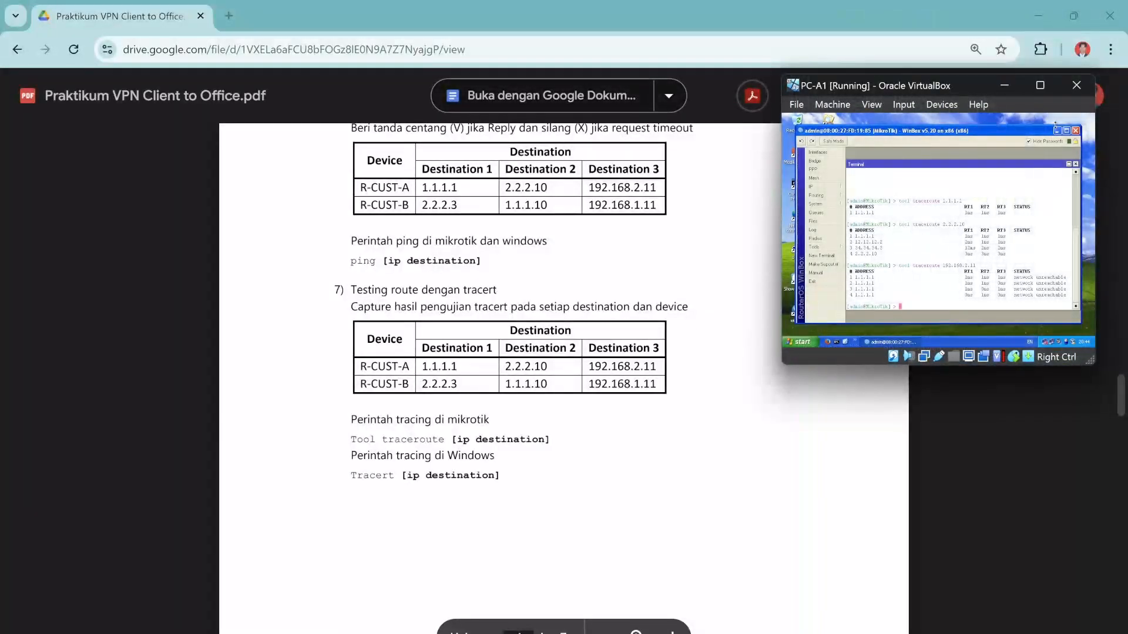
{"action": "left_click", "coordinate": [1058, 131]}
{"action": "double_click", "coordinate": [795, 188]}
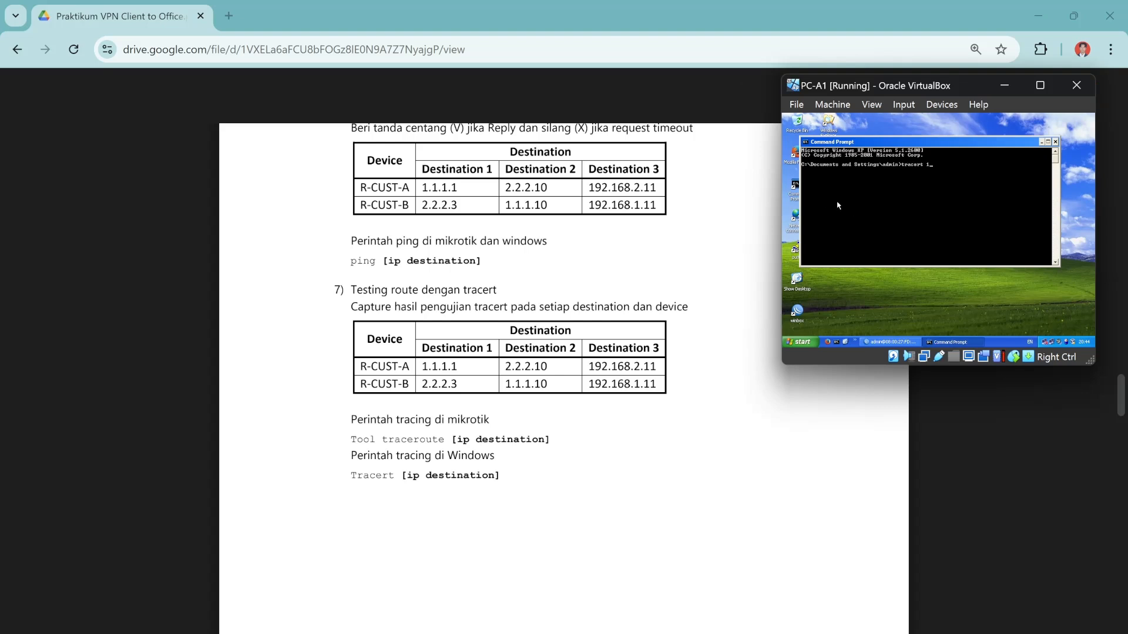
Run tracert to 1.1.1.1 and then to 2.2.2.10 from PC-A1.
{"action": "type", "text": "tracert 1.1.1.1"}
{"action": "key", "text": "Return"}
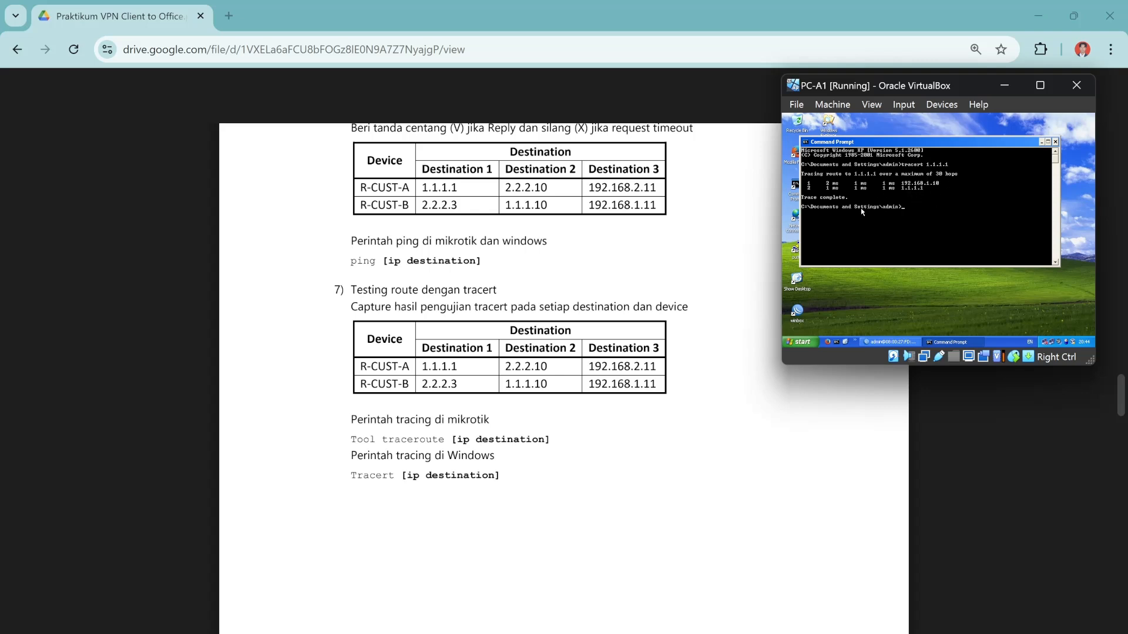
{"action": "key", "text": "Up"}
{"action": "key", "text": "BackSpace"}
{"action": "key", "text": "BackSpace"}
{"action": "key", "text": "BackSpace"}
{"action": "key", "text": "BackSpace"}
{"action": "key", "text": "BackSpace"}
{"action": "key", "text": "BackSpace"}
{"action": "key", "text": "BackSpace"}
{"action": "type", "text": "2.2.2.10"}
{"action": "key", "text": "Return"}
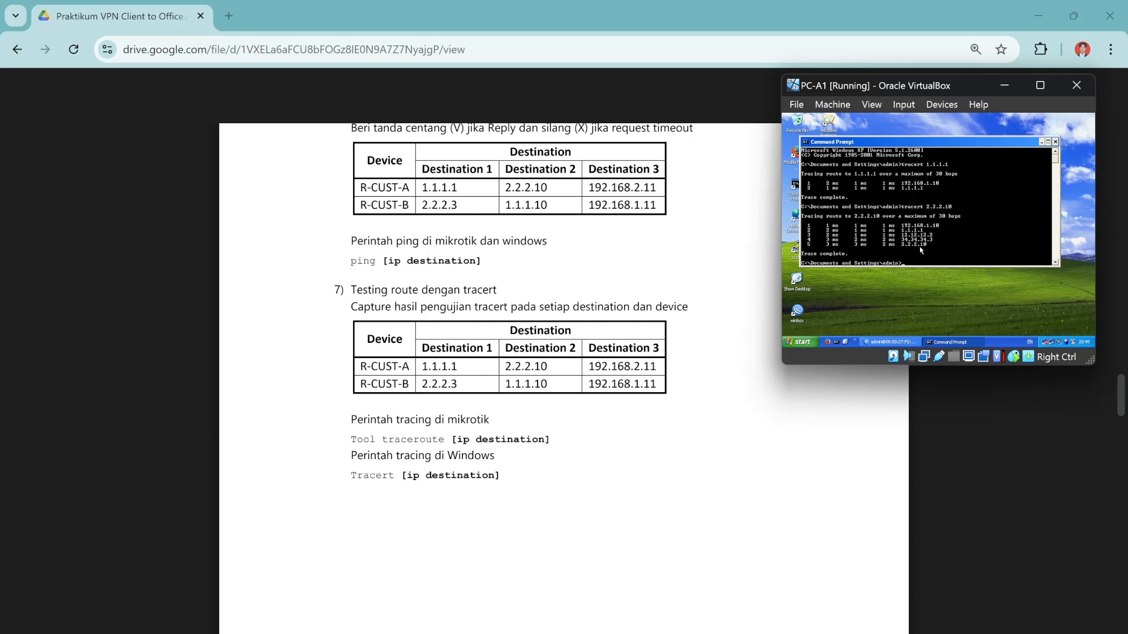
Run tracert to 192.168.2.11, which reports destination net unreachable, then return to GNS3.
{"action": "key", "text": "Up"}
{"action": "type", "text": "1"}
{"action": "key", "text": "Return"}
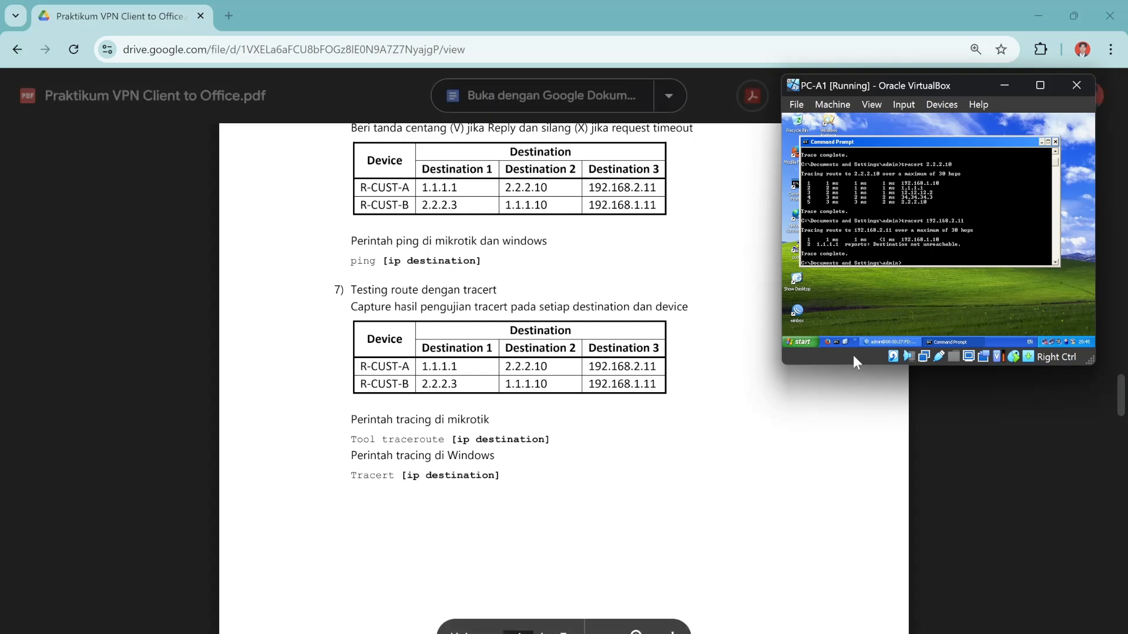
{"action": "scroll", "coordinate": [862, 194], "scroll_direction": "up", "scroll_amount": 1}
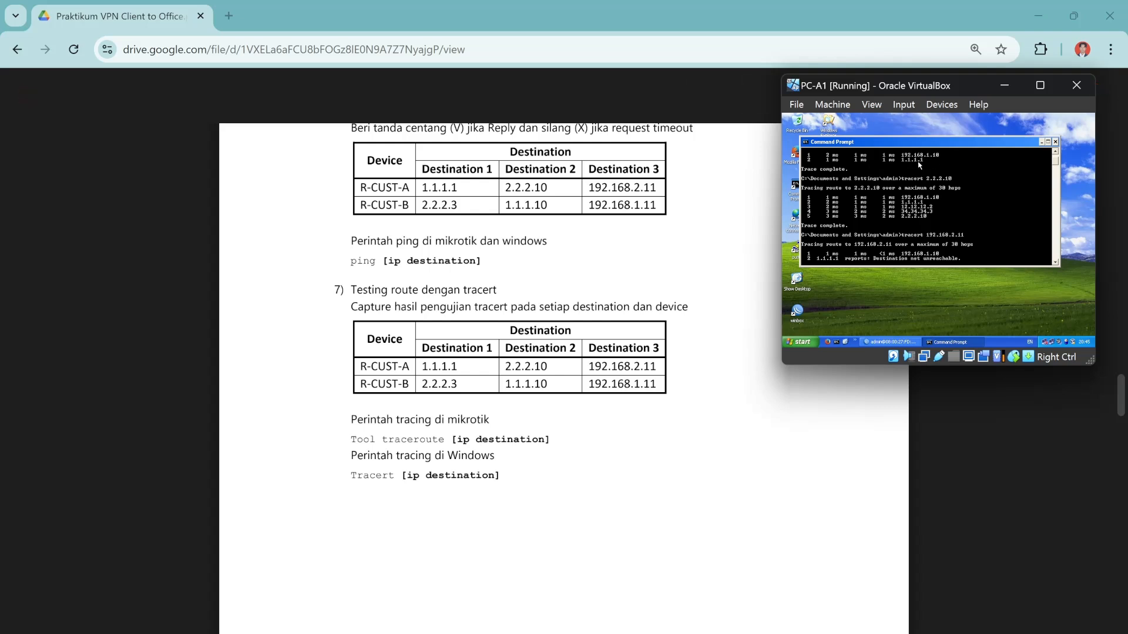
{"action": "scroll", "coordinate": [889, 186], "scroll_direction": "up", "scroll_amount": 3}
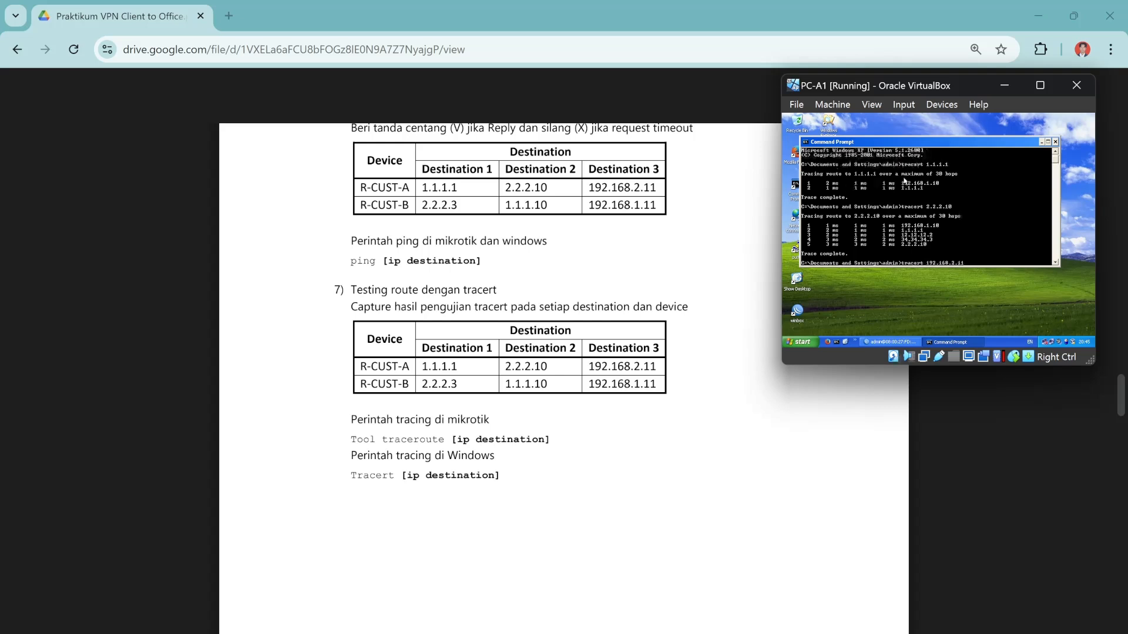
{"action": "key", "text": "Return"}
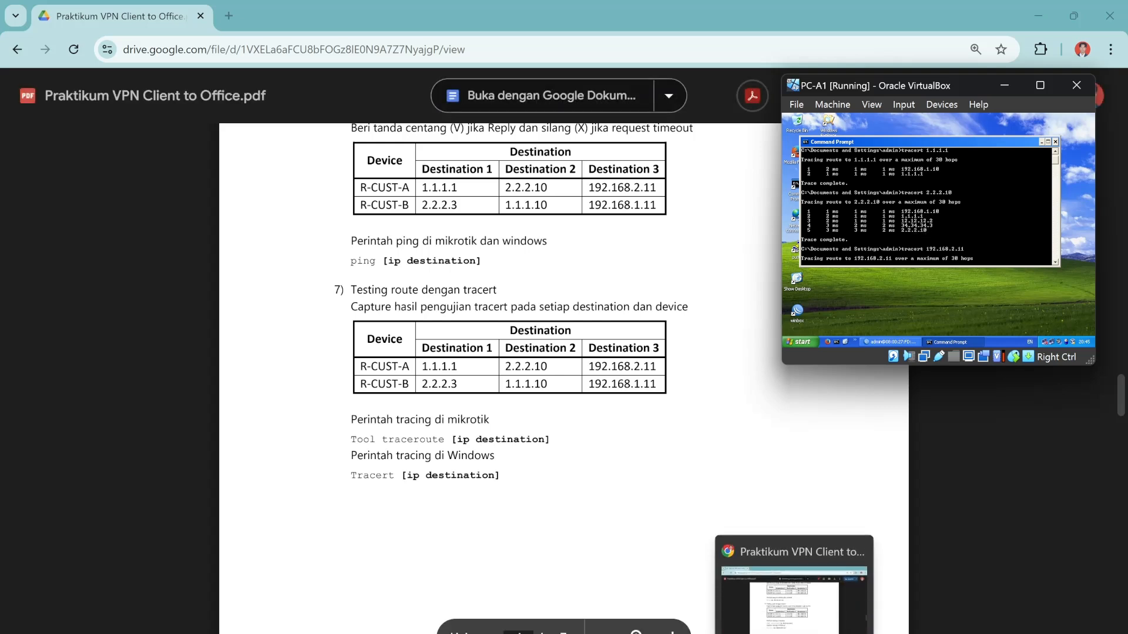
{"action": "left_click", "coordinate": [761, 633]}
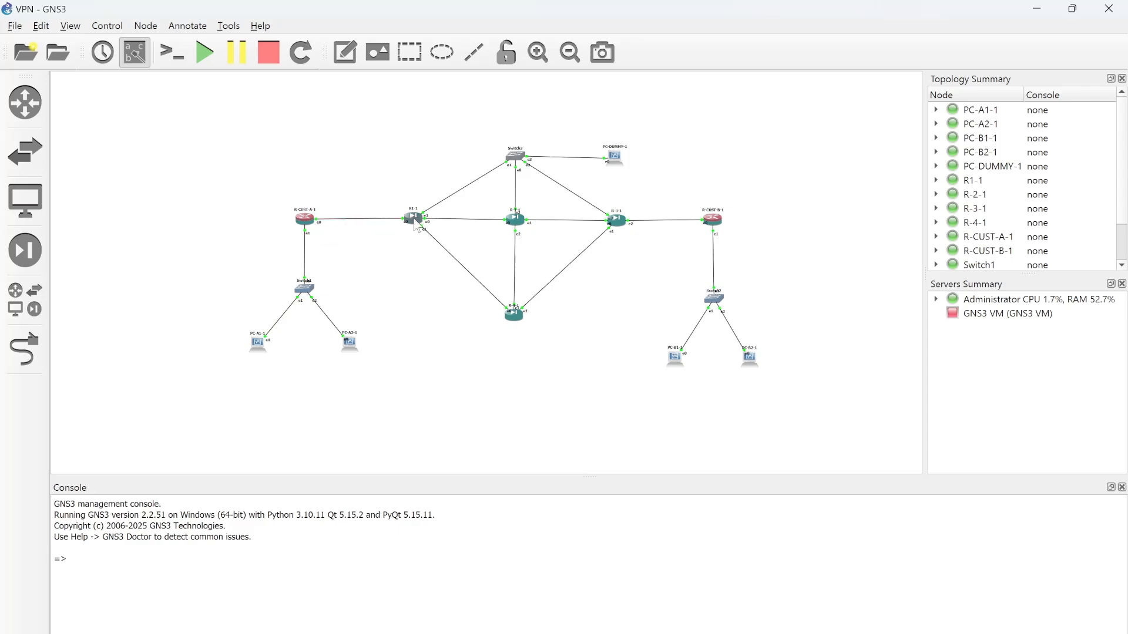
Bring the PC-B1 machine forward, minimize WinBox and open a Command Prompt.
{"action": "left_click", "coordinate": [1037, 9]}
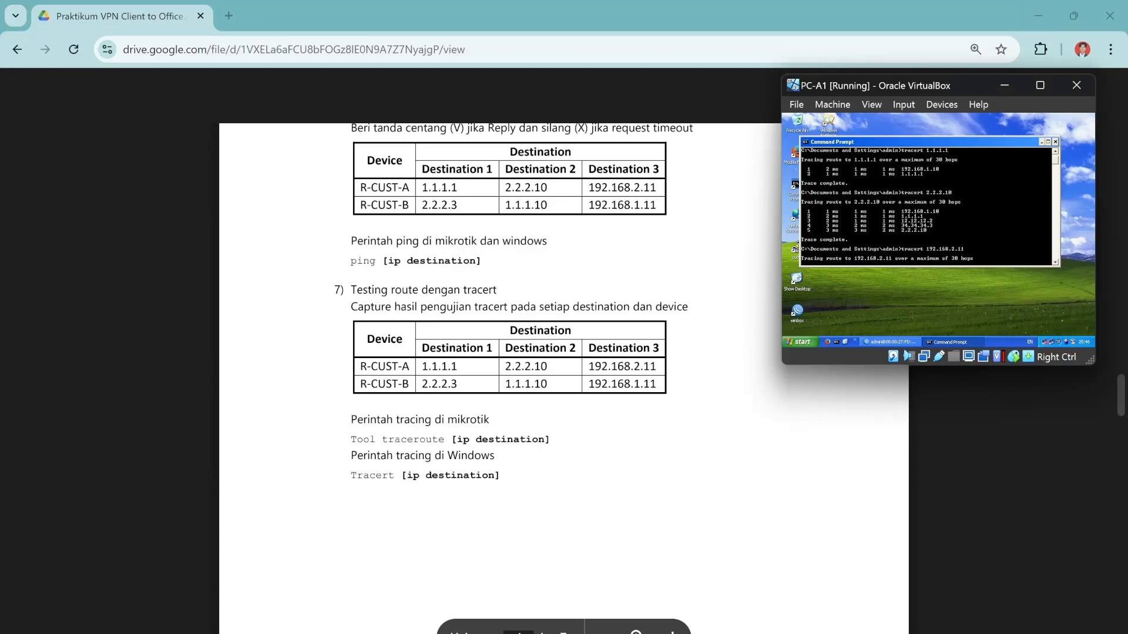
{"action": "mouse_move", "coordinate": [714, 633]}
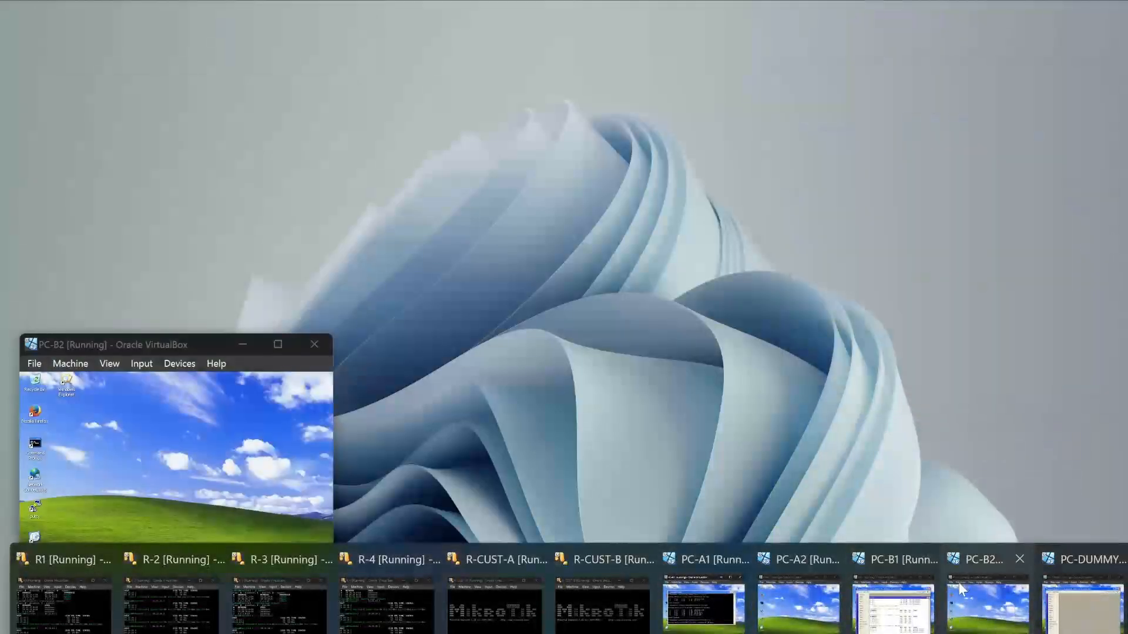
{"action": "left_click", "coordinate": [905, 611]}
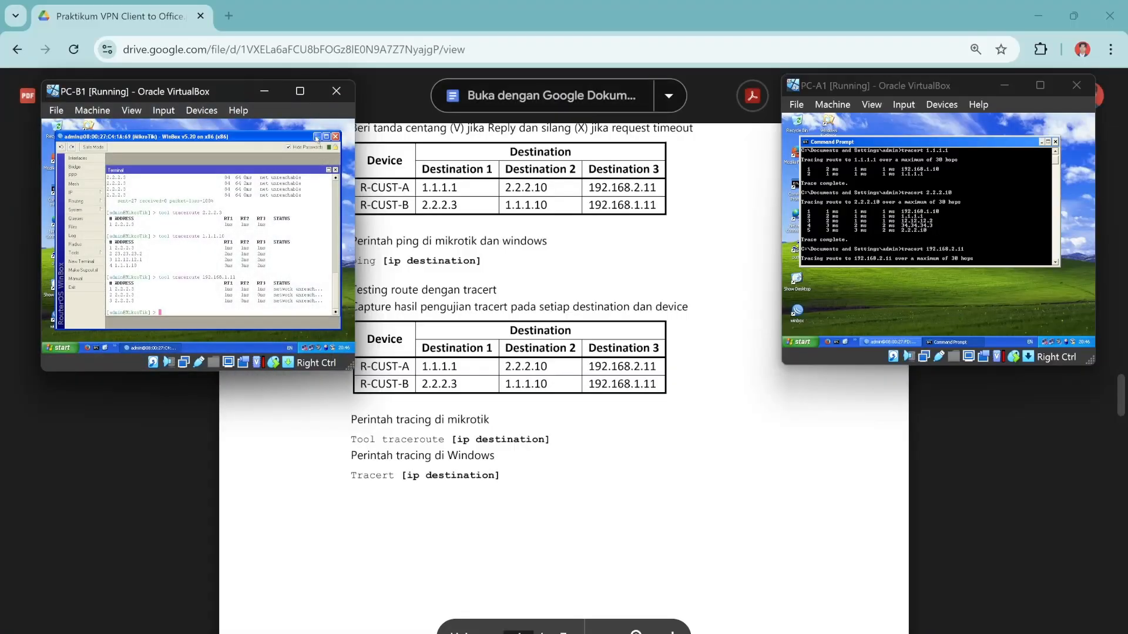
{"action": "left_click", "coordinate": [317, 139]}
{"action": "double_click", "coordinate": [58, 189]}
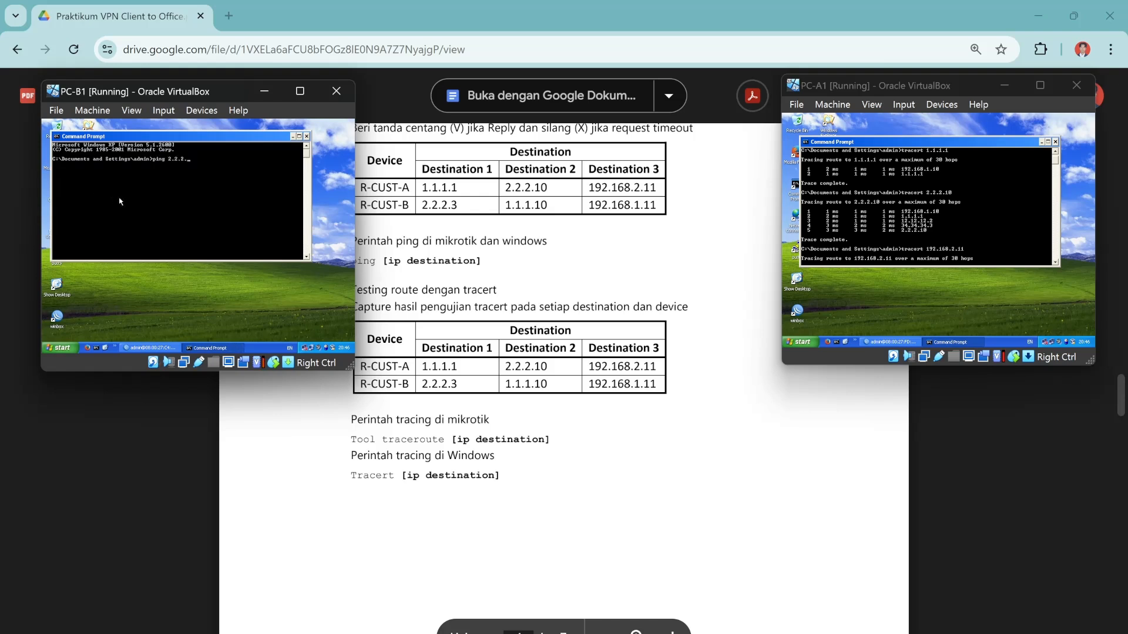
Run tracert to 2.2.2.3 and then to 1.1.1.10 from PC-B1.
{"action": "key", "text": "BackSpace"}
{"action": "key", "text": "BackSpace"}
{"action": "key", "text": "BackSpace"}
{"action": "key", "text": "BackSpace"}
{"action": "key", "text": "BackSpace"}
{"action": "key", "text": "BackSpace"}
{"action": "key", "text": "BackSpace"}
{"action": "key", "text": "BackSpace"}
{"action": "key", "text": "BackSpace"}
{"action": "key", "text": "BackSpace"}
{"action": "key", "text": "BackSpace"}
{"action": "type", "text": "tracert 2.2.2.3"}
{"action": "key", "text": "Return"}
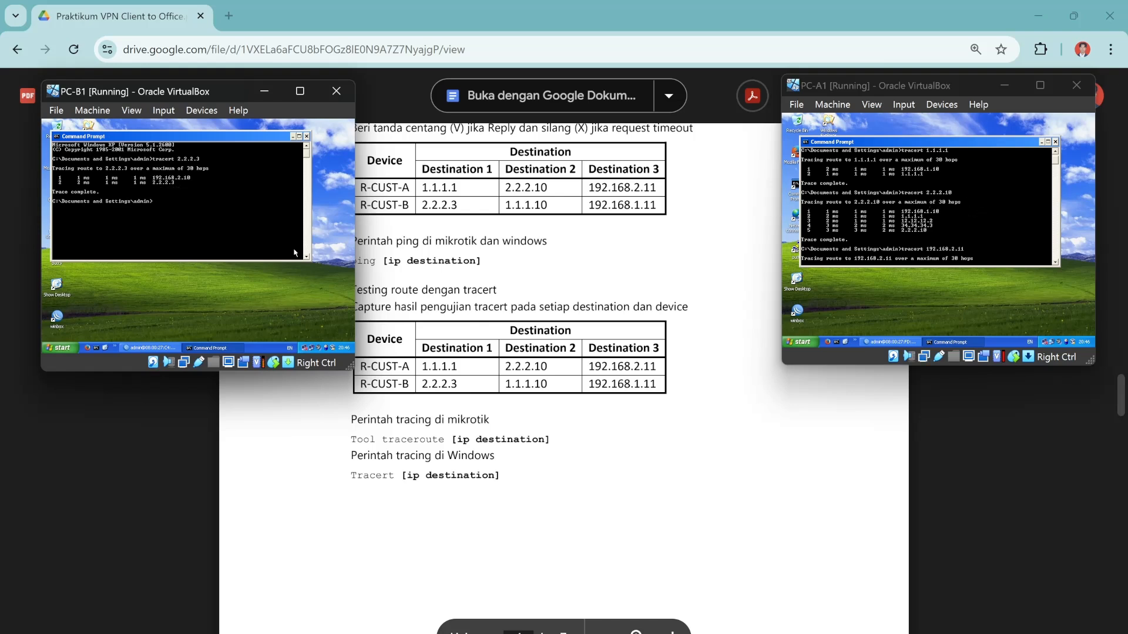
{"action": "key", "text": "Up"}
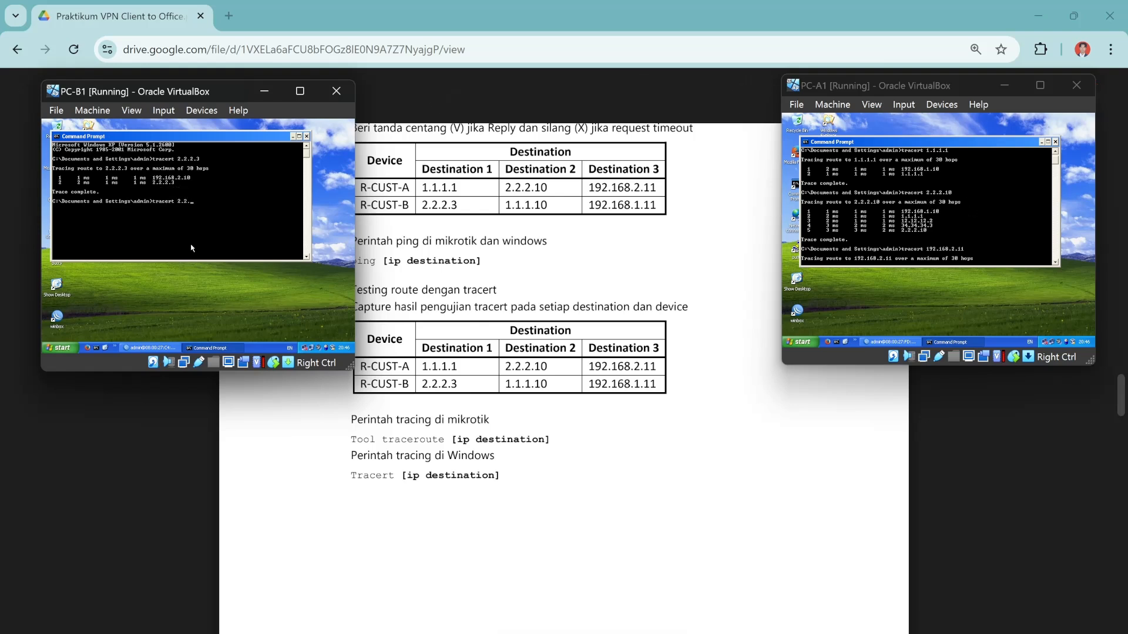
{"action": "key", "text": "BackSpace"}
{"action": "type", "text": "1.1.1.10"}
{"action": "key", "text": "Return"}
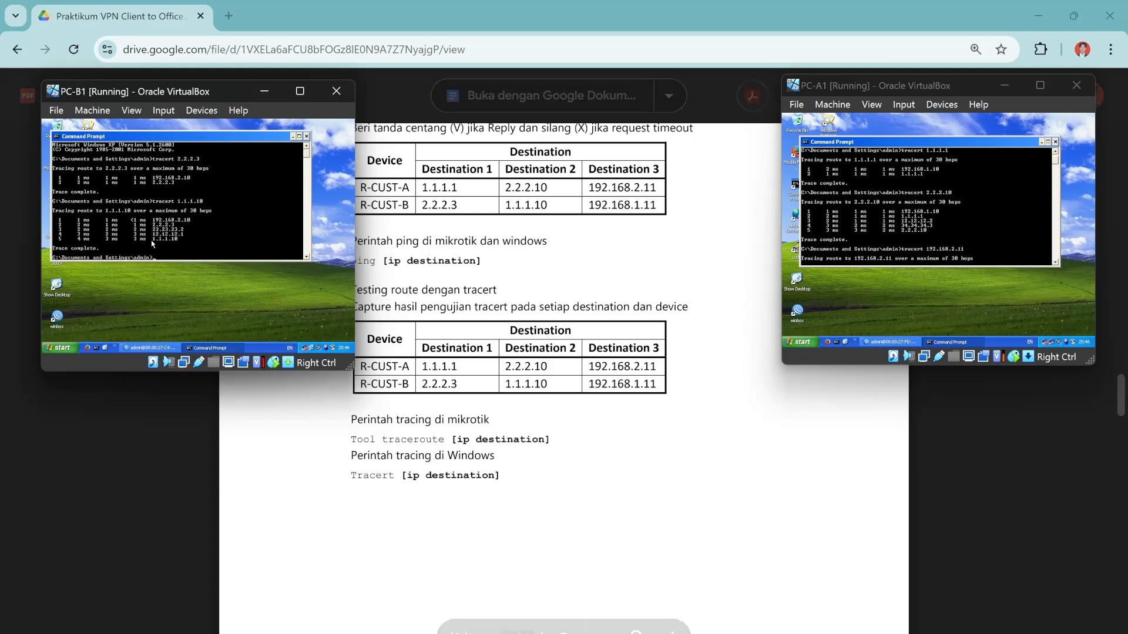
Tracert to 192.168.2.11 and 192.168.1.11 from PC-B1, then close the Command Prompt.
{"action": "key", "text": "Up"}
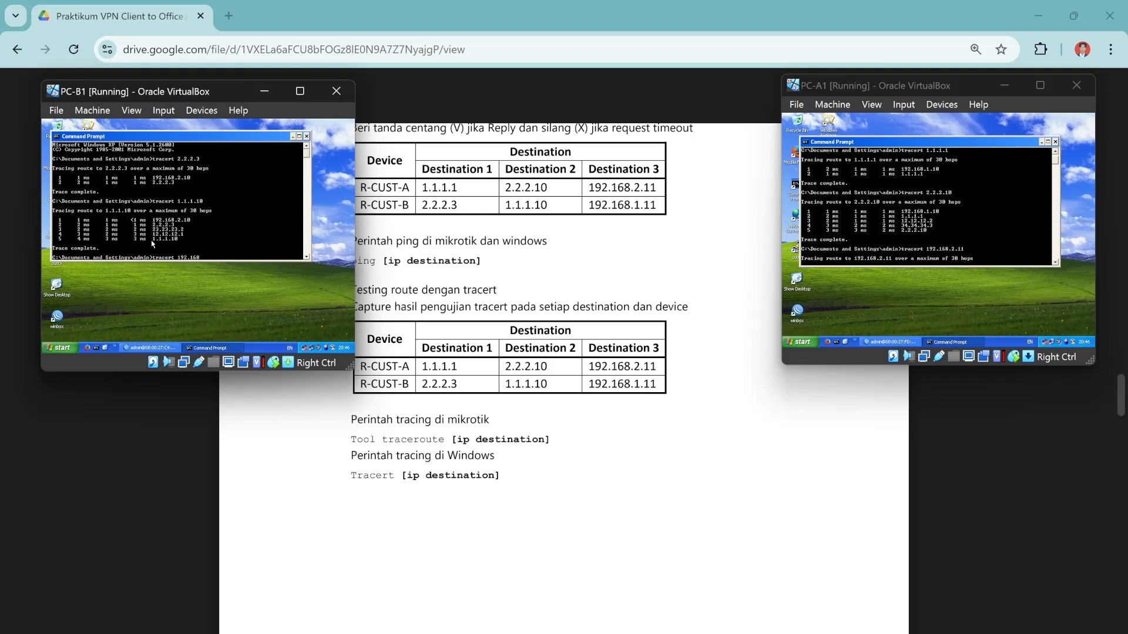
{"action": "type", "text": ".11"}
{"action": "key", "text": "Return"}
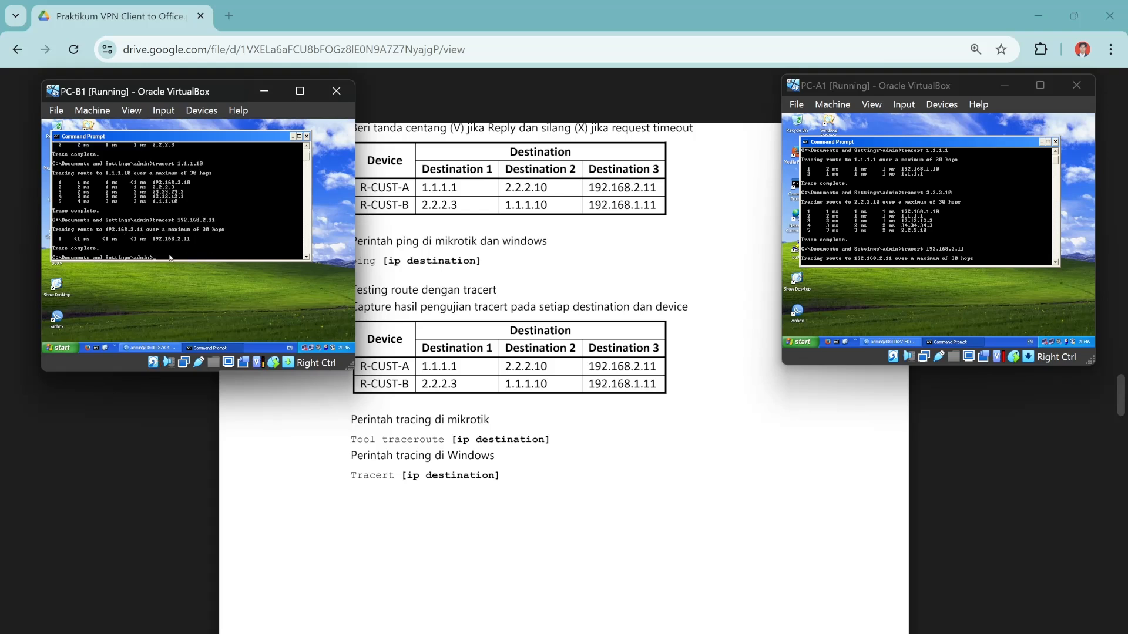
{"action": "key", "text": "Up"}
{"action": "key", "text": "BackSpace"}
{"action": "key", "text": "BackSpace"}
{"action": "type", "text": "1.11"}
{"action": "key", "text": "Return"}
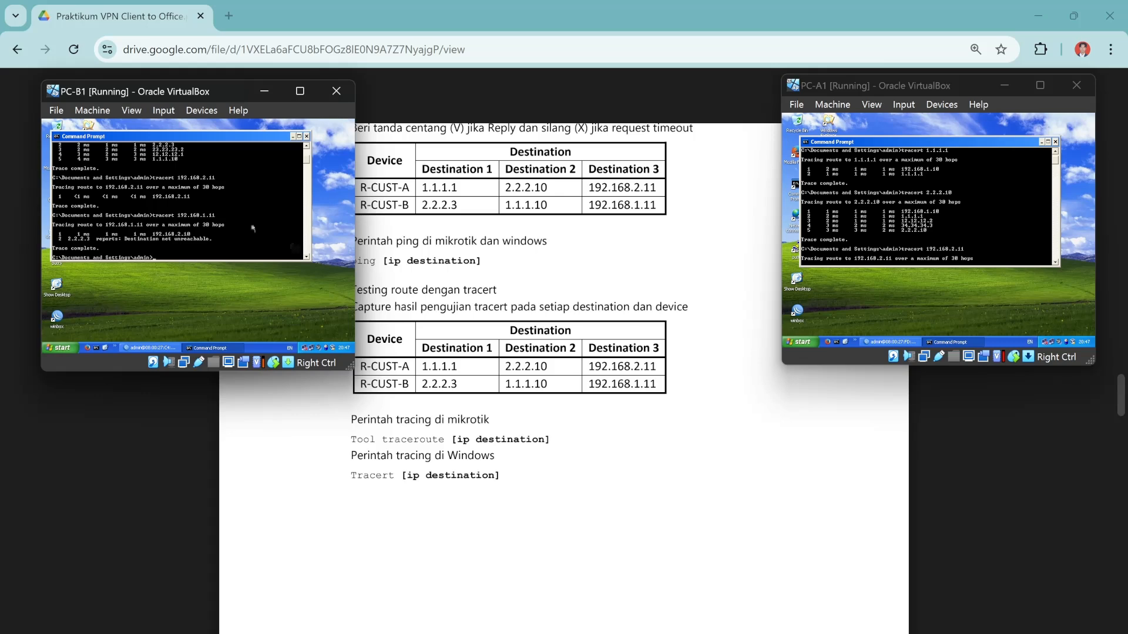
{"action": "left_click", "coordinate": [306, 136]}
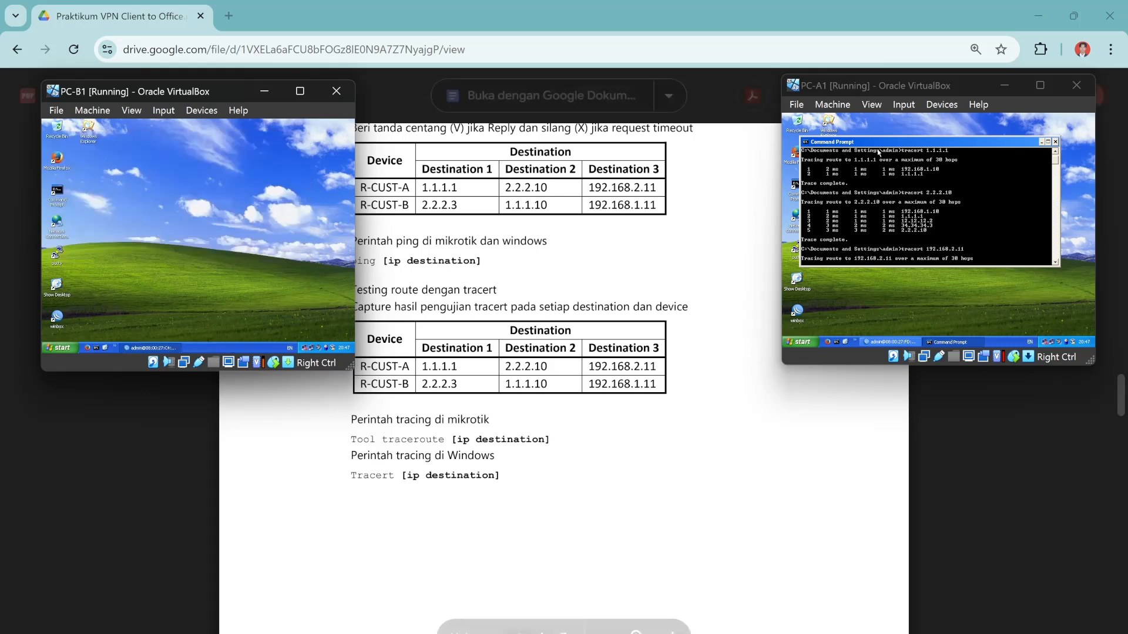
On PC-A1, close the Command Prompt, restore WinBox and close its Terminal window.
{"action": "left_click", "coordinate": [1055, 142]}
{"action": "scroll", "coordinate": [564, 411], "scroll_direction": "down", "scroll_amount": 8}
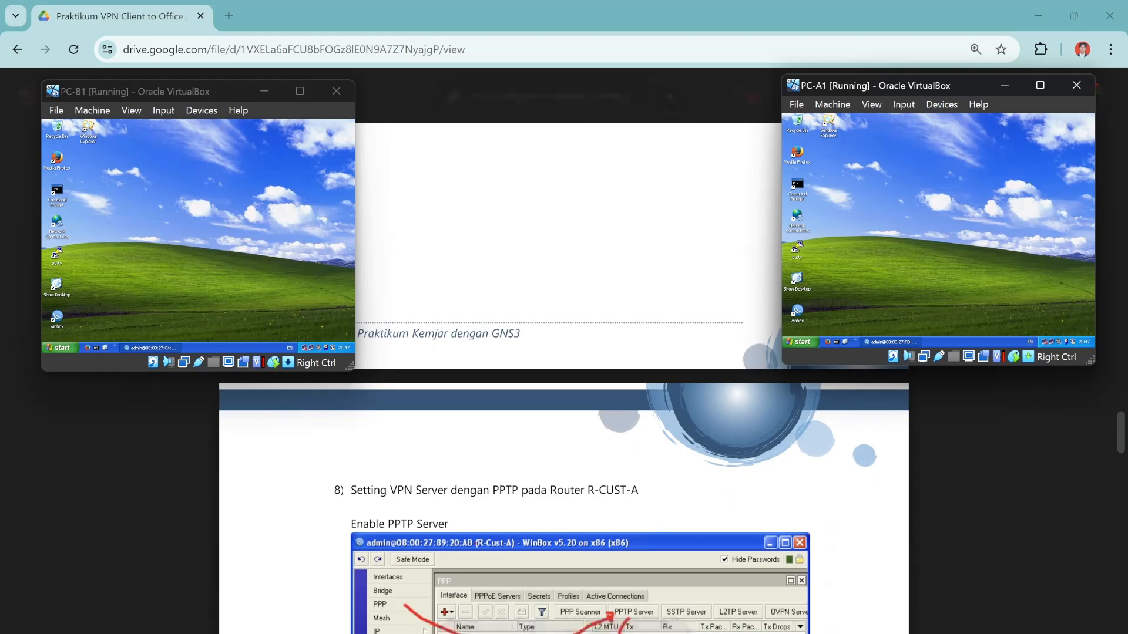
{"action": "scroll", "coordinate": [564, 470], "scroll_direction": "down", "scroll_amount": 3}
{"action": "scroll", "coordinate": [564, 411], "scroll_direction": "up", "scroll_amount": 2}
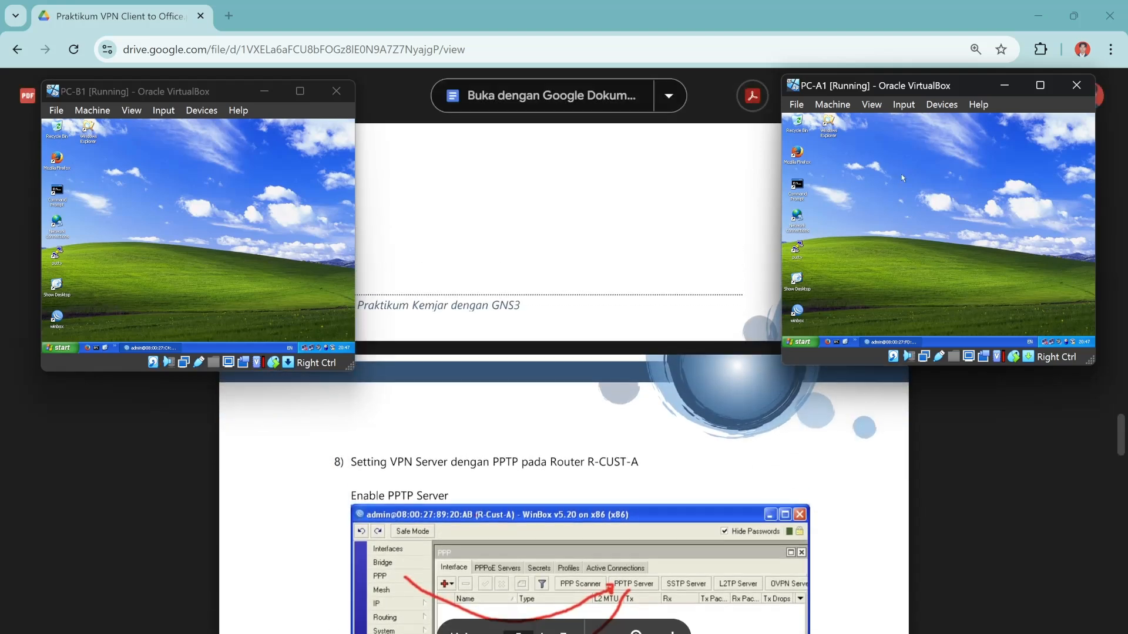
{"action": "left_click", "coordinate": [889, 342]}
{"action": "left_click", "coordinate": [1075, 165]}
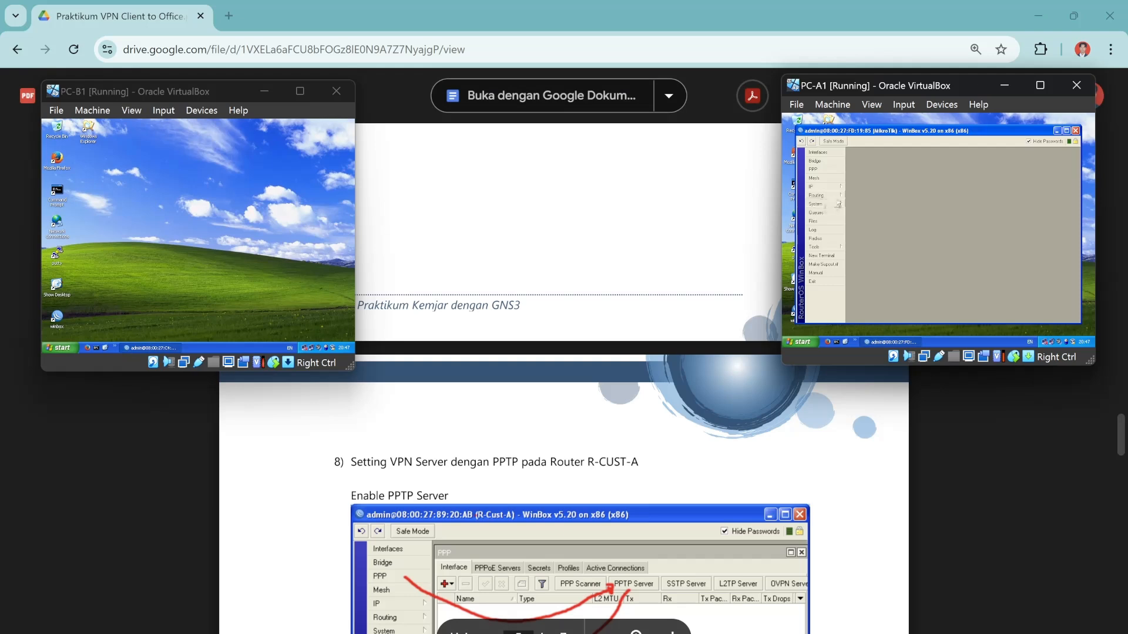
Enable the PPTP server in WinBox's PPP settings and view the Secrets list.
{"action": "scroll", "coordinate": [265, 388], "scroll_direction": "down", "scroll_amount": 1}
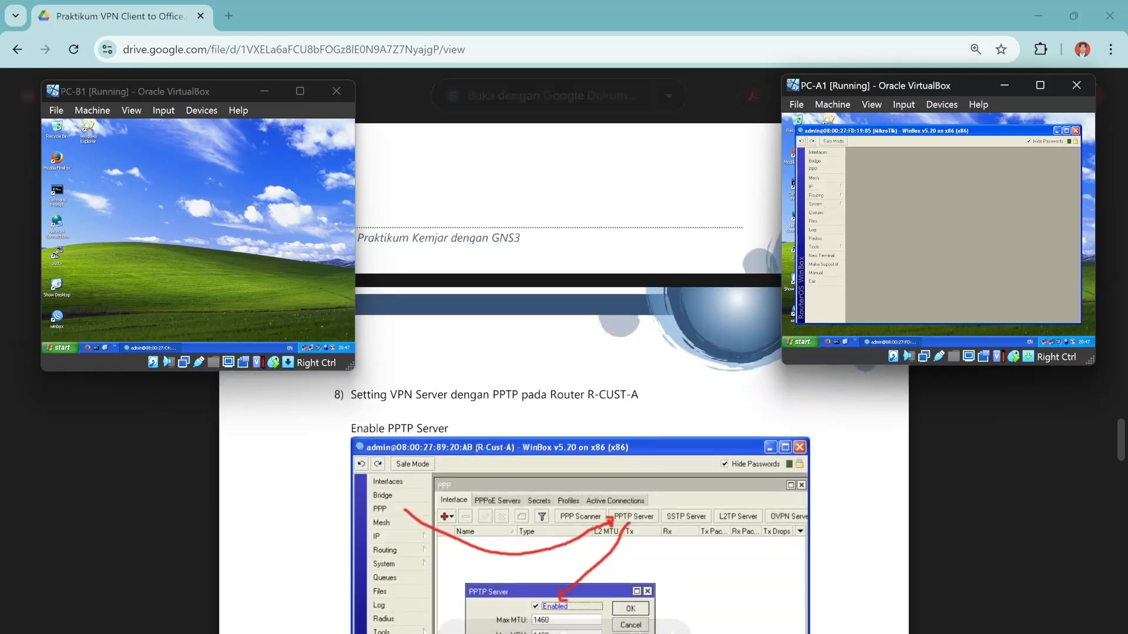
{"action": "left_click", "coordinate": [825, 170]}
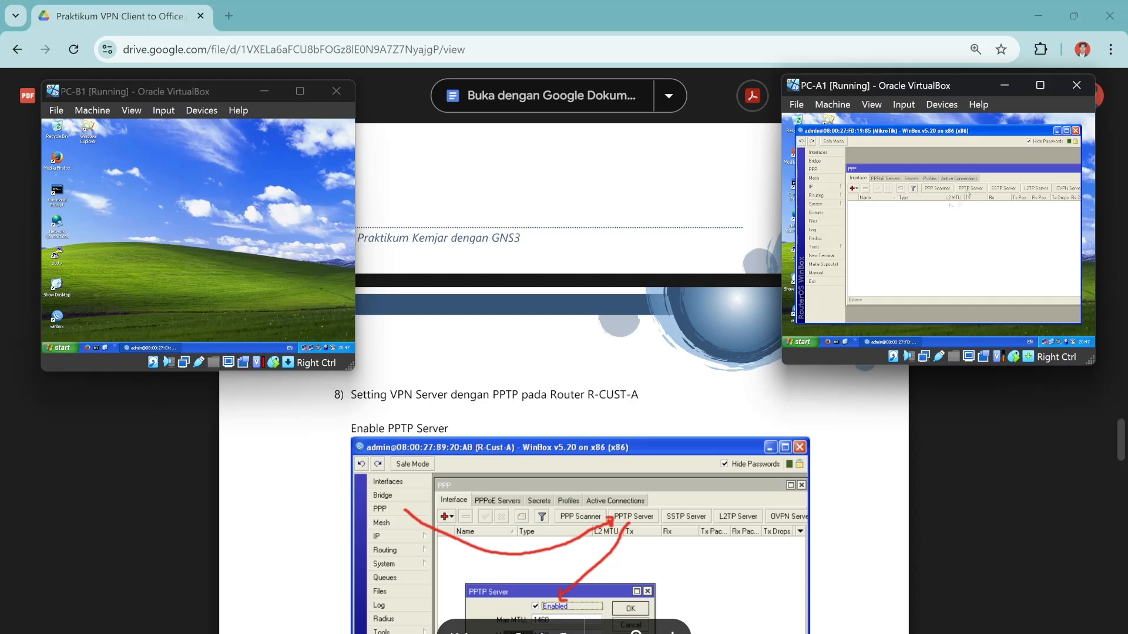
{"action": "left_click", "coordinate": [969, 188]}
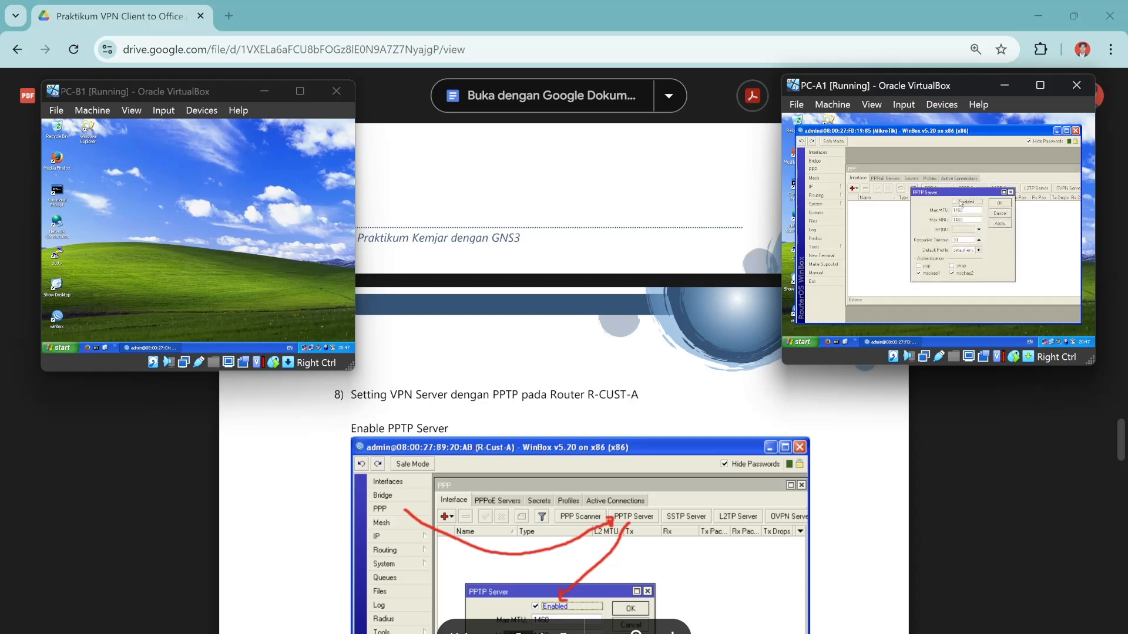
{"action": "scroll", "coordinate": [564, 376], "scroll_direction": "down", "scroll_amount": 2}
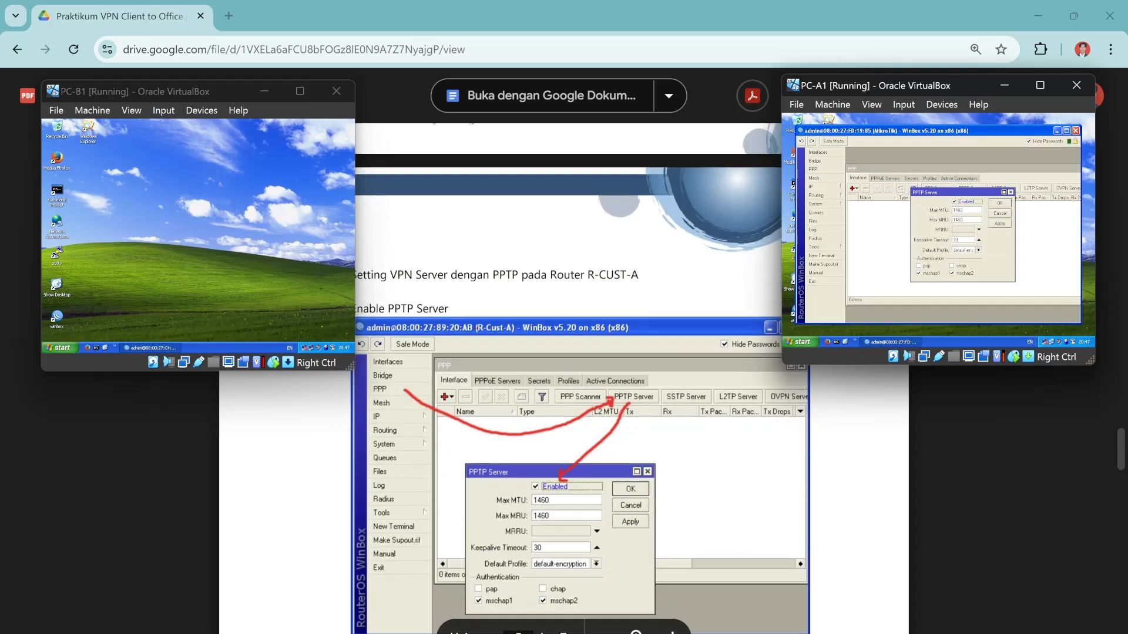
{"action": "left_click", "coordinate": [999, 202]}
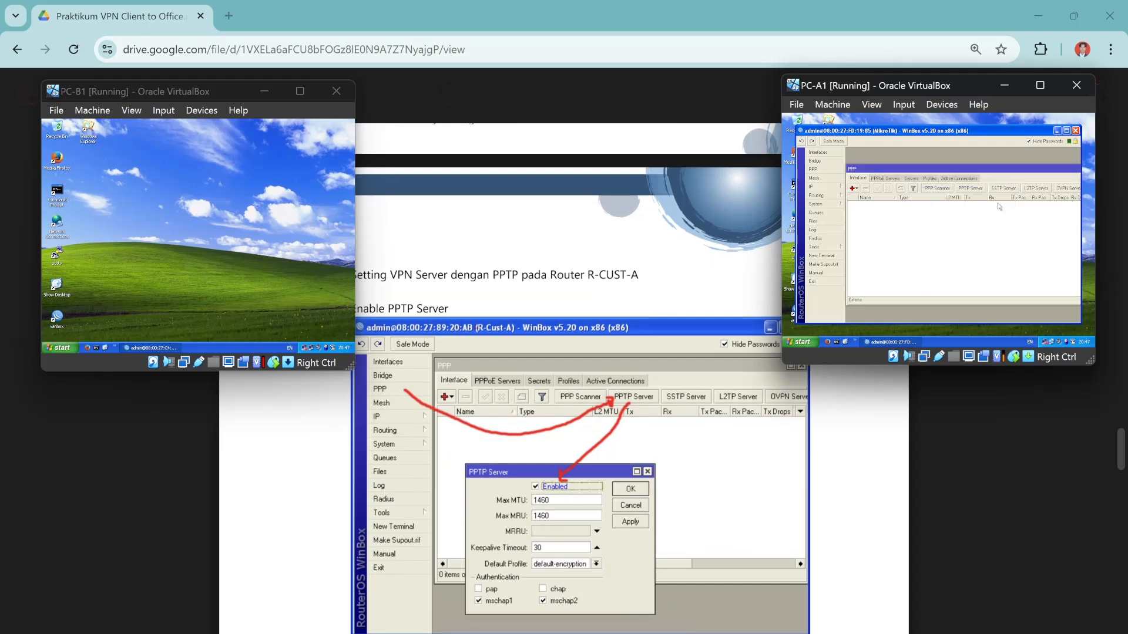
{"action": "scroll", "coordinate": [564, 376], "scroll_direction": "down", "scroll_amount": 6}
{"action": "scroll", "coordinate": [564, 376], "scroll_direction": "up", "scroll_amount": 1}
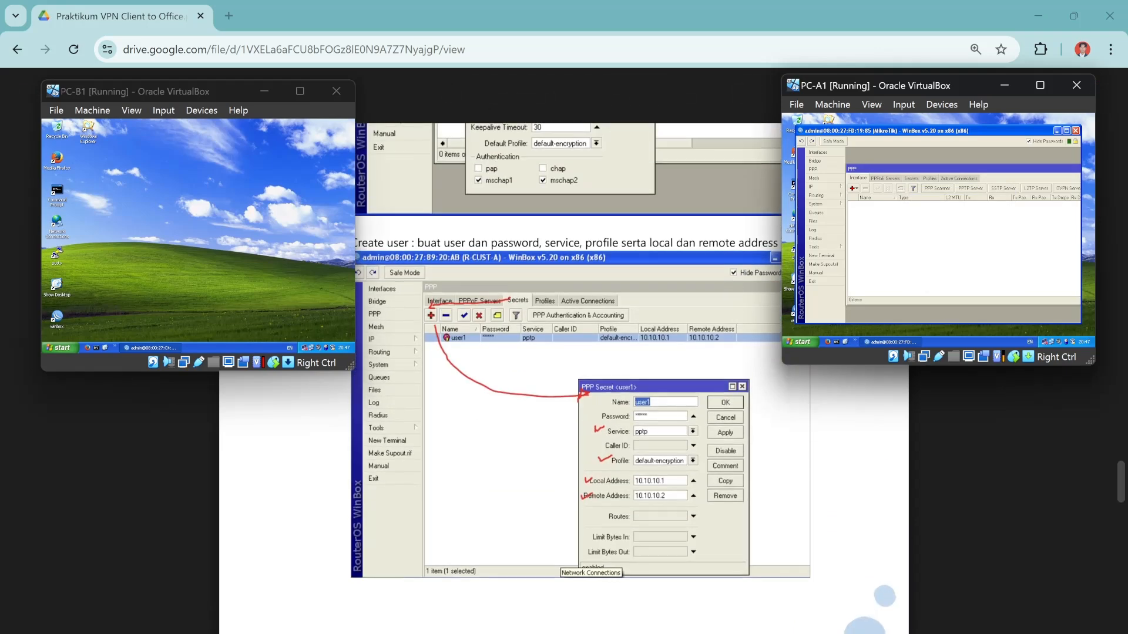
{"action": "left_click", "coordinate": [912, 179]}
Add a new PPP secret with a user name, password and service pptp.
{"action": "left_click", "coordinate": [853, 189]}
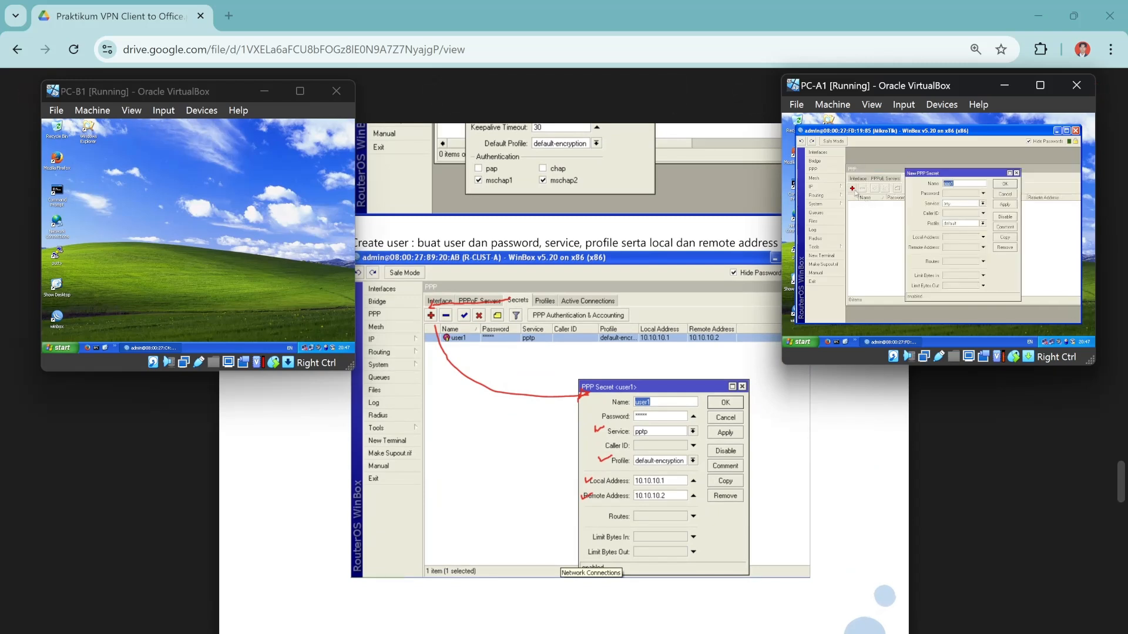
{"action": "key", "text": "BackSpace"}
{"action": "left_click", "coordinate": [955, 195]}
{"action": "key", "text": "BackSpace"}
{"action": "key", "text": "BackSpace"}
{"action": "key", "text": "BackSpace"}
{"action": "key", "text": "BackSpace"}
{"action": "left_click", "coordinate": [983, 203]}
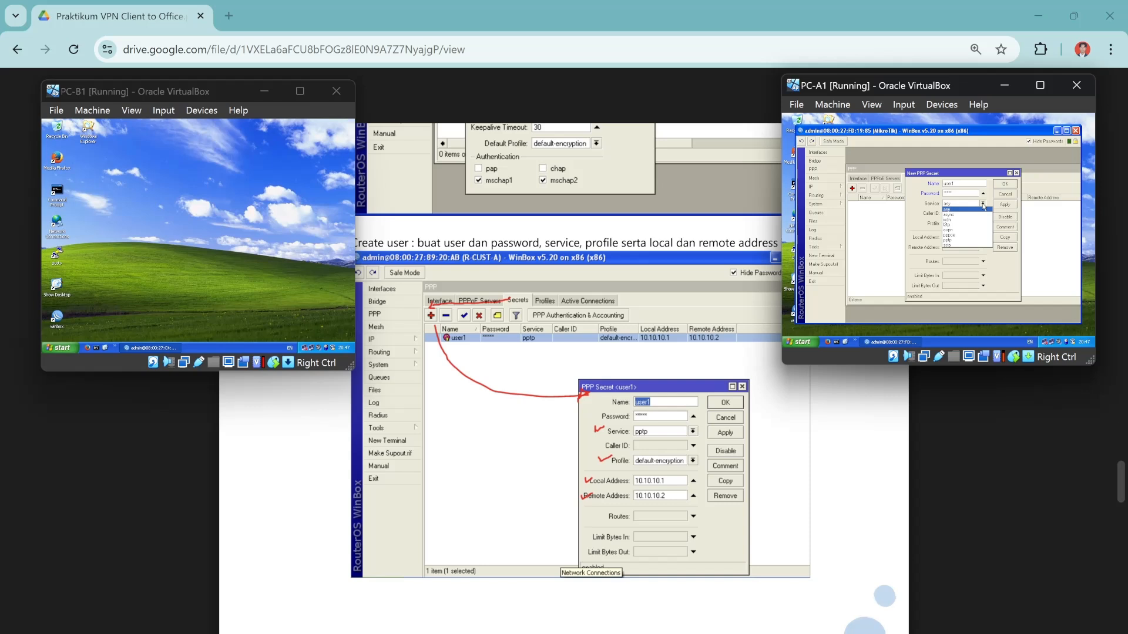
{"action": "left_click", "coordinate": [961, 239]}
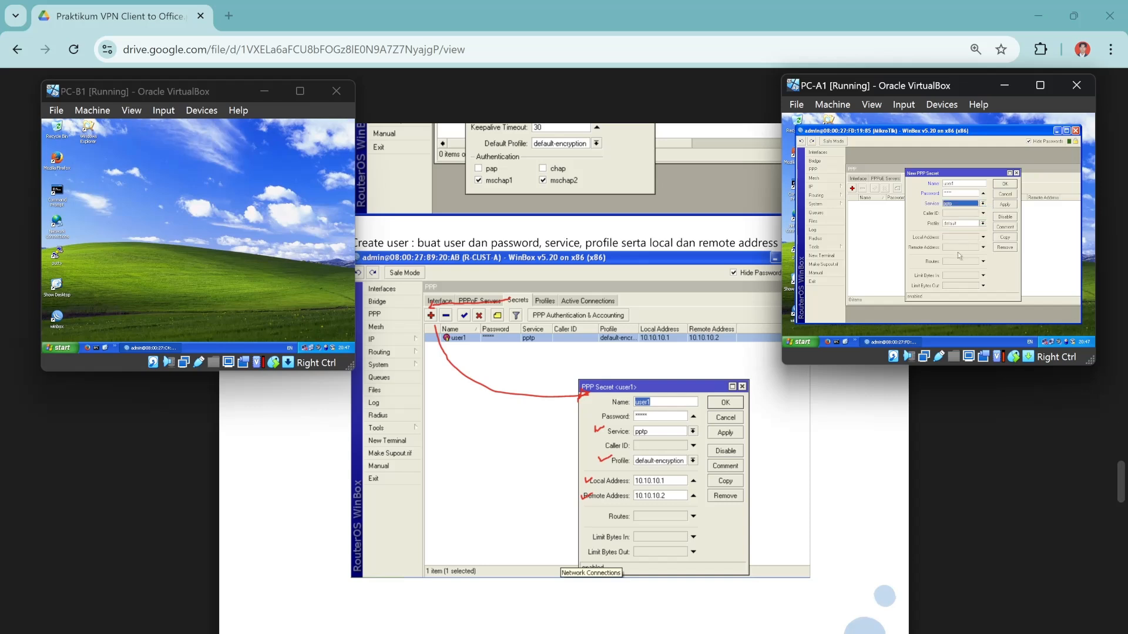
Give the secret profile default-encryption, local 10.10.10.1, remote 10.10.10.2, and save it.
{"action": "left_click", "coordinate": [982, 226]}
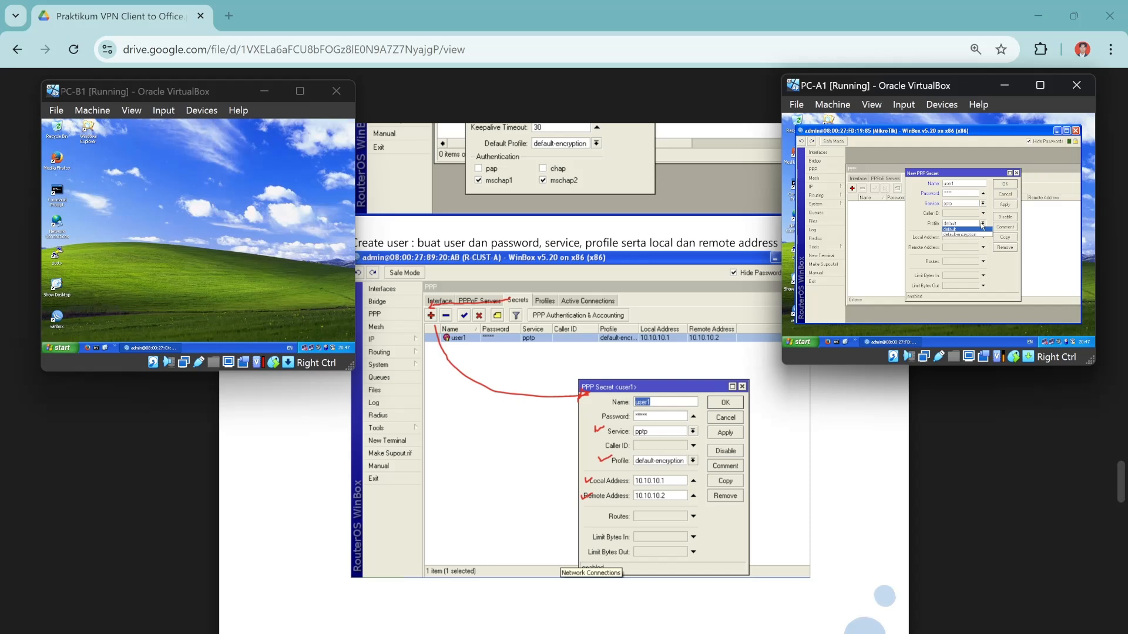
{"action": "left_click", "coordinate": [970, 236]}
{"action": "left_click", "coordinate": [958, 238]}
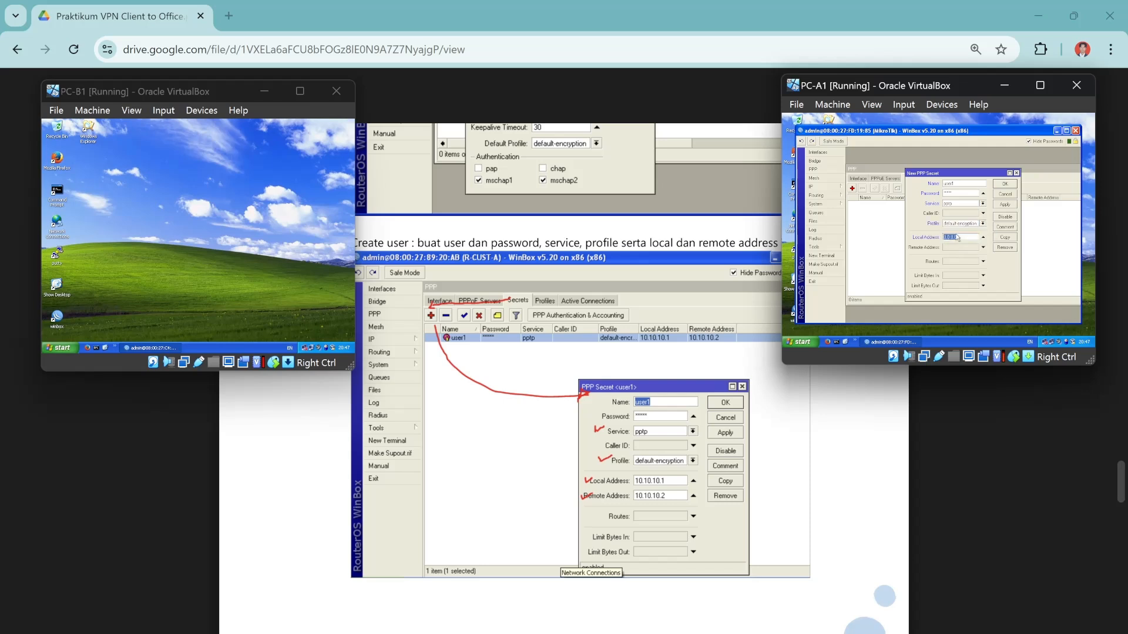
{"action": "key", "text": "BackSpace"}
{"action": "left_click", "coordinate": [971, 247]}
{"action": "key", "text": "BackSpace"}
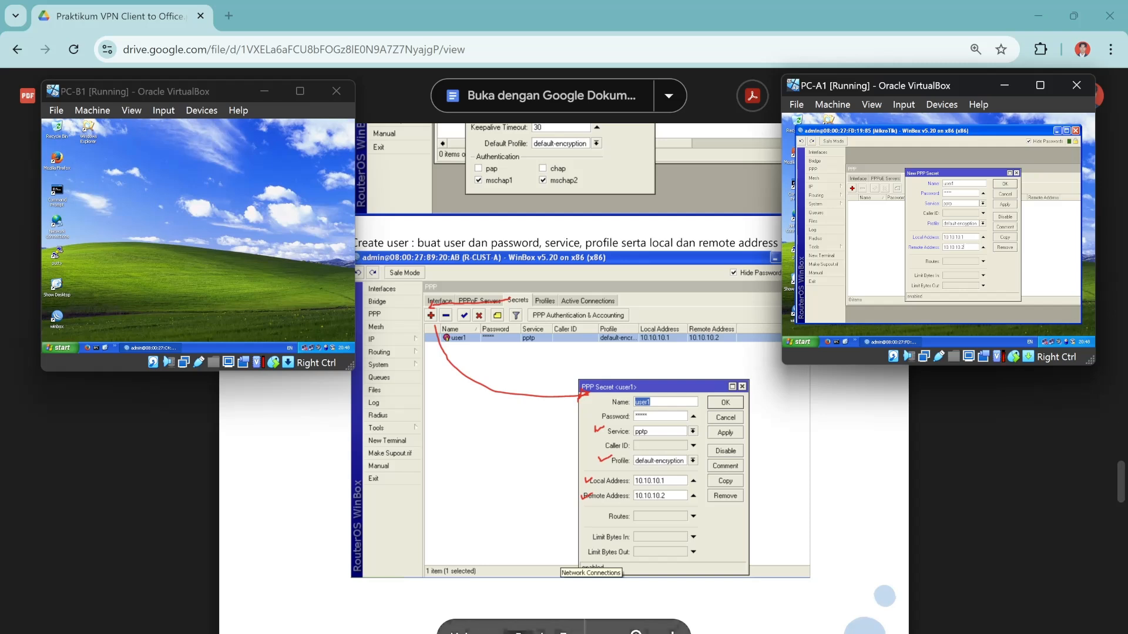
{"action": "left_click", "coordinate": [1004, 183]}
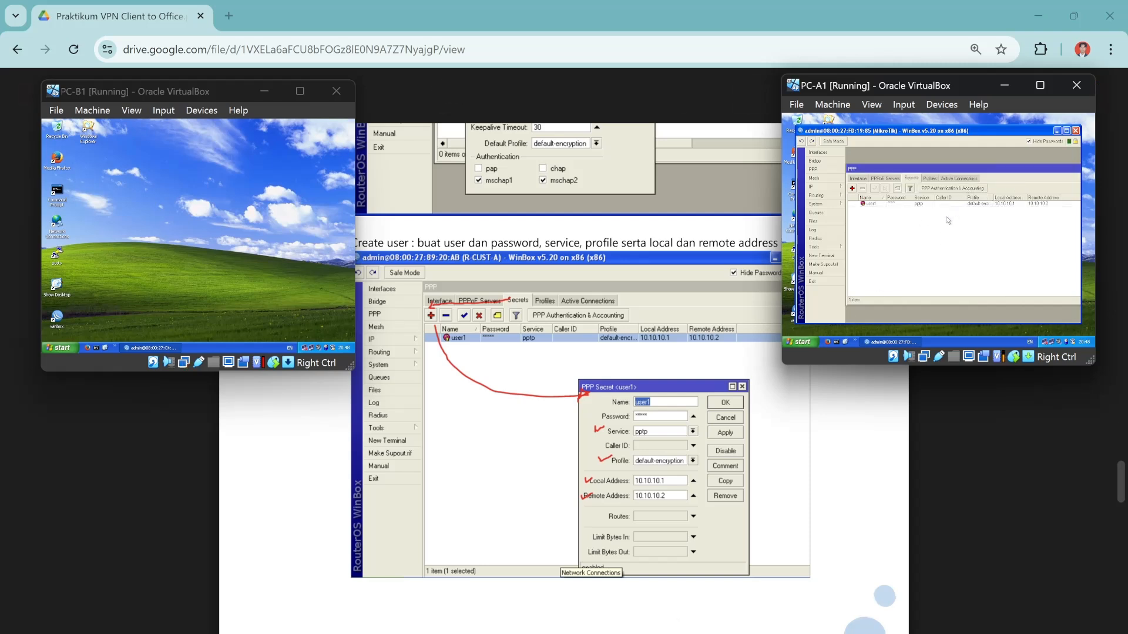
{"action": "scroll", "coordinate": [564, 376], "scroll_direction": "down", "scroll_amount": 5}
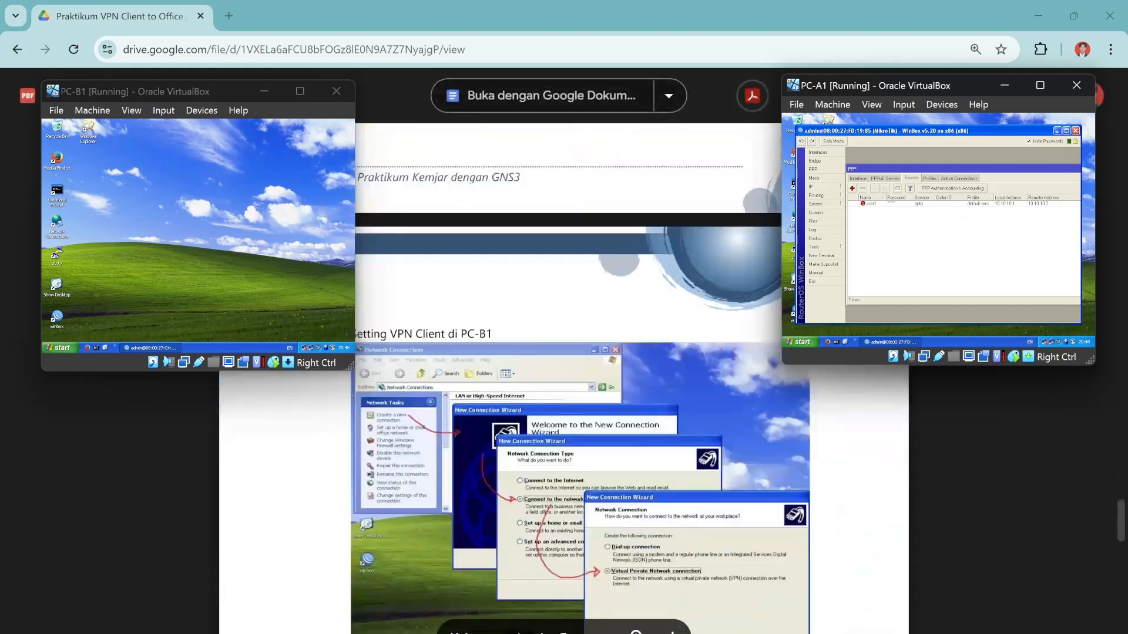
On PC-B1, start the New Connection wizard for connecting to a workplace network.
{"action": "scroll", "coordinate": [580, 379], "scroll_direction": "down", "scroll_amount": 1}
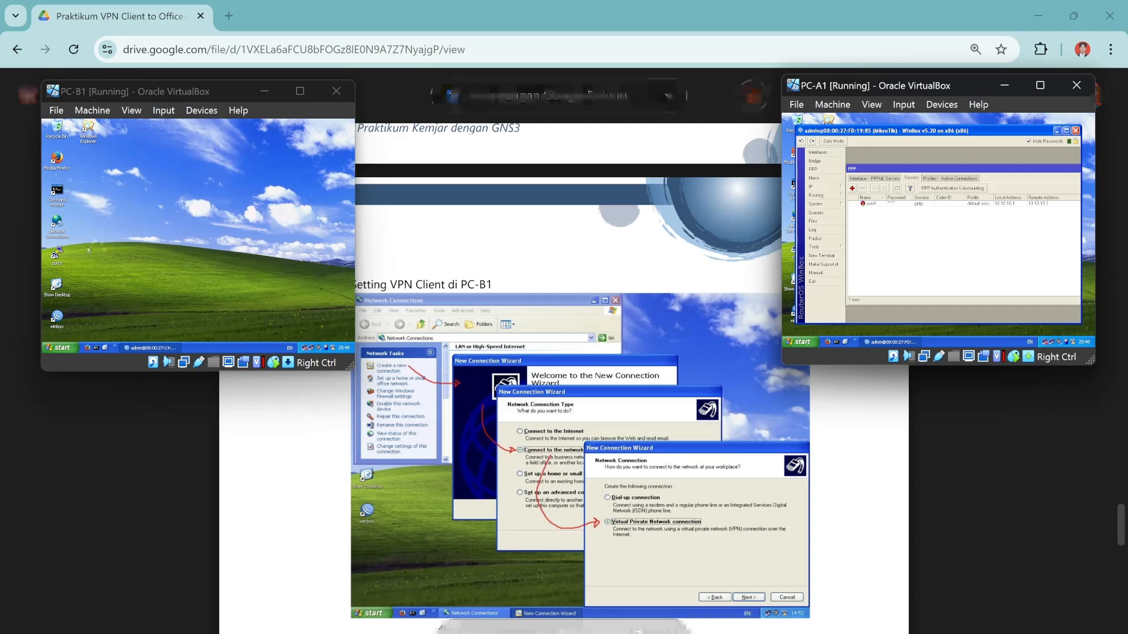
{"action": "left_click", "coordinate": [57, 223]}
{"action": "double_click", "coordinate": [59, 224]}
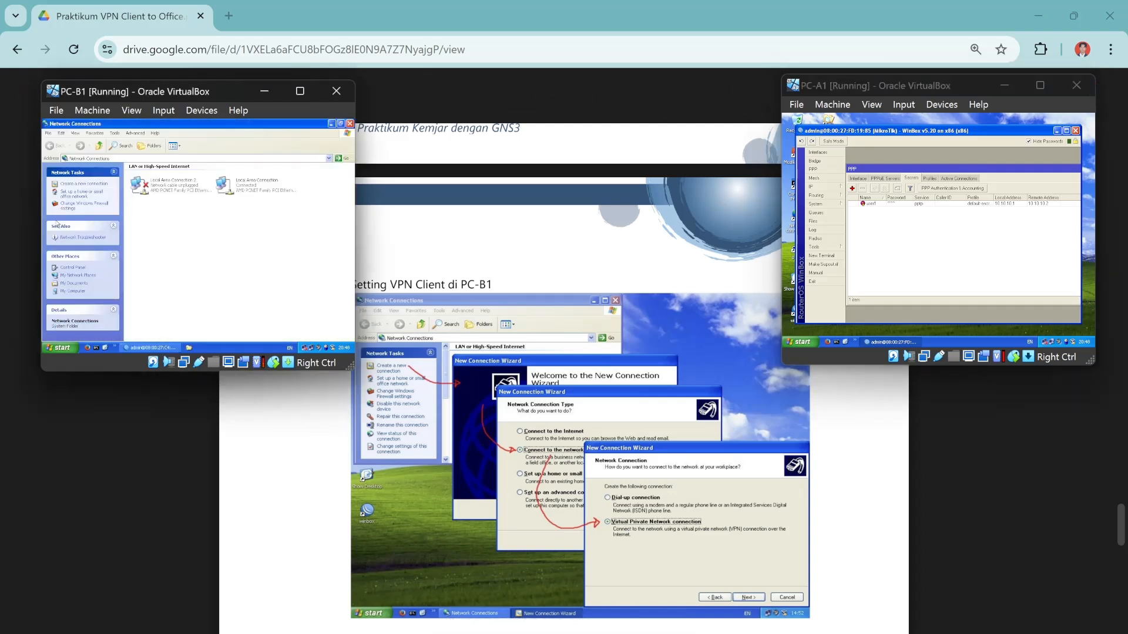
{"action": "left_click", "coordinate": [79, 187]}
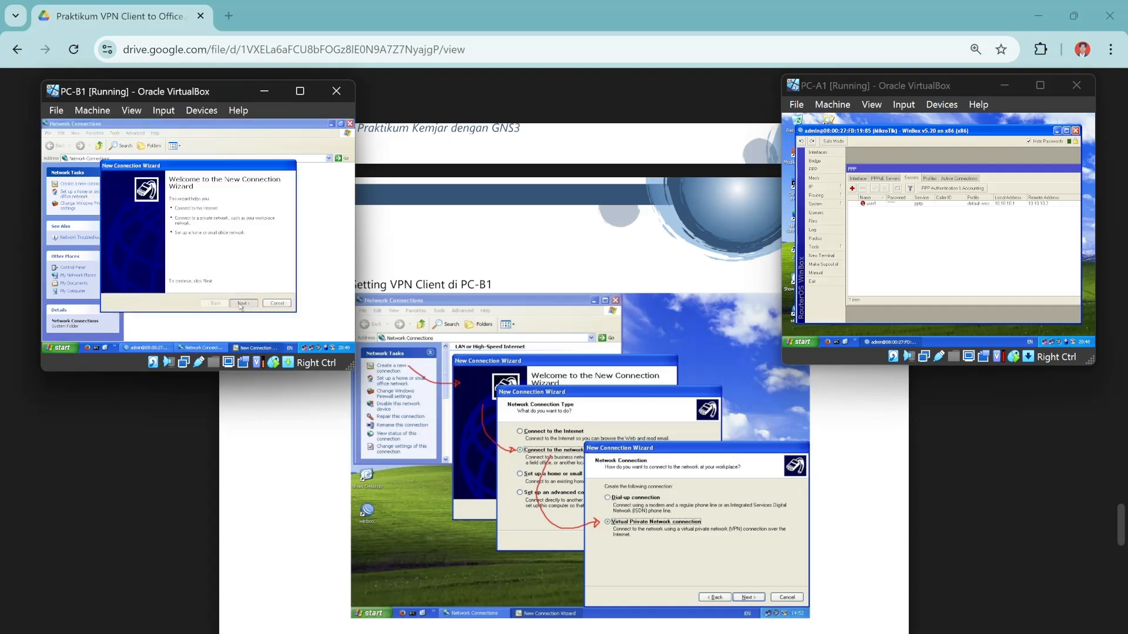
{"action": "left_click", "coordinate": [241, 305]}
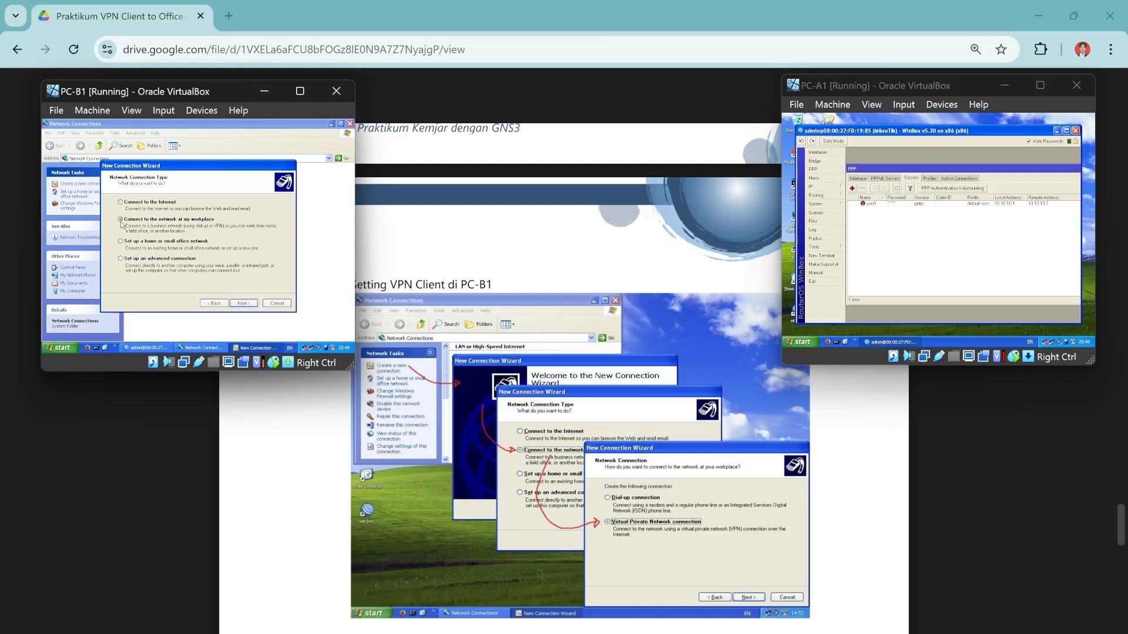
{"action": "left_click", "coordinate": [245, 303]}
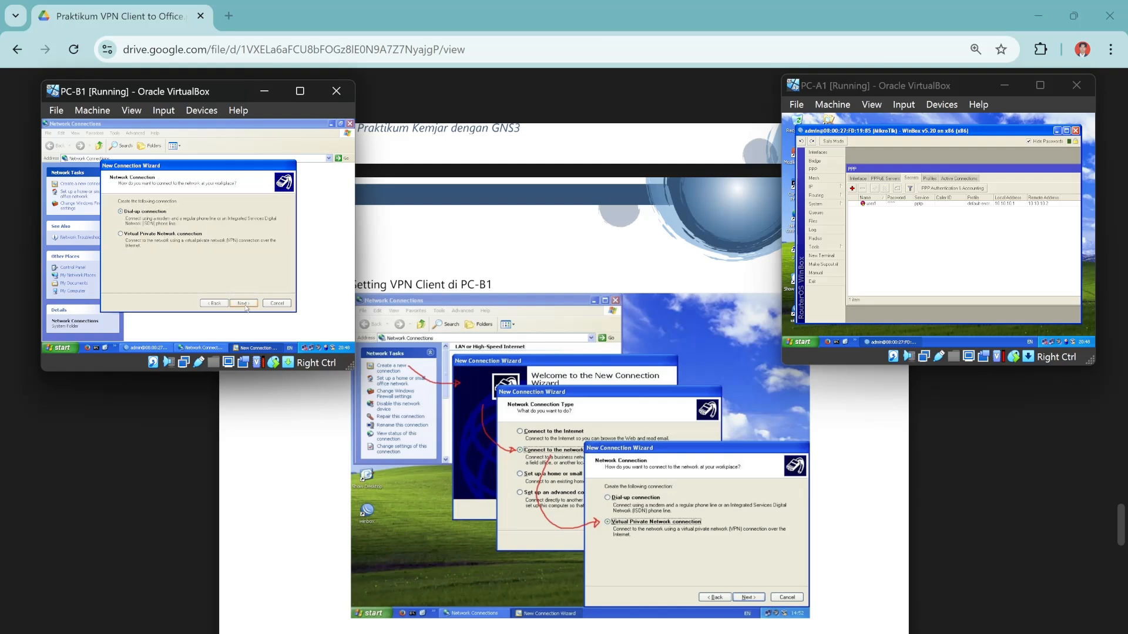
Set up a VPN connection named 'VPN to R-CUST-A' to server 1.1.1.10 with a desktop shortcut.
{"action": "left_click", "coordinate": [120, 233]}
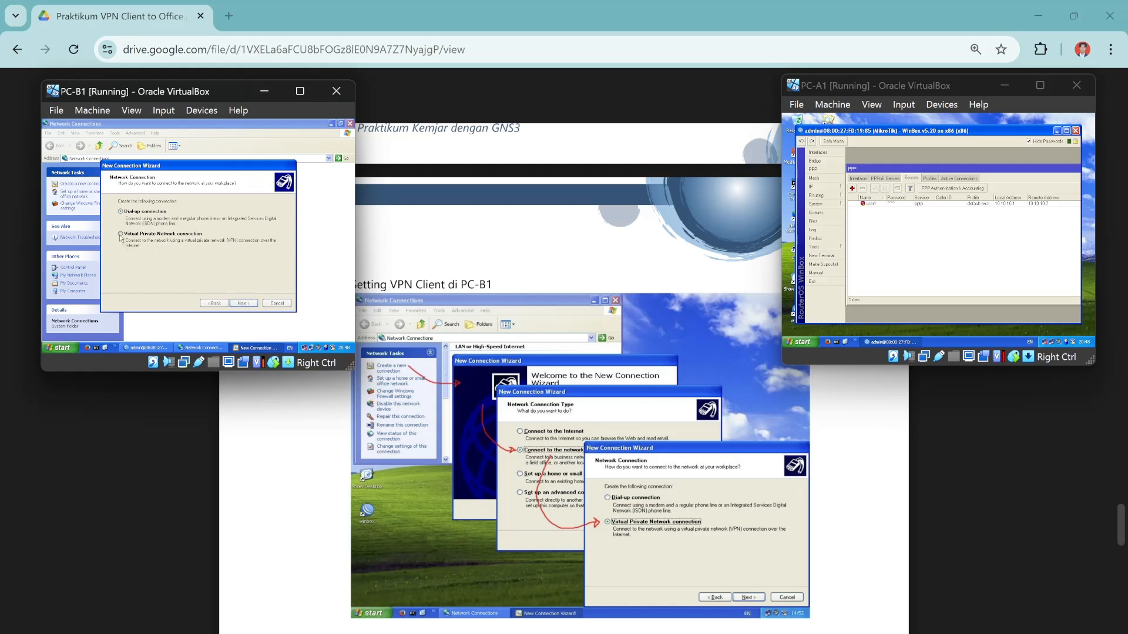
{"action": "left_click", "coordinate": [243, 304]}
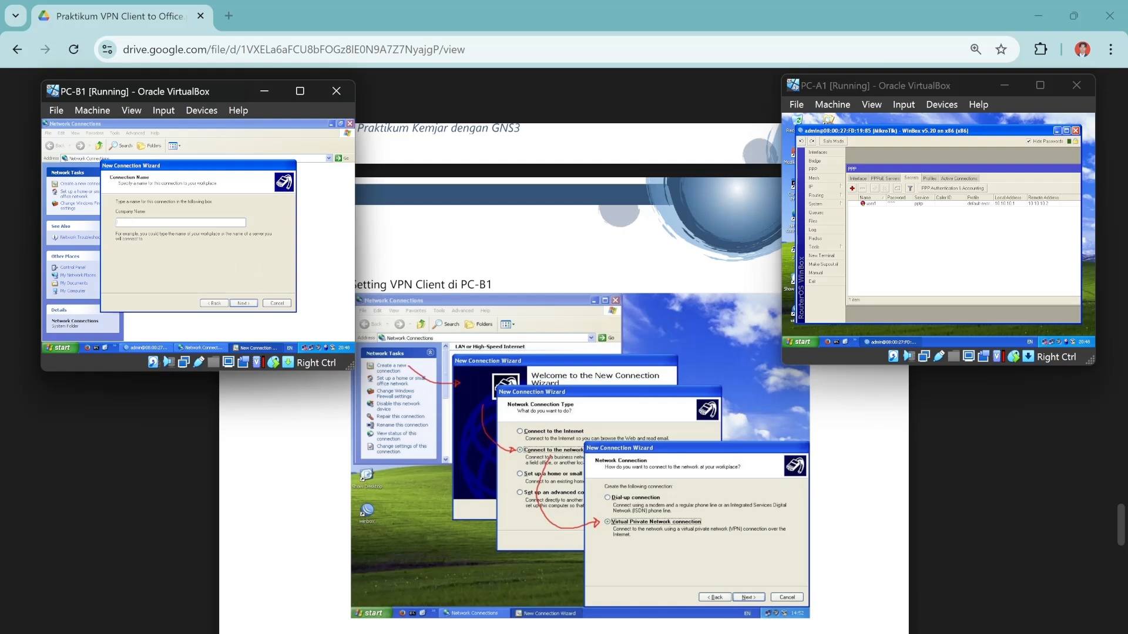
{"action": "type", "text": "VPN to R-CUST-A"}
{"action": "left_click", "coordinate": [240, 305]}
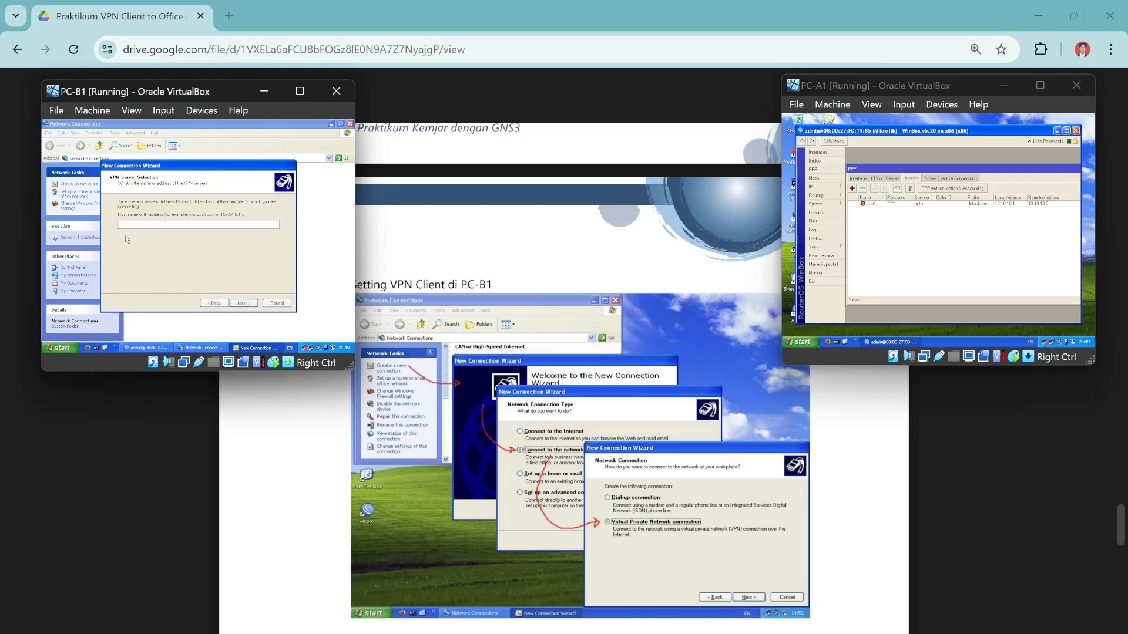
{"action": "scroll", "coordinate": [564, 376], "scroll_direction": "down", "scroll_amount": 2}
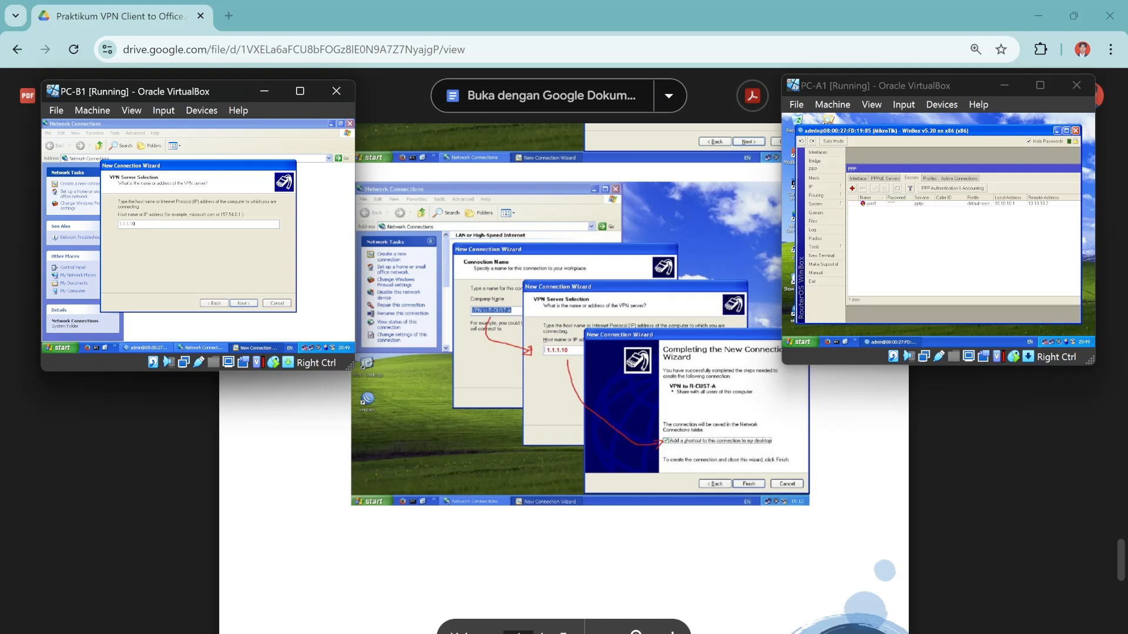
{"action": "left_click", "coordinate": [244, 304]}
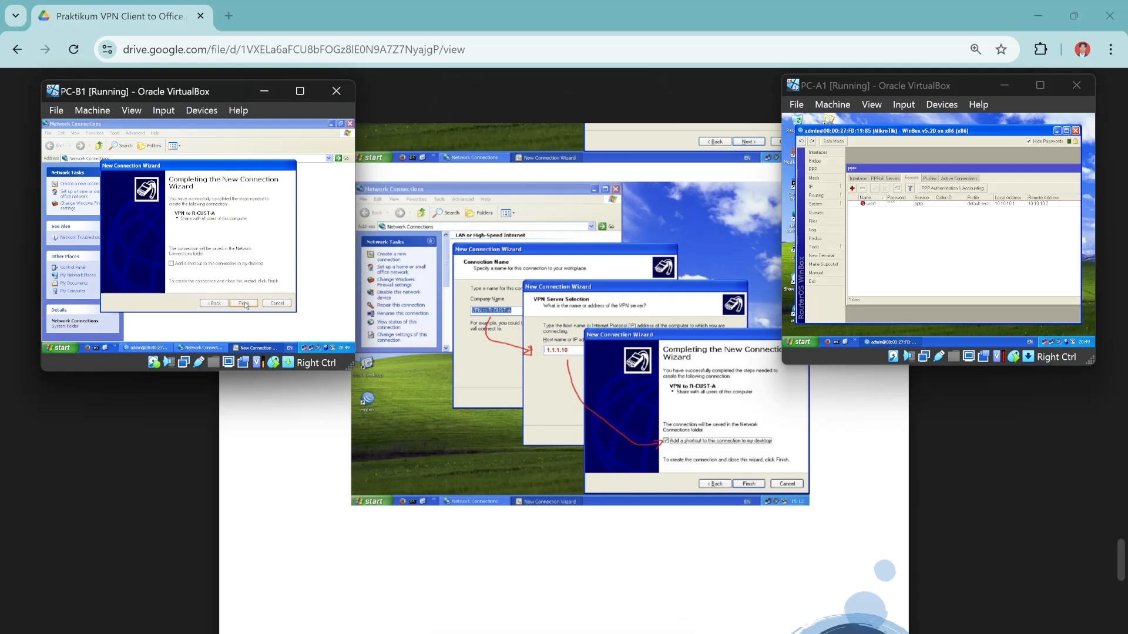
{"action": "left_click", "coordinate": [172, 264]}
Finish the wizard and connect the VPN with the user name and saved password.
{"action": "left_click", "coordinate": [243, 303]}
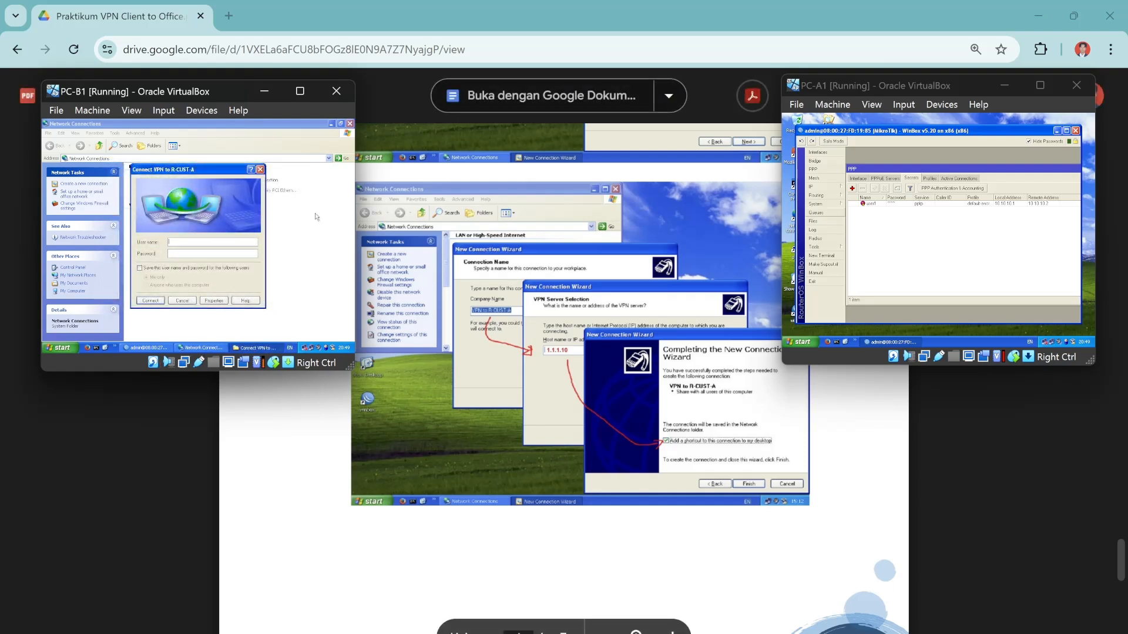
{"action": "type", "text": "user1"}
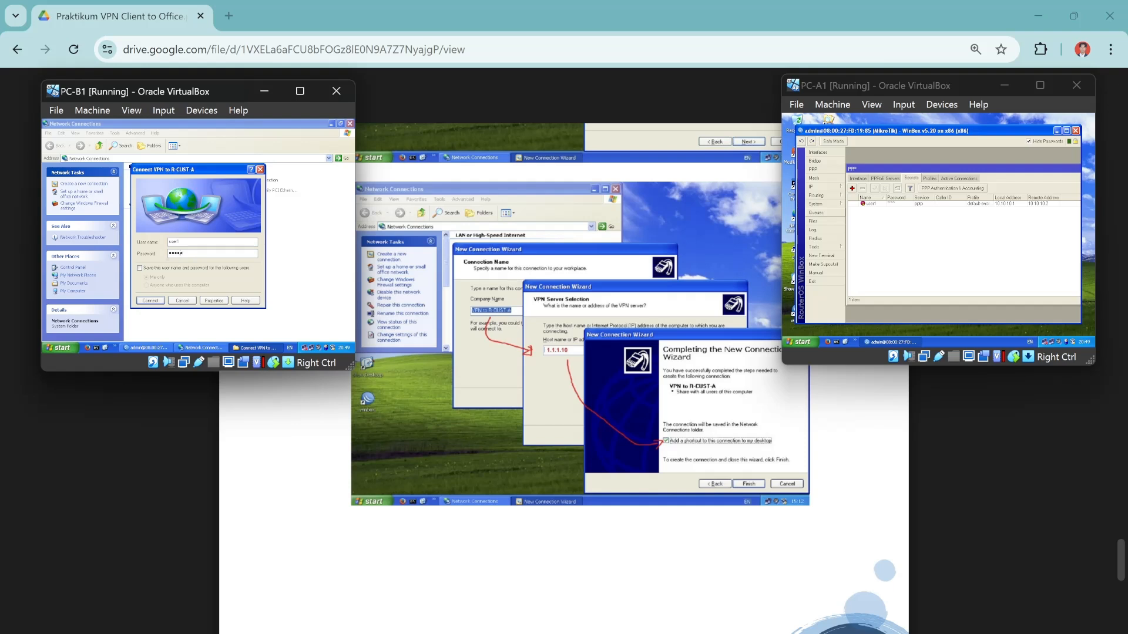
{"action": "left_click", "coordinate": [140, 268]}
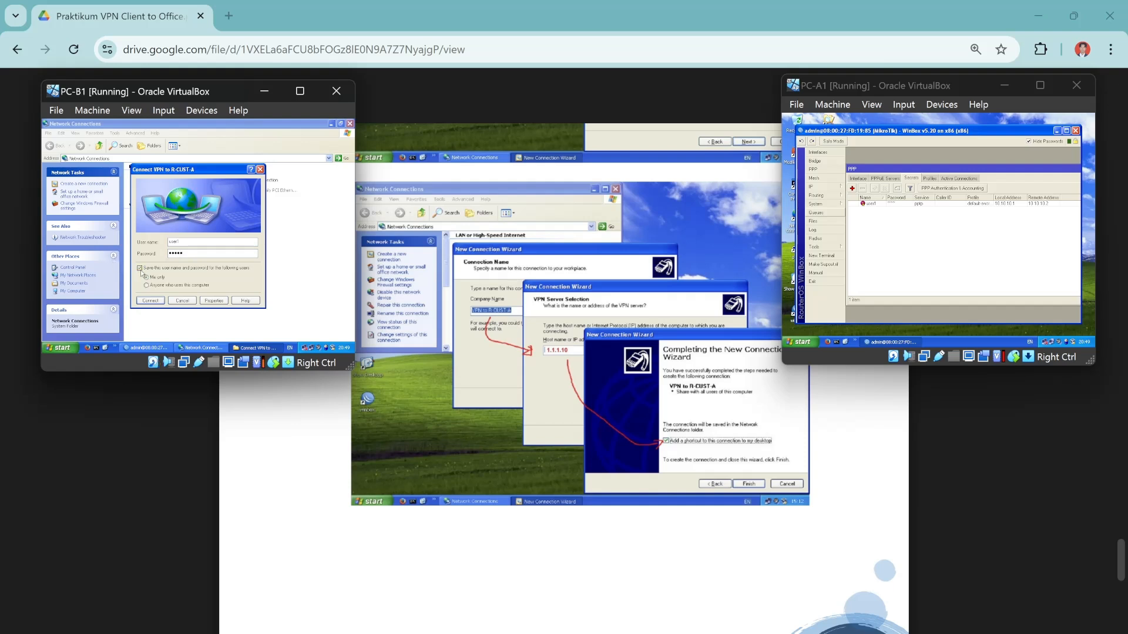
{"action": "left_click", "coordinate": [151, 301]}
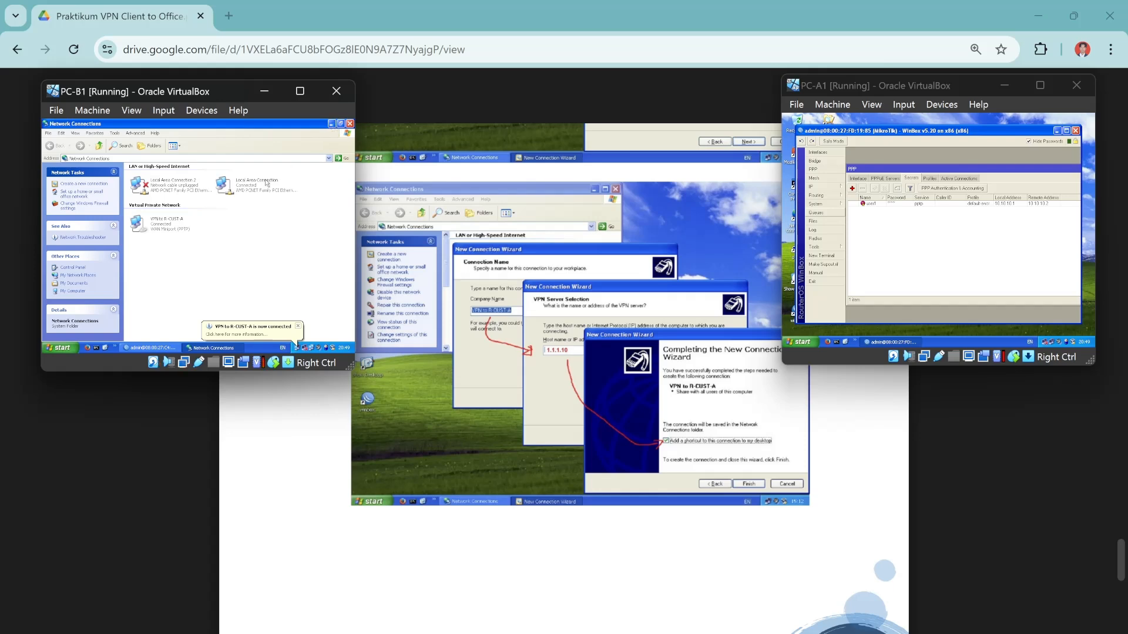
Disconnect VPN to R-CUST-A and minimize Network Connections to show the desktop.
{"action": "scroll", "coordinate": [564, 376], "scroll_direction": "down", "scroll_amount": 10}
{"action": "scroll", "coordinate": [564, 376], "scroll_direction": "down", "scroll_amount": 4}
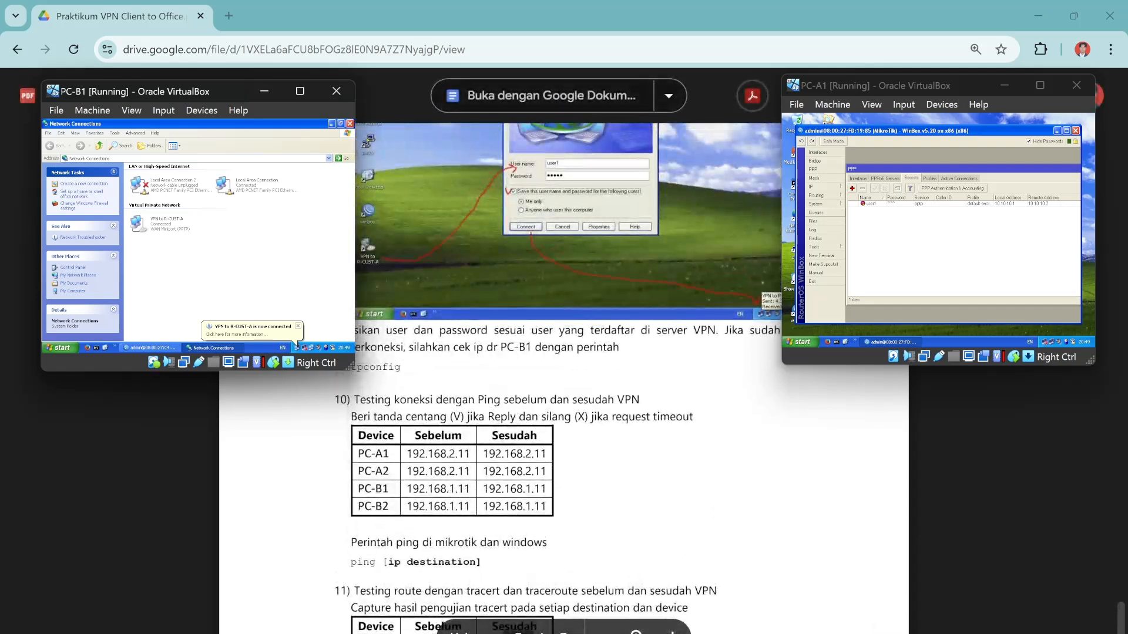
{"action": "right_click", "coordinate": [173, 230]}
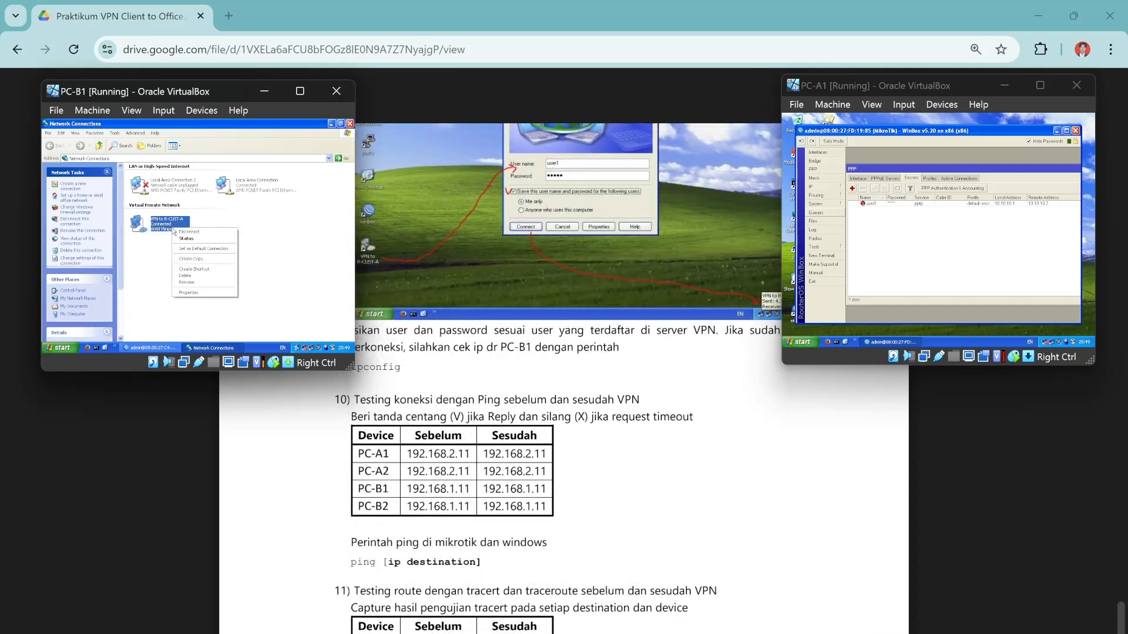
{"action": "left_click", "coordinate": [201, 232]}
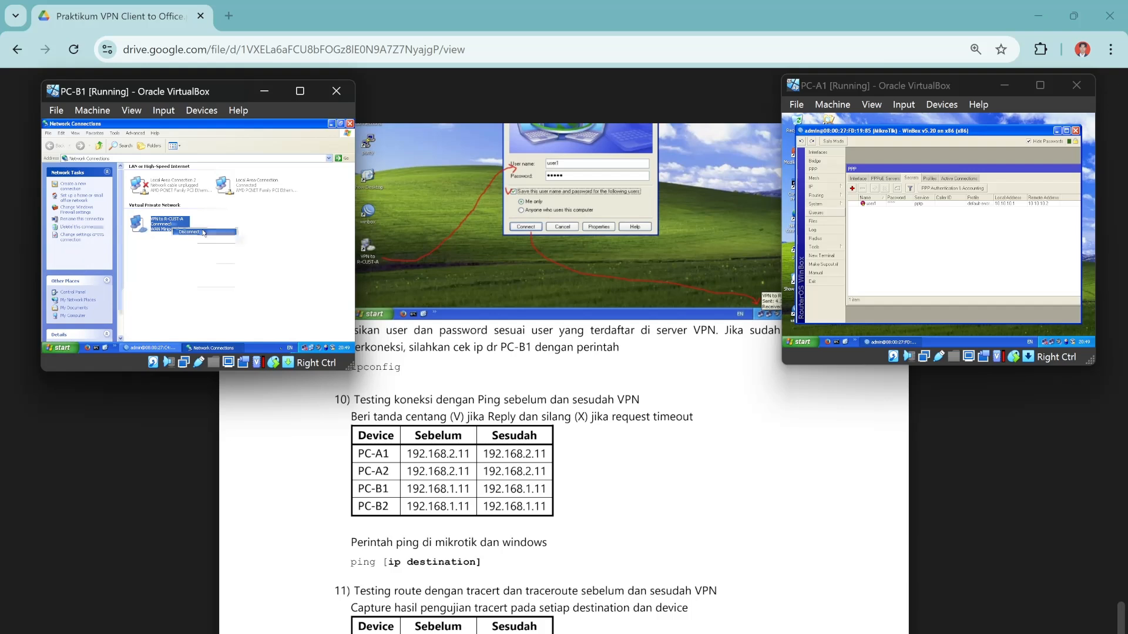
{"action": "left_click", "coordinate": [331, 124]}
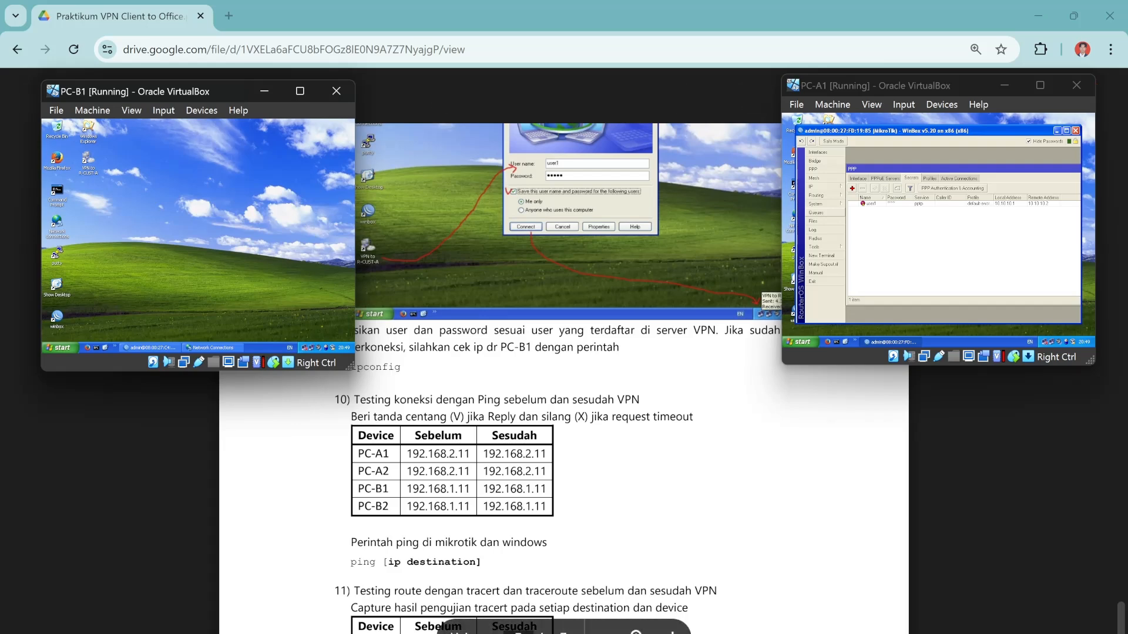
Arrange the PC-A2 and PC-B2 windows beside PC-A1 and PC-B1, dismissing PC-B2's network balloon.
{"action": "mouse_move", "coordinate": [705, 633]}
{"action": "left_click", "coordinate": [801, 618]}
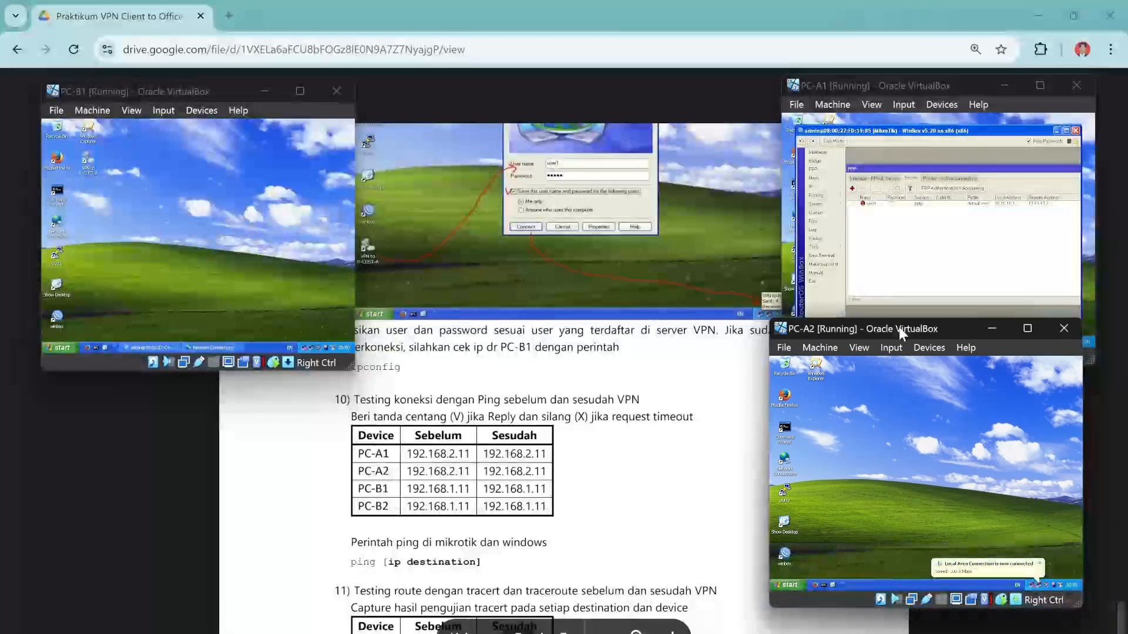
{"action": "left_click_drag", "start_coordinate": [900, 328], "coordinate": [917, 365]}
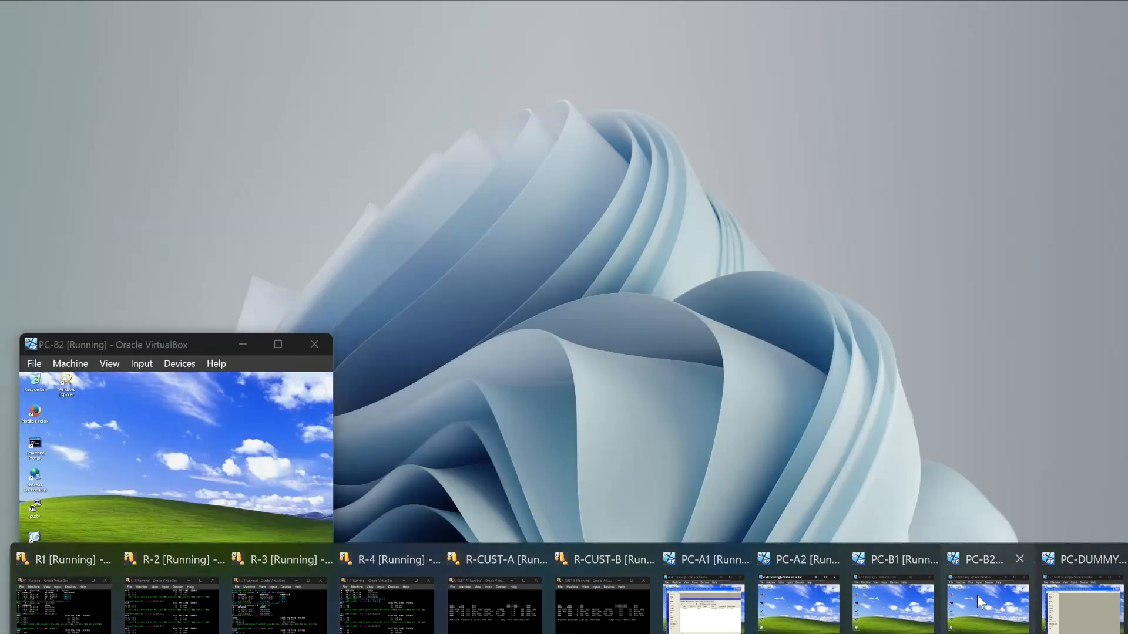
{"action": "left_click", "coordinate": [978, 595]}
{"action": "left_click_drag", "start_coordinate": [189, 344], "coordinate": [208, 373]}
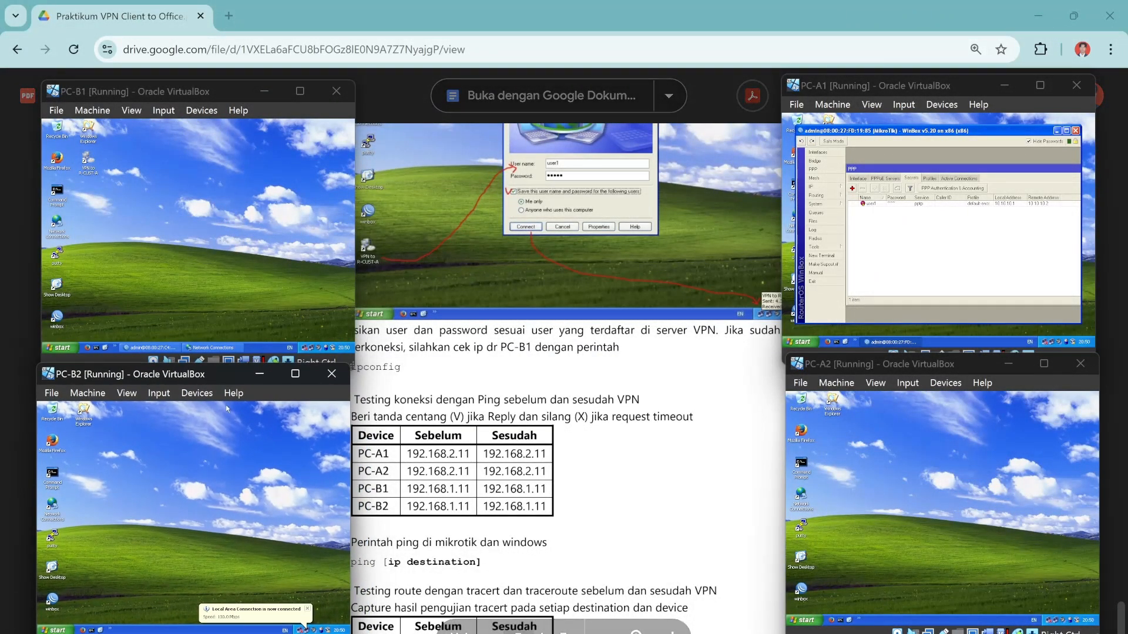
{"action": "left_click", "coordinate": [307, 609]}
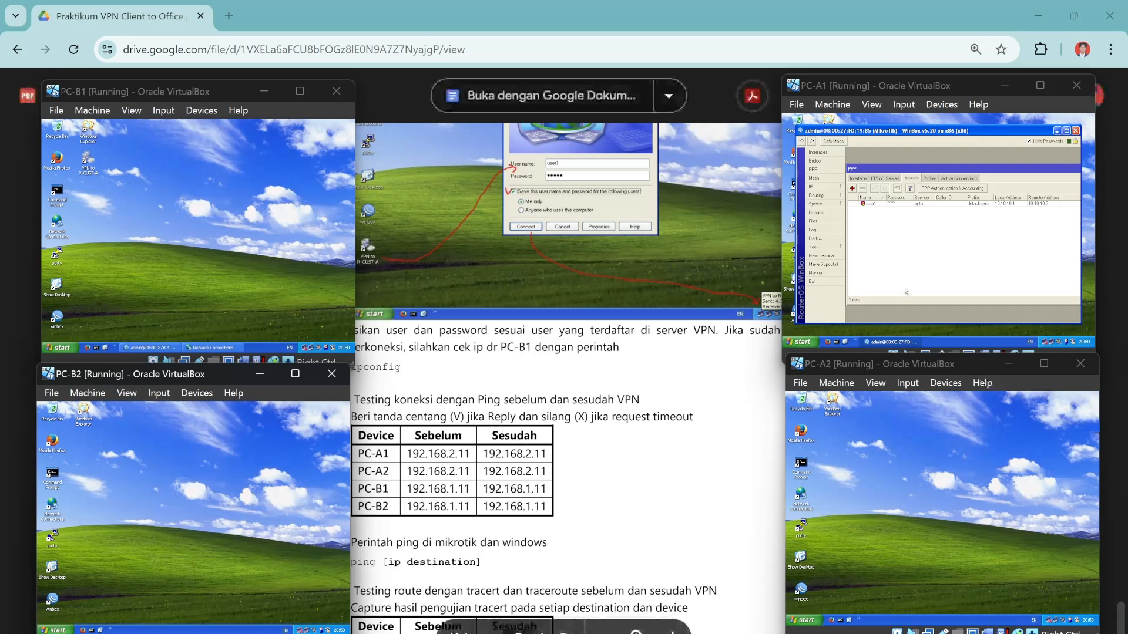
On PC-A1, minimize WinBox and ping 192.168.1.11 successfully from a Command Prompt.
{"action": "left_click", "coordinate": [1057, 131]}
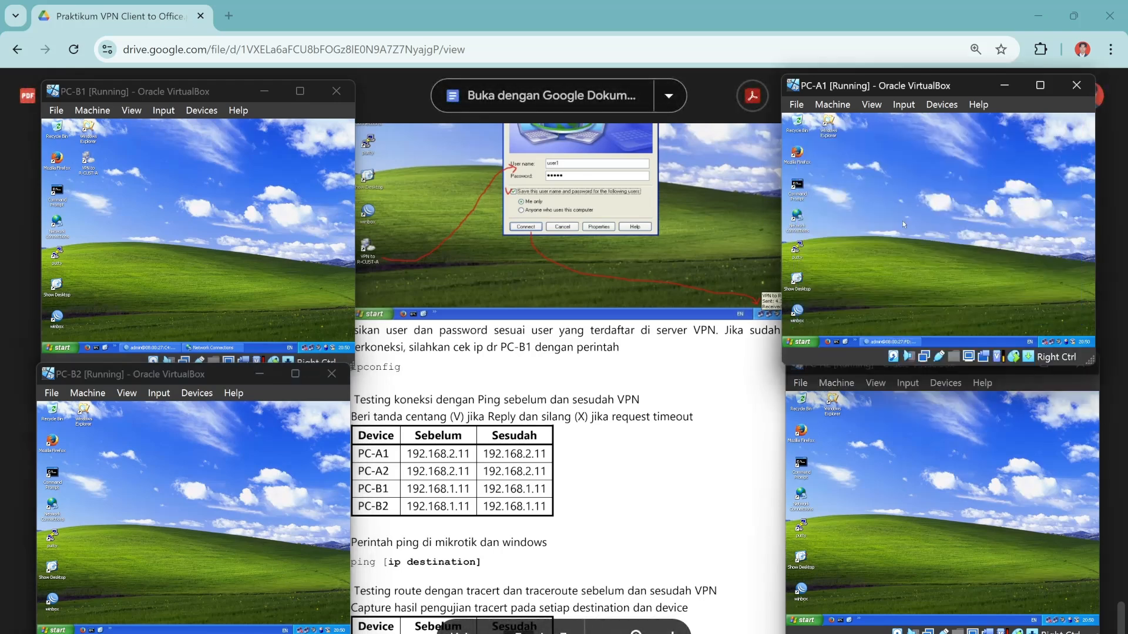
{"action": "scroll", "coordinate": [705, 317], "scroll_direction": "down", "scroll_amount": 1}
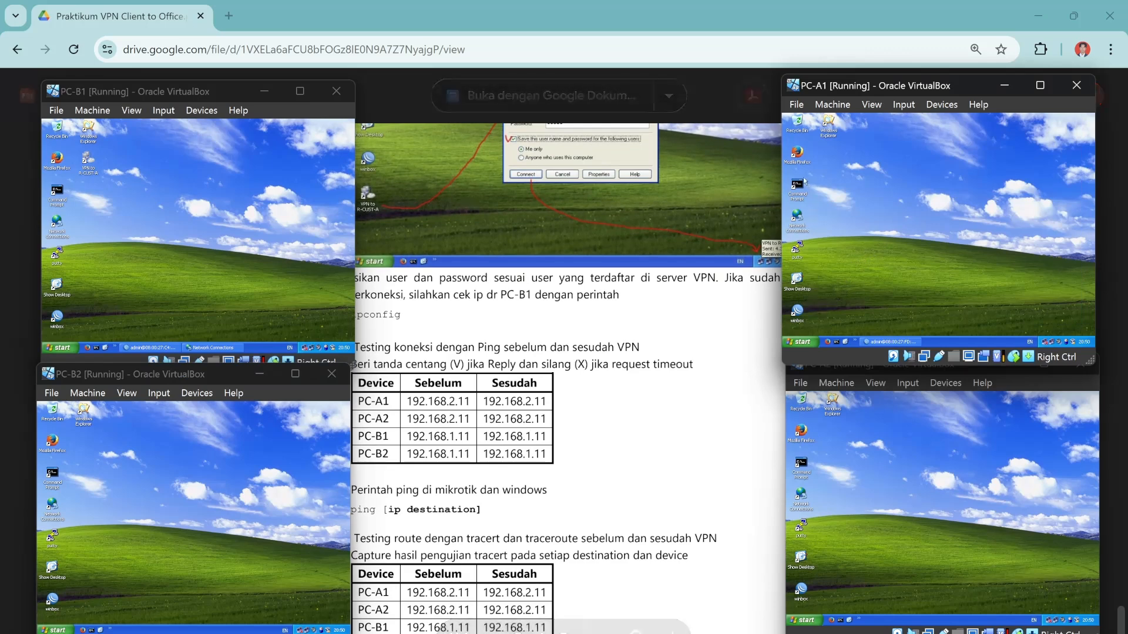
{"action": "double_click", "coordinate": [799, 187]}
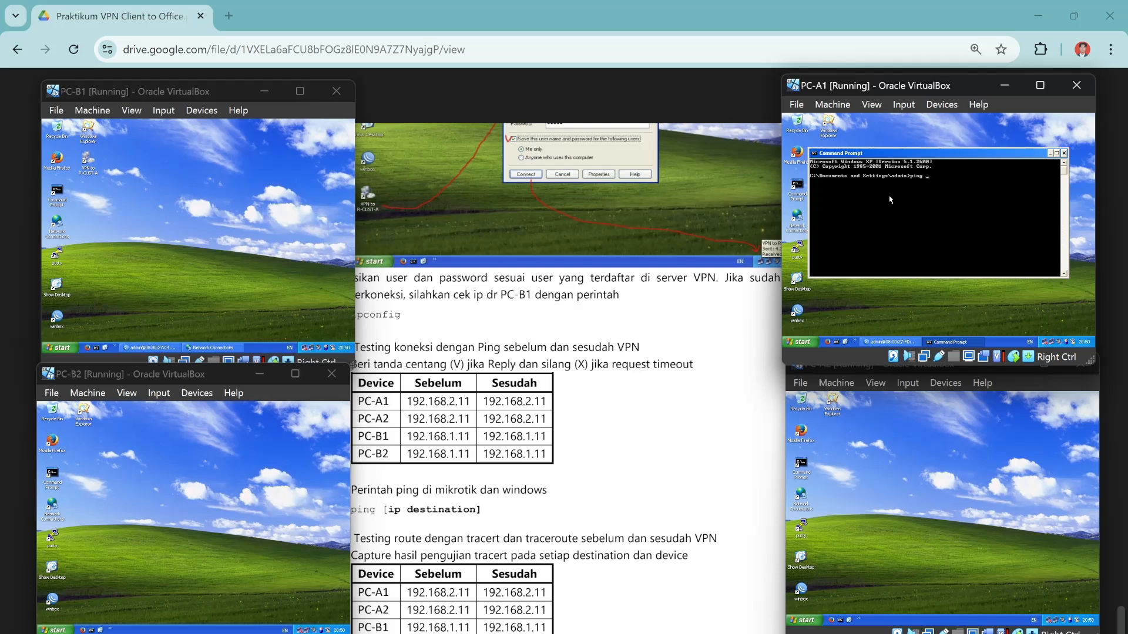
{"action": "type", "text": "ping 192.168.1.11"}
{"action": "key", "text": "Return"}
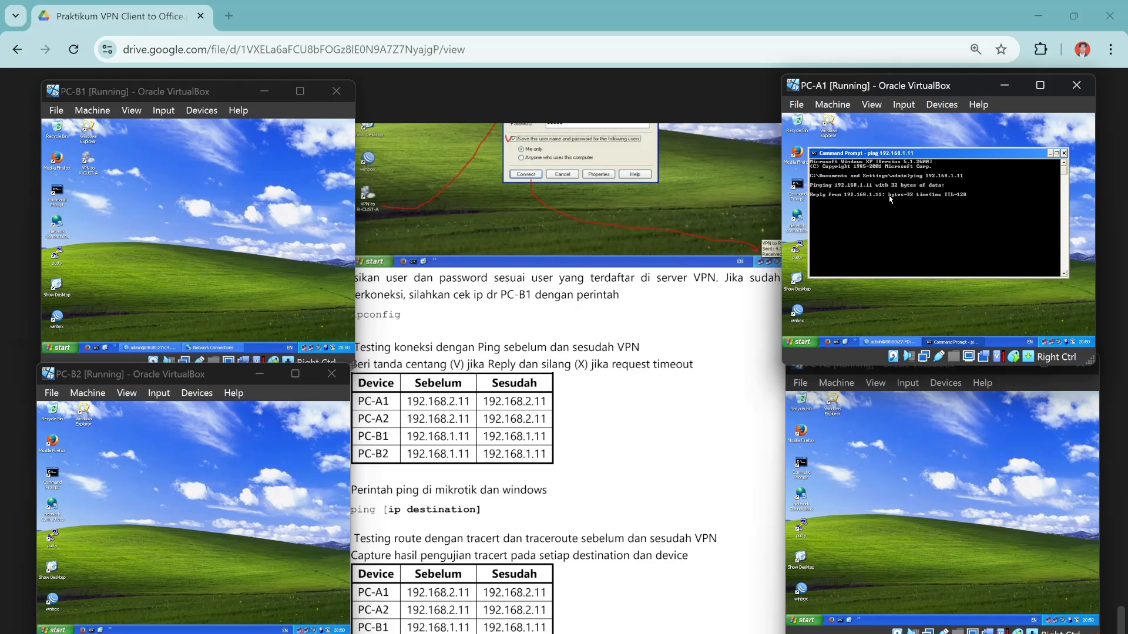
{"action": "key", "text": "ctrl+c"}
Ping 192.168.2.11 from PC-A1 (destination net unreachable), then open a Command Prompt on PC-A2.
{"action": "key", "text": "Up"}
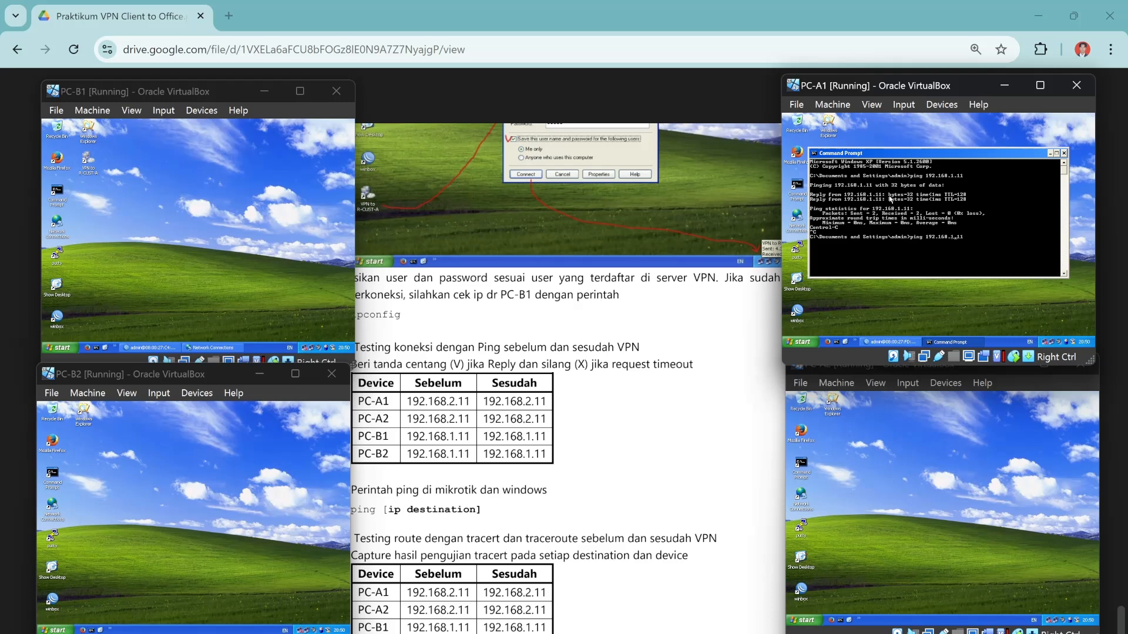
{"action": "key", "text": "BackSpace"}
{"action": "key", "text": "BackSpace"}
{"action": "key", "text": "BackSpace"}
{"action": "key", "text": "BackSpace"}
{"action": "type", "text": "2.11"}
{"action": "key", "text": "Return"}
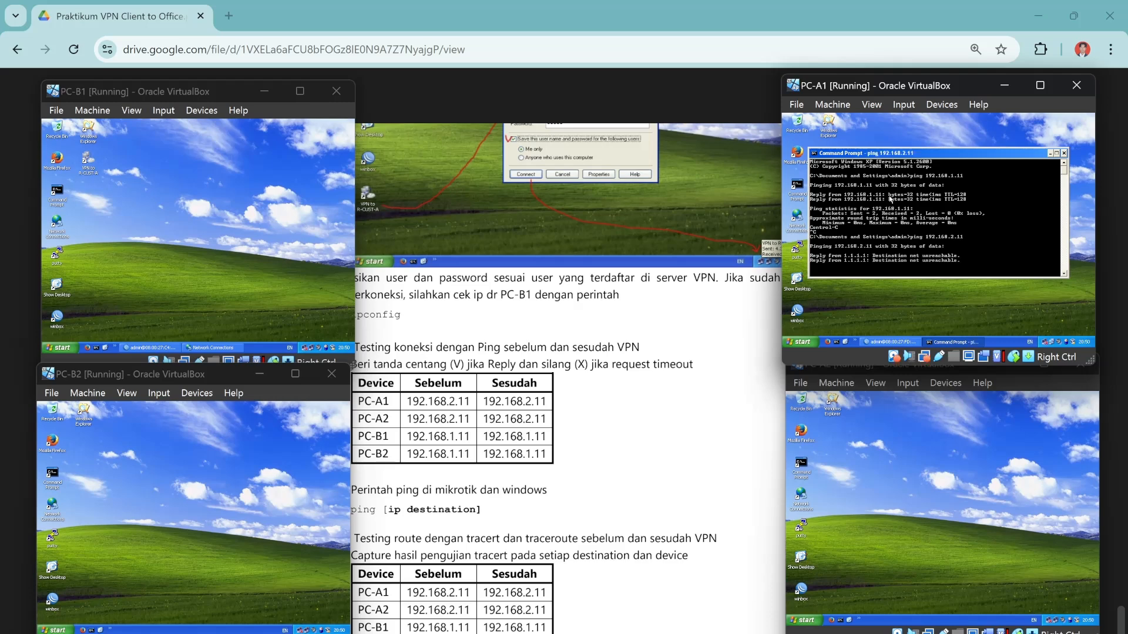
{"action": "key", "text": "ctrl+c"}
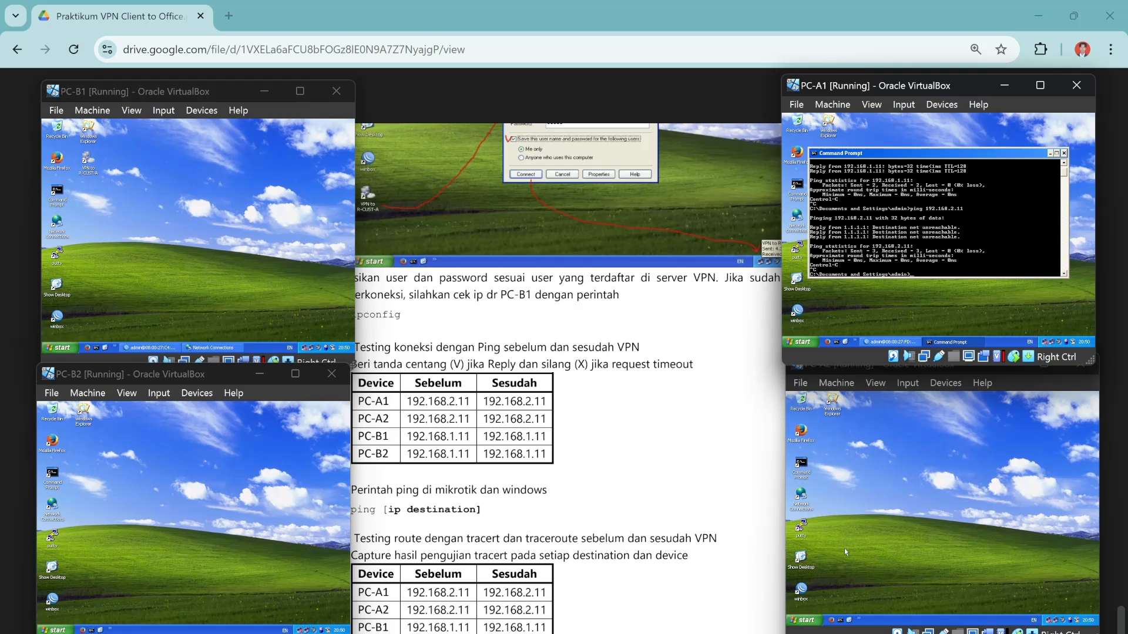
{"action": "double_click", "coordinate": [802, 467]}
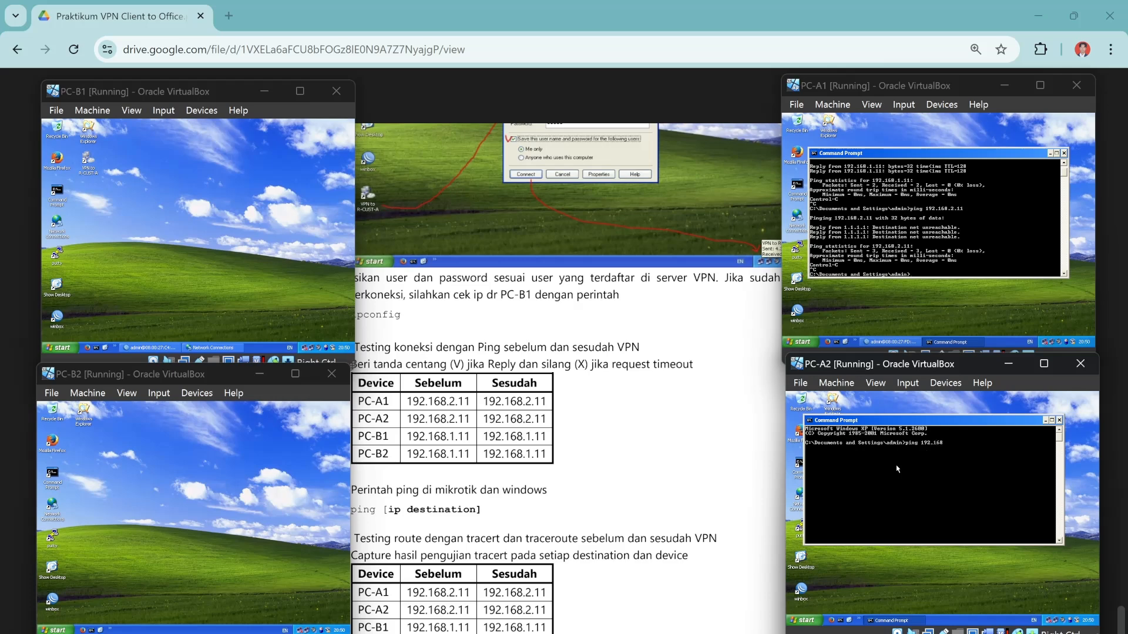
Ping 192.168.2.11 from PC-A2, getting destination net unreachable, then open PC-B1's Command Prompt.
{"action": "type", "text": "ping 192.168.2.11"}
{"action": "key", "text": "Return"}
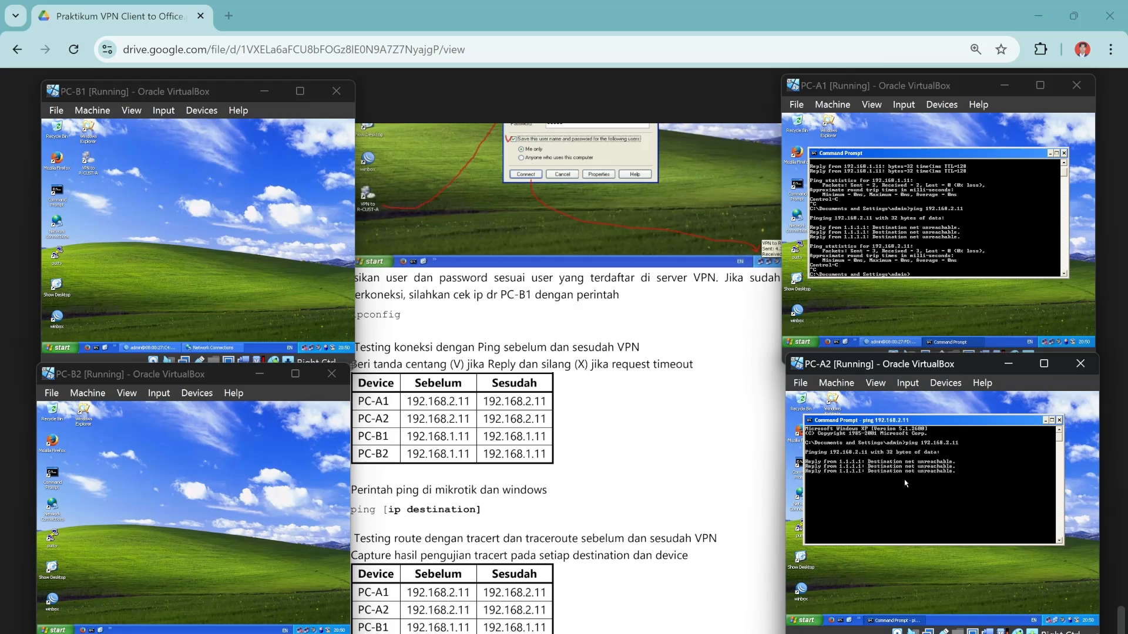
{"action": "key", "text": "Return"}
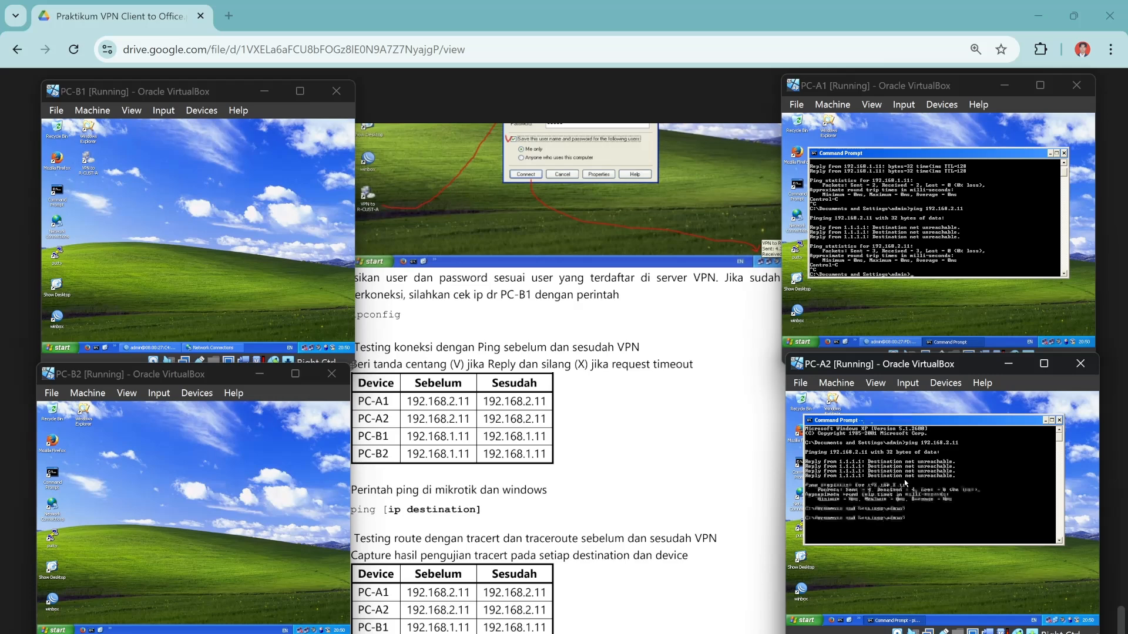
{"action": "double_click", "coordinate": [71, 194]}
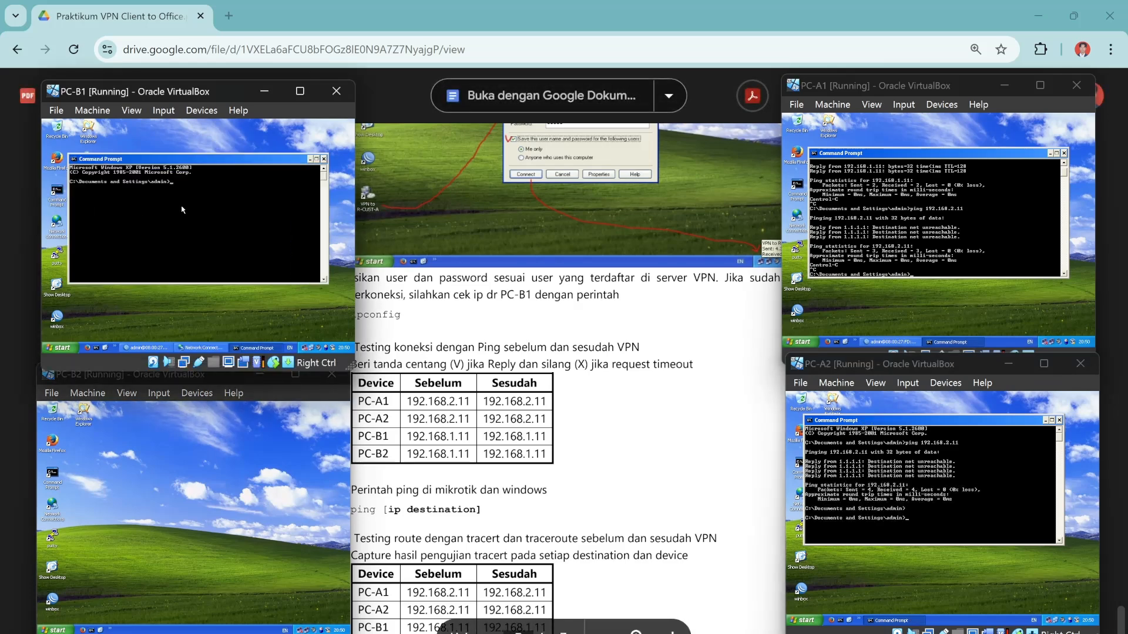
Ping 192.168.1.11 from PC-B1 and PC-B2, both failing as unreachable before the VPN.
{"action": "type", "text": "ping 192"}
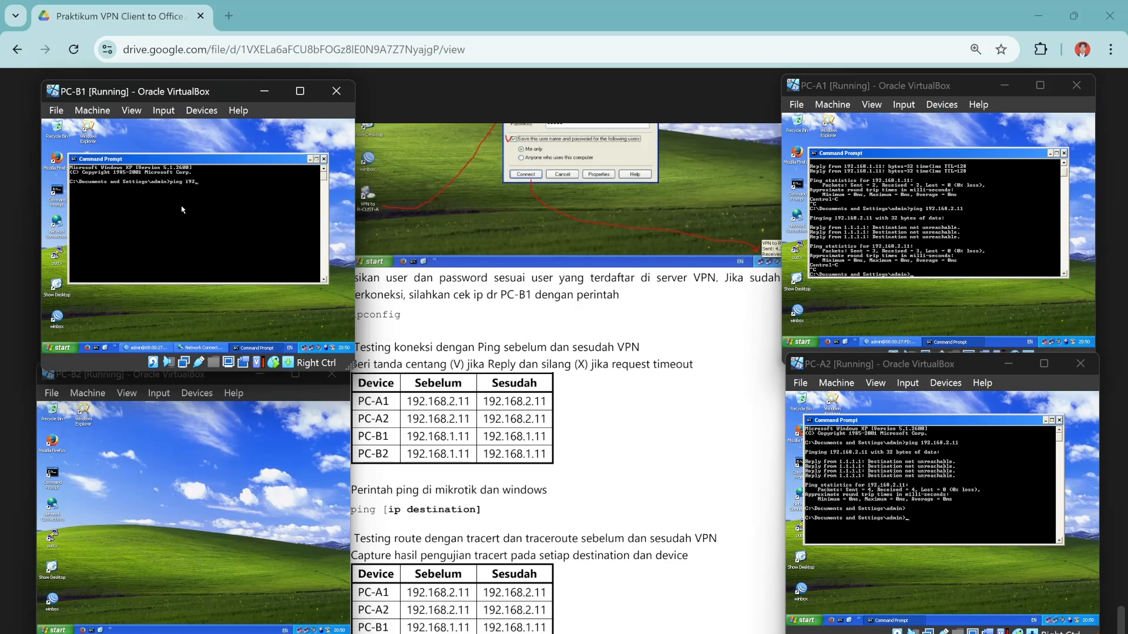
{"action": "type", "text": ".168.1.11"}
{"action": "key", "text": "Return"}
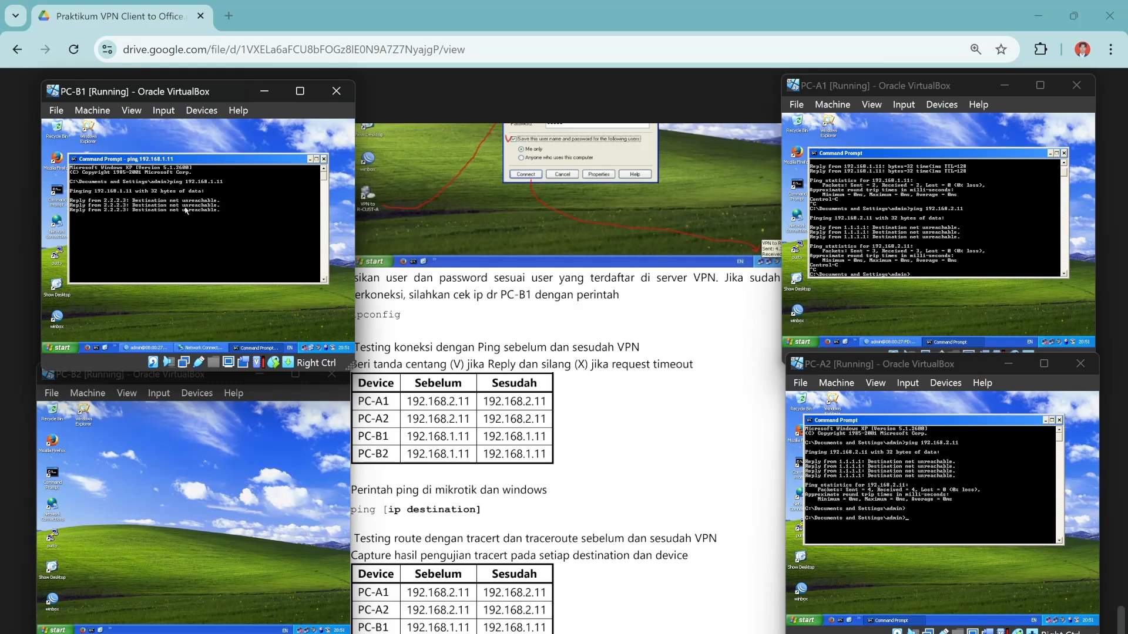
{"action": "key", "text": "ctrl+c"}
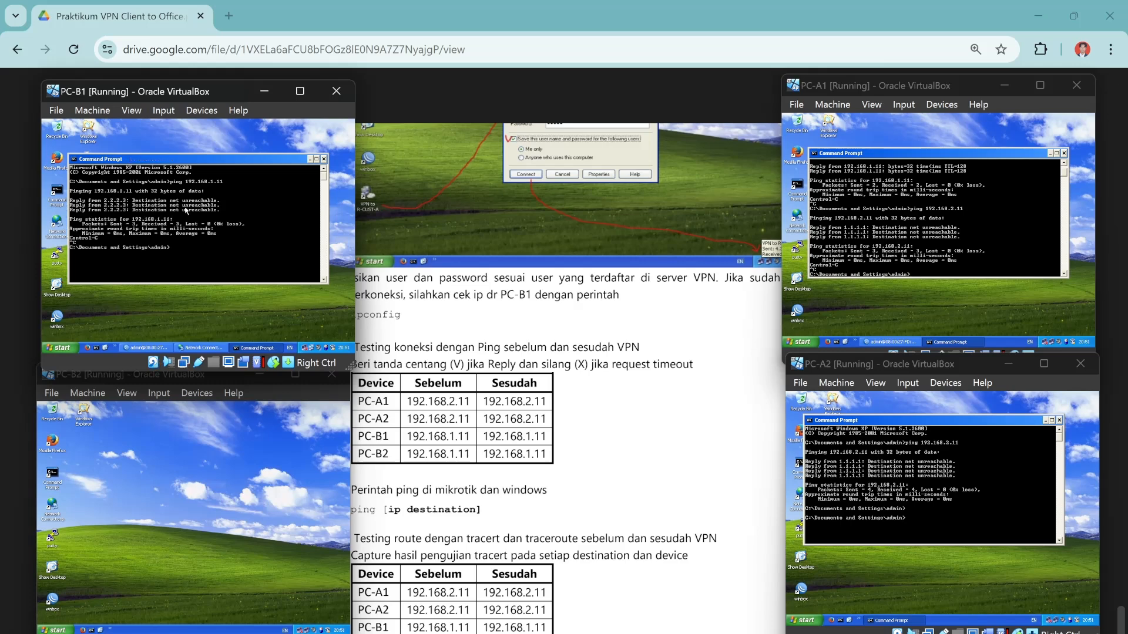
{"action": "left_click", "coordinate": [60, 473]}
{"action": "double_click", "coordinate": [59, 474]}
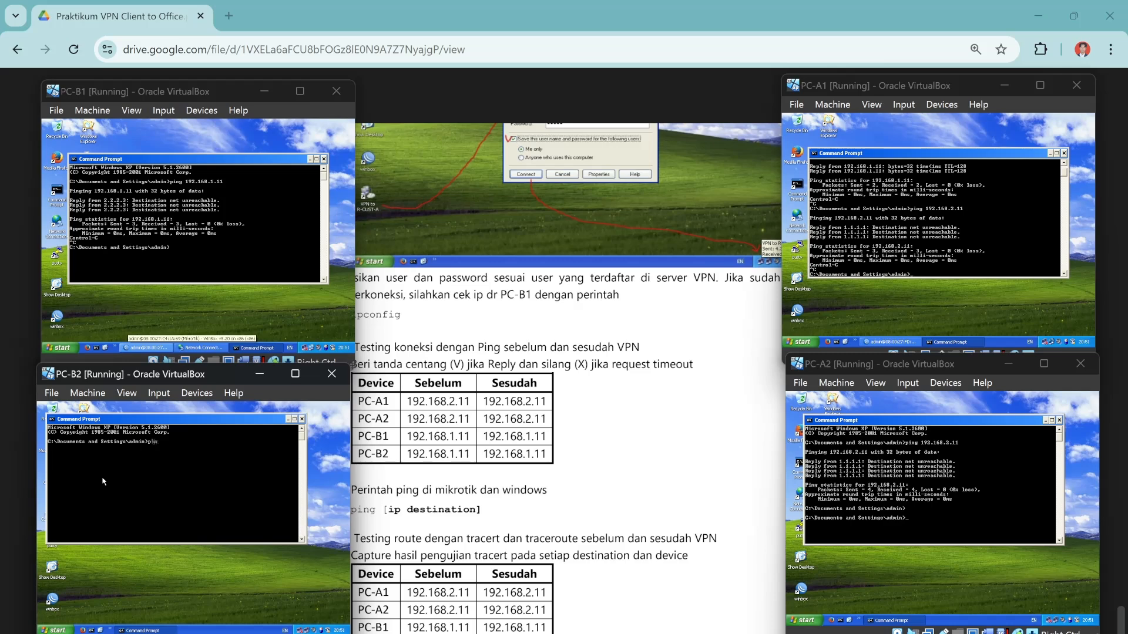
{"action": "type", "text": "ping 192.168.1.11"}
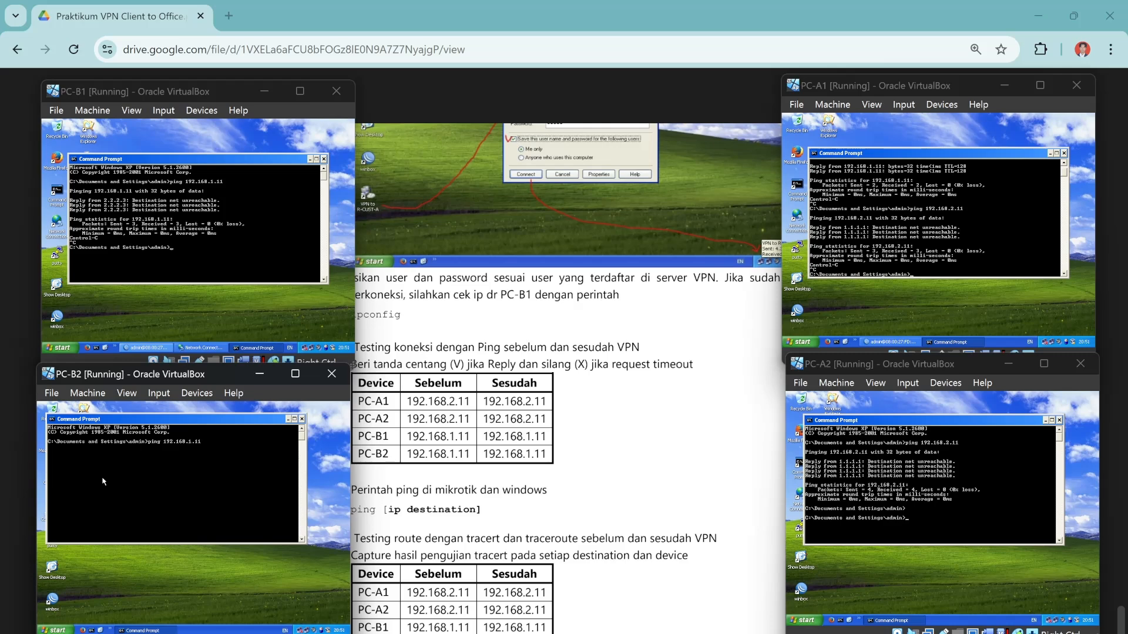
{"action": "key", "text": "Return"}
{"action": "key", "text": "ctrl+c"}
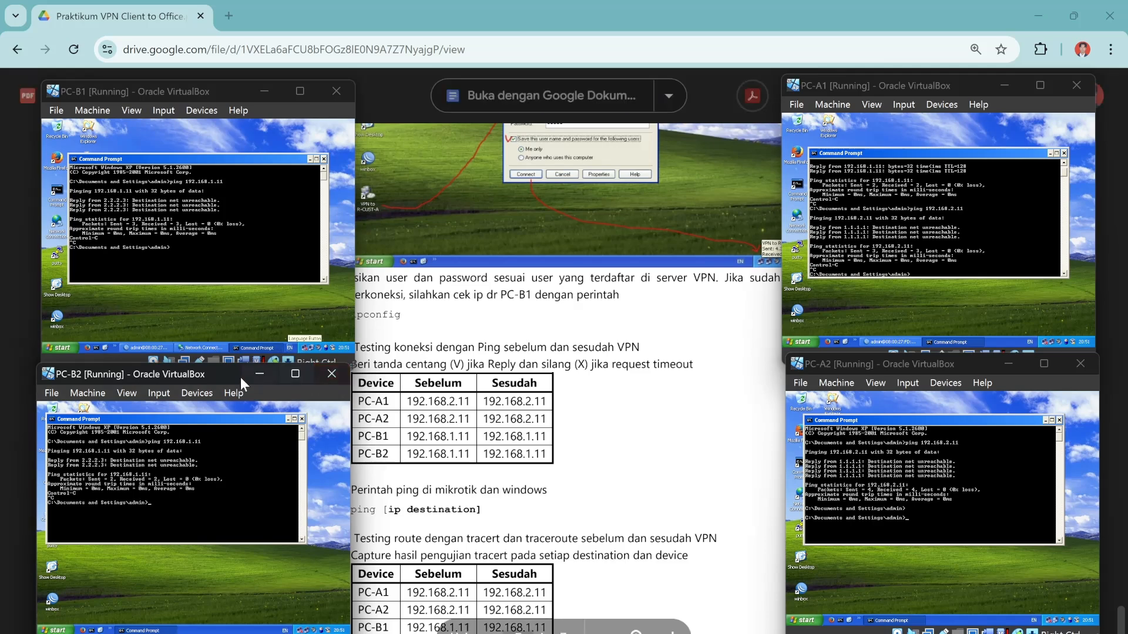
Move PC-B2's window down, minimize PC-B1's prompt and bring back its Network Connections.
{"action": "left_click_drag", "start_coordinate": [216, 375], "coordinate": [220, 397]}
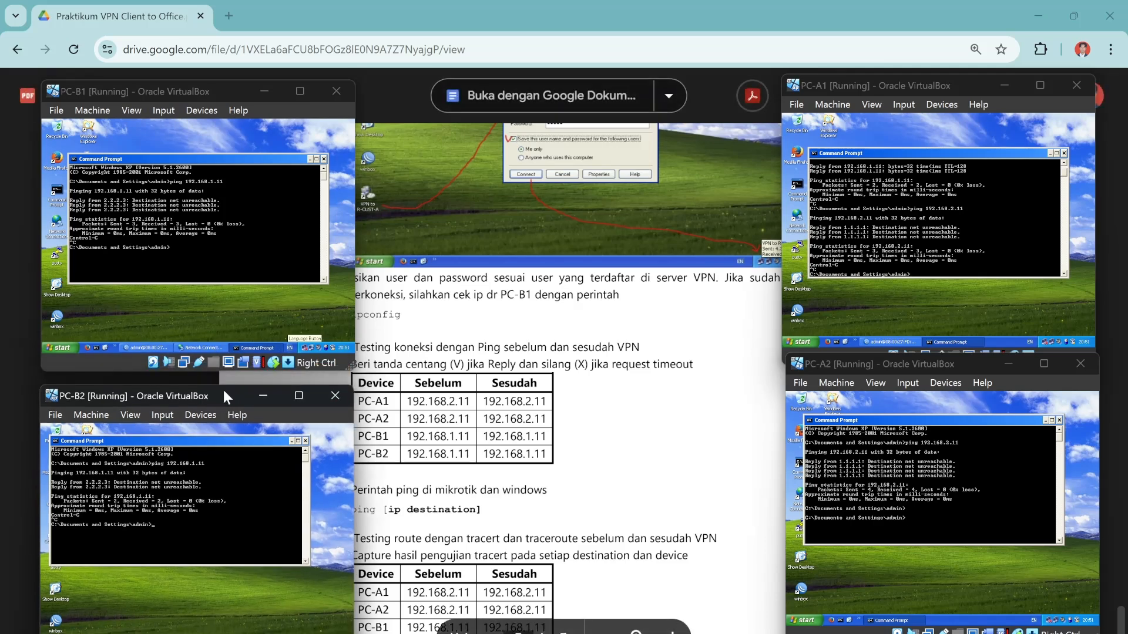
{"action": "left_click", "coordinate": [309, 160]}
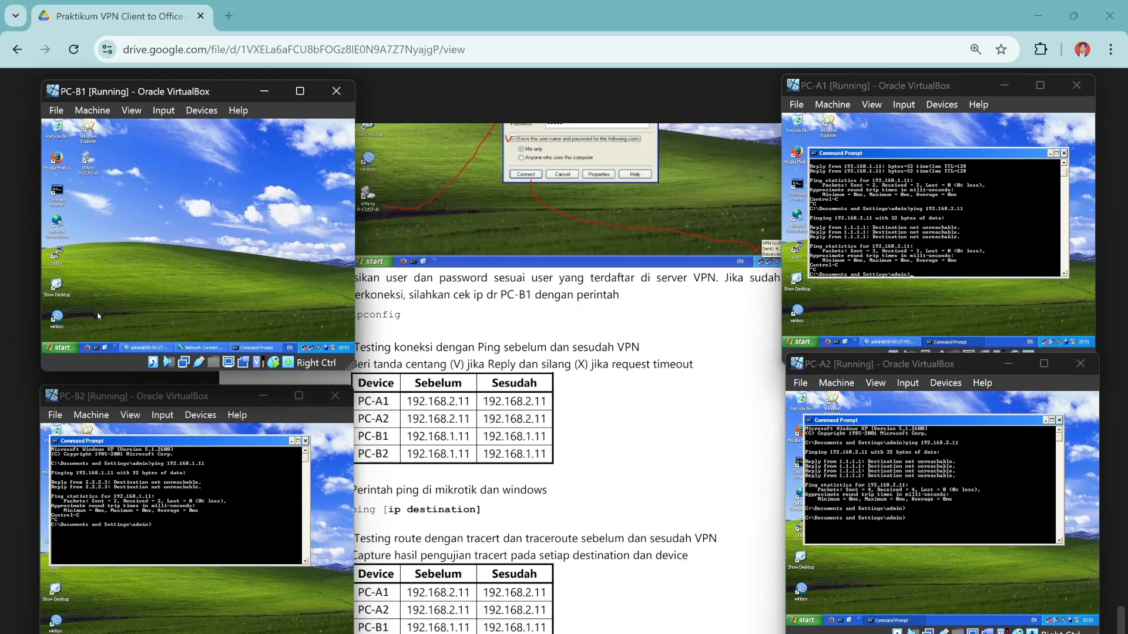
{"action": "left_click", "coordinate": [203, 348]}
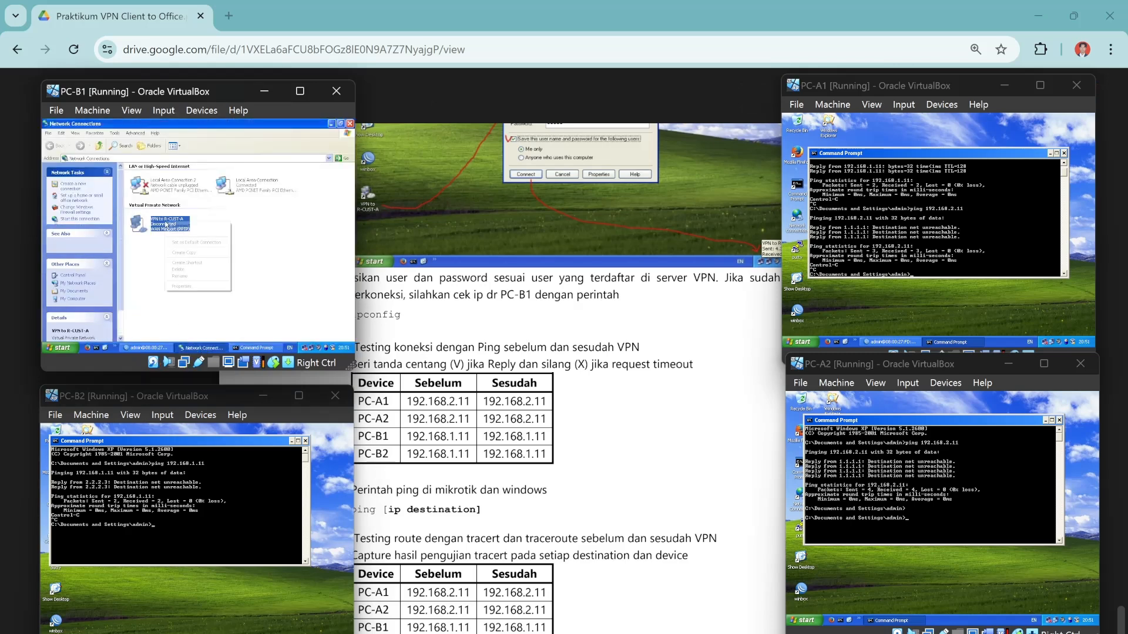
Reconnect PC-B1's VPN to R-CUST-A, then minimize Network Connections.
{"action": "right_click", "coordinate": [167, 222]}
{"action": "left_click", "coordinate": [181, 226]}
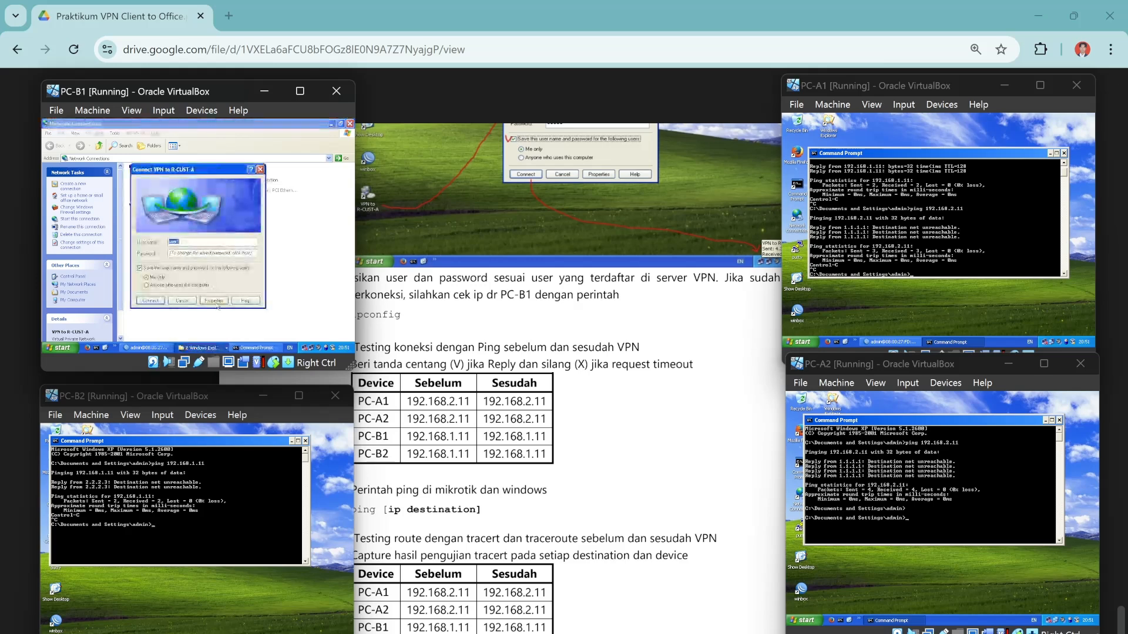
{"action": "left_click", "coordinate": [150, 302]}
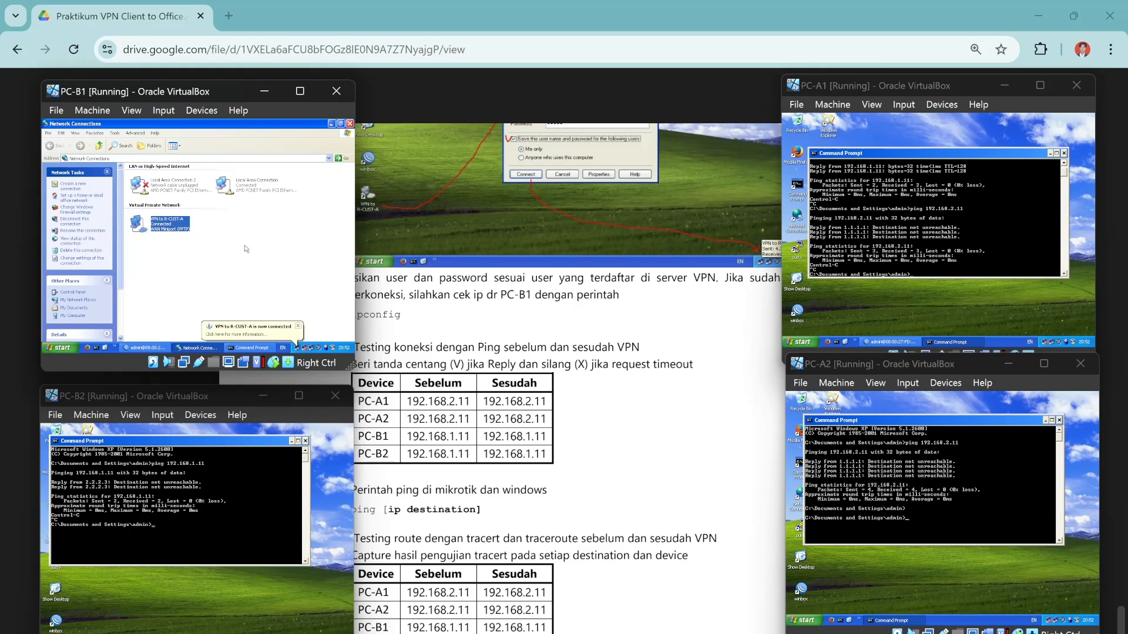
{"action": "left_click", "coordinate": [331, 124]}
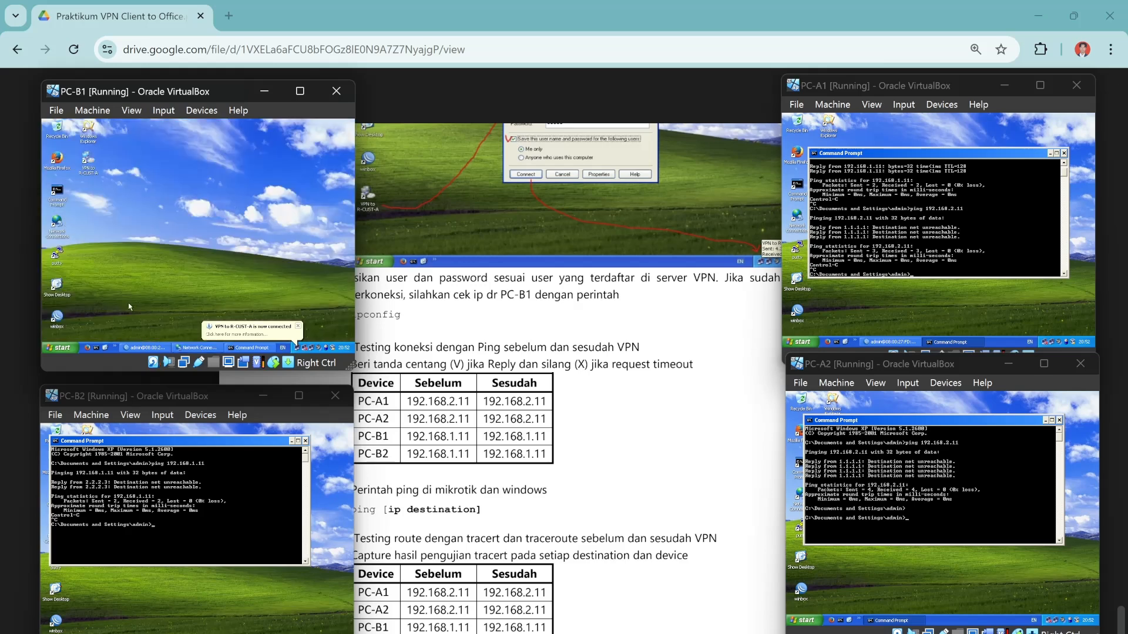
Run ipconfig in PC-B1's Command Prompt to confirm VPN address 10.10.10.2.
{"action": "left_click", "coordinate": [252, 347]}
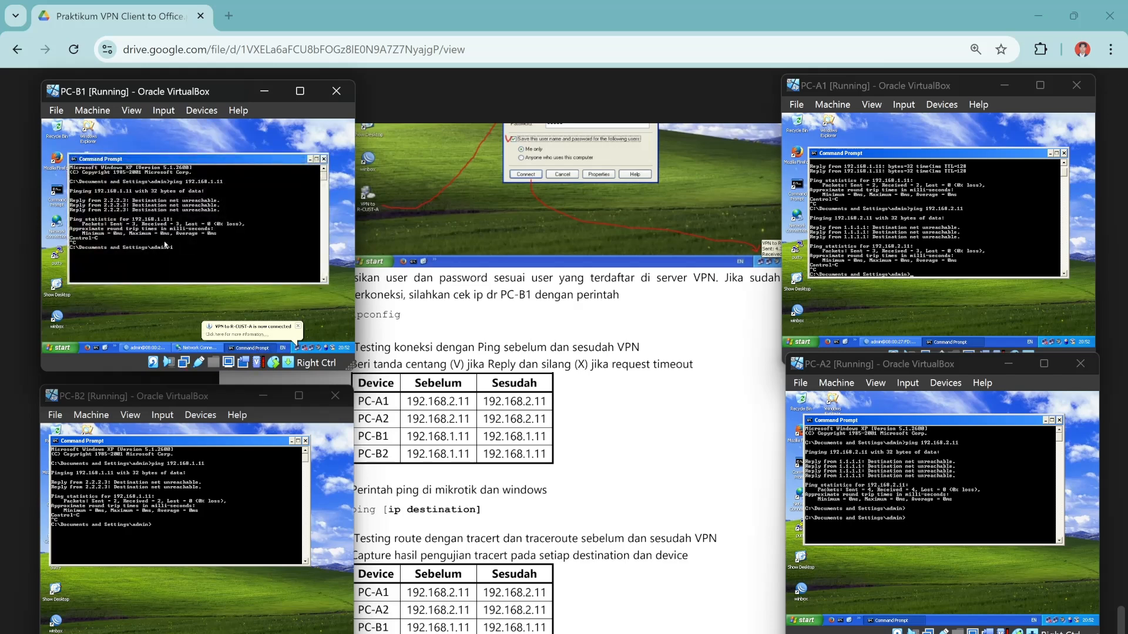
{"action": "type", "text": "ipconfig"}
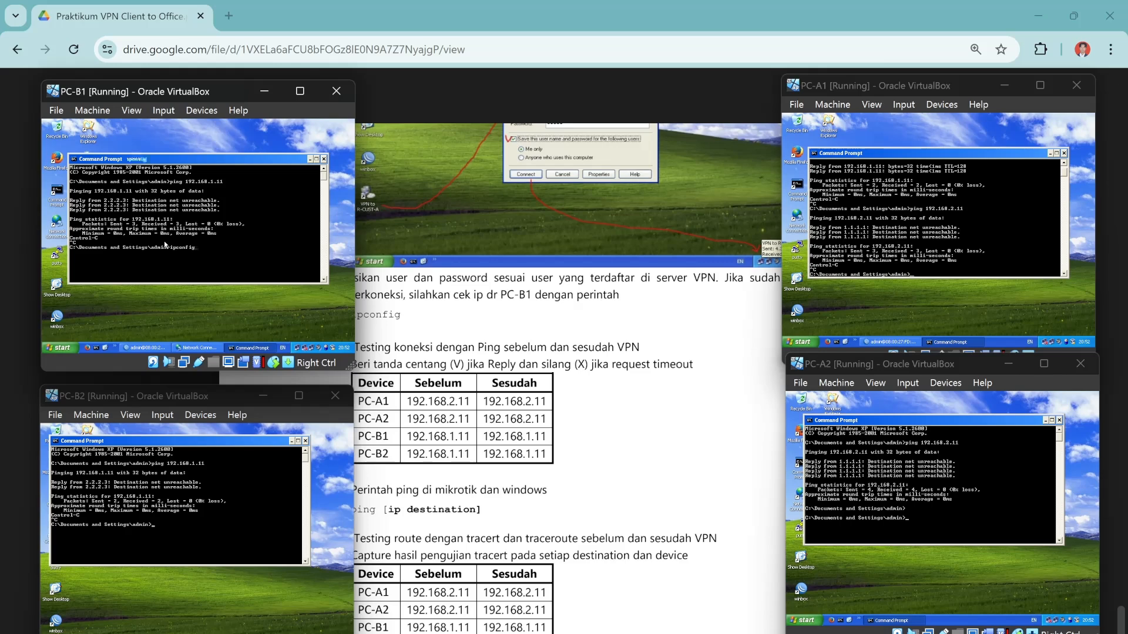
{"action": "key", "text": "Return"}
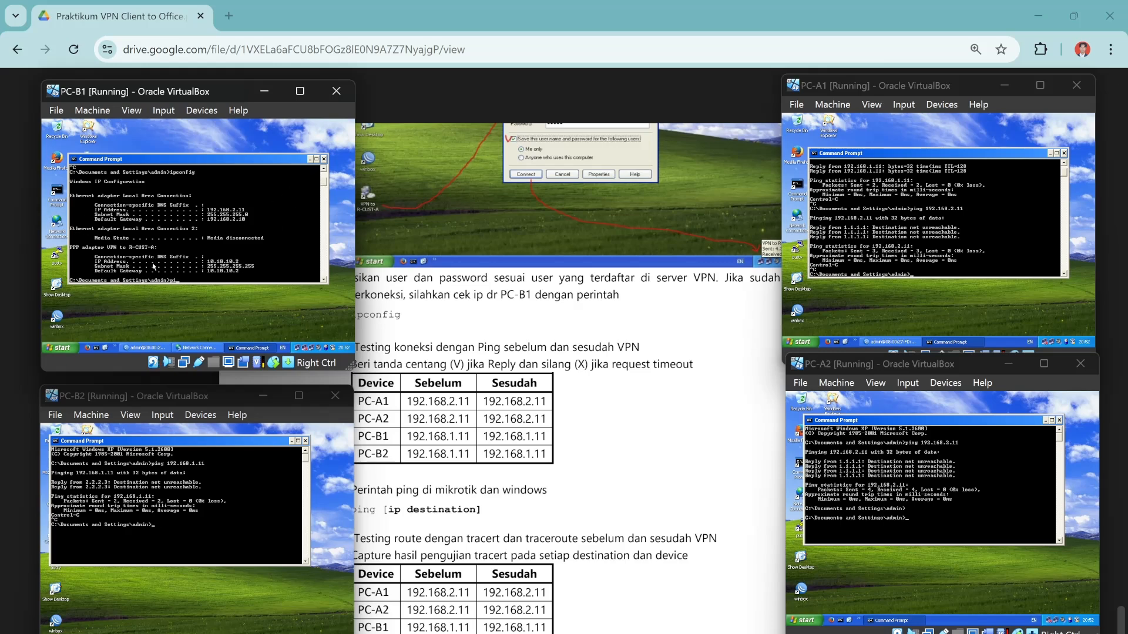
Ping 192.168.1.11 from PC-B1, now getting replies, and move PC-B2's window further left.
{"action": "type", "text": "ng"}
{"action": "type", "text": "192.168.1.1"}
{"action": "key", "text": "Return"}
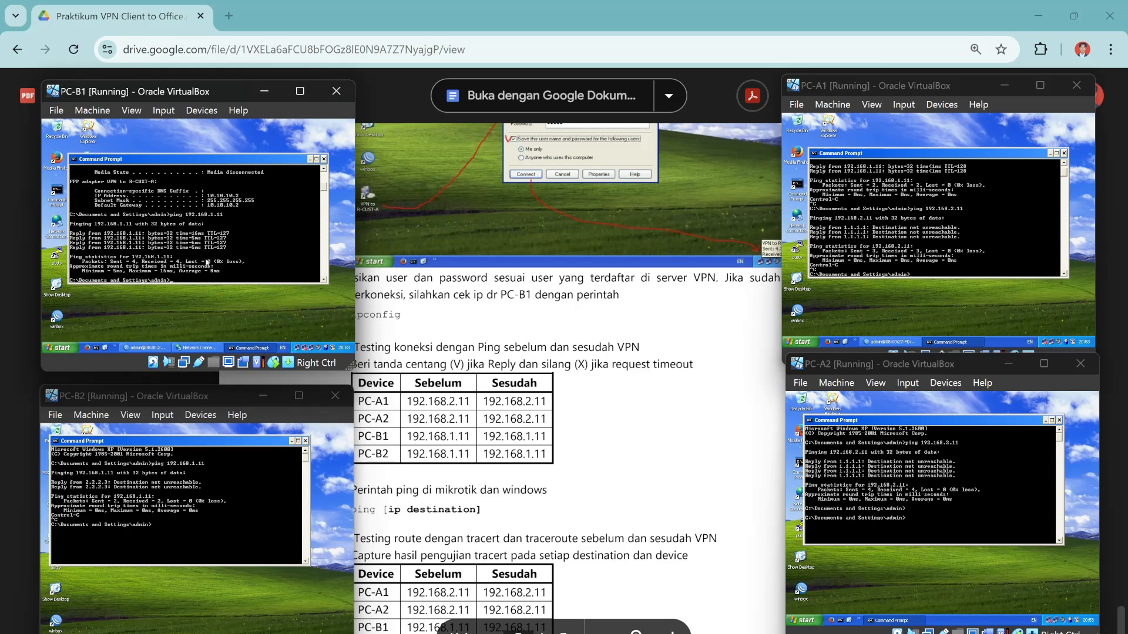
{"action": "scroll", "coordinate": [567, 353], "scroll_direction": "down", "scroll_amount": 3}
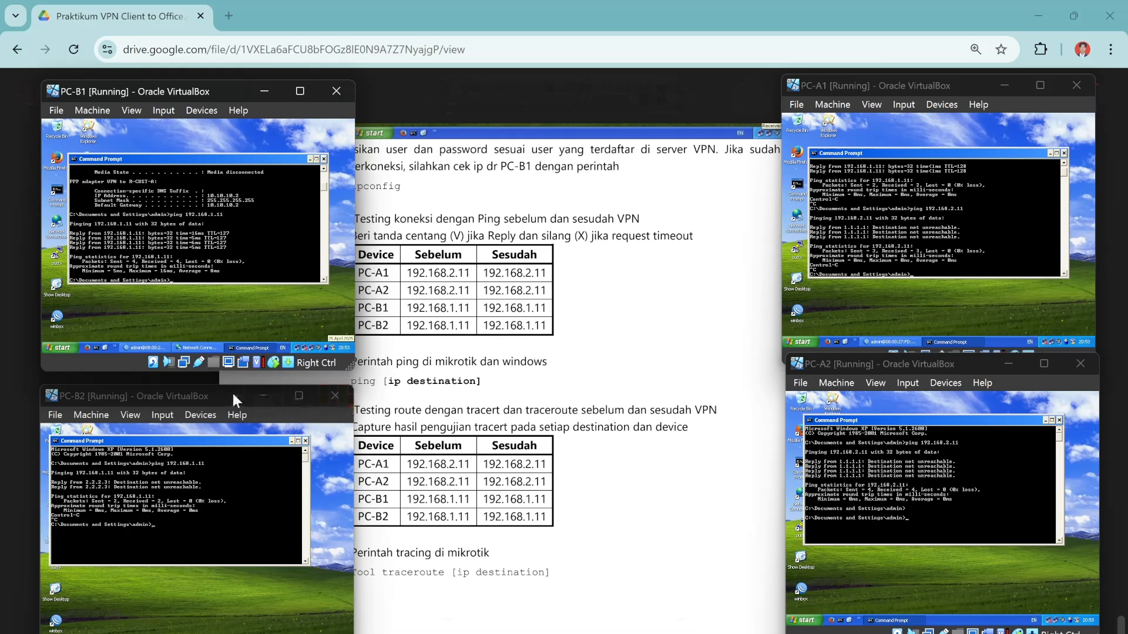
{"action": "left_click_drag", "start_coordinate": [233, 394], "coordinate": [166, 399]}
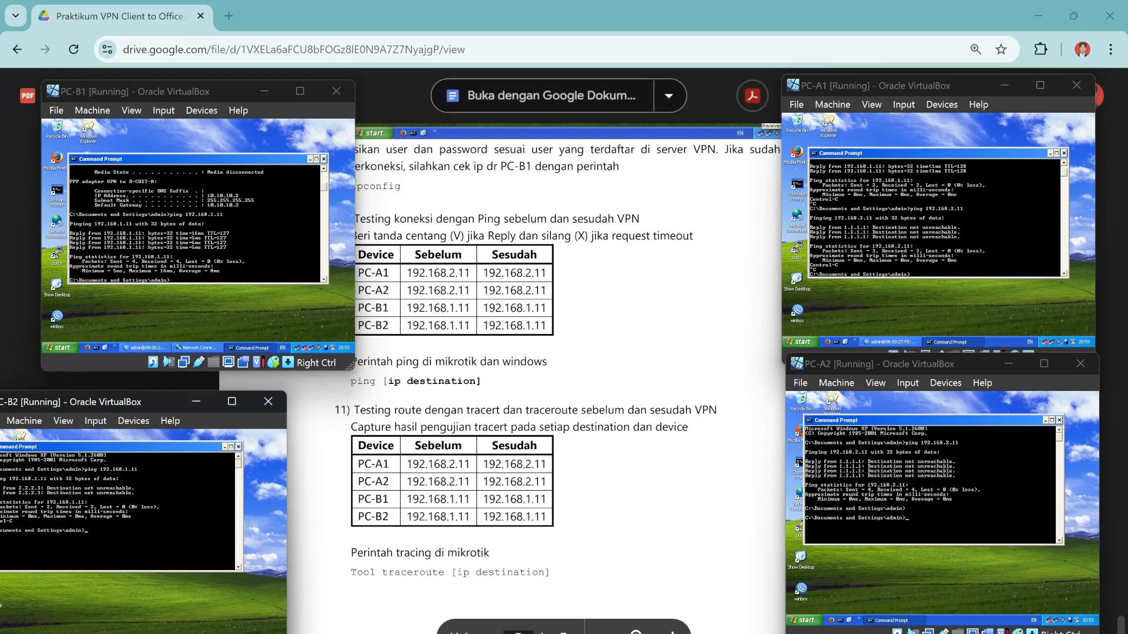
Ping 192.168.1.11 from a fresh MikroTik router terminal in WinBox, getting 100% loss, then minimize WinBox.
{"action": "scroll", "coordinate": [561, 370], "scroll_direction": "up", "scroll_amount": 1}
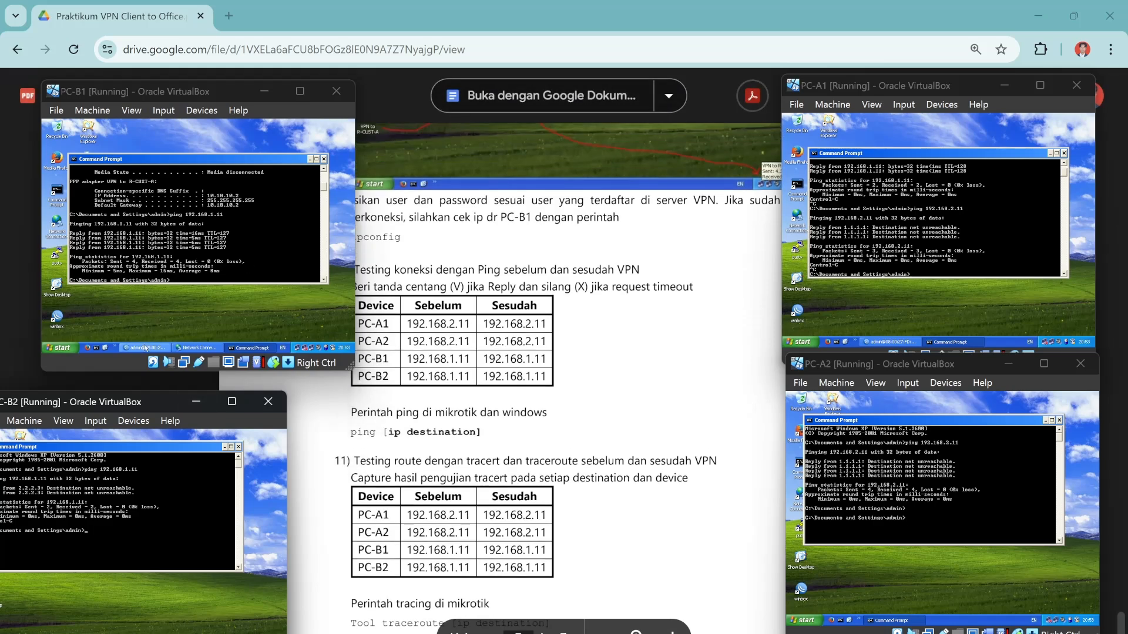
{"action": "left_click", "coordinate": [146, 349]}
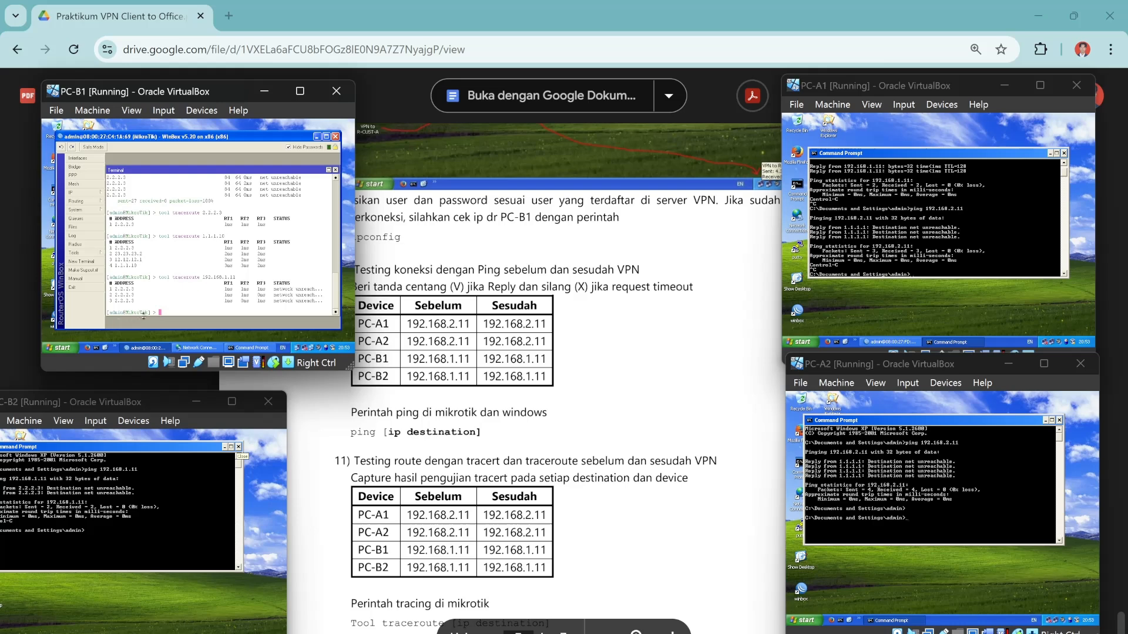
{"action": "left_click", "coordinate": [336, 171]}
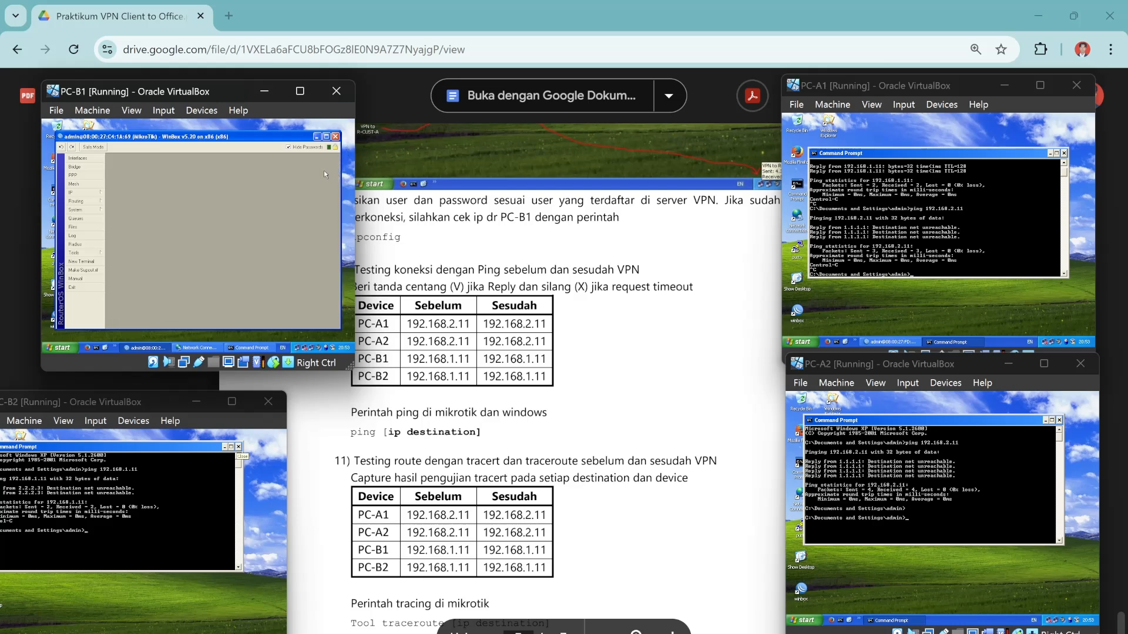
{"action": "left_click", "coordinate": [86, 262]}
{"action": "type", "text": "p"}
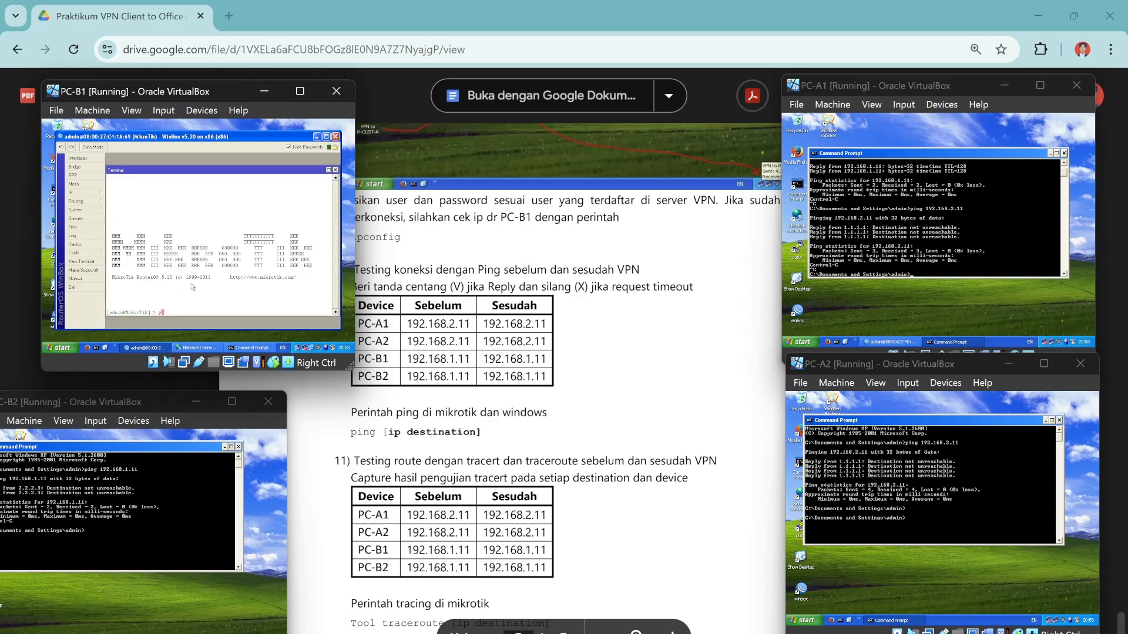
{"action": "type", "text": "ing 192.168"}
{"action": "type", "text": ".1.11"}
{"action": "key", "text": "Return"}
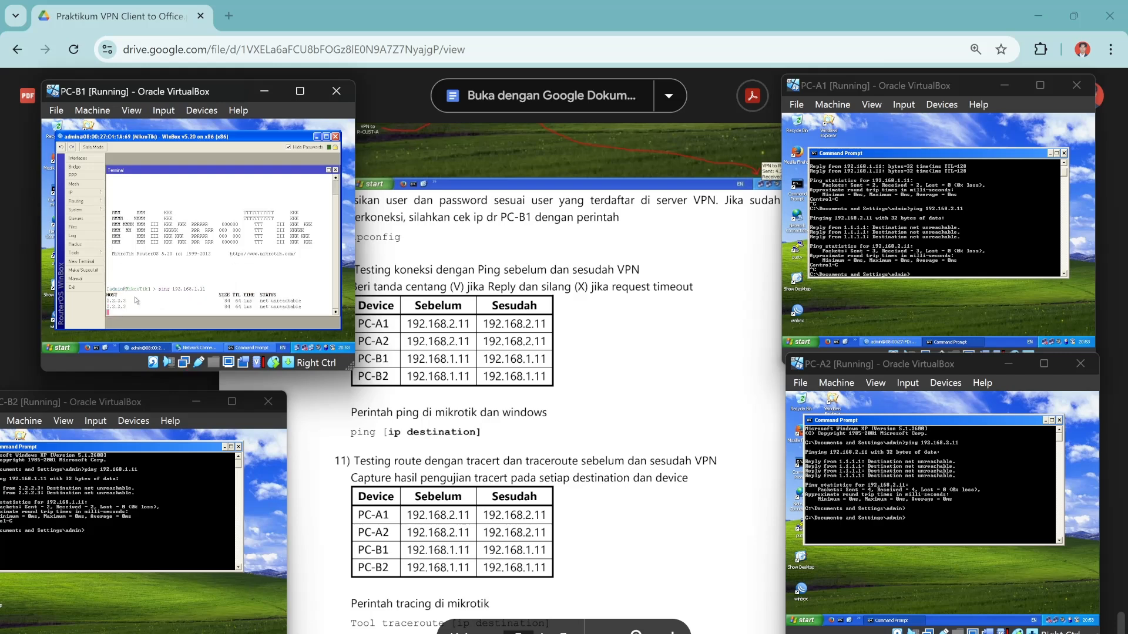
{"action": "key", "text": "ctrl+c"}
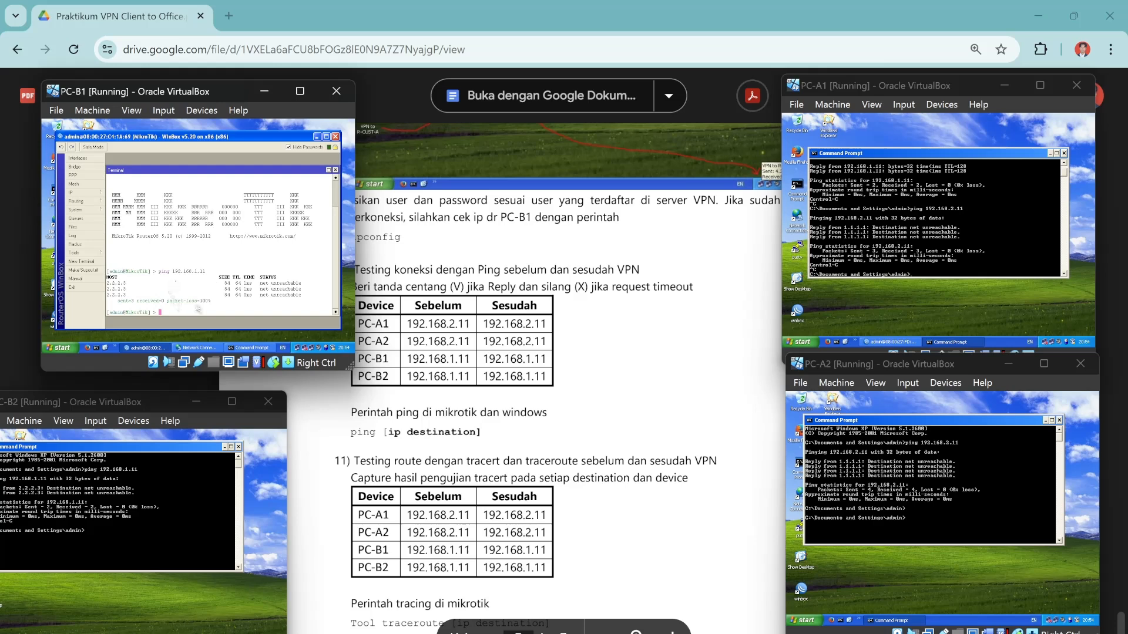
{"action": "left_click", "coordinate": [335, 171]}
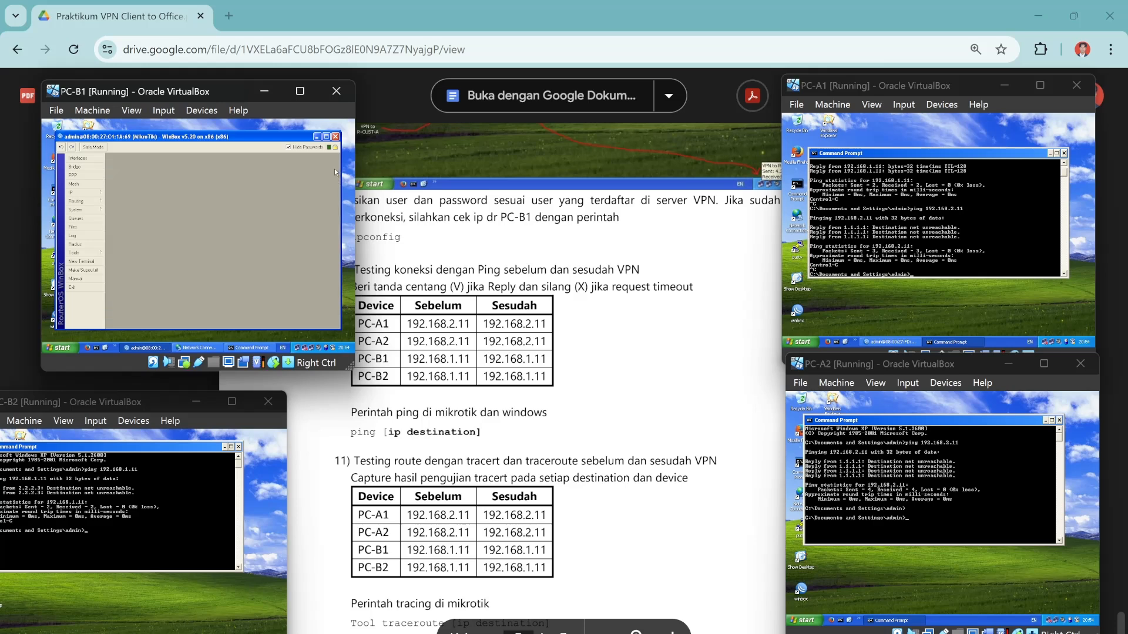
{"action": "left_click", "coordinate": [318, 136]}
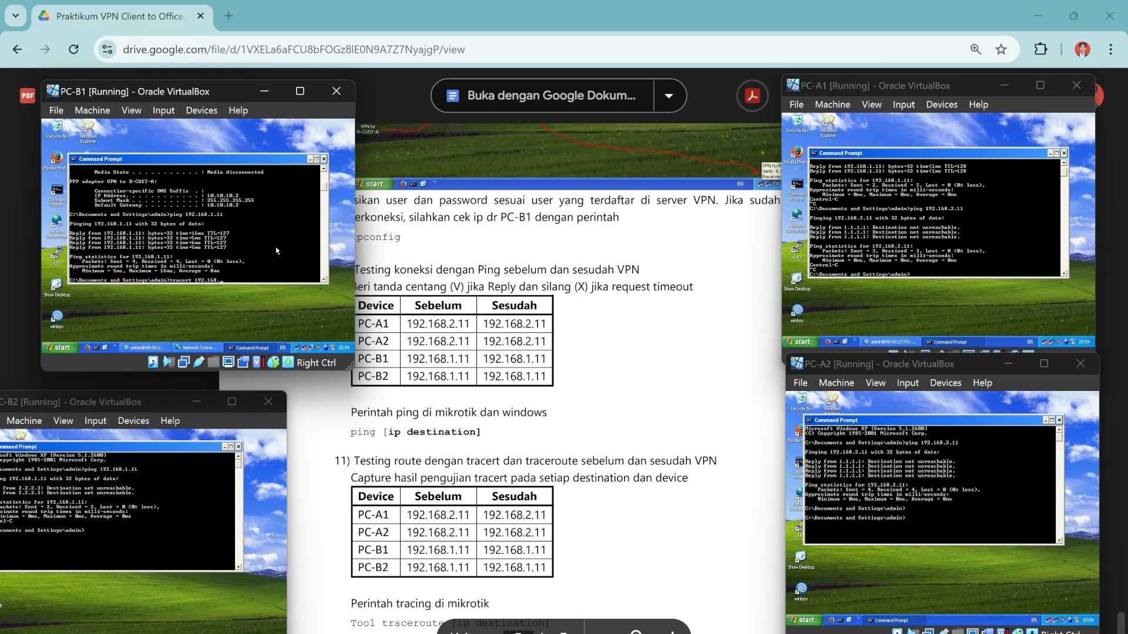
Tracert 192.168.1.11 from PC-B1, completing in two hops via 10.10.10.1, and bring up GNS3.
{"action": "type", "text": "1.11"}
{"action": "key", "text": "Return"}
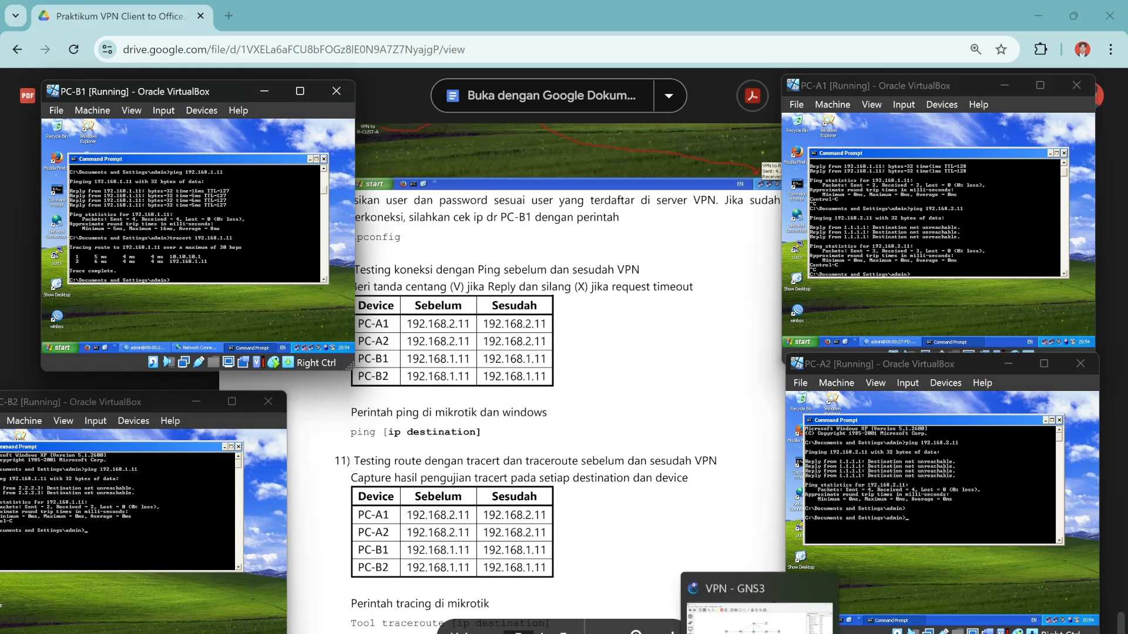
{"action": "left_click", "coordinate": [758, 633]}
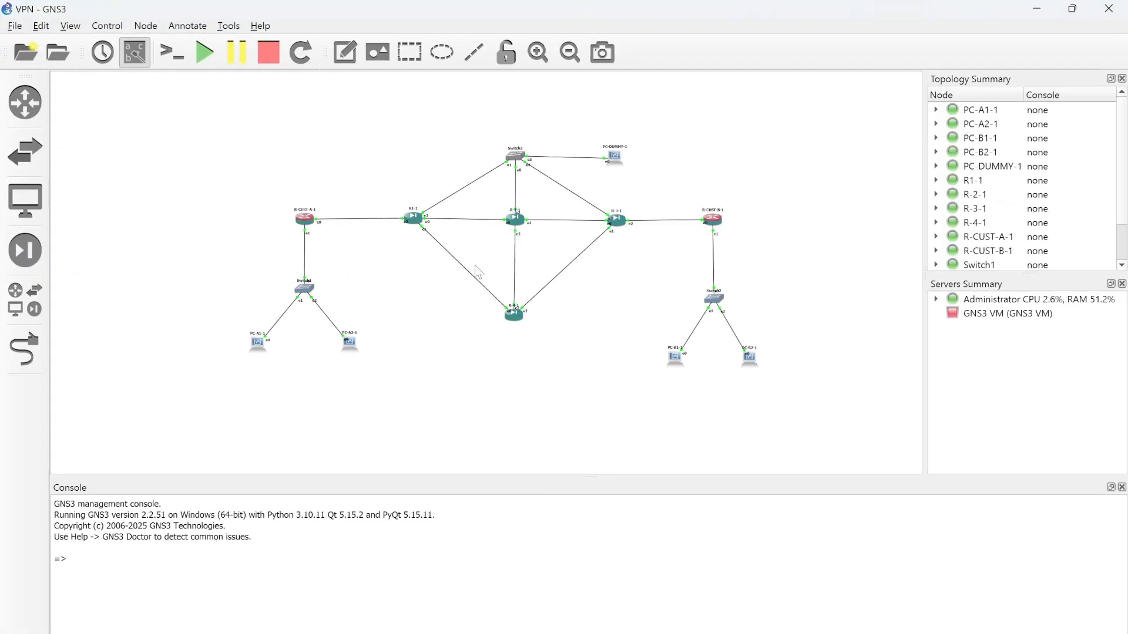
Minimize the GNS3 window to reveal the lab PDF and the four XP VMs.
{"action": "left_click", "coordinate": [1037, 8]}
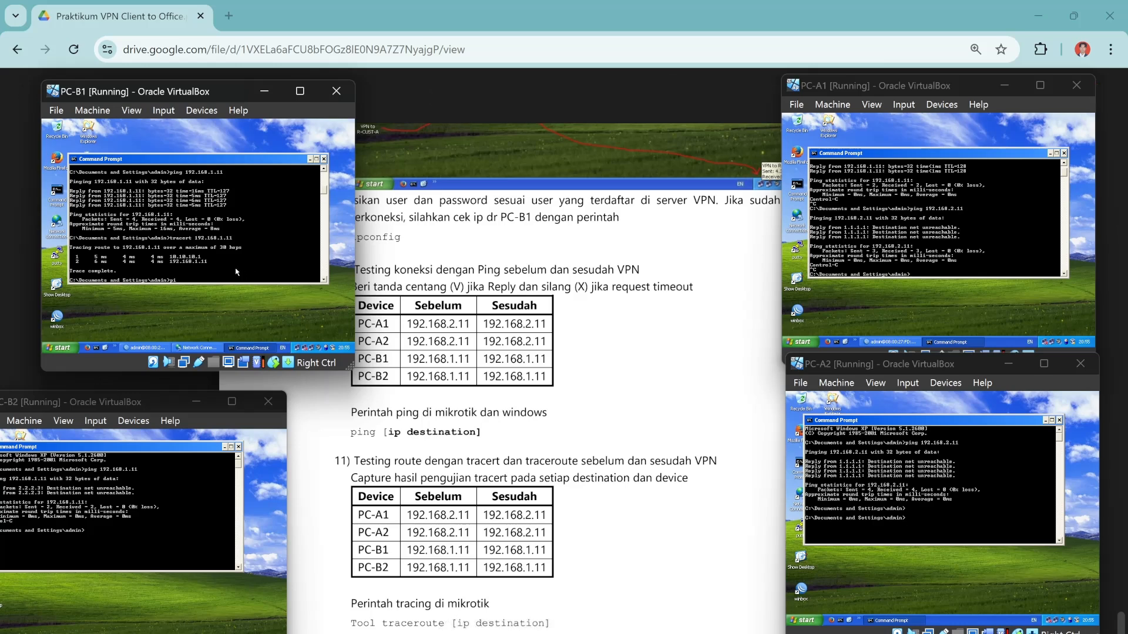
Ping 192.168.1.12 from PC-B1 with all four replies, and scroll the lab PDF back to page one.
{"action": "type", "text": "g 192.168.1.12"}
{"action": "key", "text": "Return"}
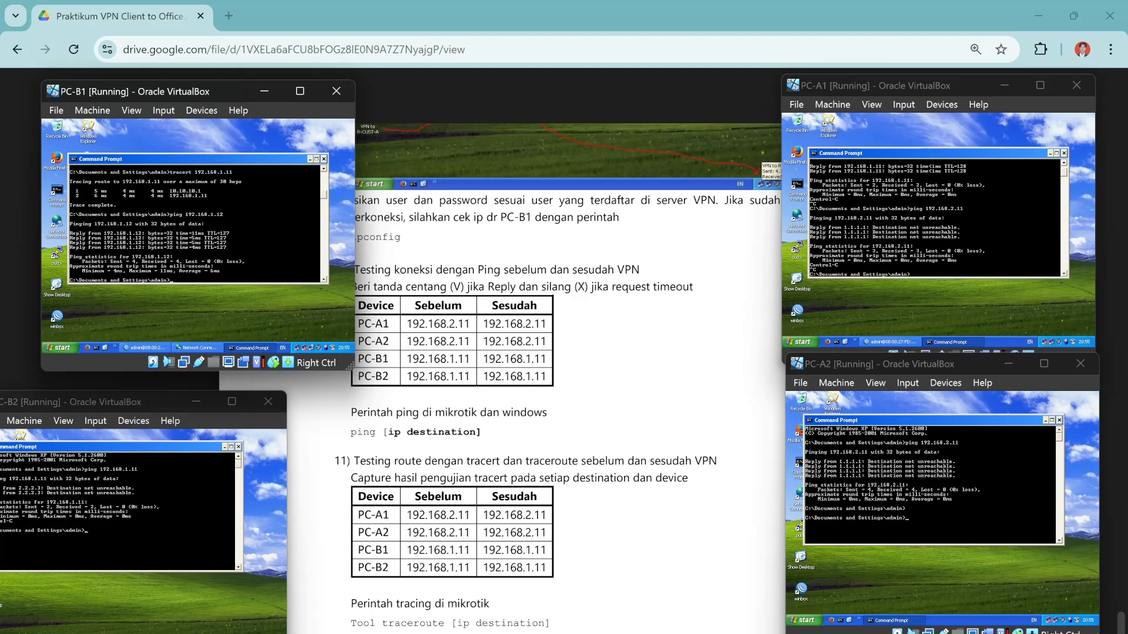
{"action": "scroll", "coordinate": [567, 353], "scroll_direction": "up", "scroll_amount": 10}
{"action": "scroll", "coordinate": [567, 376], "scroll_direction": "up", "scroll_amount": 20}
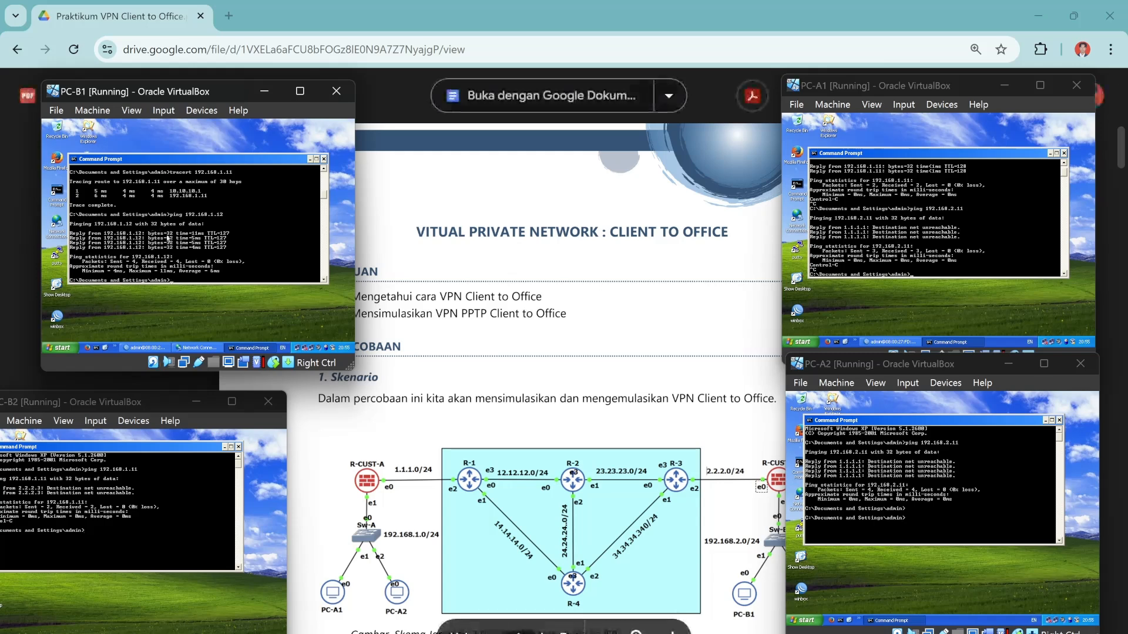
{"action": "scroll", "coordinate": [552, 376], "scroll_direction": "down", "scroll_amount": 3}
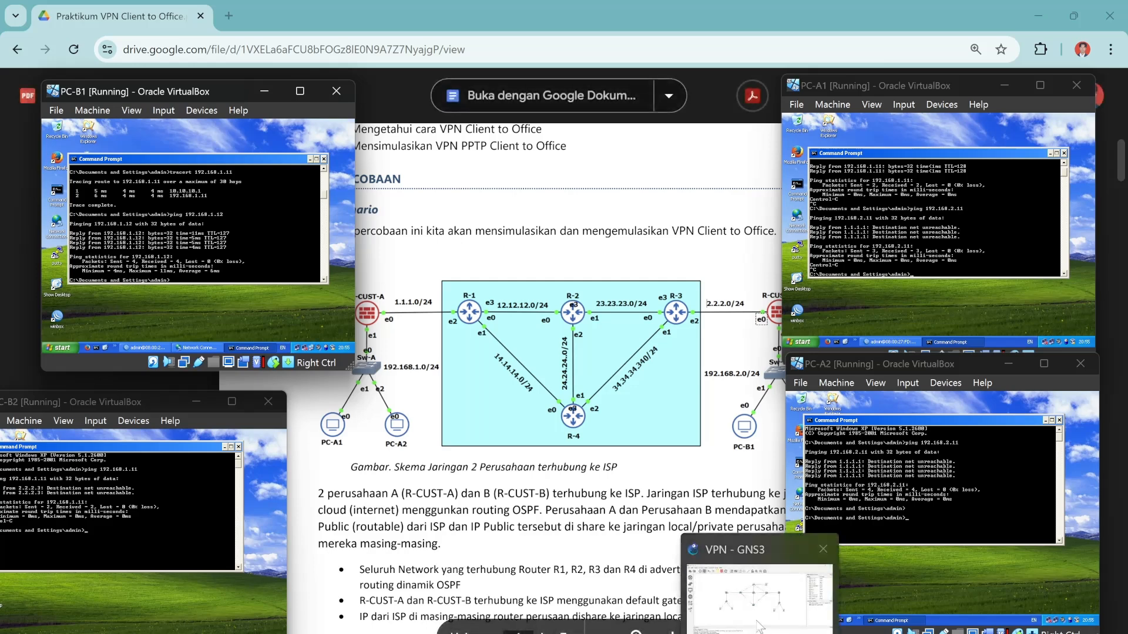
Glance at the GNS3 topology, hide it again, and move PC-B2's window fully on screen.
{"action": "left_click", "coordinate": [759, 627]}
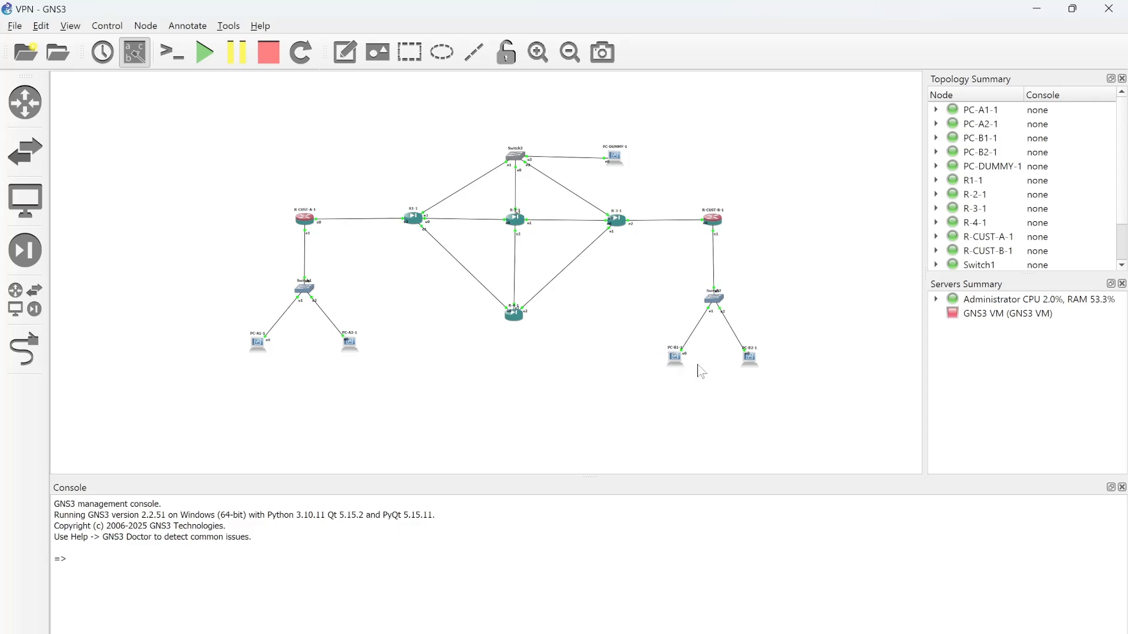
{"action": "mouse_move", "coordinate": [675, 633]}
{"action": "left_click", "coordinate": [1037, 9]}
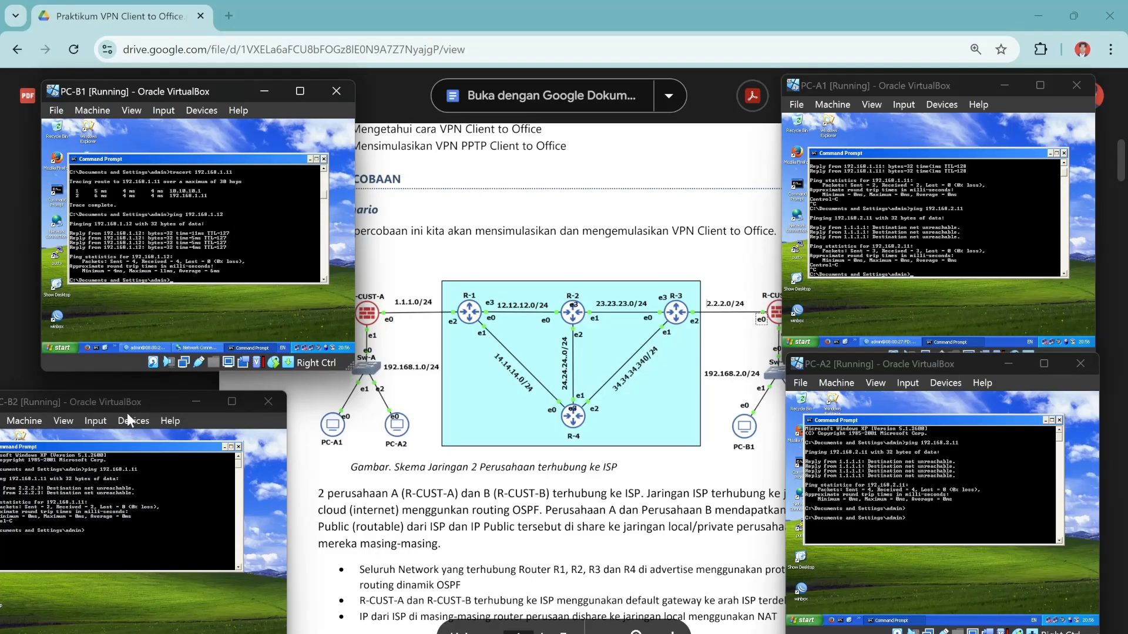
{"action": "left_click_drag", "start_coordinate": [139, 398], "coordinate": [197, 398]}
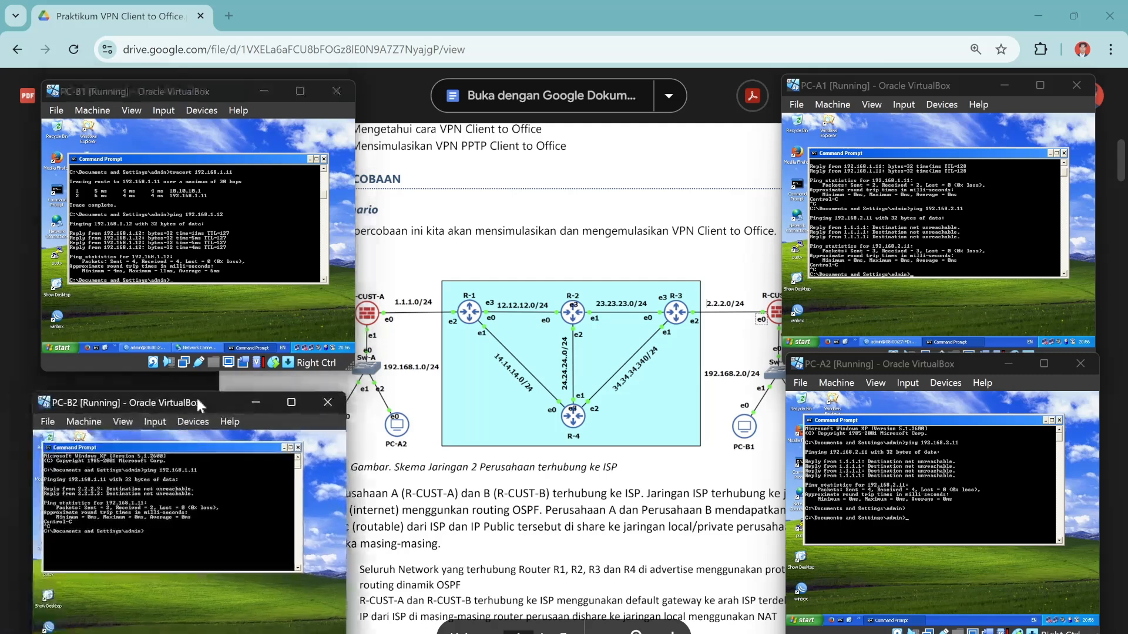
Rerun ping 192.168.2.11 on PC-A1, which returns 'Destination net unreachable'.
{"action": "left_click", "coordinate": [958, 262]}
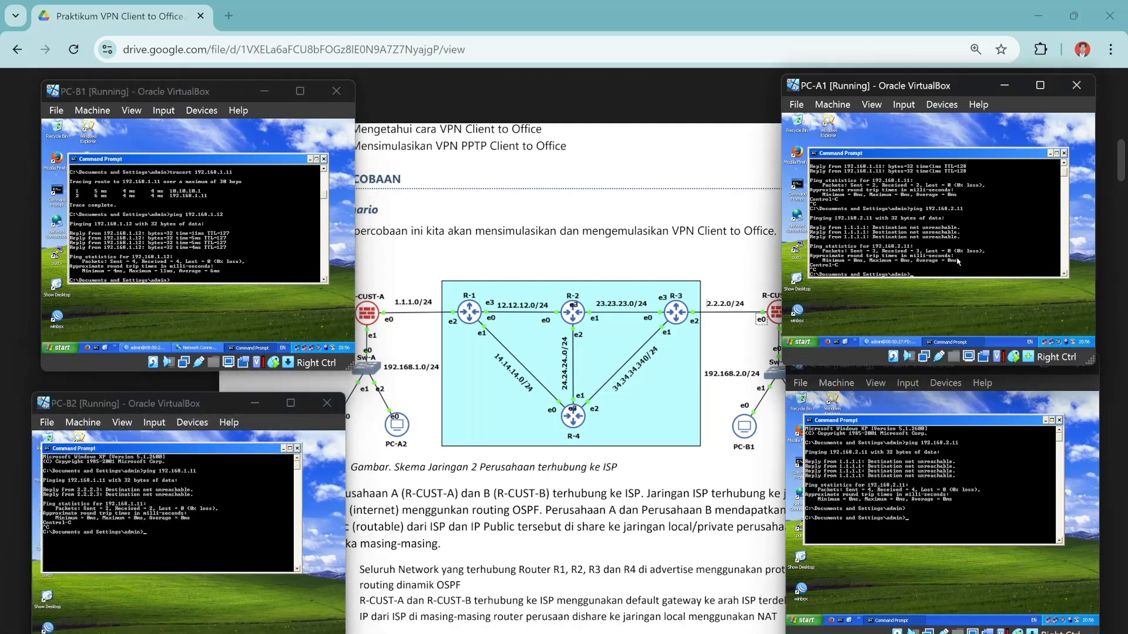
{"action": "key", "text": "Up"}
{"action": "key", "text": "Return"}
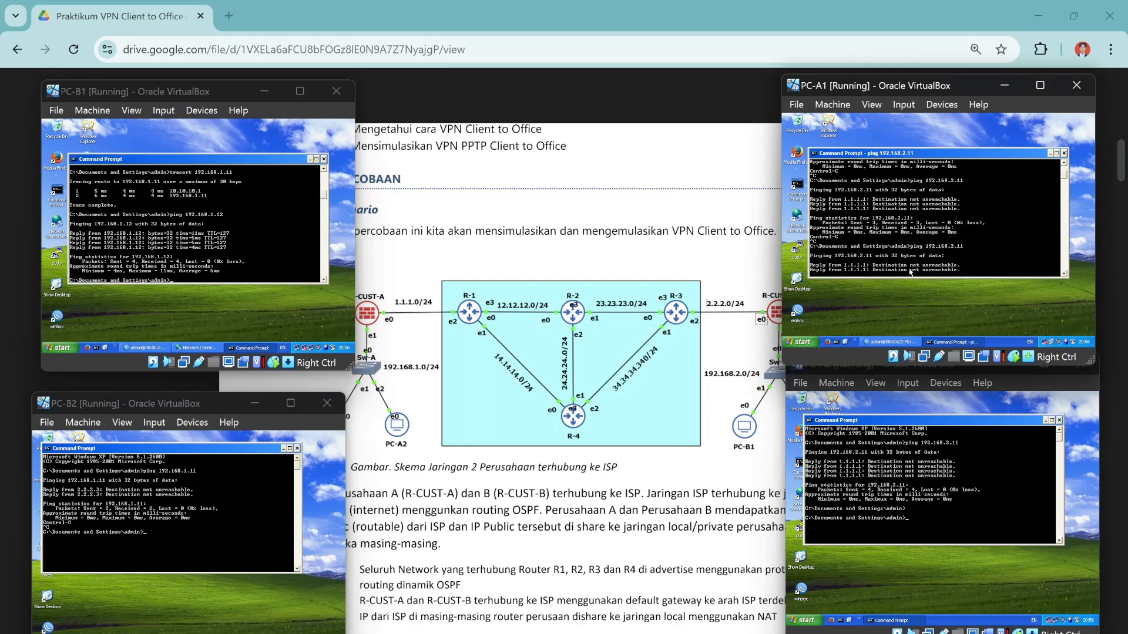
Stop PC-A1's unreachable ping to 192.168.2.11.
{"action": "key", "text": "ctrl+c"}
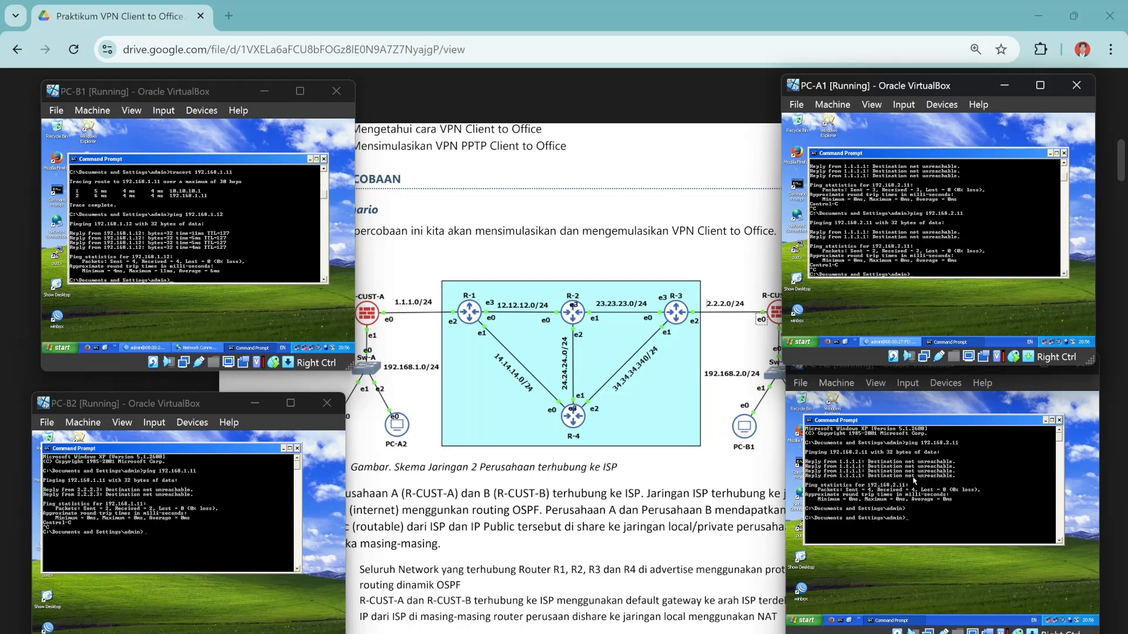
{"action": "key", "text": "Up"}
{"action": "type", "text": "pi"}
Ping 192.168.1.11 from PC-A2, timing out with 100% loss, and briefly check the GNS3 topology.
{"action": "left_click", "coordinate": [920, 519]}
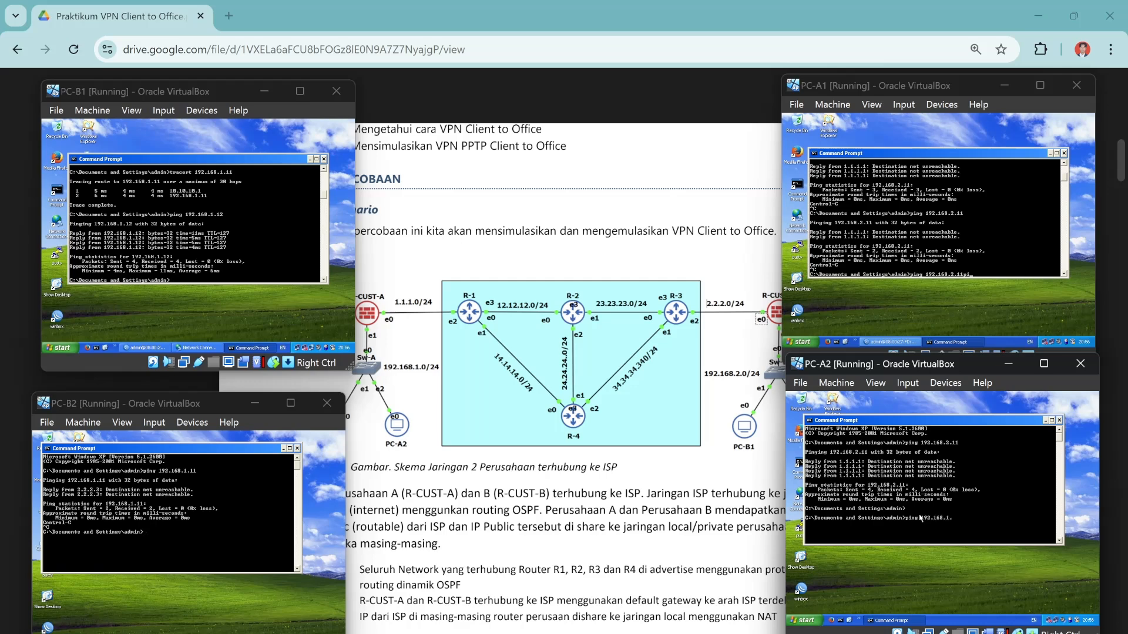
{"action": "type", "text": "11"}
{"action": "key", "text": "Return"}
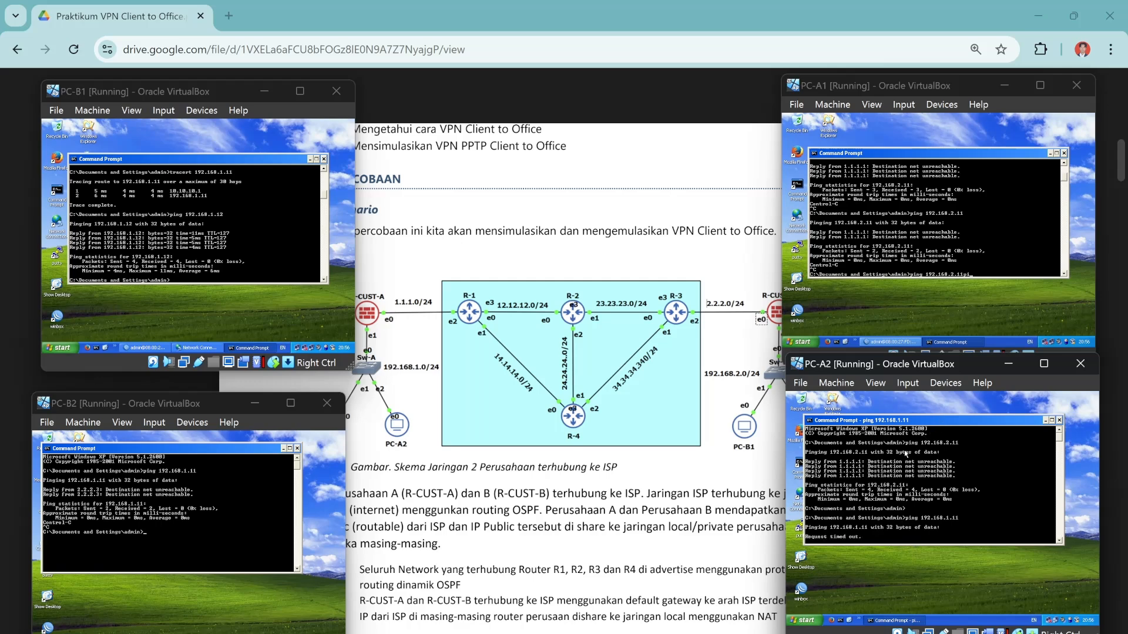
{"action": "left_click_drag", "start_coordinate": [897, 426], "coordinate": [912, 417]}
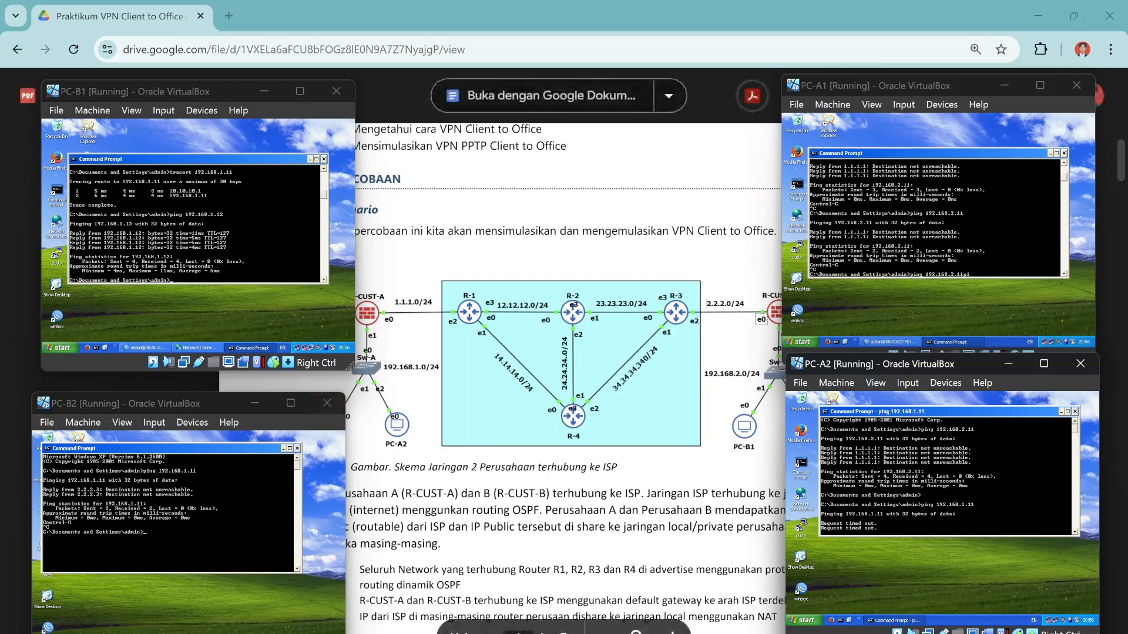
{"action": "left_click", "coordinate": [758, 632]}
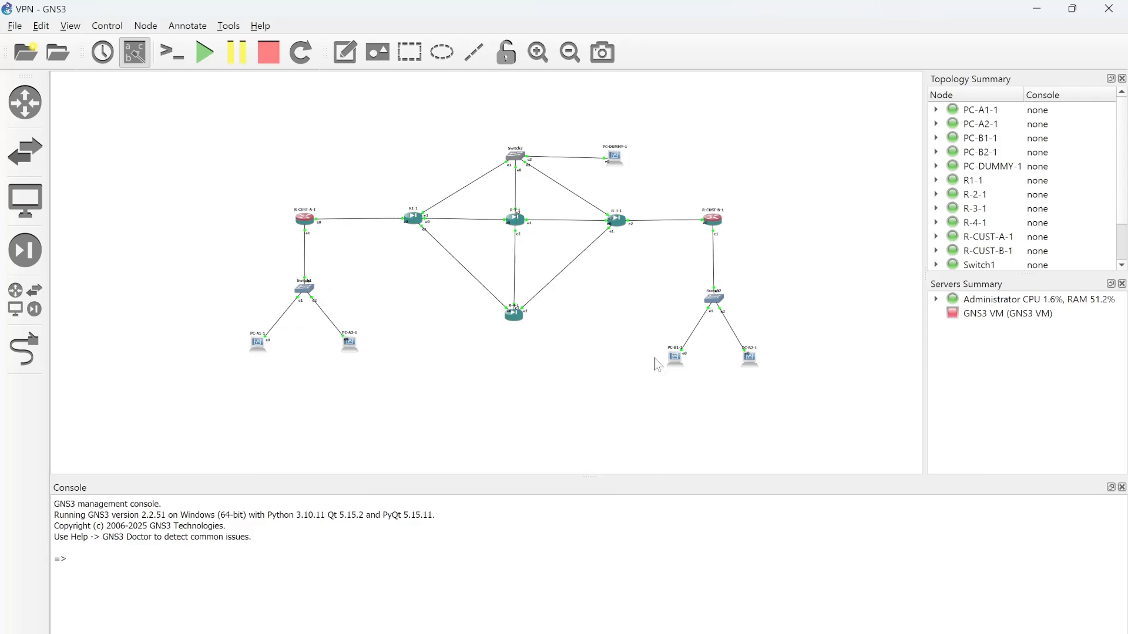
{"action": "left_click", "coordinate": [1037, 8]}
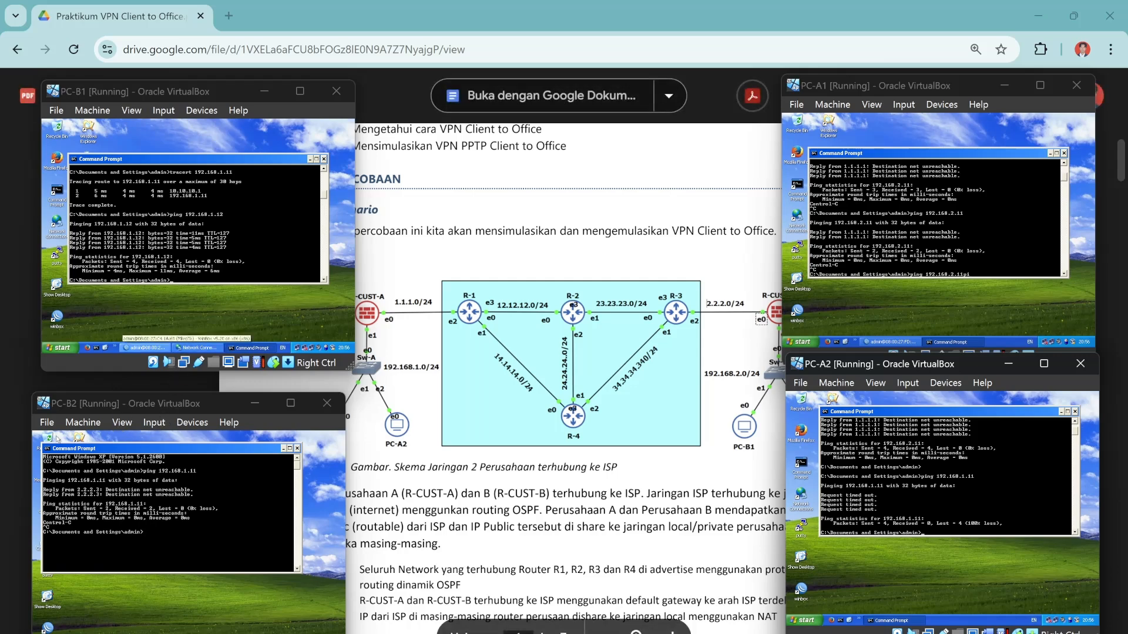
On PC-B2, close the command prompt and start a new workplace VPN connection in Network Connections.
{"action": "left_click", "coordinate": [298, 449]}
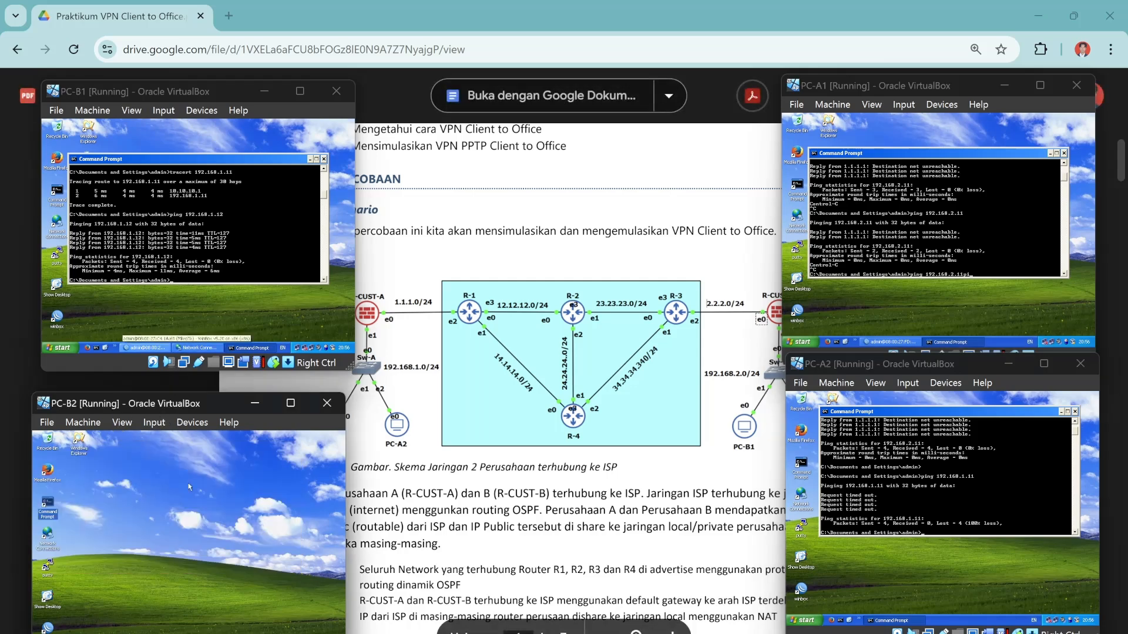
{"action": "double_click", "coordinate": [47, 534]}
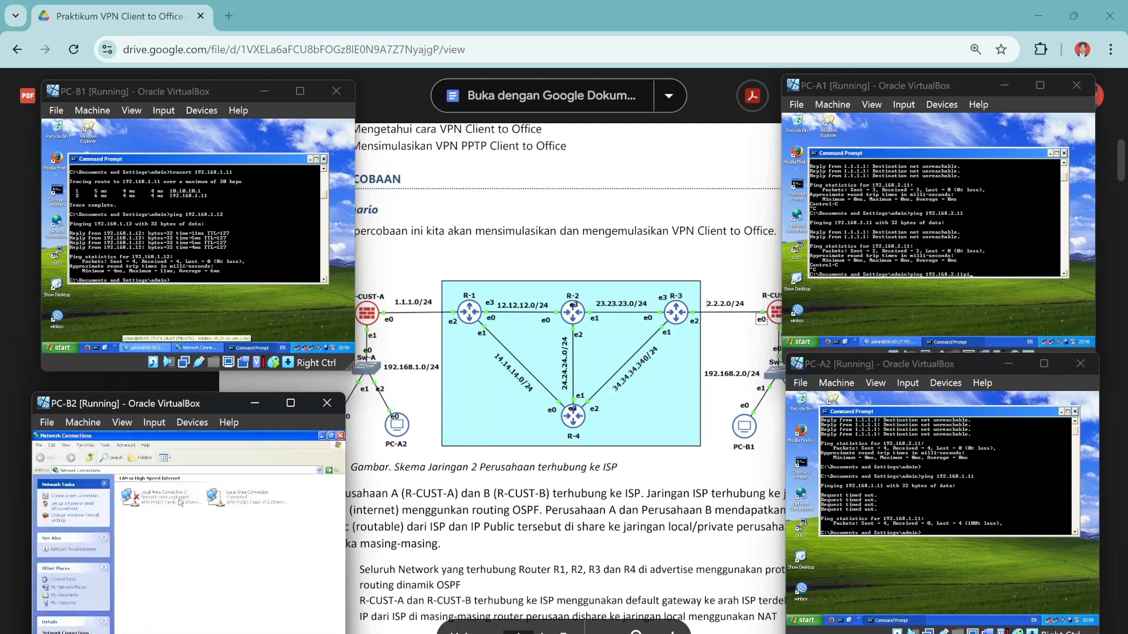
{"action": "left_click", "coordinate": [72, 498]}
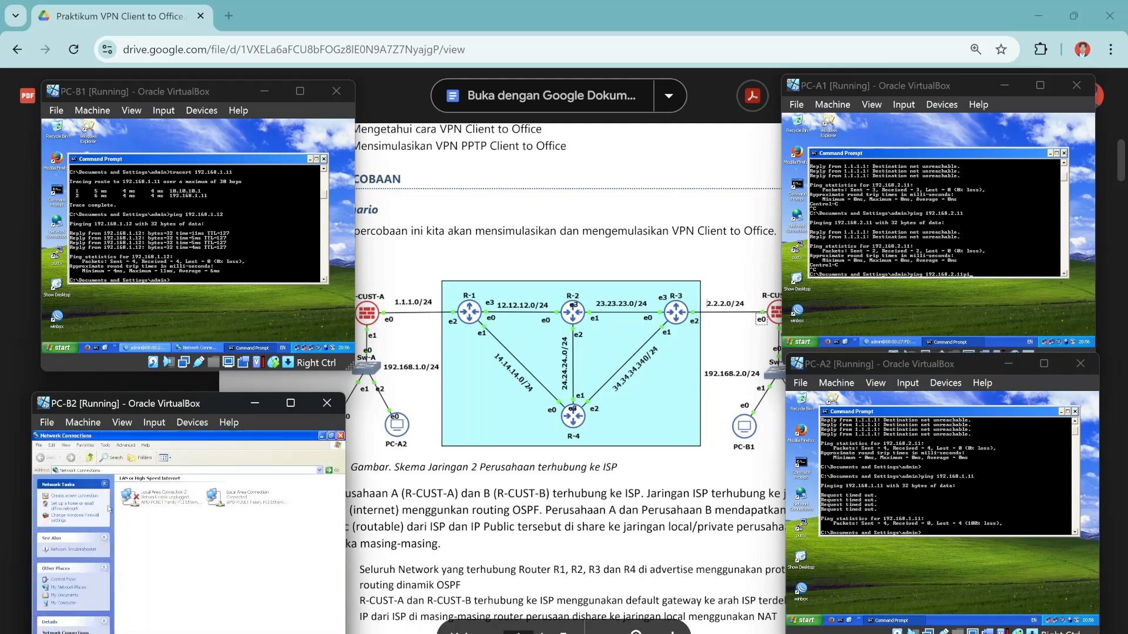
{"action": "left_click", "coordinate": [234, 615]}
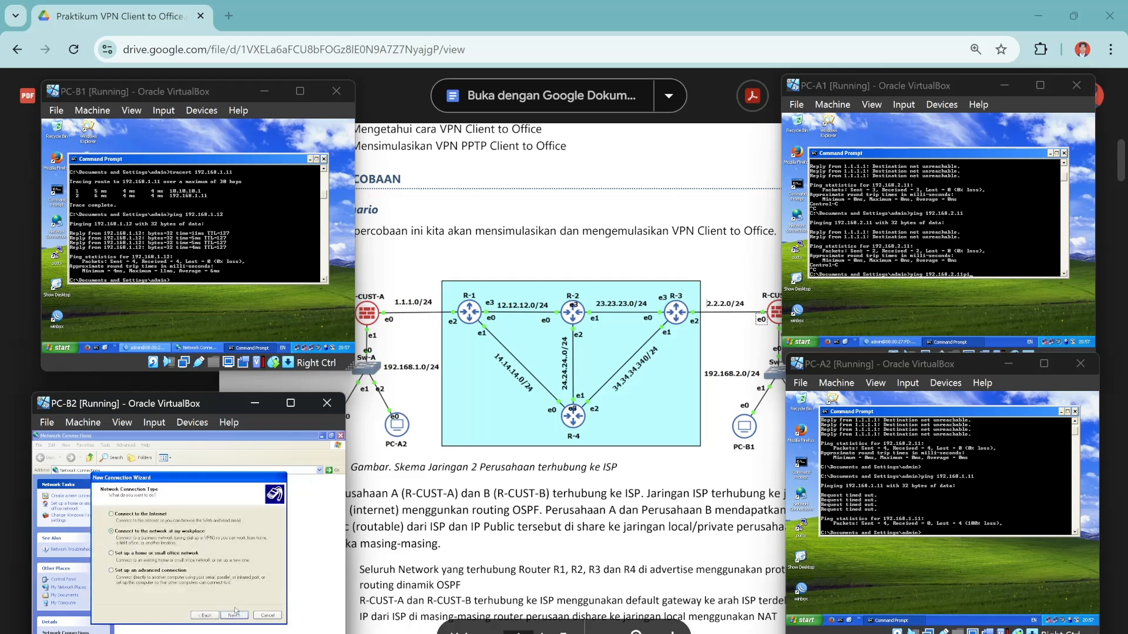
{"action": "left_click", "coordinate": [234, 616]}
{"action": "left_click", "coordinate": [112, 547]}
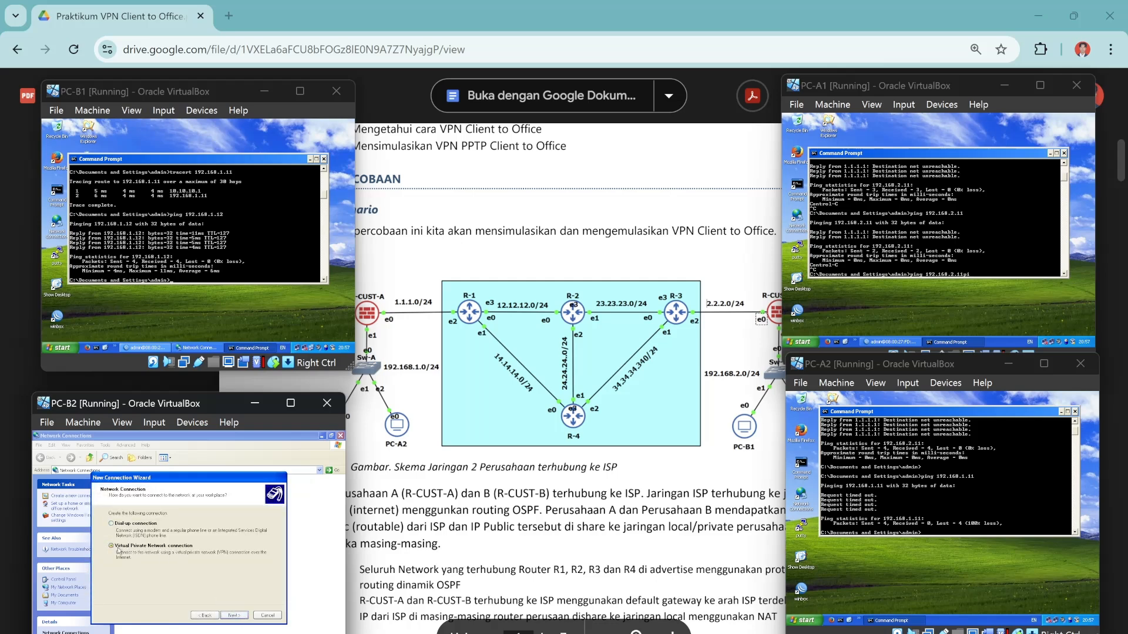
{"action": "left_click", "coordinate": [242, 617]}
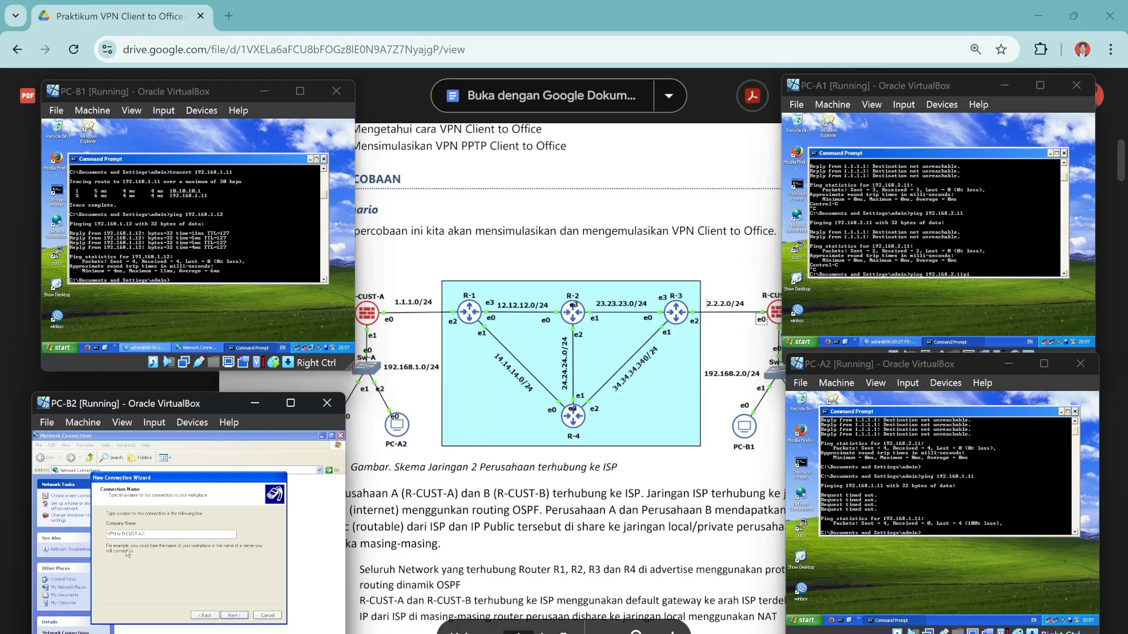
Finish the 'VPN to R-CUST-A' connection to host 1.1.1.10 with a desktop shortcut, save credentials, and dial it.
{"action": "left_click", "coordinate": [234, 615]}
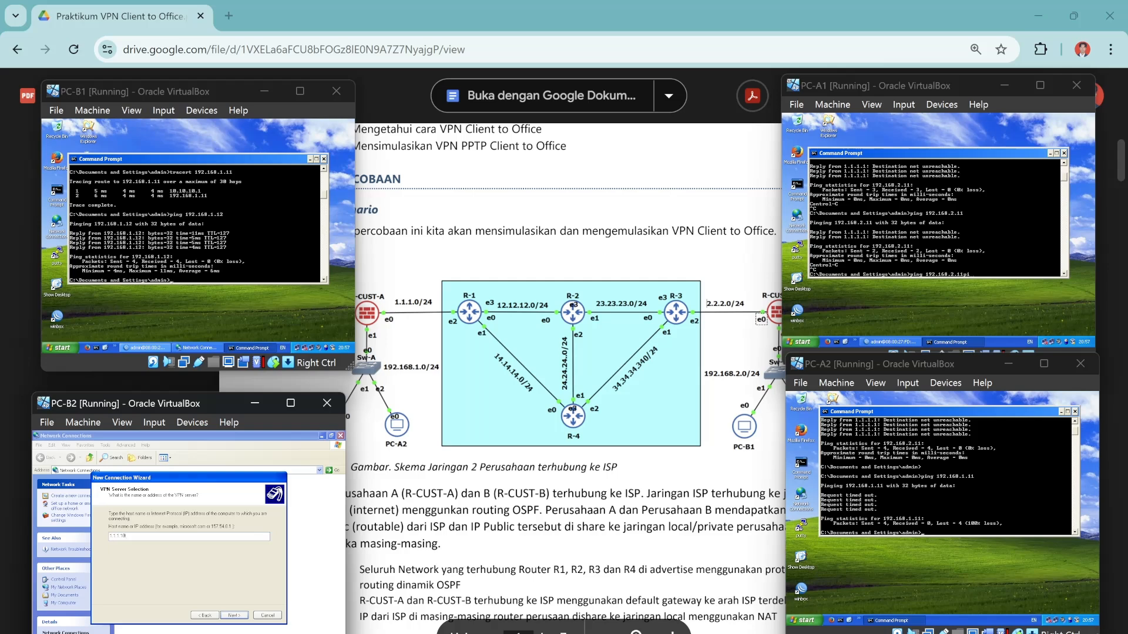
{"action": "left_click", "coordinate": [234, 615]}
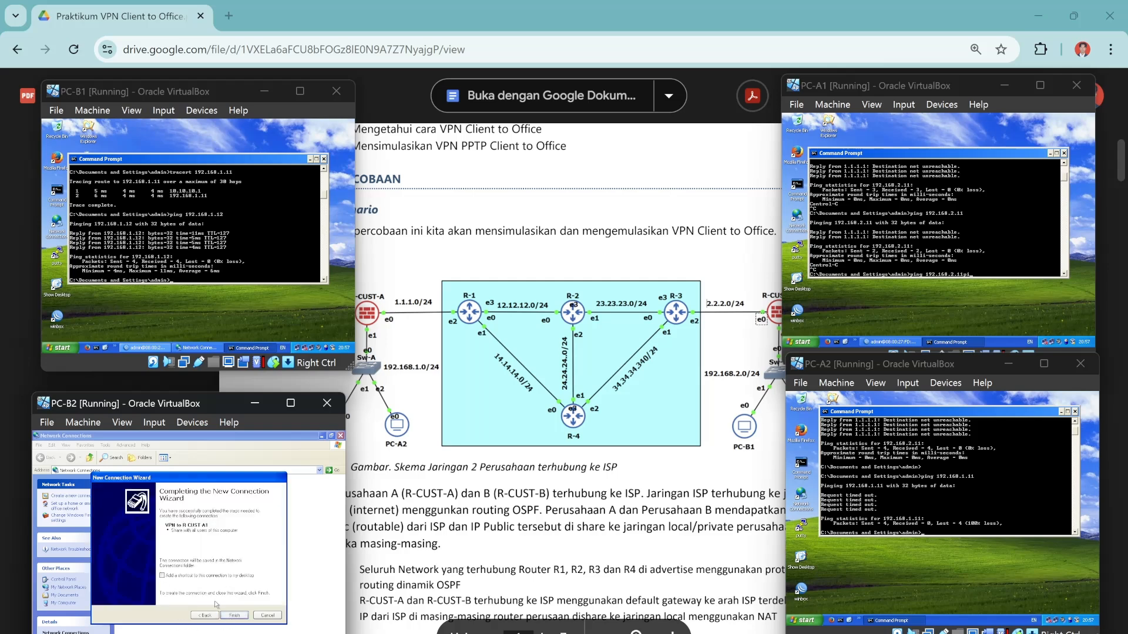
{"action": "left_click", "coordinate": [162, 576]}
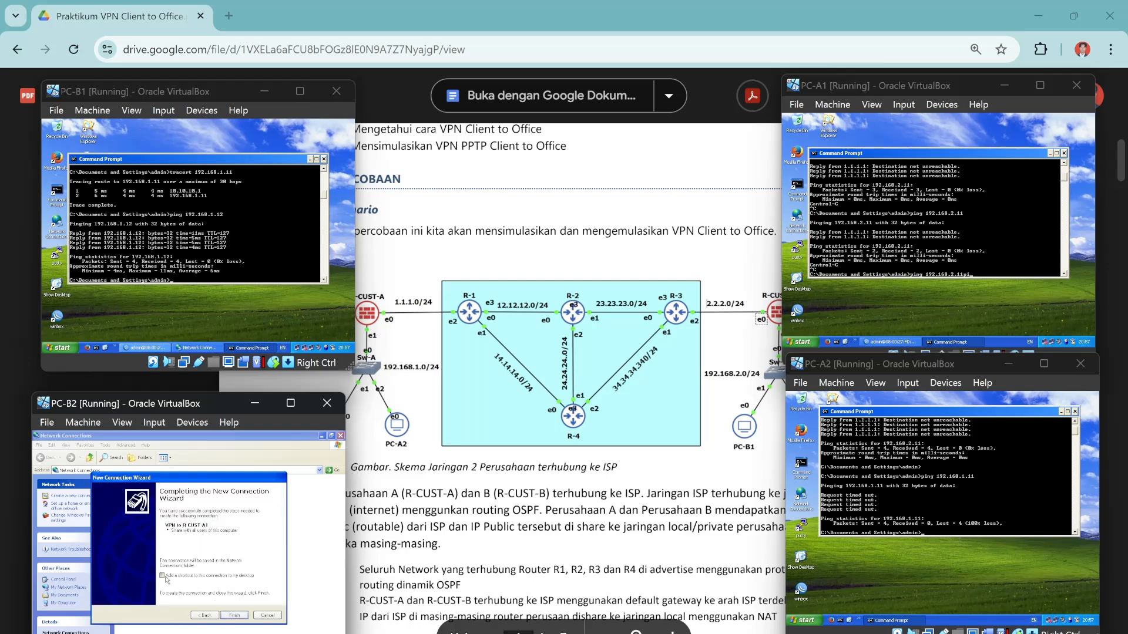
{"action": "left_click", "coordinate": [235, 616]}
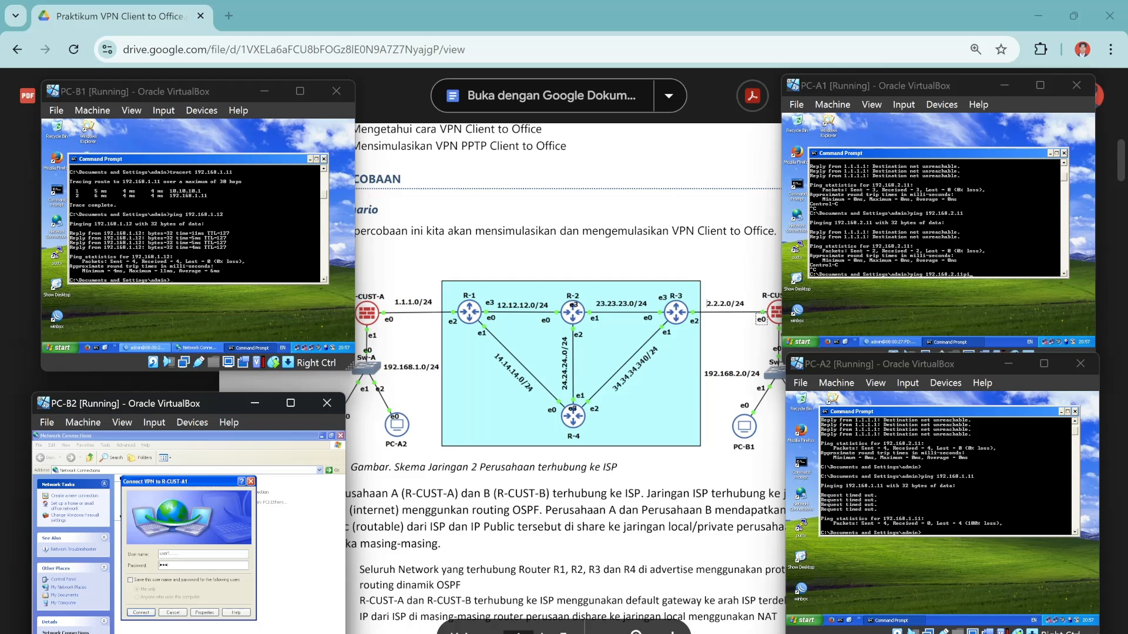
{"action": "left_click", "coordinate": [130, 580]}
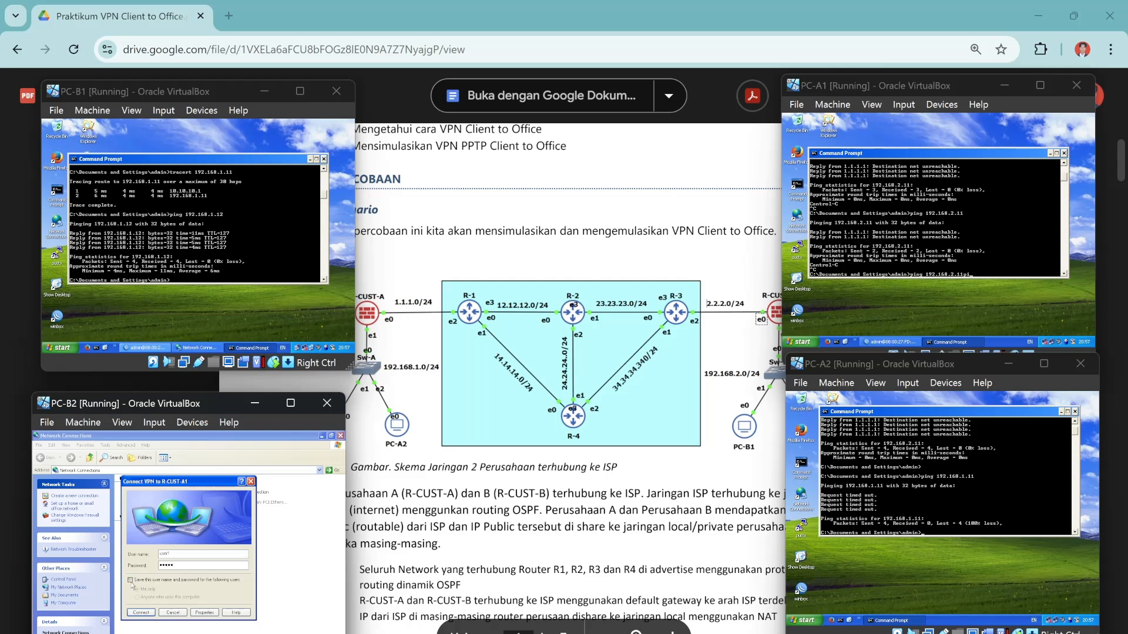
{"action": "left_click", "coordinate": [148, 613]}
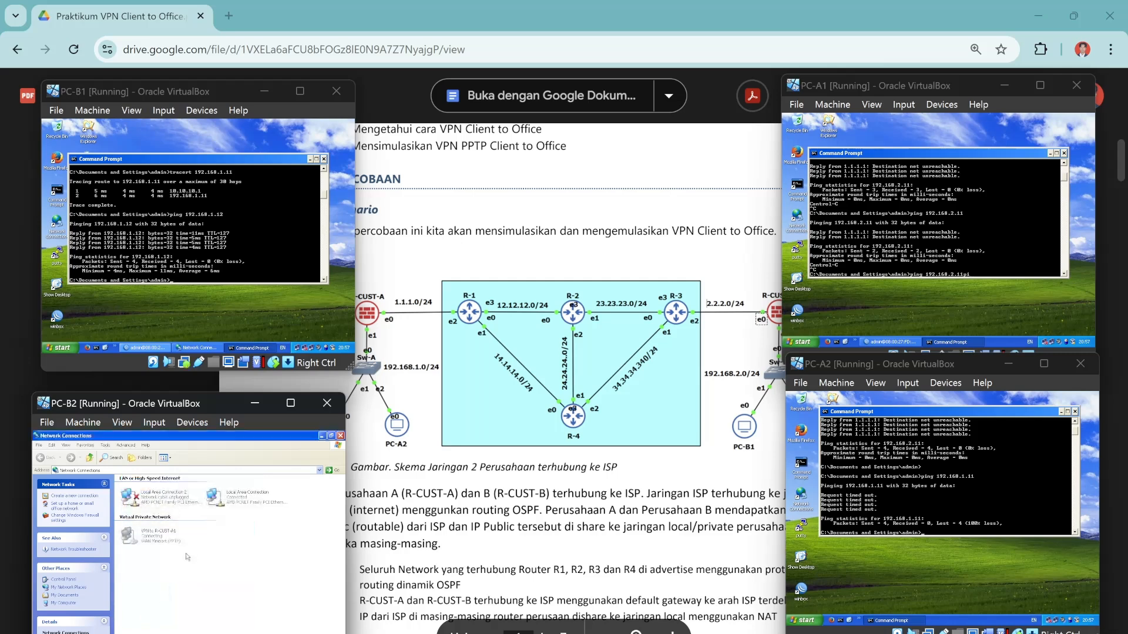
{"action": "left_click", "coordinate": [322, 436]}
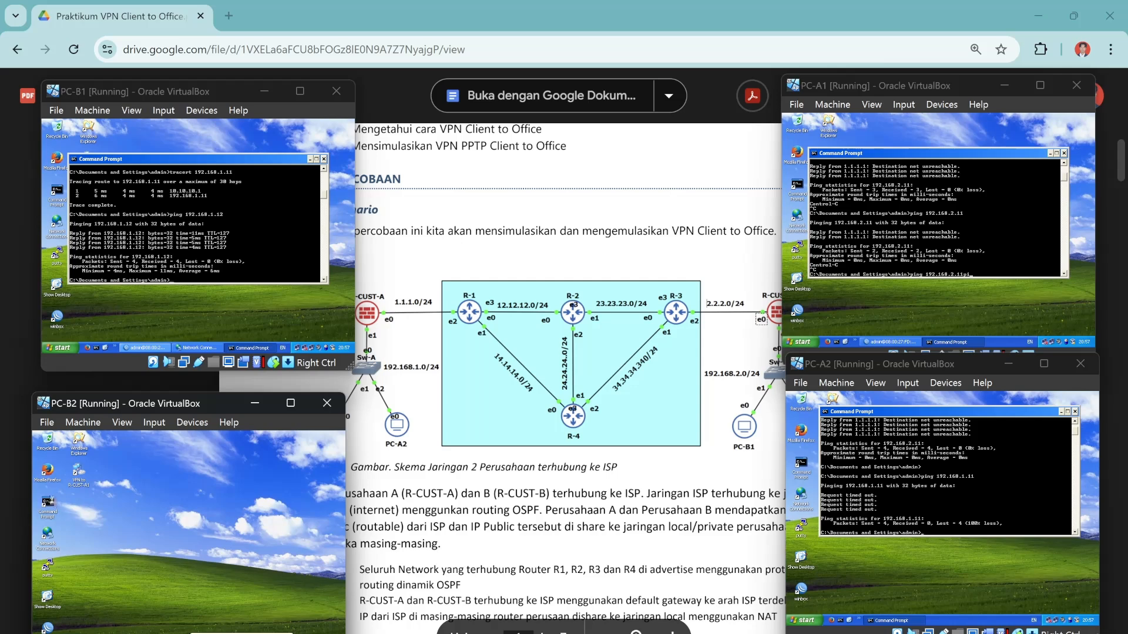
On PC-B2, confirm VPN address 10.10.10.2 with ipconfig; its ping to 192.168.1.11 times out.
{"action": "double_click", "coordinate": [50, 500]}
{"action": "type", "text": "i"}
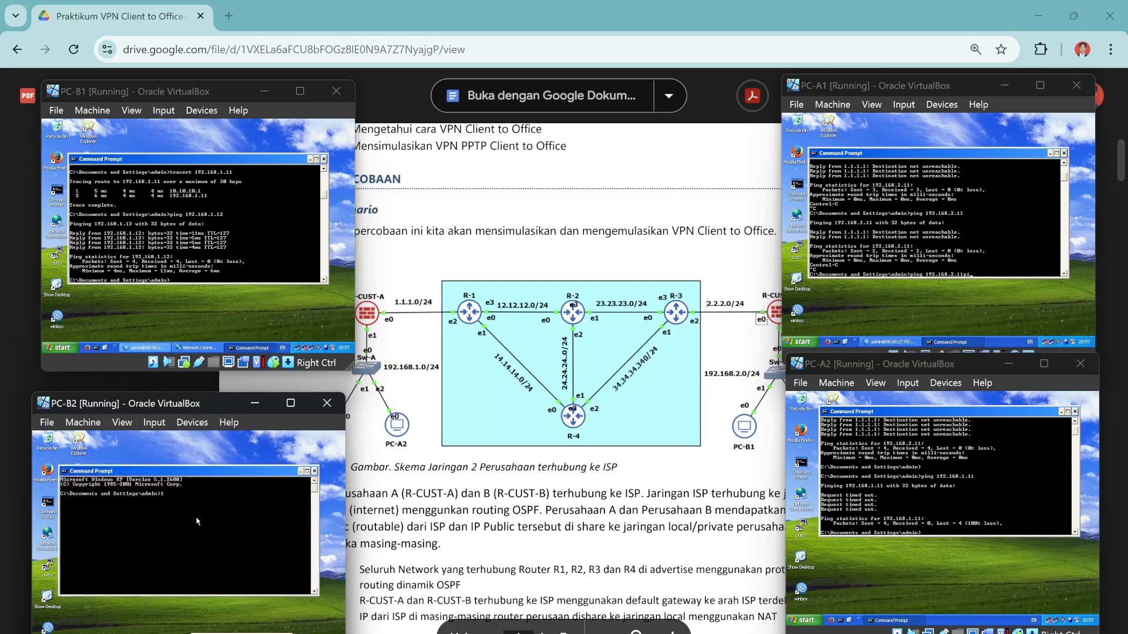
{"action": "type", "text": "pconfig"}
{"action": "key", "text": "Return"}
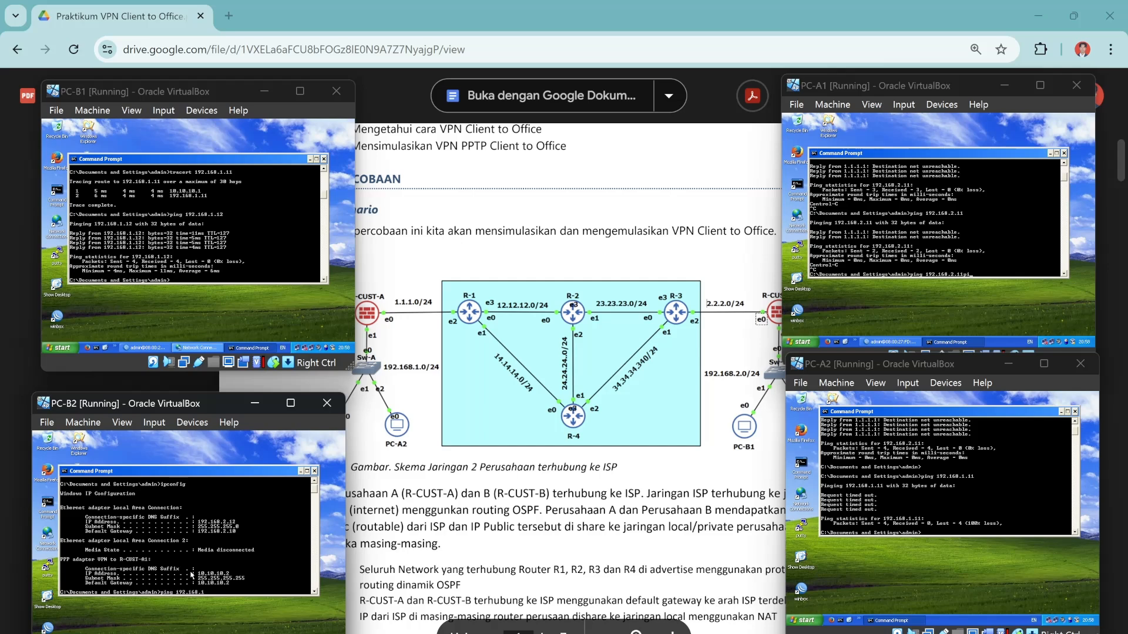
{"action": "type", "text": "1"}
{"action": "key", "text": "Return"}
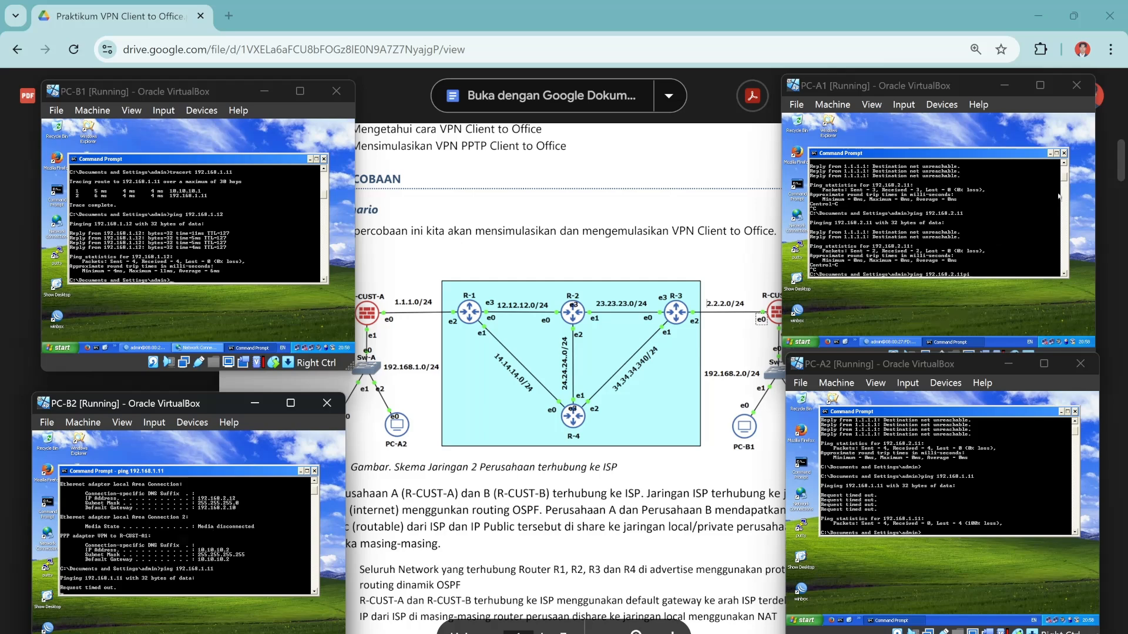
Dismiss PC-A1's 'Could not connect' error and launch WinBox on it.
{"action": "left_click", "coordinate": [1051, 152]}
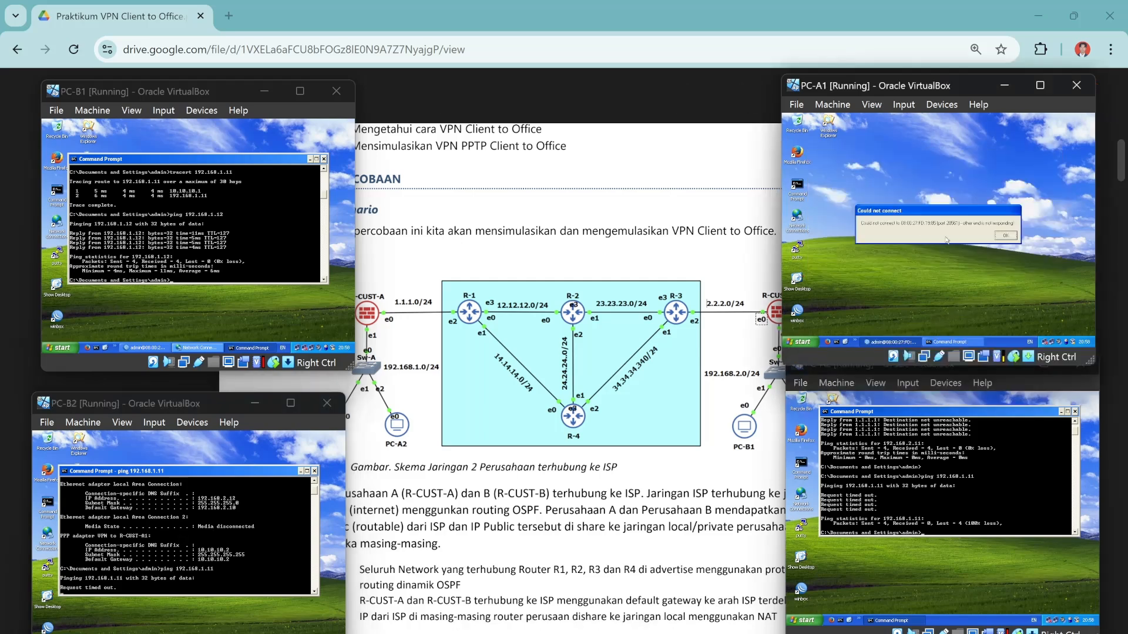
{"action": "left_click", "coordinate": [1005, 237]}
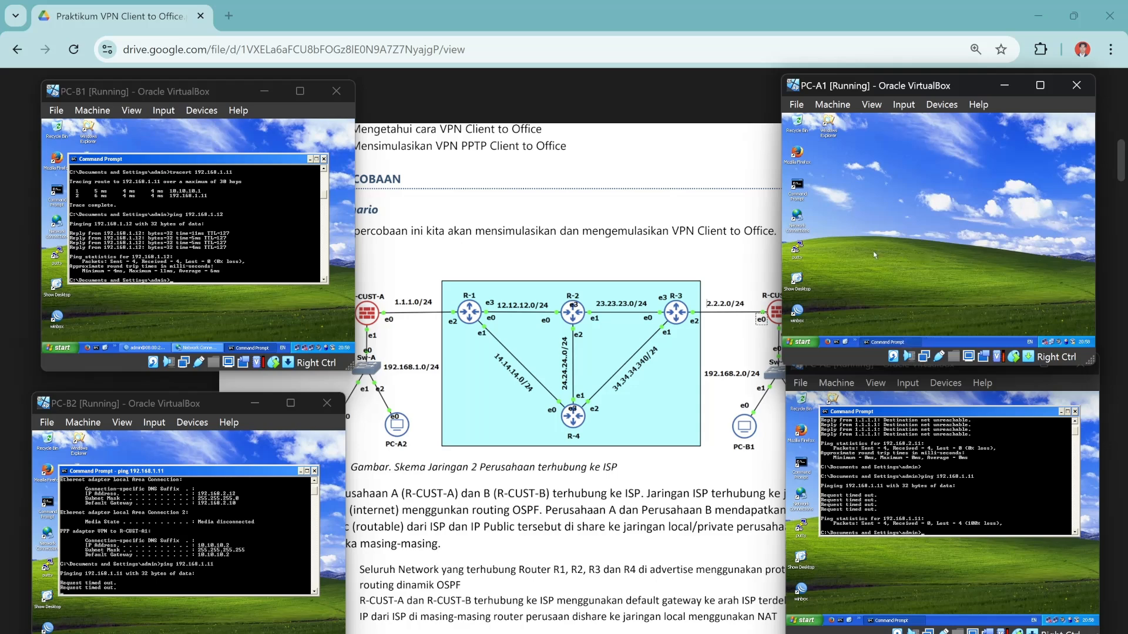
{"action": "double_click", "coordinate": [800, 314]}
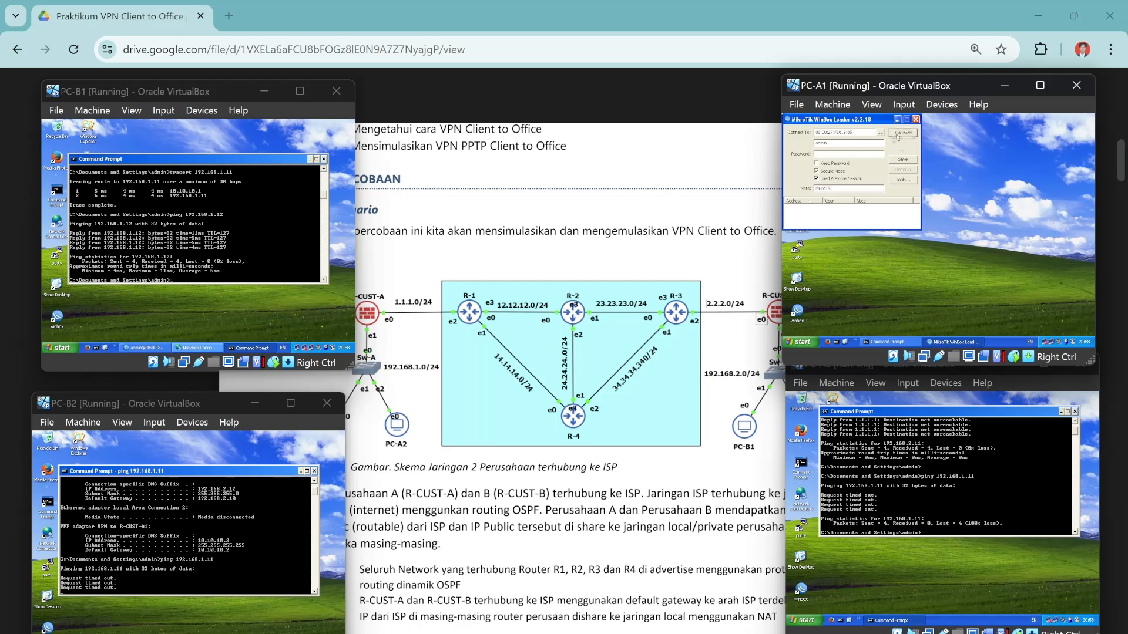
Log PC-A1 into the MikroTik router, review PPP active connections, then close PC-B2's command prompt.
{"action": "left_click", "coordinate": [898, 137]}
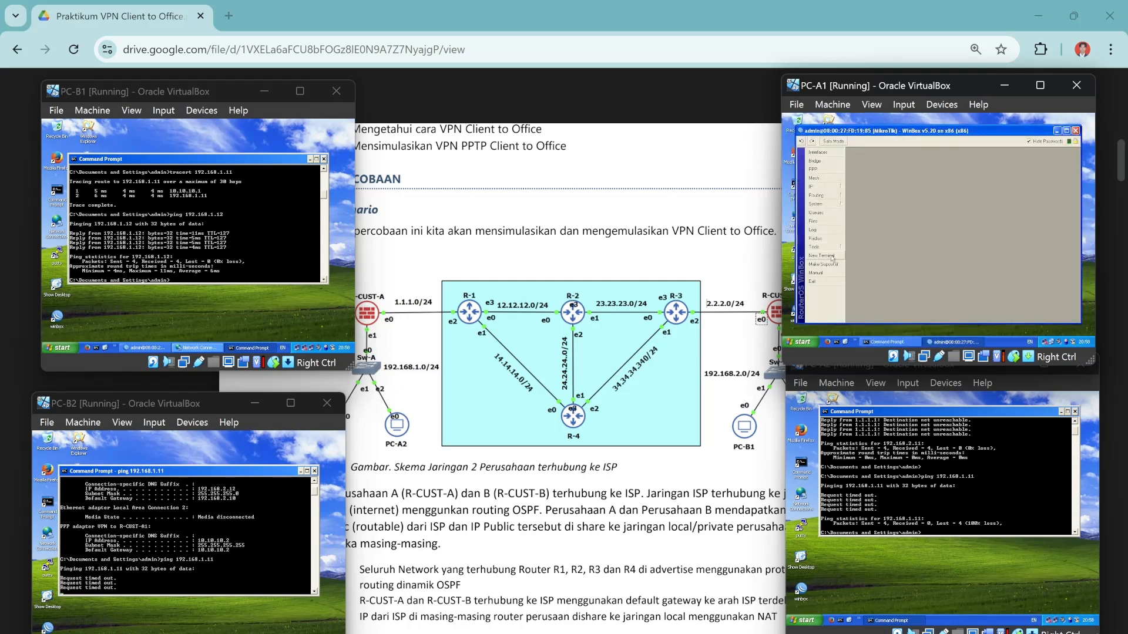
{"action": "left_click", "coordinate": [813, 169]}
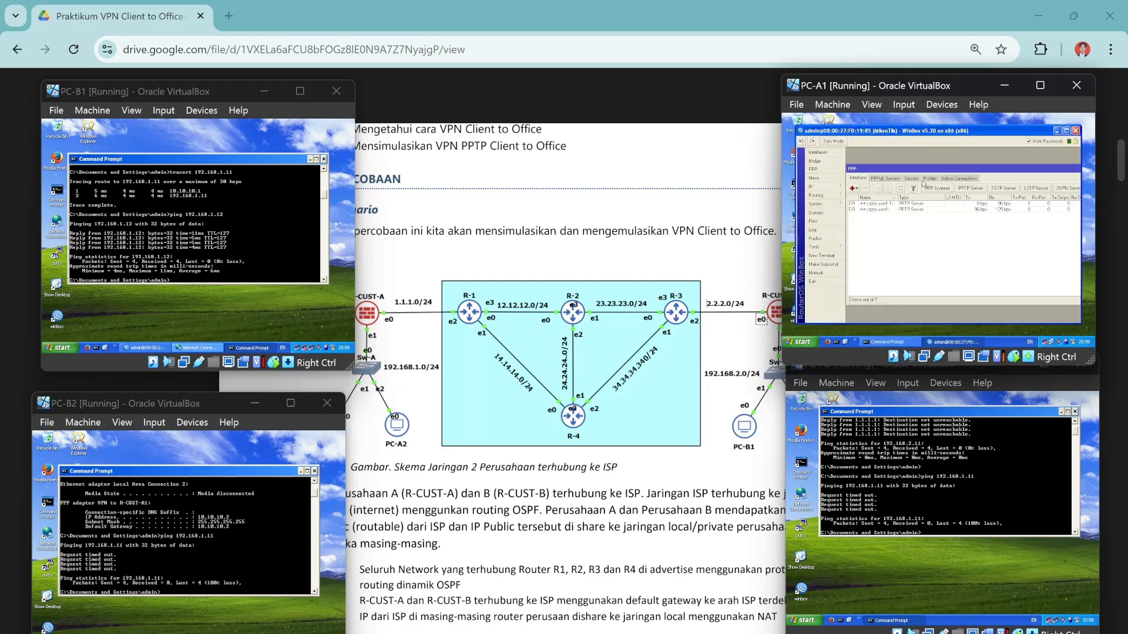
{"action": "left_click", "coordinate": [961, 179]}
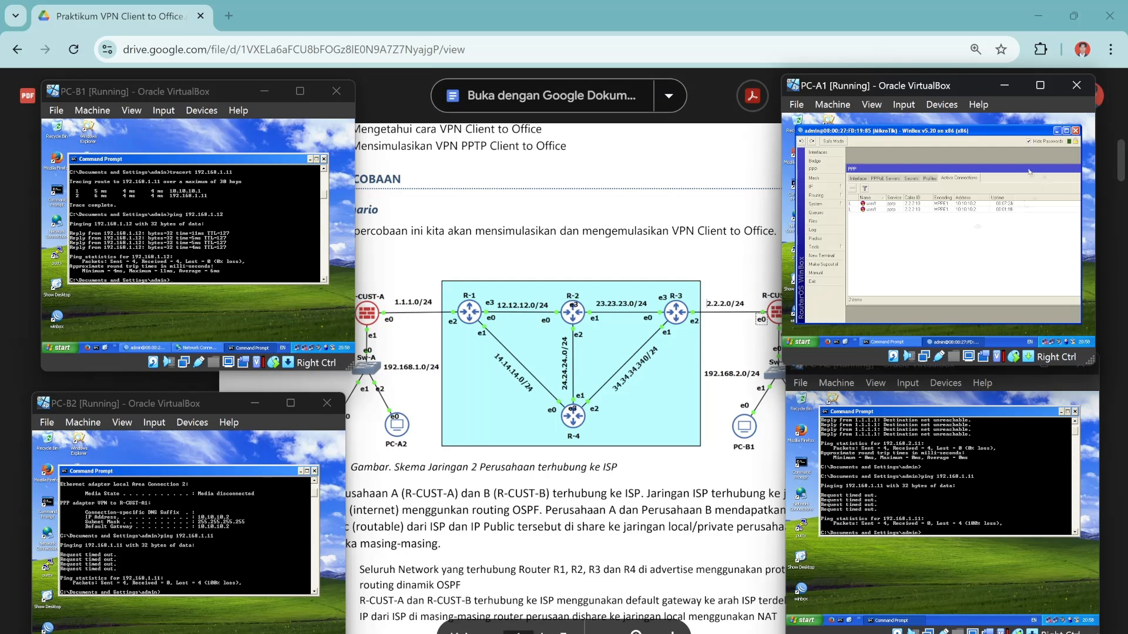
{"action": "left_click_drag", "start_coordinate": [1011, 169], "coordinate": [903, 175]}
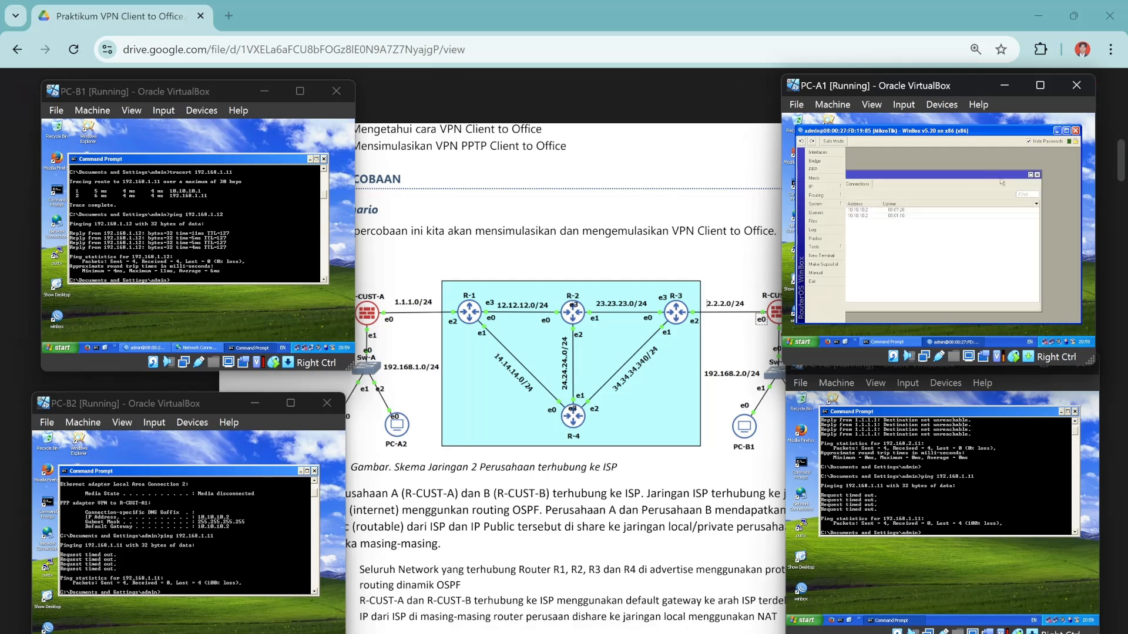
{"action": "left_click", "coordinate": [1038, 175]}
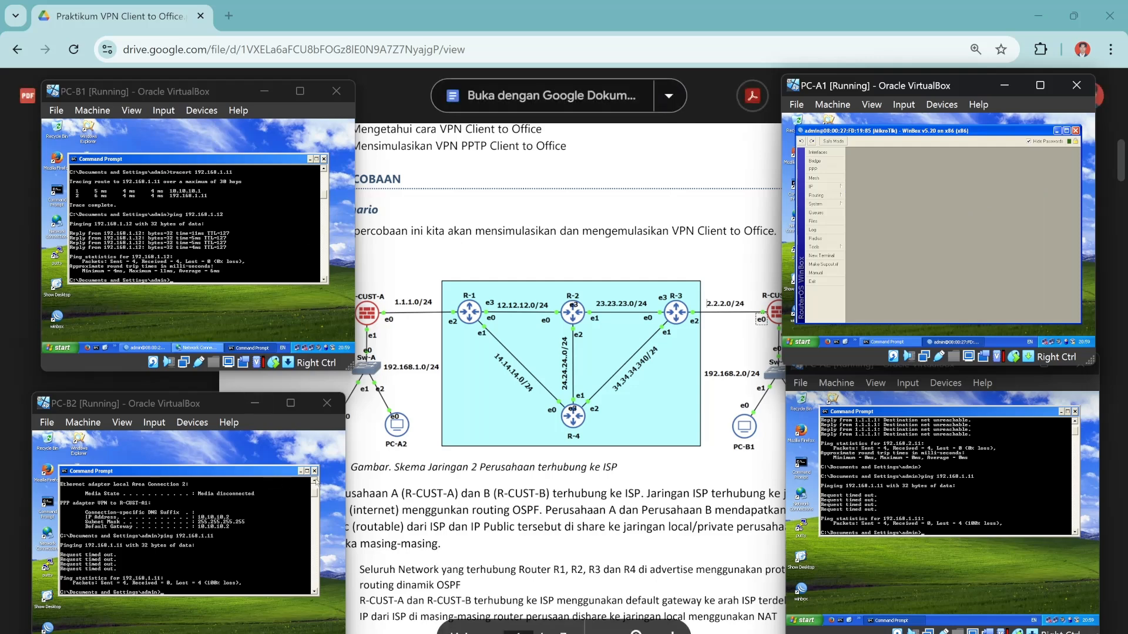
{"action": "left_click", "coordinate": [315, 471]}
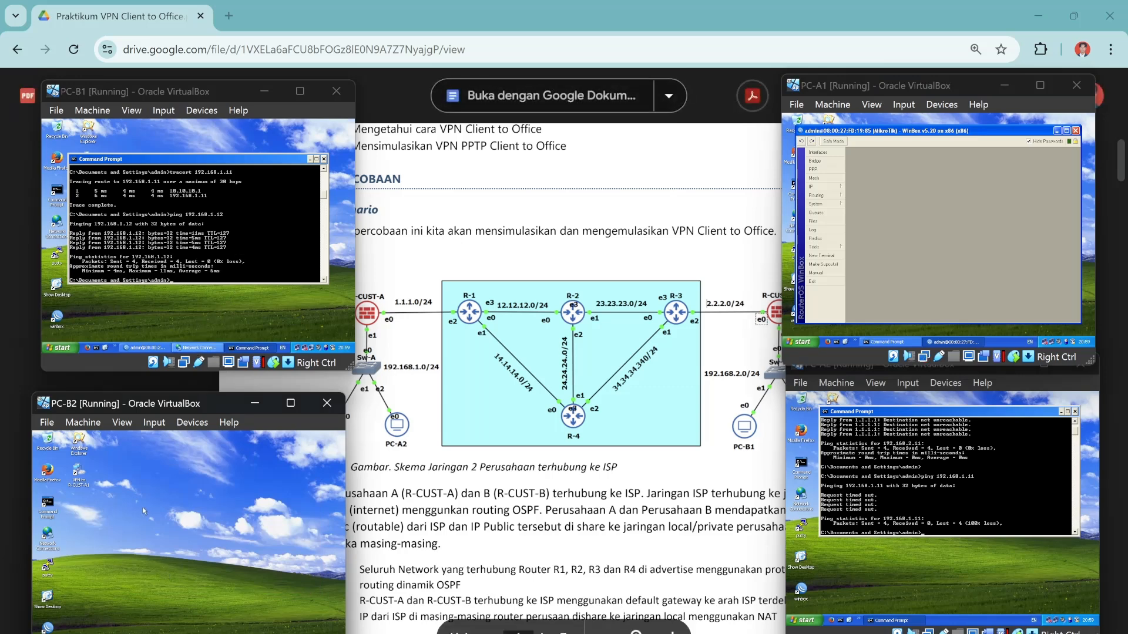
{"action": "double_click", "coordinate": [52, 535]}
Disconnect PC-B2's VPN to R-CUST-A1, then recheck PC-A1's active PPTP connections in WinBox.
{"action": "left_click", "coordinate": [196, 594]}
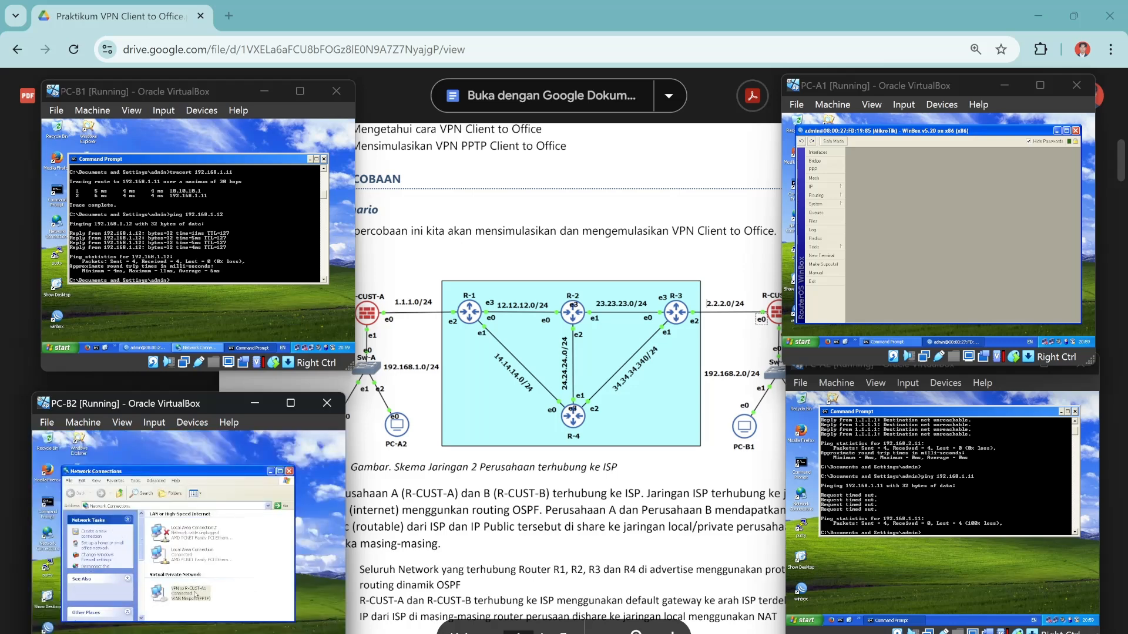
{"action": "right_click", "coordinate": [196, 594]}
{"action": "left_click", "coordinate": [207, 599]}
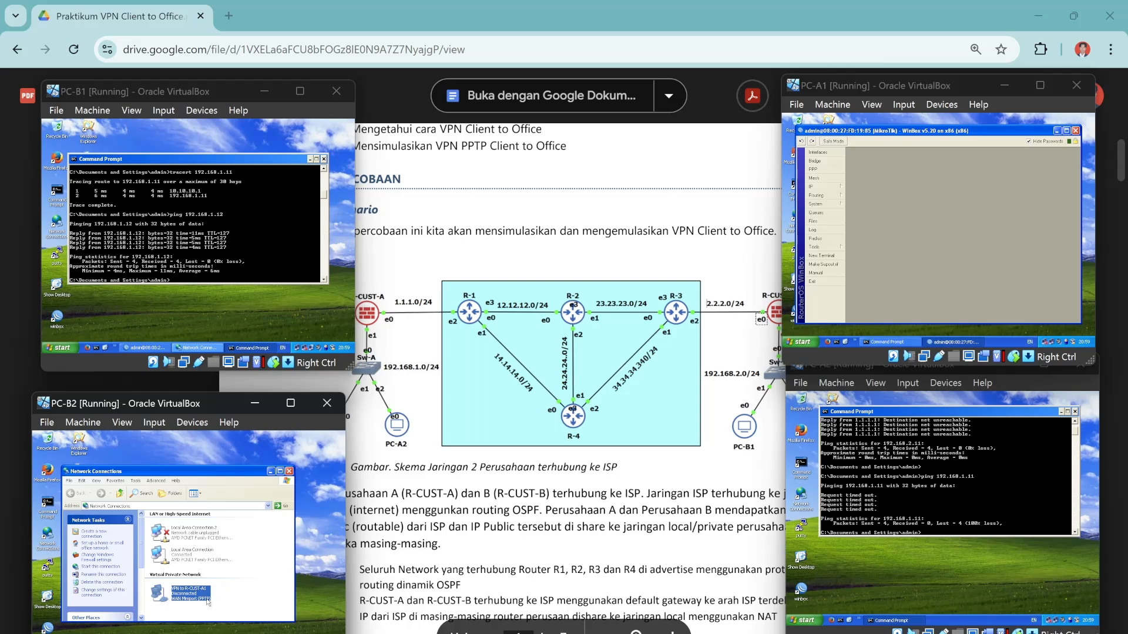
{"action": "left_click", "coordinate": [289, 471]}
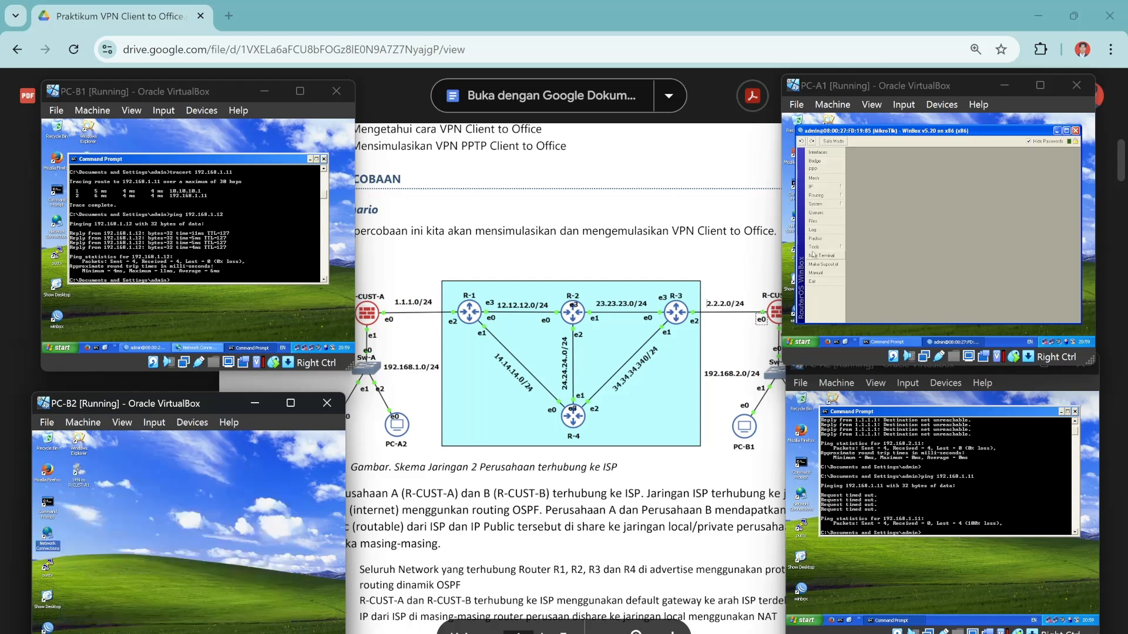
{"action": "left_click", "coordinate": [814, 169]}
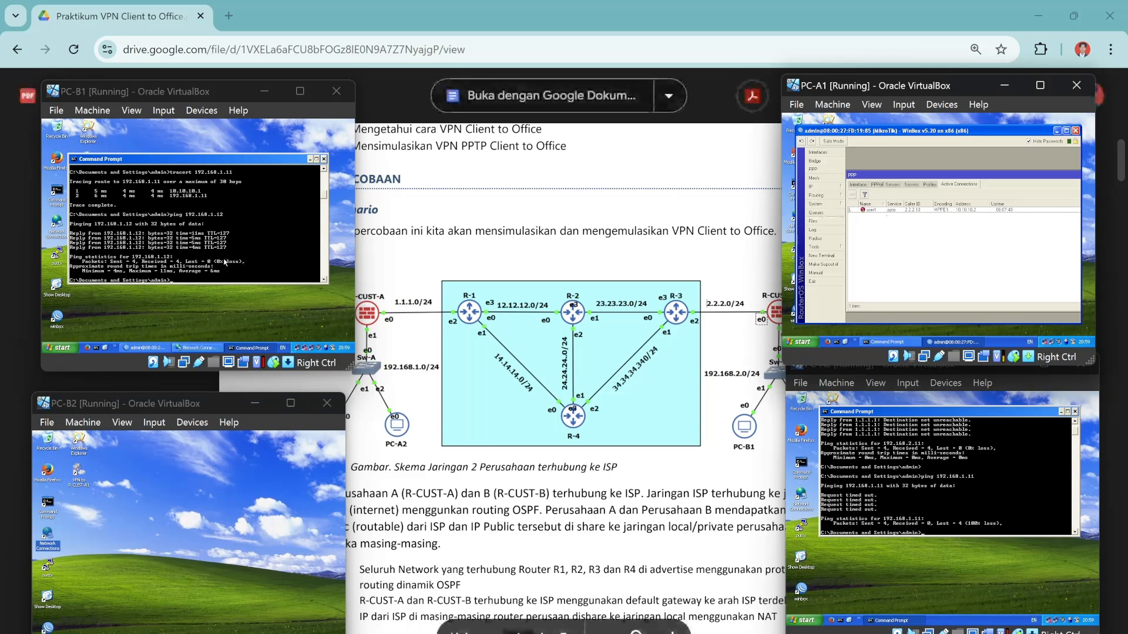
From PC-B1's command prompt, ping 192.168.1.11 and 192.168.1.12.
{"action": "left_click", "coordinate": [225, 263]}
{"action": "type", "text": "p"}
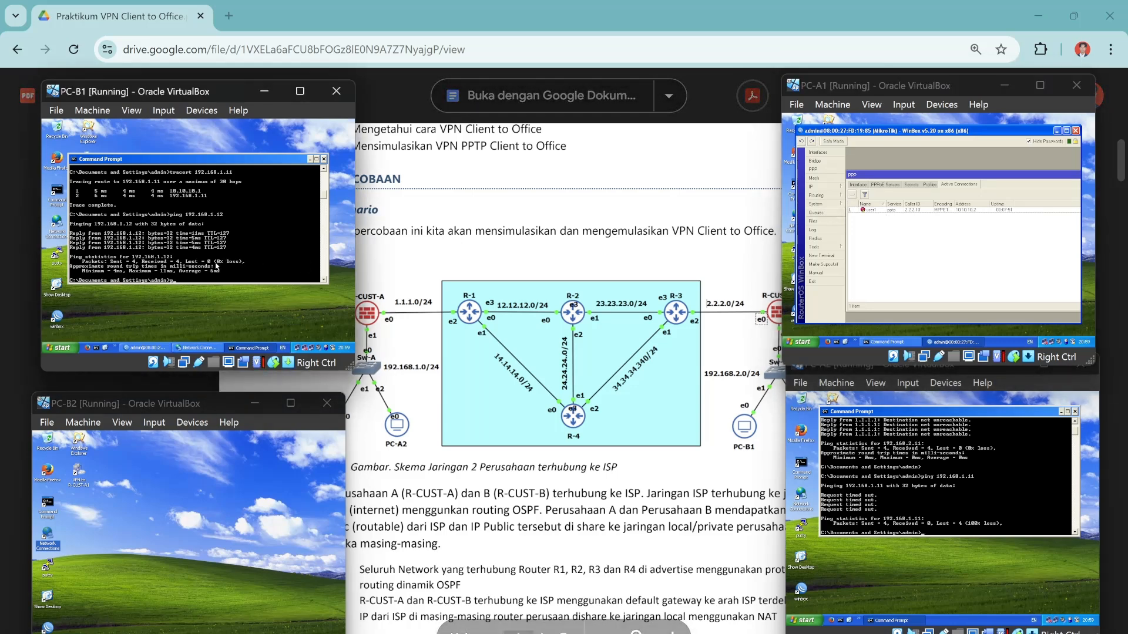
{"action": "type", "text": "ing 192.168.1."}
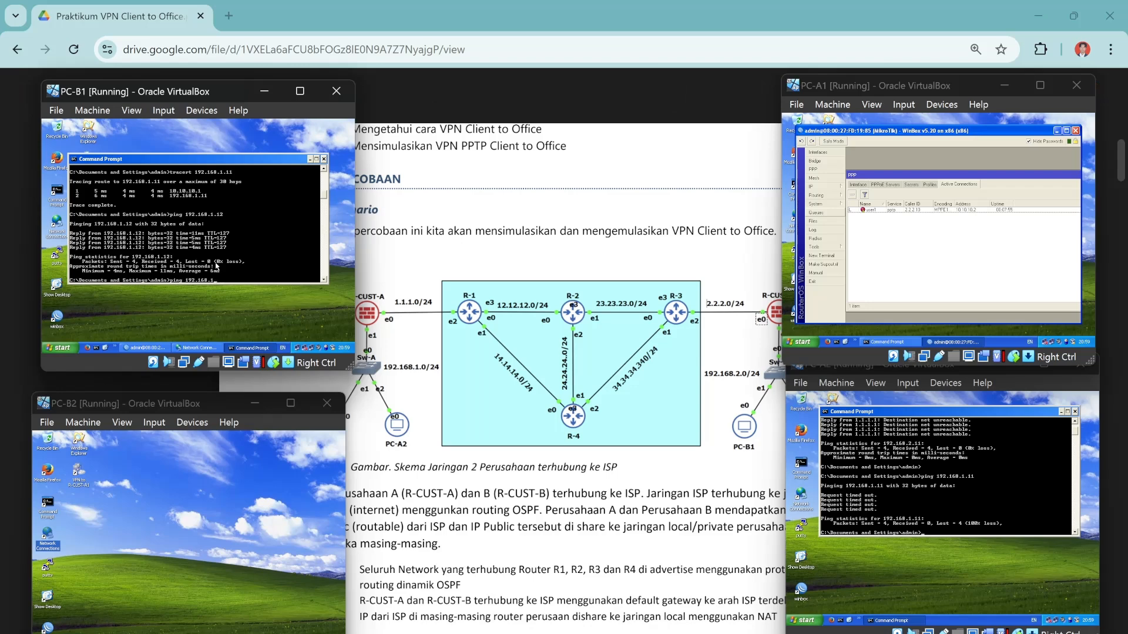
{"action": "type", "text": "121"}
{"action": "key", "text": "Return"}
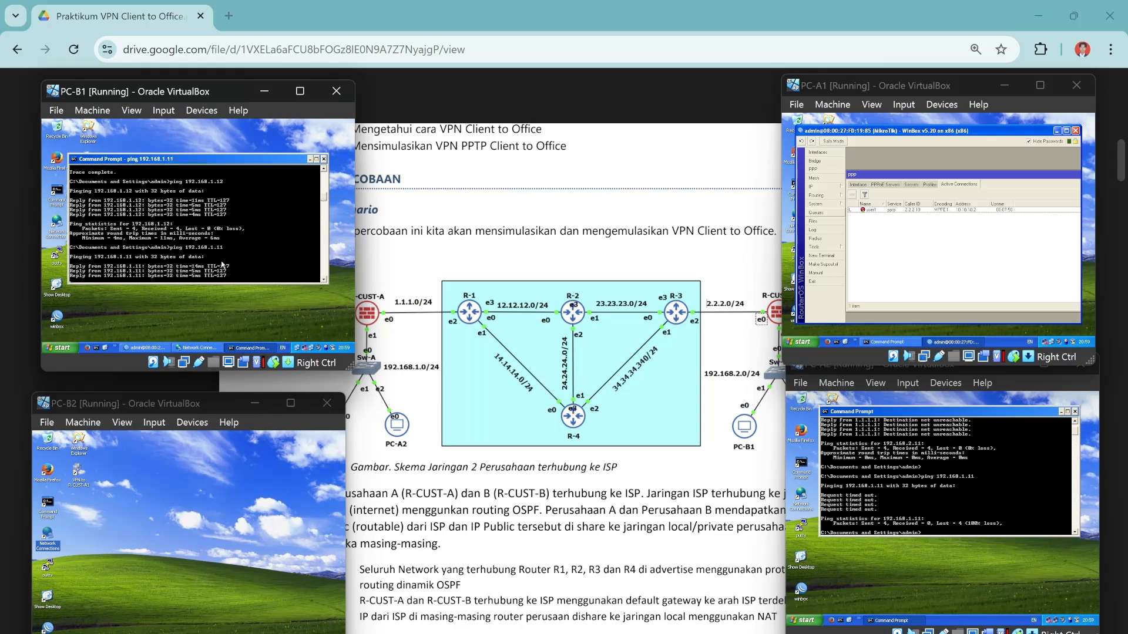
{"action": "key", "text": "Up"}
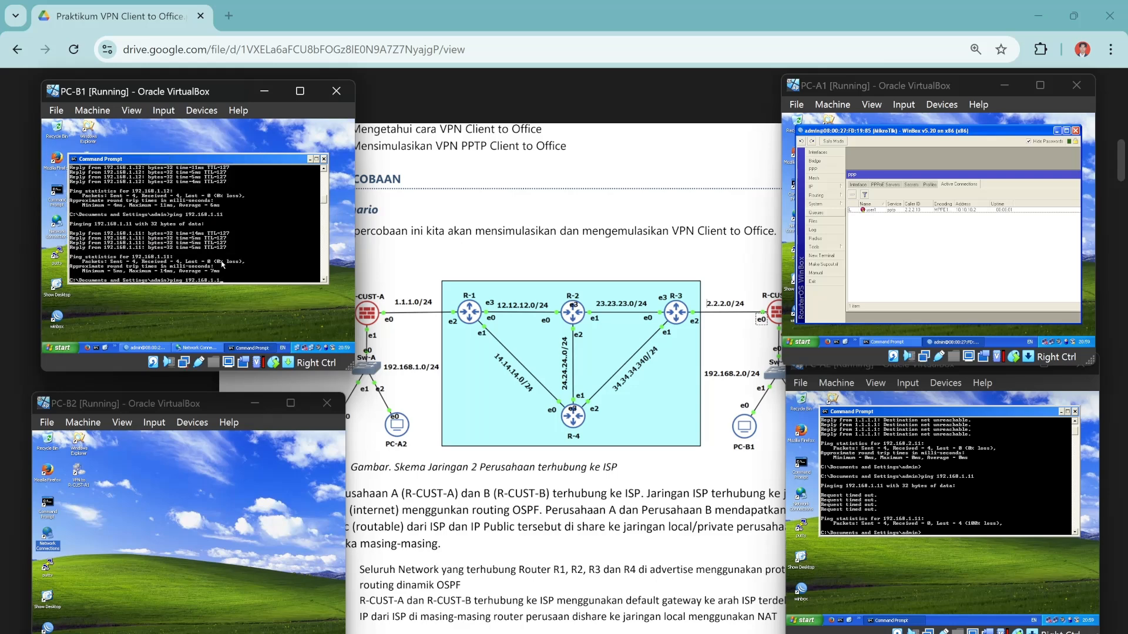
{"action": "key", "text": "Return"}
Run tracert from PC-B1 to 192.168.1.11 and 192.168.1.12.
{"action": "key", "text": "Up"}
{"action": "key", "text": "BackSpace"}
{"action": "key", "text": "BackSpace"}
{"action": "key", "text": "BackSpace"}
{"action": "key", "text": "BackSpace"}
{"action": "key", "text": "BackSpace"}
{"action": "key", "text": "BackSpace"}
{"action": "key", "text": "BackSpace"}
{"action": "key", "text": "BackSpace"}
{"action": "key", "text": "BackSpace"}
{"action": "key", "text": "BackSpace"}
{"action": "key", "text": "BackSpace"}
{"action": "key", "text": "BackSpace"}
{"action": "key", "text": "BackSpace"}
{"action": "key", "text": "BackSpace"}
{"action": "type", "text": "tracert 192.168.1.11"}
{"action": "key", "text": "Return"}
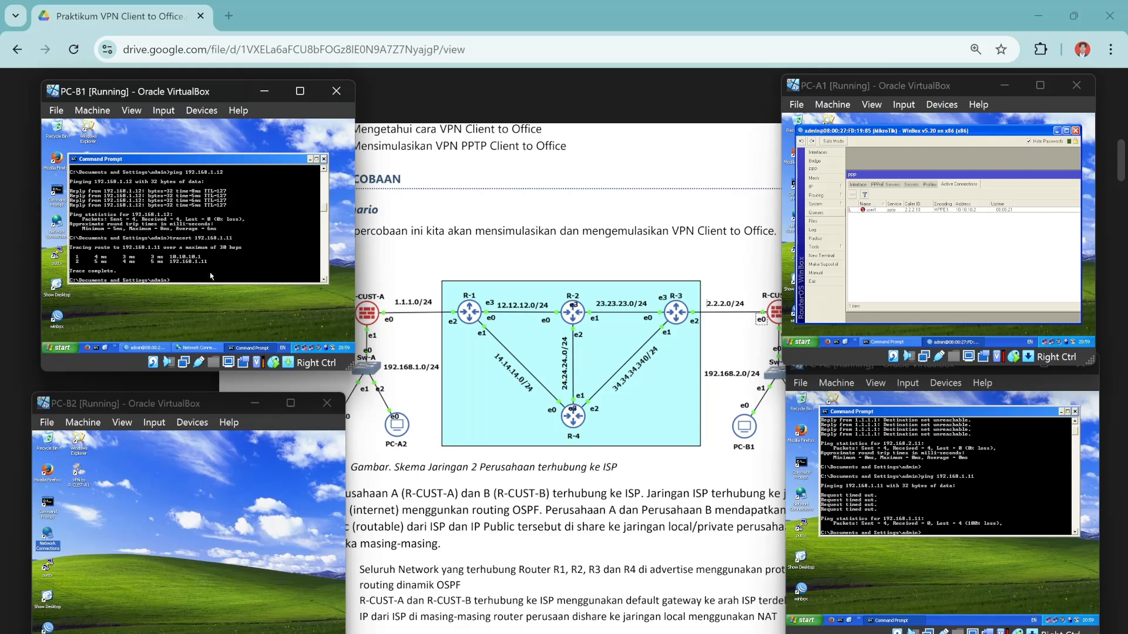
{"action": "key", "text": "Up"}
{"action": "type", "text": "2"}
{"action": "key", "text": "Return"}
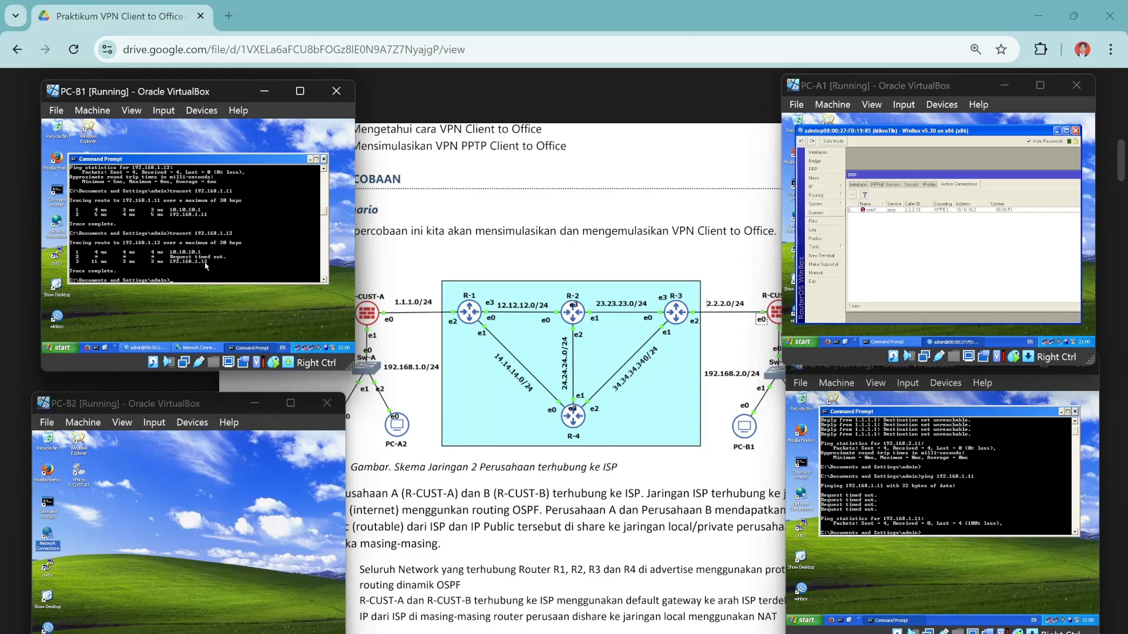
{"action": "scroll", "coordinate": [567, 376], "scroll_direction": "down", "scroll_amount": 20}
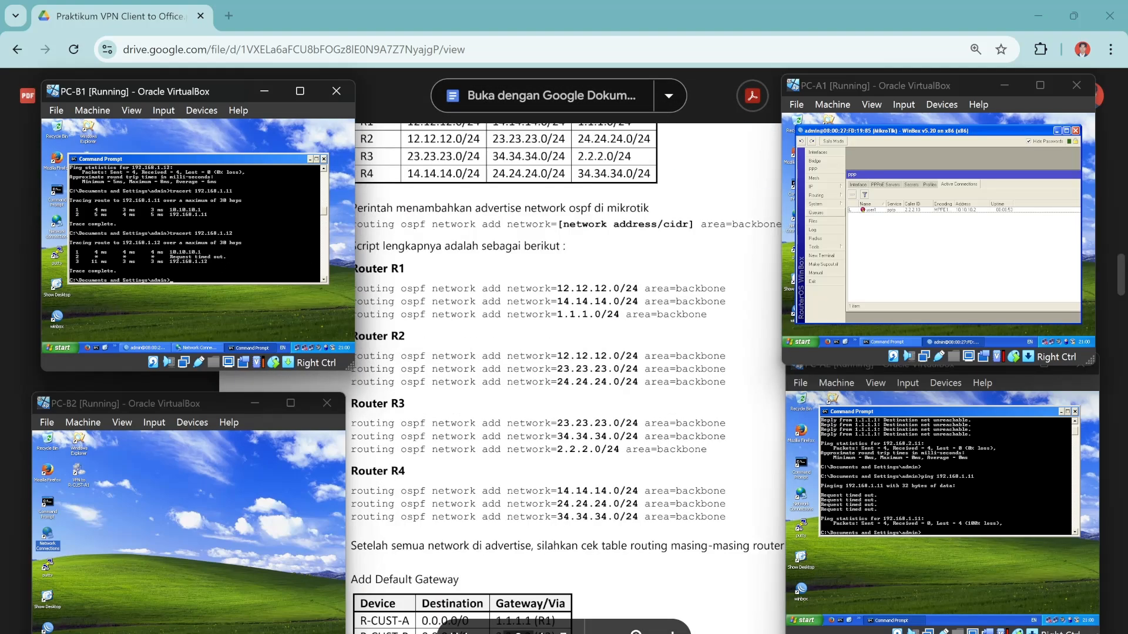
Scroll the lab PDF to the ping/tracert testing tables, repositioning the PC-B1 and PC-B2 windows beside it.
{"action": "scroll", "coordinate": [567, 376], "scroll_direction": "down", "scroll_amount": 20}
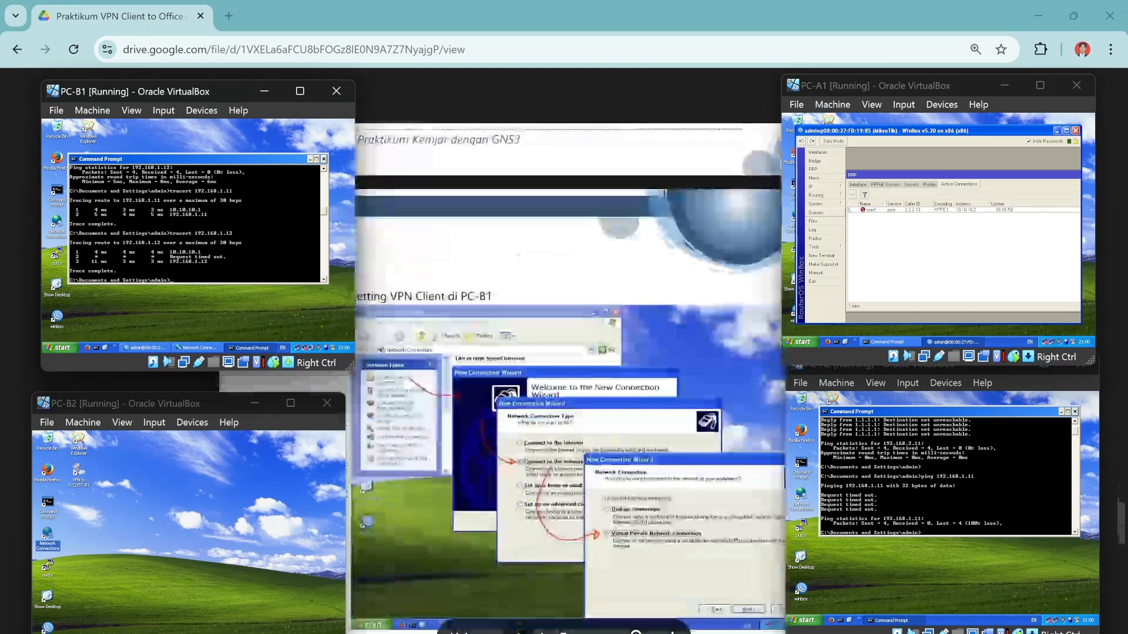
{"action": "scroll", "coordinate": [567, 294], "scroll_direction": "up", "scroll_amount": 3}
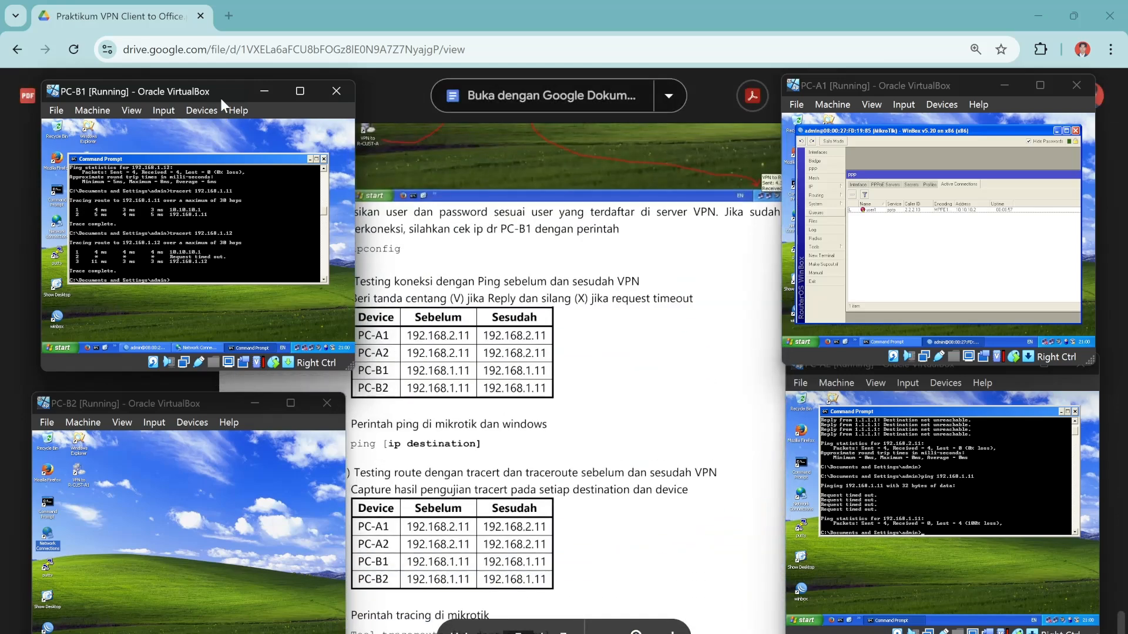
{"action": "left_click_drag", "start_coordinate": [220, 98], "coordinate": [185, 96]}
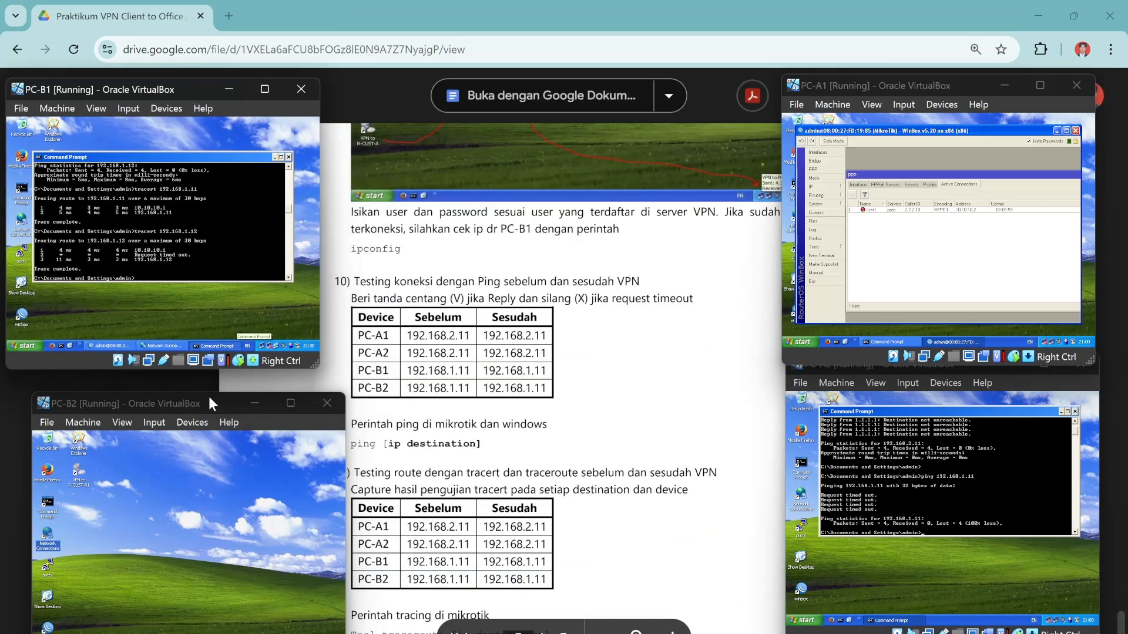
{"action": "left_click_drag", "start_coordinate": [209, 396], "coordinate": [150, 394]}
{"action": "scroll", "coordinate": [561, 376], "scroll_direction": "up", "scroll_amount": 1}
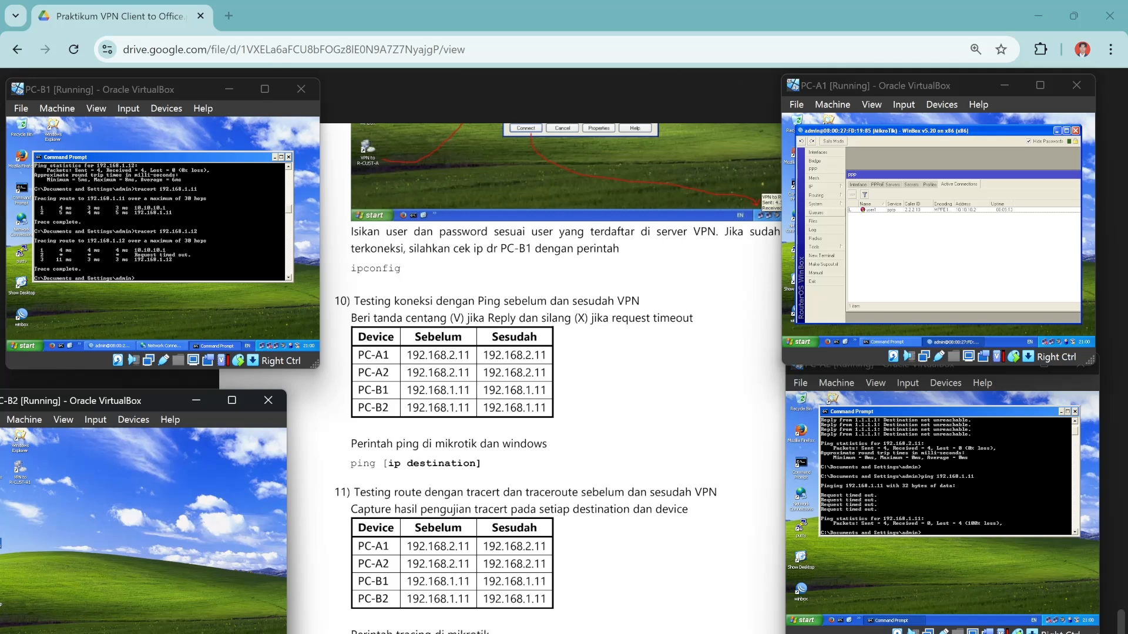
{"action": "left_click", "coordinate": [166, 201]}
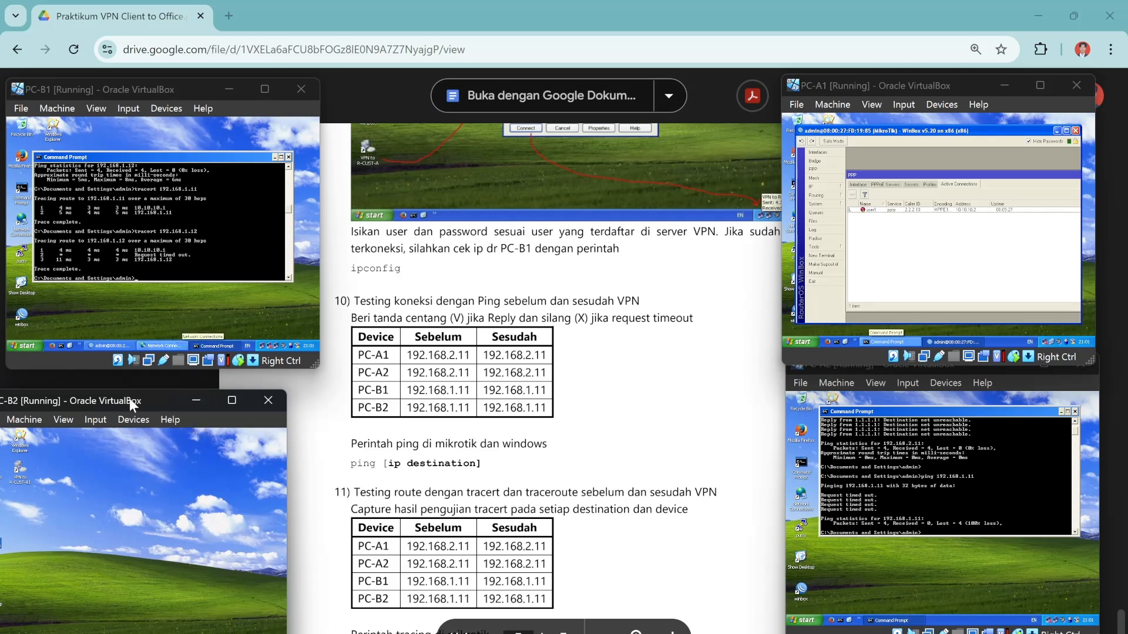
{"action": "left_click_drag", "start_coordinate": [129, 398], "coordinate": [171, 389]}
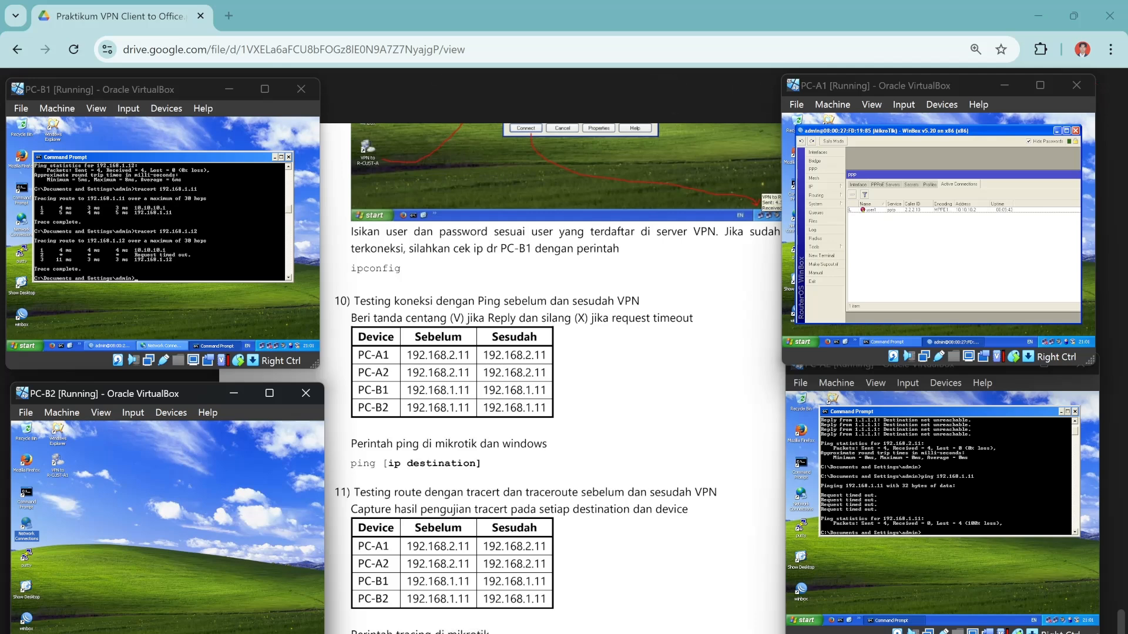
{"action": "scroll", "coordinate": [553, 376], "scroll_direction": "down", "scroll_amount": 2}
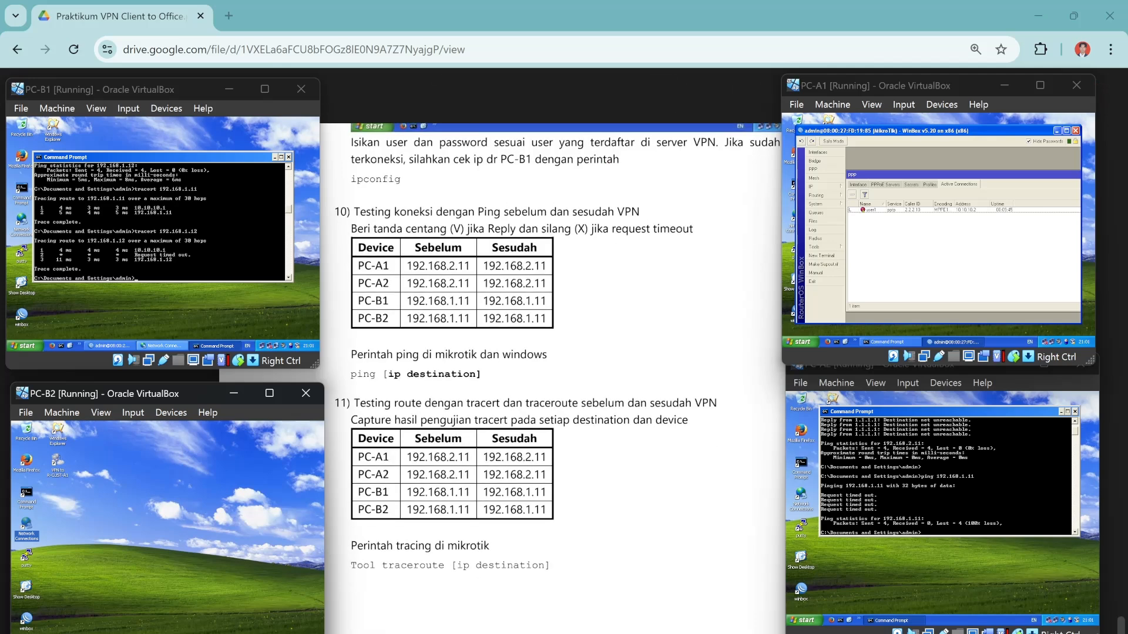